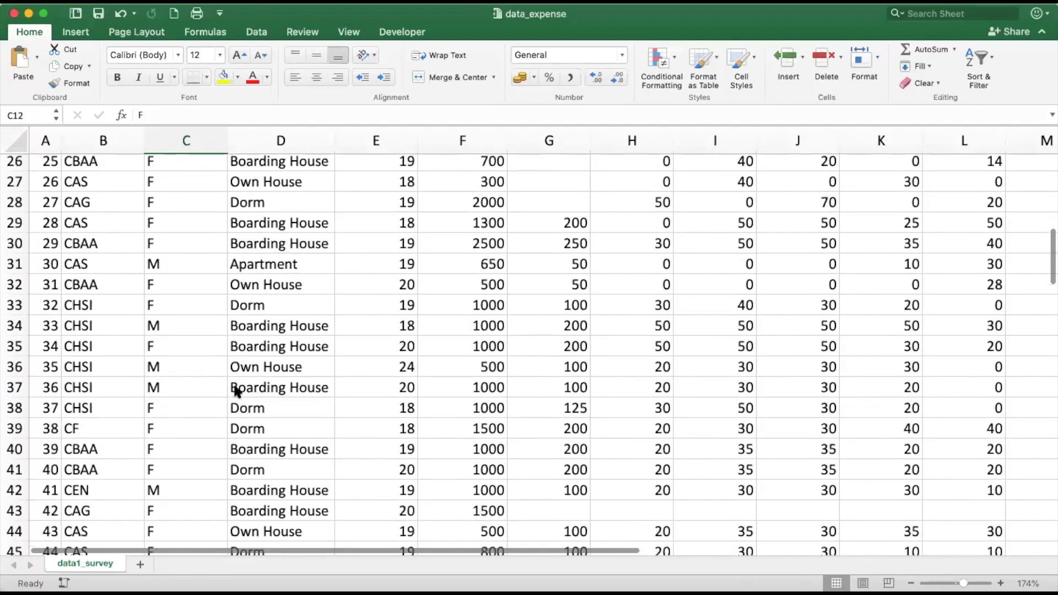
- Look through the survey records down to the last row and return to the header row
{"action": "scroll", "coordinate": [235, 391], "scroll_direction": "down", "scroll_amount": 14}
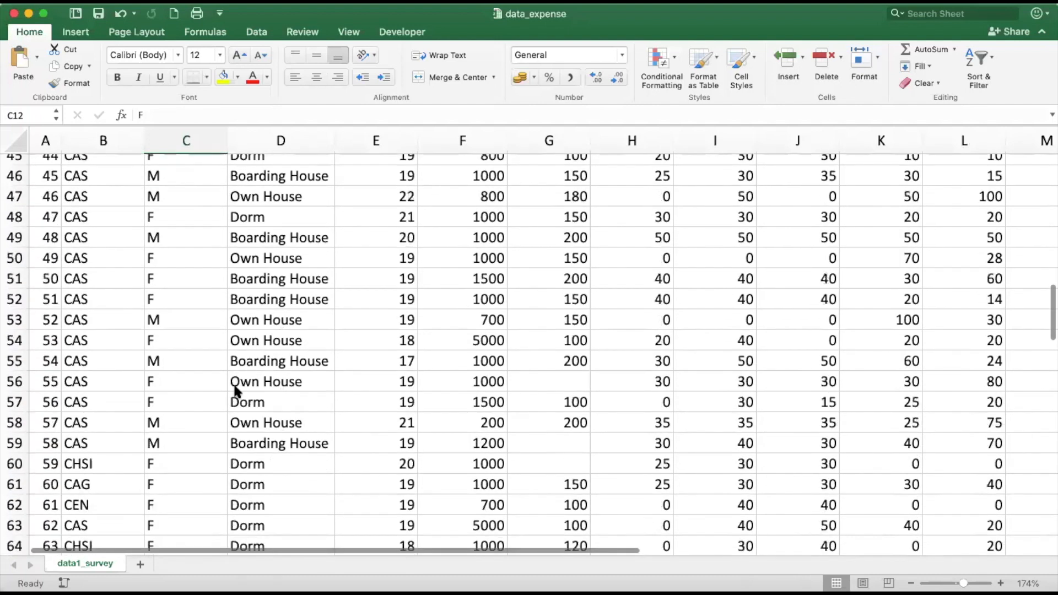
{"action": "scroll", "coordinate": [234, 386], "scroll_direction": "down", "scroll_amount": 9}
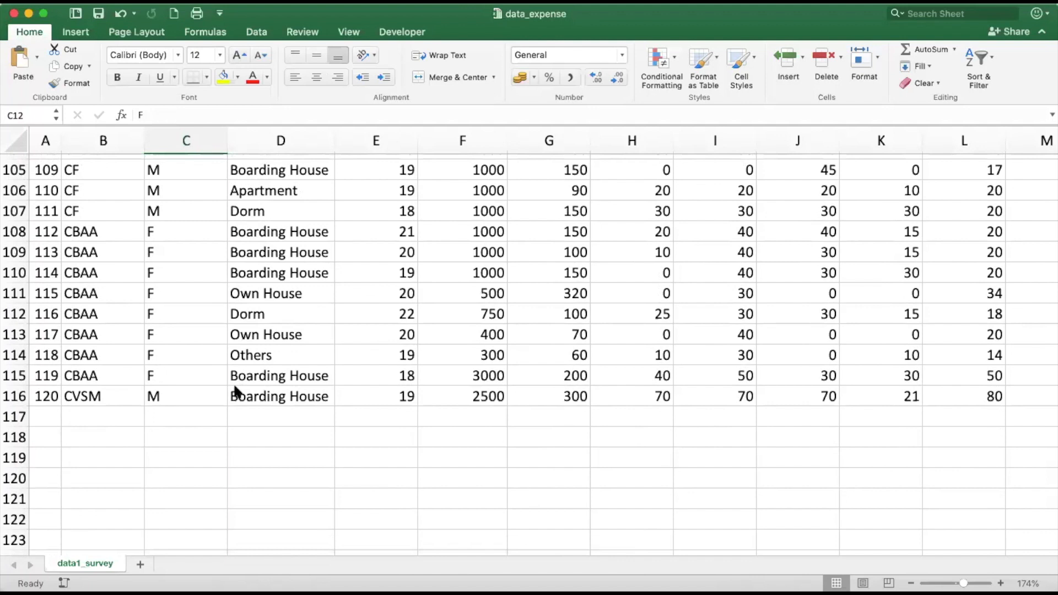
{"action": "scroll", "coordinate": [402, 445], "scroll_direction": "up", "scroll_amount": 20}
{"action": "scroll", "coordinate": [402, 445], "scroll_direction": "up", "scroll_amount": 5}
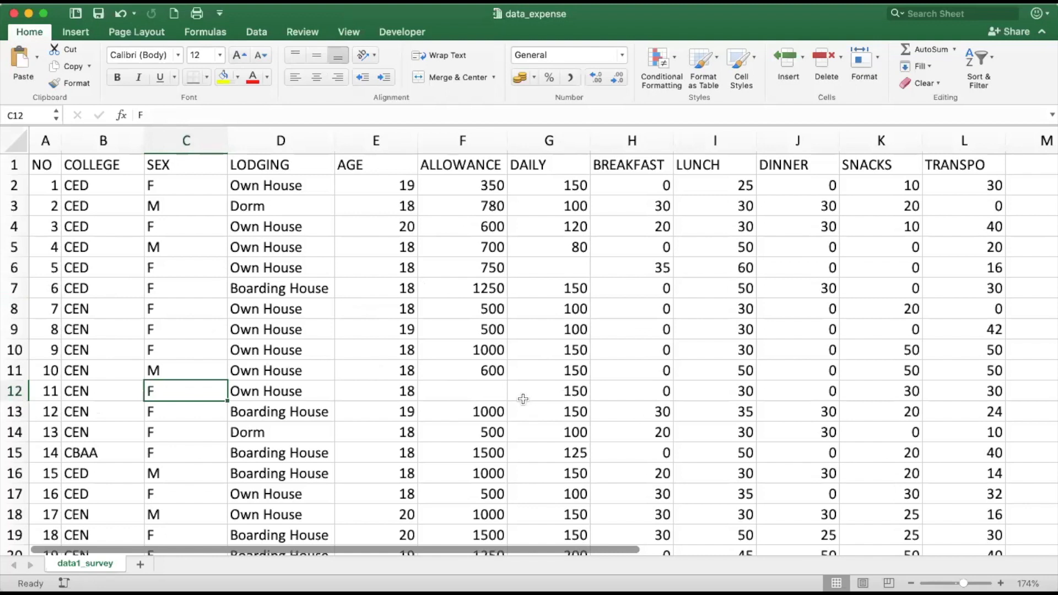
{"action": "left_click", "coordinate": [485, 228]}
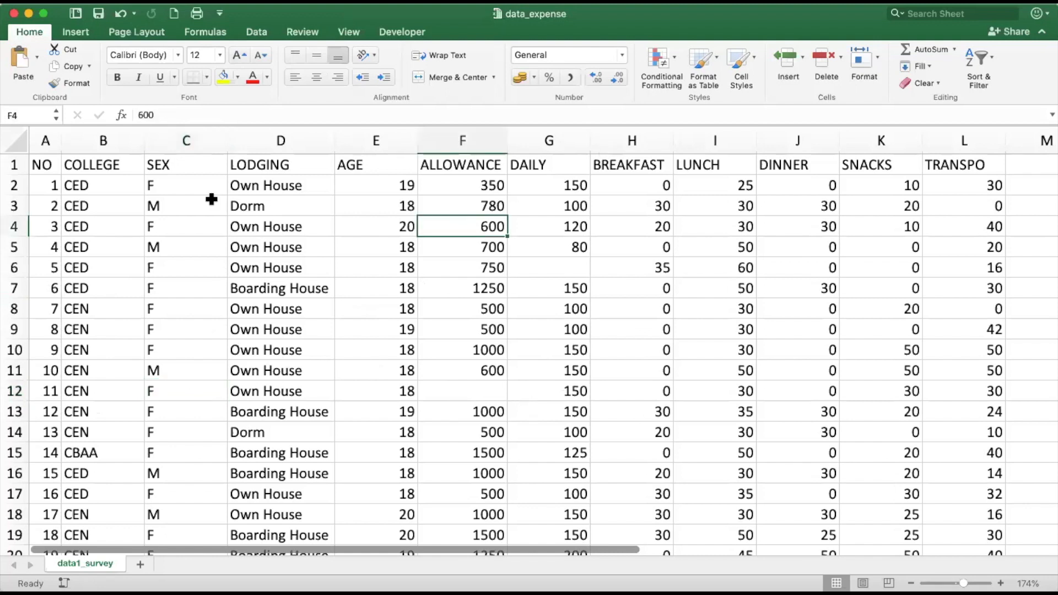
- Review the column headers from NO to TRANSPO and the F and M entries in the SEX column
{"action": "left_click", "coordinate": [46, 165]}
{"action": "key", "text": "Right"}
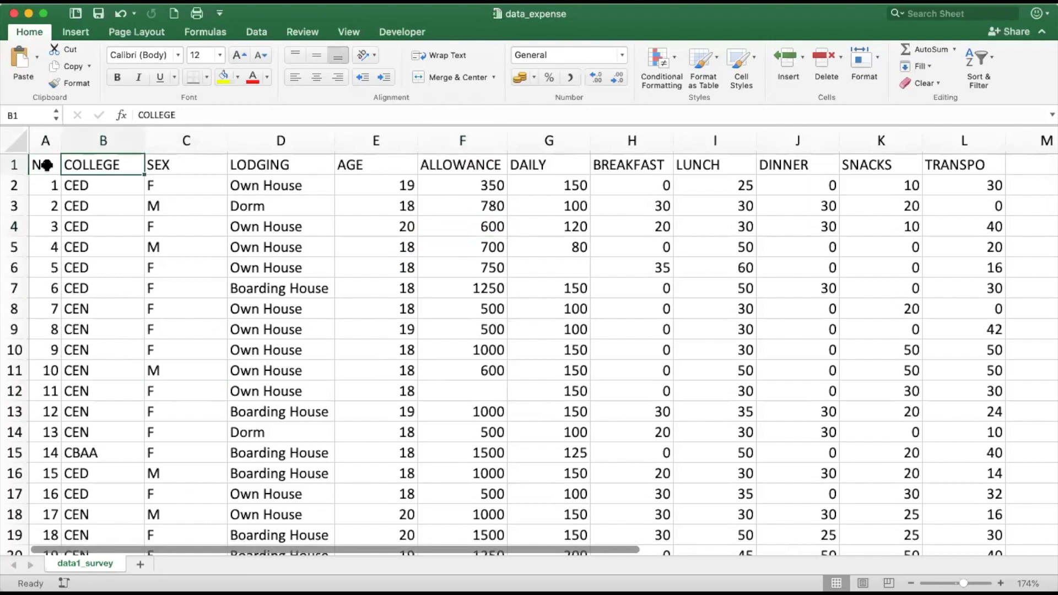
{"action": "key", "text": "Right"}
{"action": "left_click", "coordinate": [95, 169]}
{"action": "left_click", "coordinate": [160, 165]}
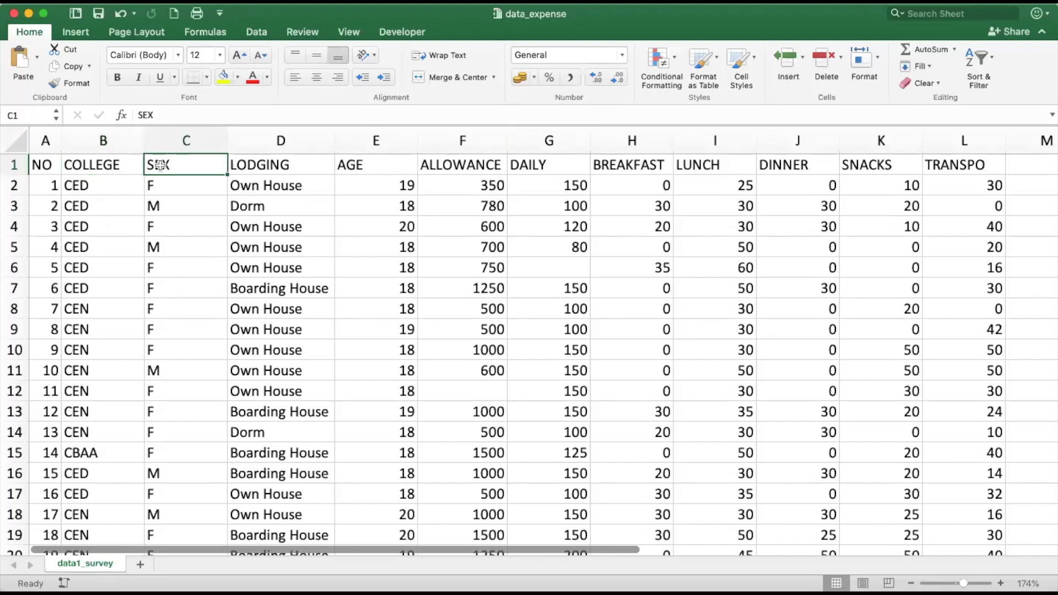
{"action": "left_click", "coordinate": [259, 168]}
{"action": "left_click", "coordinate": [364, 161]}
{"action": "key", "text": "shift+Right"}
{"action": "key", "text": "shift+Right"}
{"action": "key", "text": "shift+Right"}
{"action": "key", "text": "shift+Right"}
{"action": "key", "text": "shift+Right"}
{"action": "key", "text": "shift+Right"}
{"action": "key", "text": "shift+Right"}
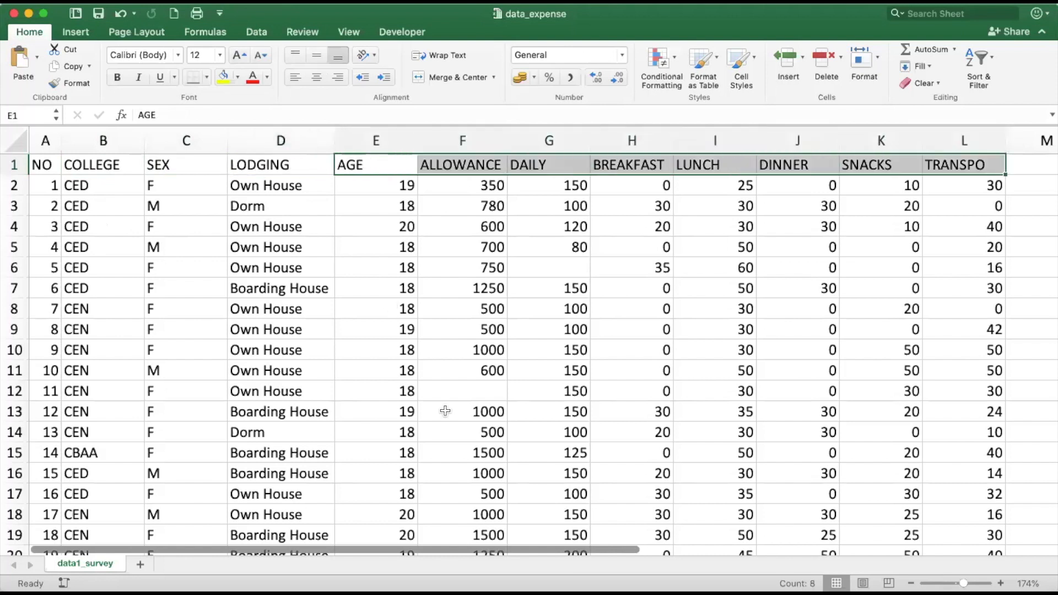
{"action": "scroll", "coordinate": [444, 410], "scroll_direction": "down", "scroll_amount": 3}
{"action": "scroll", "coordinate": [445, 411], "scroll_direction": "down", "scroll_amount": 3}
{"action": "scroll", "coordinate": [445, 410], "scroll_direction": "up", "scroll_amount": 6}
{"action": "left_click", "coordinate": [166, 144]}
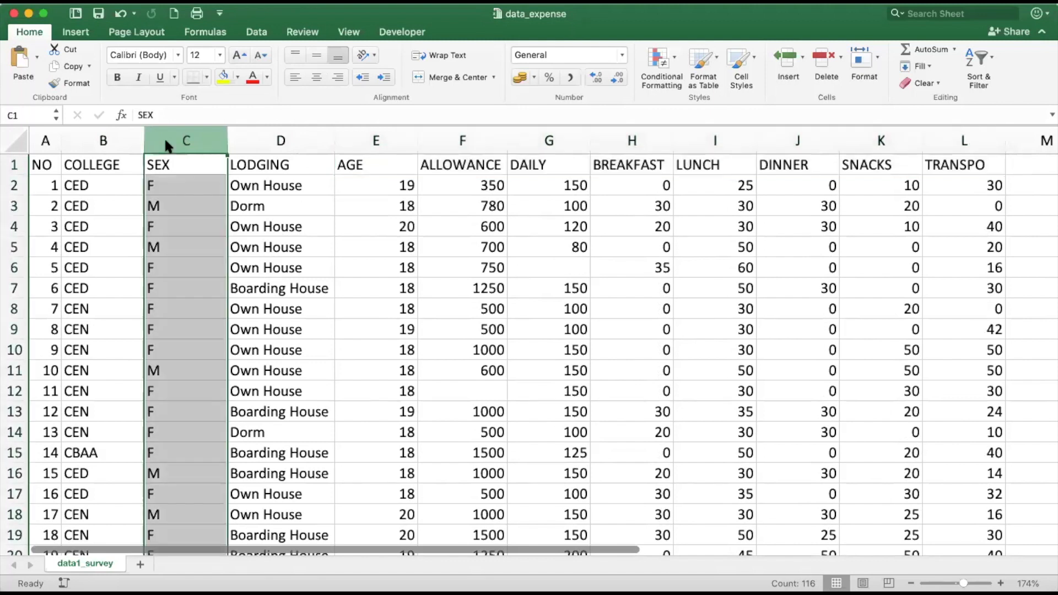
{"action": "left_click", "coordinate": [159, 188]}
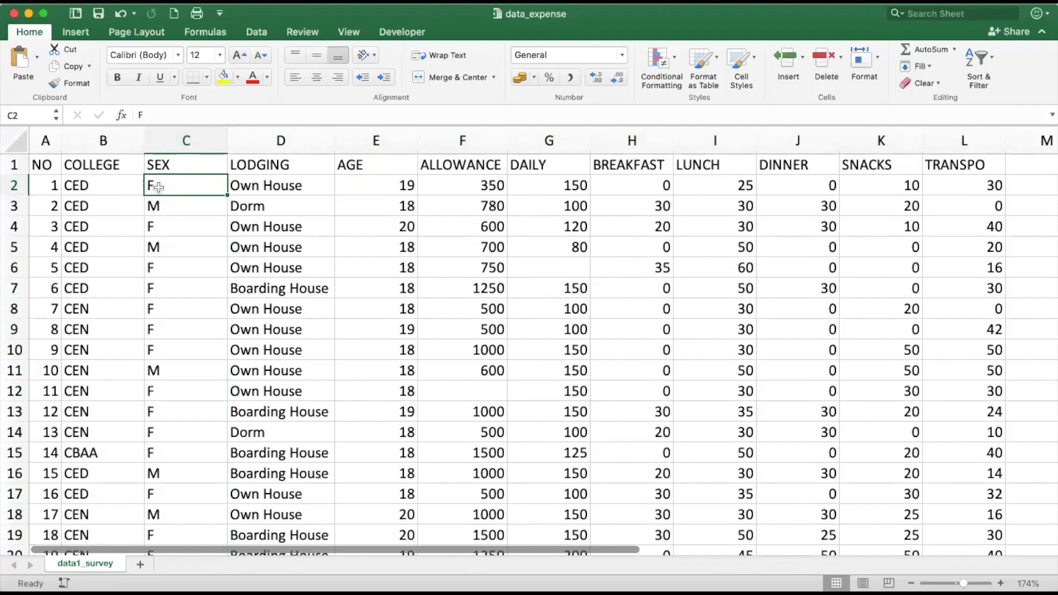
{"action": "left_click", "coordinate": [159, 207]}
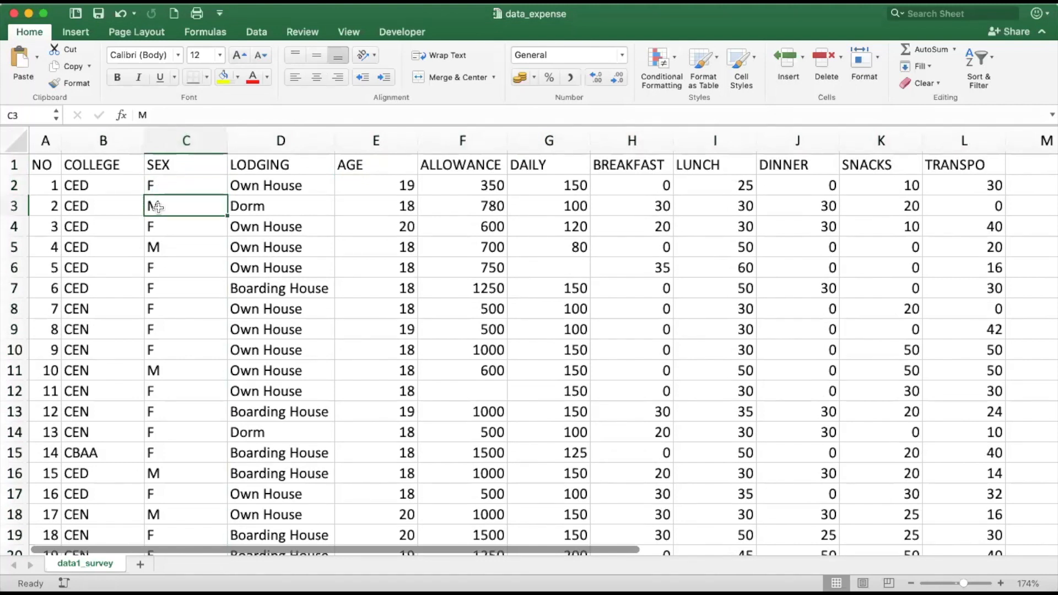
- Replace every F in the SEX column with 0 using Find and Replace
{"action": "left_click", "coordinate": [169, 134]}
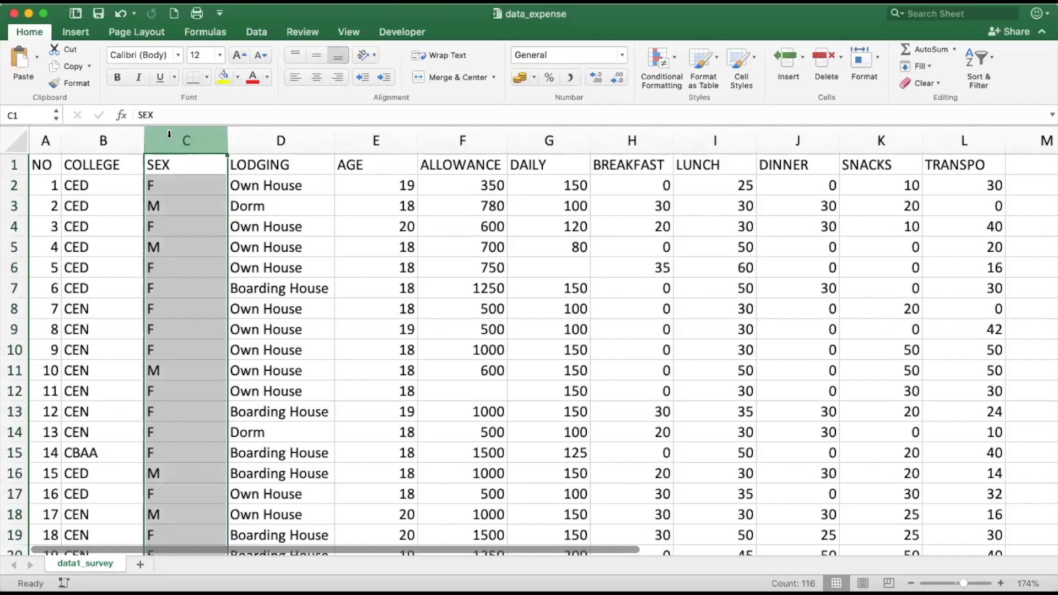
{"action": "scroll", "coordinate": [179, 203], "scroll_direction": "down", "scroll_amount": 5}
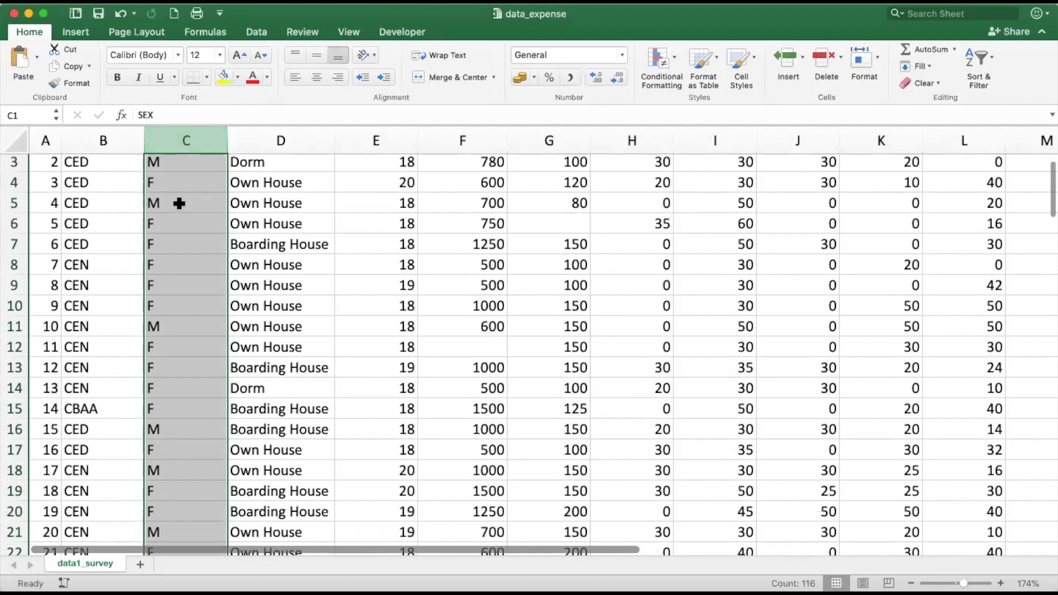
{"action": "scroll", "coordinate": [179, 203], "scroll_direction": "down", "scroll_amount": 1}
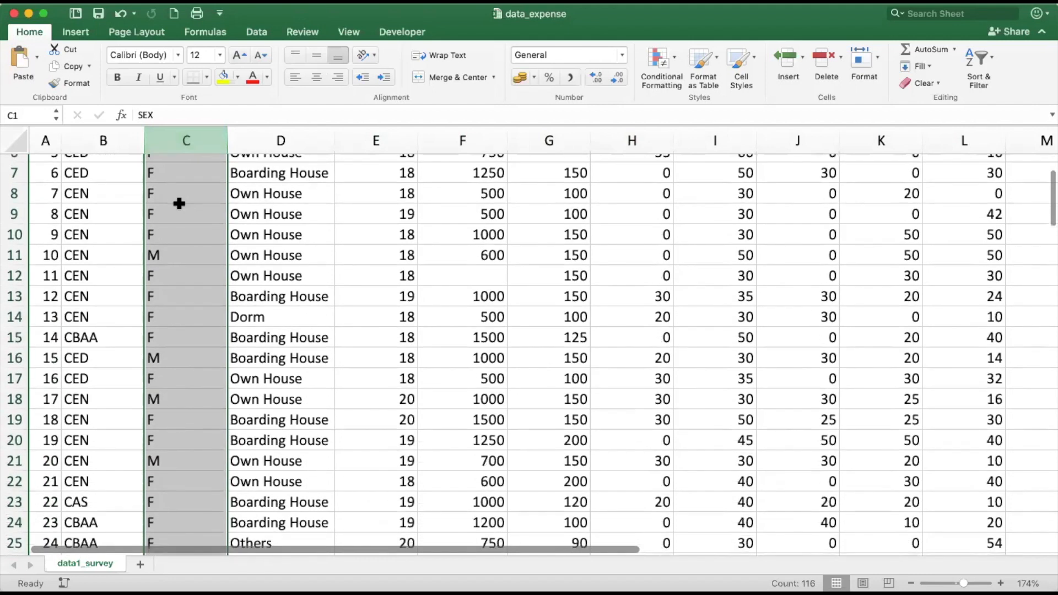
{"action": "scroll", "coordinate": [179, 203], "scroll_direction": "up", "scroll_amount": 6}
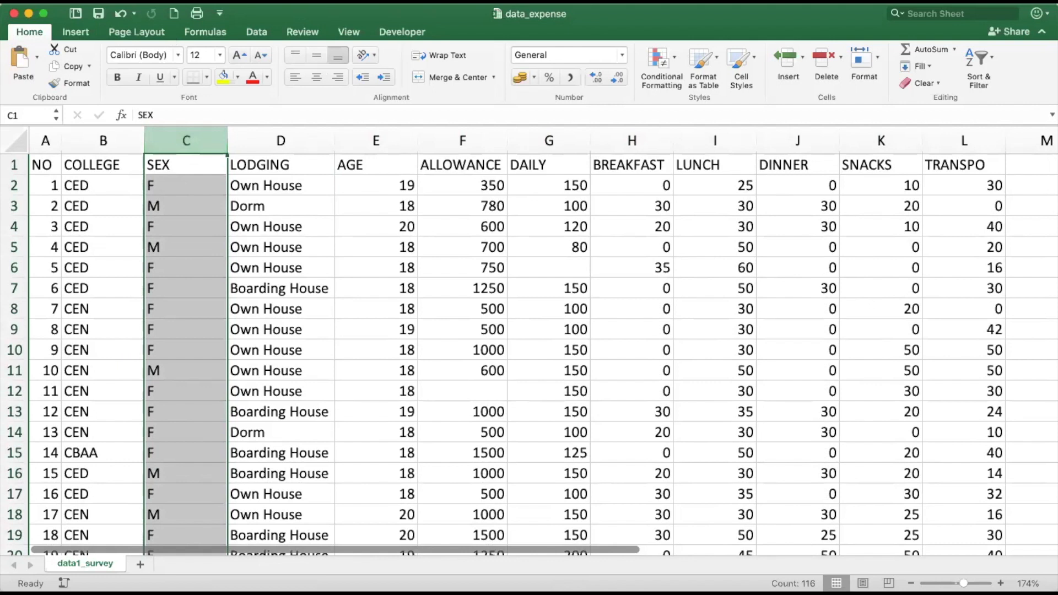
{"action": "left_click", "coordinate": [87, 1]}
{"action": "mouse_move", "coordinate": [116, 2]}
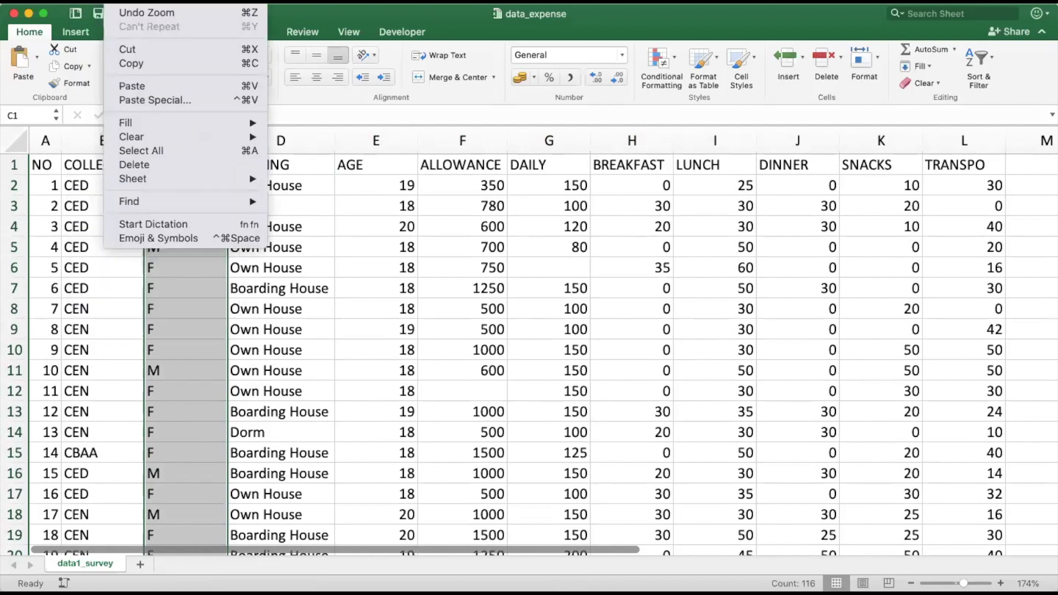
{"action": "mouse_move", "coordinate": [161, 203]}
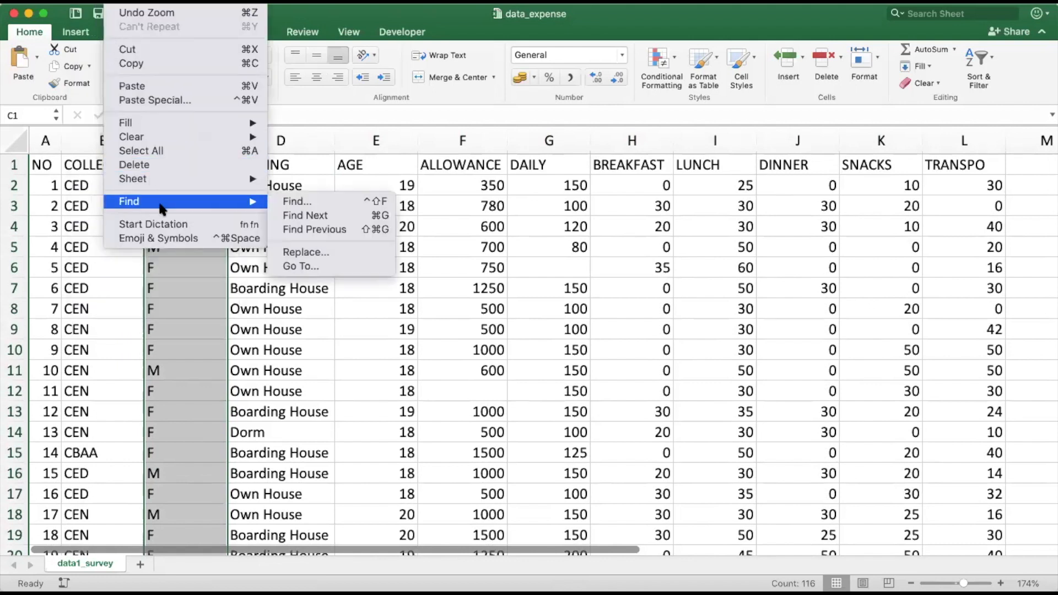
{"action": "left_click", "coordinate": [320, 253]}
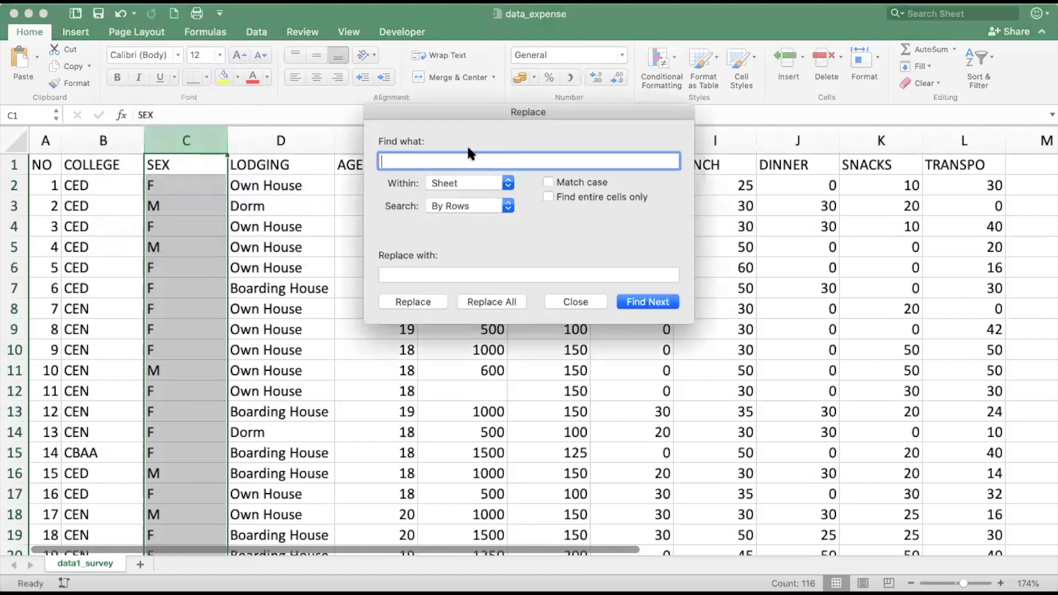
{"action": "type", "text": "F"}
{"action": "left_click", "coordinate": [405, 272]}
{"action": "type", "text": "0"}
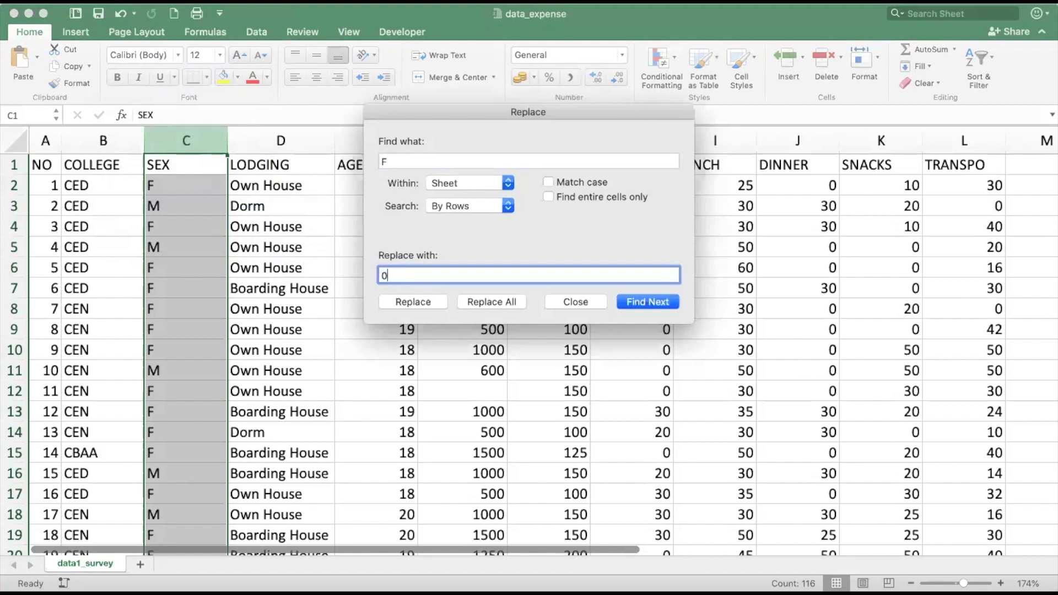
{"action": "left_click", "coordinate": [484, 301]}
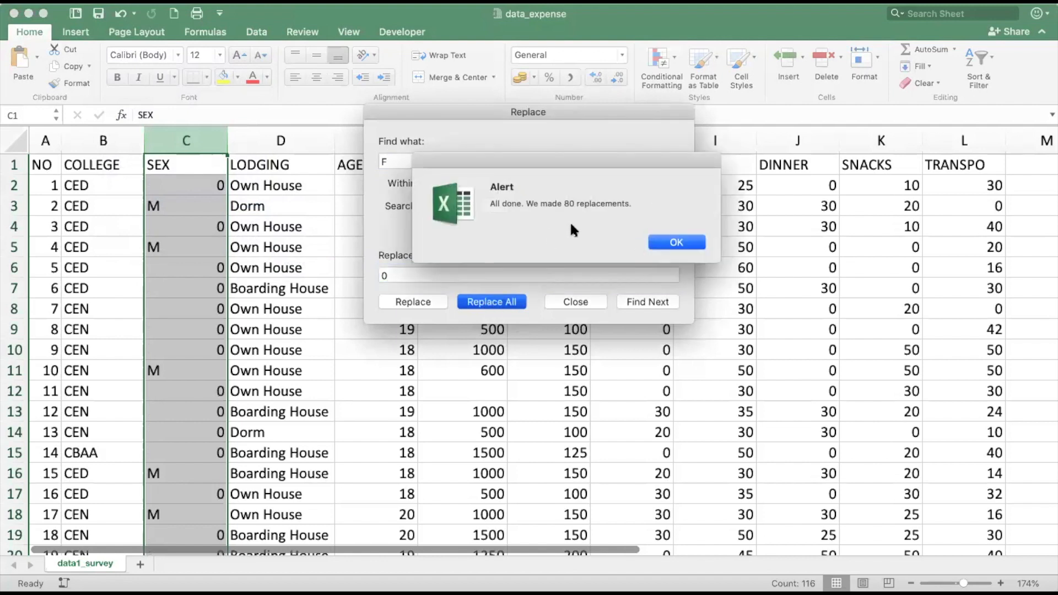
{"action": "key", "text": "Return"}
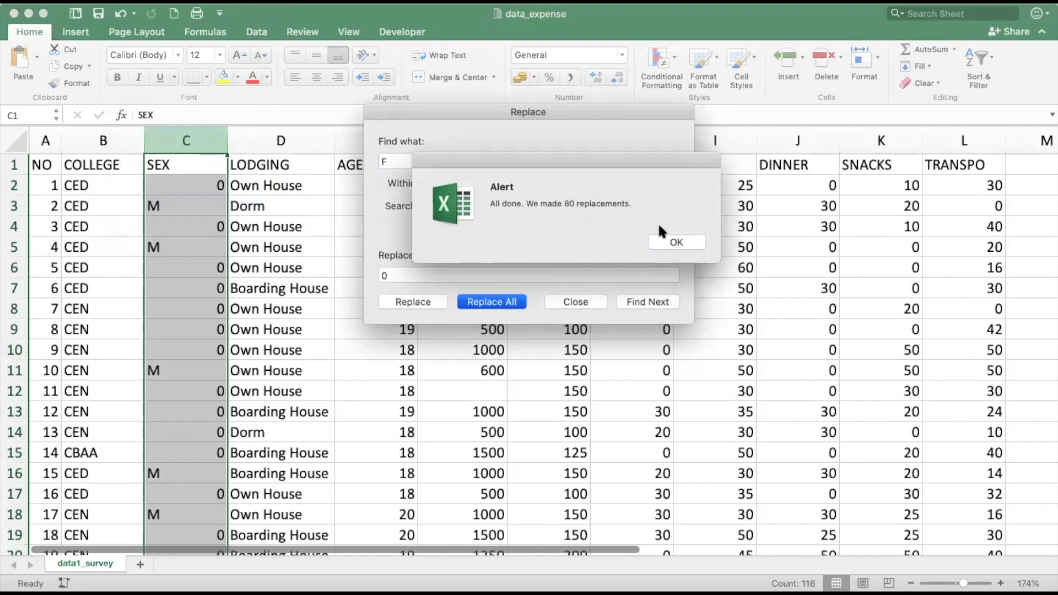
{"action": "left_click", "coordinate": [670, 242]}
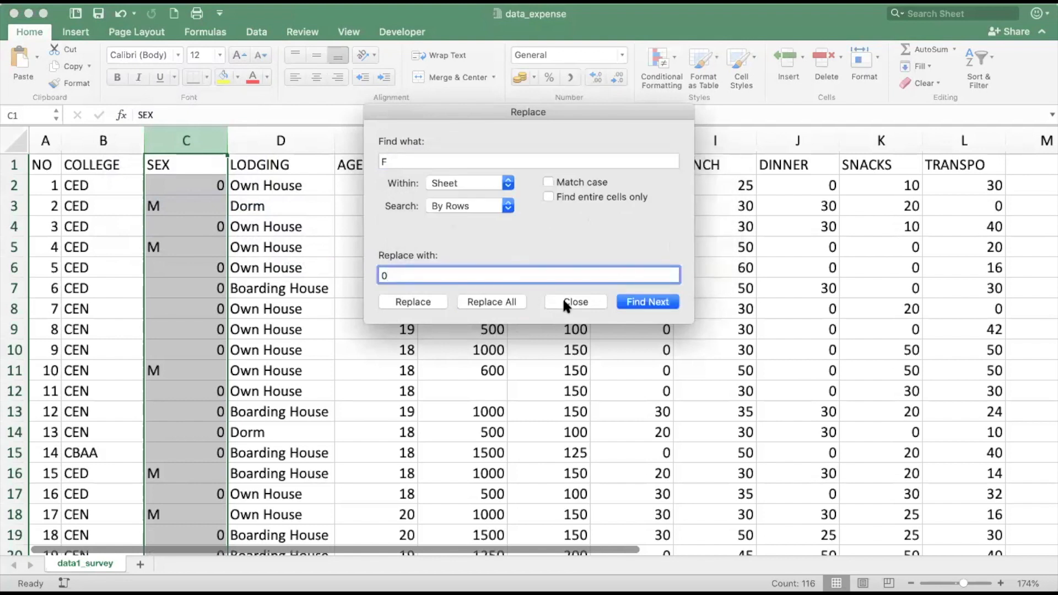
- Replace every M in the SEX column with 1 and close the Replace dialog
{"action": "left_click", "coordinate": [417, 160]}
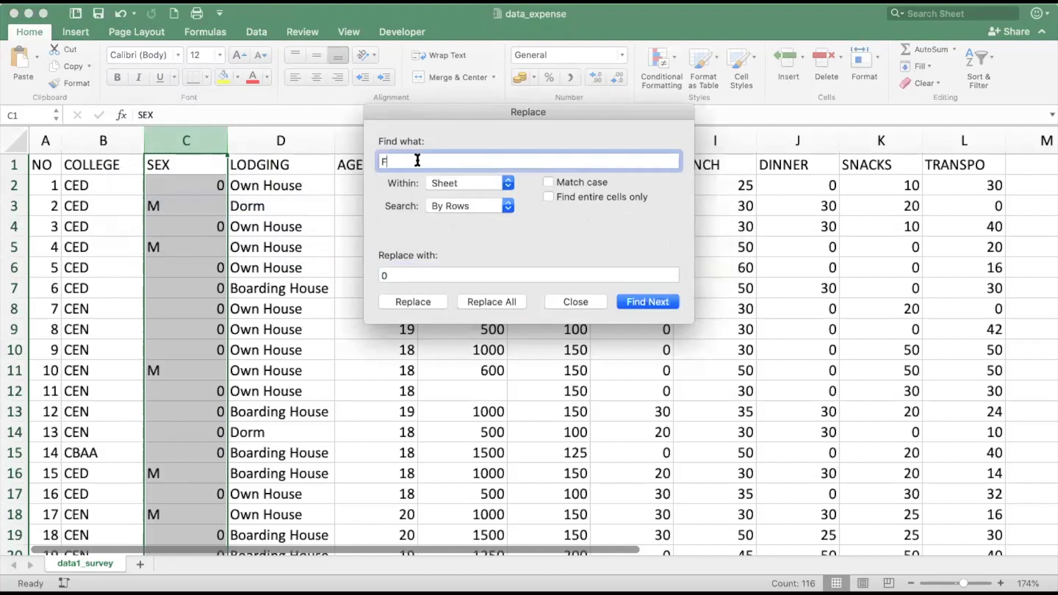
{"action": "type", "text": "M"}
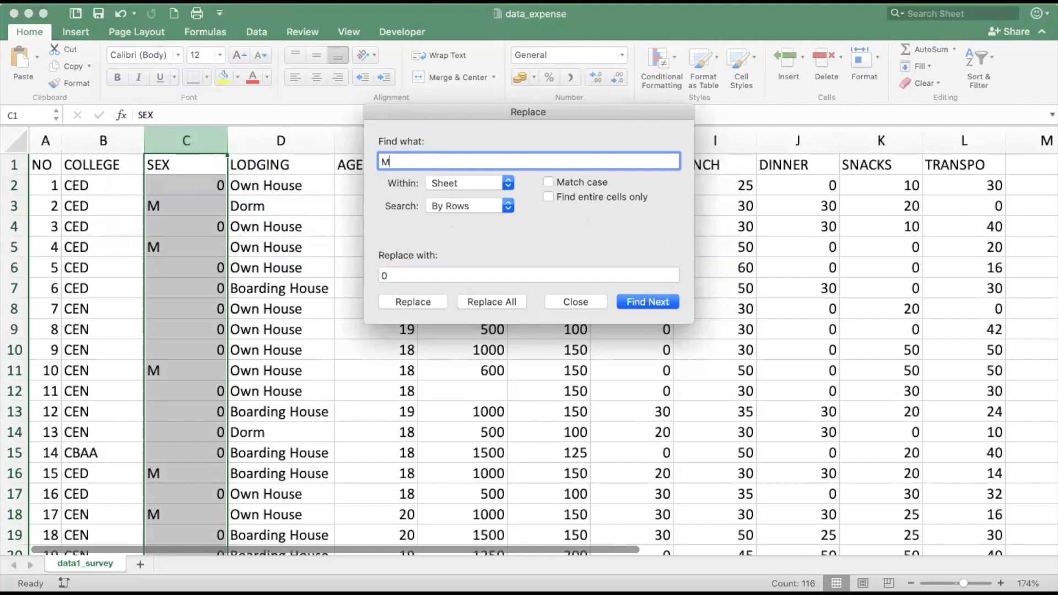
{"action": "left_click", "coordinate": [403, 274]}
{"action": "key", "text": "shift+Left"}
{"action": "type", "text": "1"}
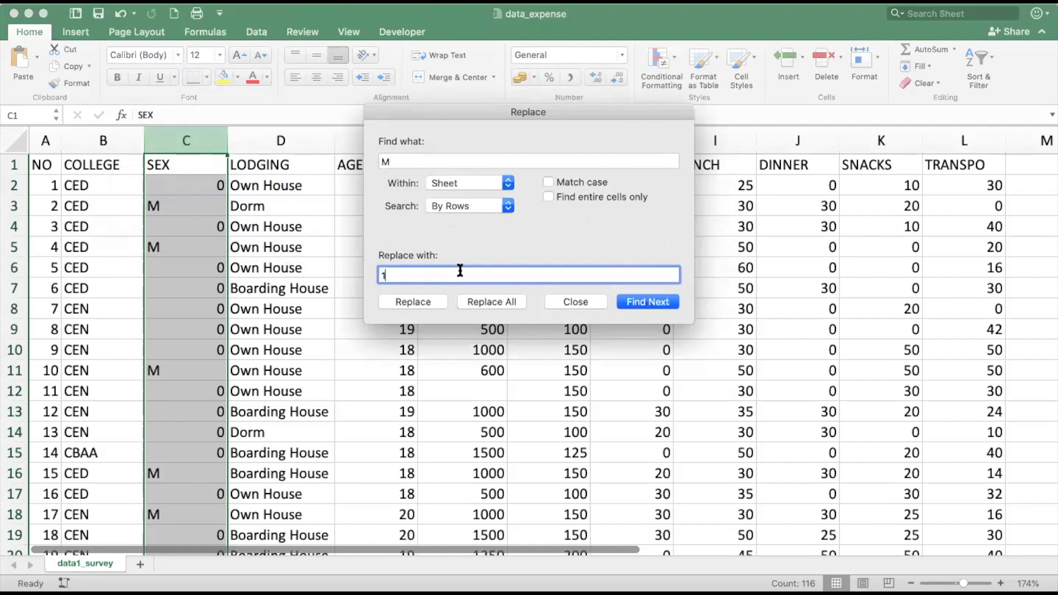
{"action": "left_click", "coordinate": [498, 301]}
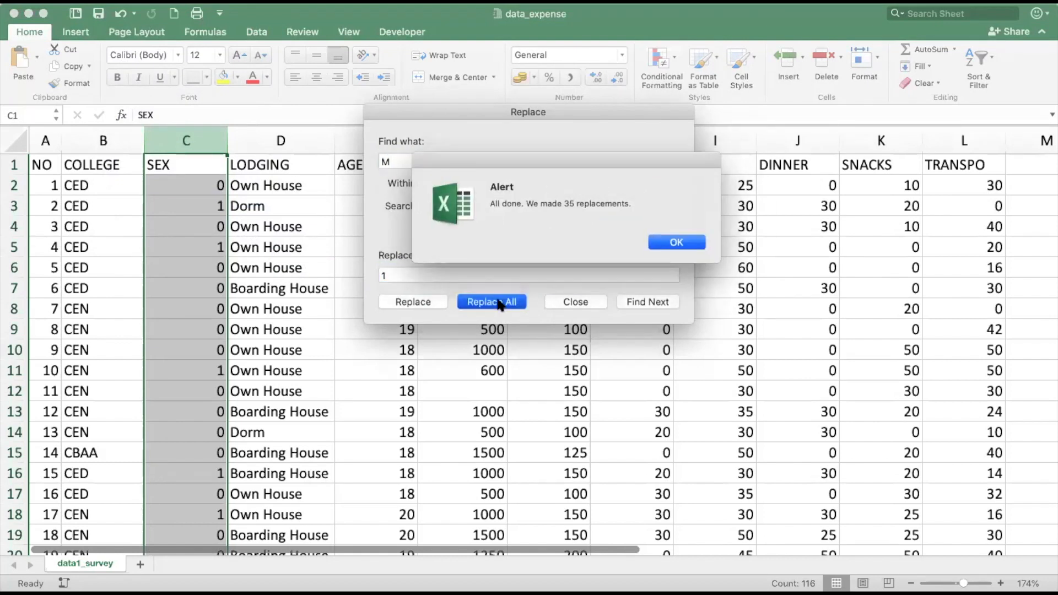
{"action": "left_click", "coordinate": [676, 242]}
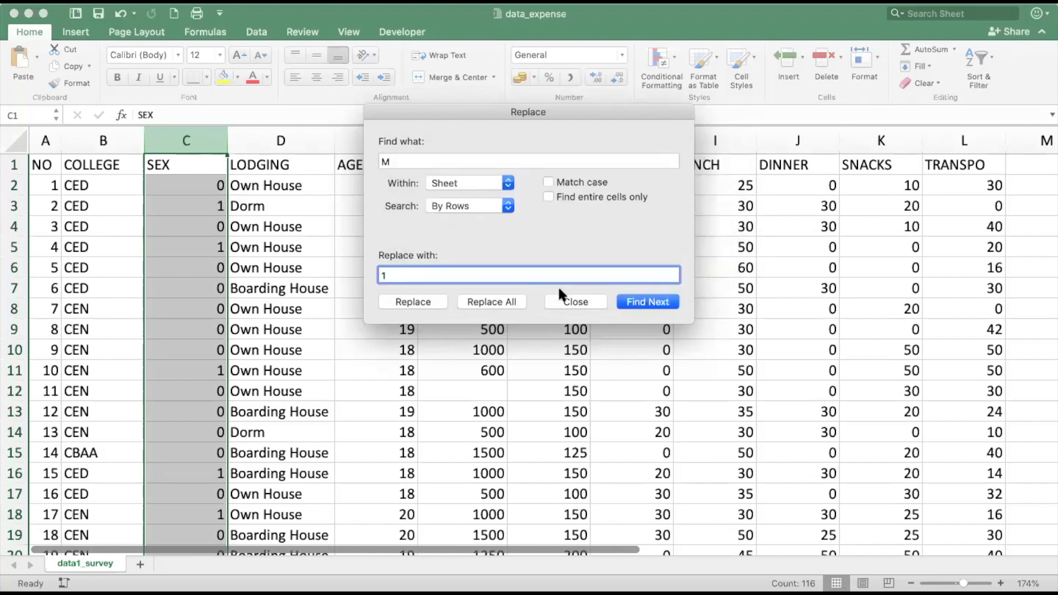
{"action": "left_click", "coordinate": [563, 298]}
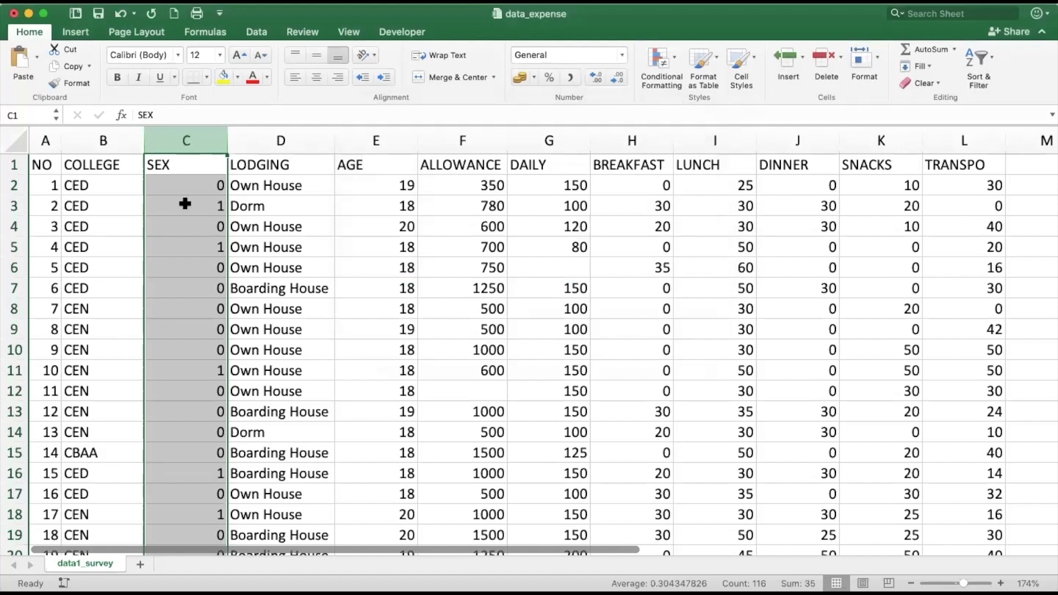
- Select the header cells from NO to TRANSPO and look through the recoded records toward the end of the data
{"action": "scroll", "coordinate": [184, 204], "scroll_direction": "up", "scroll_amount": 2}
{"action": "scroll", "coordinate": [392, 276], "scroll_direction": "up", "scroll_amount": 2}
{"action": "scroll", "coordinate": [392, 277], "scroll_direction": "up", "scroll_amount": 2}
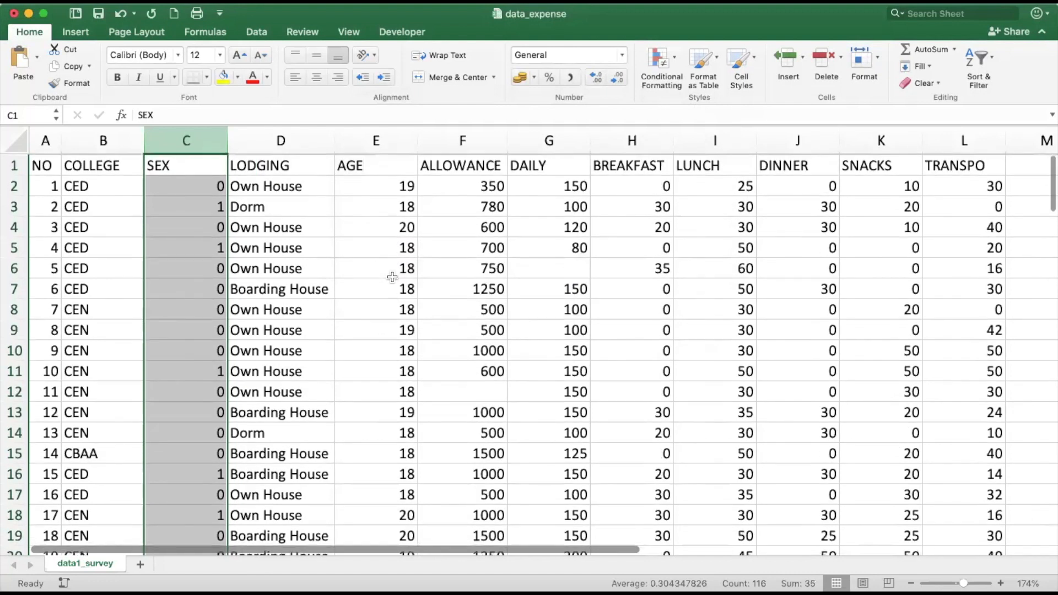
{"action": "left_click", "coordinate": [45, 165]}
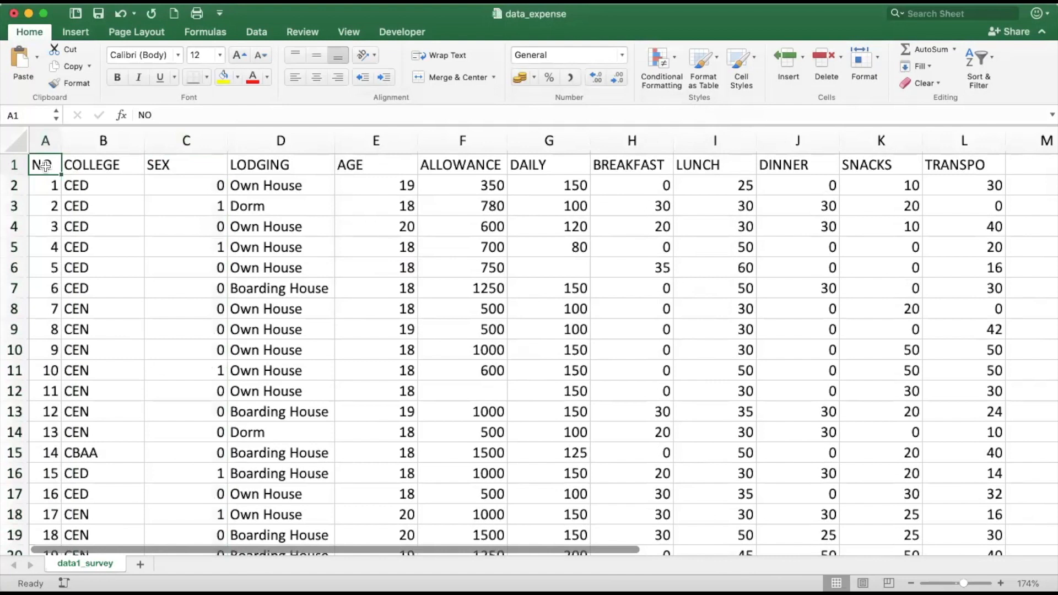
{"action": "key", "text": "shift+Right"}
{"action": "key", "text": "shift+Right"}
{"action": "key", "text": "shift+Right"}
{"action": "key", "text": "shift+Right"}
{"action": "key", "text": "shift+Right"}
{"action": "key", "text": "shift+Right"}
{"action": "key", "text": "shift+Right"}
{"action": "key", "text": "shift+Right"}
{"action": "key", "text": "shift+Right"}
{"action": "key", "text": "shift+Right"}
{"action": "key", "text": "shift+Right"}
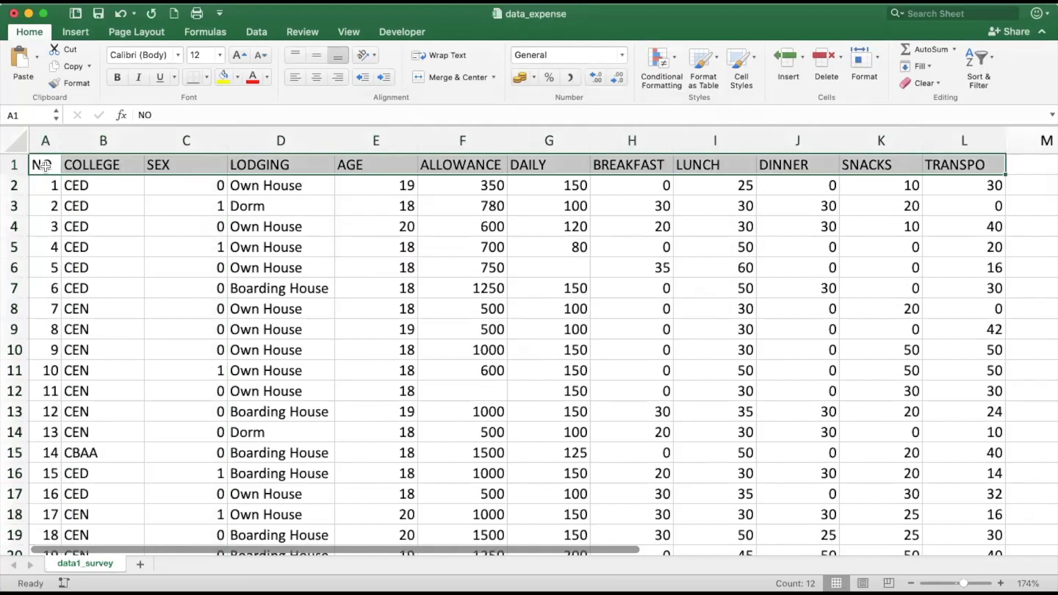
{"action": "scroll", "coordinate": [152, 424], "scroll_direction": "down", "scroll_amount": 5}
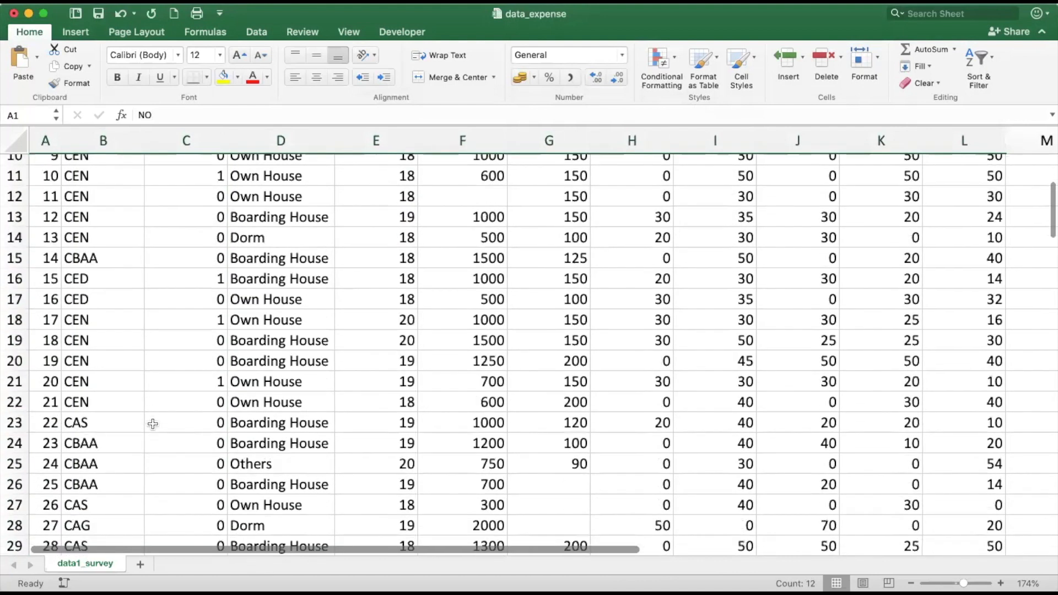
{"action": "scroll", "coordinate": [152, 424], "scroll_direction": "down", "scroll_amount": 6}
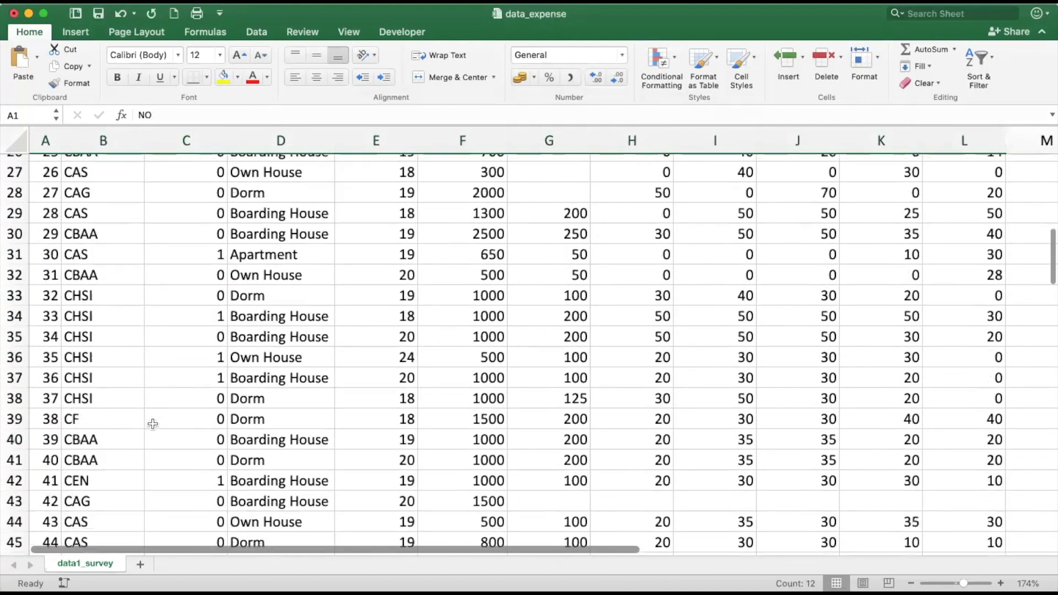
{"action": "scroll", "coordinate": [153, 424], "scroll_direction": "down", "scroll_amount": 8}
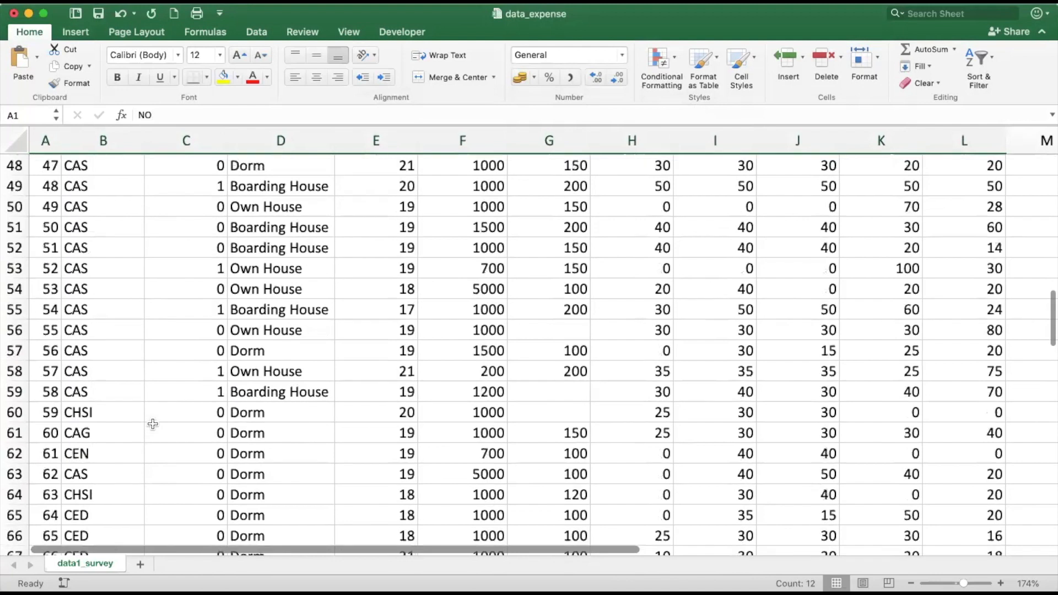
{"action": "scroll", "coordinate": [152, 423], "scroll_direction": "down", "scroll_amount": 8}
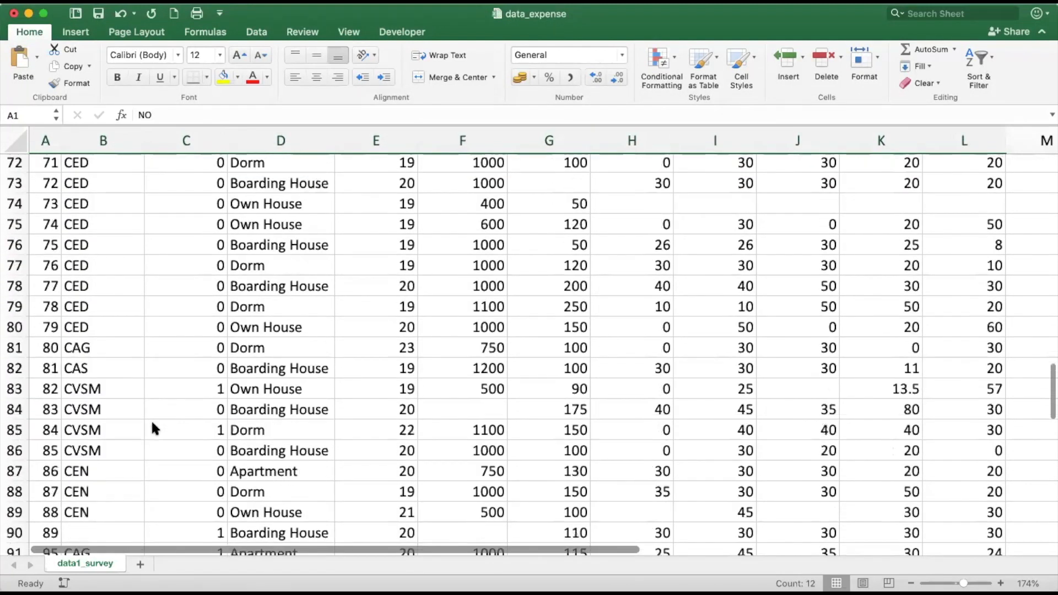
{"action": "scroll", "coordinate": [153, 427], "scroll_direction": "down", "scroll_amount": 8}
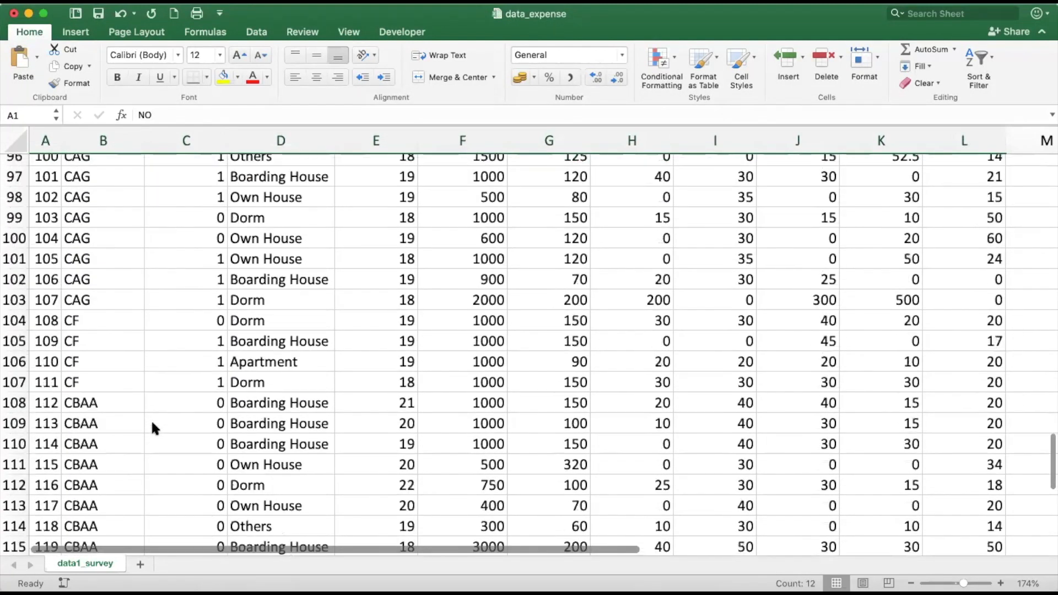
- Look through the records from the last row up to row 52 and examine the text codes in the COLLEGE column
{"action": "scroll", "coordinate": [152, 427], "scroll_direction": "down", "scroll_amount": 4}
{"action": "scroll", "coordinate": [152, 427], "scroll_direction": "up", "scroll_amount": 1}
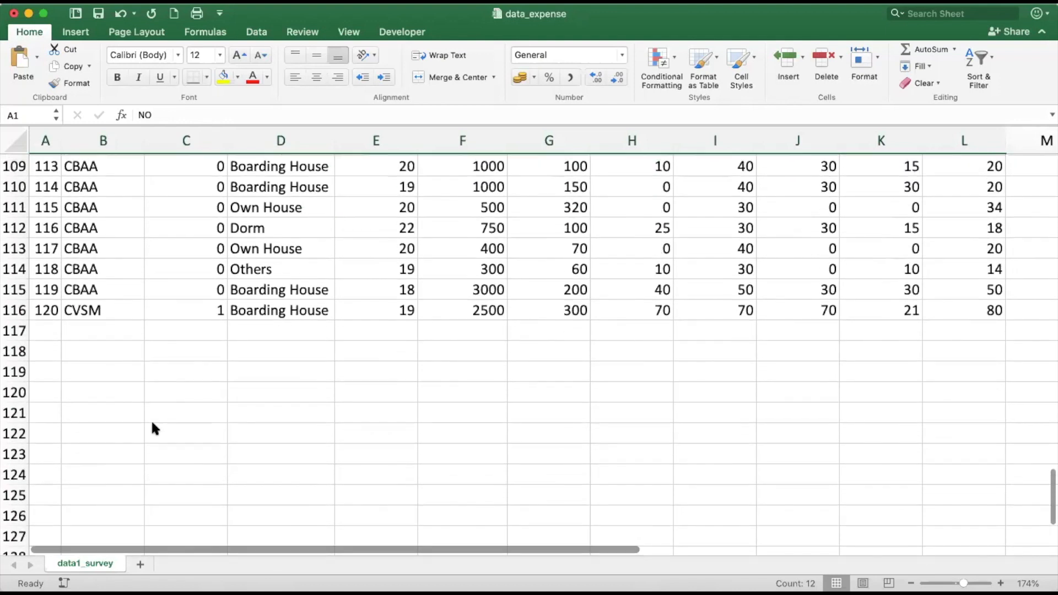
{"action": "scroll", "coordinate": [151, 427], "scroll_direction": "up", "scroll_amount": 2}
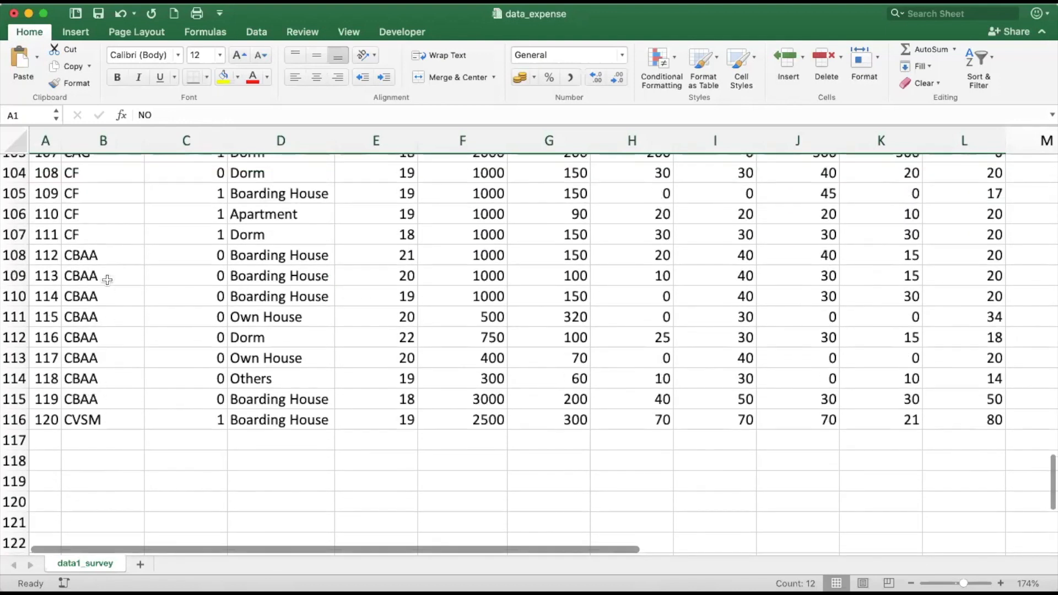
{"action": "scroll", "coordinate": [107, 282], "scroll_direction": "up", "scroll_amount": 1}
{"action": "scroll", "coordinate": [108, 283], "scroll_direction": "up", "scroll_amount": 3}
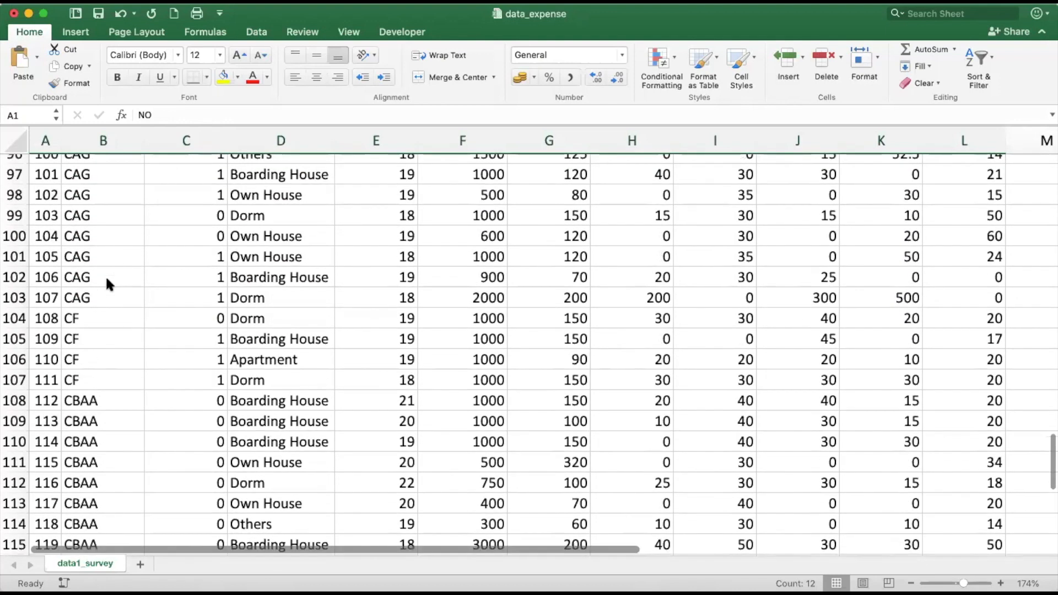
{"action": "scroll", "coordinate": [108, 283], "scroll_direction": "up", "scroll_amount": 7}
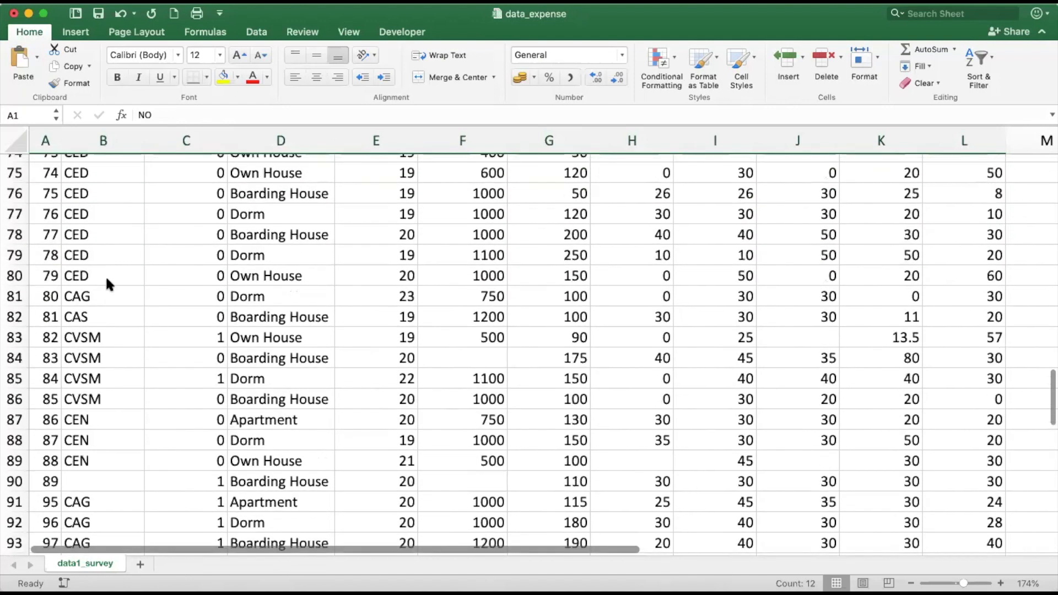
{"action": "scroll", "coordinate": [108, 284], "scroll_direction": "up", "scroll_amount": 7}
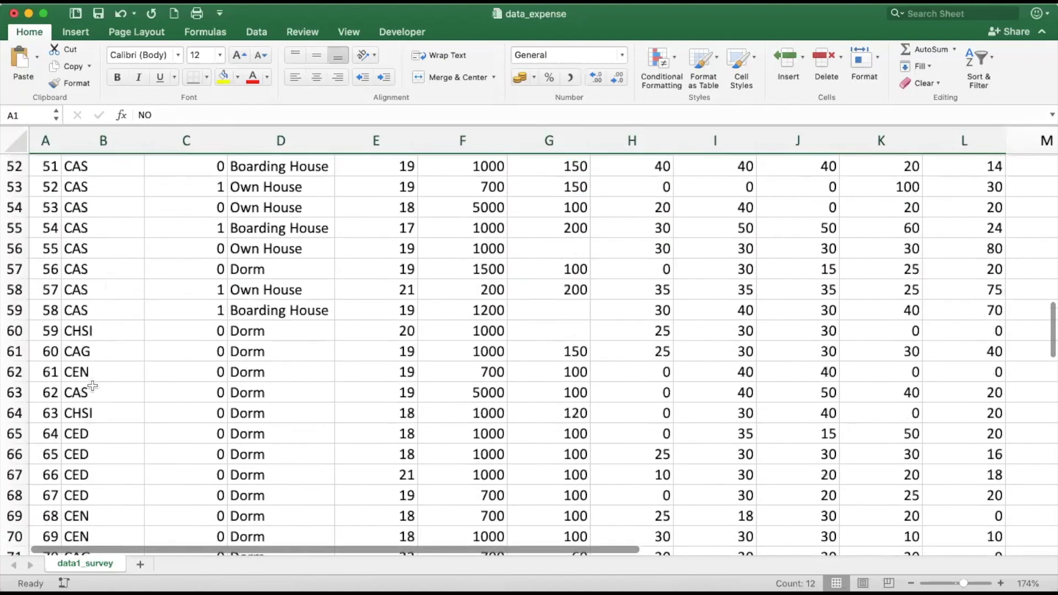
{"action": "left_click", "coordinate": [77, 397]}
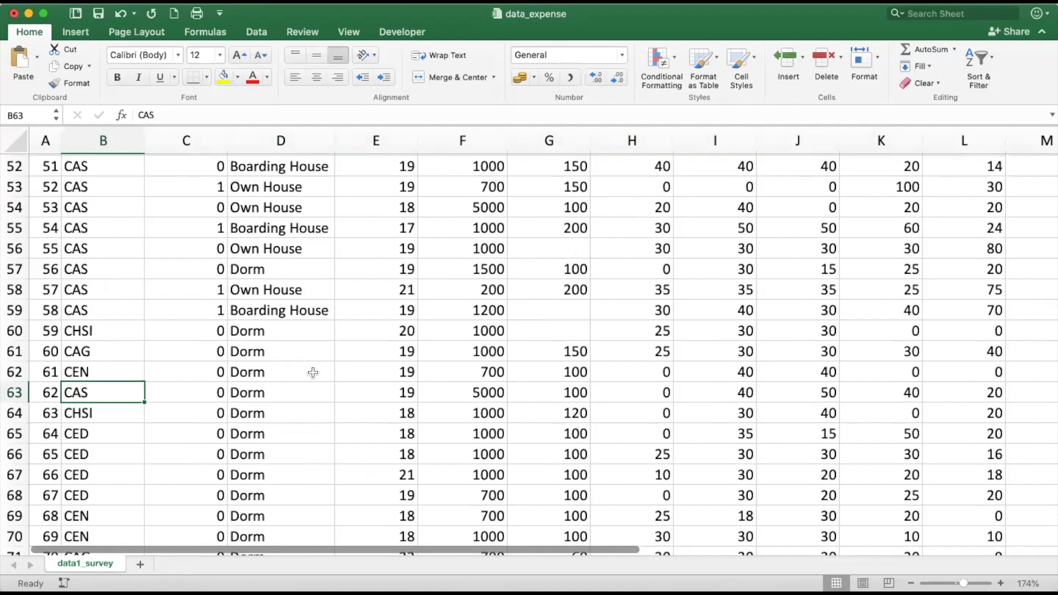
- Examine the text categories in the LODGING column, such as Own House, Dorm, Boarding House and Others
{"action": "left_click", "coordinate": [274, 354]}
{"action": "scroll", "coordinate": [274, 354], "scroll_direction": "up", "scroll_amount": 10}
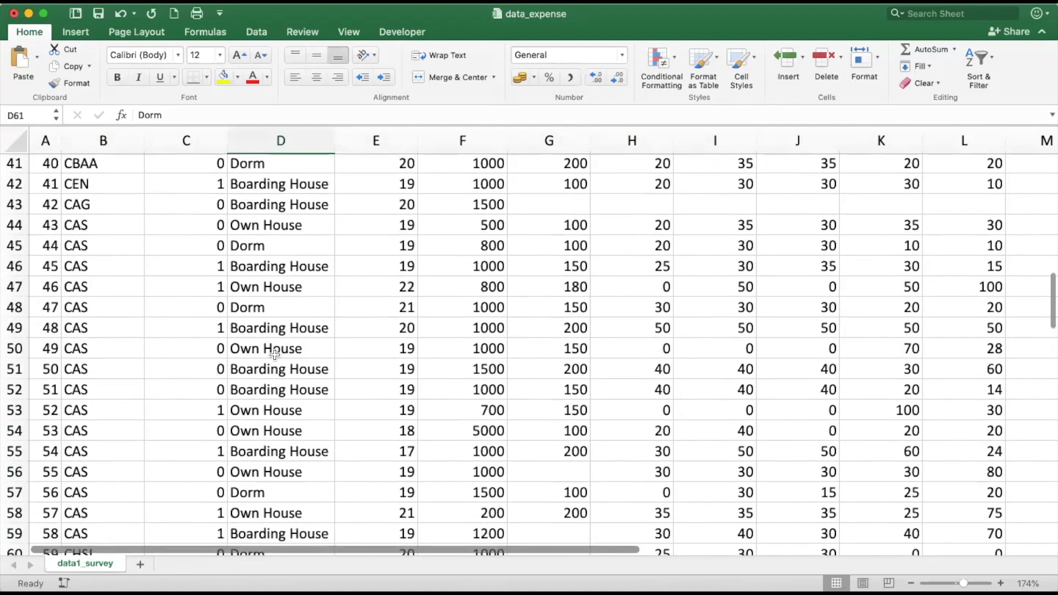
{"action": "scroll", "coordinate": [275, 355], "scroll_direction": "up", "scroll_amount": 7}
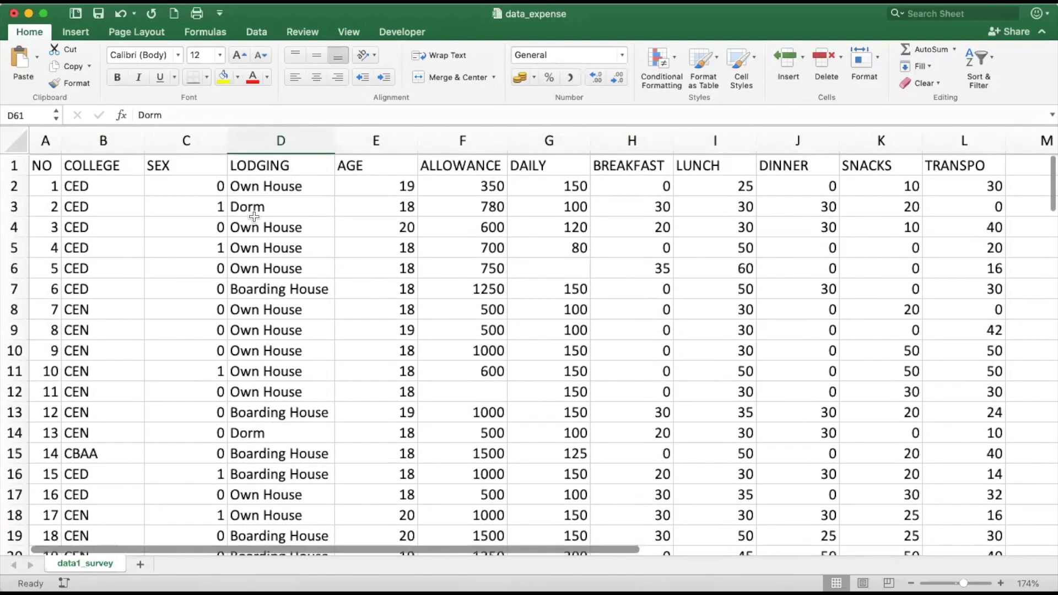
{"action": "left_click", "coordinate": [249, 183]}
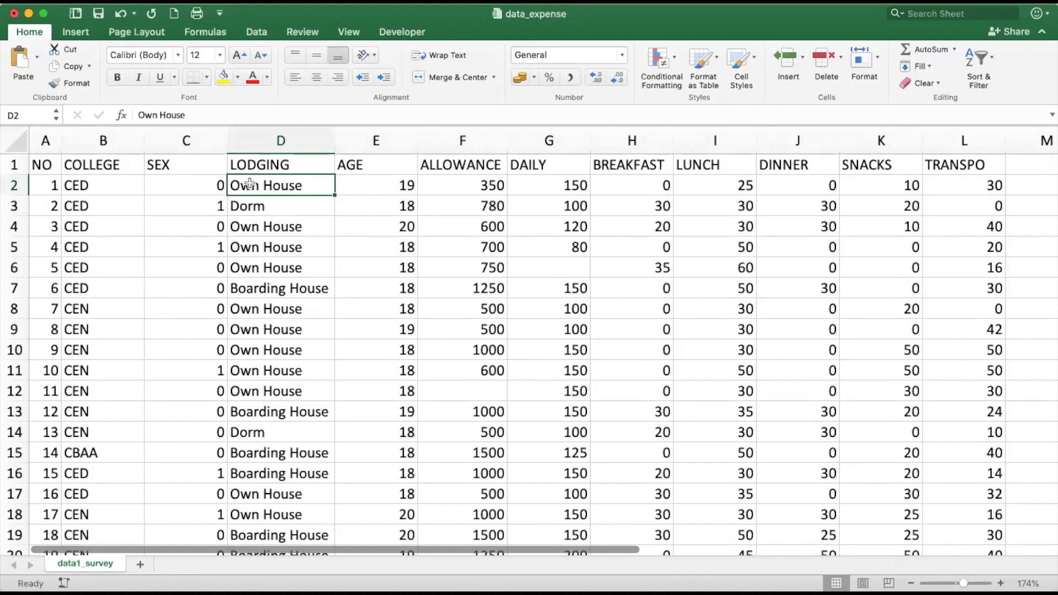
{"action": "scroll", "coordinate": [270, 412], "scroll_direction": "down", "scroll_amount": 2}
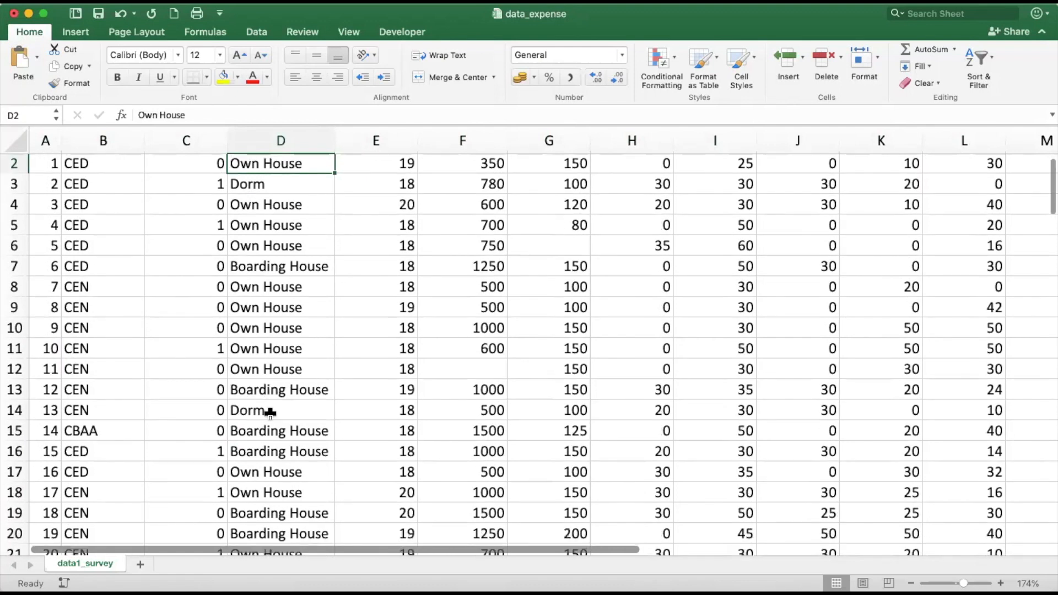
{"action": "scroll", "coordinate": [270, 412], "scroll_direction": "up", "scroll_amount": 1}
{"action": "scroll", "coordinate": [270, 412], "scroll_direction": "down", "scroll_amount": 5}
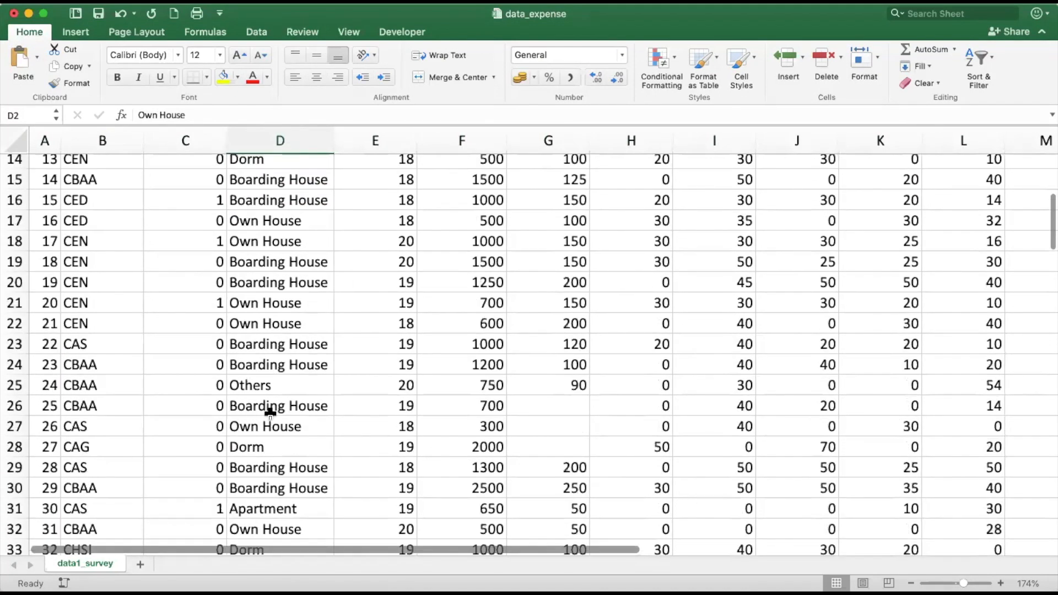
{"action": "left_click", "coordinate": [262, 358]}
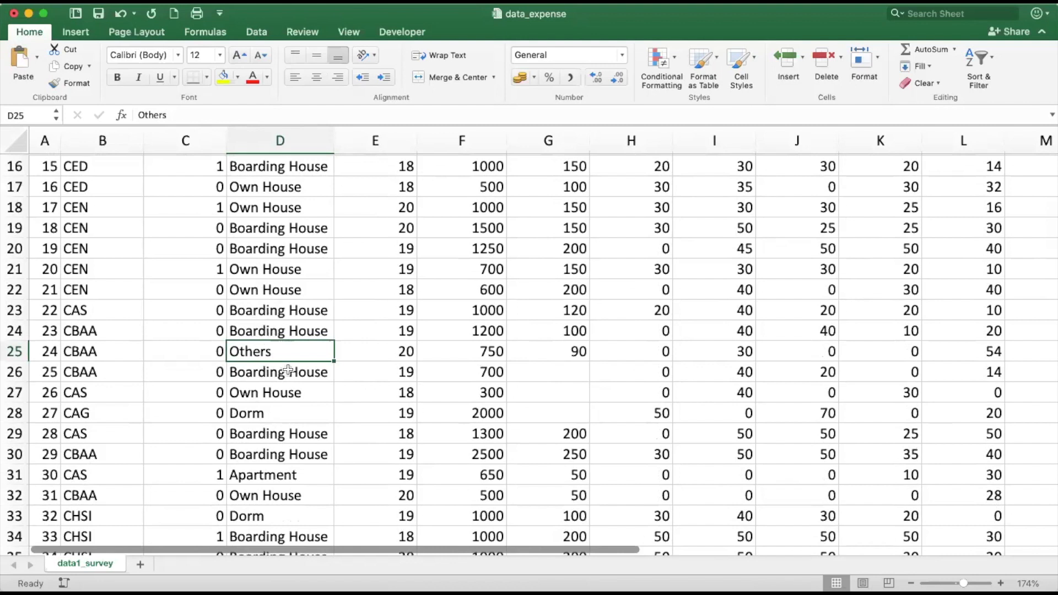
{"action": "scroll", "coordinate": [288, 369], "scroll_direction": "up", "scroll_amount": 10}
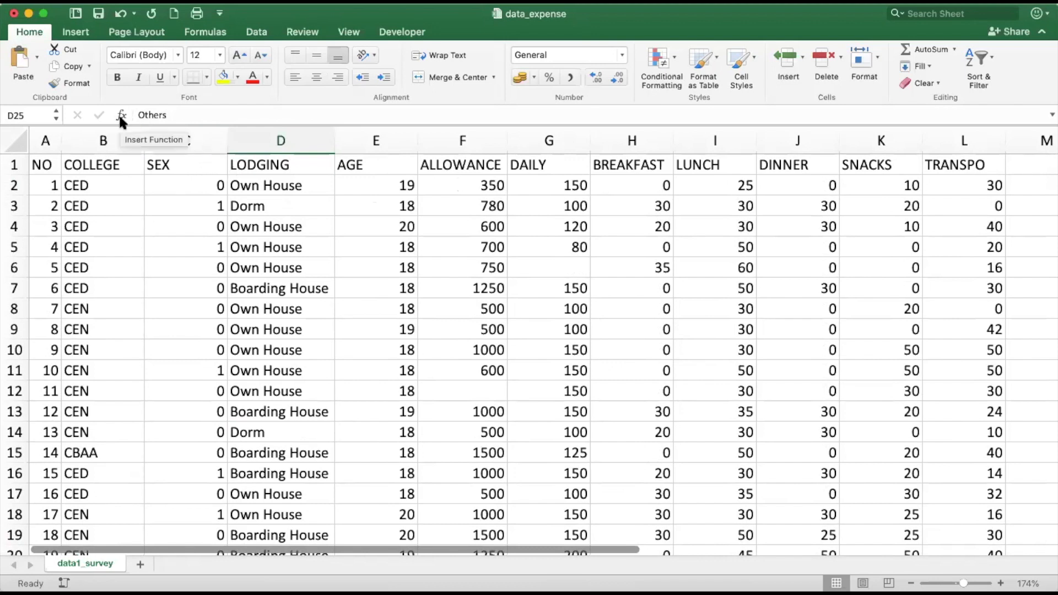
{"action": "scroll", "coordinate": [238, 285], "scroll_direction": "down", "scroll_amount": 1}
{"action": "scroll", "coordinate": [238, 286], "scroll_direction": "up", "scroll_amount": 1}
{"action": "scroll", "coordinate": [238, 286], "scroll_direction": "down", "scroll_amount": 5}
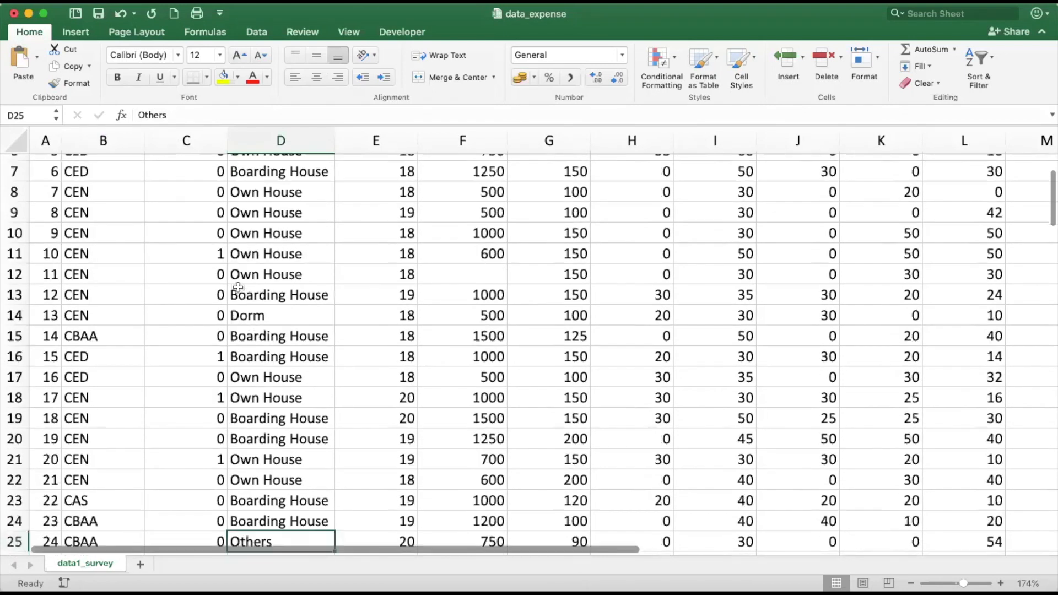
{"action": "scroll", "coordinate": [238, 286], "scroll_direction": "up", "scroll_amount": 2}
{"action": "scroll", "coordinate": [238, 286], "scroll_direction": "up", "scroll_amount": 3}
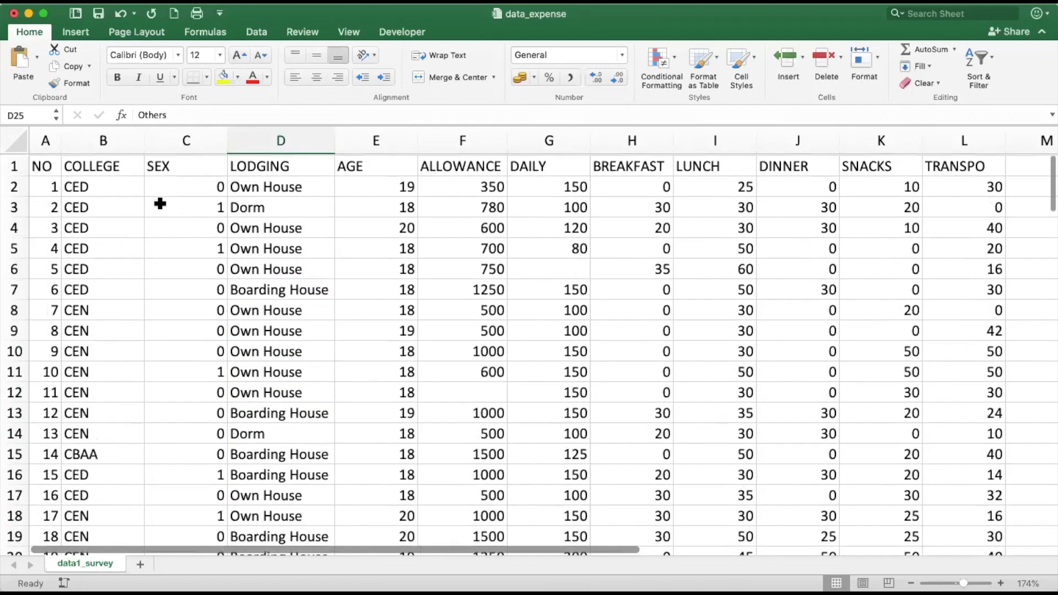
- Freeze the panes at cell B2 so the header row and the NO column stay fixed while scrolling
{"action": "left_click", "coordinate": [81, 187]}
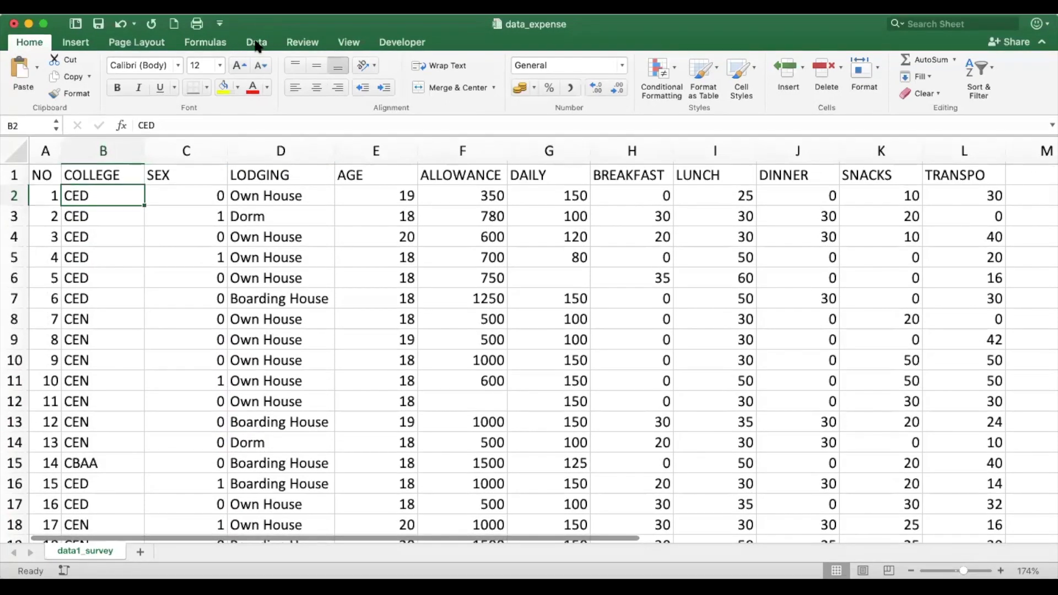
{"action": "left_click", "coordinate": [256, 43]}
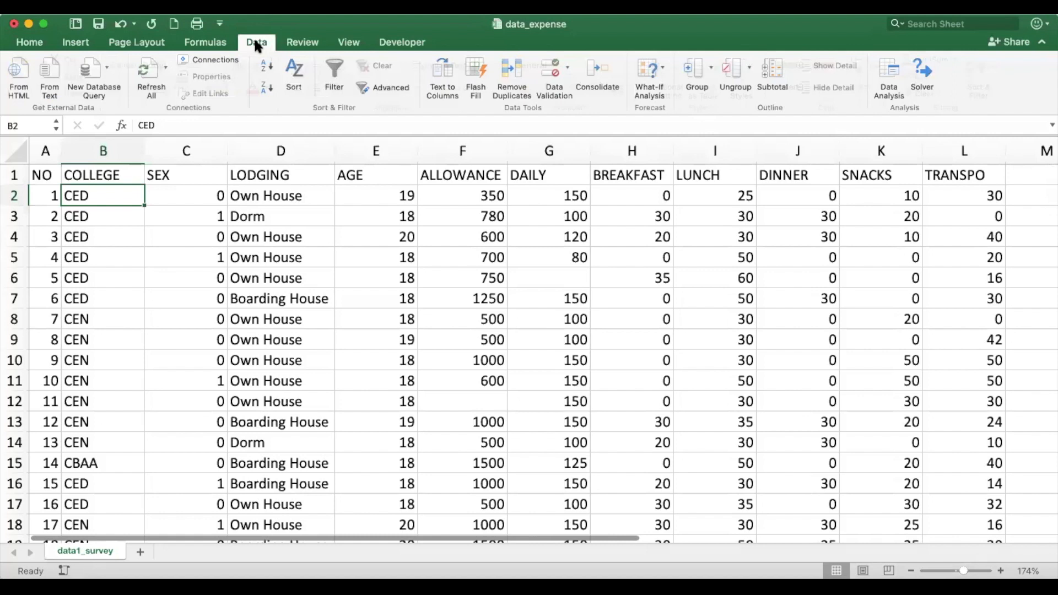
{"action": "left_click", "coordinate": [354, 43]}
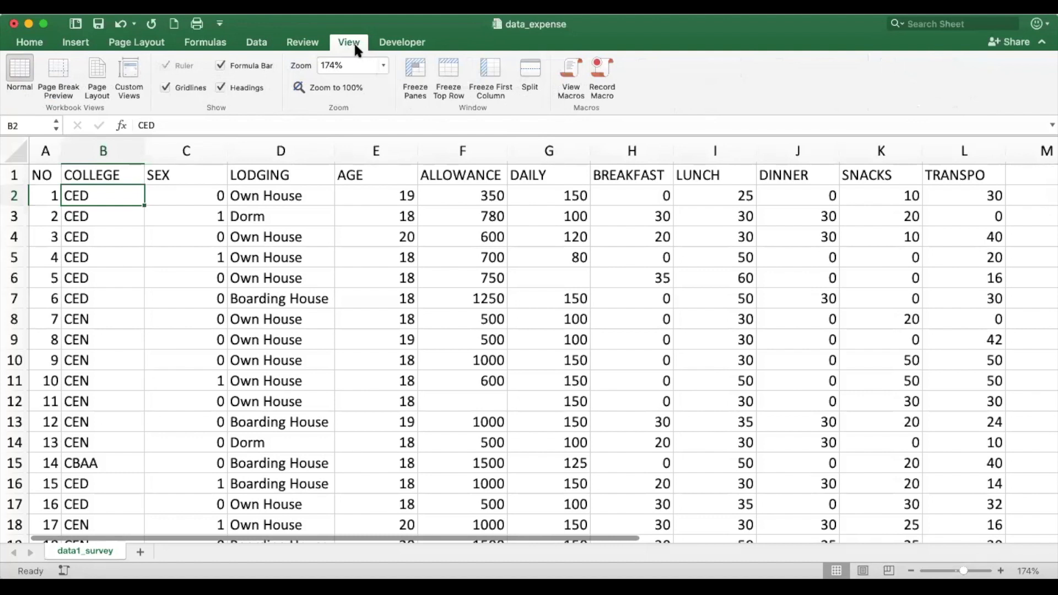
{"action": "left_click", "coordinate": [418, 71]}
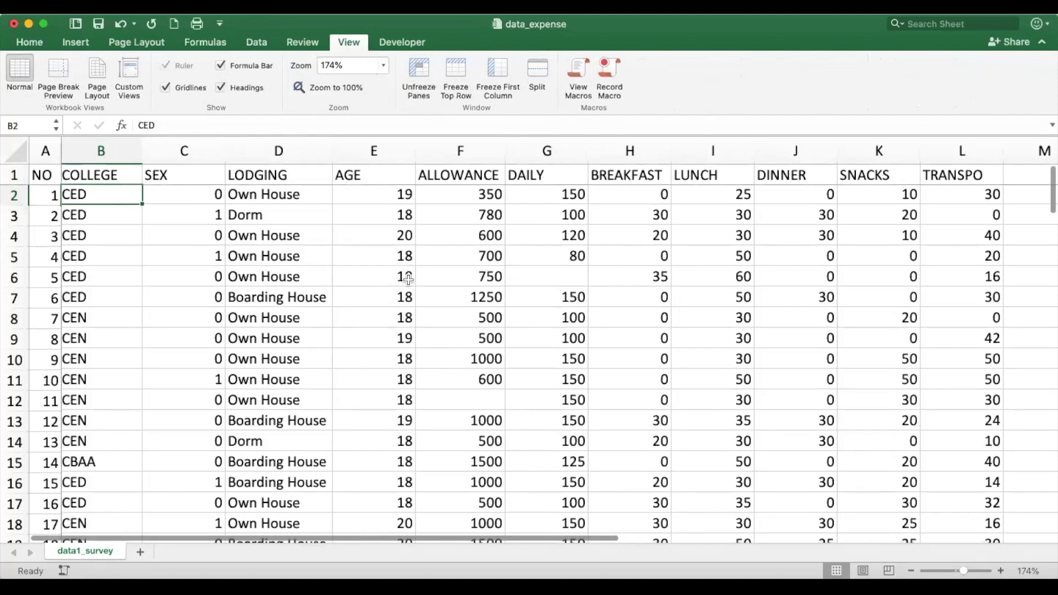
{"action": "scroll", "coordinate": [407, 279], "scroll_direction": "down", "scroll_amount": 1}
{"action": "scroll", "coordinate": [386, 248], "scroll_direction": "up", "scroll_amount": 1}
- Begin an AVERAGE formula in cell E118 below the AGE data, with the age values E2:E116 as its range
{"action": "left_click", "coordinate": [355, 175]}
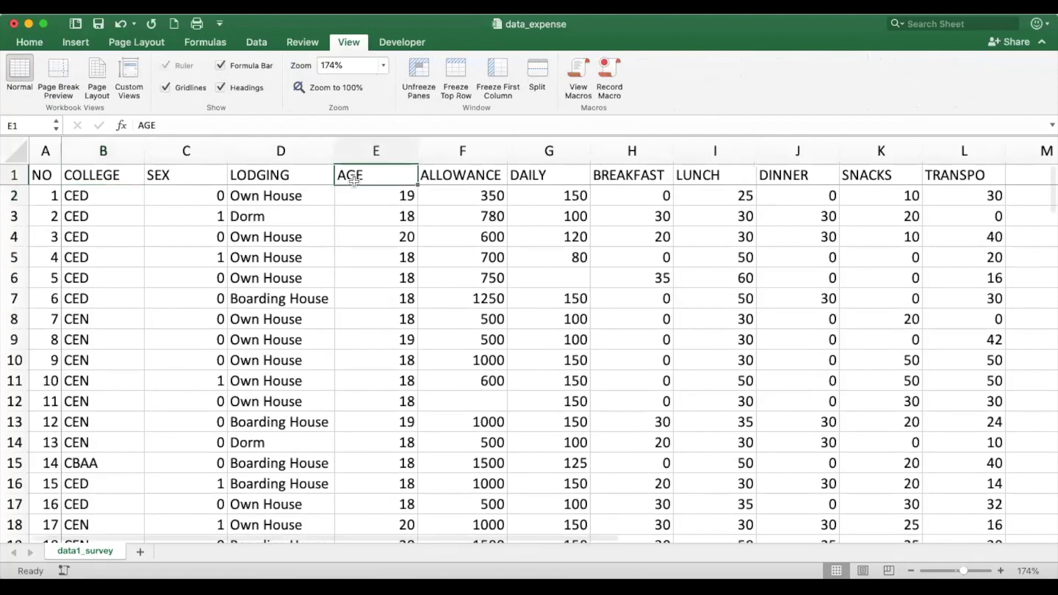
{"action": "scroll", "coordinate": [335, 303], "scroll_direction": "down", "scroll_amount": 13}
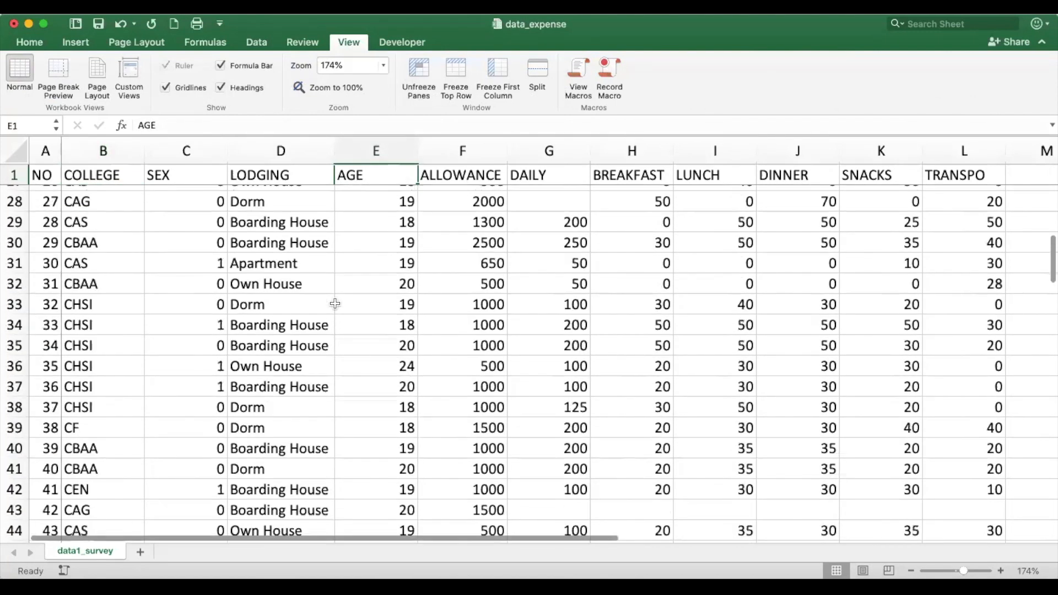
{"action": "scroll", "coordinate": [335, 303], "scroll_direction": "down", "scroll_amount": 11}
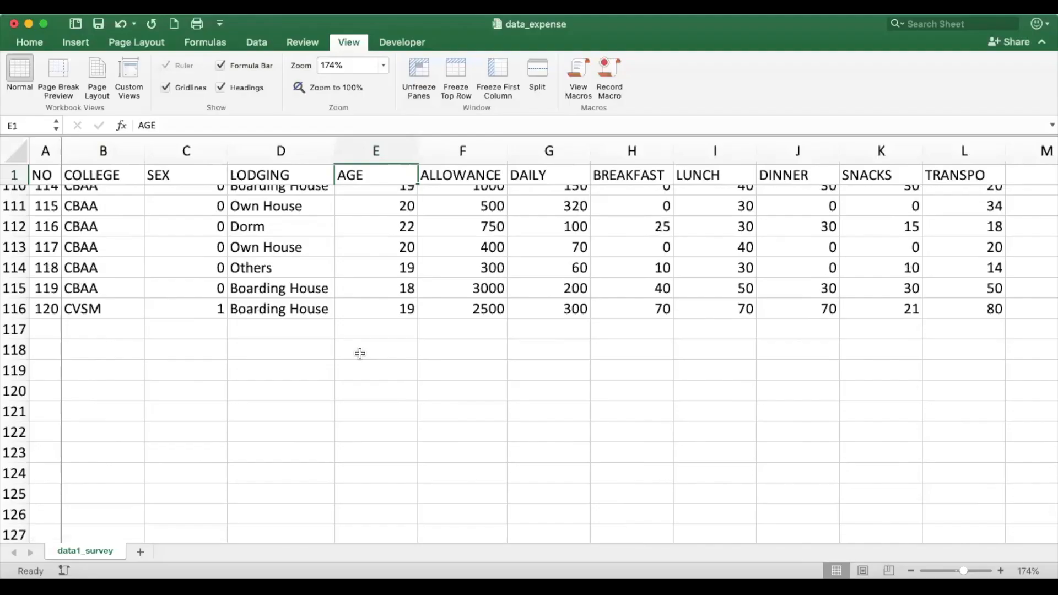
{"action": "left_click", "coordinate": [359, 353]}
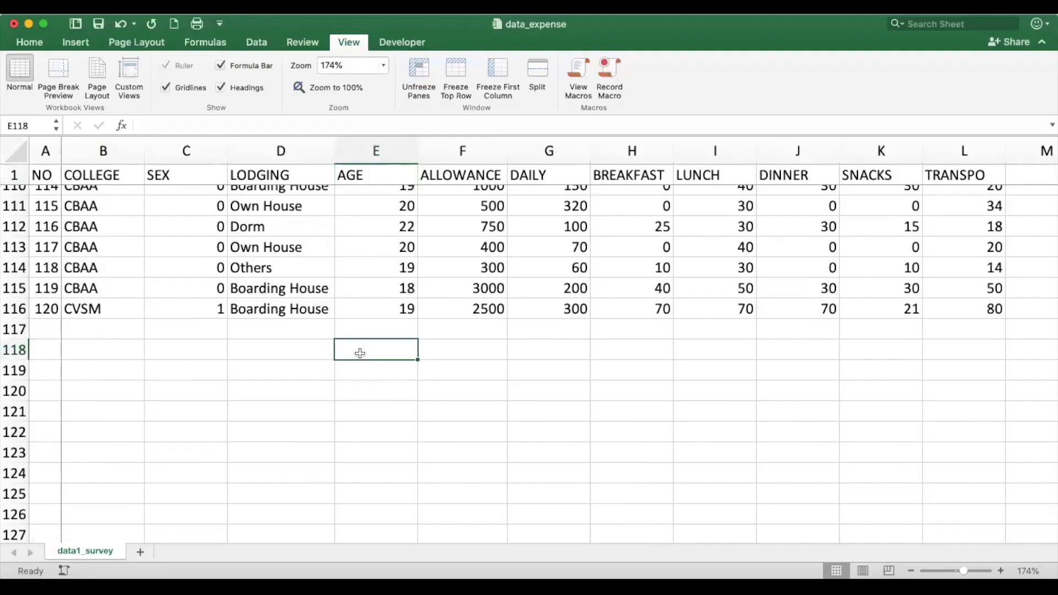
{"action": "type", "text": "="}
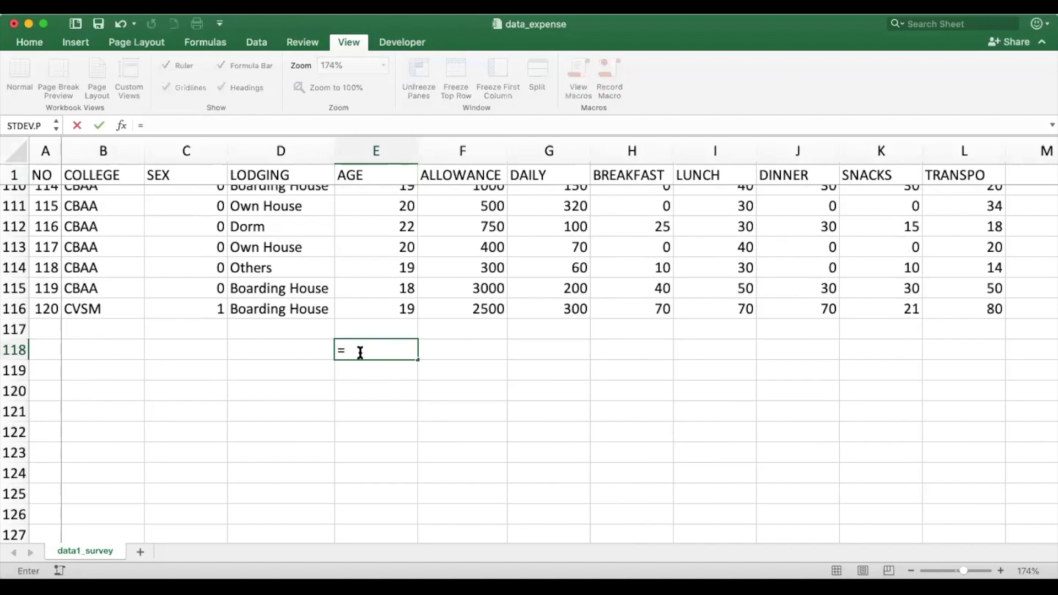
{"action": "type", "text": "average"}
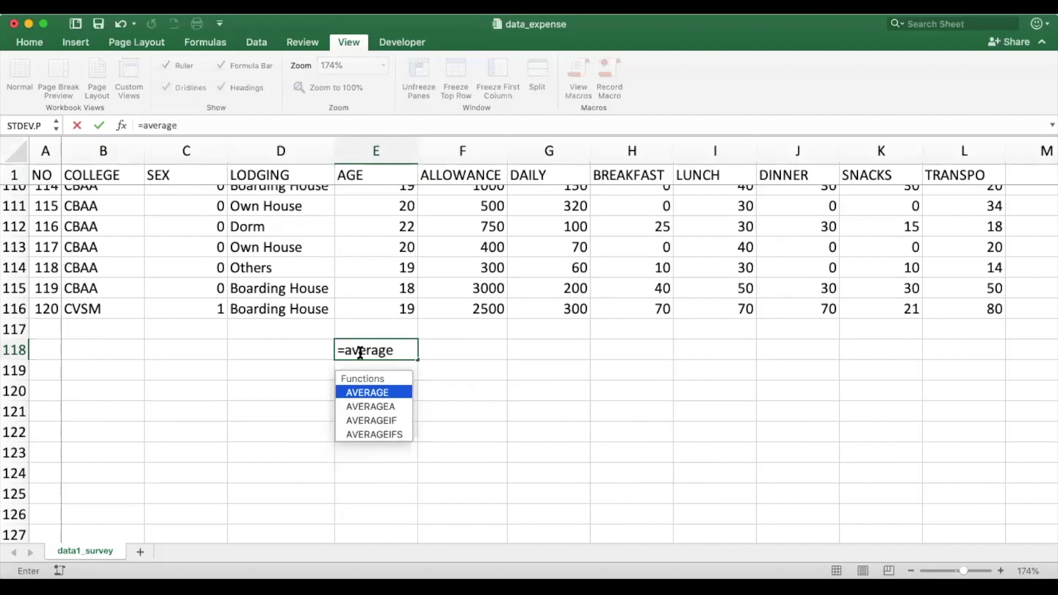
{"action": "type", "text": "("}
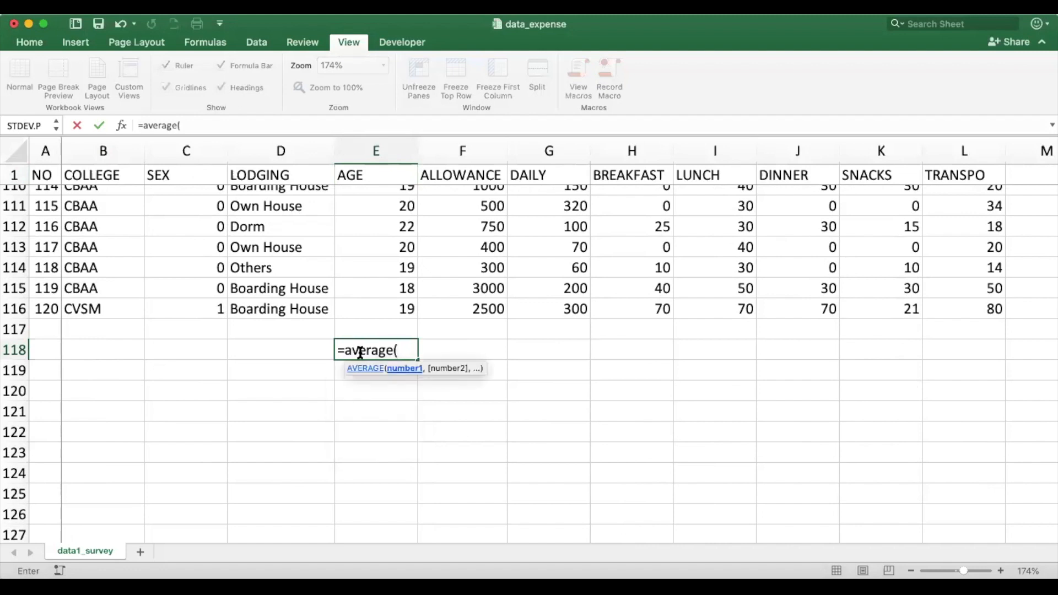
{"action": "left_click_drag", "start_coordinate": [335, 350], "coordinate": [395, 306]}
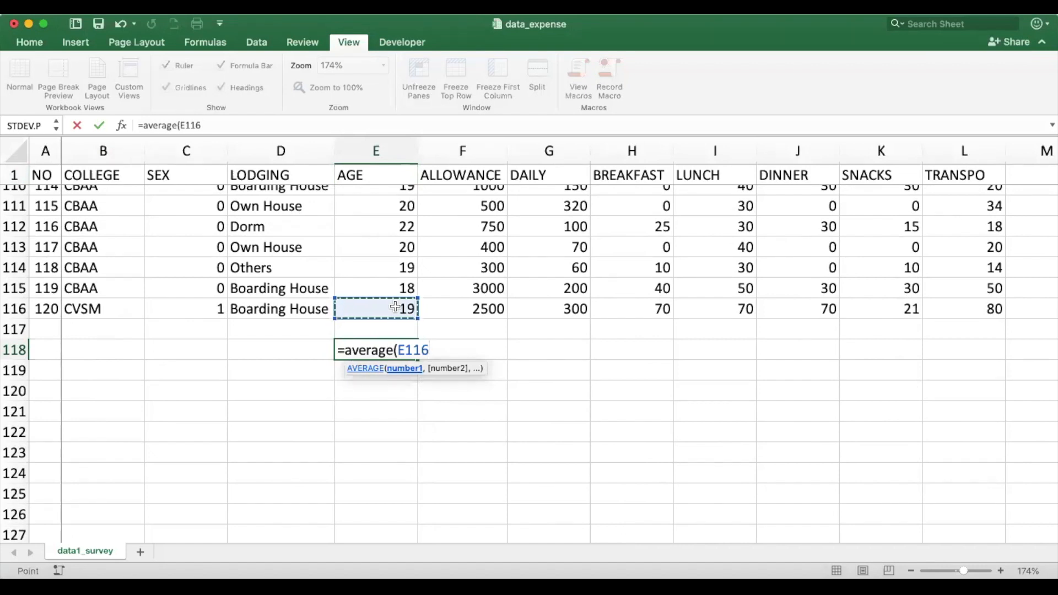
{"action": "key", "text": "super+shift+Up"}
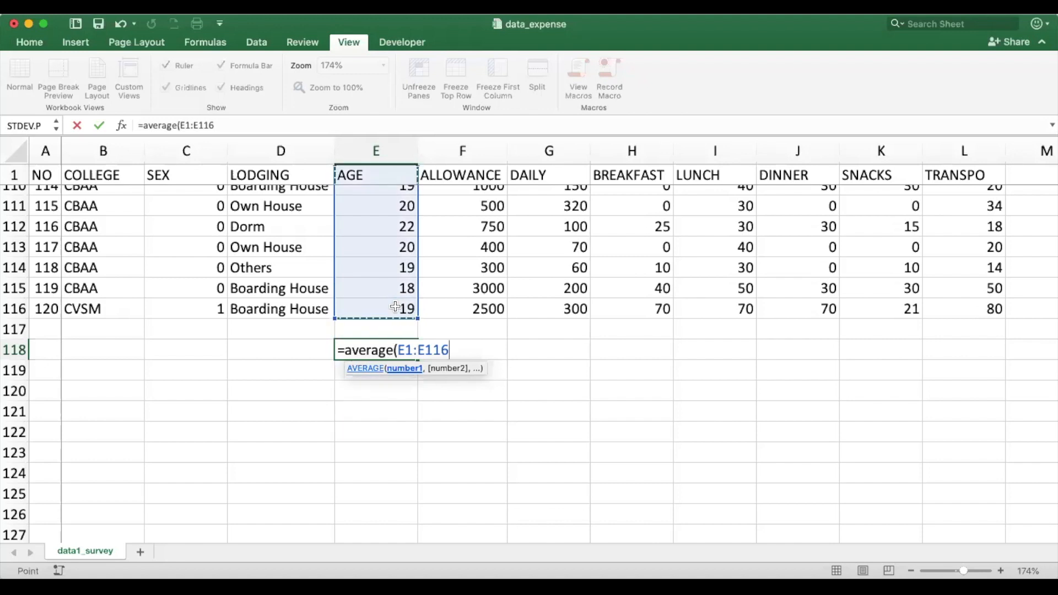
{"action": "key", "text": "shift+Down"}
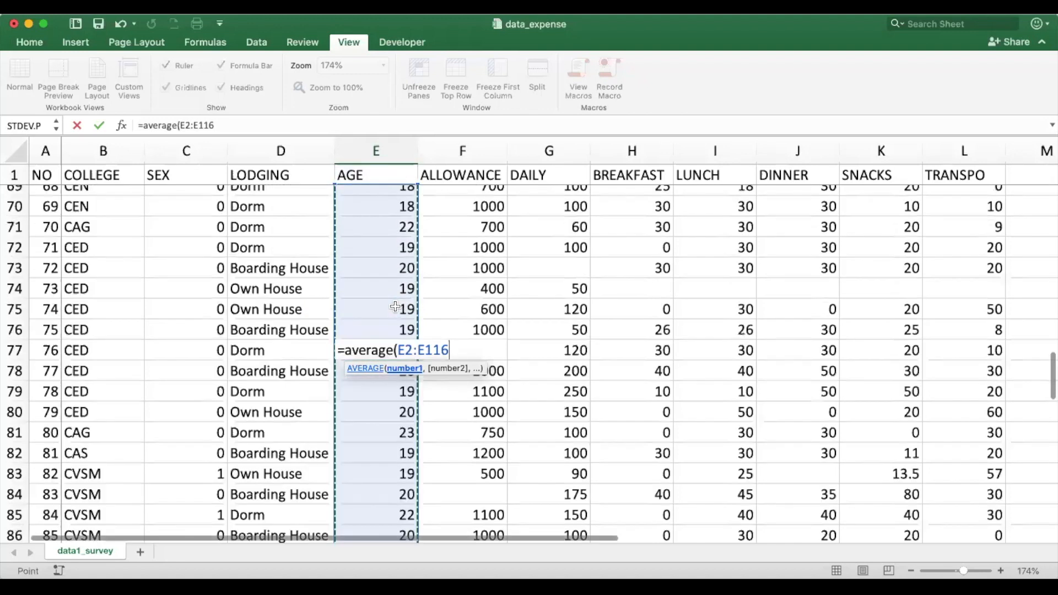
- Check the formula's range against the first and last age records, and complete it in E118 as =average(E2:E116)
{"action": "scroll", "coordinate": [387, 270], "scroll_direction": "up", "scroll_amount": 20}
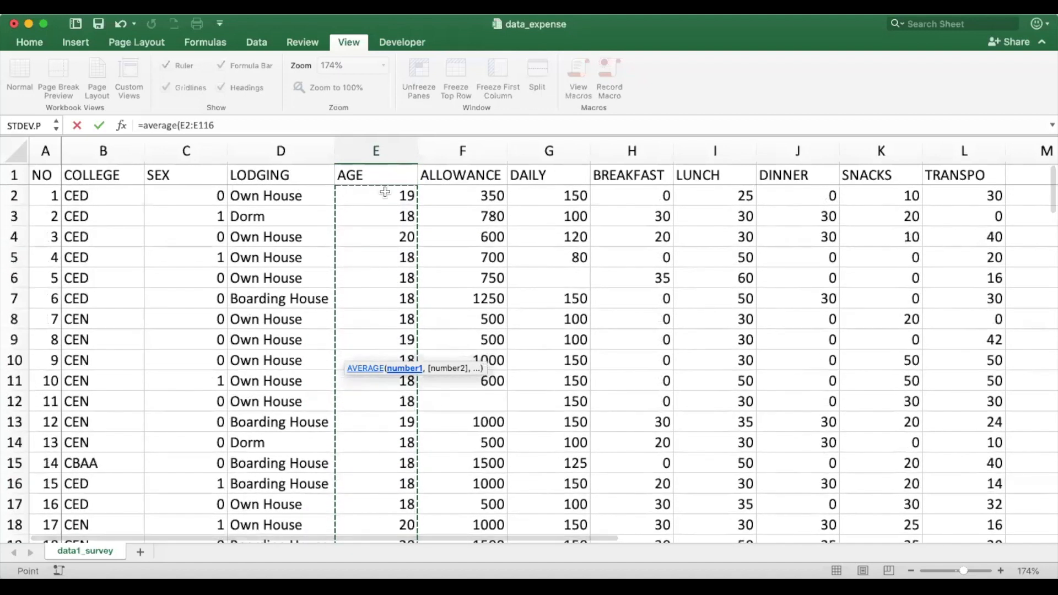
{"action": "scroll", "coordinate": [386, 276], "scroll_direction": "down", "scroll_amount": 20}
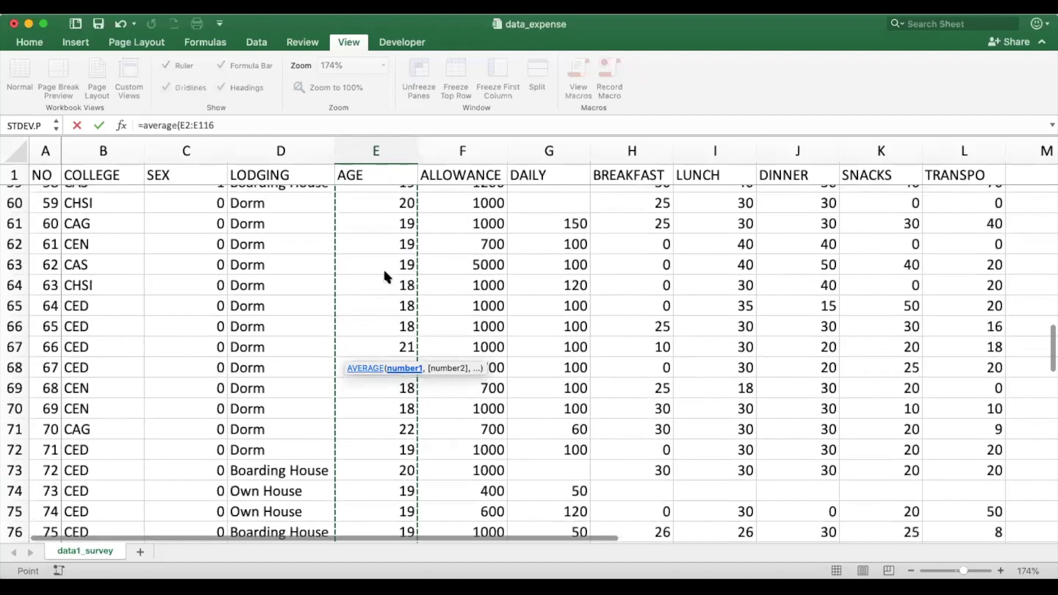
{"action": "scroll", "coordinate": [386, 275], "scroll_direction": "down", "scroll_amount": 9}
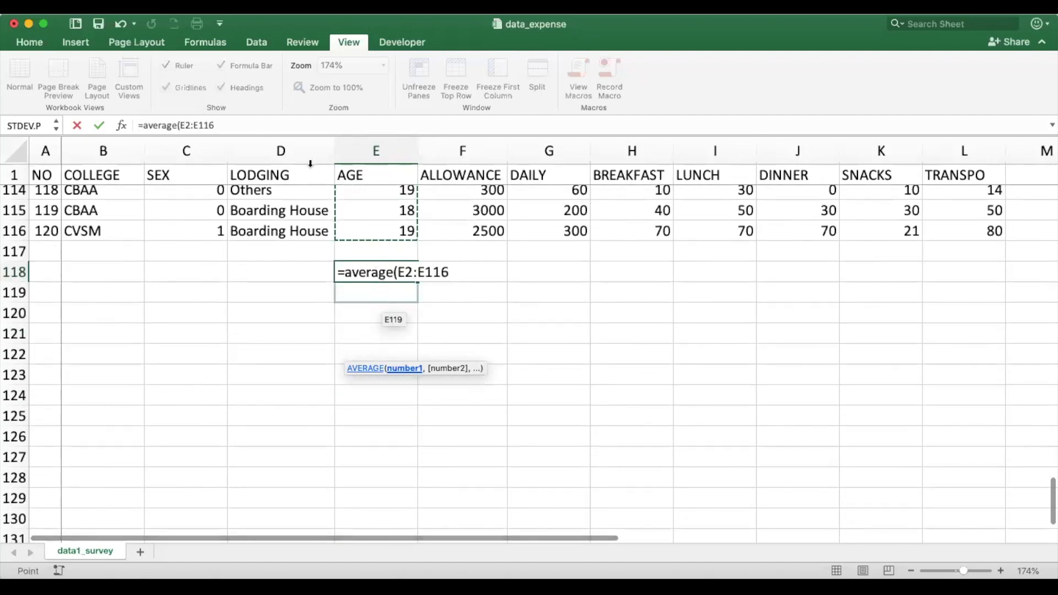
{"action": "left_click", "coordinate": [279, 126]}
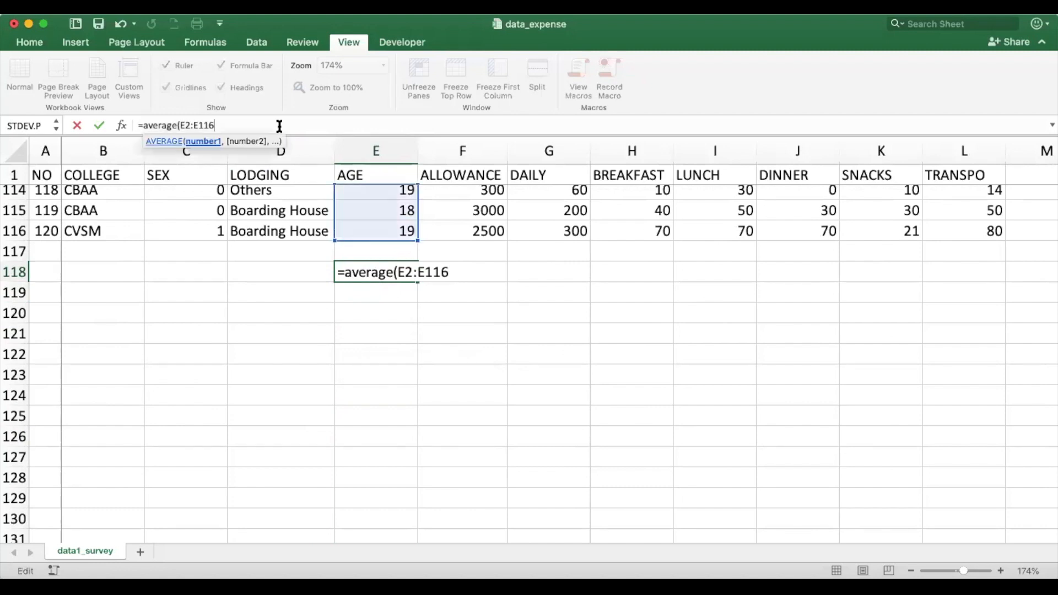
{"action": "type", "text": ")"}
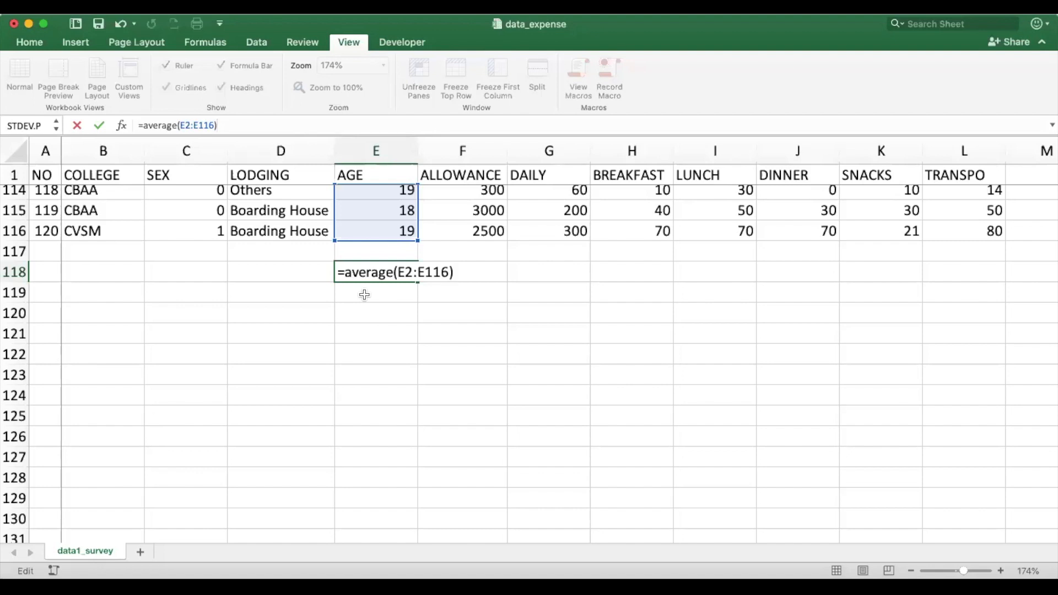
{"action": "key", "text": "Return"}
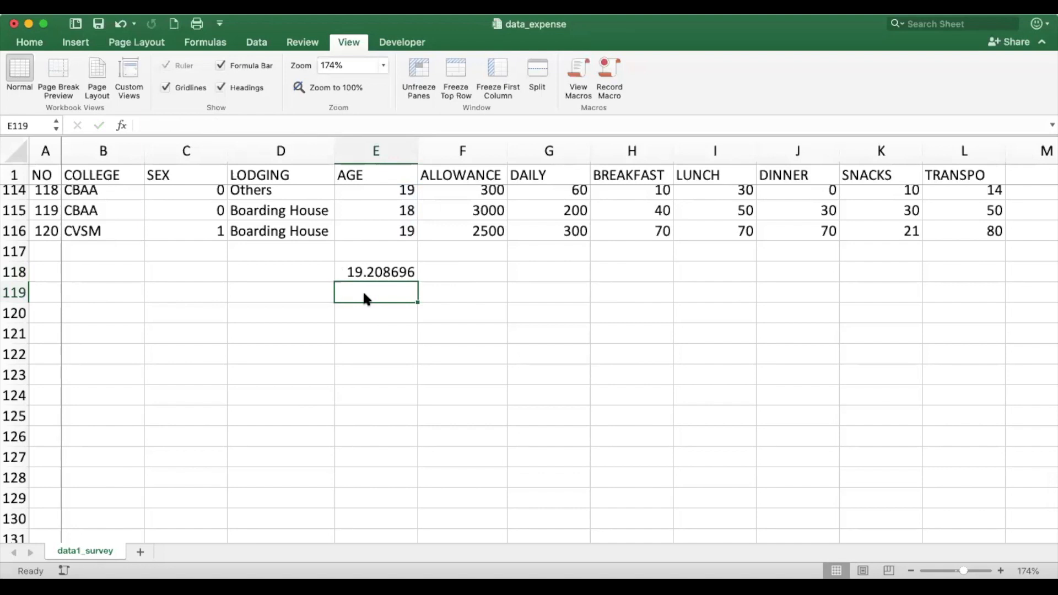
- Fill the AVERAGE formula from E118 across row 118 to the TRANSPO column, L118
{"action": "left_click", "coordinate": [367, 270]}
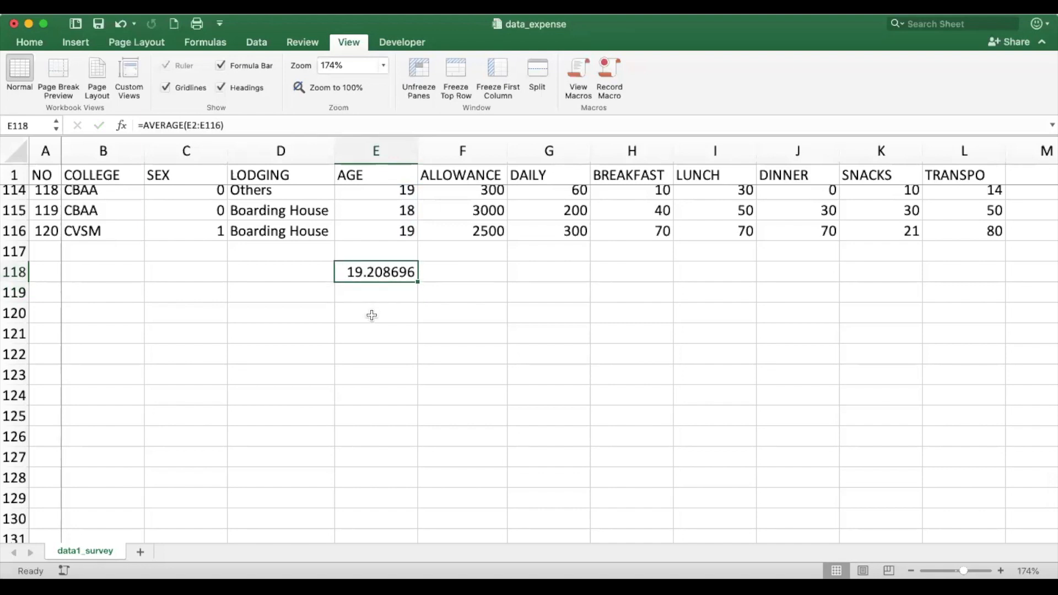
{"action": "scroll", "coordinate": [372, 315], "scroll_direction": "up", "scroll_amount": 5}
{"action": "left_click_drag", "start_coordinate": [415, 434], "coordinate": [415, 434]}
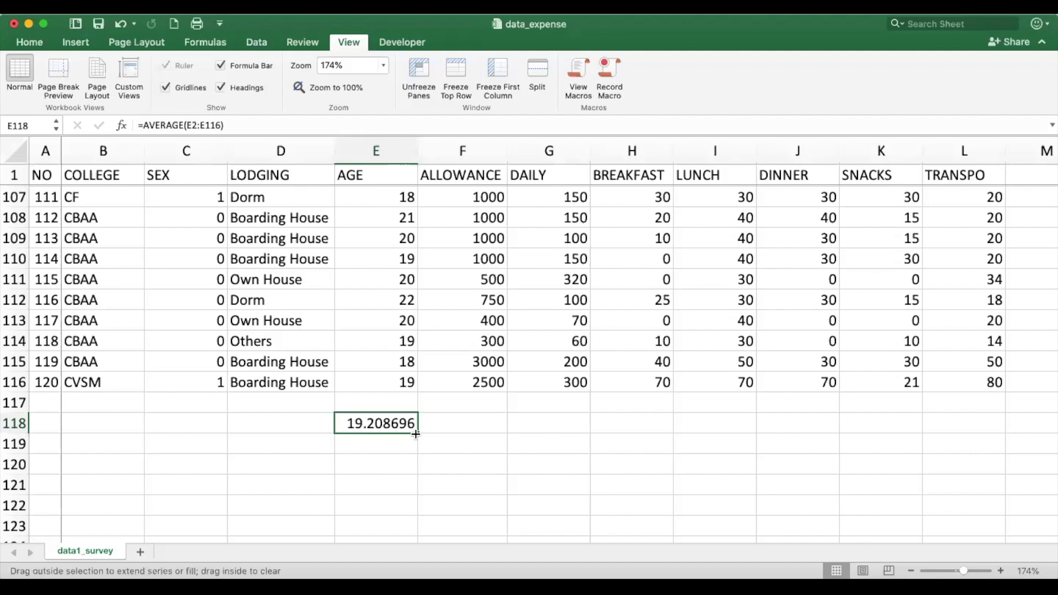
{"action": "left_click_drag", "start_coordinate": [415, 434], "coordinate": [990, 423]}
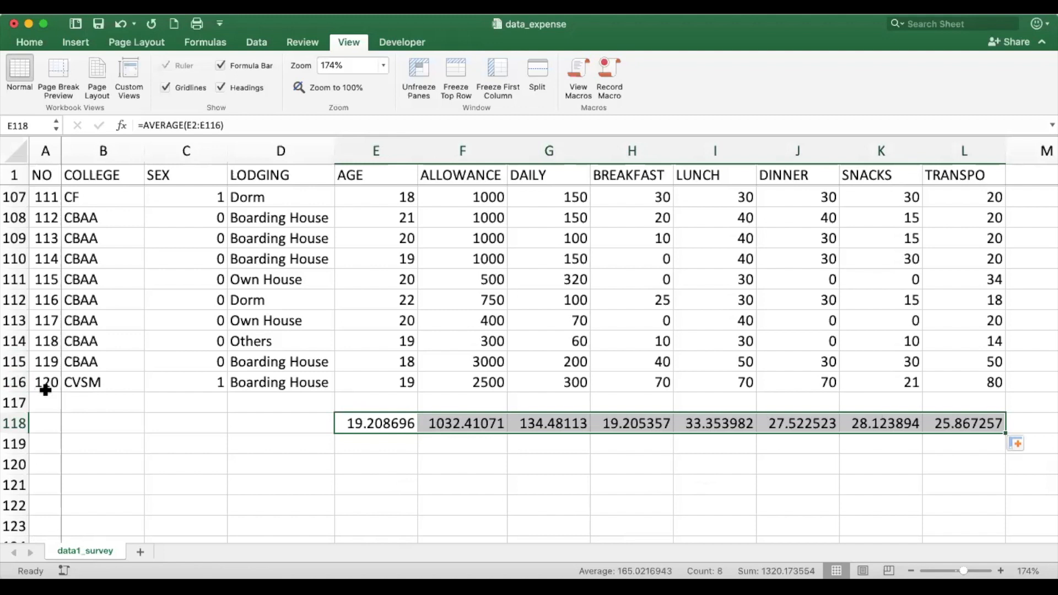
- Label the summary rows in the LODGING column with Mean in D118 and Median in D119
{"action": "left_click", "coordinate": [291, 428]}
{"action": "type", "text": "Mean"}
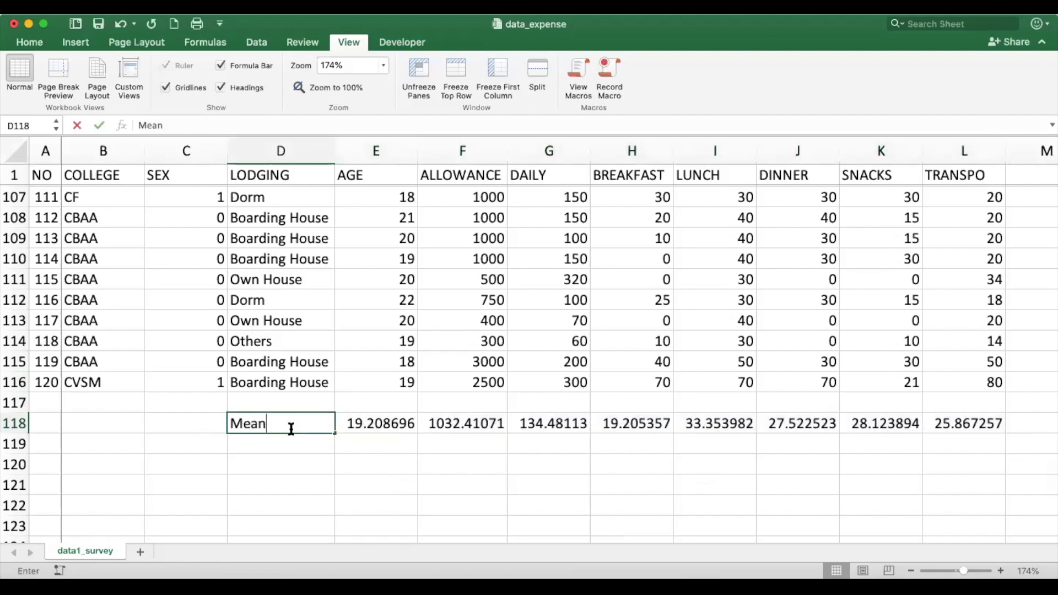
{"action": "key", "text": "Return"}
{"action": "type", "text": "Med"}
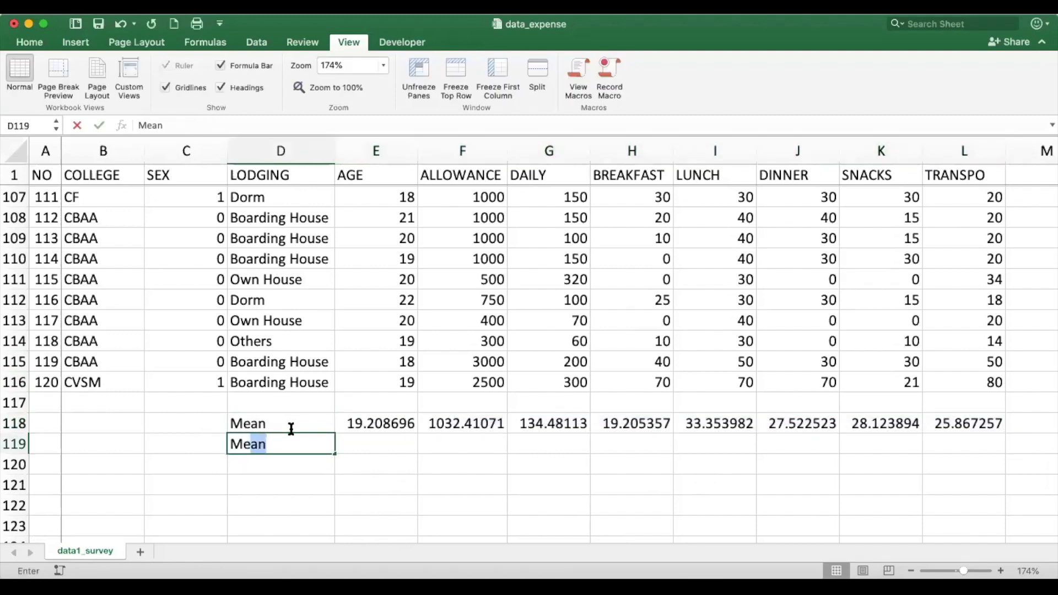
{"action": "type", "text": "ian"}
{"action": "key", "text": "Tab"}
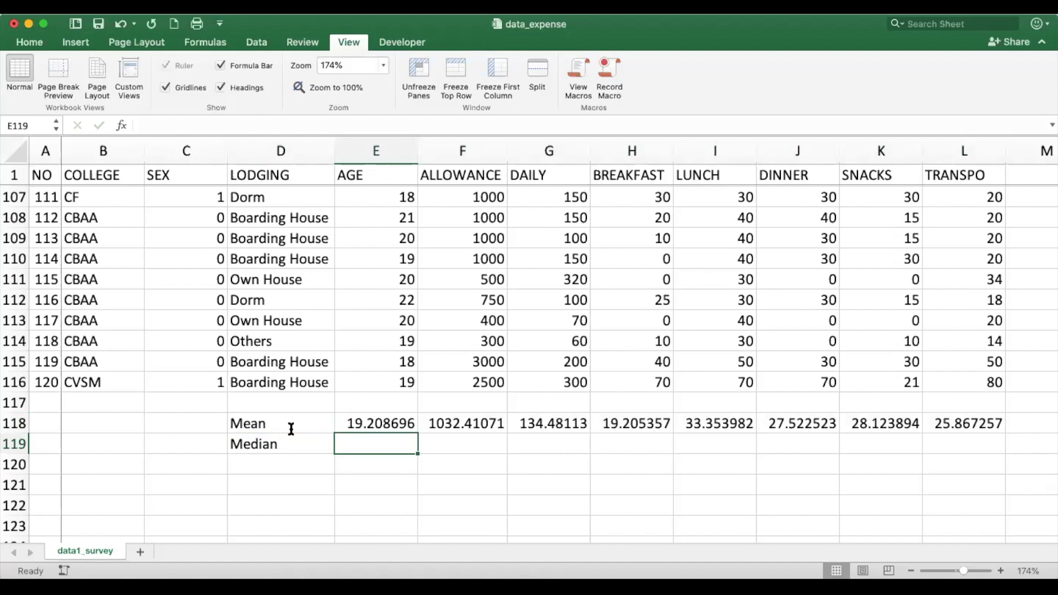
- Calculate the median age in E119 with =median(E2:E116) and fill the formula across to L119
{"action": "type", "text": "="}
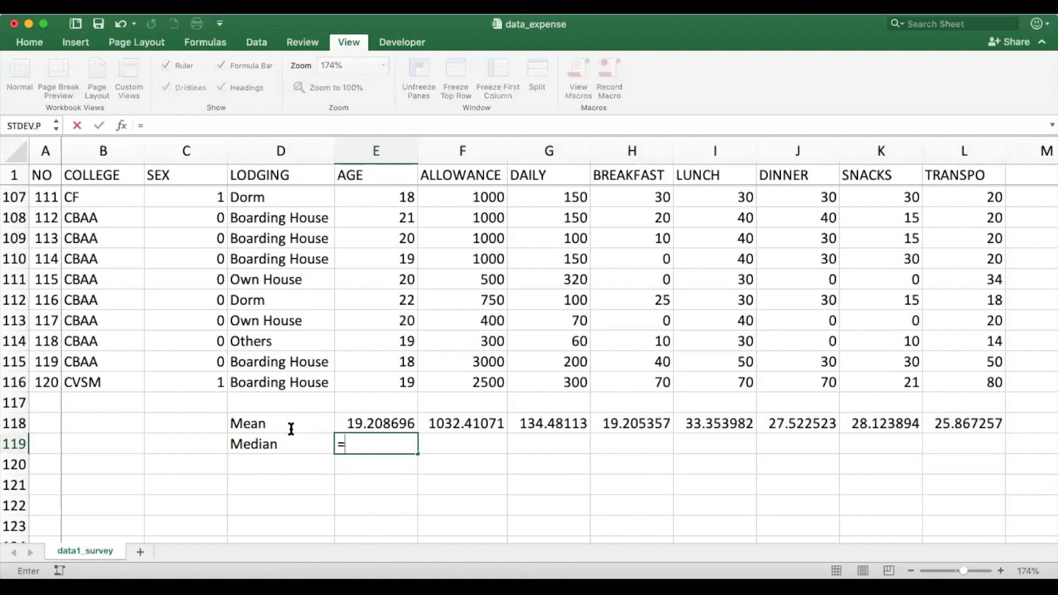
{"action": "type", "text": "median"}
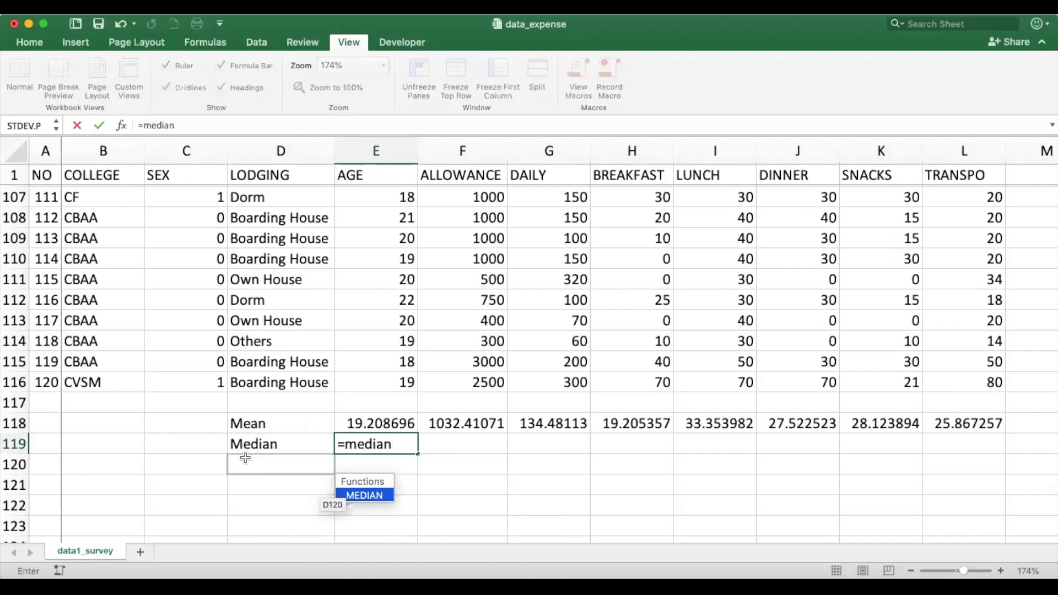
{"action": "type", "text": "("}
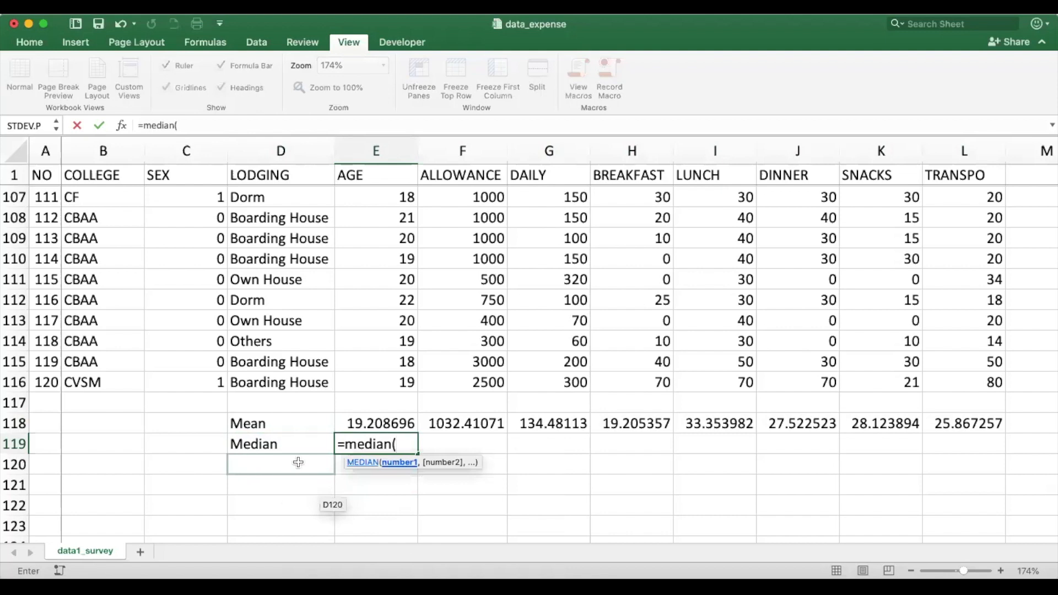
{"action": "left_click", "coordinate": [377, 378]}
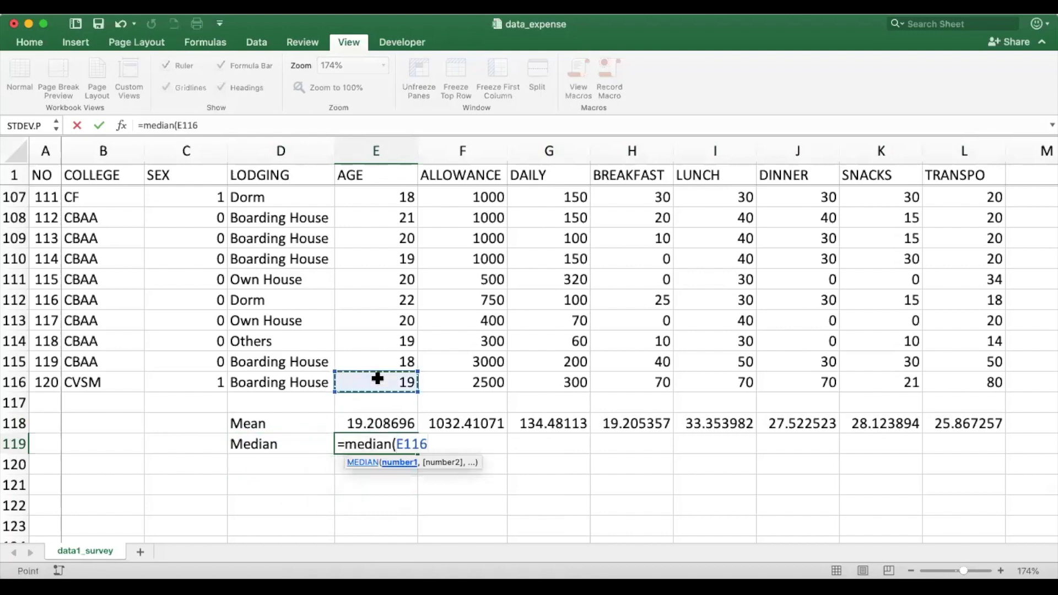
{"action": "key", "text": "super+shift+Up"}
{"action": "key", "text": "shift+Down"}
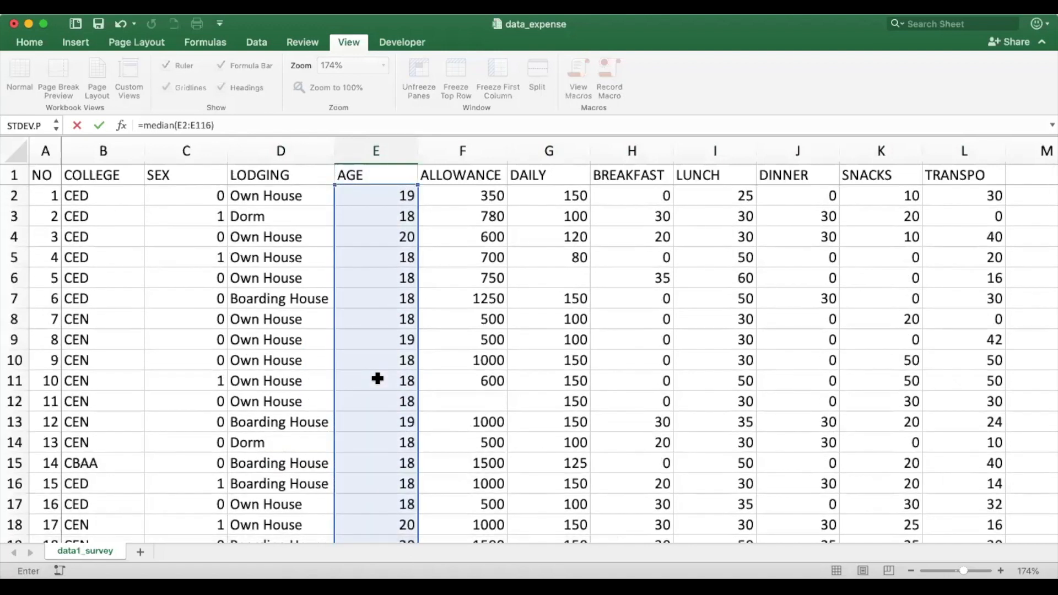
{"action": "left_click", "coordinate": [307, 123]}
{"action": "key", "text": "Return"}
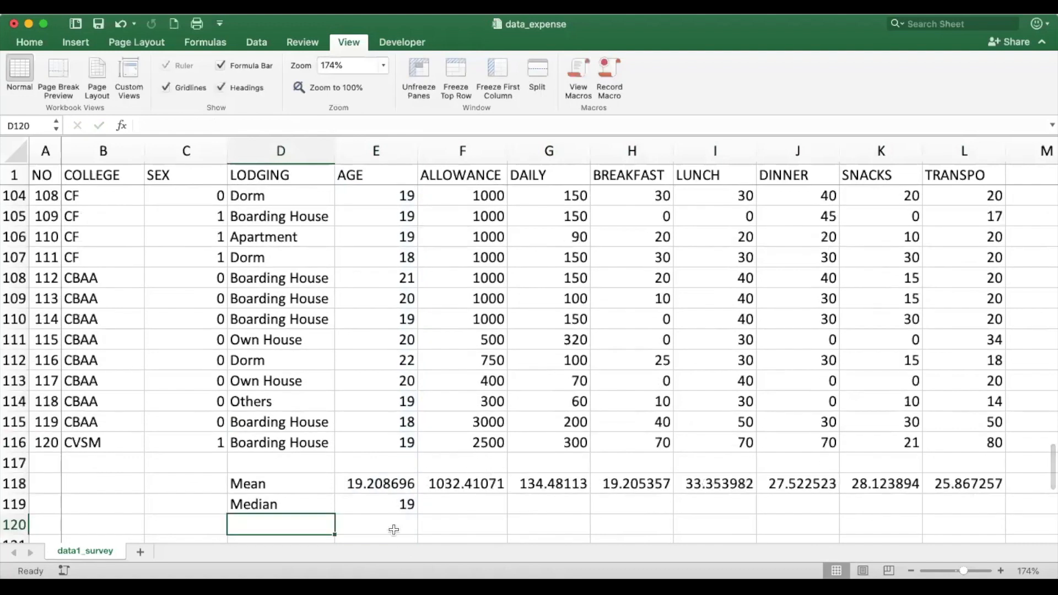
{"action": "left_click", "coordinate": [382, 503]}
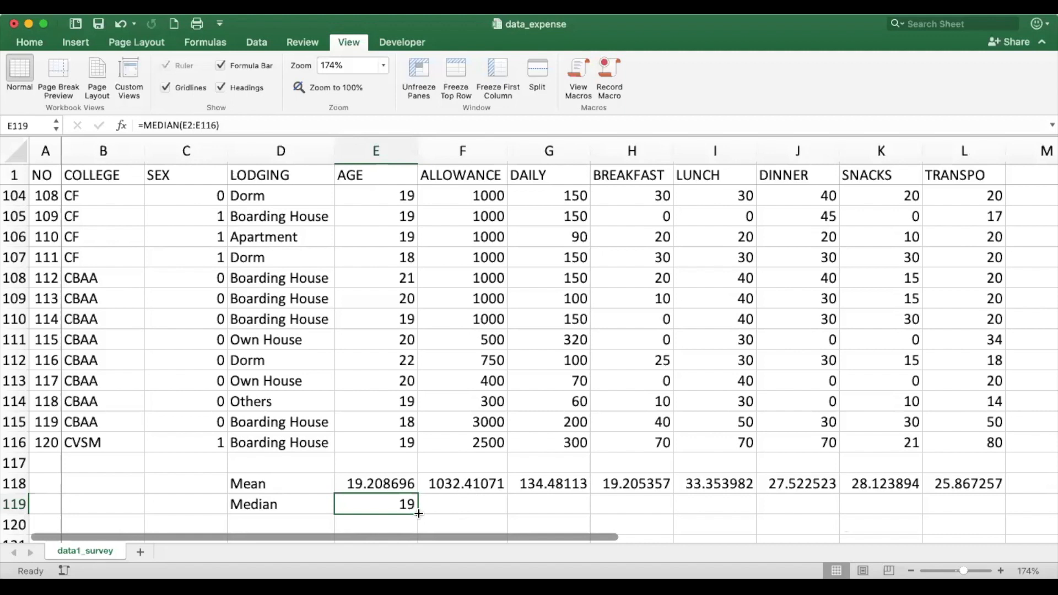
{"action": "left_click_drag", "start_coordinate": [418, 513], "coordinate": [994, 520]}
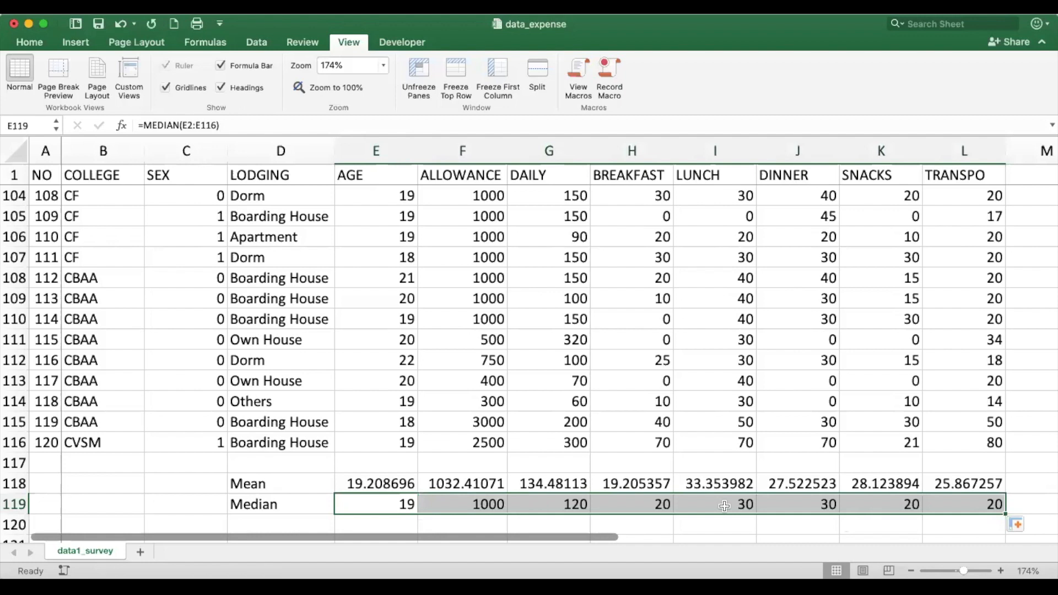
- Check the filled median formulas from F119 to L119 against the data columns above them
{"action": "left_click", "coordinate": [469, 504]}
{"action": "scroll", "coordinate": [469, 496], "scroll_direction": "down", "scroll_amount": 5}
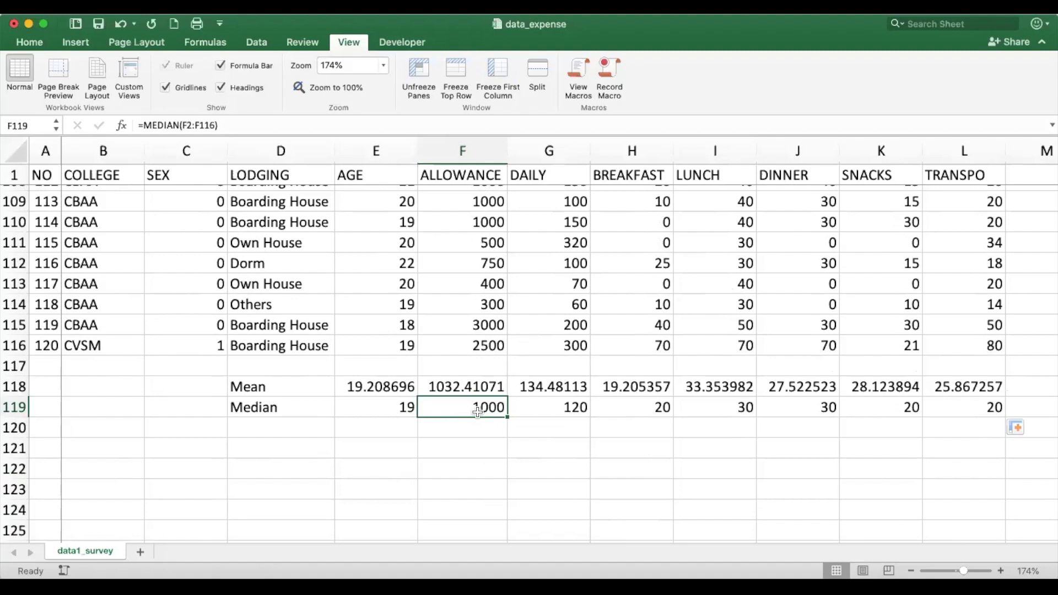
{"action": "left_click", "coordinate": [559, 412]}
{"action": "key", "text": "Right"}
{"action": "key", "text": "Right"}
{"action": "key", "text": "Right"}
{"action": "key", "text": "Right"}
{"action": "key", "text": "Right"}
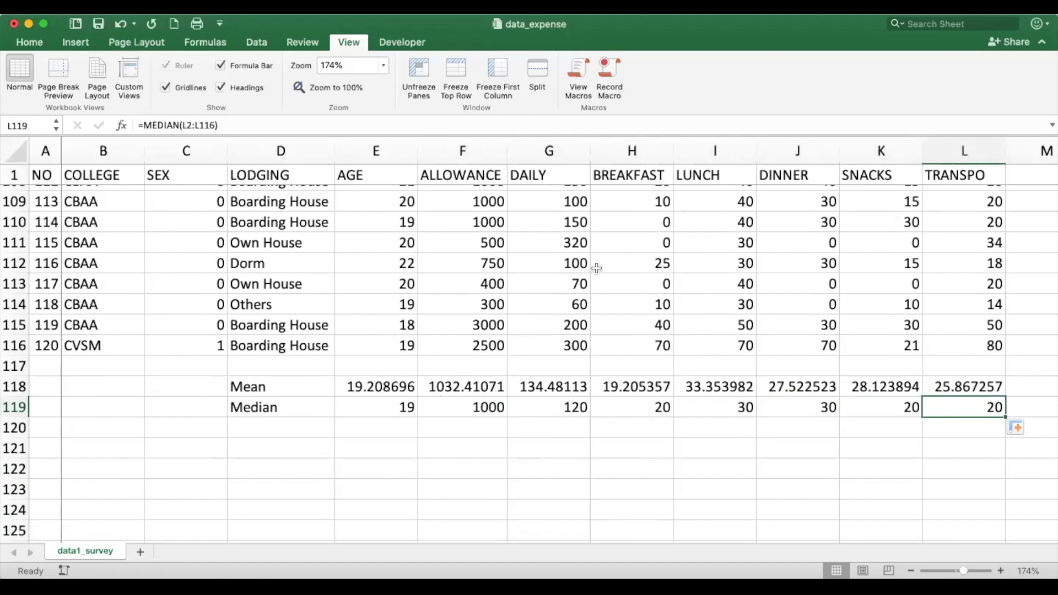
{"action": "left_click", "coordinate": [643, 277]}
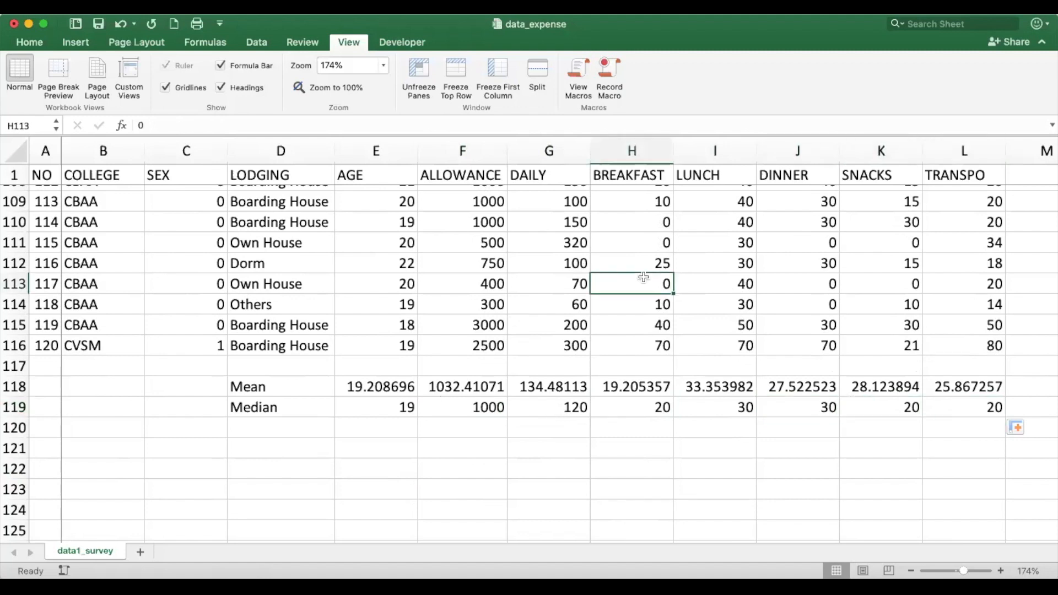
{"action": "scroll", "coordinate": [643, 277], "scroll_direction": "up", "scroll_amount": 5}
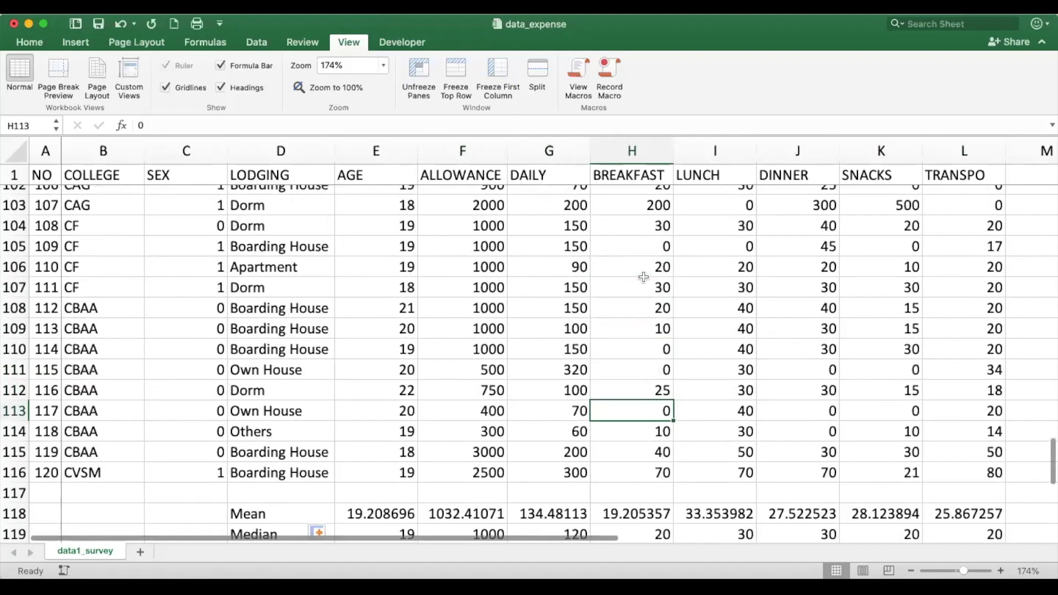
{"action": "scroll", "coordinate": [643, 277], "scroll_direction": "down", "scroll_amount": 3}
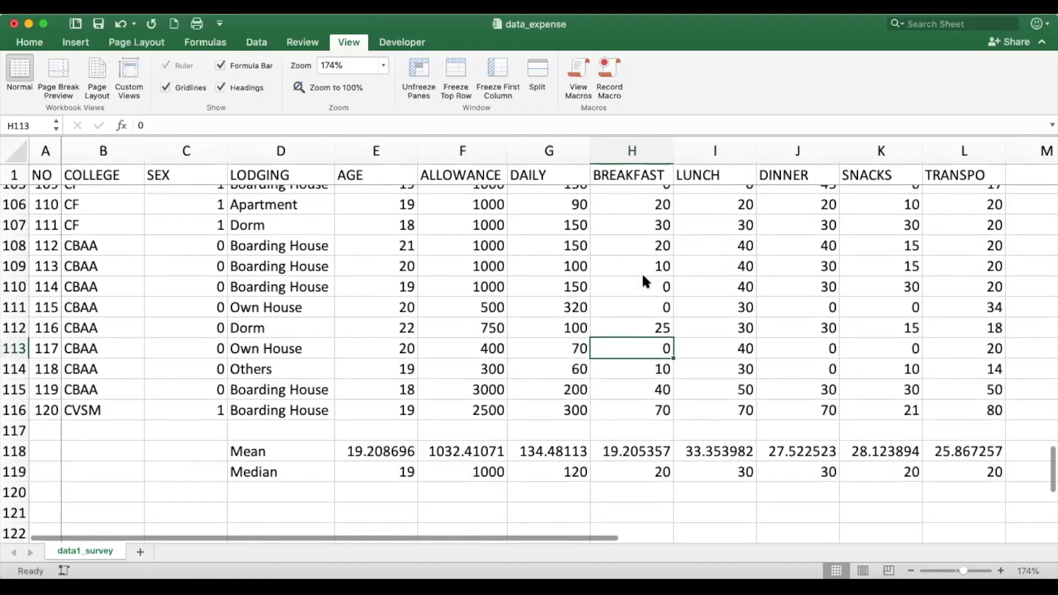
- Copy the mean and median formulas from E118:E119 to C118:C119 for the SEX column
{"action": "left_click", "coordinate": [171, 387]}
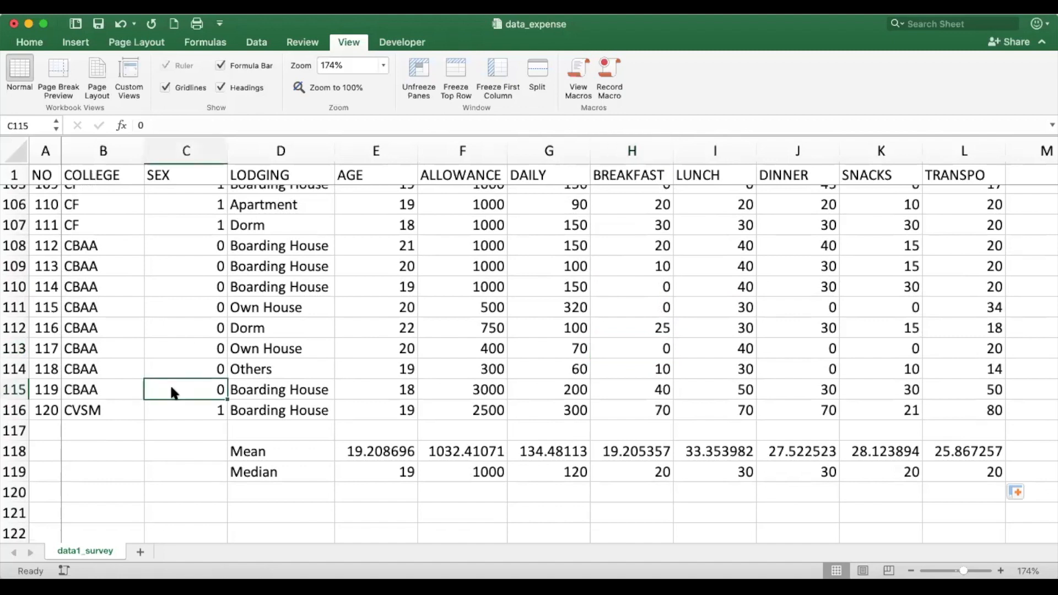
{"action": "scroll", "coordinate": [171, 387], "scroll_direction": "up", "scroll_amount": 15}
{"action": "scroll", "coordinate": [171, 389], "scroll_direction": "up", "scroll_amount": 12}
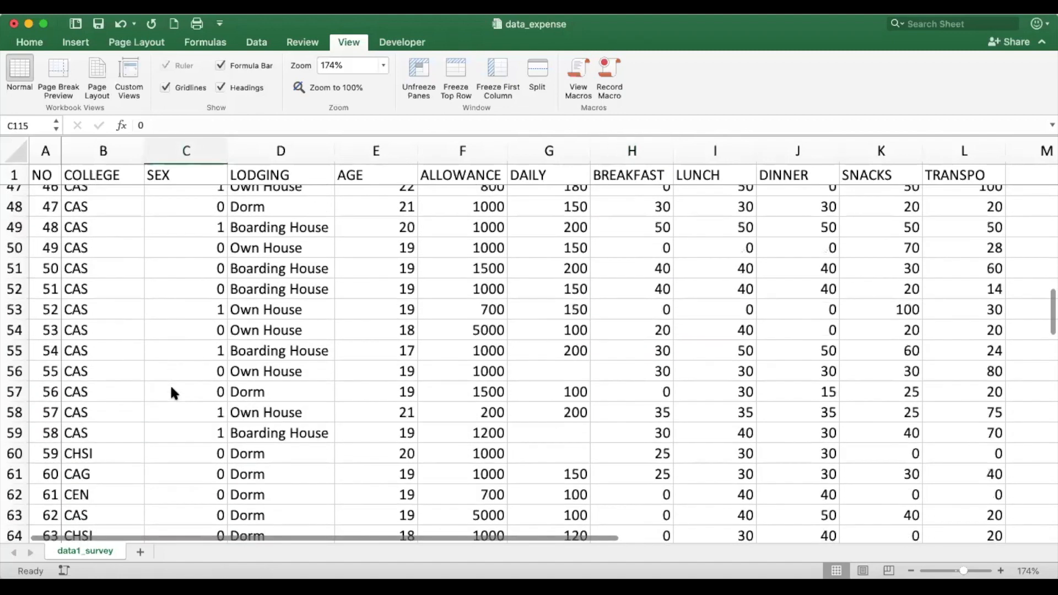
{"action": "scroll", "coordinate": [171, 388], "scroll_direction": "down", "scroll_amount": 20}
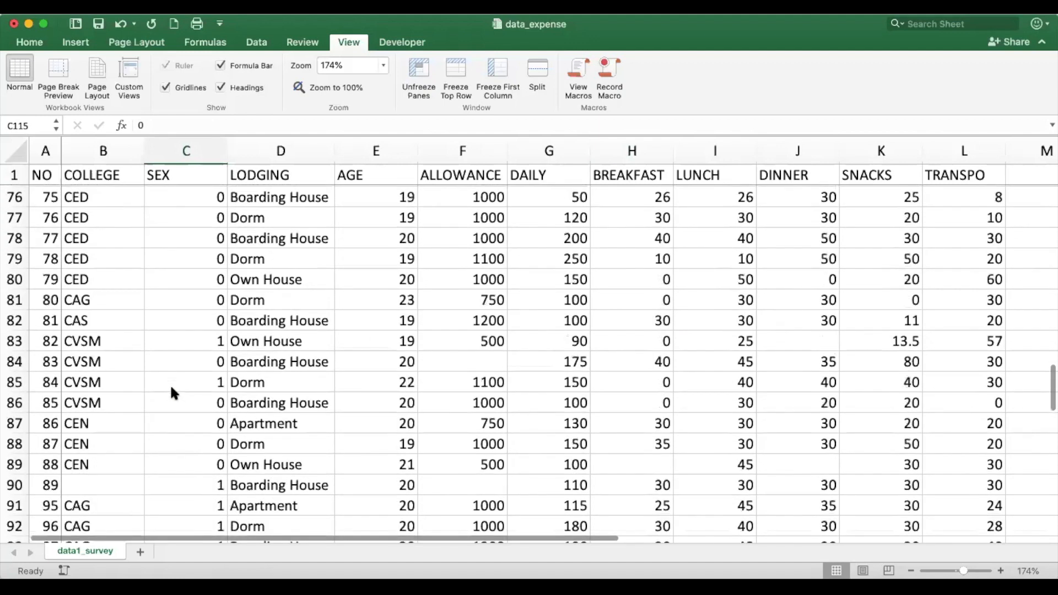
{"action": "scroll", "coordinate": [170, 383], "scroll_direction": "down", "scroll_amount": 2}
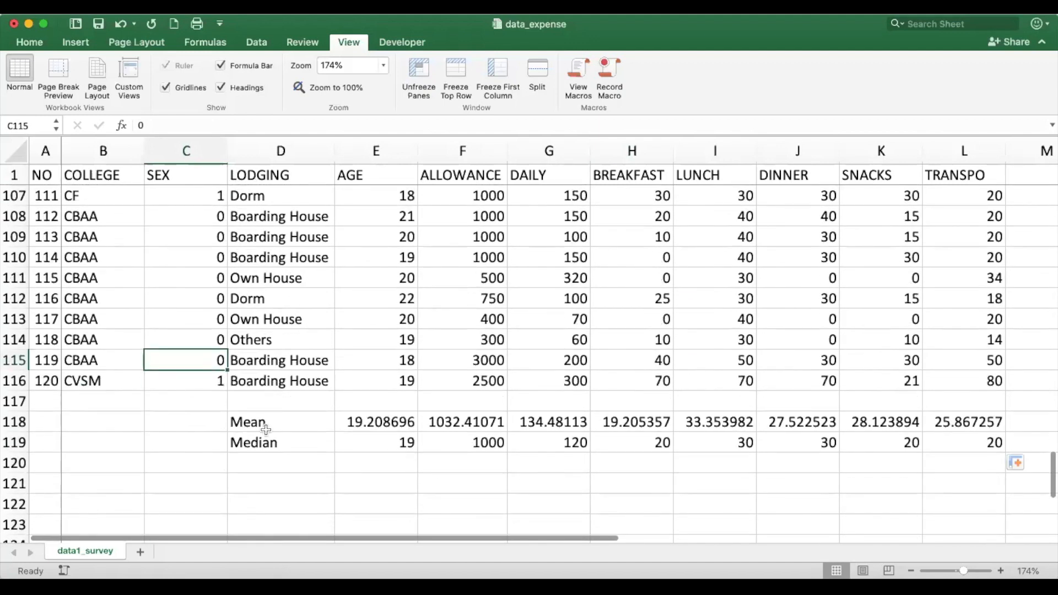
{"action": "left_click", "coordinate": [353, 420]}
{"action": "key", "text": "shift+Down"}
{"action": "key", "text": "super+c"}
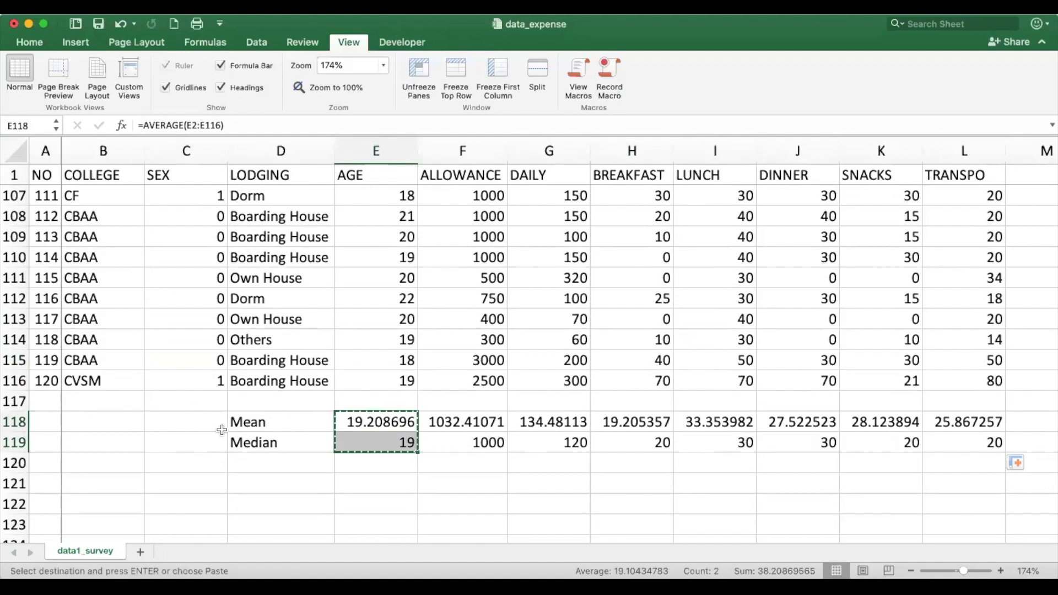
{"action": "left_click", "coordinate": [175, 418]}
{"action": "key", "text": "super+v"}
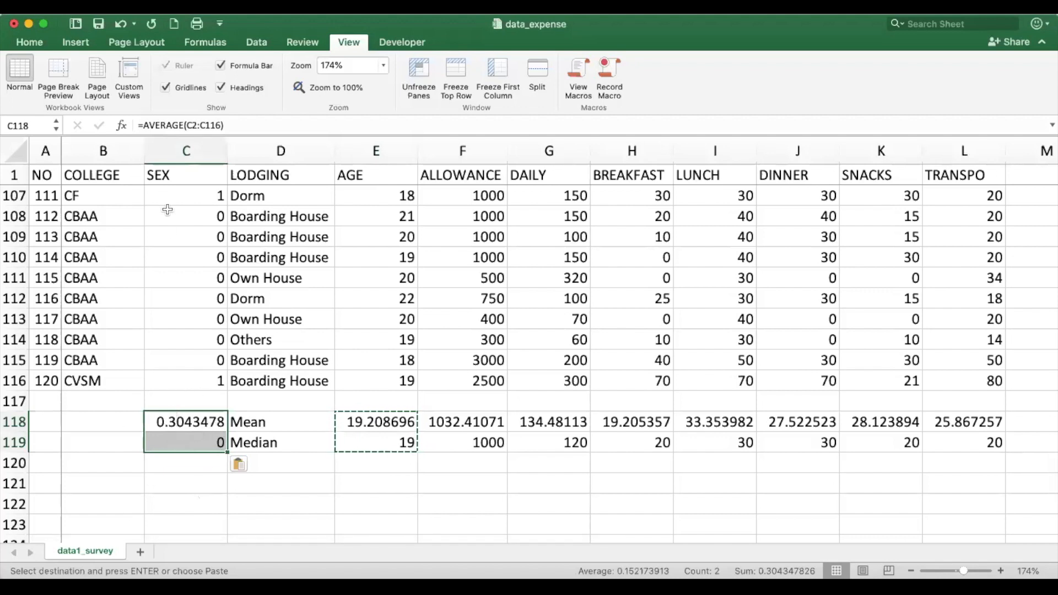
- Compare the SEX column's 0 and 1 codes with its mean and median
{"action": "left_click", "coordinate": [162, 175]}
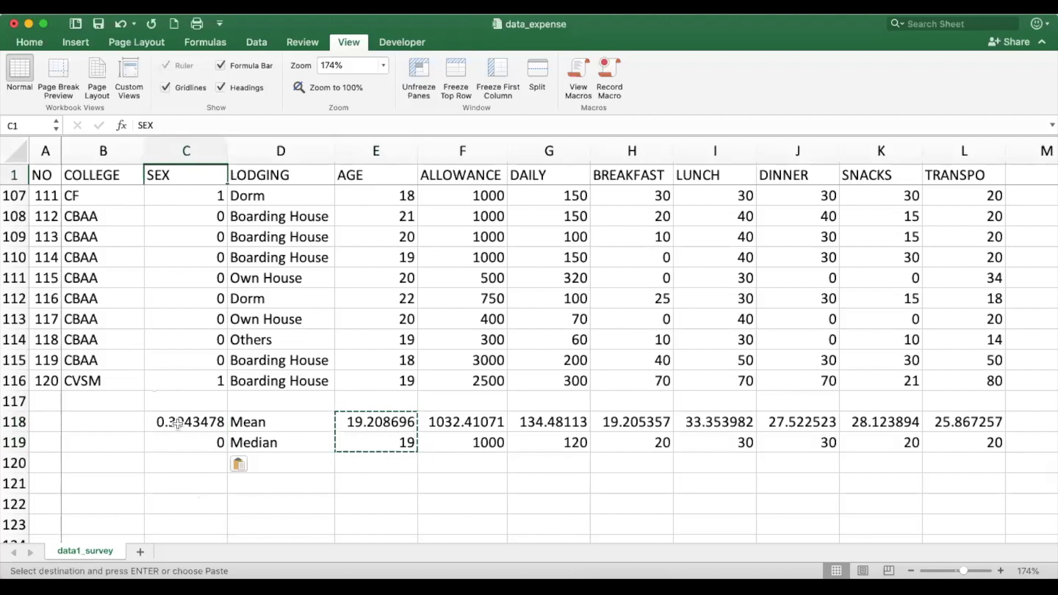
{"action": "left_click", "coordinate": [185, 384]}
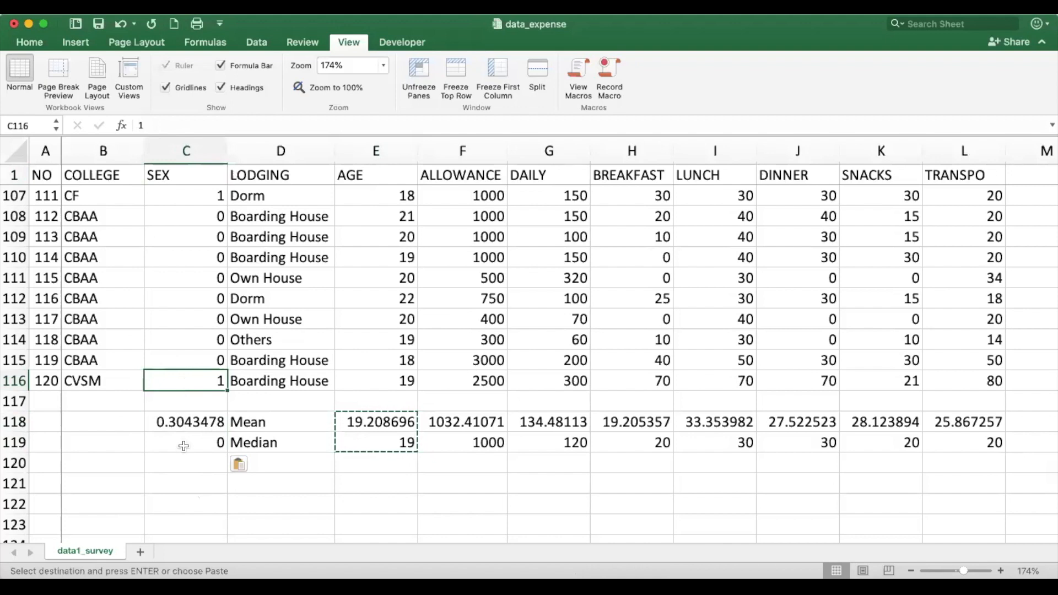
{"action": "left_click", "coordinate": [191, 297]}
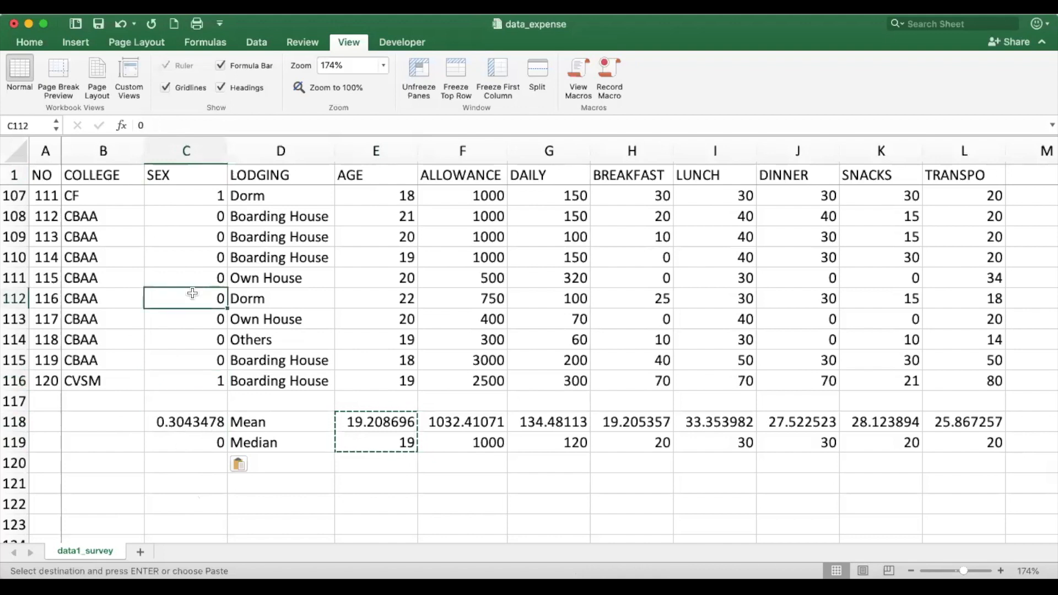
{"action": "left_click", "coordinate": [192, 379]}
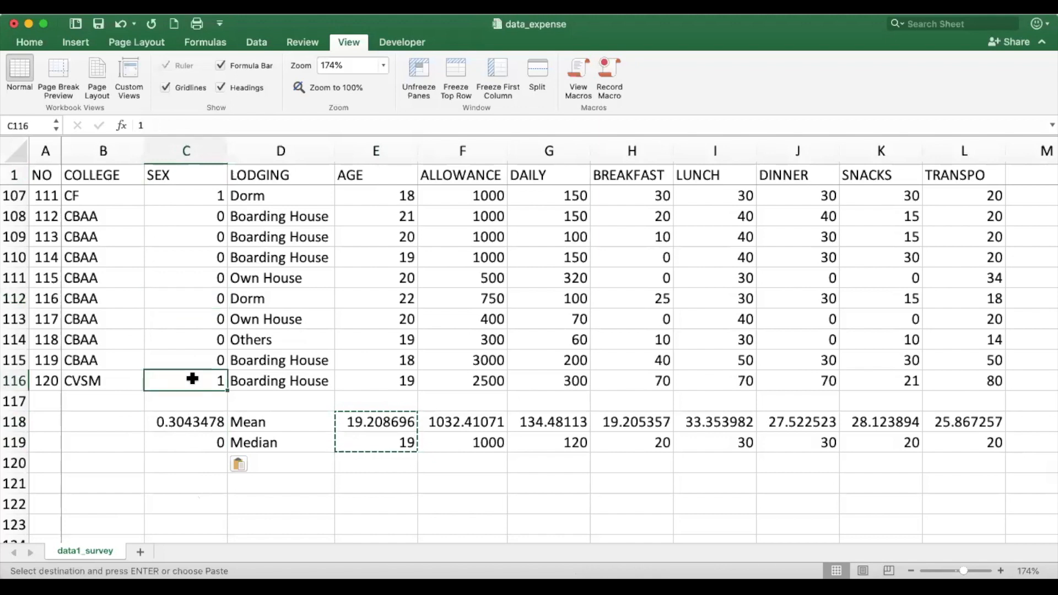
- Label the row below Median as Mode in cell D120
{"action": "left_click", "coordinate": [279, 465]}
{"action": "type", "text": "Mo"}
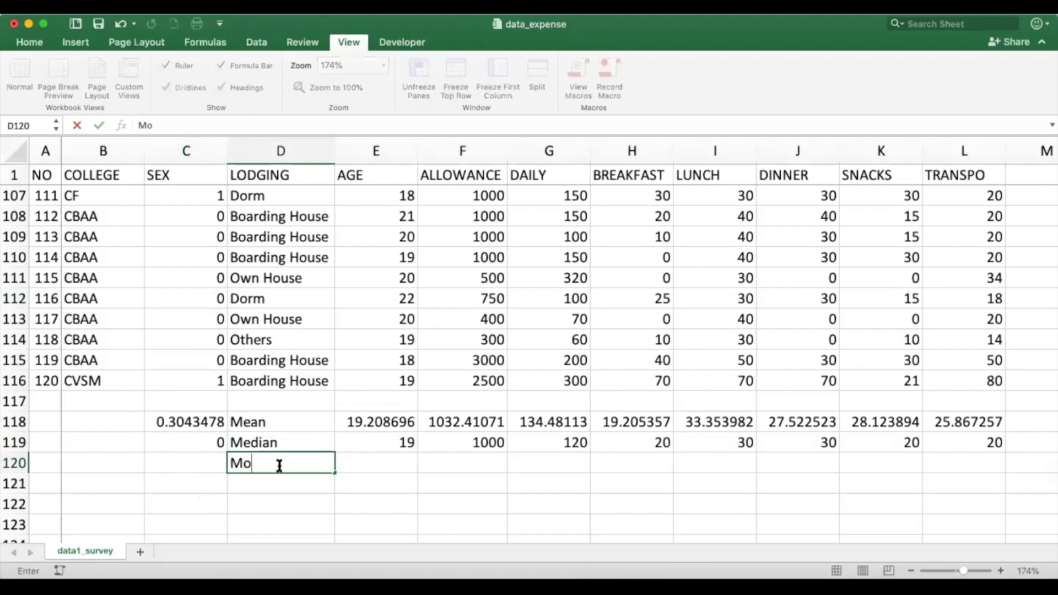
{"action": "type", "text": "de"}
{"action": "key", "text": "Tab"}
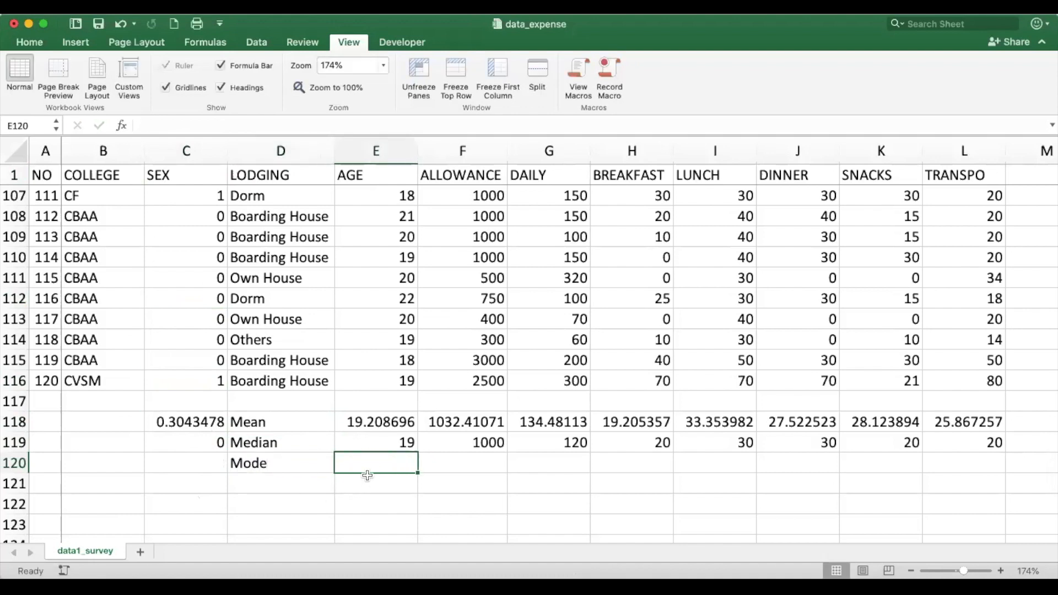
- Compute the mode of the AGE column in cell E120 with the MODE function over E2:E116
{"action": "type", "text": "=mode"}
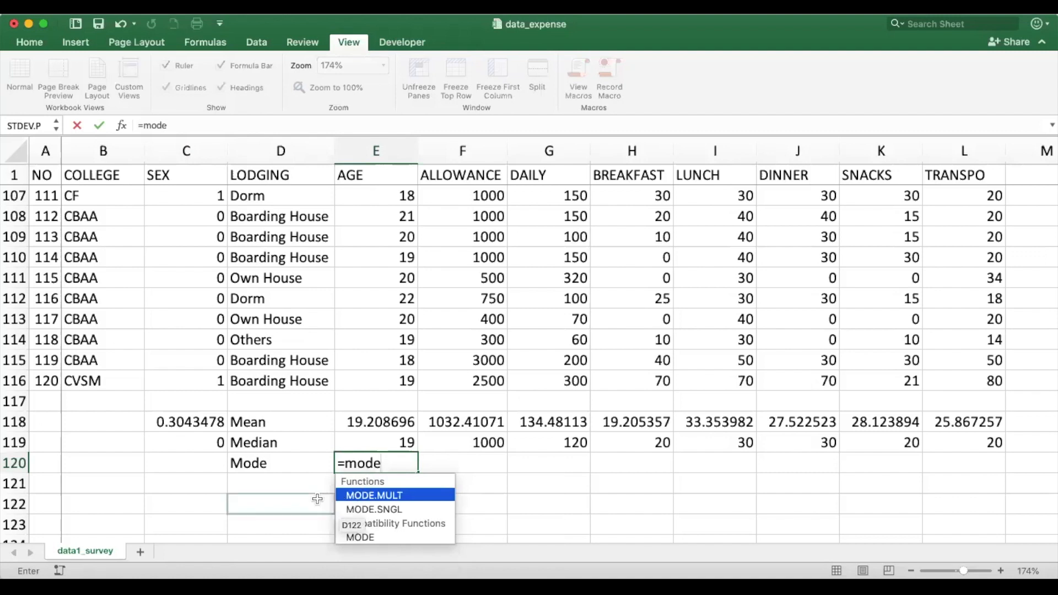
{"action": "scroll", "coordinate": [259, 477], "scroll_direction": "up", "scroll_amount": 2}
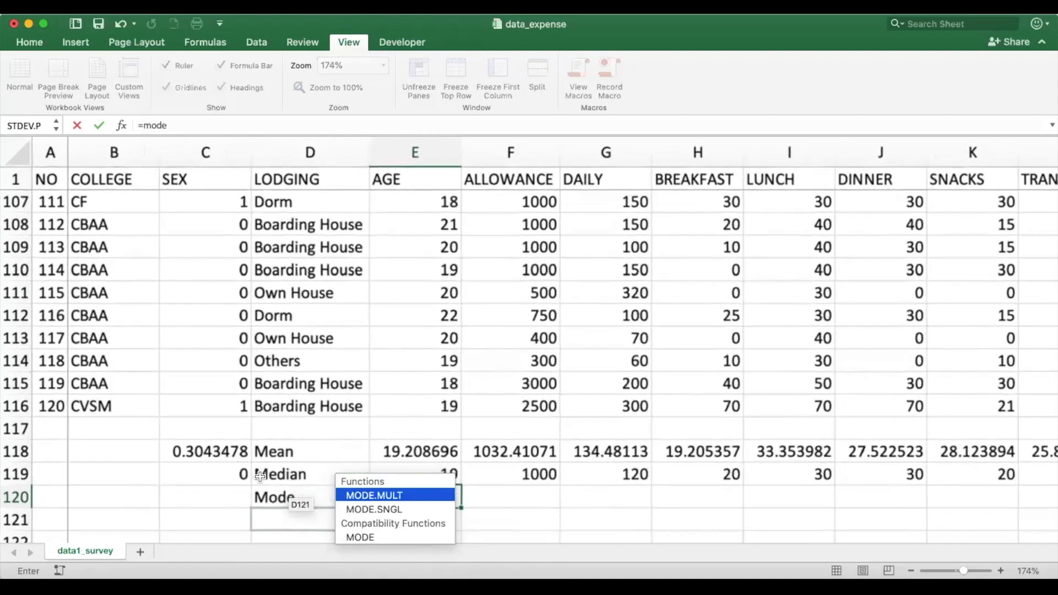
{"action": "scroll", "coordinate": [297, 441], "scroll_direction": "down", "scroll_amount": 2}
{"action": "scroll", "coordinate": [298, 441], "scroll_direction": "up", "scroll_amount": 1}
{"action": "scroll", "coordinate": [304, 348], "scroll_direction": "right", "scroll_amount": 2}
{"action": "scroll", "coordinate": [304, 348], "scroll_direction": "down", "scroll_amount": 1}
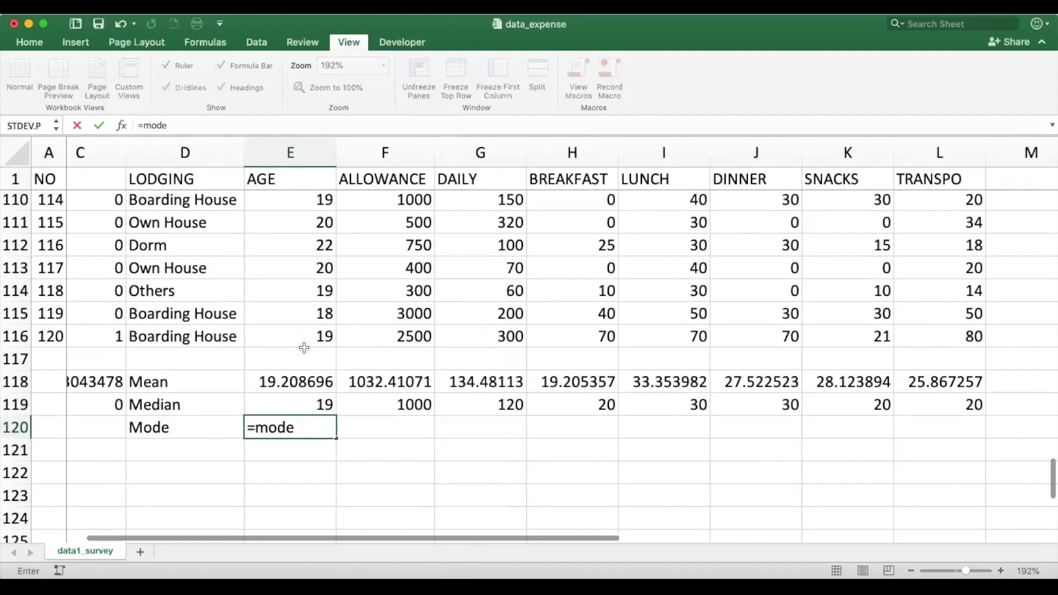
{"action": "scroll", "coordinate": [304, 347], "scroll_direction": "up", "scroll_amount": 2}
{"action": "scroll", "coordinate": [303, 347], "scroll_direction": "up", "scroll_amount": 2}
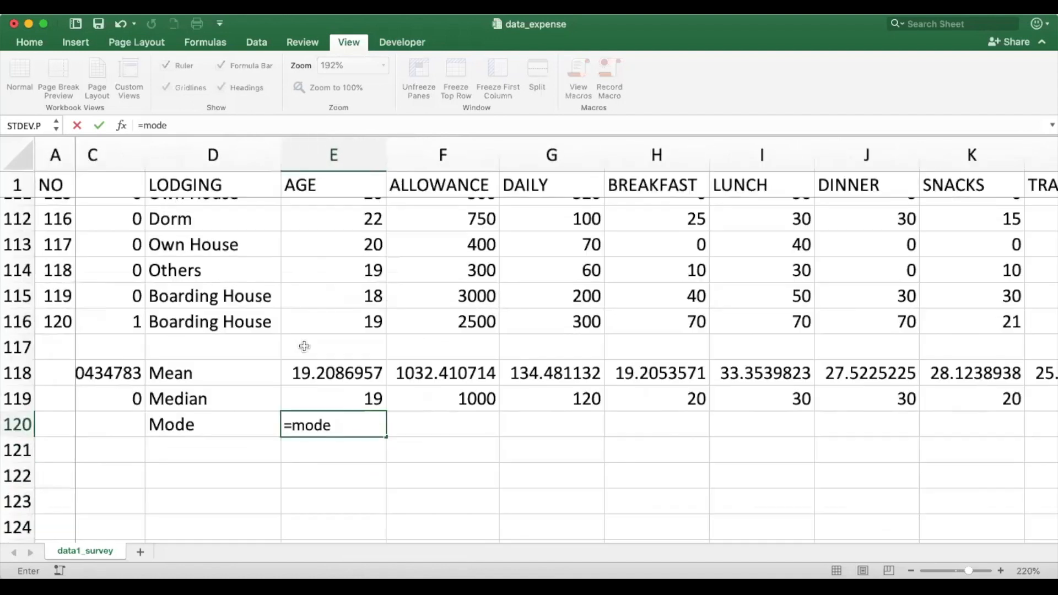
{"action": "scroll", "coordinate": [303, 347], "scroll_direction": "up", "scroll_amount": 1}
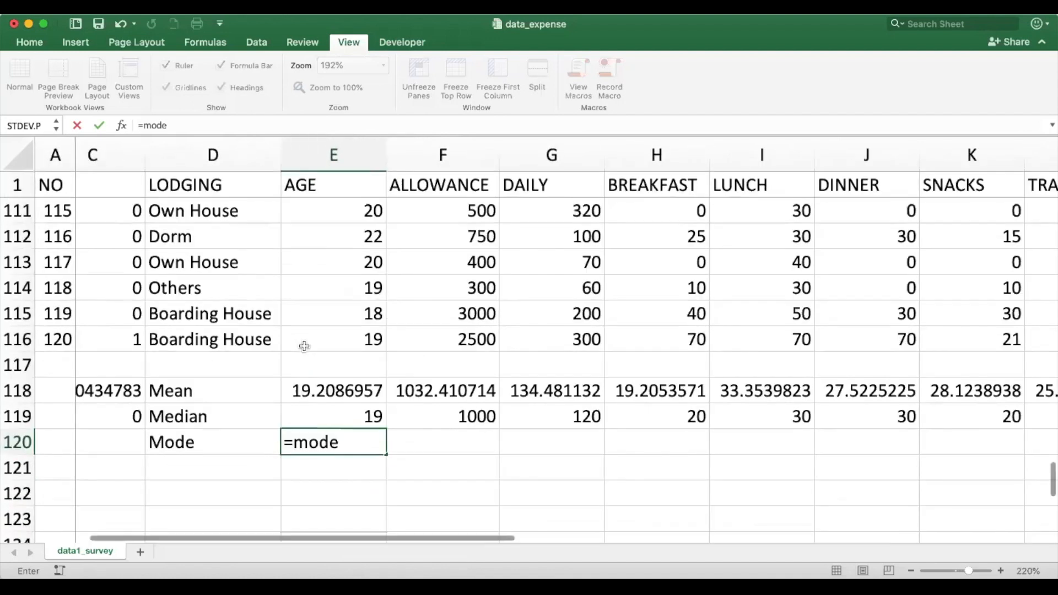
{"action": "left_click", "coordinate": [342, 451]}
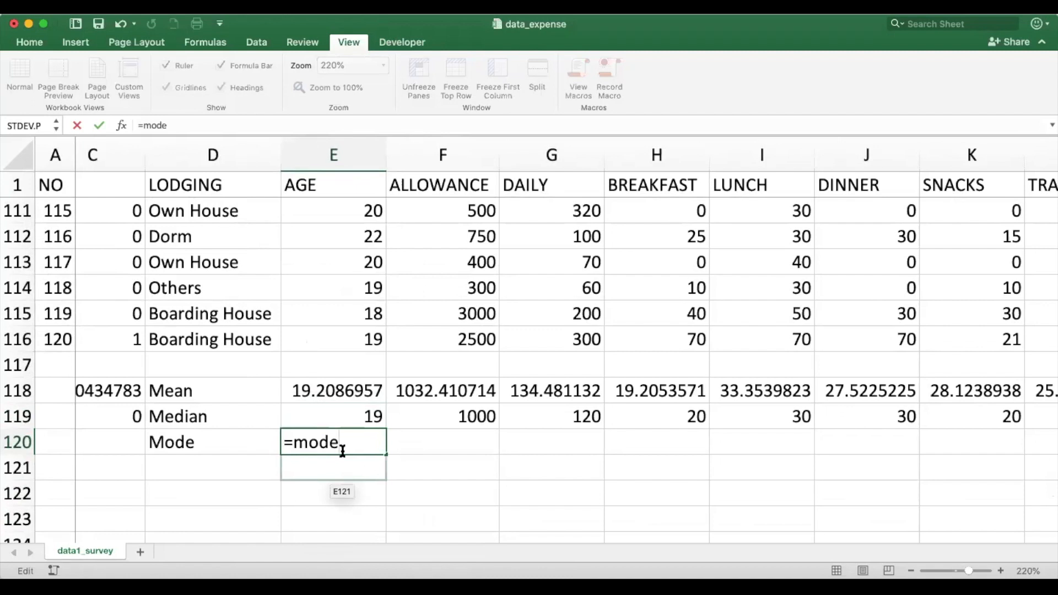
{"action": "type", "text": "("}
{"action": "key", "text": "BackSpace"}
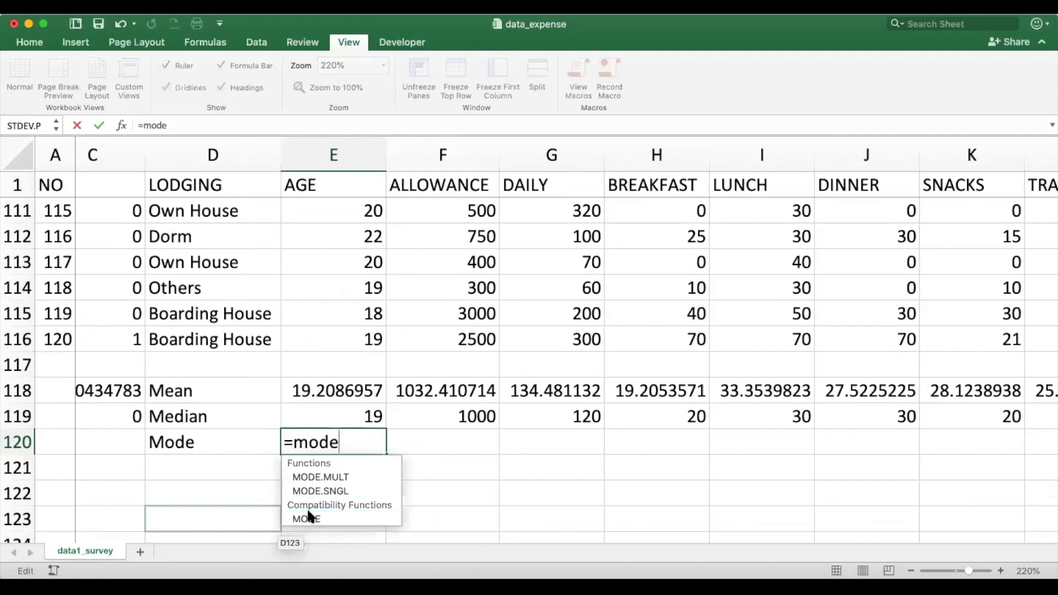
{"action": "type", "text": "("}
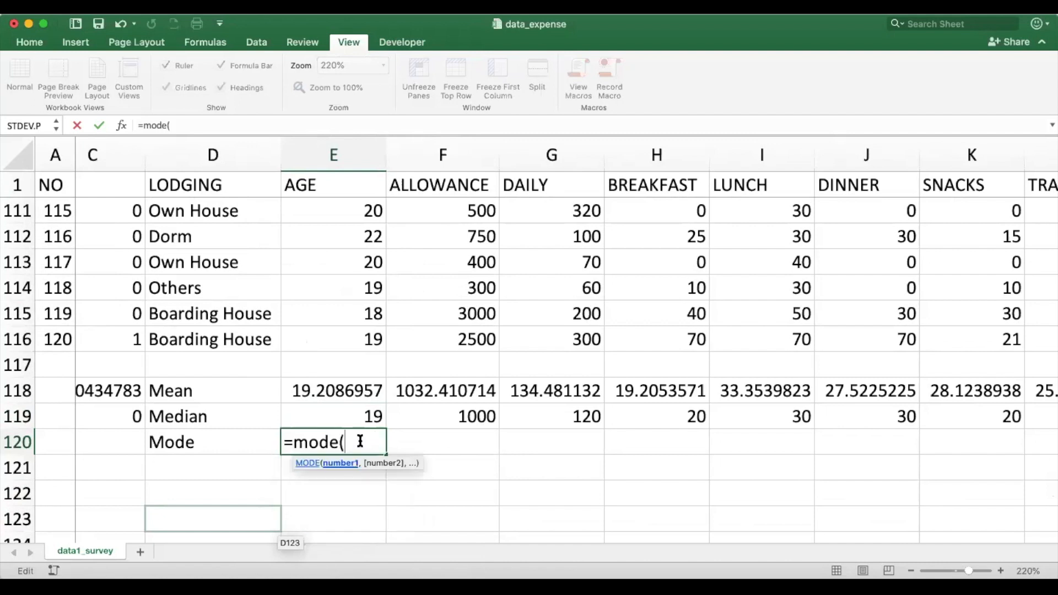
{"action": "left_click", "coordinate": [358, 340]}
{"action": "key", "text": "super+shift+Up"}
{"action": "key", "text": "shift+Down"}
{"action": "key", "text": "Return"}
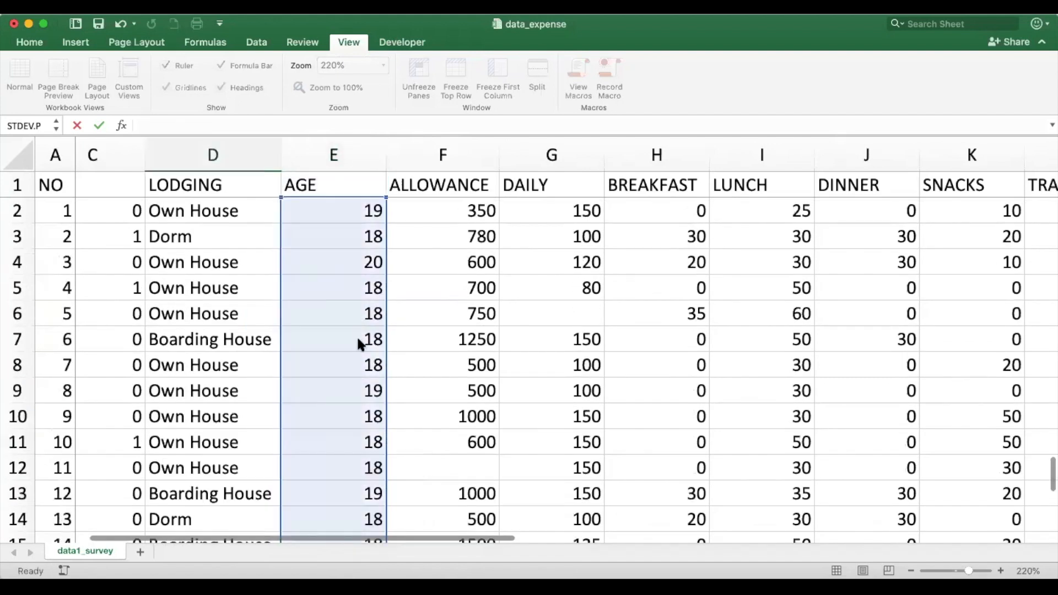
{"action": "scroll", "coordinate": [354, 365], "scroll_direction": "down", "scroll_amount": 2}
{"action": "scroll", "coordinate": [354, 365], "scroll_direction": "up", "scroll_amount": 1}
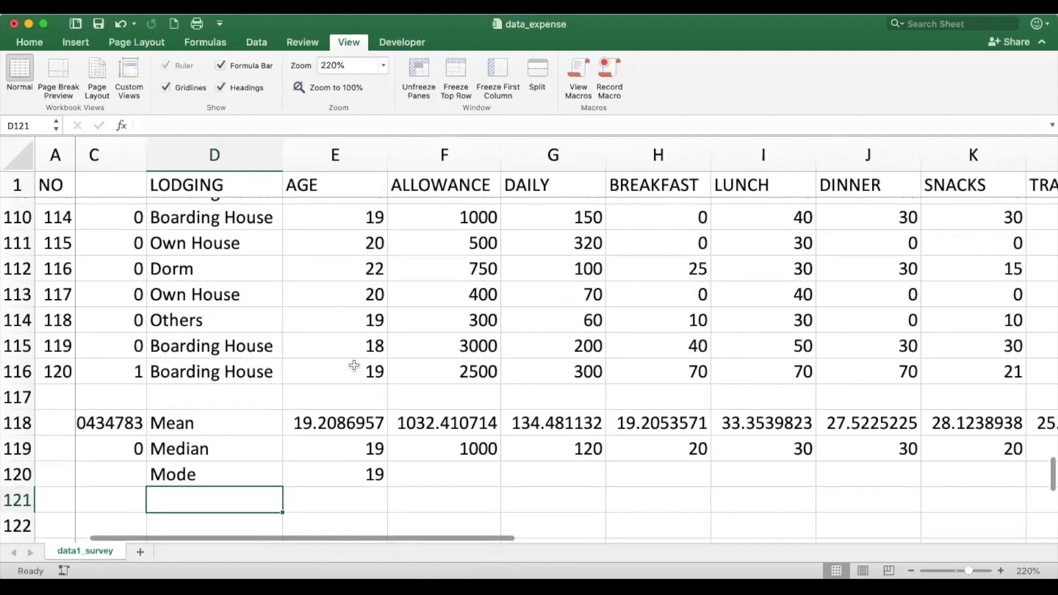
{"action": "left_click", "coordinate": [353, 365]}
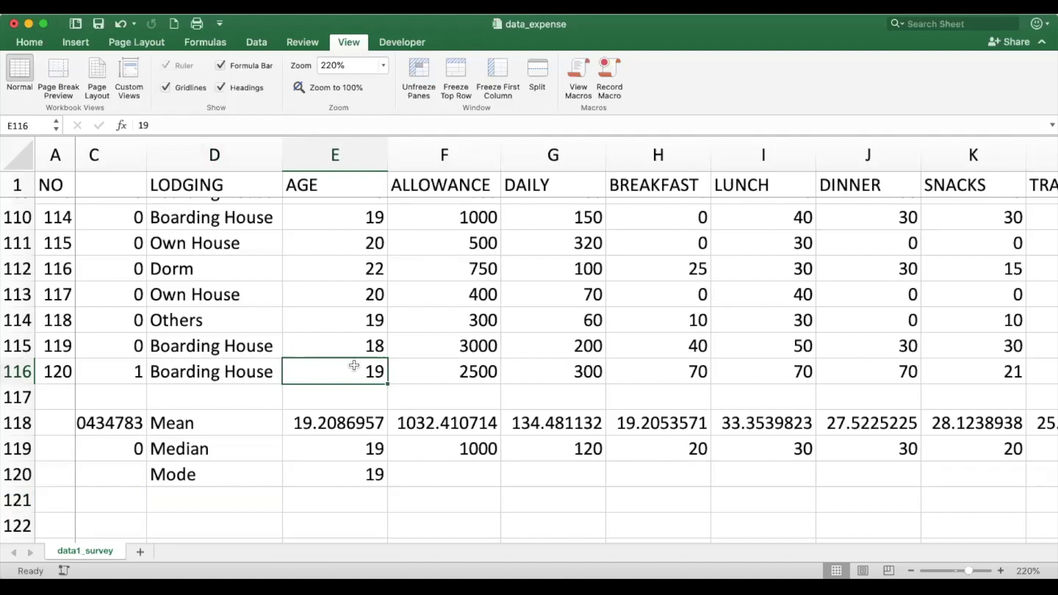
{"action": "left_click", "coordinate": [363, 474]}
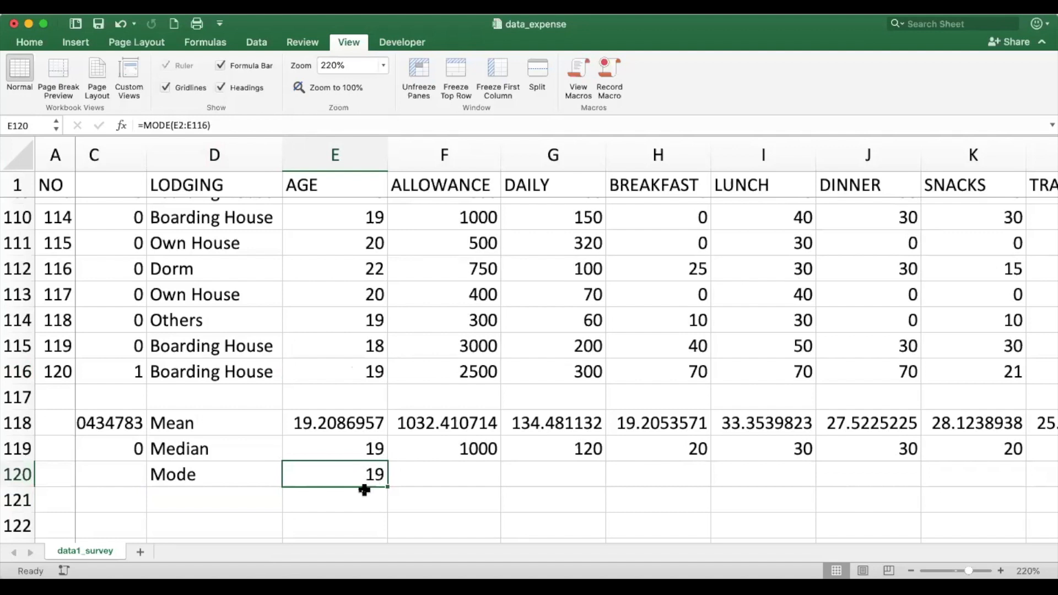
- Compute the AGE column's mode in cell E121 with the MODE.SNGL function over E2:E116
{"action": "left_click", "coordinate": [344, 505]}
{"action": "type", "text": "="}
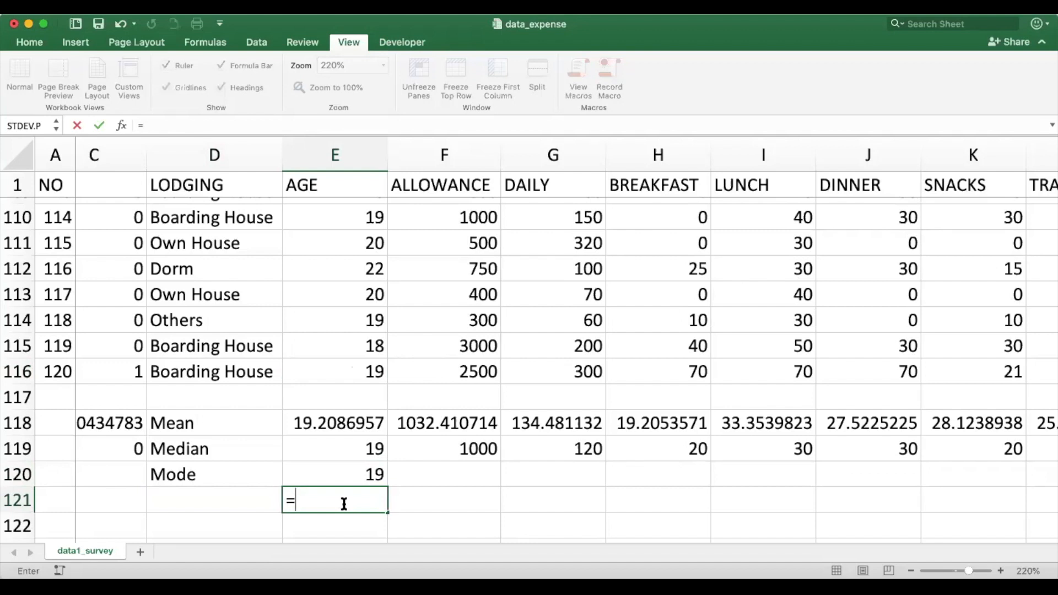
{"action": "type", "text": "mode"}
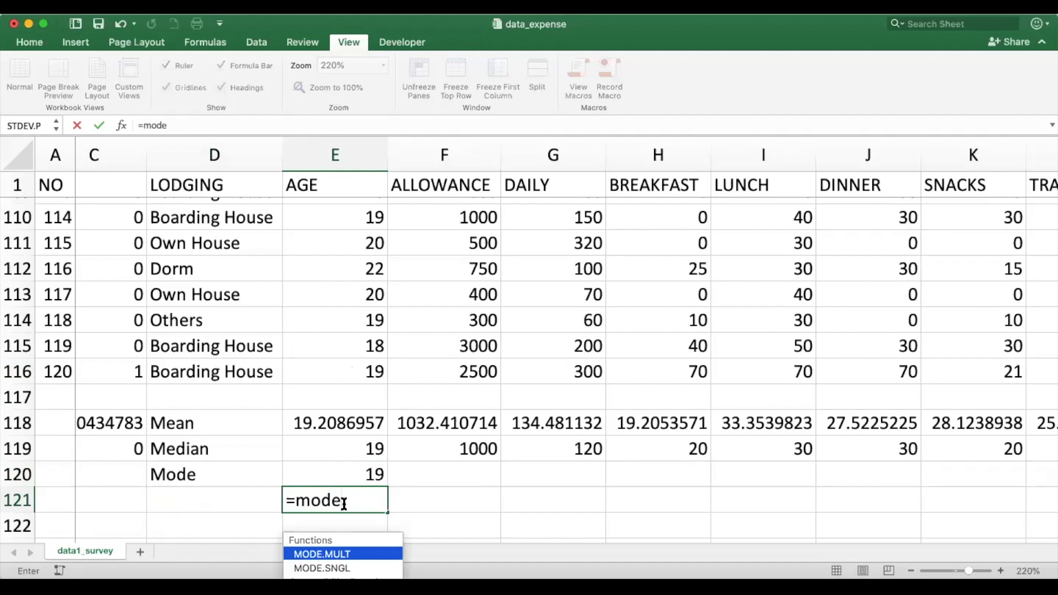
{"action": "type", "text": "."}
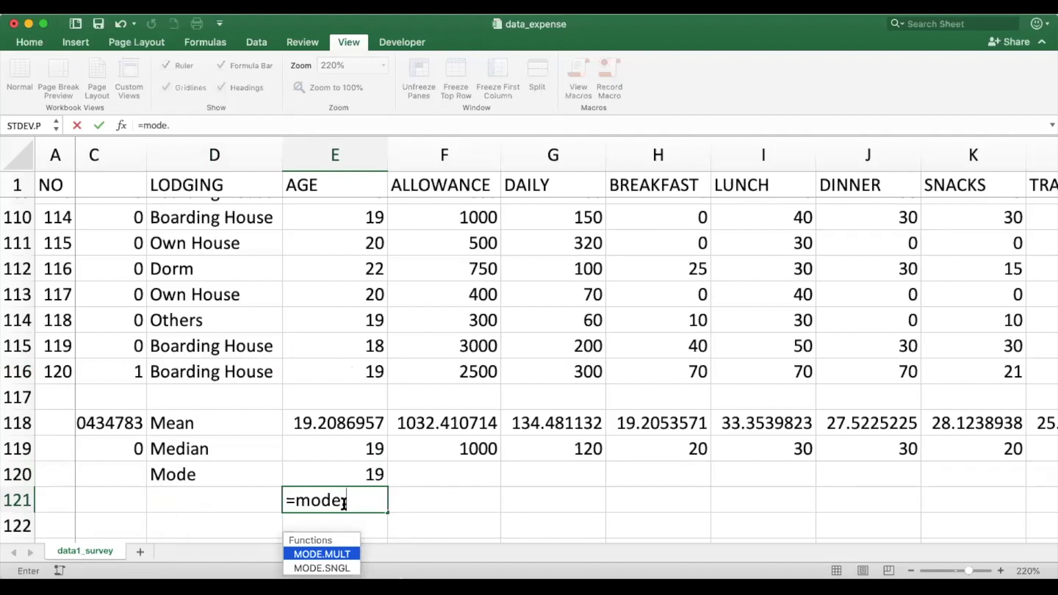
{"action": "type", "text": "sng"}
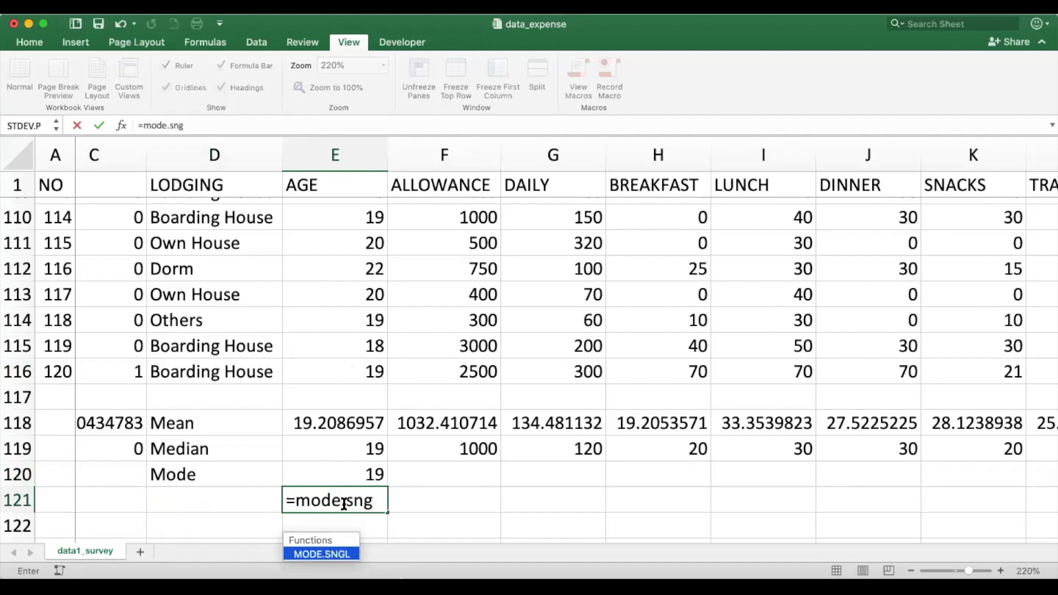
{"action": "type", "text": "l("}
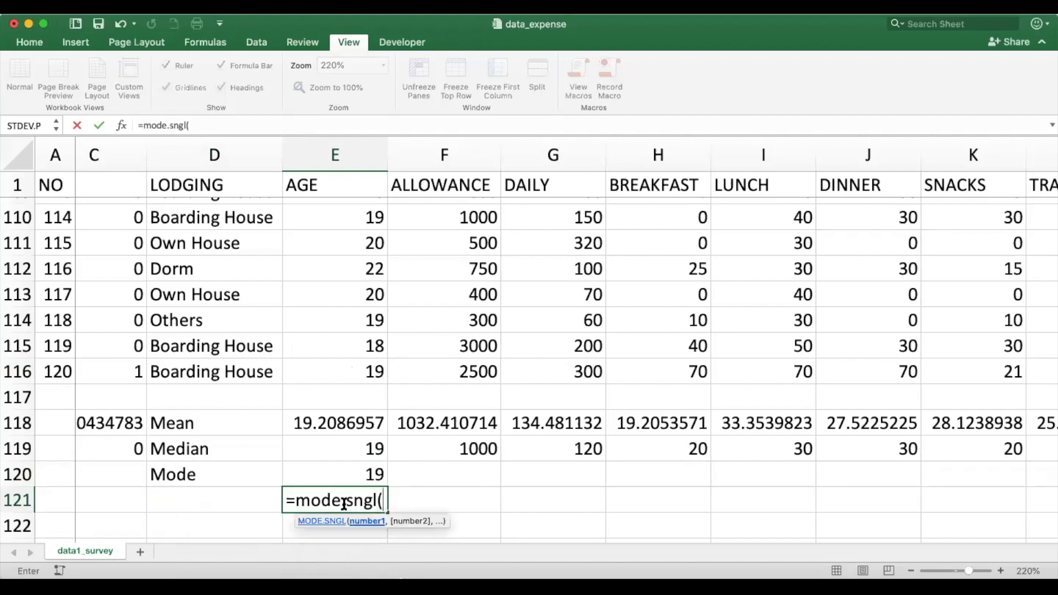
{"action": "left_click", "coordinate": [350, 372]}
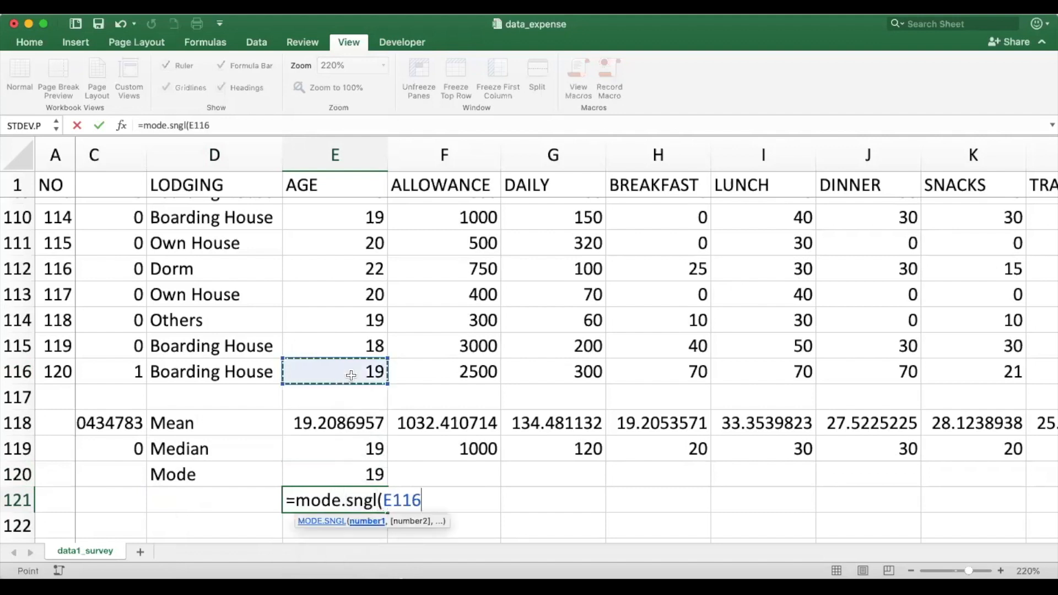
{"action": "key", "text": "ctrl+shift+Up"}
{"action": "key", "text": "shift+Down"}
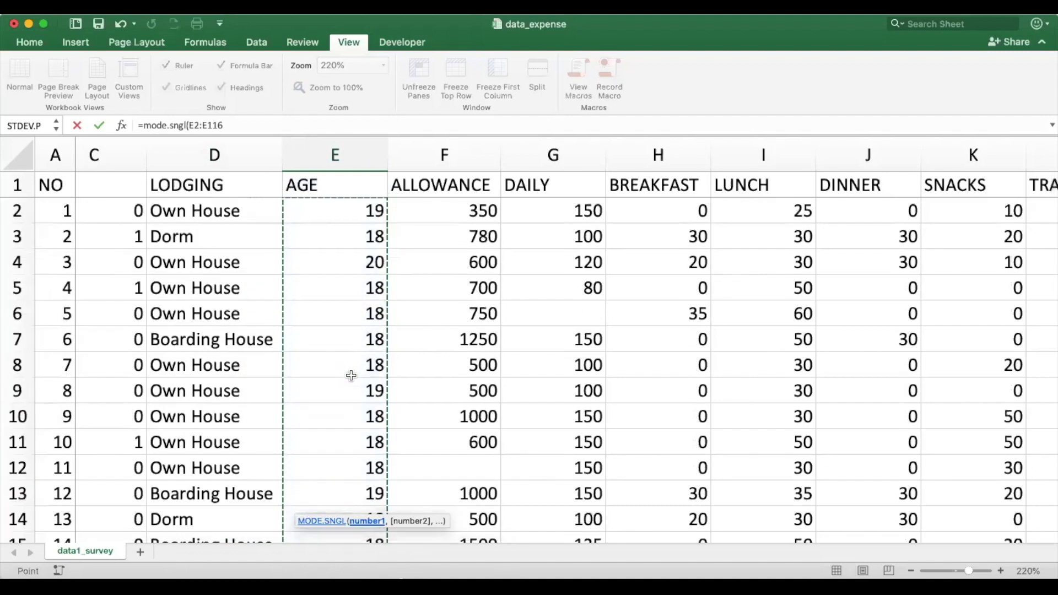
{"action": "type", "text": ")"}
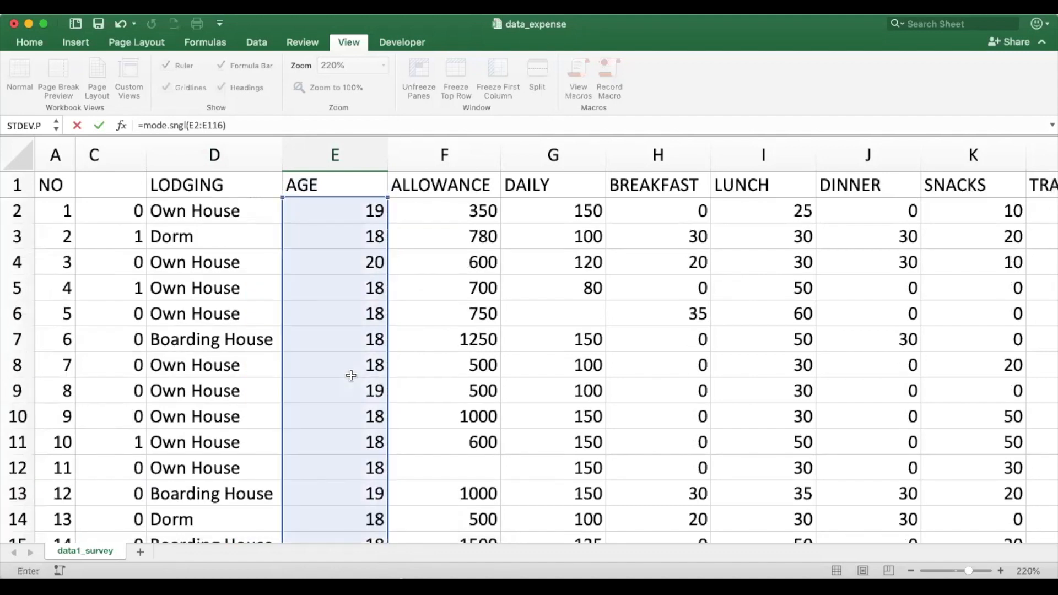
{"action": "key", "text": "Return"}
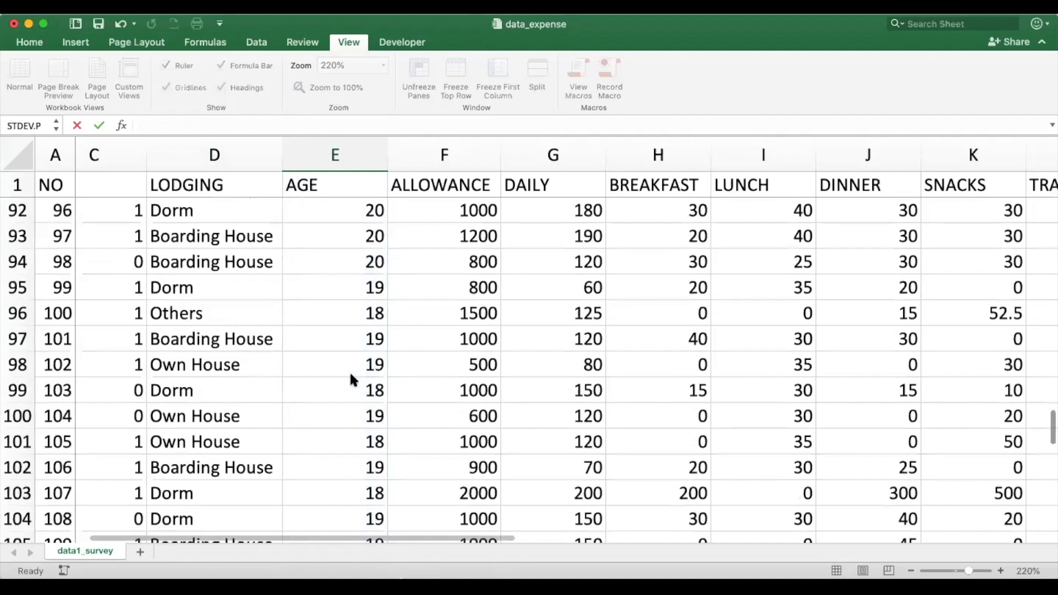
{"action": "left_click", "coordinate": [351, 495]}
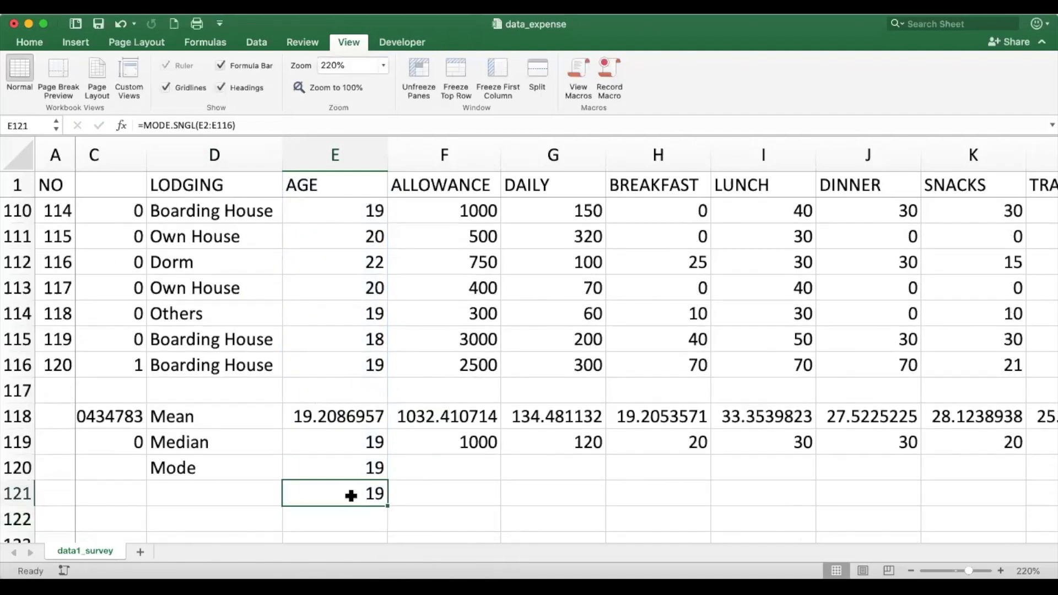
- Compute the AGE column's mode in cell E122 with the MODE.MULT function over E2:E116
{"action": "left_click", "coordinate": [344, 519]}
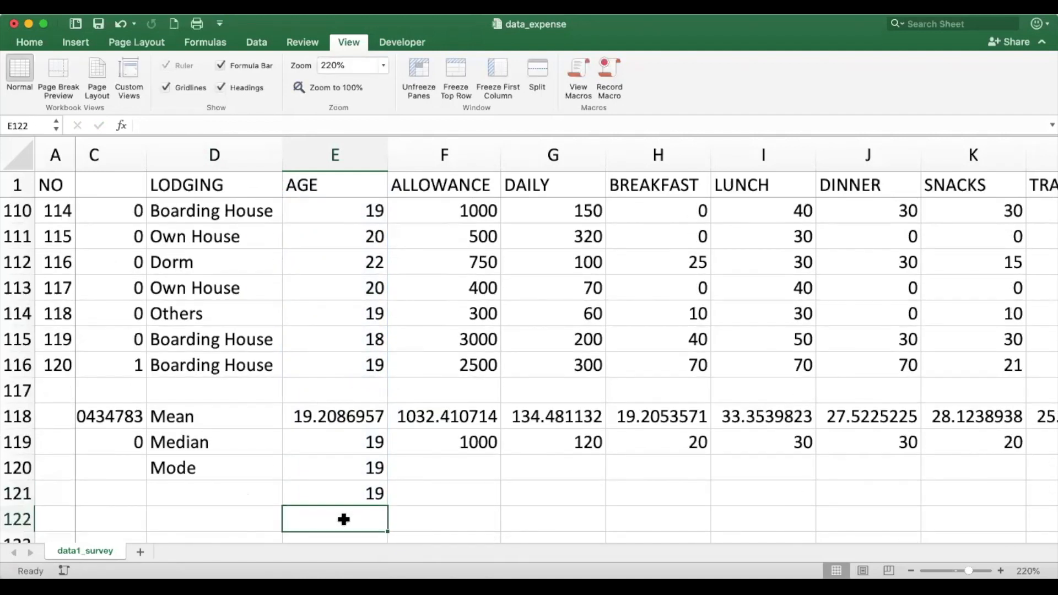
{"action": "type", "text": "=m"}
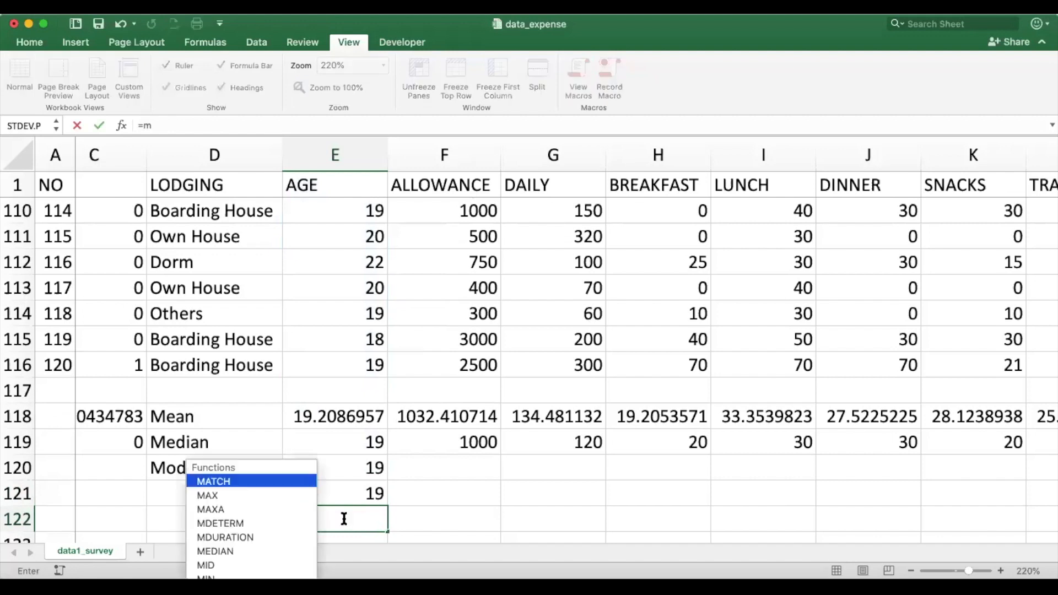
{"action": "type", "text": "ode."}
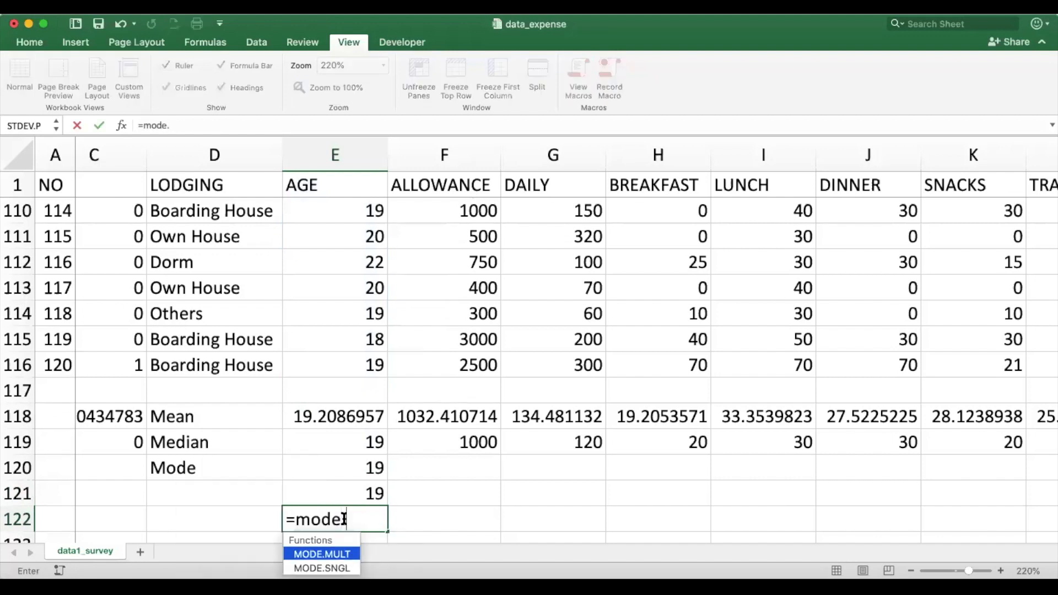
{"action": "type", "text": "mult"}
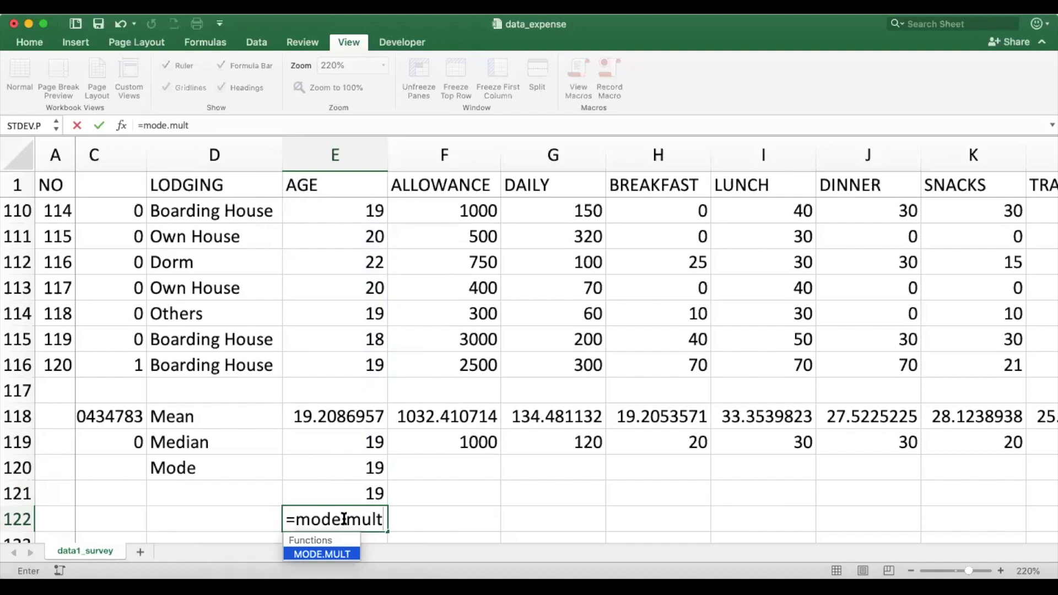
{"action": "type", "text": "("}
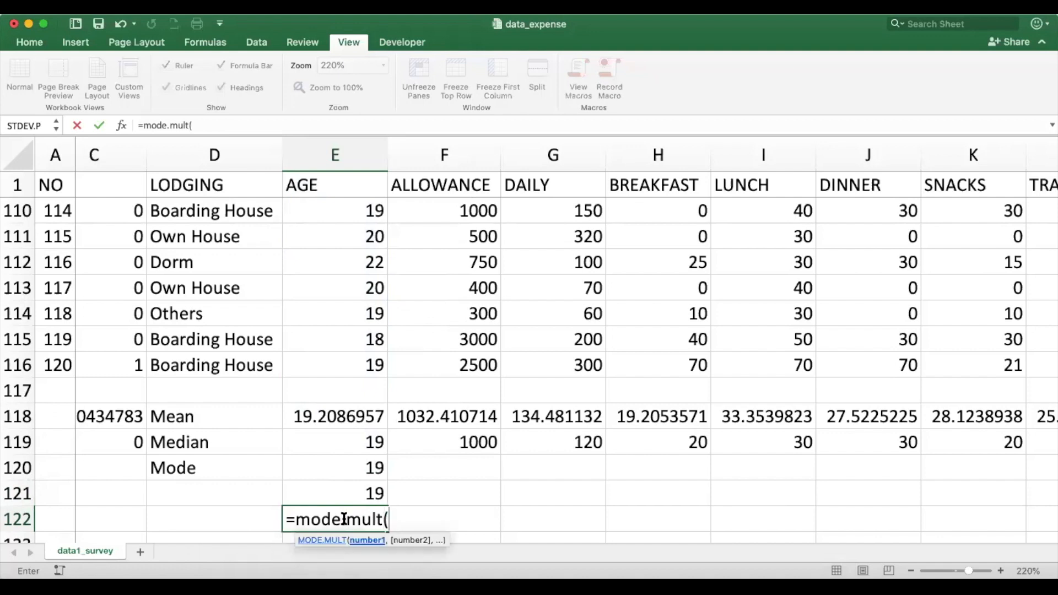
{"action": "key", "text": "Up"}
{"action": "key", "text": "Up"}
{"action": "key", "text": "Up"}
{"action": "key", "text": "Up"}
{"action": "key", "text": "Up"}
{"action": "key", "text": "Up"}
{"action": "key", "text": "Up"}
{"action": "key", "text": "Up"}
{"action": "key", "text": "Down"}
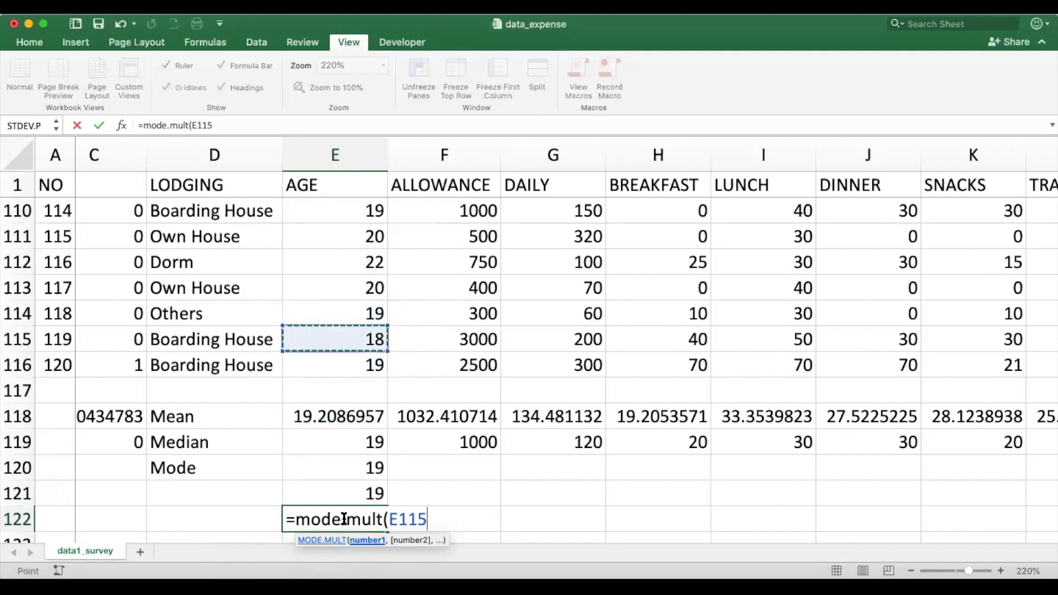
{"action": "key", "text": "Down"}
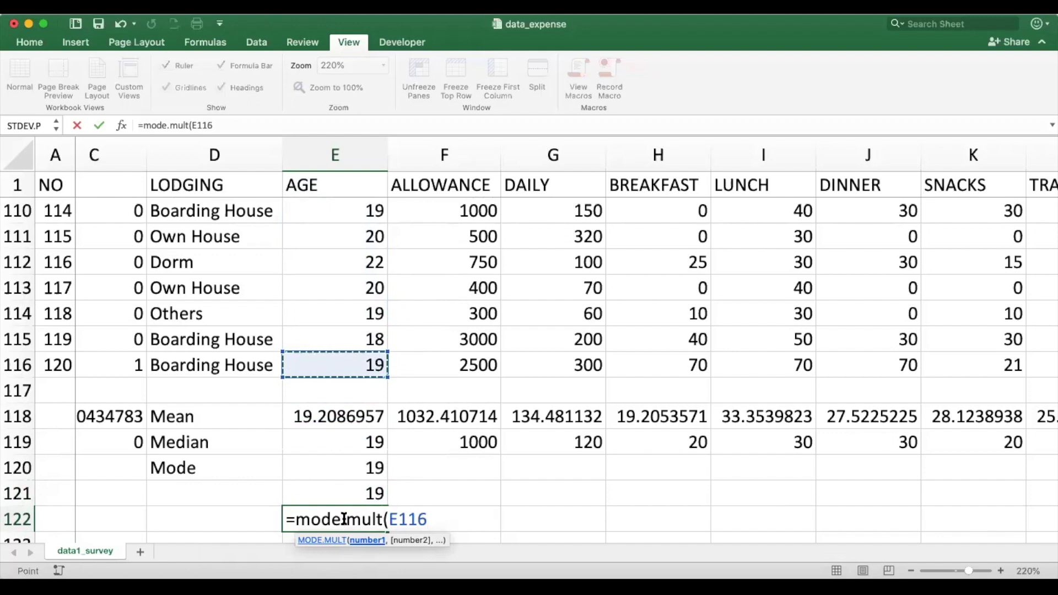
{"action": "key", "text": "shift+Up"}
{"action": "key", "text": "ctrl+shift+Up"}
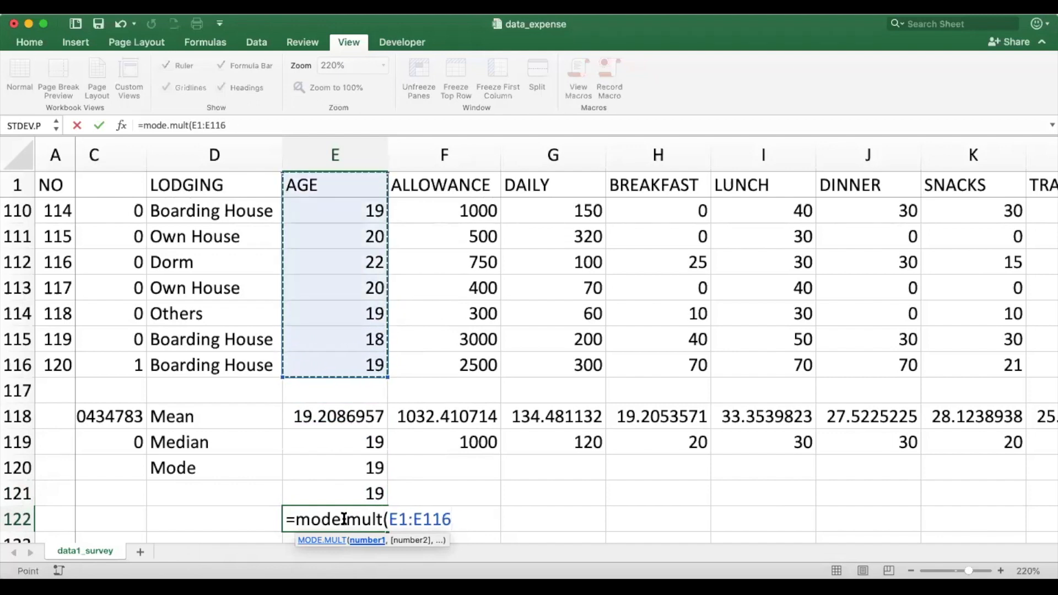
{"action": "key", "text": "shift+Down"}
{"action": "key", "text": "Return"}
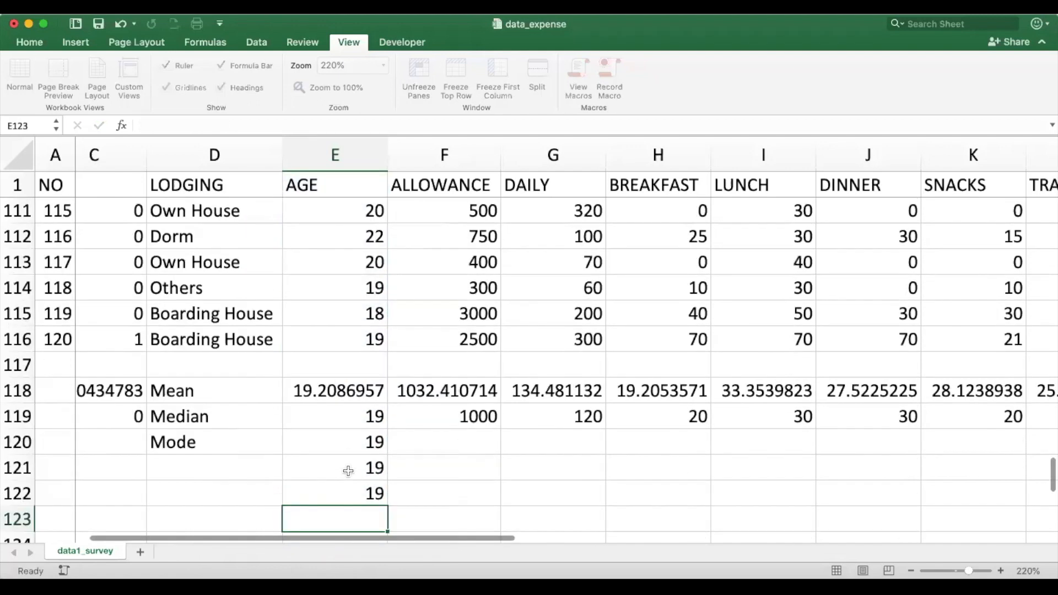
- Label the MODE.SNGL result row as Mode.sngl in cell D121
{"action": "scroll", "coordinate": [354, 449], "scroll_direction": "down", "scroll_amount": 2}
{"action": "left_click", "coordinate": [217, 420]}
{"action": "type", "text": "S"}
{"action": "key", "text": "BackSpace"}
{"action": "type", "text": "MO"}
{"action": "key", "text": "BackSpace"}
{"action": "key", "text": "BackSpace"}
{"action": "type", "text": "ode.s"}
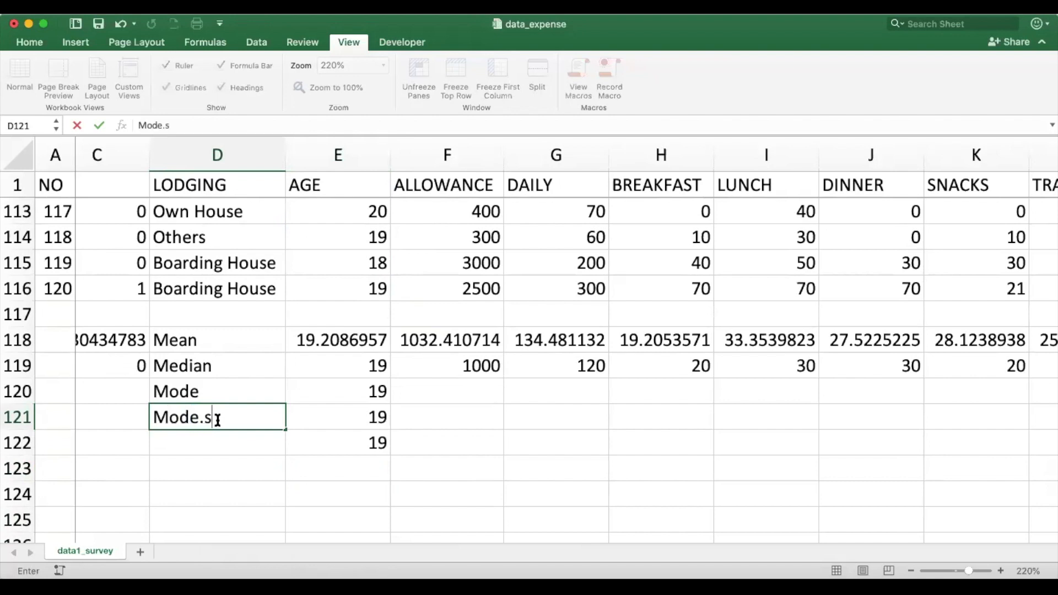
{"action": "type", "text": "ngl"}
{"action": "key", "text": "Return"}
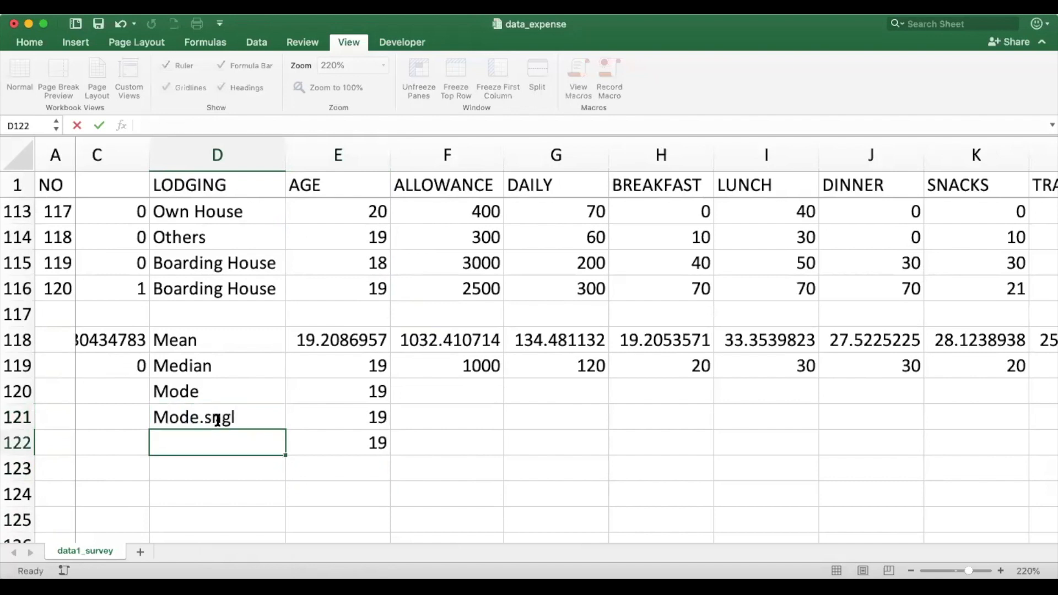
- Label the MODE.MULT result row as Mode.mult in cell D122
{"action": "type", "text": "Mode"}
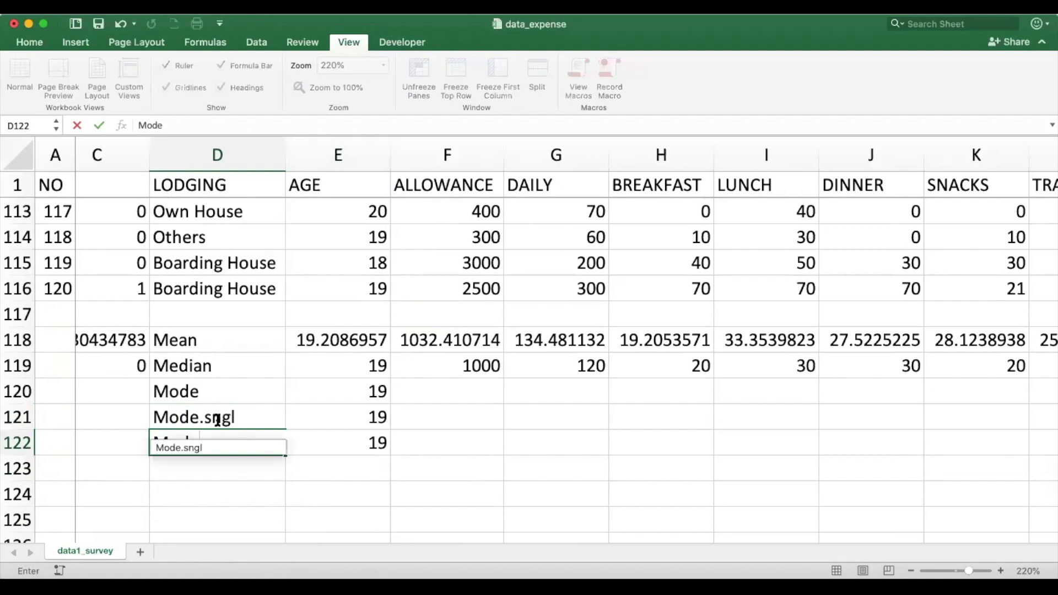
{"action": "type", "text": ".m"}
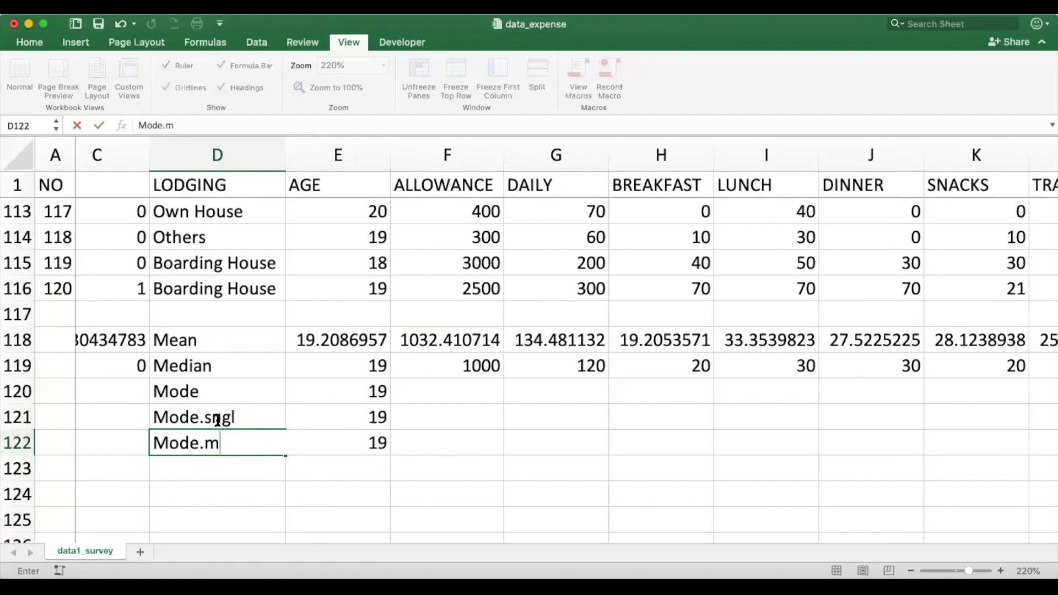
{"action": "type", "text": "i"}
{"action": "key", "text": "BackSpace"}
{"action": "type", "text": "ult"}
{"action": "left_click", "coordinate": [352, 490]}
- Fill the three mode formulas in E120:E122 across to the TRANSPO column, through L120:L122
{"action": "left_click", "coordinate": [352, 453]}
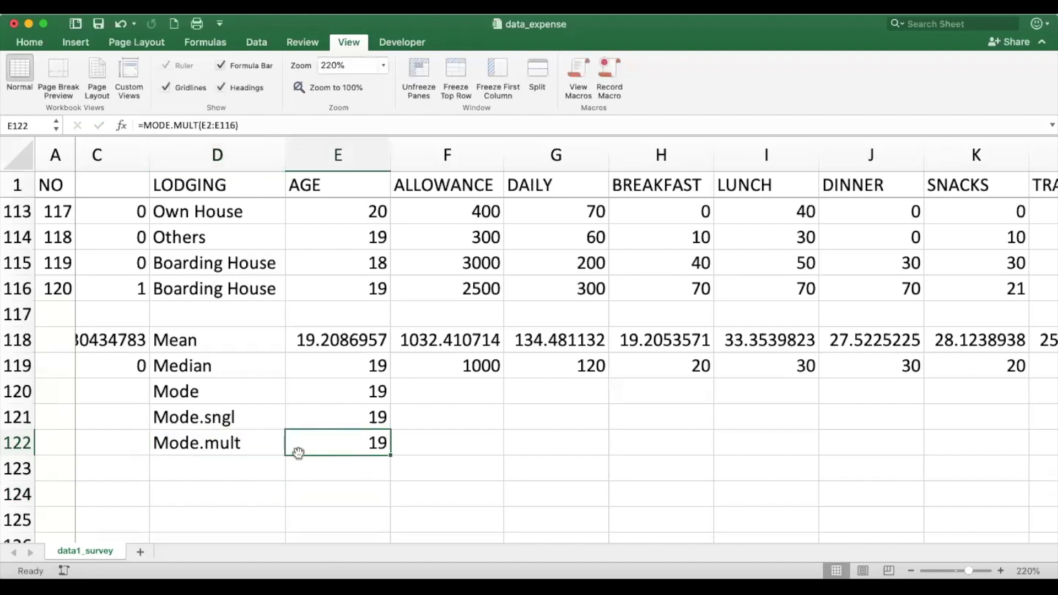
{"action": "left_click", "coordinate": [357, 395]}
{"action": "left_click_drag", "start_coordinate": [359, 406], "coordinate": [606, 455]}
{"action": "scroll", "coordinate": [607, 456], "scroll_direction": "right", "scroll_amount": 5}
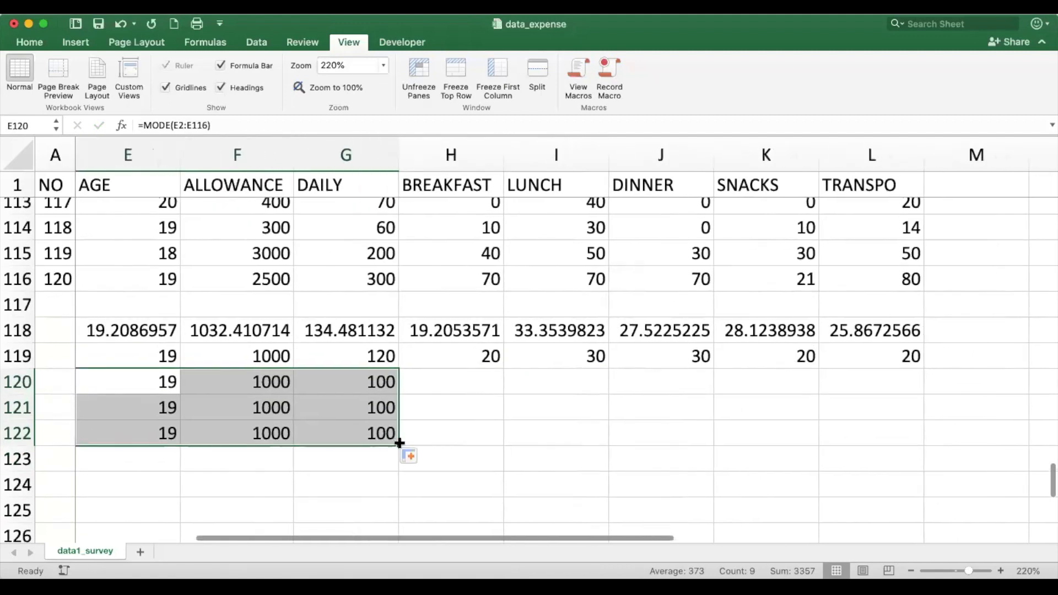
{"action": "left_click_drag", "start_coordinate": [397, 445], "coordinate": [890, 461]}
- Review the survey records from the summary rows back up to the first record and the leading columns
{"action": "scroll", "coordinate": [525, 468], "scroll_direction": "up", "scroll_amount": 2}
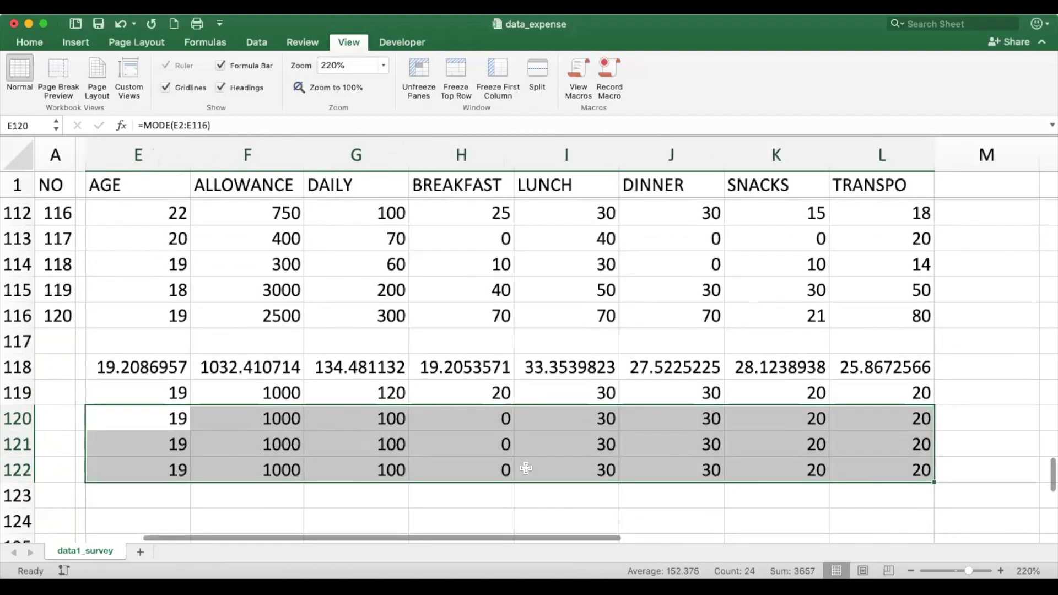
{"action": "scroll", "coordinate": [526, 468], "scroll_direction": "up", "scroll_amount": 2}
{"action": "scroll", "coordinate": [525, 468], "scroll_direction": "left", "scroll_amount": 1}
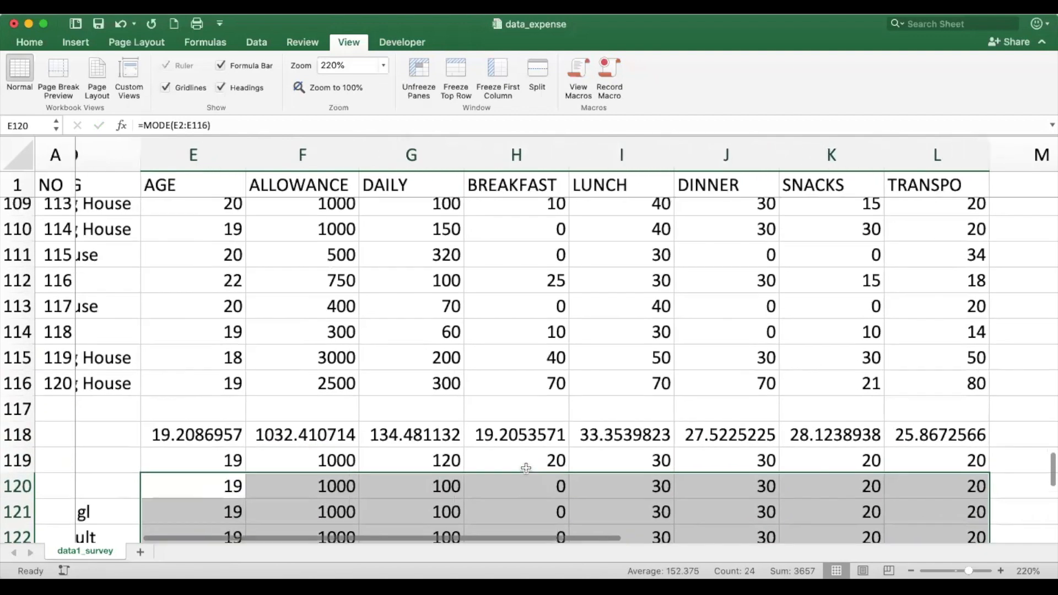
{"action": "scroll", "coordinate": [370, 430], "scroll_direction": "up", "scroll_amount": 15}
{"action": "scroll", "coordinate": [370, 430], "scroll_direction": "left", "scroll_amount": 2}
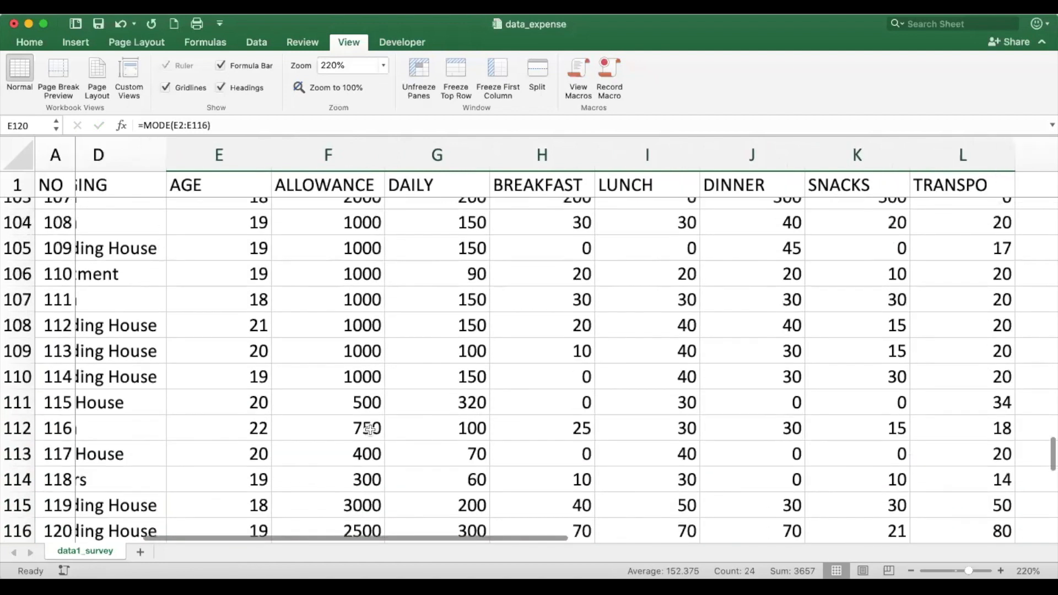
{"action": "scroll", "coordinate": [371, 429], "scroll_direction": "up", "scroll_amount": 20}
{"action": "scroll", "coordinate": [371, 429], "scroll_direction": "right", "scroll_amount": 1}
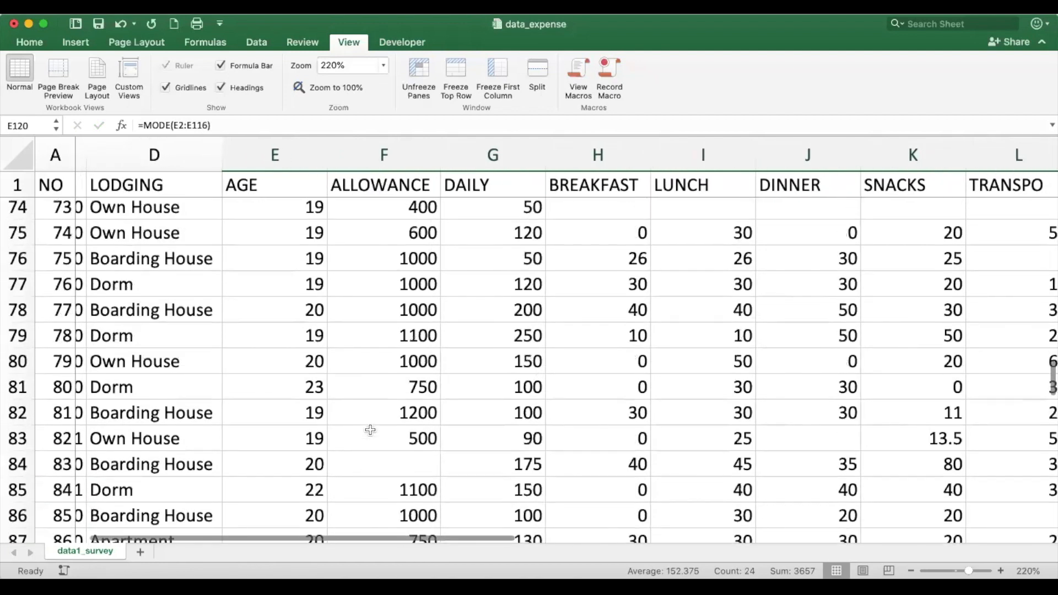
{"action": "scroll", "coordinate": [370, 430], "scroll_direction": "up", "scroll_amount": 20}
{"action": "scroll", "coordinate": [370, 430], "scroll_direction": "right", "scroll_amount": 1}
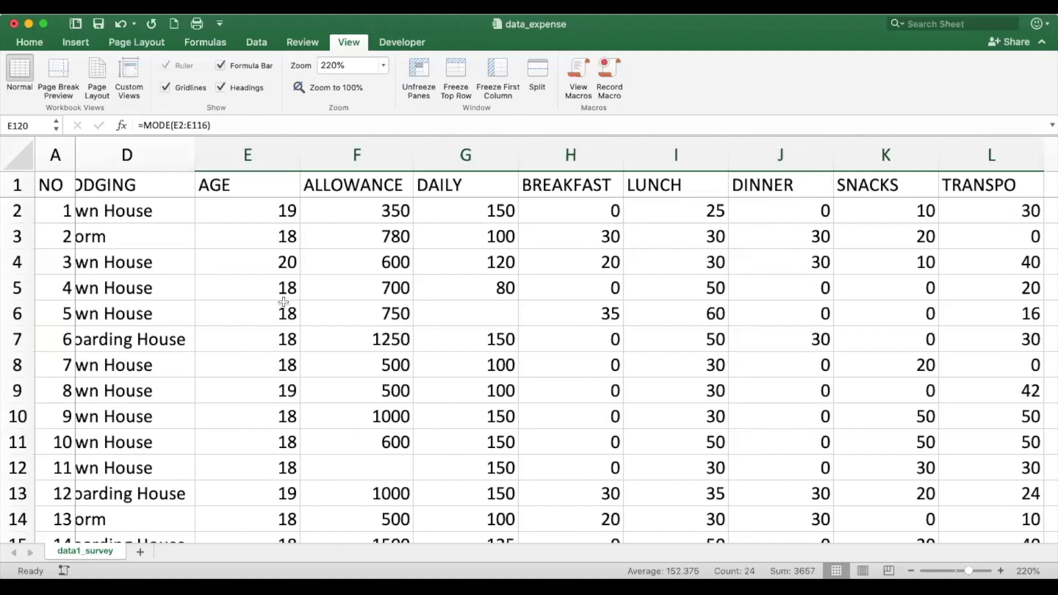
{"action": "scroll", "coordinate": [283, 302], "scroll_direction": "left", "scroll_amount": 5}
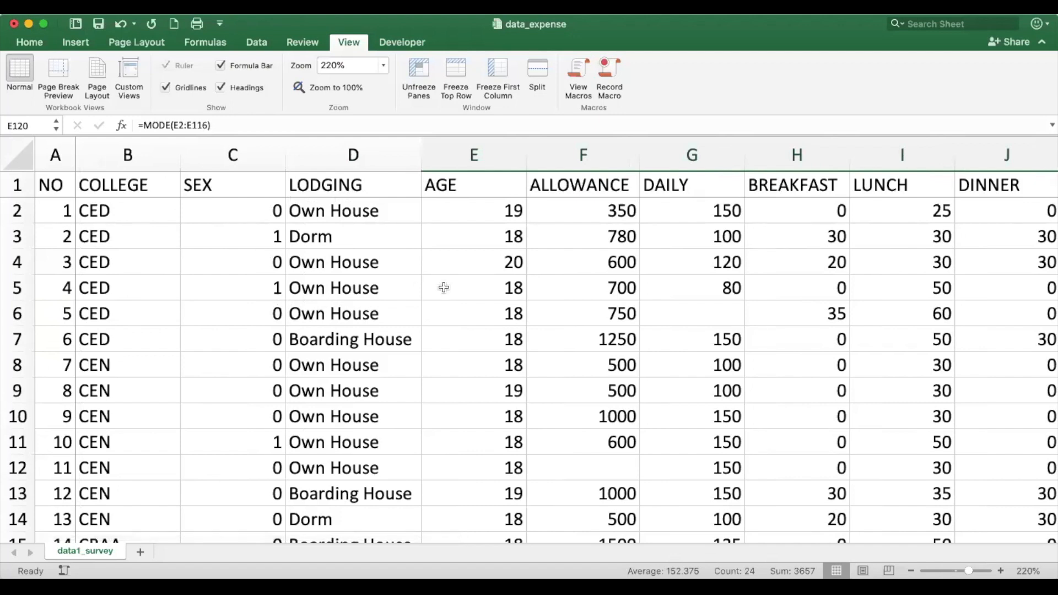
- Look through the Data Analysis tools and start the Descriptive Statistics tool
{"action": "left_click", "coordinate": [254, 45]}
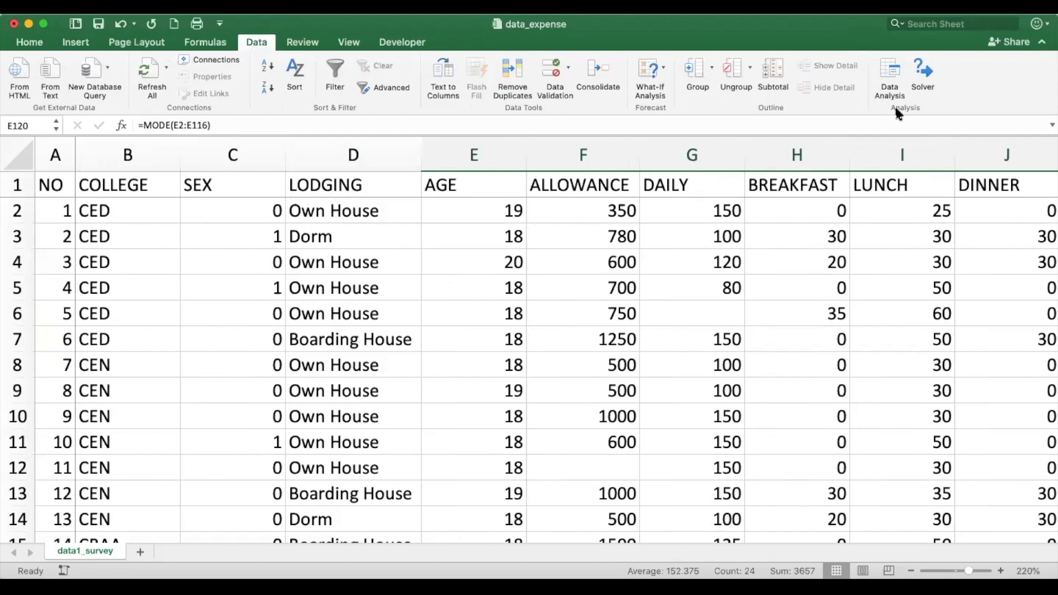
{"action": "left_click", "coordinate": [879, 77]}
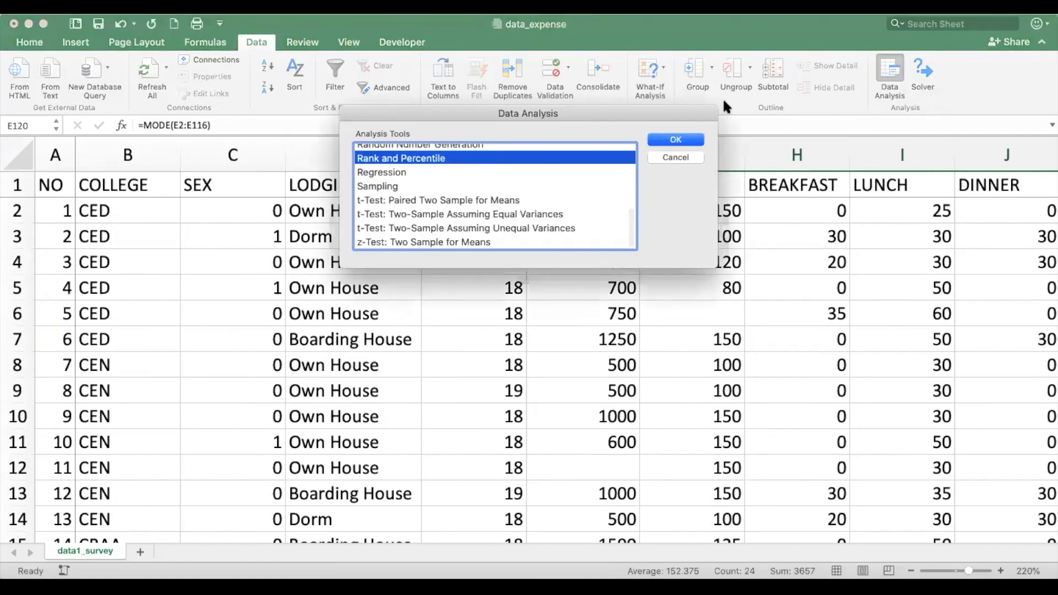
{"action": "scroll", "coordinate": [380, 204], "scroll_direction": "up", "scroll_amount": 10}
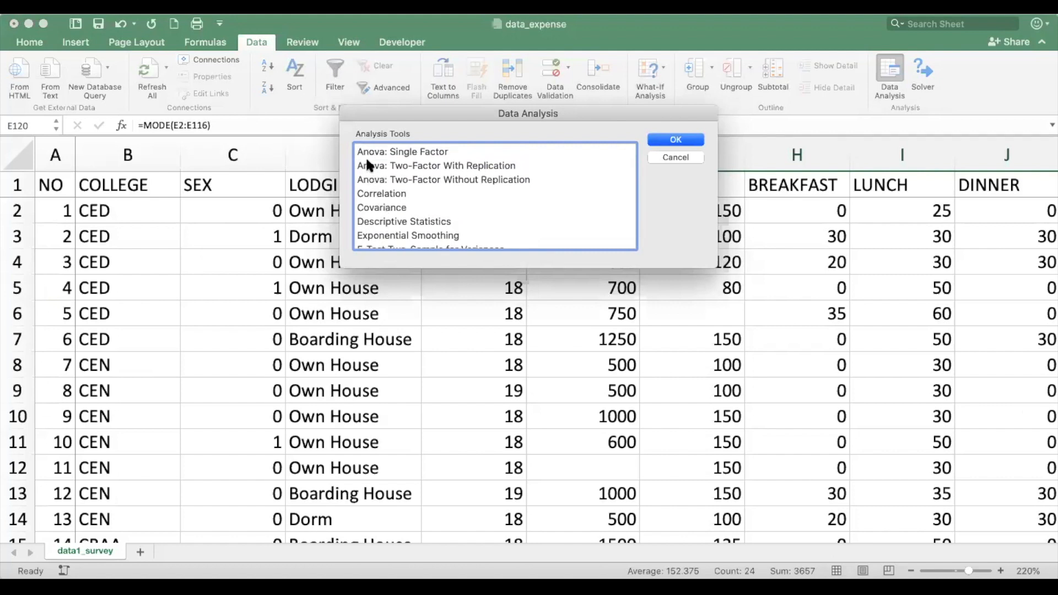
{"action": "scroll", "coordinate": [368, 162], "scroll_direction": "down", "scroll_amount": 4}
{"action": "scroll", "coordinate": [367, 161], "scroll_direction": "up", "scroll_amount": 4}
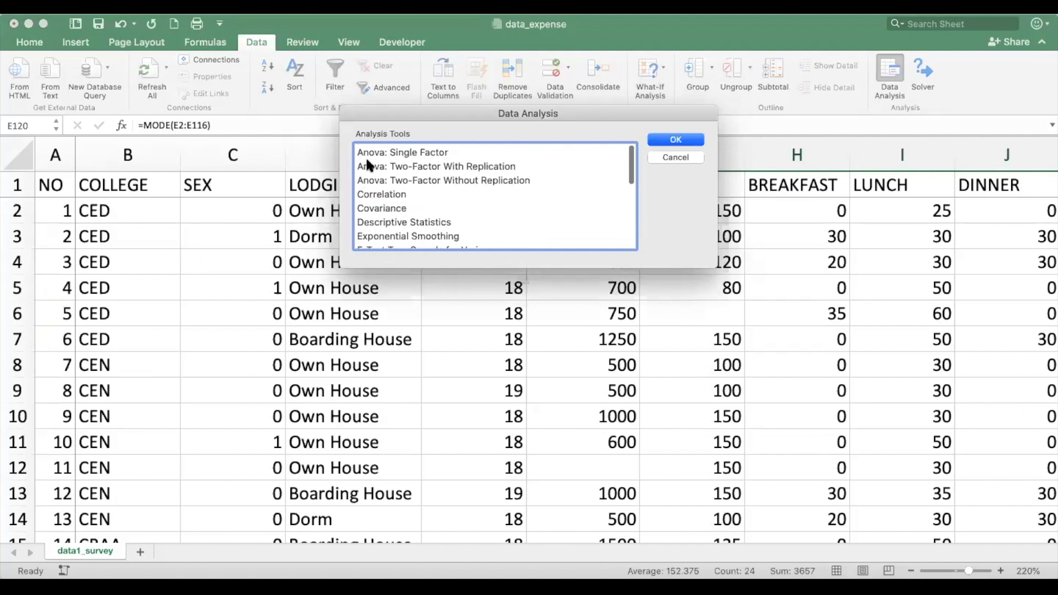
{"action": "scroll", "coordinate": [367, 160], "scroll_direction": "down", "scroll_amount": 2}
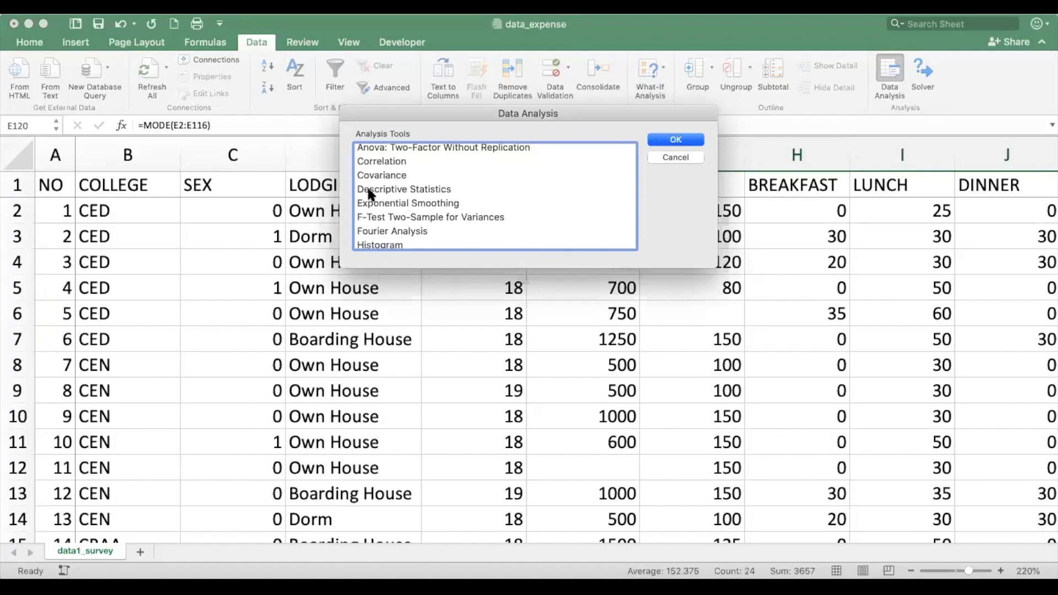
{"action": "scroll", "coordinate": [368, 207], "scroll_direction": "down", "scroll_amount": 7}
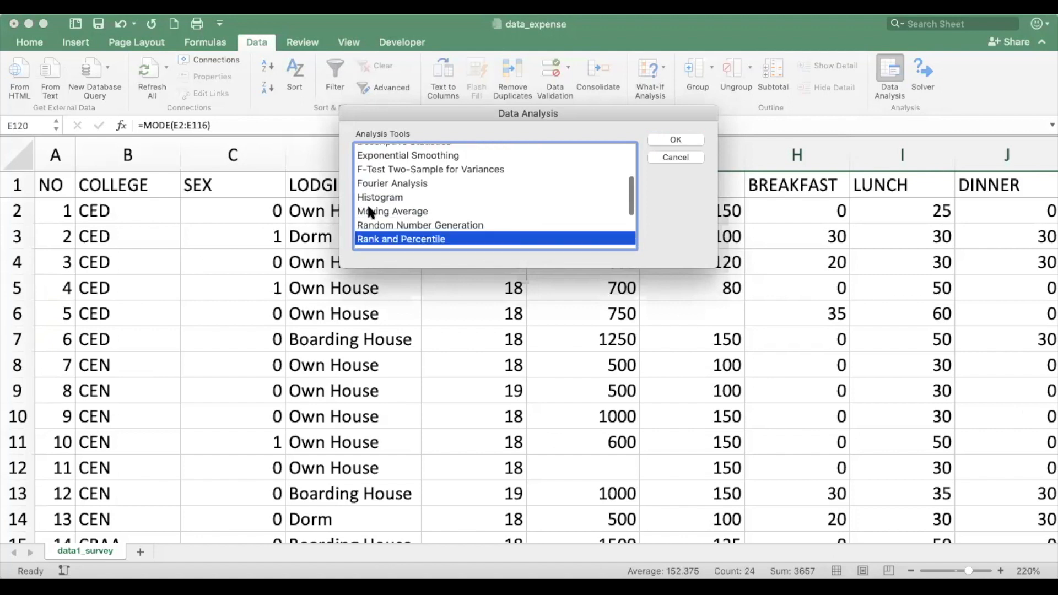
{"action": "scroll", "coordinate": [368, 209], "scroll_direction": "down", "scroll_amount": 2}
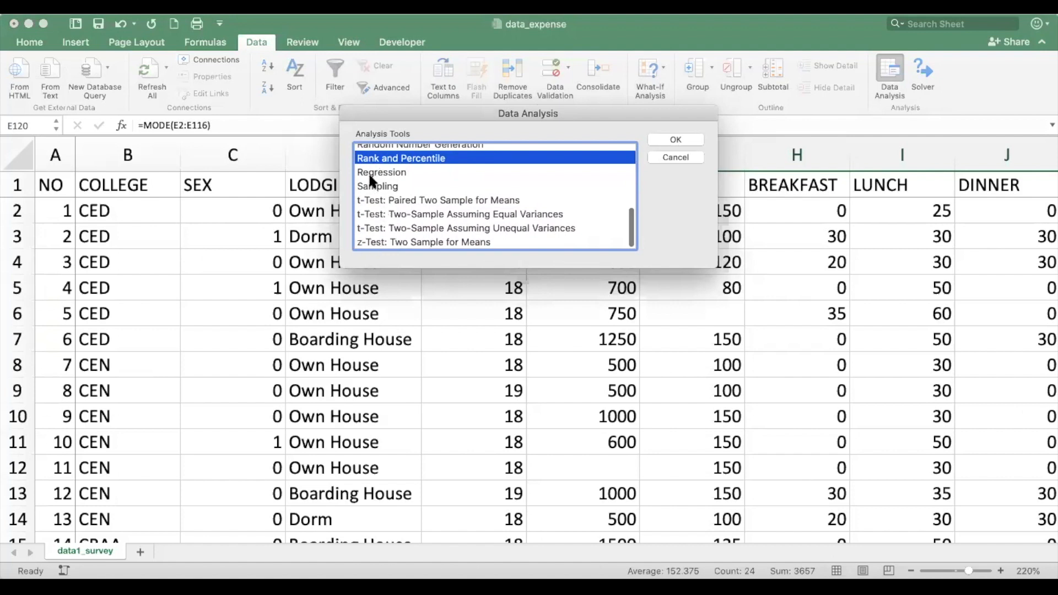
{"action": "scroll", "coordinate": [370, 180], "scroll_direction": "up", "scroll_amount": 10}
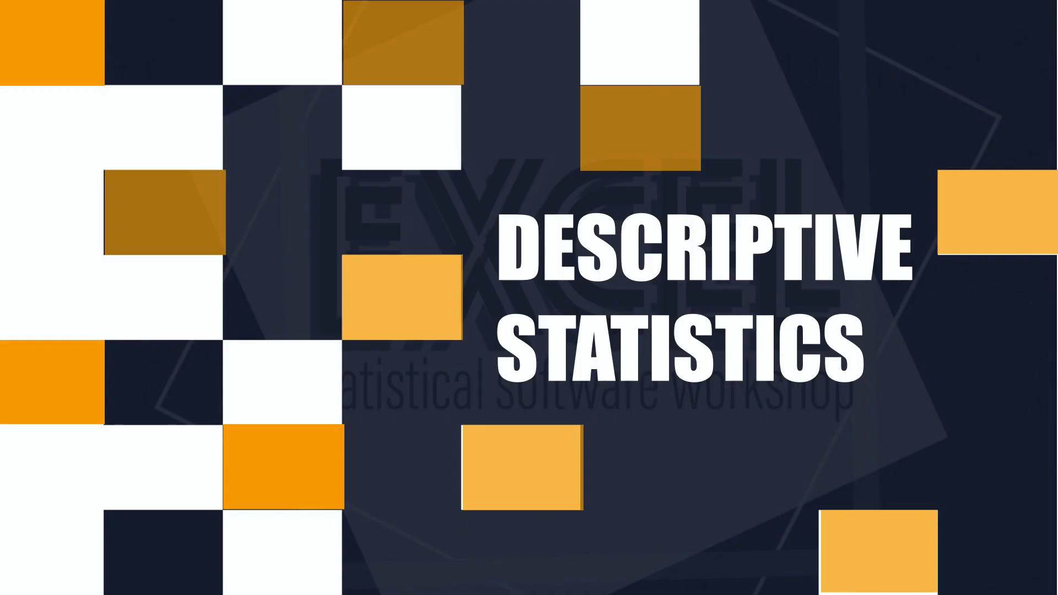
{"action": "left_click", "coordinate": [370, 222]}
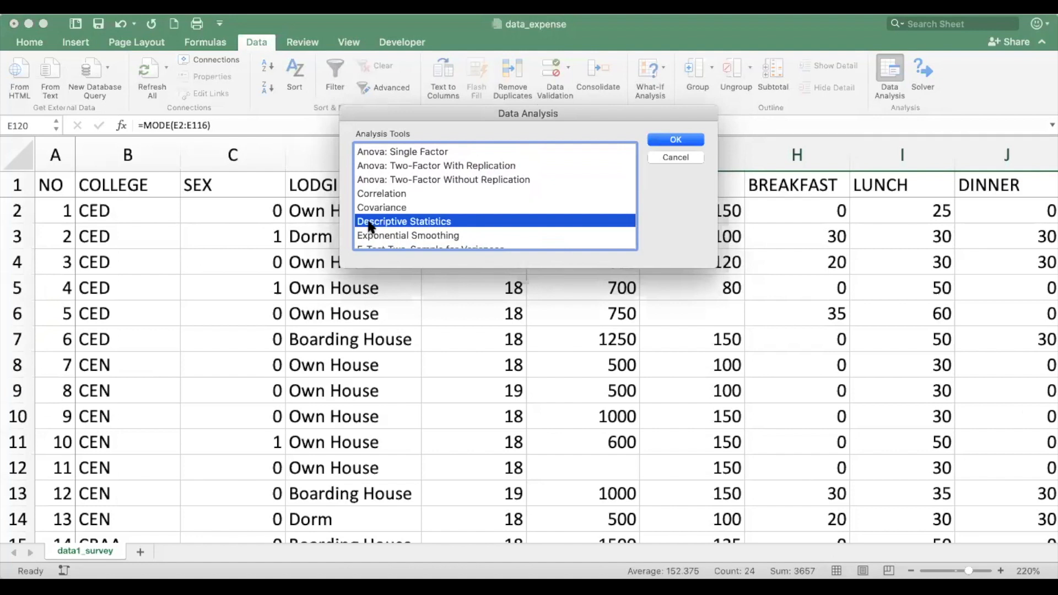
{"action": "left_click", "coordinate": [672, 139]}
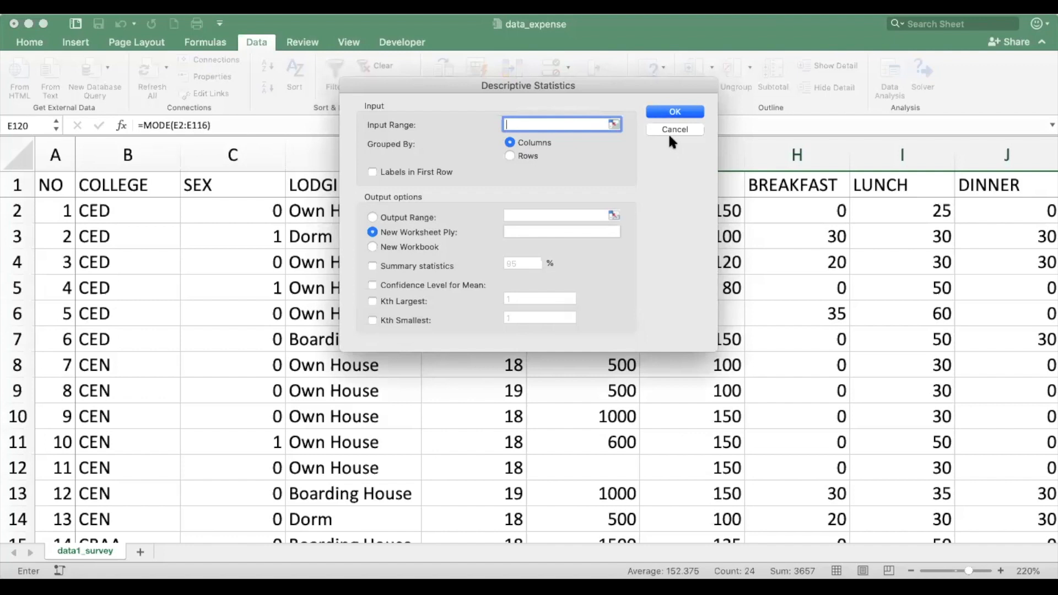
- Set the Descriptive Statistics input range to $E$1:$L$116, covering the AGE to TRANSPO columns with their headers
{"action": "left_click", "coordinate": [614, 124]}
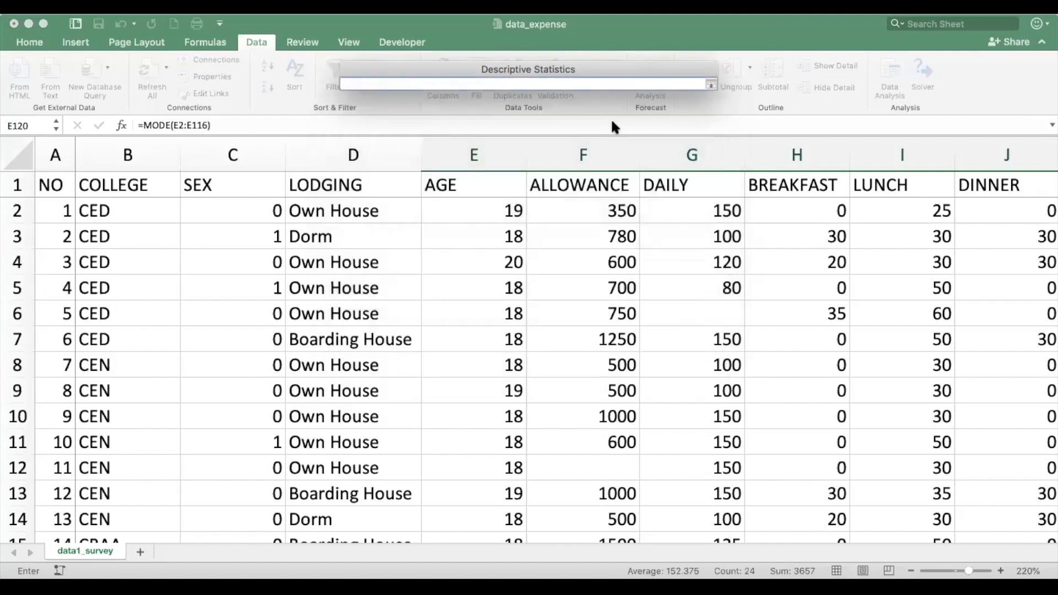
{"action": "left_click", "coordinate": [496, 189]}
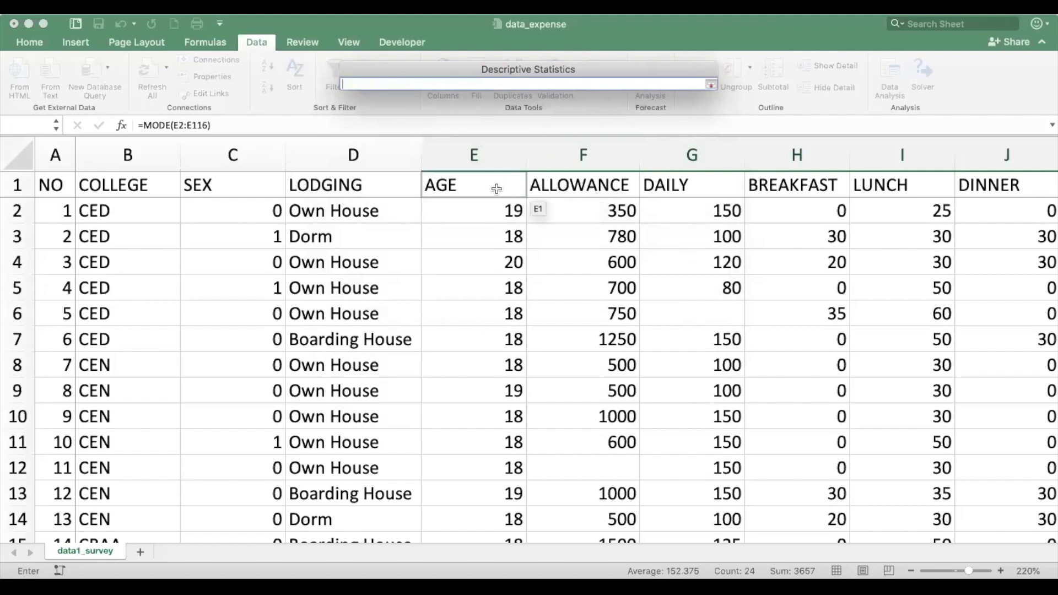
{"action": "left_click_drag", "start_coordinate": [496, 189], "coordinate": [472, 189]}
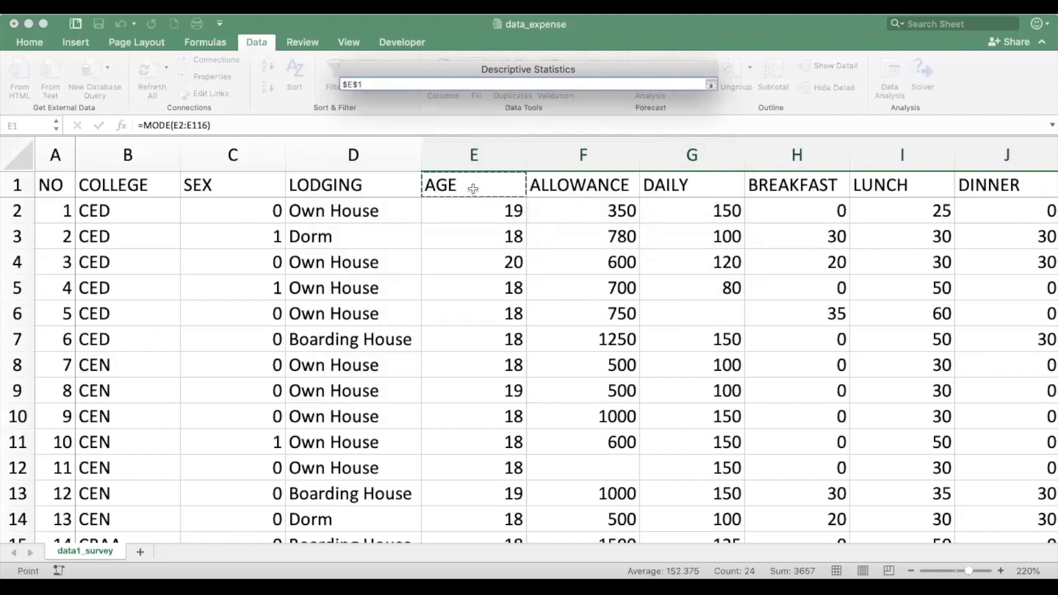
{"action": "key", "text": "shift+Right"}
{"action": "key", "text": "shift+Right"}
{"action": "key", "text": "shift+Right"}
{"action": "key", "text": "shift+Right"}
{"action": "key", "text": "shift+Right"}
{"action": "key", "text": "shift+Right"}
{"action": "key", "text": "shift+Right"}
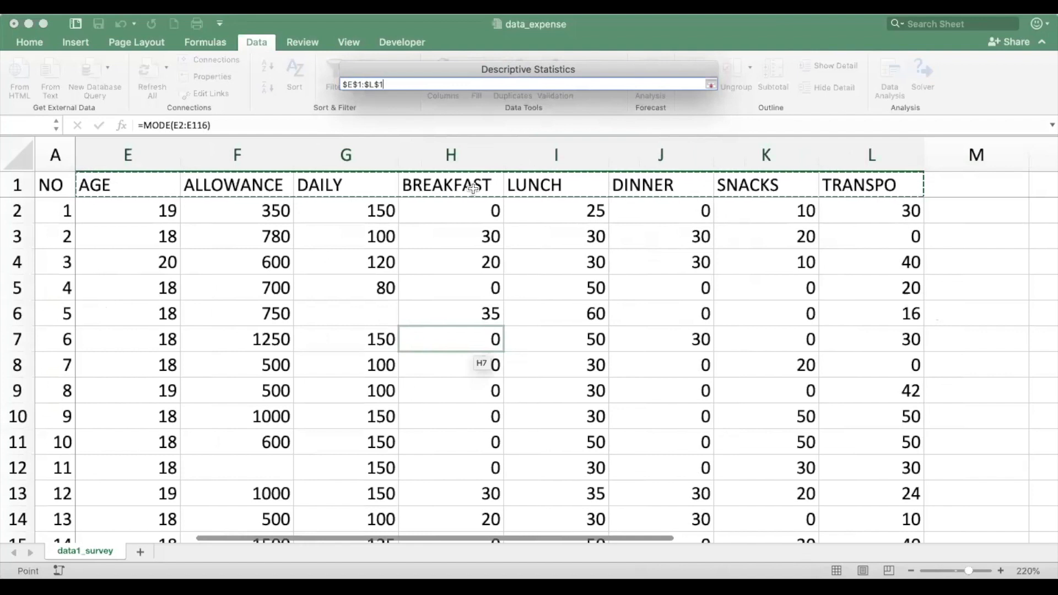
{"action": "key", "text": "ctrl+shift+Down"}
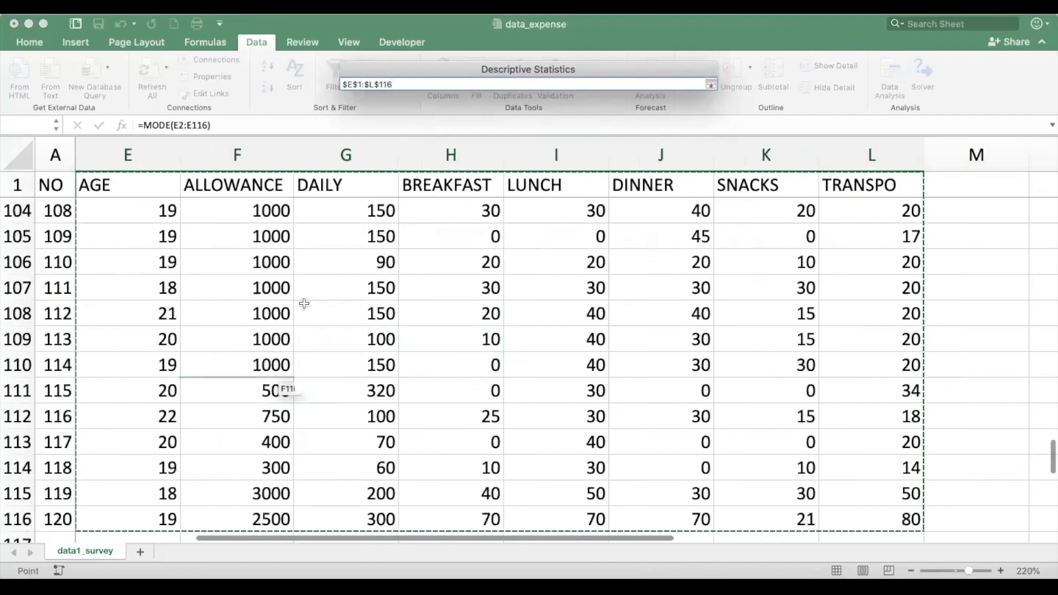
{"action": "left_click", "coordinate": [711, 84]}
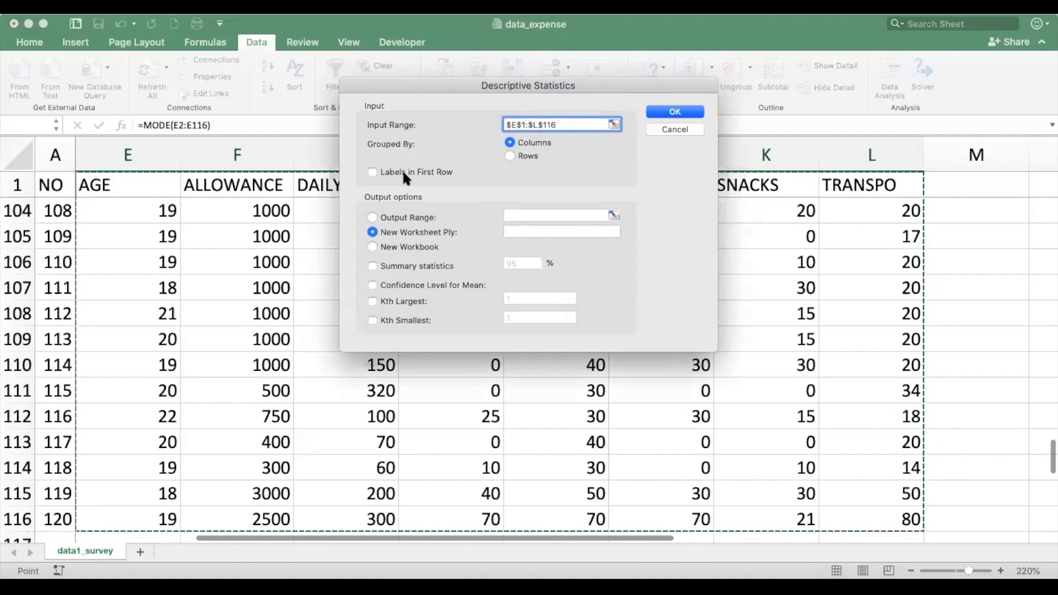
- Generate summary statistics on a new worksheet, with labels in the first row and a 95% confidence level for the mean
{"action": "left_click", "coordinate": [371, 173]}
{"action": "left_click", "coordinate": [523, 231]}
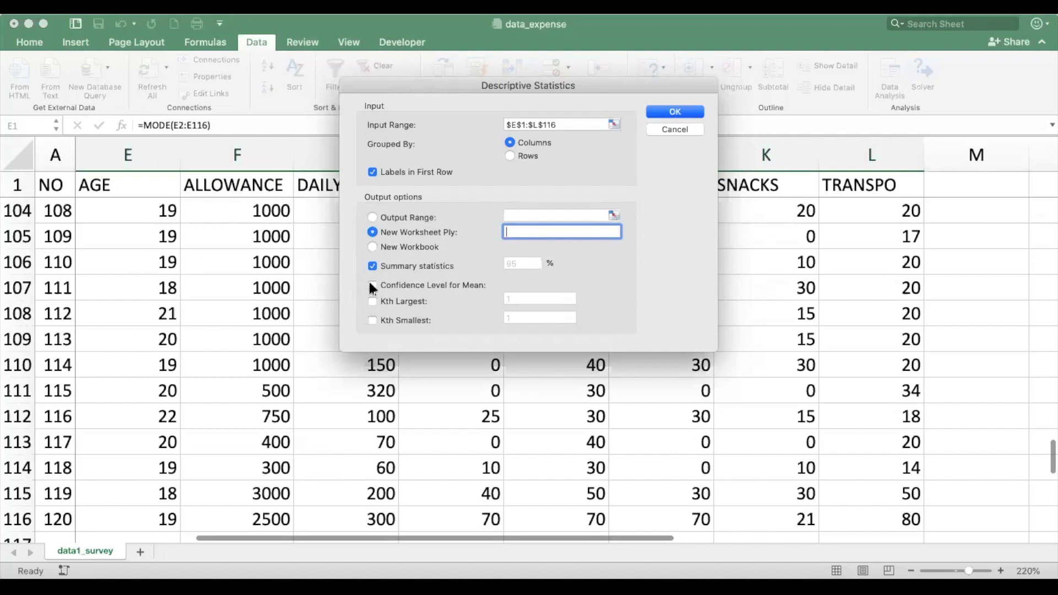
{"action": "left_click", "coordinate": [370, 284]}
{"action": "left_click", "coordinate": [514, 265]}
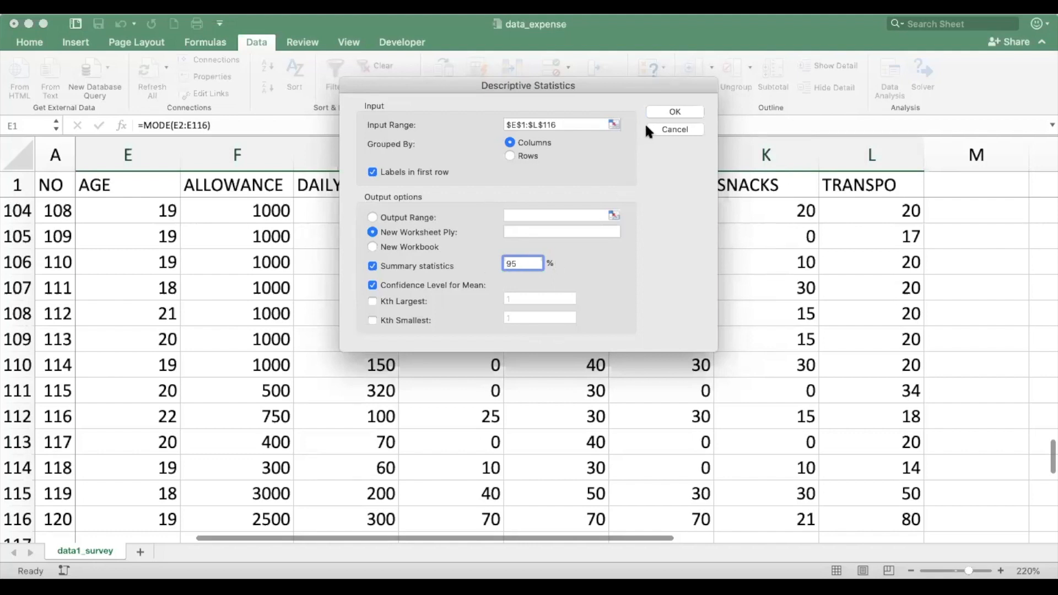
{"action": "left_click", "coordinate": [524, 261]}
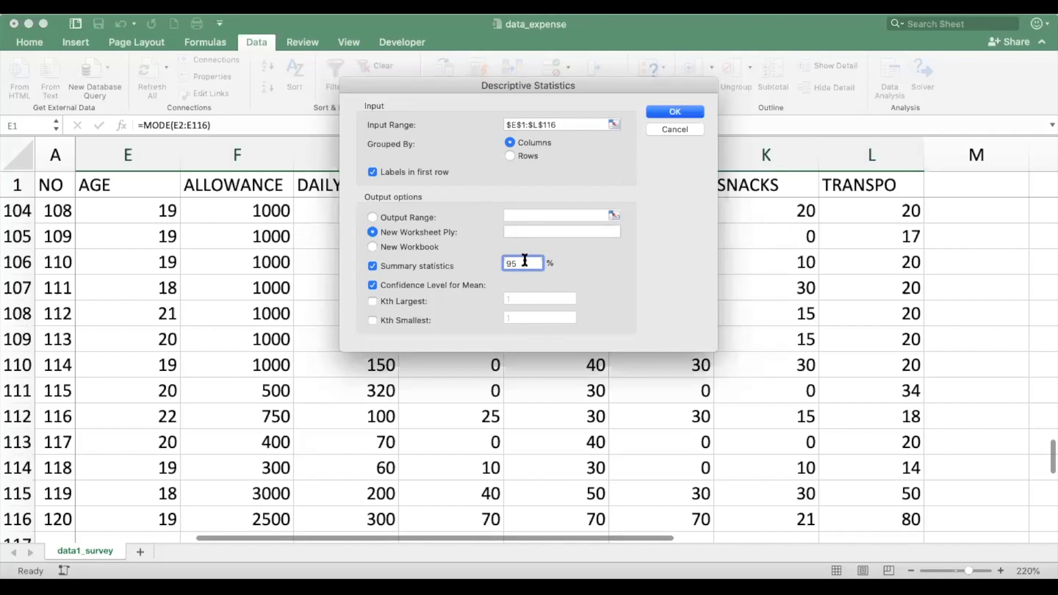
{"action": "left_click", "coordinate": [674, 113]}
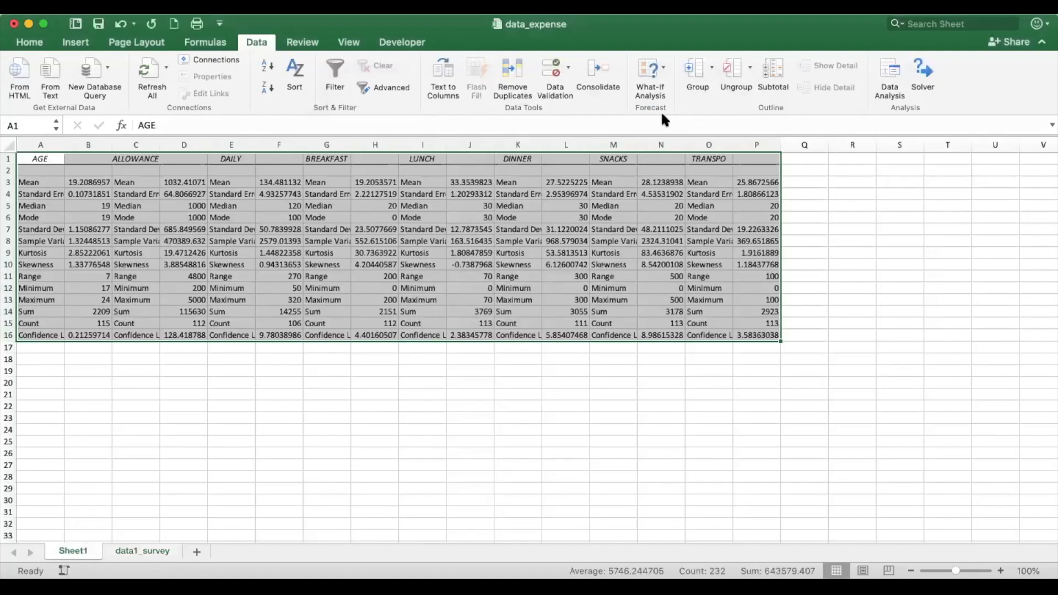
- Autofit the widths of columns A to P on the descriptive statistics output sheet
{"action": "double_click", "coordinate": [112, 145]}
{"action": "left_click_drag", "start_coordinate": [30, 142], "coordinate": [483, 181]}
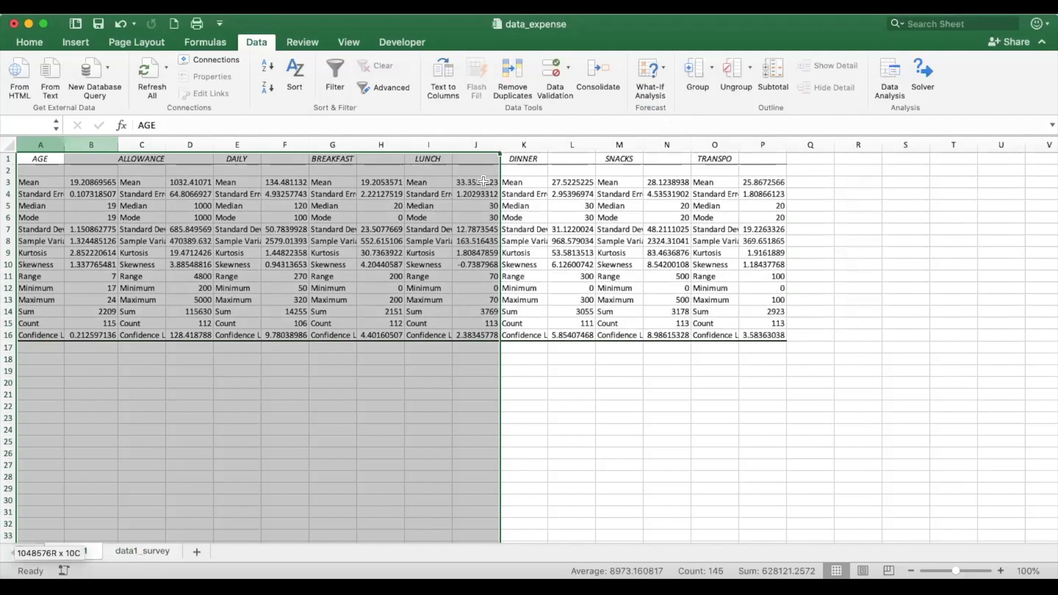
{"action": "left_click_drag", "start_coordinate": [483, 181], "coordinate": [768, 176]}
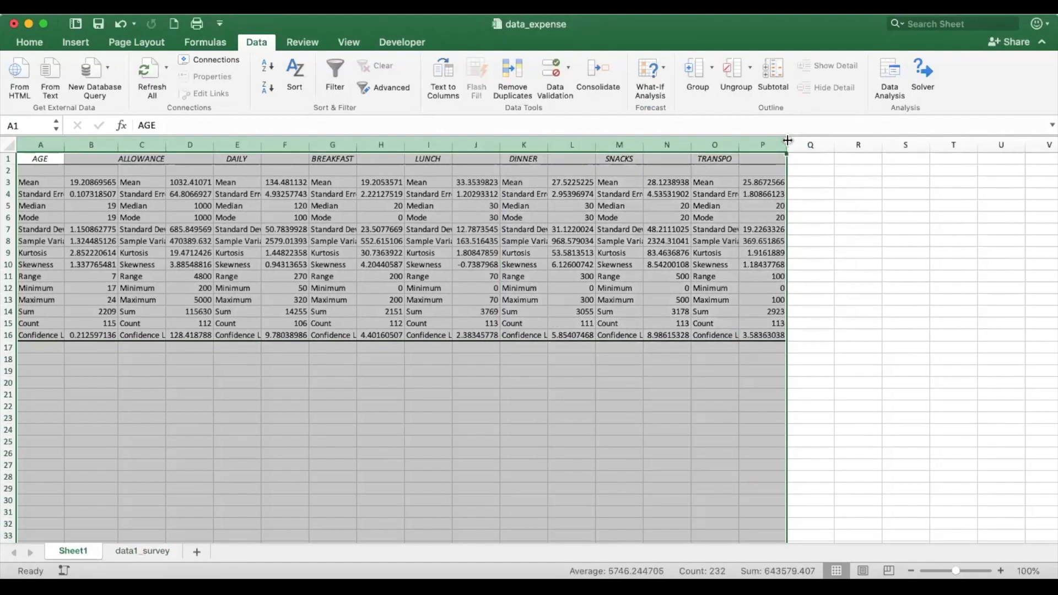
{"action": "double_click", "coordinate": [787, 141]}
- Look over the descriptive statistics output, enlarging the sheet until the AGE and ALLOWANCE results are easy to read
{"action": "scroll", "coordinate": [338, 289], "scroll_direction": "up", "scroll_amount": 1}
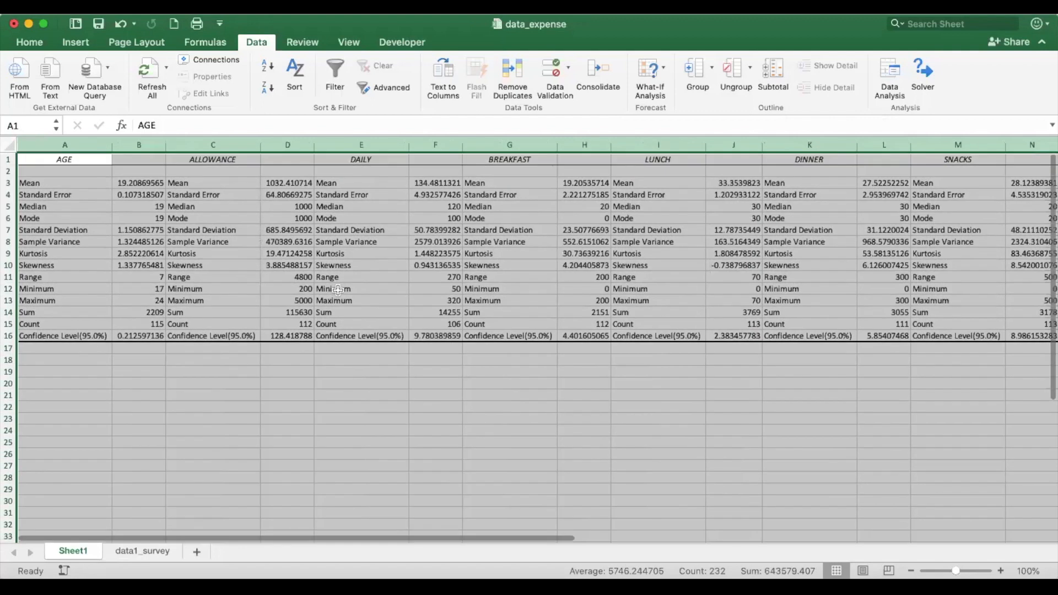
{"action": "scroll", "coordinate": [335, 286], "scroll_direction": "right", "scroll_amount": 5}
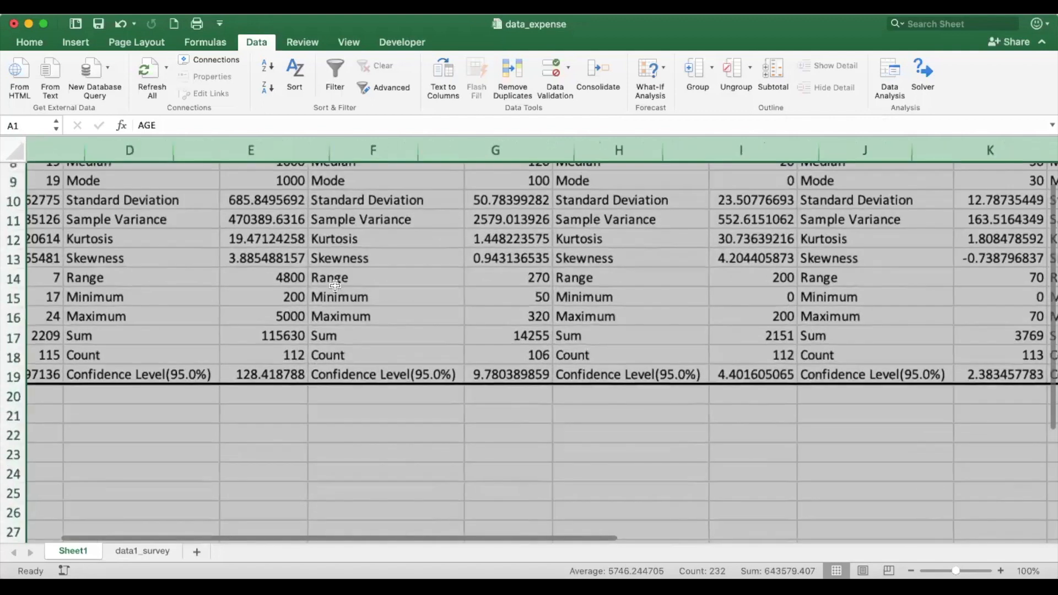
{"action": "scroll", "coordinate": [337, 288], "scroll_direction": "up", "scroll_amount": 5}
{"action": "scroll", "coordinate": [334, 285], "scroll_direction": "up", "scroll_amount": 10}
{"action": "scroll", "coordinate": [335, 286], "scroll_direction": "left", "scroll_amount": 5}
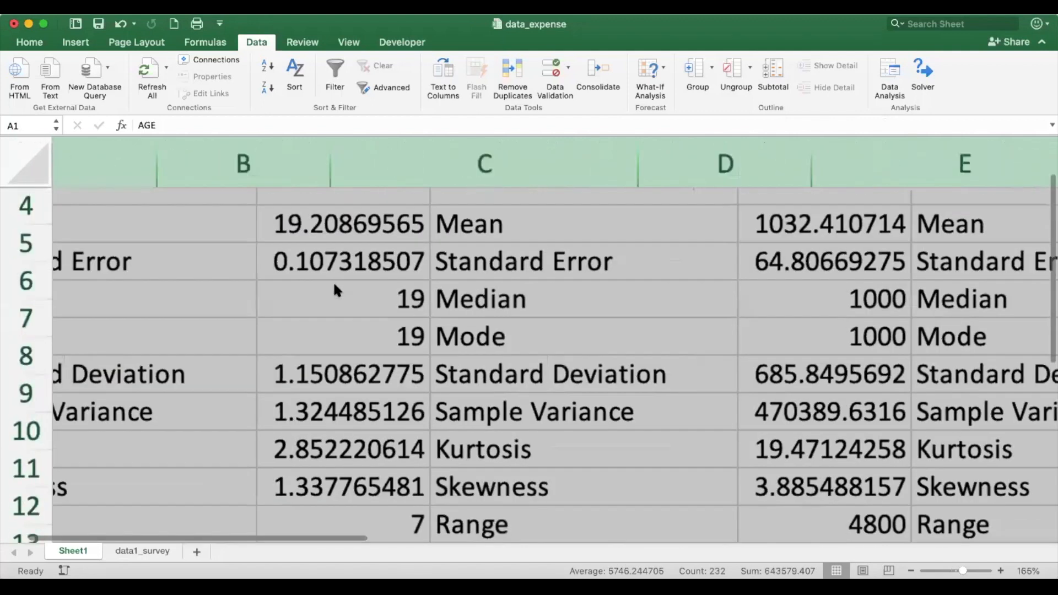
{"action": "scroll", "coordinate": [337, 288], "scroll_direction": "up", "scroll_amount": 5}
{"action": "scroll", "coordinate": [380, 307], "scroll_direction": "up", "scroll_amount": 1}
{"action": "scroll", "coordinate": [380, 308], "scroll_direction": "down", "scroll_amount": 1}
{"action": "scroll", "coordinate": [380, 309], "scroll_direction": "down", "scroll_amount": 1}
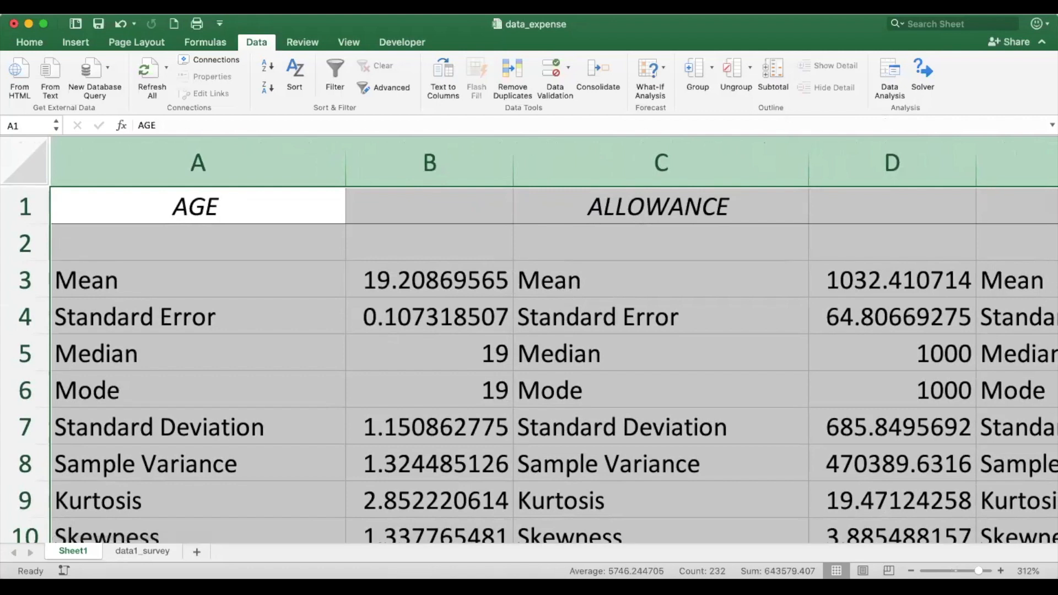
{"action": "left_click_drag", "start_coordinate": [405, 578], "coordinate": [405, 594]}
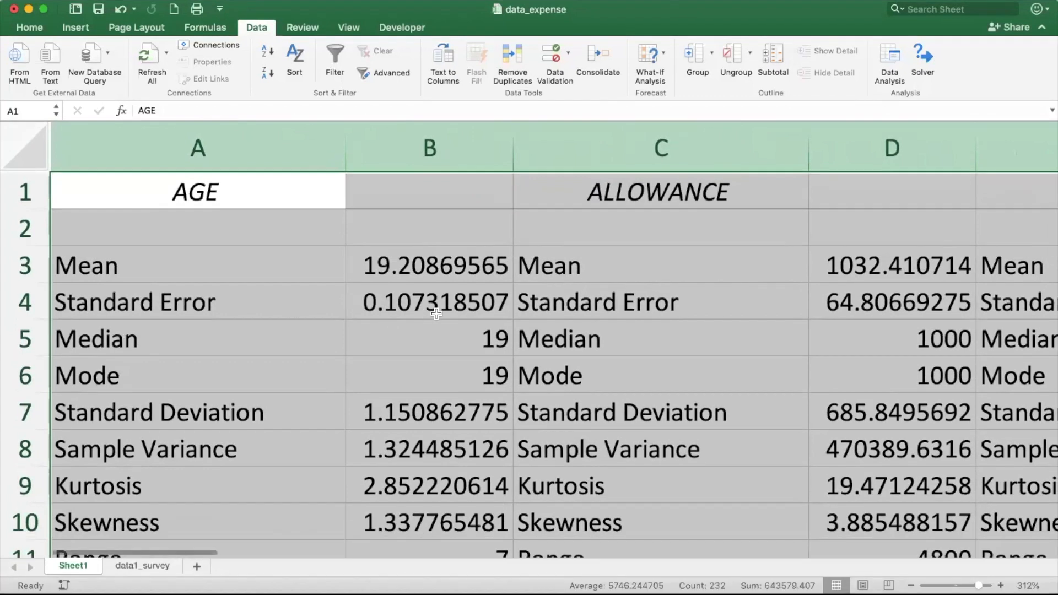
- Examine the AGE results from the mean and standard error through the median, mode and standard deviation
{"action": "left_click", "coordinate": [423, 273]}
{"action": "key", "text": "Down"}
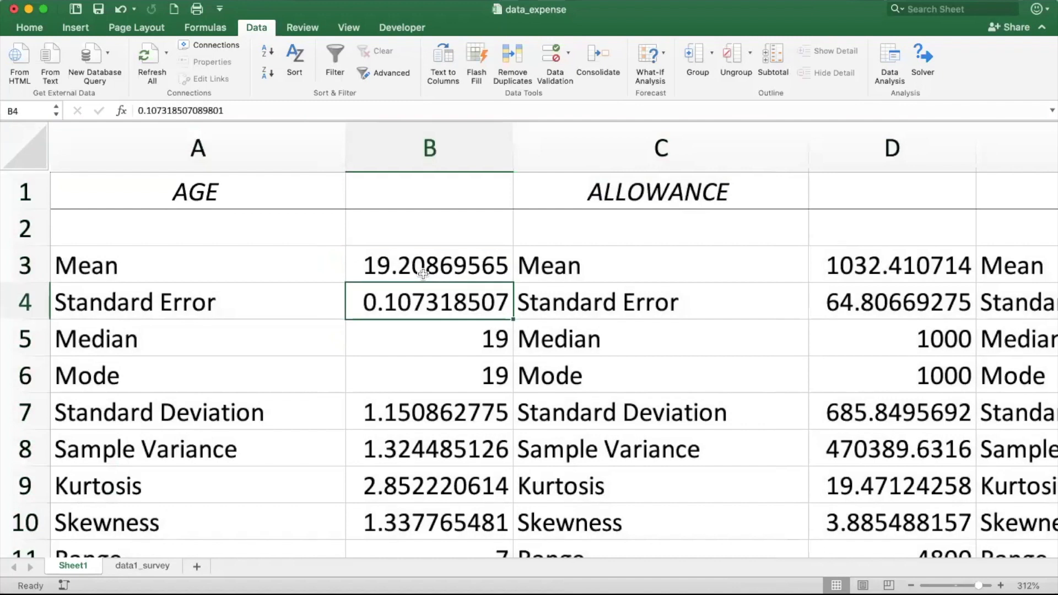
{"action": "scroll", "coordinate": [423, 273], "scroll_direction": "down", "scroll_amount": 1}
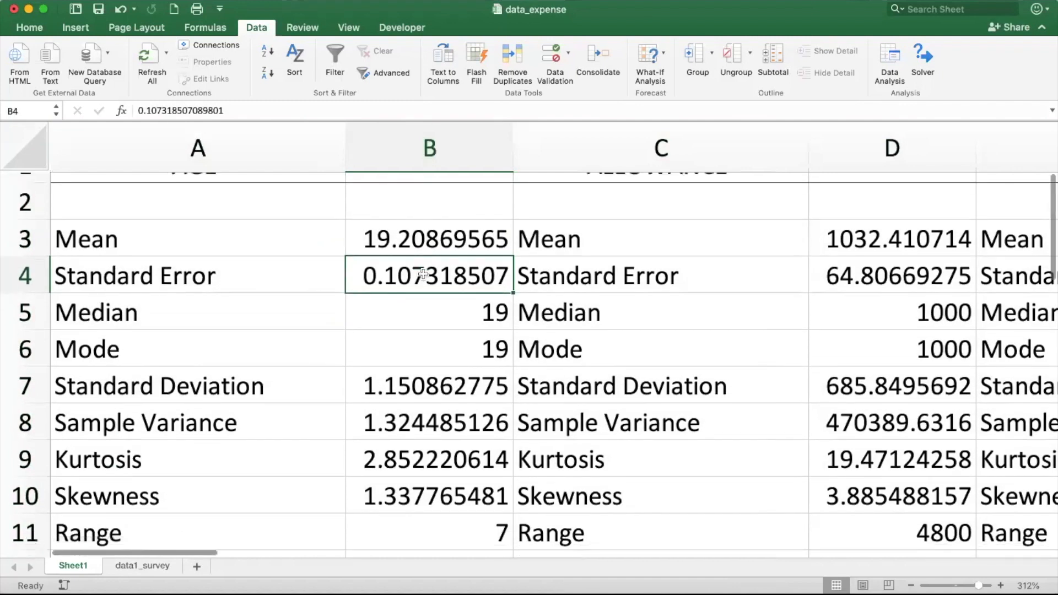
{"action": "scroll", "coordinate": [423, 273], "scroll_direction": "down", "scroll_amount": 1}
{"action": "scroll", "coordinate": [423, 273], "scroll_direction": "up", "scroll_amount": 1}
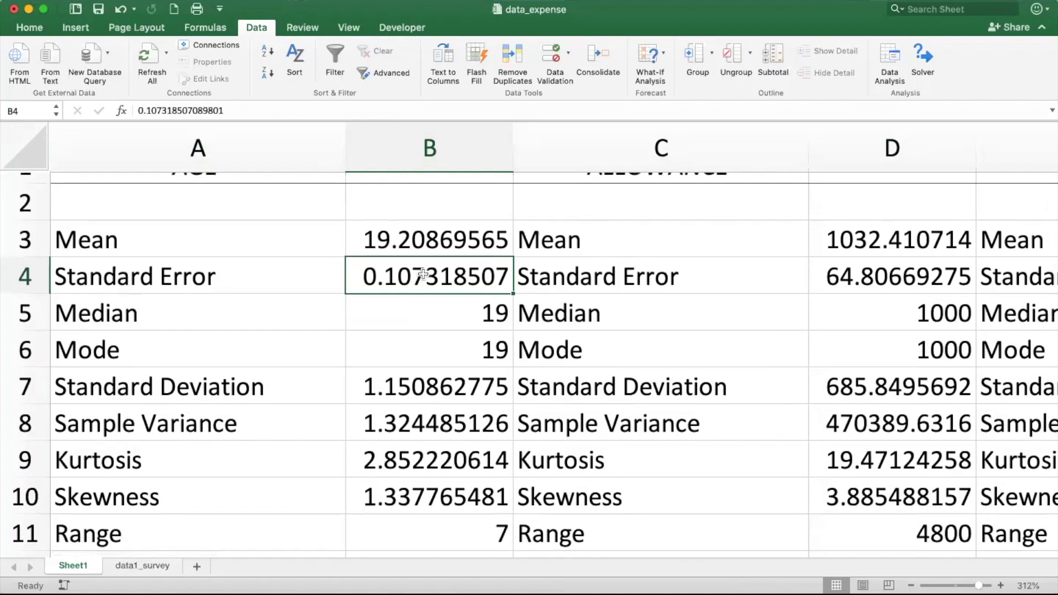
{"action": "key", "text": "Down"}
{"action": "key", "text": "Down"}
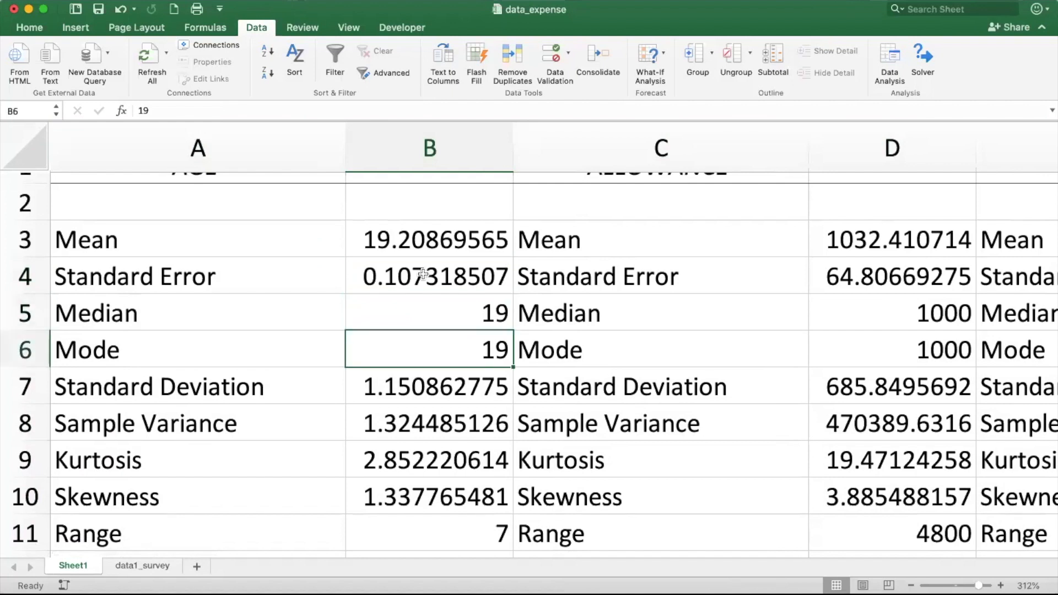
{"action": "key", "text": "Down"}
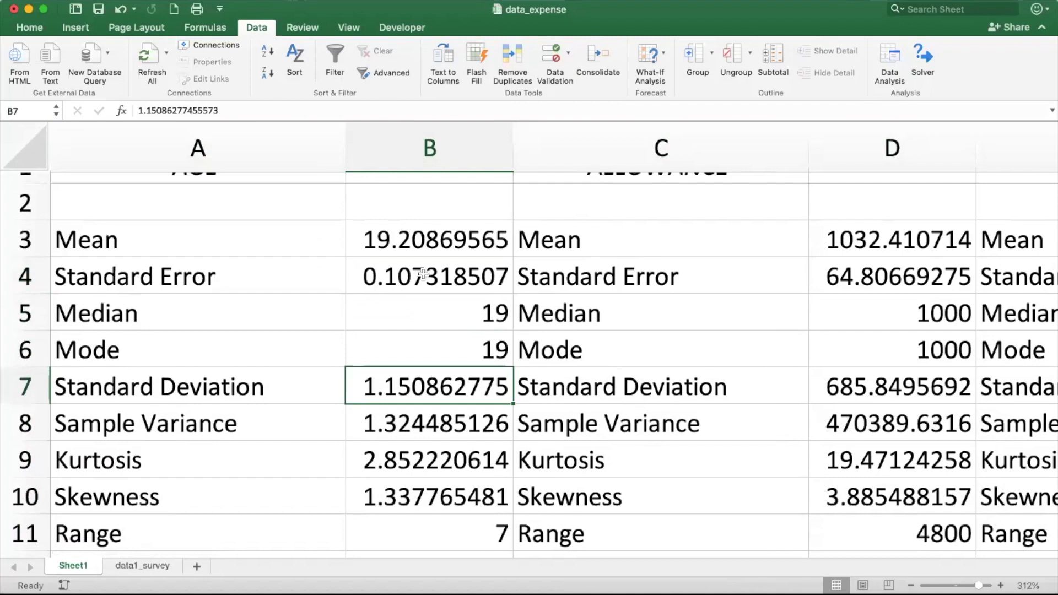
- Examine the remaining AGE measures, from sample variance, kurtosis and skewness down to the count and the 95% confidence level
{"action": "left_click", "coordinate": [236, 418]}
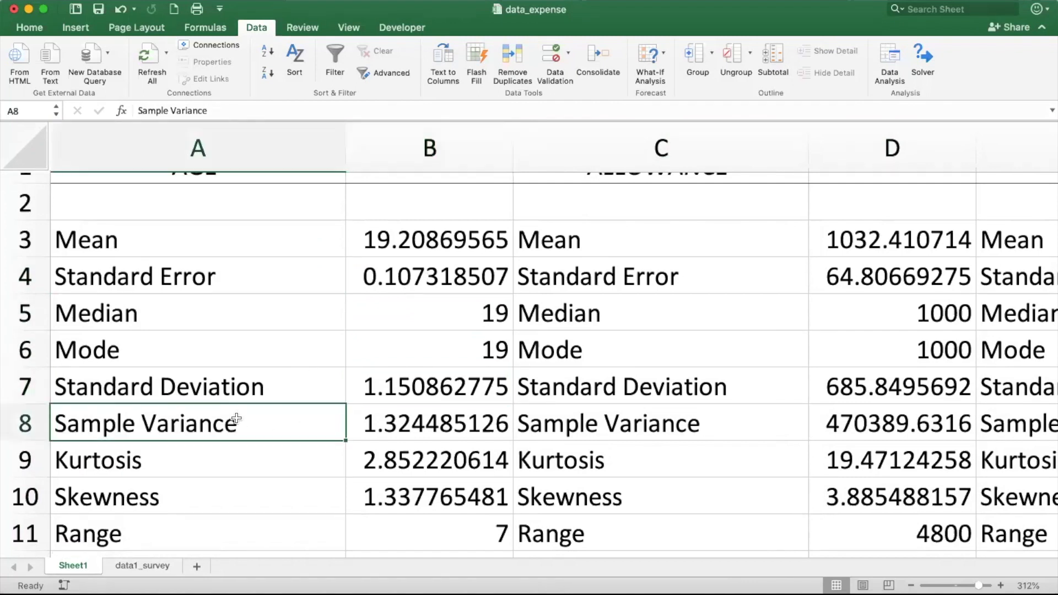
{"action": "key", "text": "Down"}
{"action": "scroll", "coordinate": [237, 418], "scroll_direction": "down", "scroll_amount": 2}
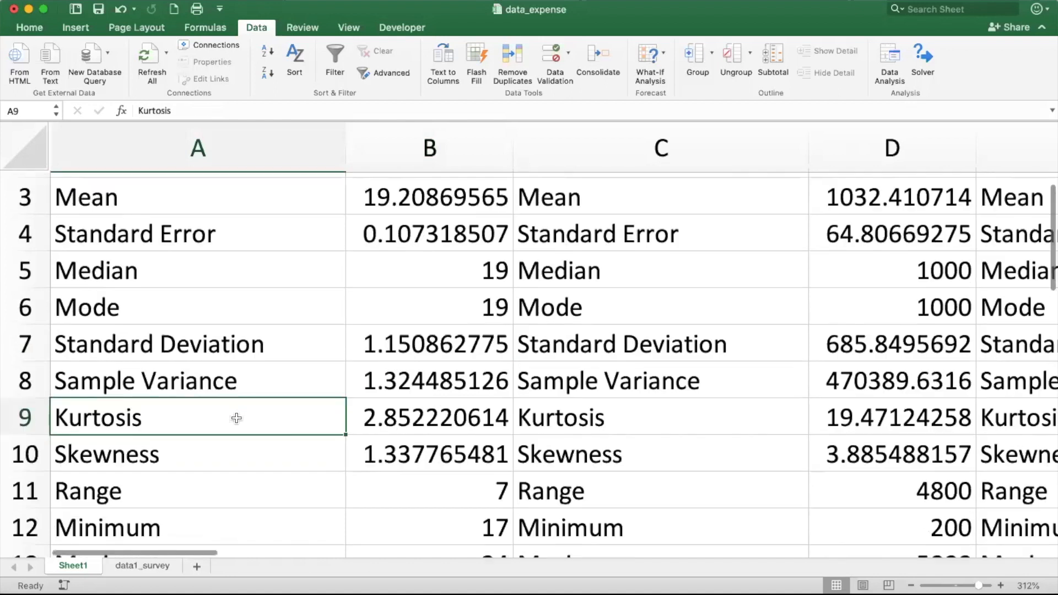
{"action": "key", "text": "Down"}
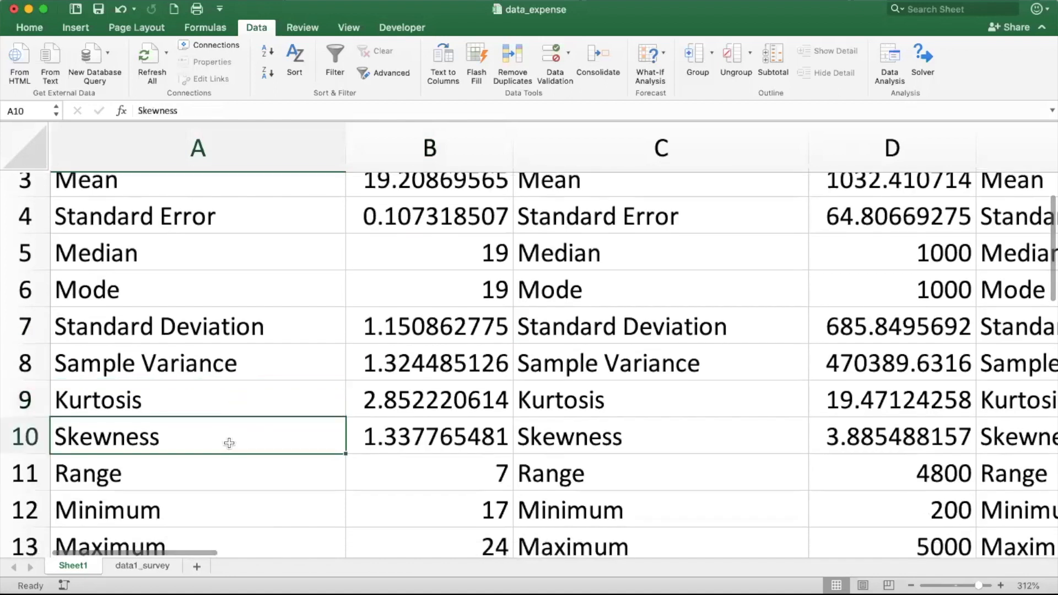
{"action": "key", "text": "Down"}
{"action": "scroll", "coordinate": [229, 442], "scroll_direction": "down", "scroll_amount": 5}
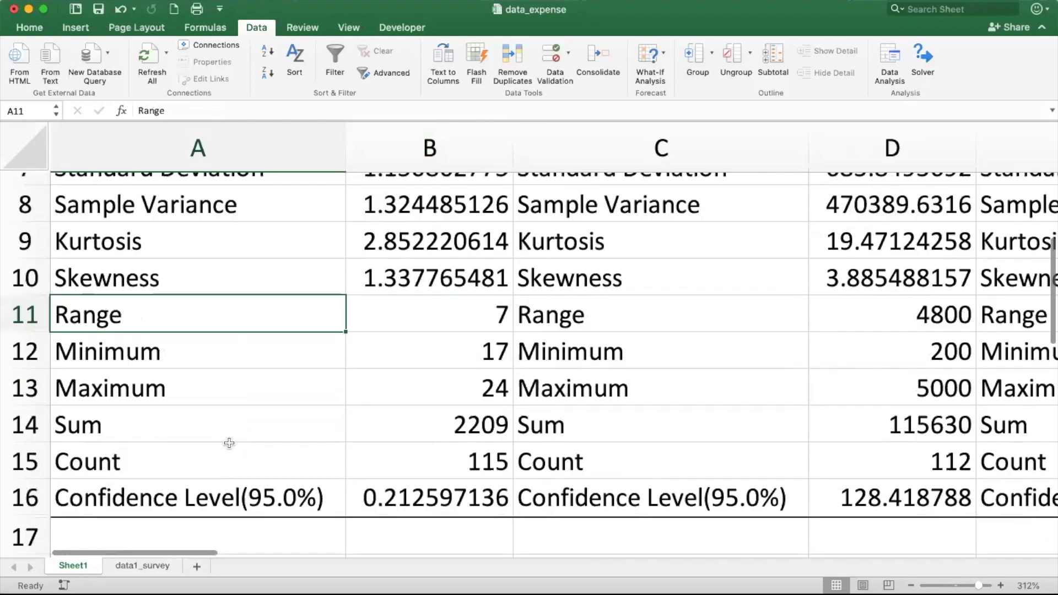
{"action": "key", "text": "Down"}
{"action": "key", "text": "Down"}
{"action": "key", "text": "Down"}
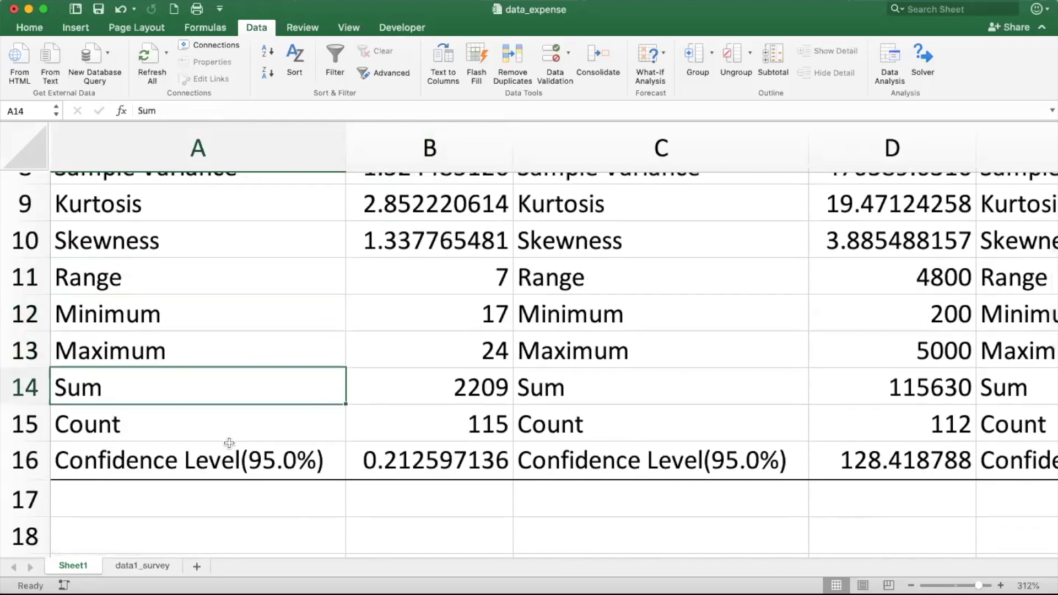
{"action": "left_click", "coordinate": [229, 443]}
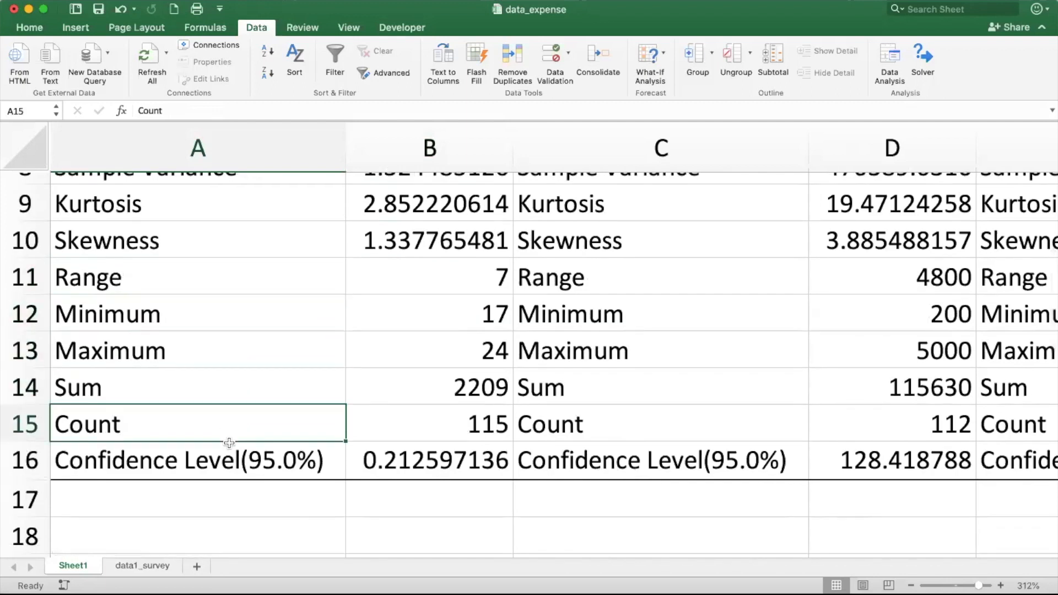
{"action": "left_click", "coordinate": [231, 470]}
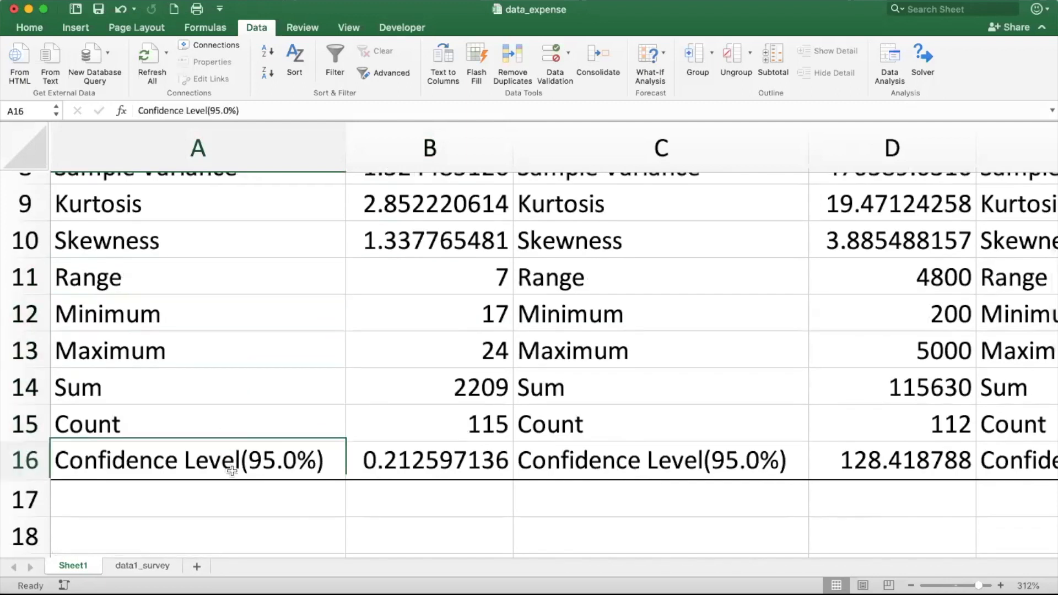
- Compare the AGE mean in B3 with its 95% confidence level value in B16
{"action": "left_click", "coordinate": [403, 461]}
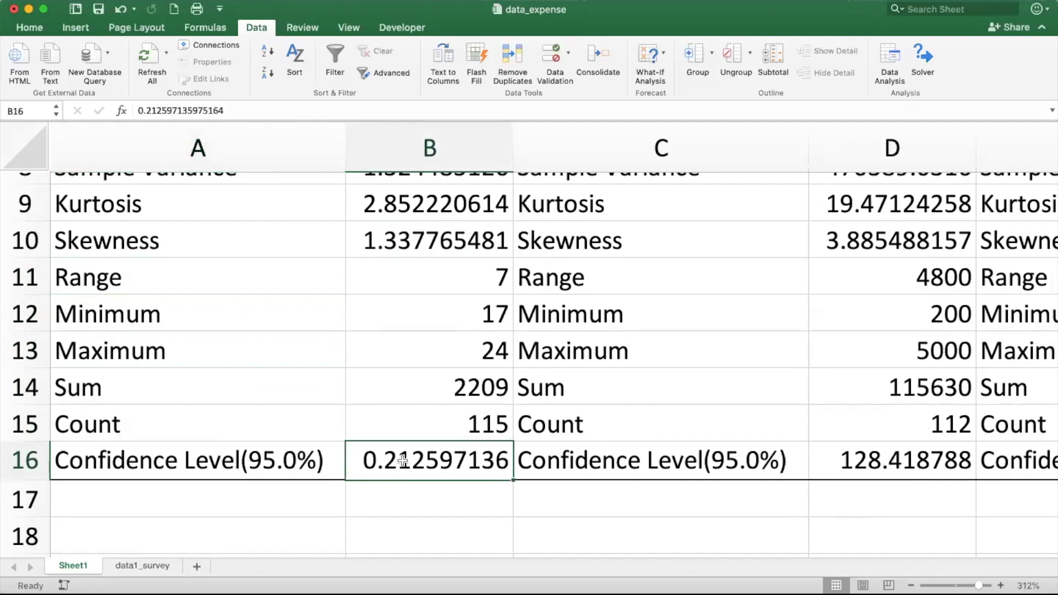
{"action": "scroll", "coordinate": [402, 461], "scroll_direction": "up", "scroll_amount": 2}
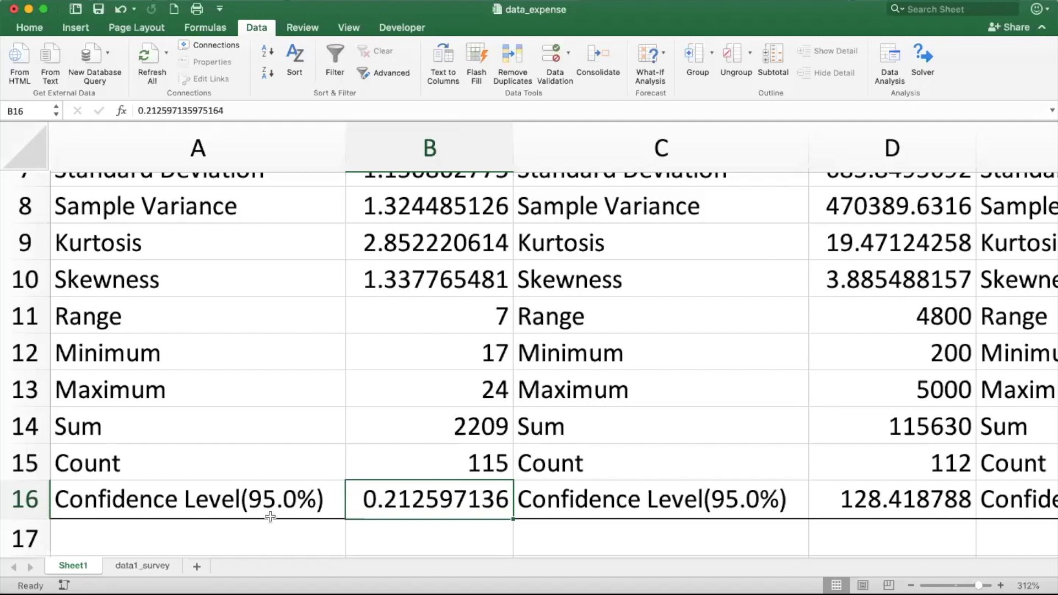
{"action": "left_click", "coordinate": [188, 504]}
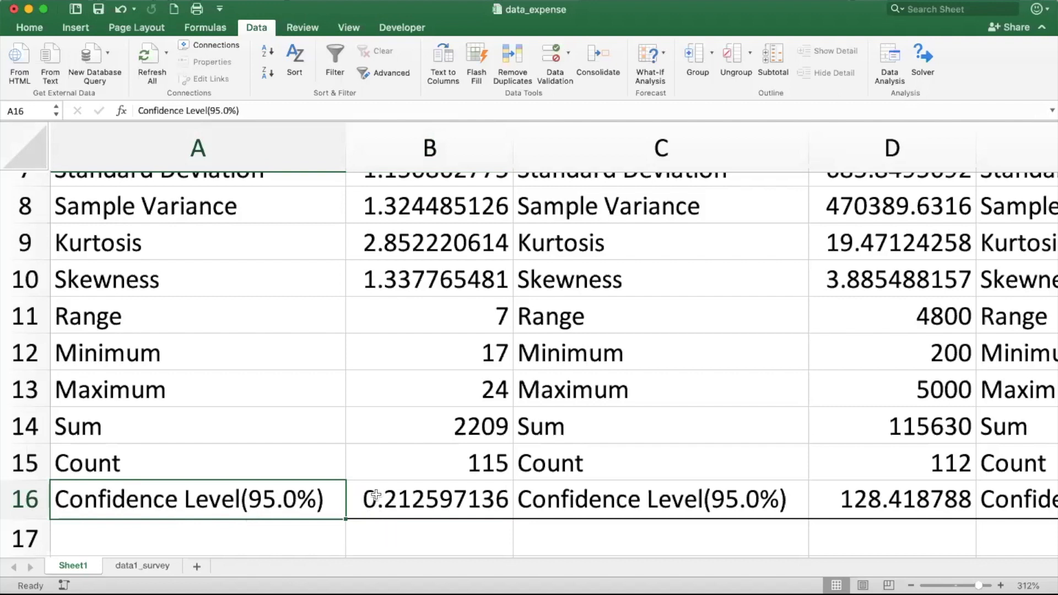
{"action": "left_click", "coordinate": [397, 398]}
{"action": "scroll", "coordinate": [397, 399], "scroll_direction": "up", "scroll_amount": 5}
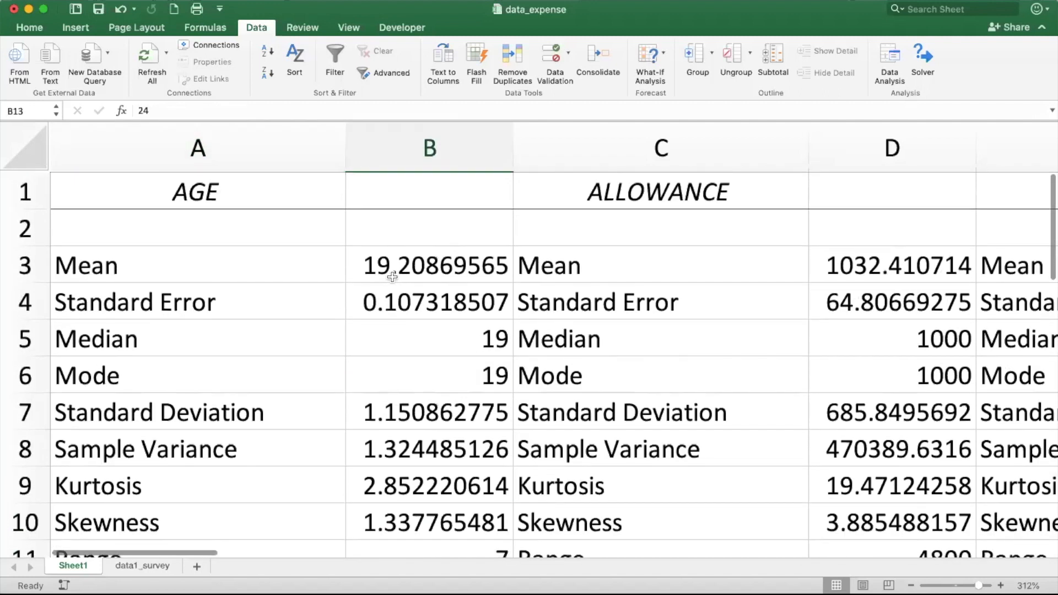
{"action": "left_click", "coordinate": [389, 258]}
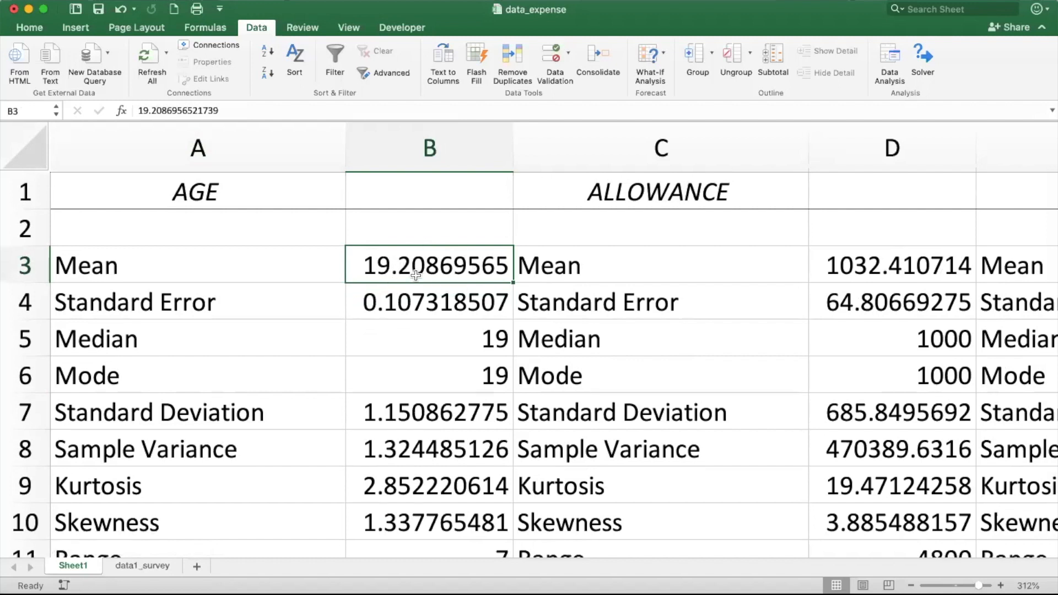
{"action": "scroll", "coordinate": [416, 274], "scroll_direction": "down", "scroll_amount": 10}
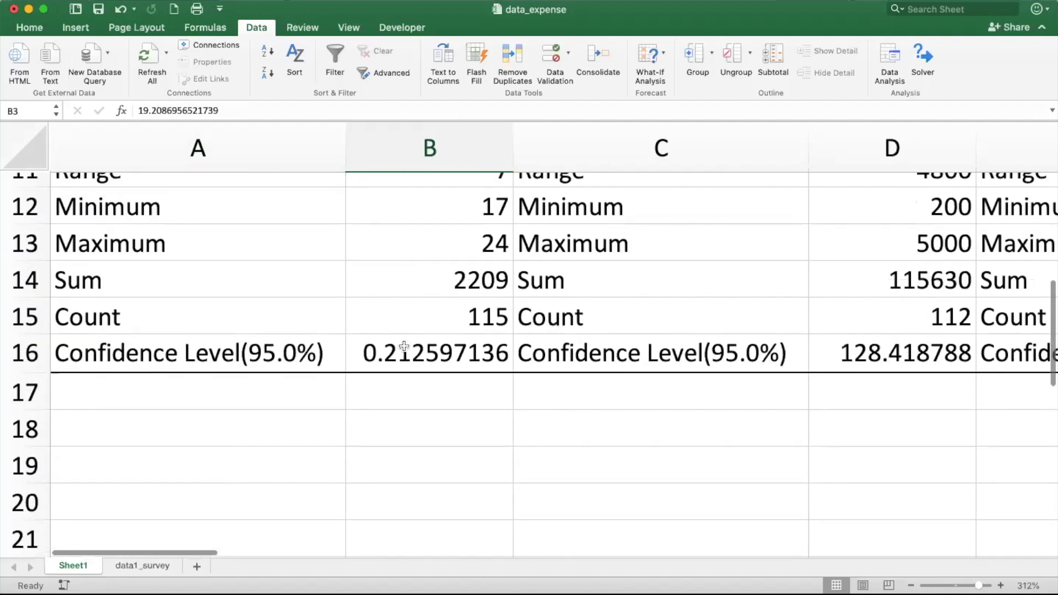
{"action": "left_click", "coordinate": [405, 361]}
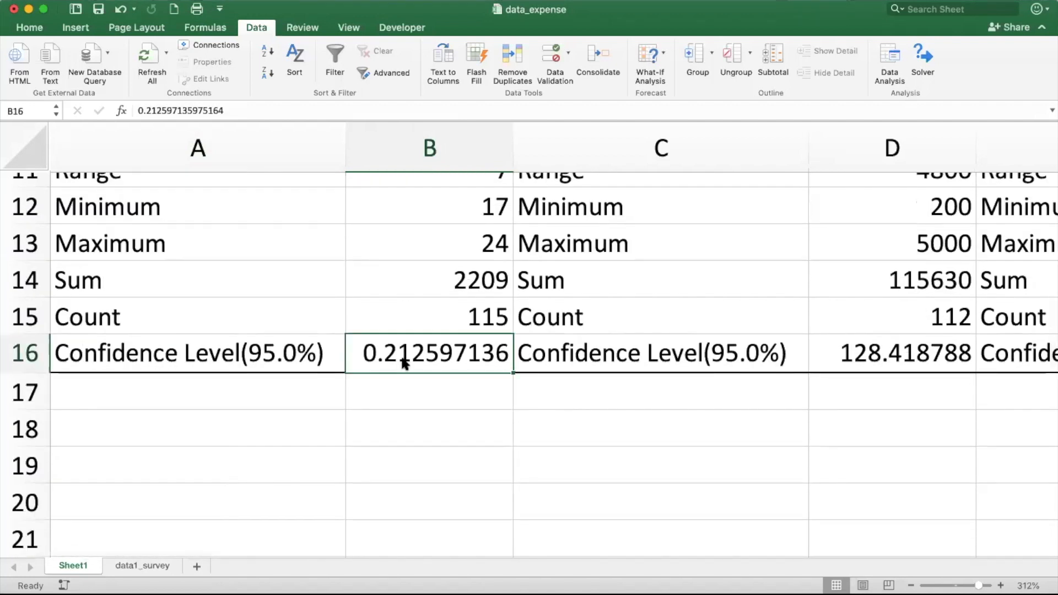
{"action": "scroll", "coordinate": [404, 362], "scroll_direction": "up", "scroll_amount": 10}
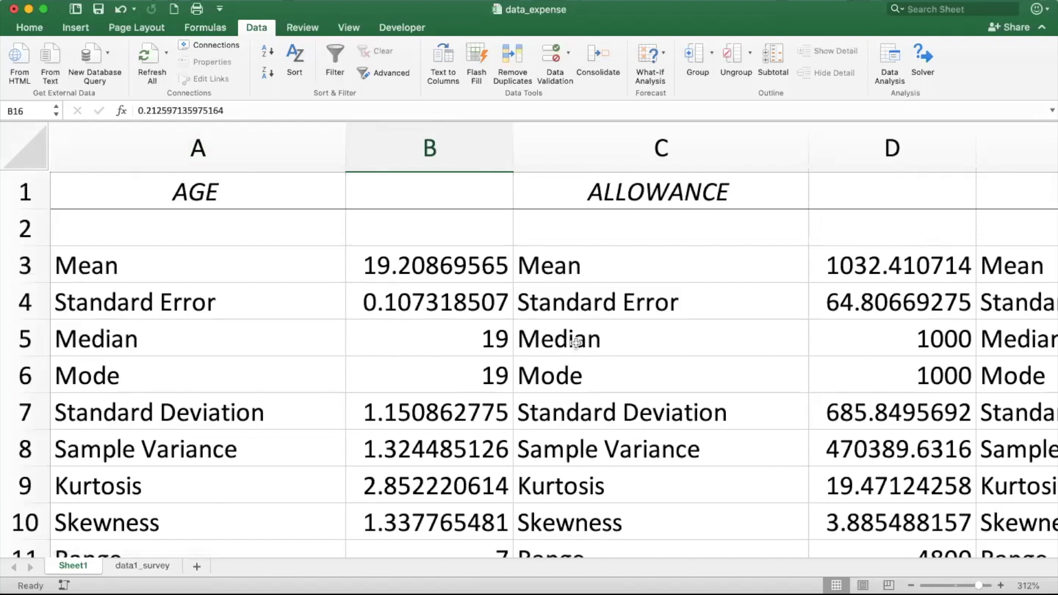
- Examine the ALLOWANCE statistics from the mean in D3 down to the 95% confidence level in row 16
{"action": "left_click", "coordinate": [667, 204]}
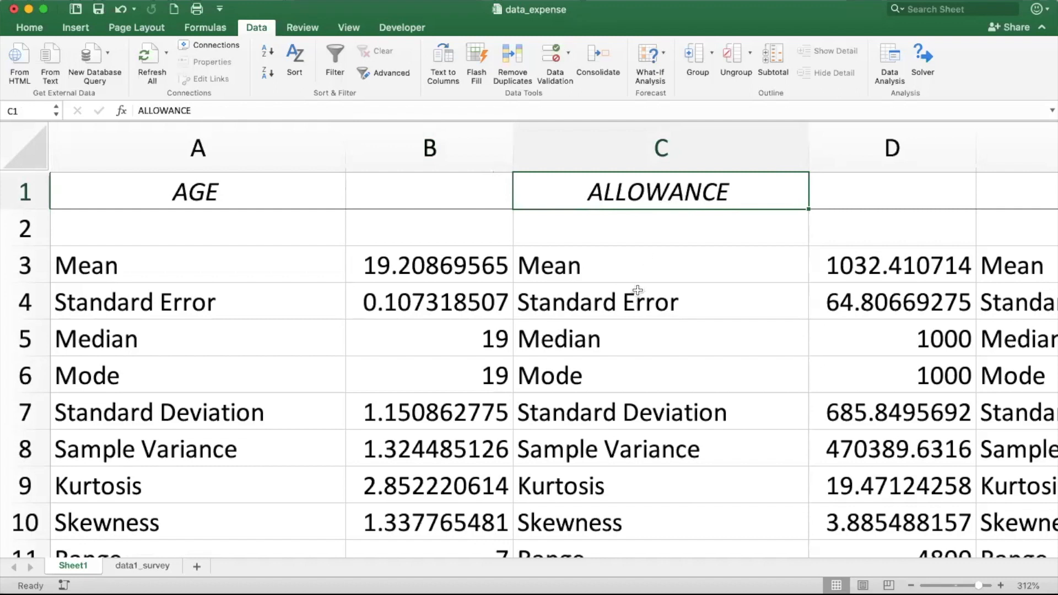
{"action": "scroll", "coordinate": [638, 290], "scroll_direction": "right", "scroll_amount": 2}
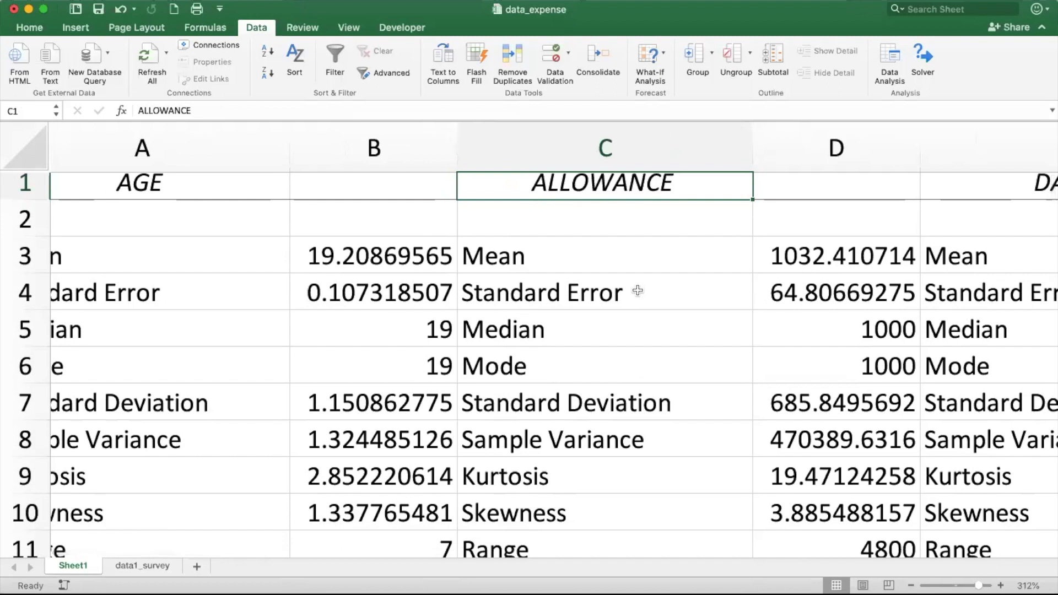
{"action": "left_click", "coordinate": [782, 270]}
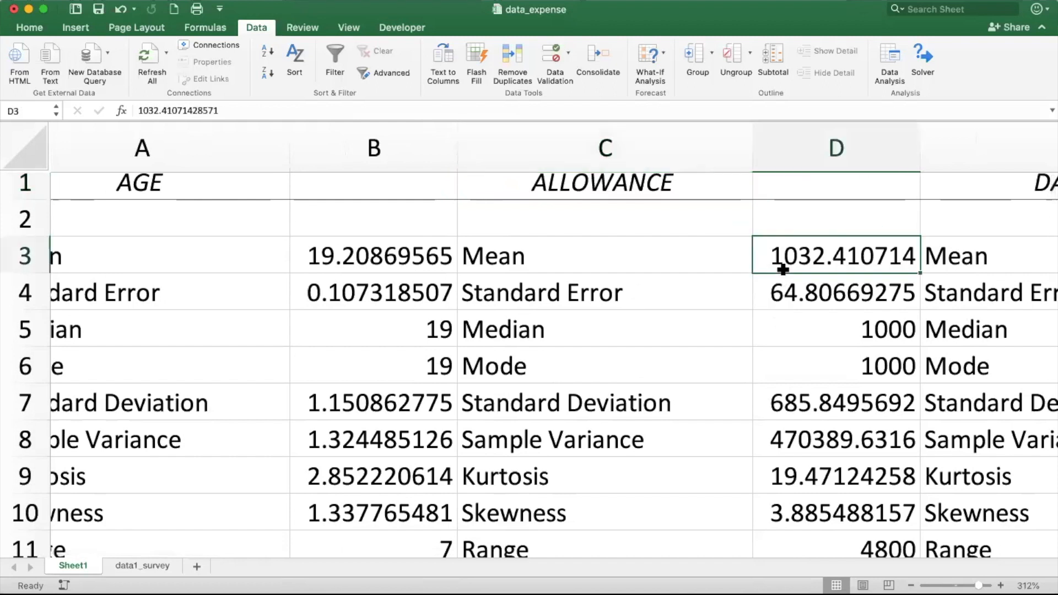
{"action": "scroll", "coordinate": [783, 270], "scroll_direction": "right", "scroll_amount": 3}
{"action": "scroll", "coordinate": [783, 269], "scroll_direction": "down", "scroll_amount": 1}
{"action": "scroll", "coordinate": [782, 270], "scroll_direction": "down", "scroll_amount": 1}
{"action": "scroll", "coordinate": [782, 270], "scroll_direction": "right", "scroll_amount": 1}
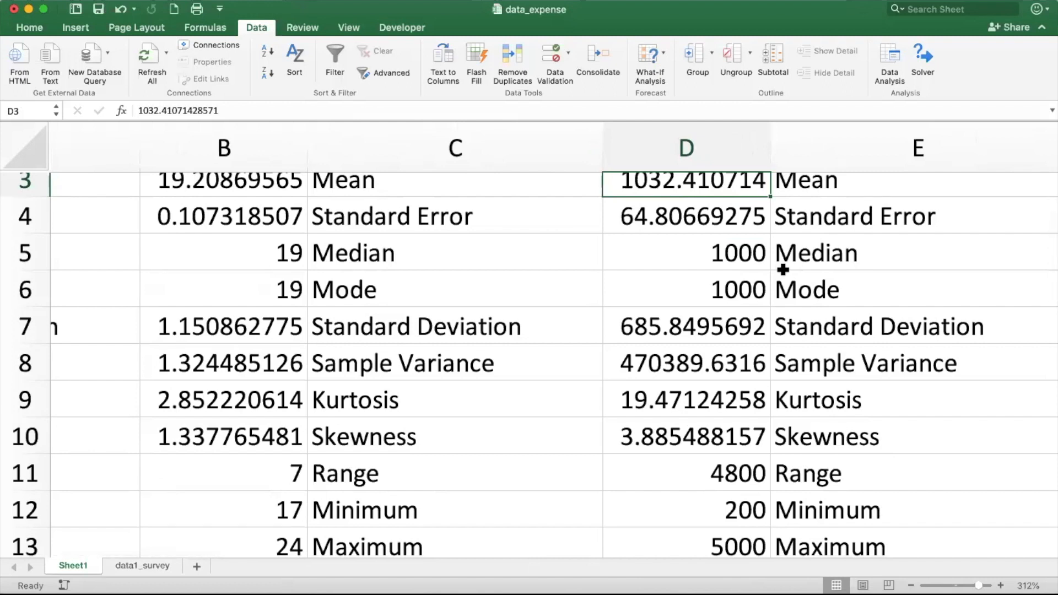
{"action": "scroll", "coordinate": [665, 274], "scroll_direction": "down", "scroll_amount": 8}
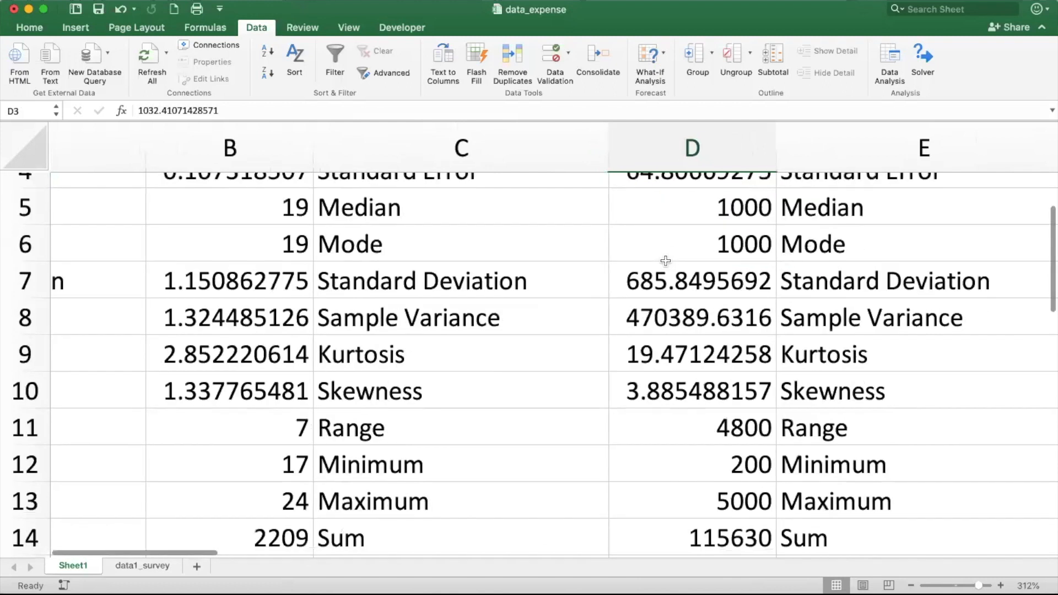
{"action": "left_click", "coordinate": [659, 380]}
- Enter the heading Confidence Interval in C18, below the ALLOWANCE statistics
{"action": "left_click", "coordinate": [426, 469]}
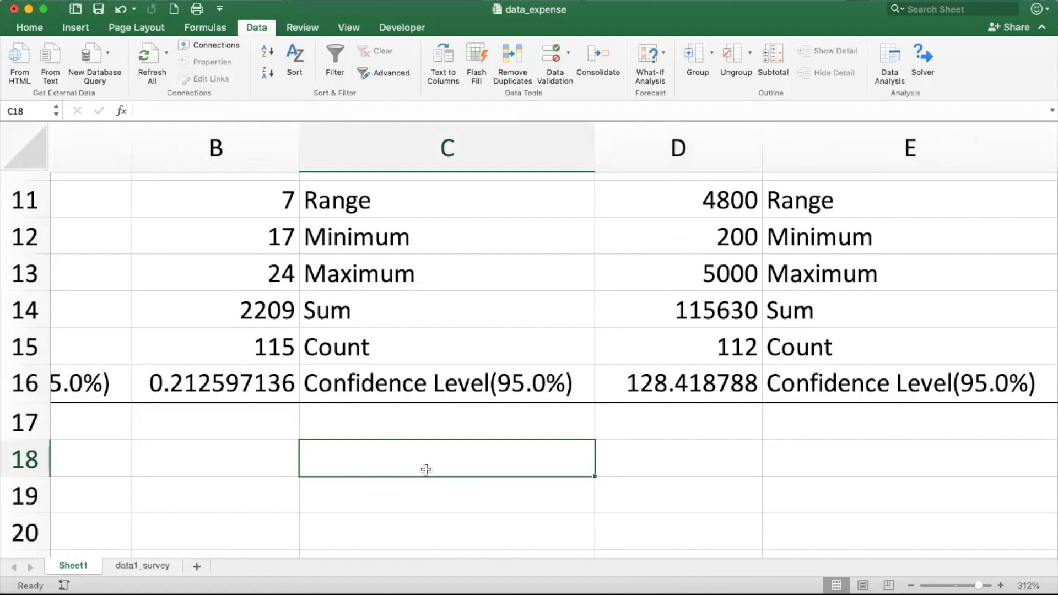
{"action": "type", "text": "Con"}
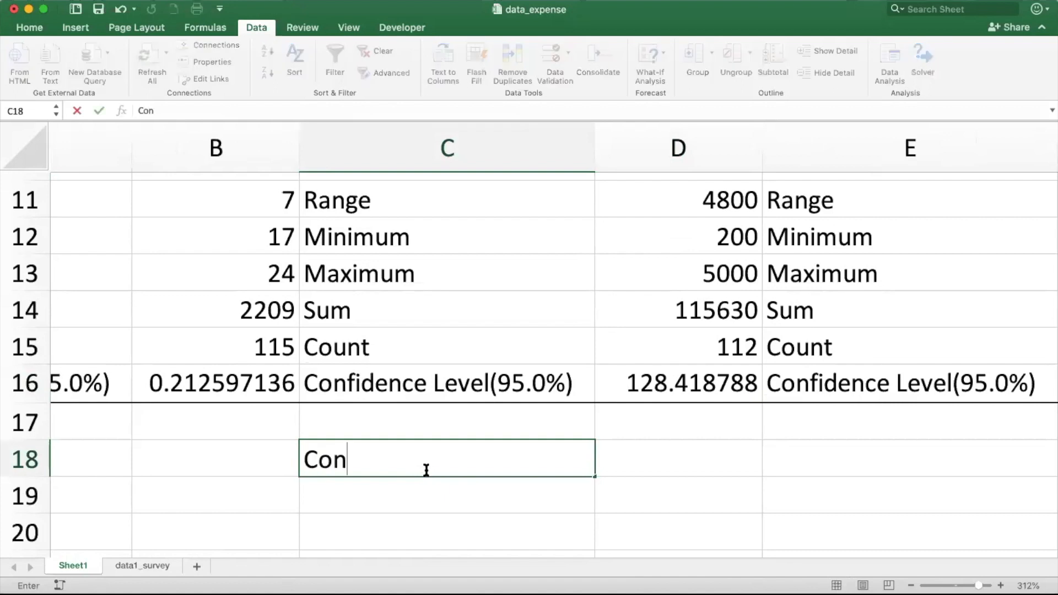
{"action": "type", "text": "fidence"}
{"action": "key", "text": "BackSpace"}
{"action": "key", "text": "BackSpace"}
{"action": "type", "text": "nce Interval"}
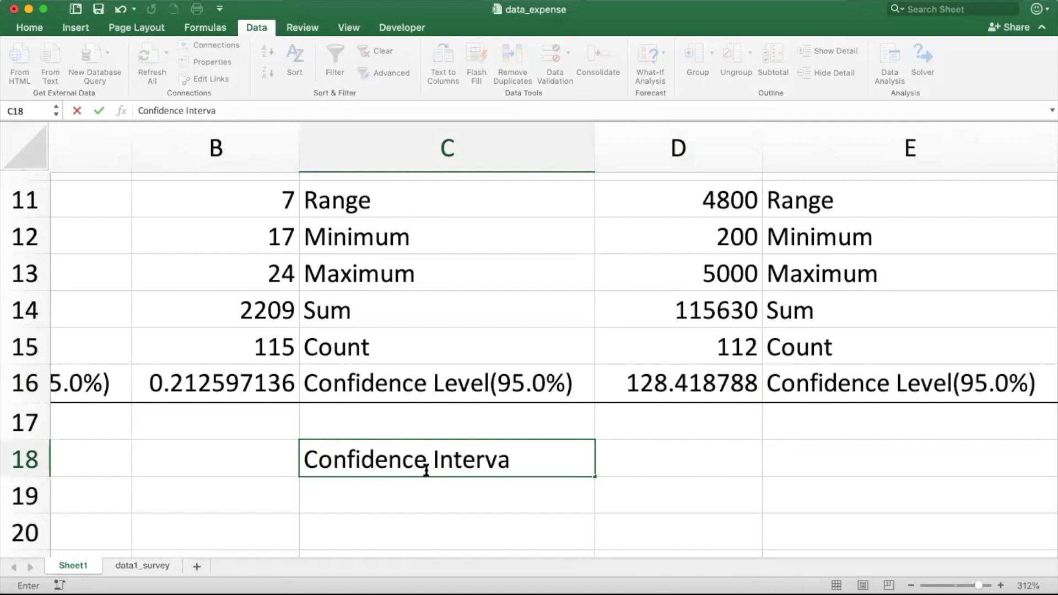
{"action": "key", "text": "Return"}
- Enter the labels Lower in C19 and Upper in C20, and select D19 beside the Lower label
{"action": "type", "text": "Loe"}
{"action": "key", "text": "BackSpace"}
{"action": "type", "text": "wer"}
{"action": "key", "text": "Return"}
{"action": "type", "text": "Upper"}
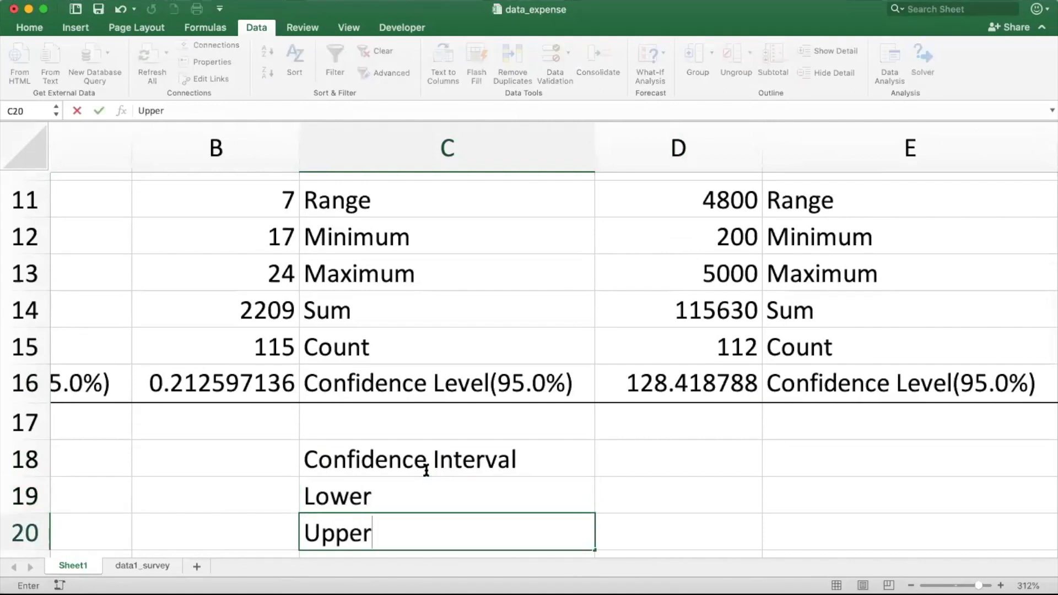
{"action": "key", "text": "Tab"}
{"action": "key", "text": "Up"}
{"action": "key", "text": "Up"}
{"action": "key", "text": "Down"}
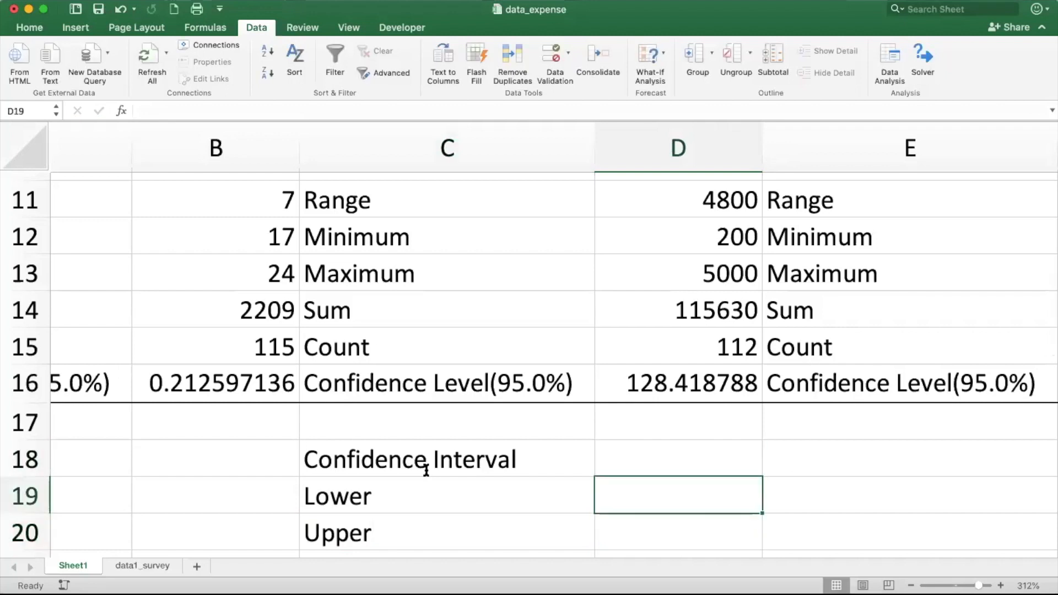
- Calculate the lower confidence bound for ALLOWANCE in D19 with the formula =D3-D16, subtracting the confidence level from the mean
{"action": "type", "text": "="}
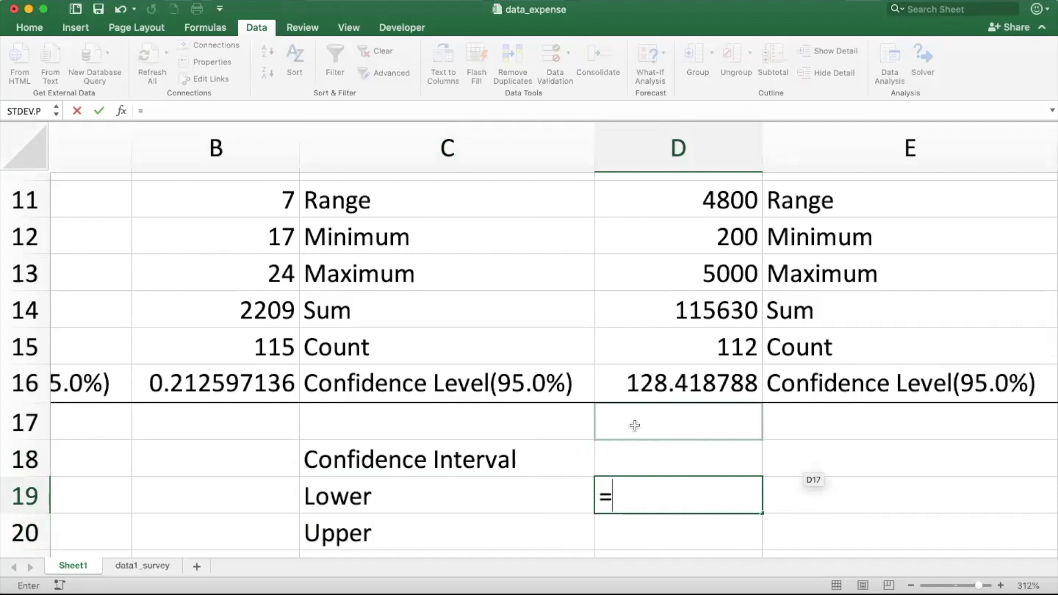
{"action": "scroll", "coordinate": [634, 425], "scroll_direction": "up", "scroll_amount": 5}
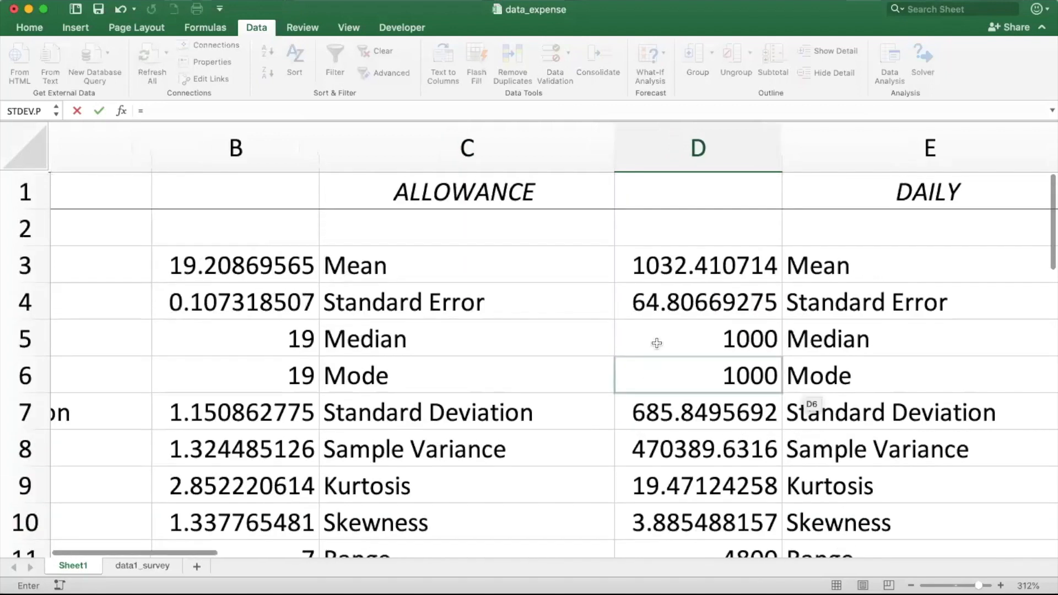
{"action": "left_click", "coordinate": [657, 275]}
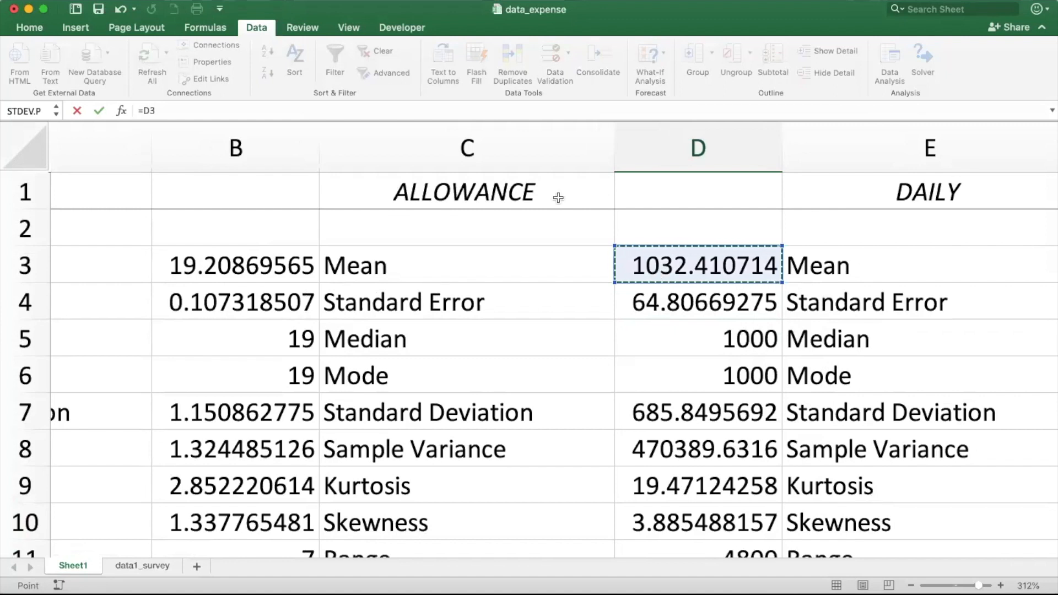
{"action": "left_click", "coordinate": [390, 110]}
{"action": "type", "text": "-"}
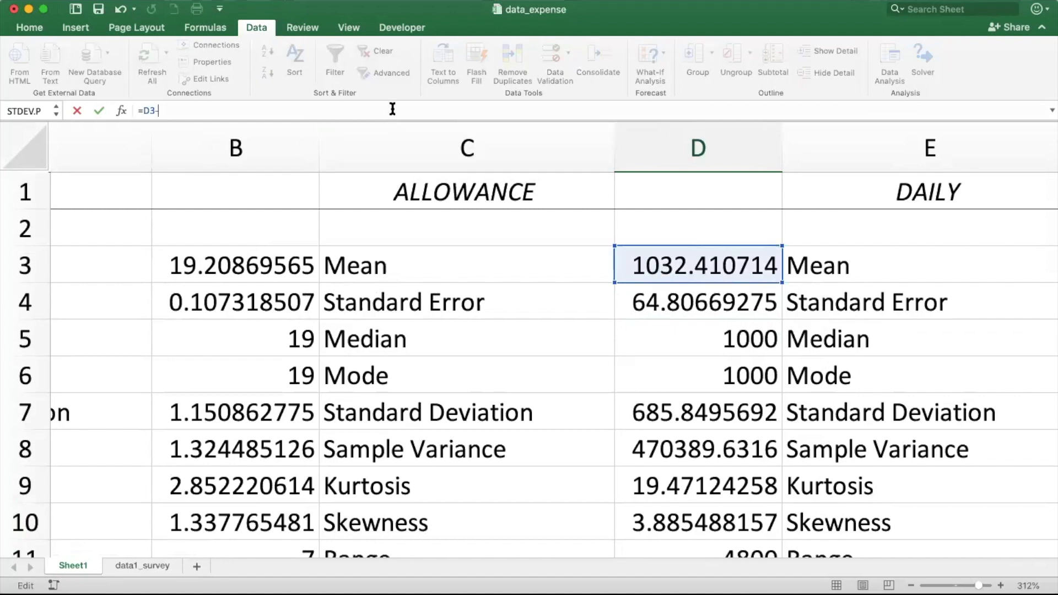
{"action": "scroll", "coordinate": [682, 380], "scroll_direction": "down", "scroll_amount": 8}
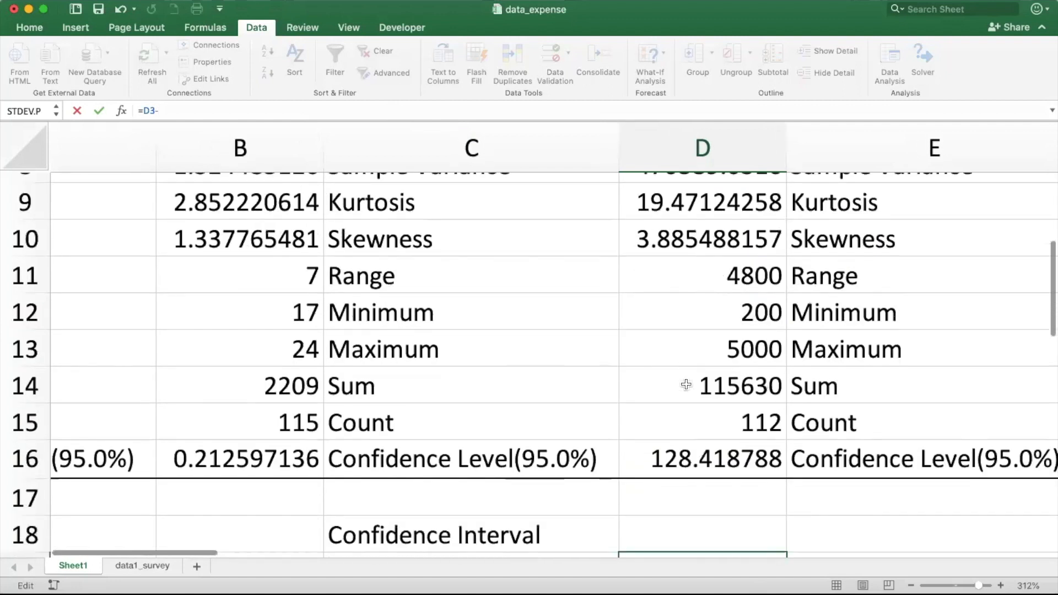
{"action": "left_click", "coordinate": [690, 452]}
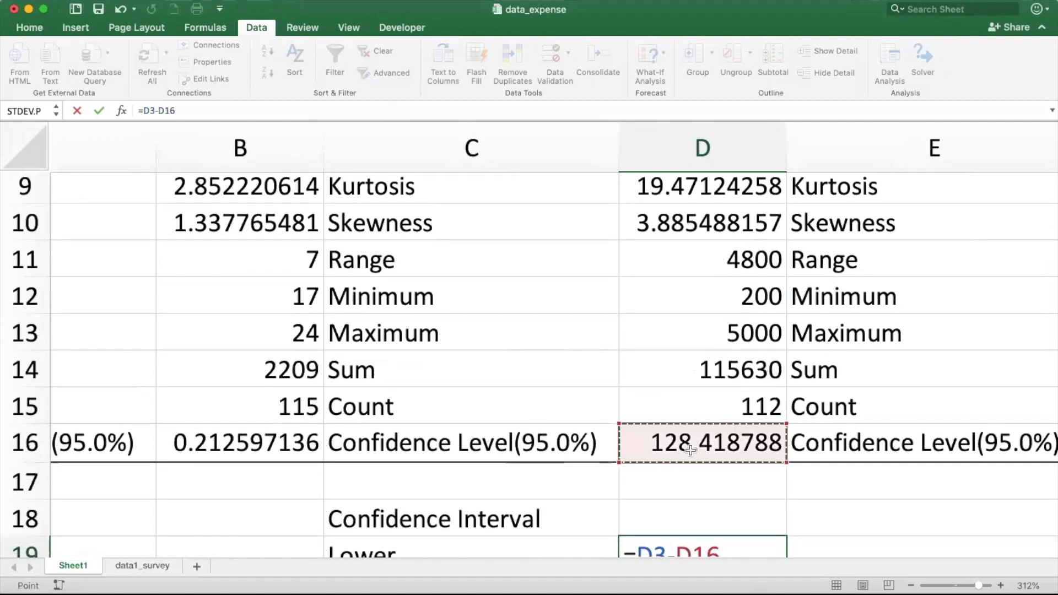
{"action": "key", "text": "Return"}
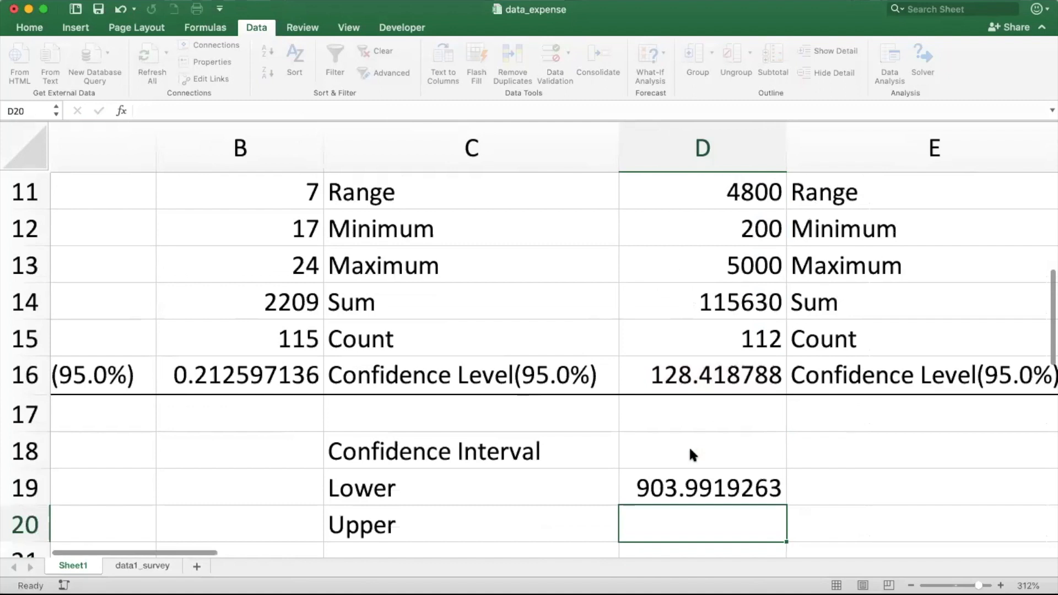
- Calculate the upper confidence bound for ALLOWANCE in D20 with the formula =D3+D16, adding the confidence level to the mean
{"action": "type", "text": "="}
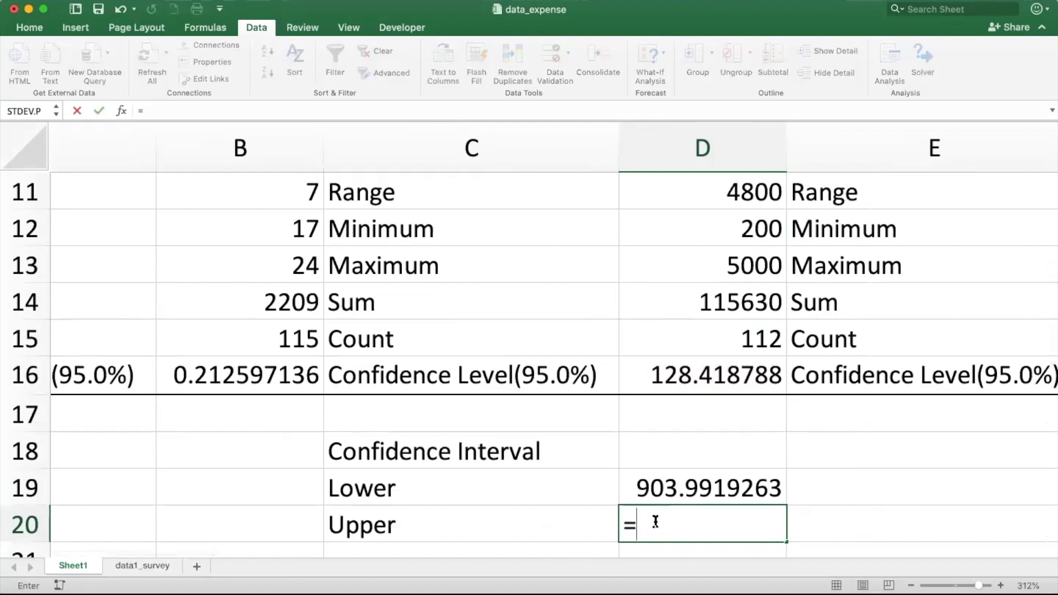
{"action": "key", "text": "Up"}
{"action": "key", "text": "Up"}
{"action": "key", "text": "Up"}
{"action": "key", "text": "Up"}
{"action": "key", "text": "Up"}
{"action": "key", "text": "Up"}
{"action": "key", "text": "Up"}
{"action": "key", "text": "Up"}
{"action": "key", "text": "Up"}
{"action": "key", "text": "Up"}
{"action": "key", "text": "Up"}
{"action": "key", "text": "Up"}
{"action": "key", "text": "Up"}
{"action": "key", "text": "Up"}
{"action": "key", "text": "Up"}
{"action": "key", "text": "Up"}
{"action": "key", "text": "Up"}
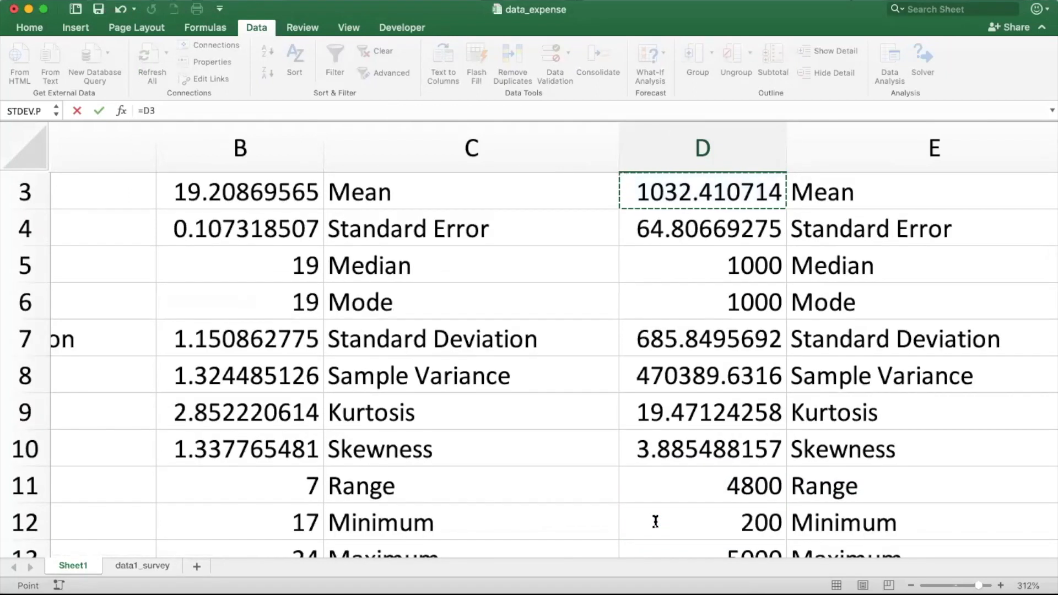
{"action": "type", "text": "+"}
{"action": "scroll", "coordinate": [720, 489], "scroll_direction": "down", "scroll_amount": 10}
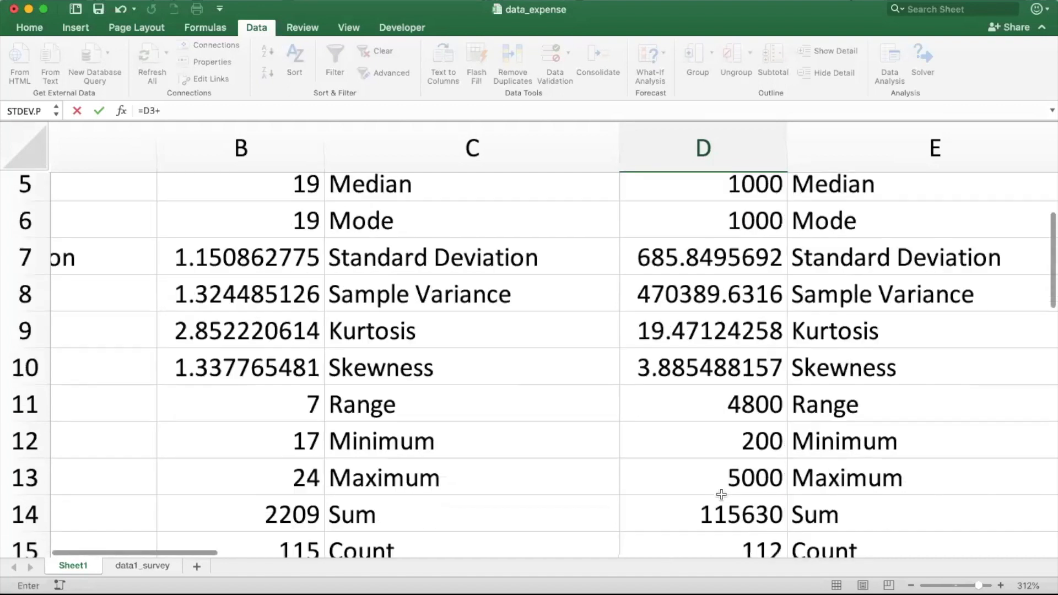
{"action": "scroll", "coordinate": [721, 494], "scroll_direction": "up", "scroll_amount": 10}
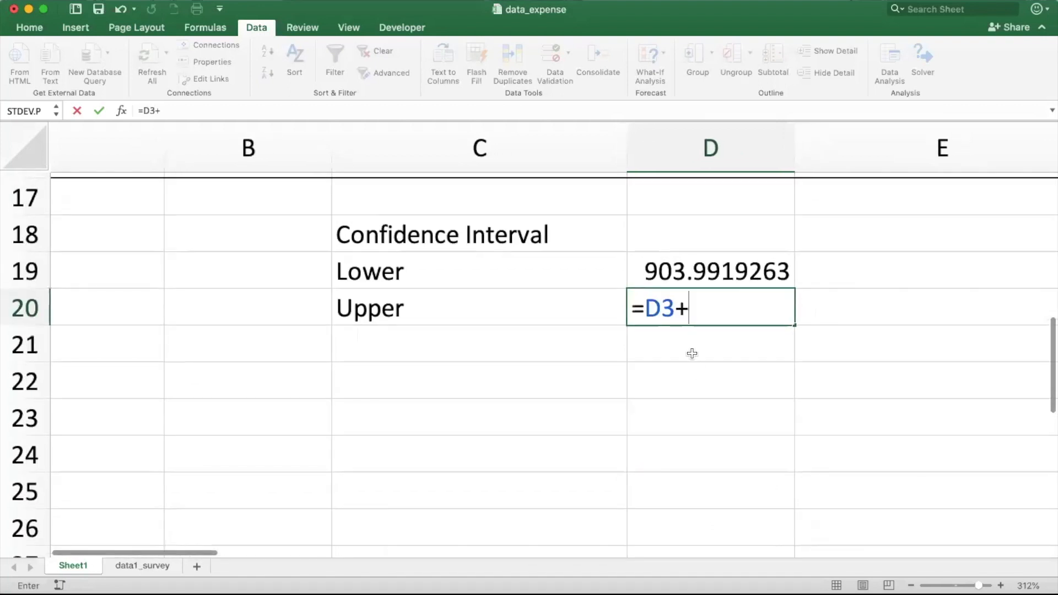
{"action": "scroll", "coordinate": [686, 273], "scroll_direction": "up", "scroll_amount": 3}
{"action": "left_click", "coordinate": [687, 258]}
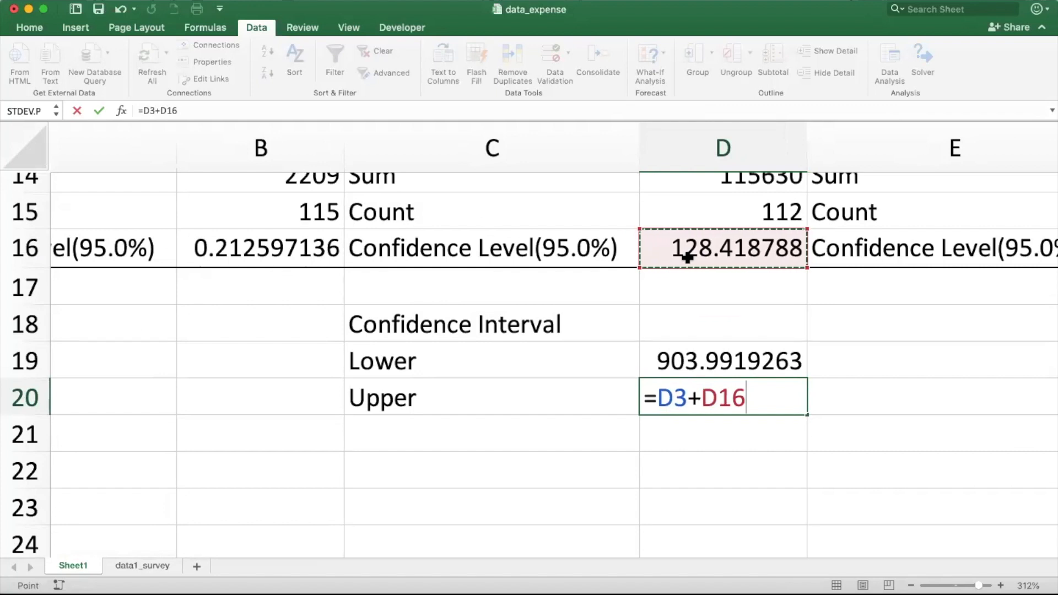
{"action": "key", "text": "Return"}
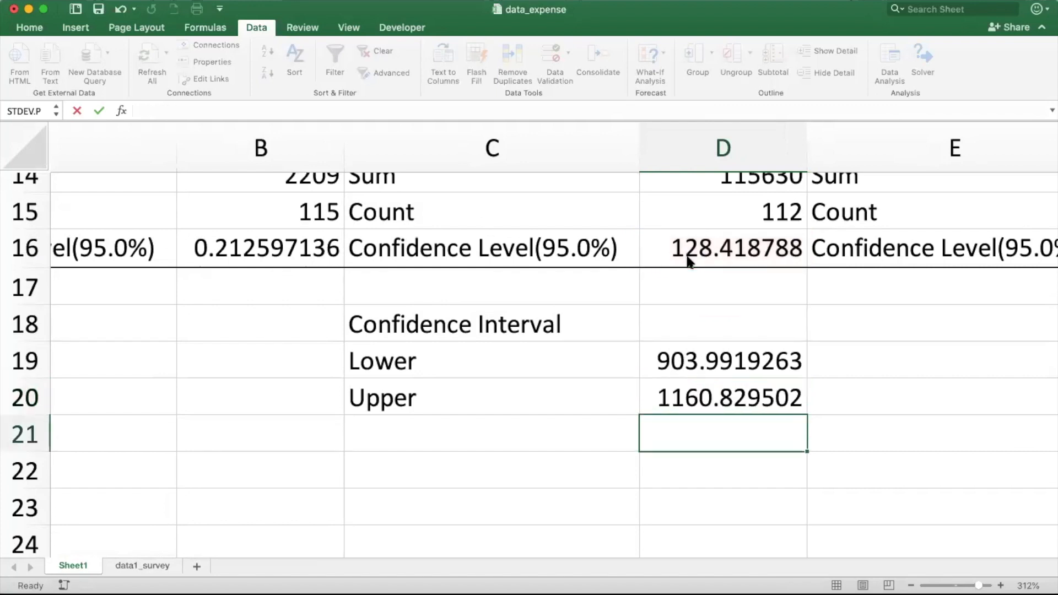
- Examine the ALLOWANCE interval bounds in D19 and D20 together with the AGE and ALLOWANCE statistics above them
{"action": "scroll", "coordinate": [687, 369], "scroll_direction": "up", "scroll_amount": 2}
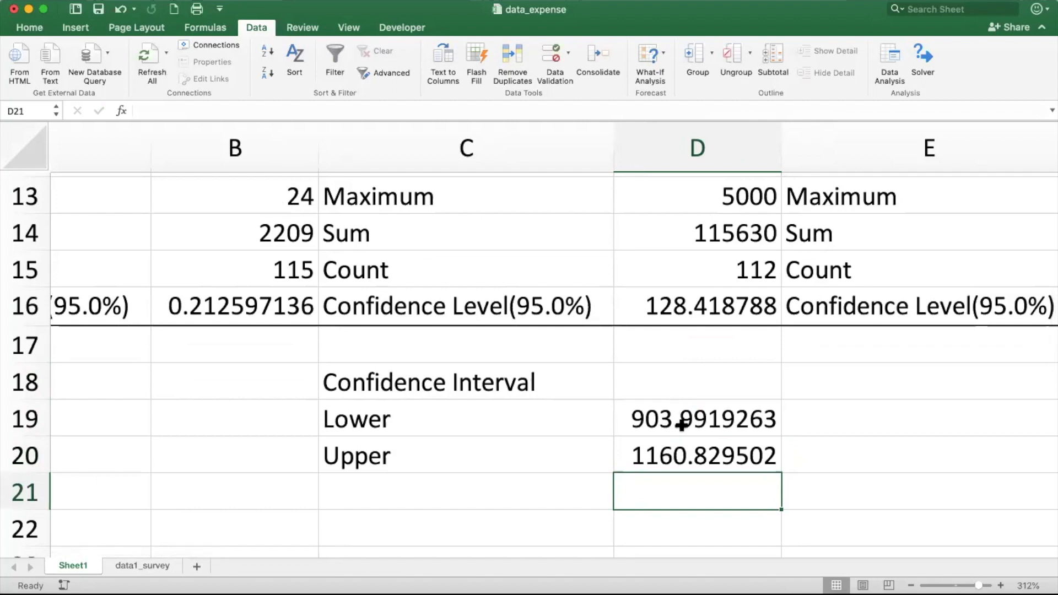
{"action": "scroll", "coordinate": [681, 424], "scroll_direction": "up", "scroll_amount": 3}
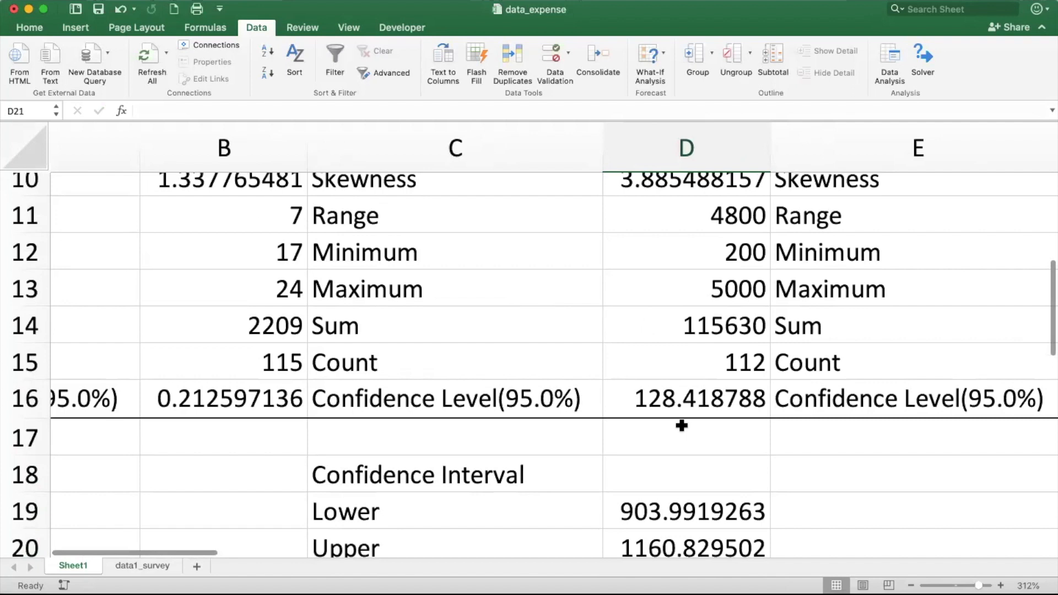
{"action": "scroll", "coordinate": [681, 424], "scroll_direction": "down", "scroll_amount": 1}
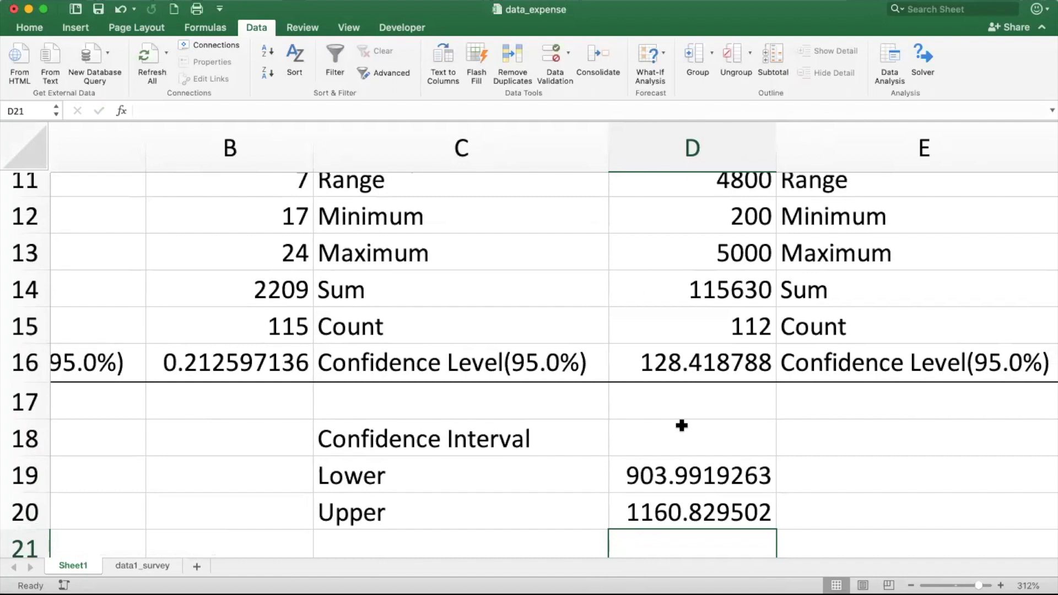
{"action": "left_click", "coordinate": [669, 475]}
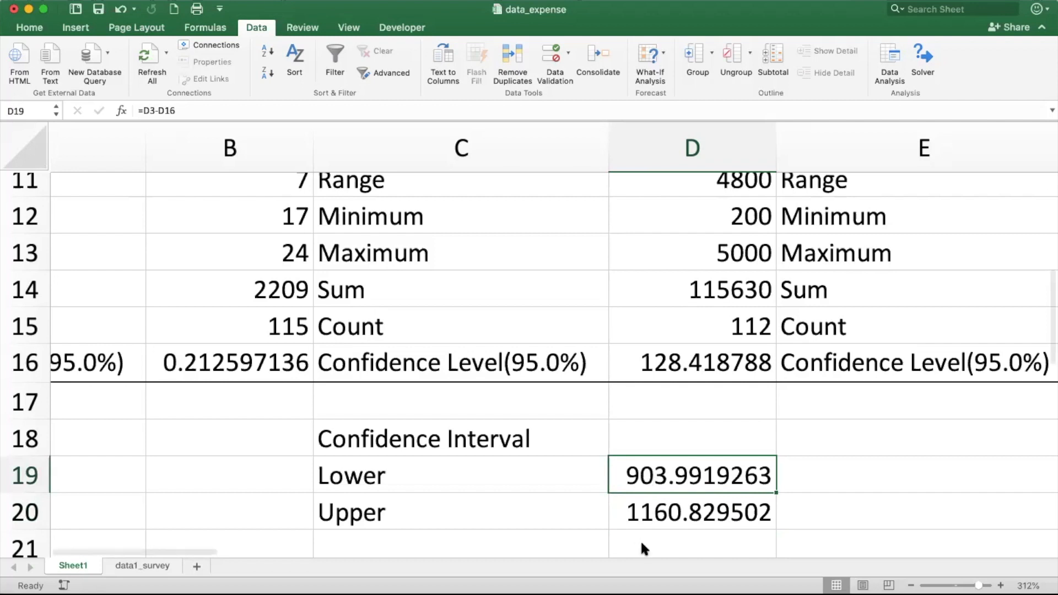
{"action": "scroll", "coordinate": [646, 500], "scroll_direction": "up", "scroll_amount": 3}
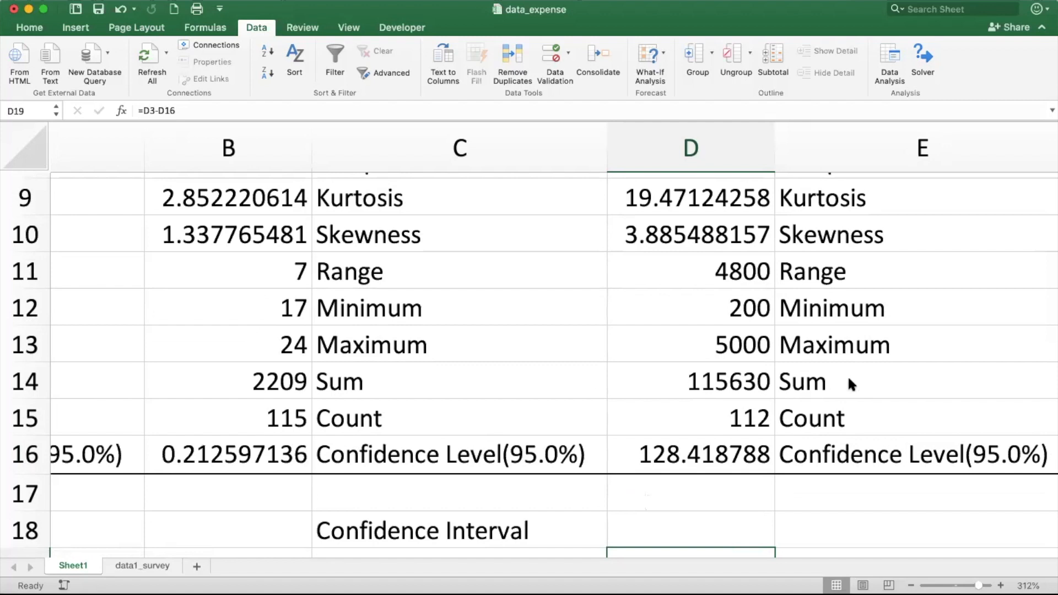
{"action": "scroll", "coordinate": [419, 375], "scroll_direction": "left", "scroll_amount": 2}
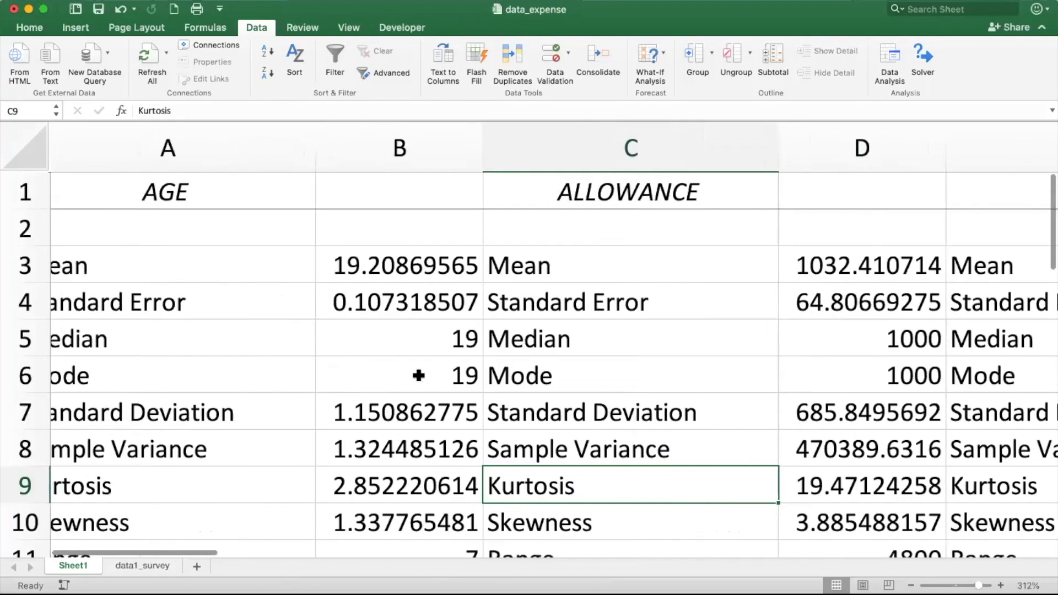
{"action": "scroll", "coordinate": [419, 375], "scroll_direction": "left", "scroll_amount": 2}
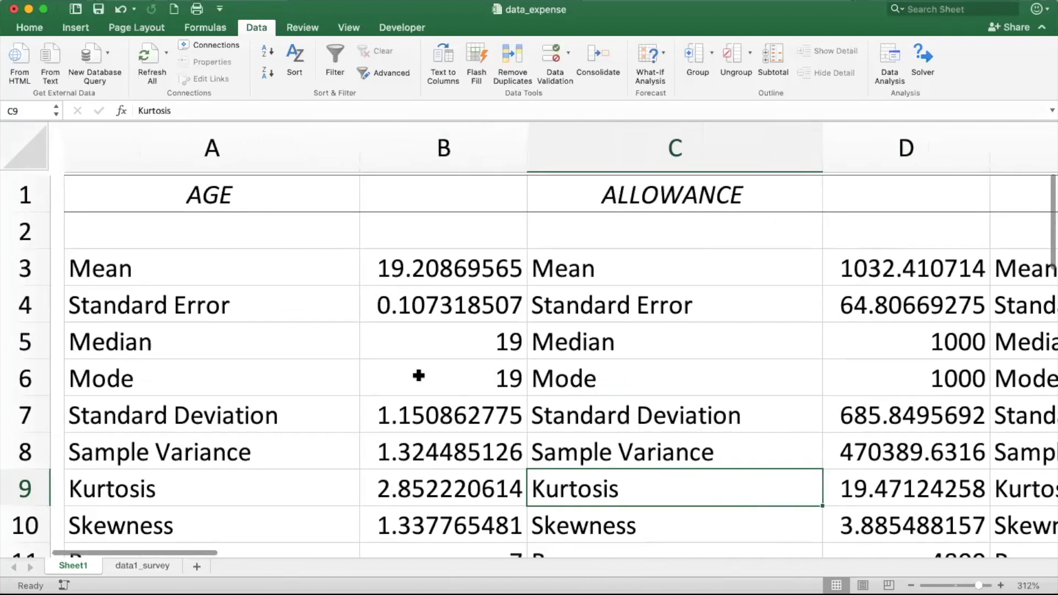
- Go to the data1_survey sheet and examine the category entries in the LODGING column near the start of the data
{"action": "left_click", "coordinate": [142, 564]}
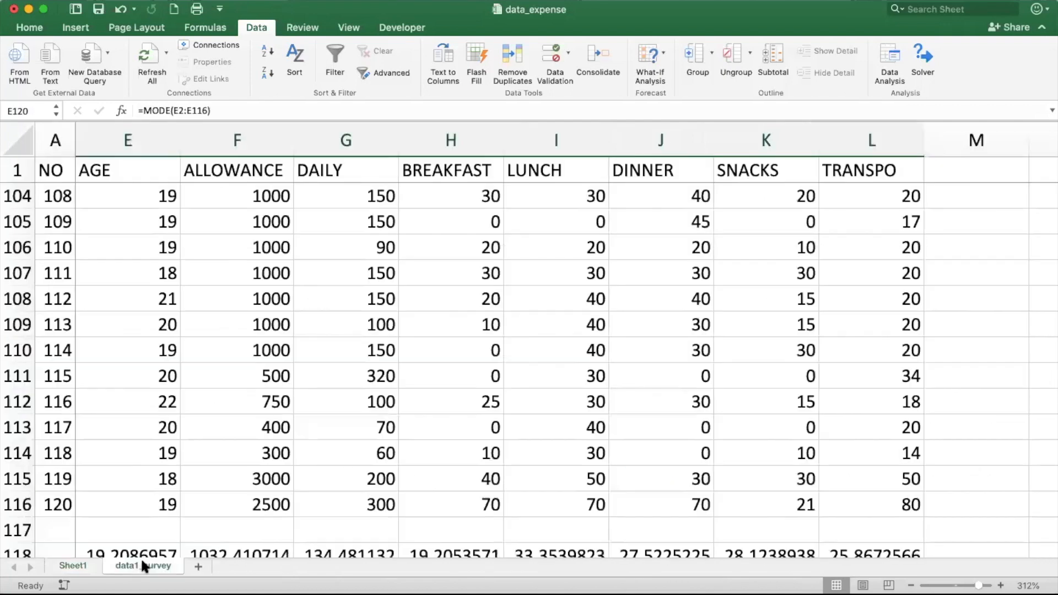
{"action": "scroll", "coordinate": [276, 390], "scroll_direction": "up", "scroll_amount": 5}
{"action": "scroll", "coordinate": [276, 390], "scroll_direction": "up", "scroll_amount": 20}
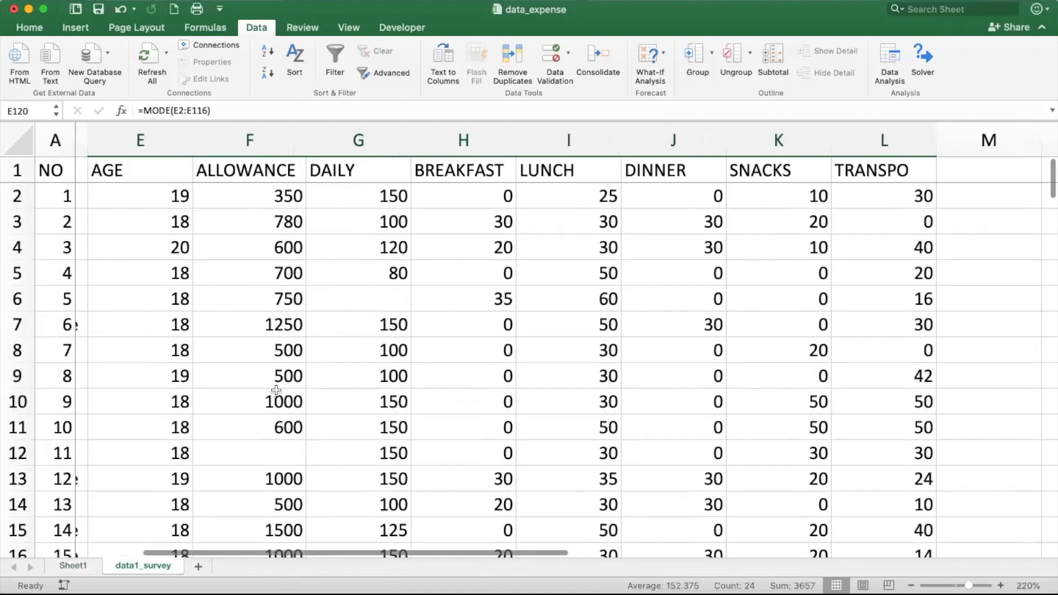
{"action": "scroll", "coordinate": [276, 390], "scroll_direction": "left", "scroll_amount": 6}
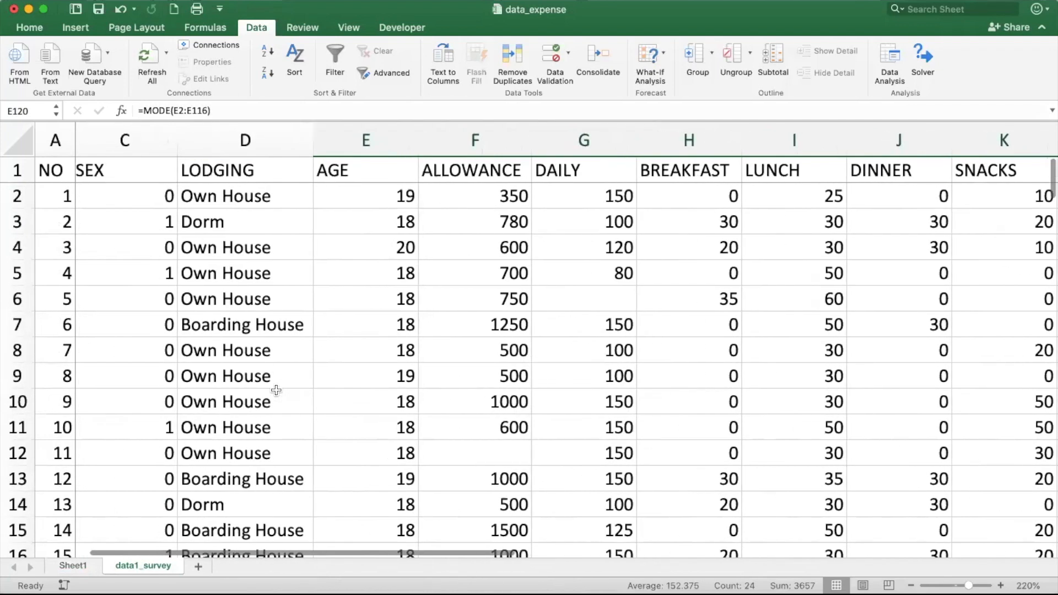
{"action": "scroll", "coordinate": [276, 390], "scroll_direction": "left", "scroll_amount": 2}
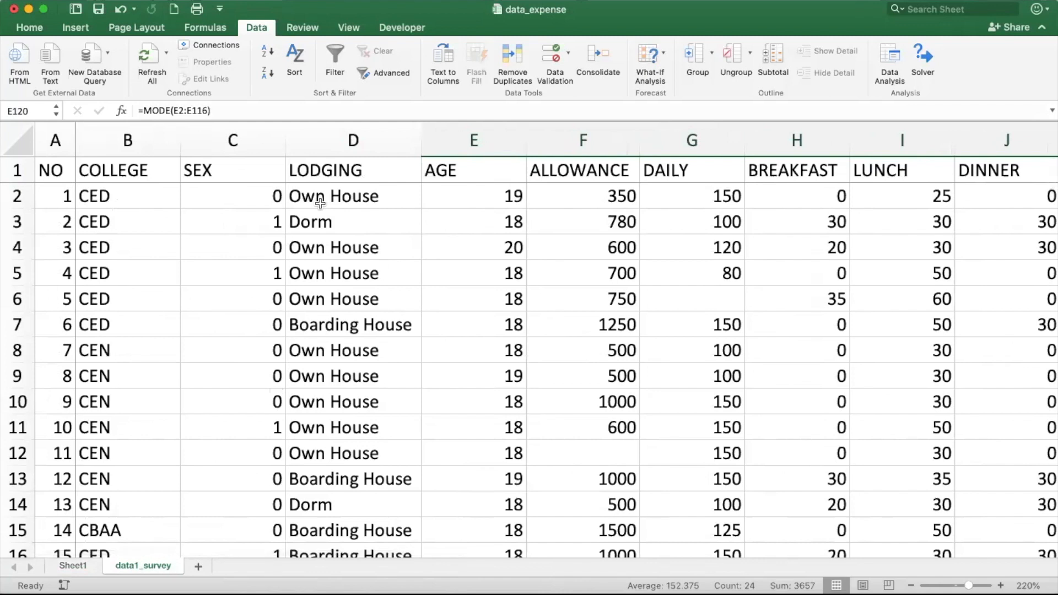
{"action": "left_click", "coordinate": [322, 229]}
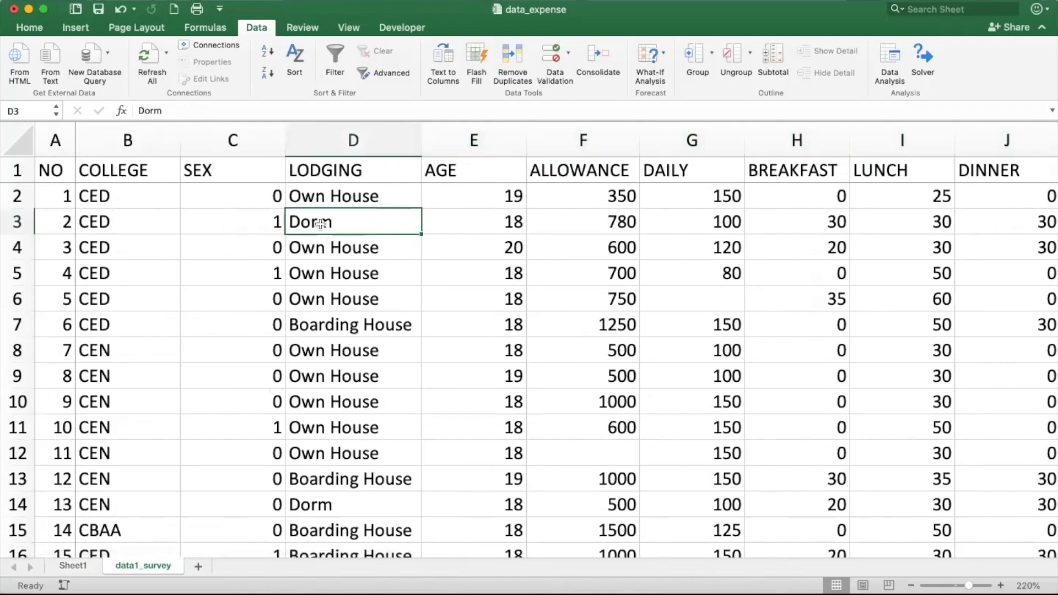
{"action": "left_click", "coordinate": [320, 324]}
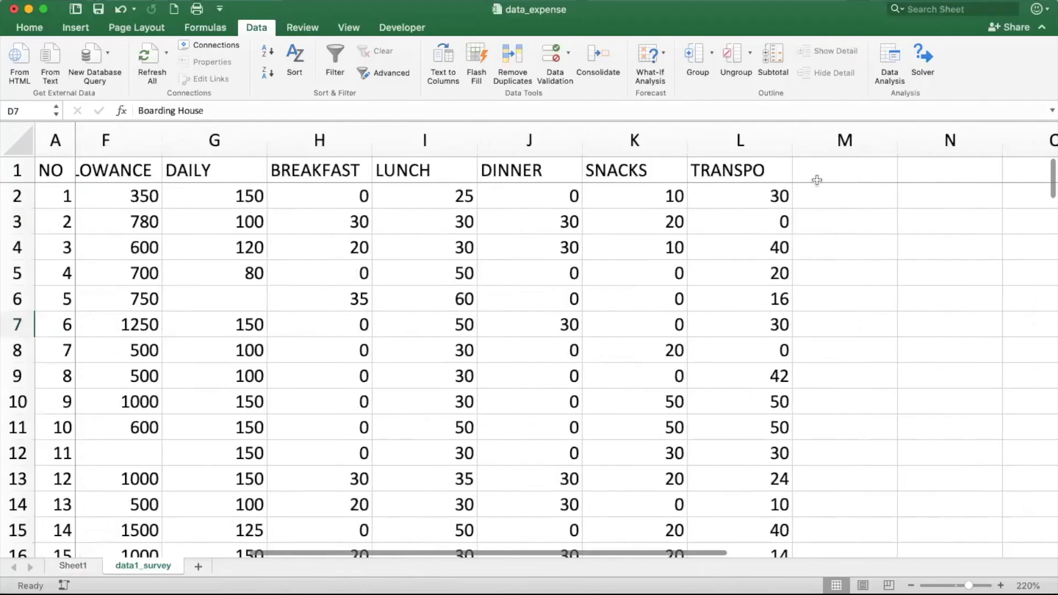
- Enter the heading Count in M1, directly after the TRANSPO column
{"action": "left_click", "coordinate": [817, 180]}
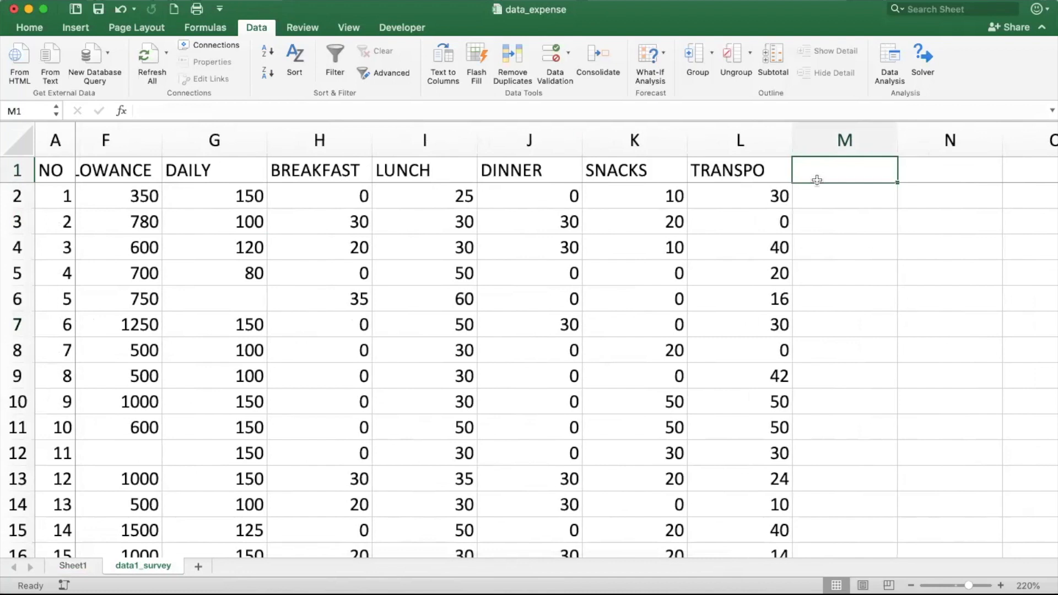
{"action": "type", "text": "Count"}
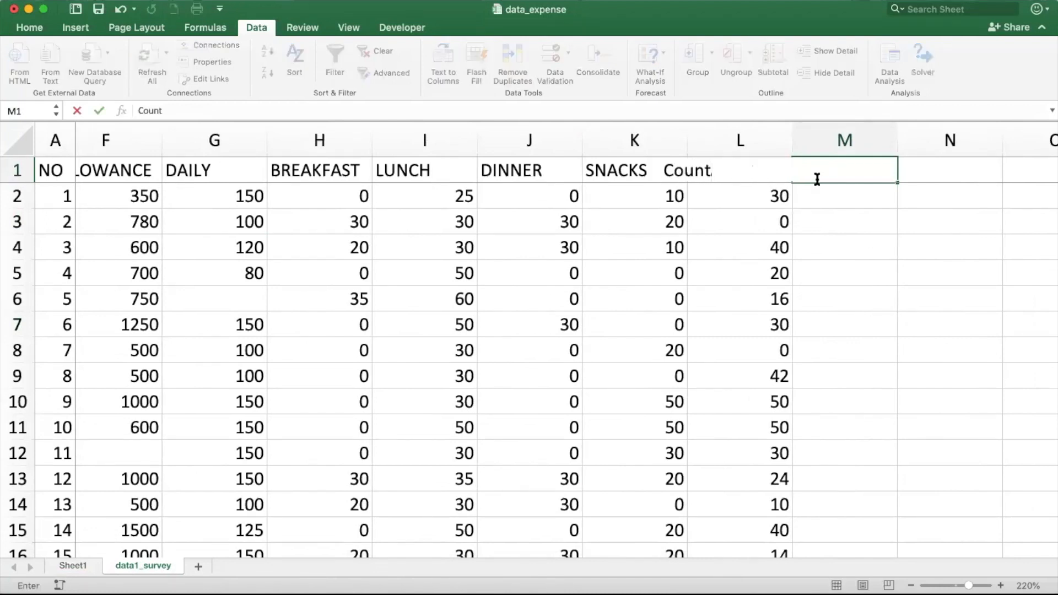
{"action": "key", "text": "Tab"}
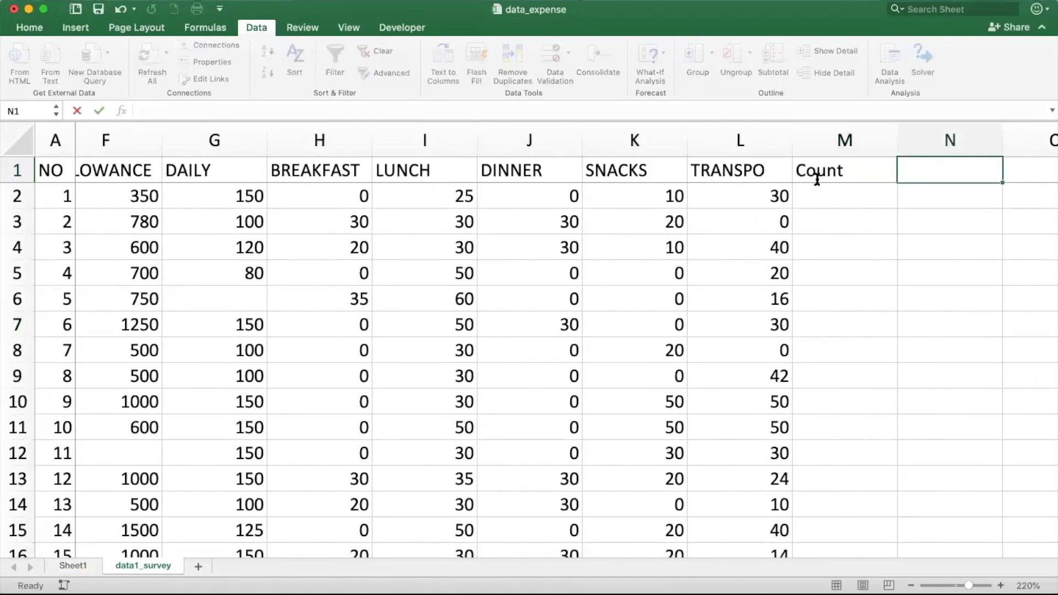
- Enter 1 in M2 and fill it down the Count column for every survey record
{"action": "left_click", "coordinate": [816, 180]}
{"action": "key", "text": "Down"}
{"action": "type", "text": "1"}
{"action": "key", "text": "Return"}
{"action": "key", "text": "Up"}
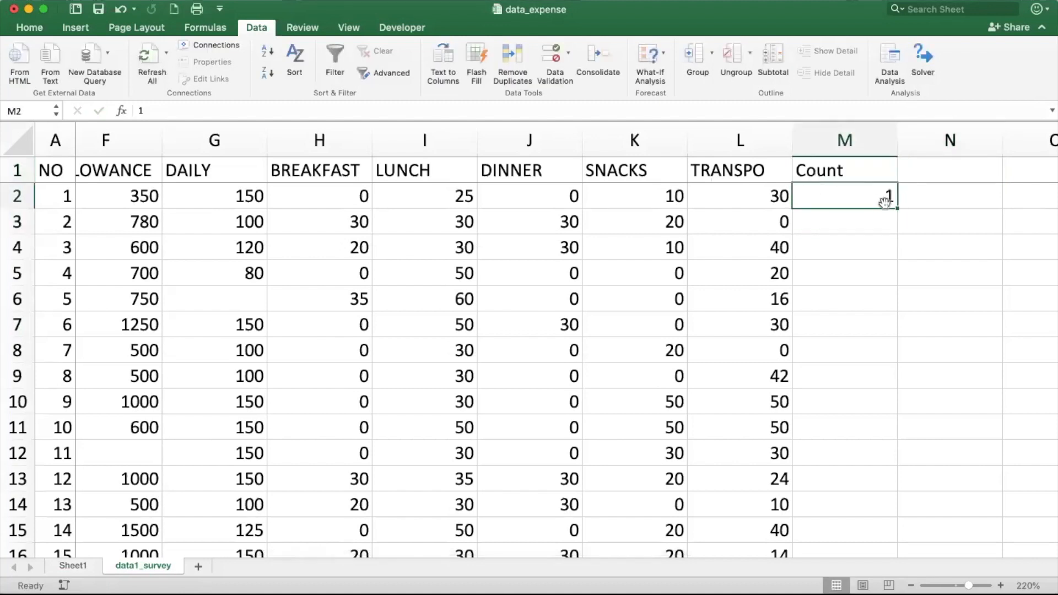
{"action": "double_click", "coordinate": [899, 209]}
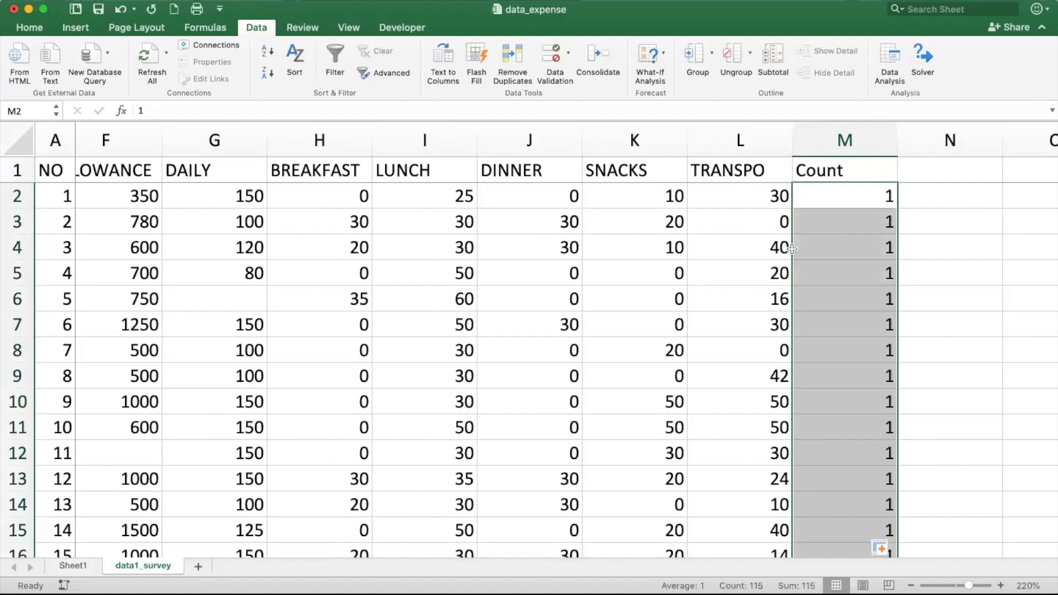
{"action": "scroll", "coordinate": [581, 295], "scroll_direction": "down", "scroll_amount": 1}
{"action": "scroll", "coordinate": [582, 295], "scroll_direction": "up", "scroll_amount": 1}
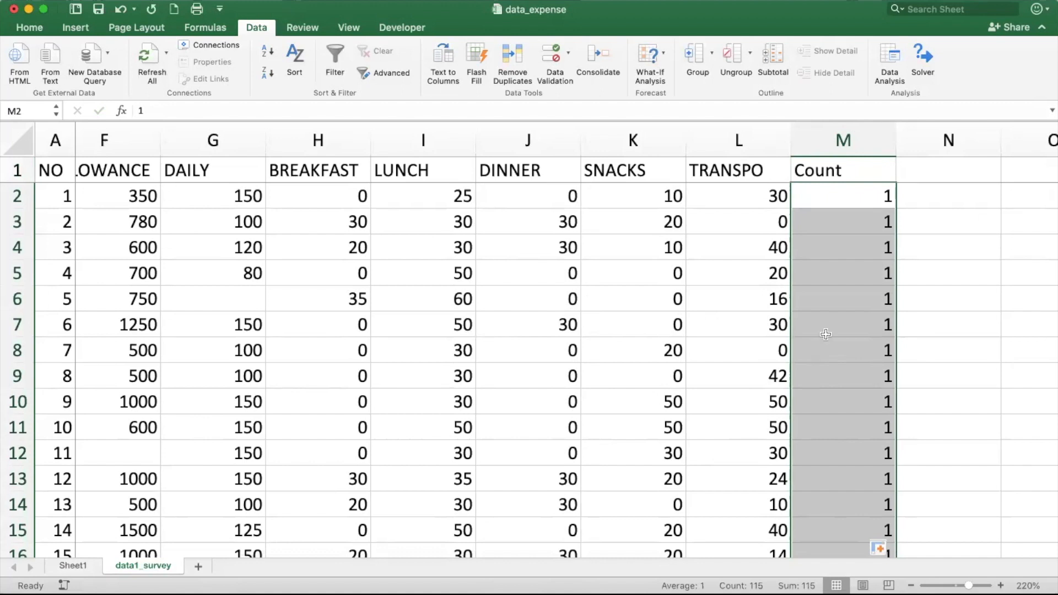
- Insert a PivotTable on a new worksheet from the survey data in data1_survey A1:M116, including the Count column
{"action": "left_click", "coordinate": [832, 173]}
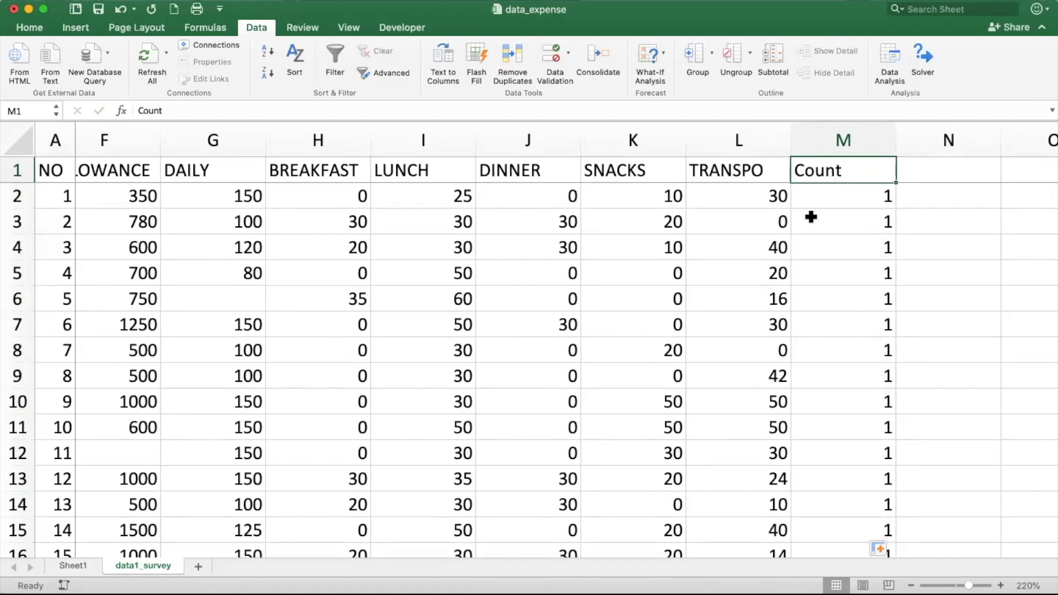
{"action": "key", "text": "shift+super+Left"}
{"action": "key", "text": "shift+super+Down"}
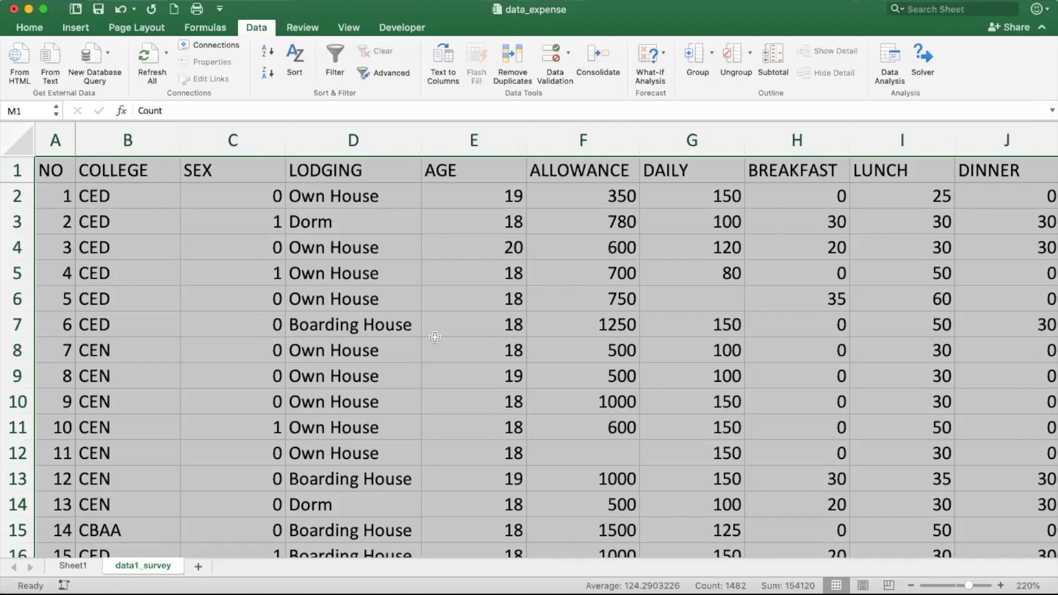
{"action": "left_click", "coordinate": [69, 24]}
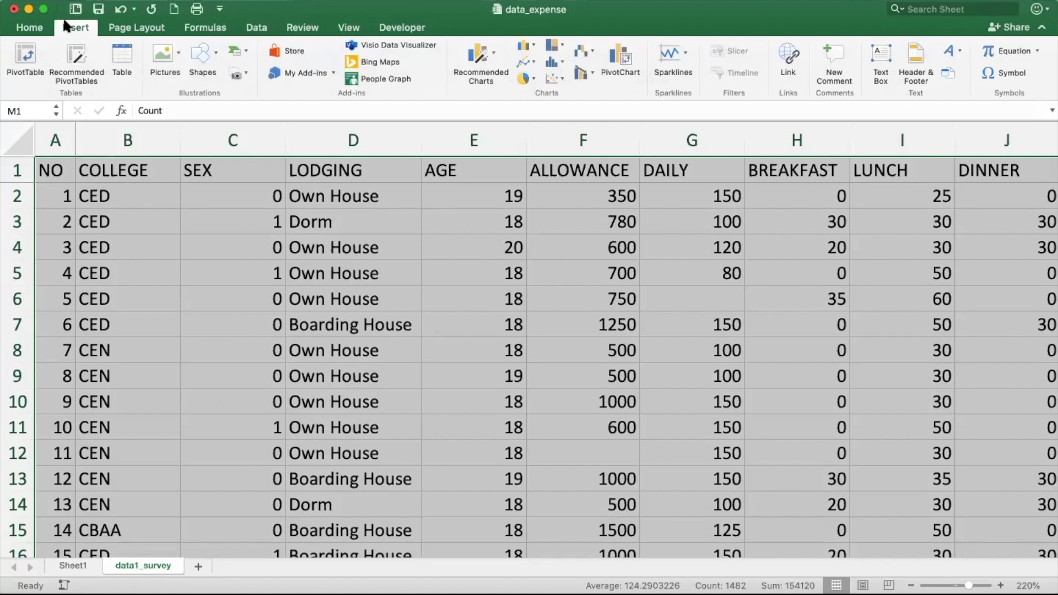
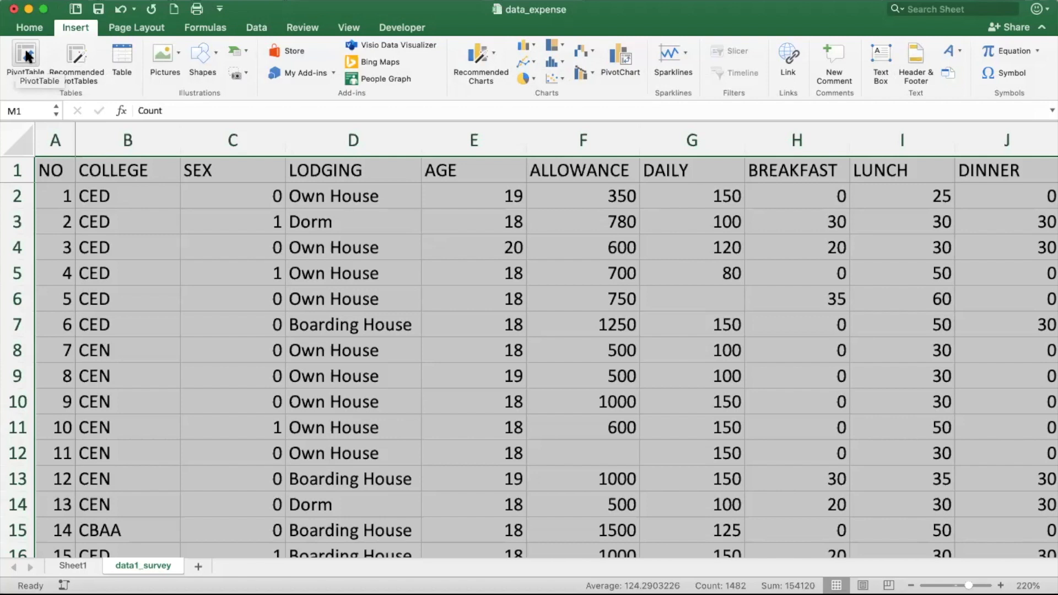
{"action": "left_click", "coordinate": [24, 47]}
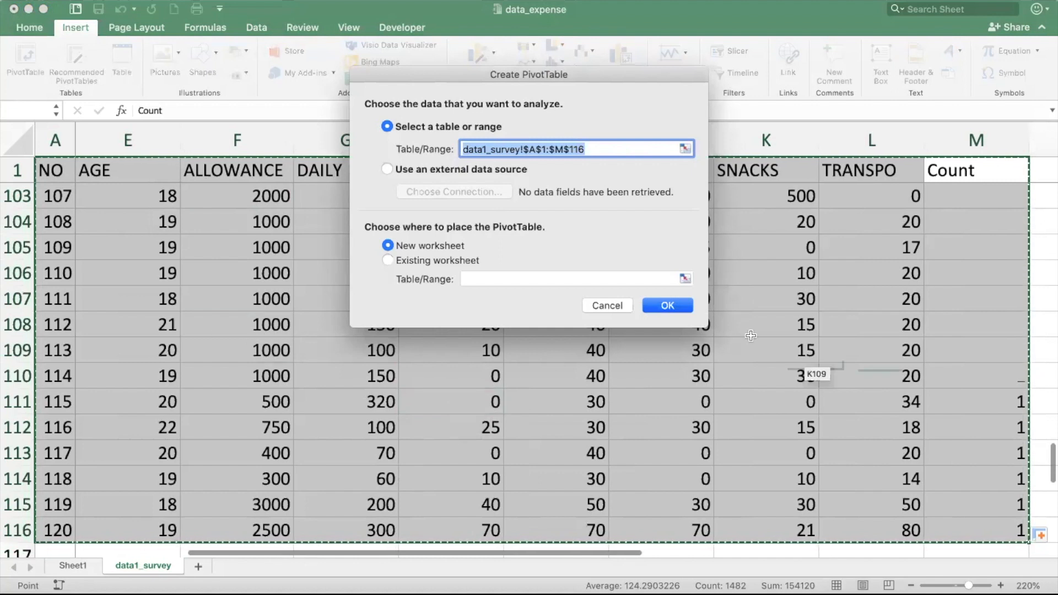
{"action": "left_click", "coordinate": [631, 306]}
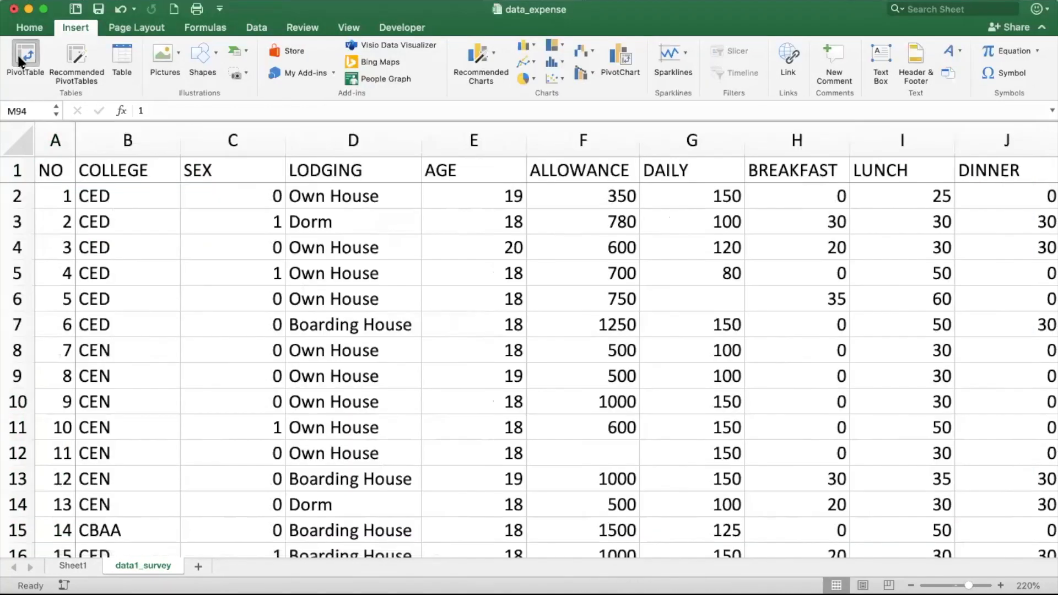
{"action": "left_click", "coordinate": [19, 58]}
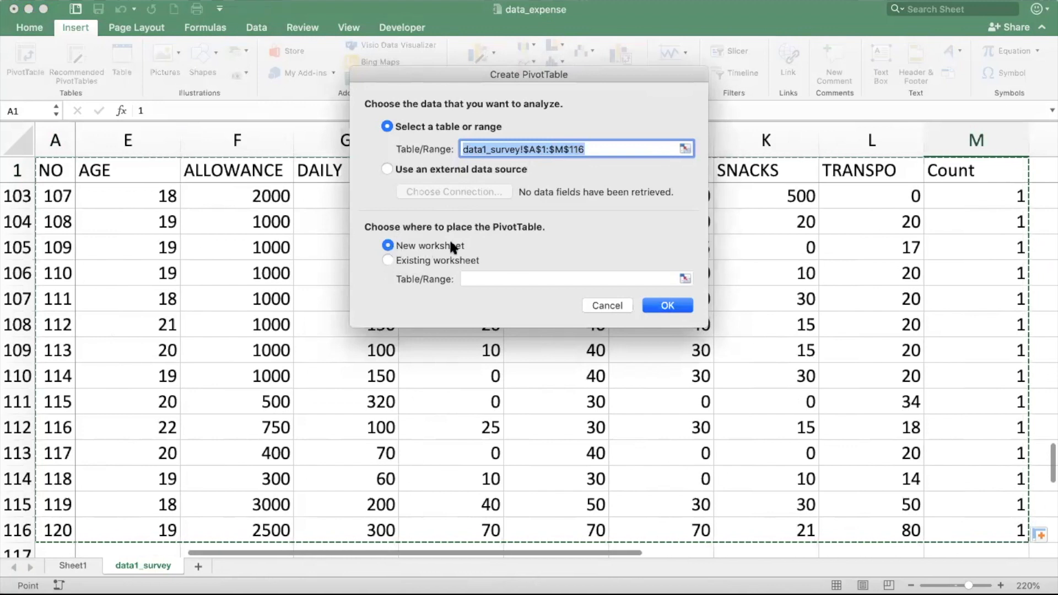
{"action": "left_click", "coordinate": [667, 306]}
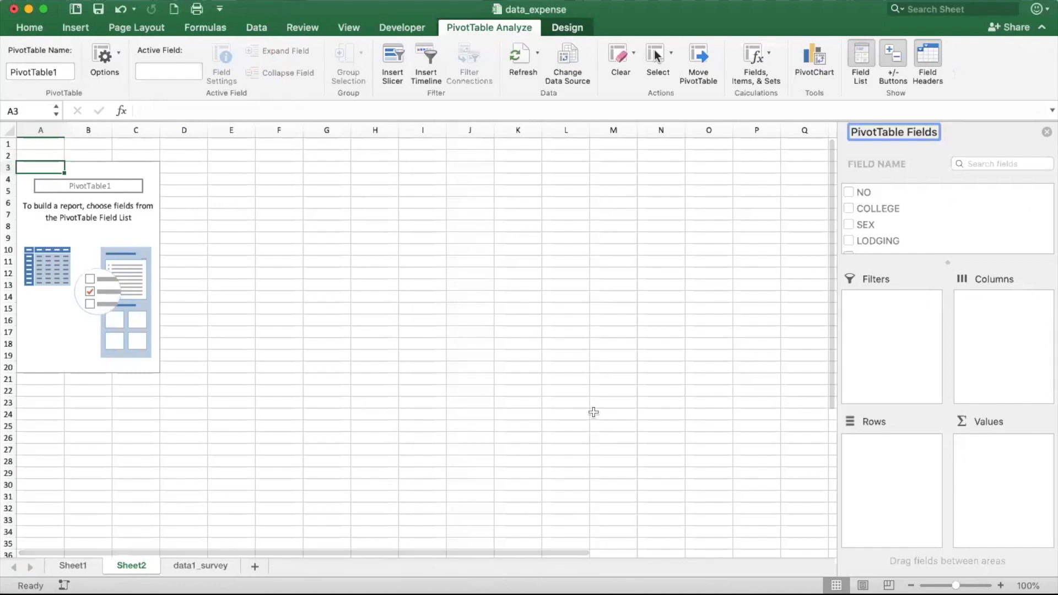
- Add the Count field to the PivotTable's Values area as Sum of Count
{"action": "scroll", "coordinate": [593, 412], "scroll_direction": "up", "scroll_amount": 3}
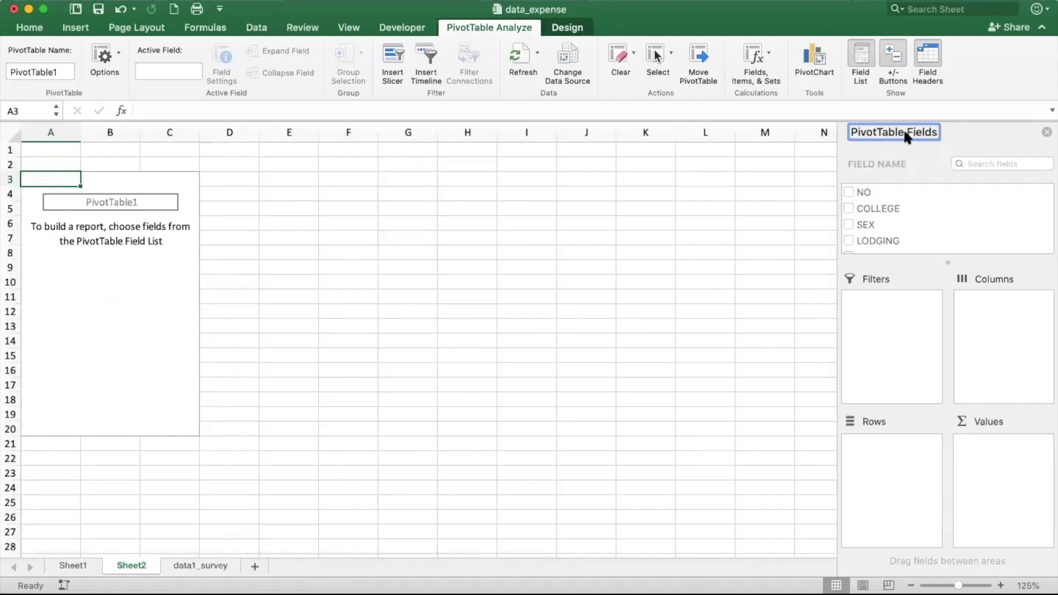
{"action": "scroll", "coordinate": [872, 235], "scroll_direction": "down", "scroll_amount": 3}
{"action": "scroll", "coordinate": [871, 230], "scroll_direction": "down", "scroll_amount": 6}
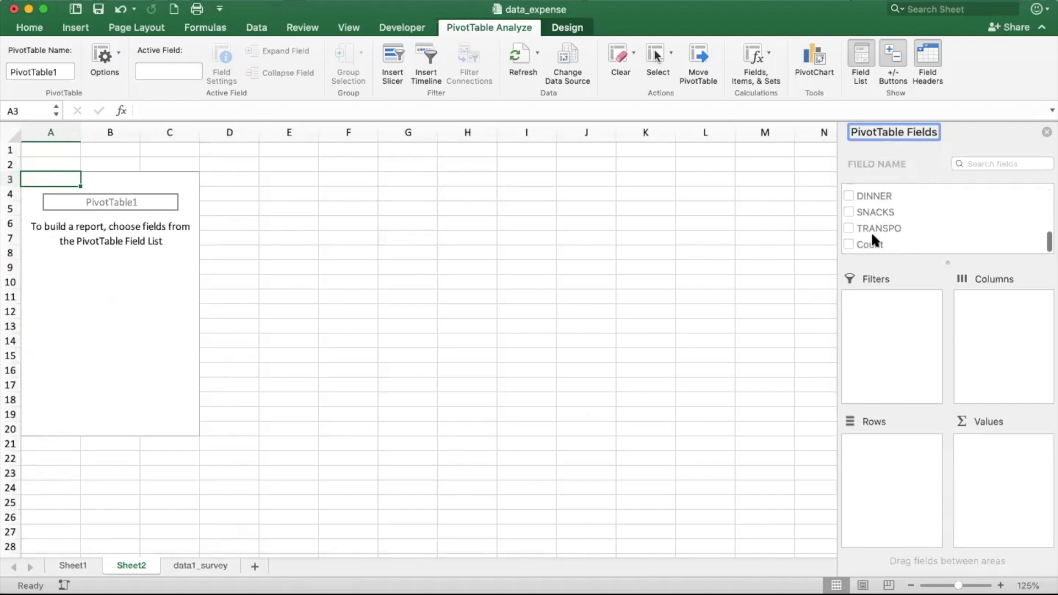
{"action": "left_click", "coordinate": [868, 246]}
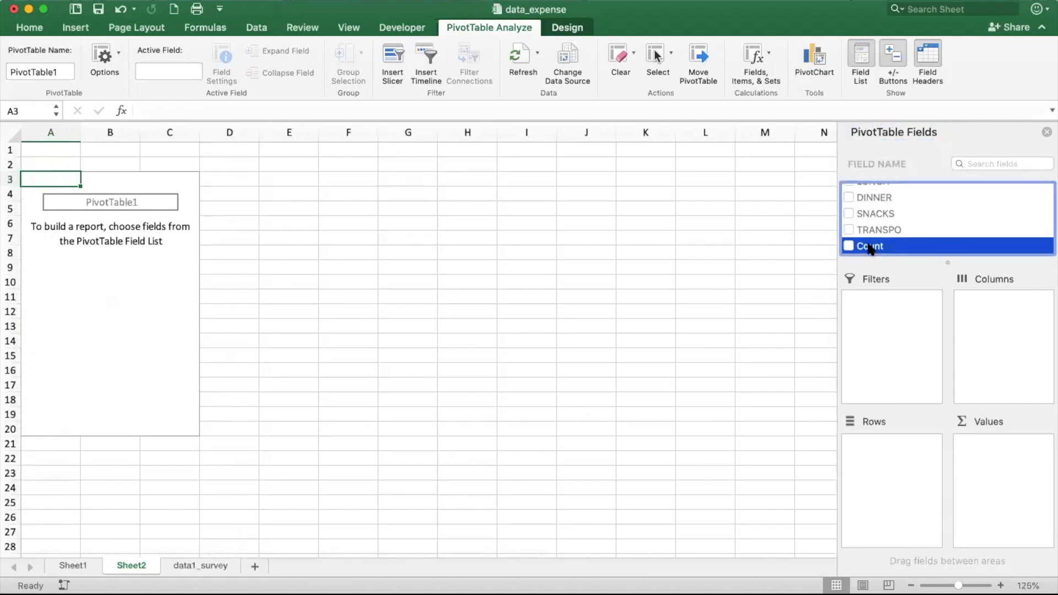
{"action": "scroll", "coordinate": [877, 213], "scroll_direction": "up", "scroll_amount": 10}
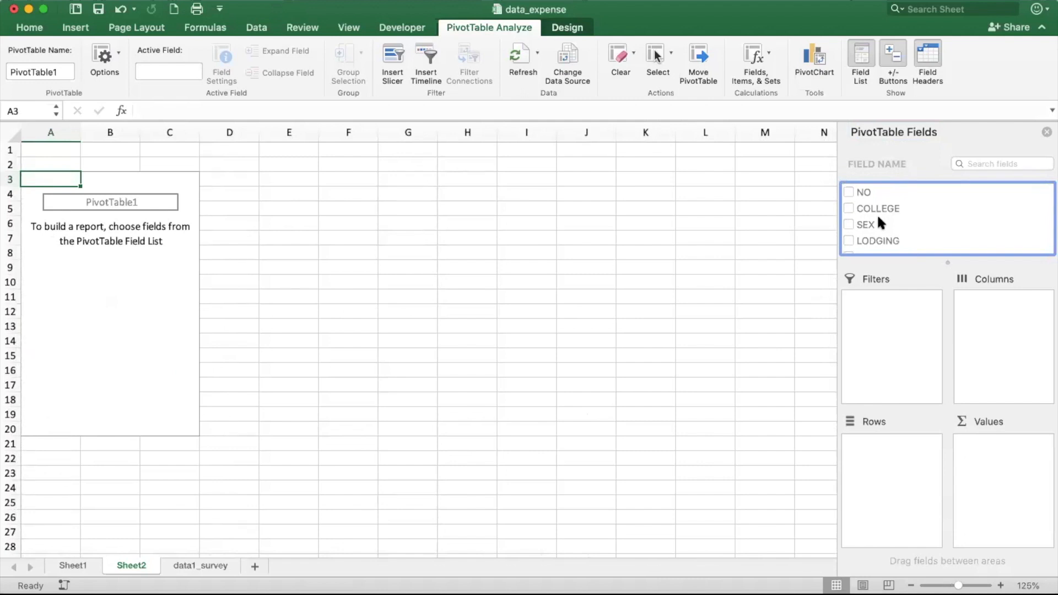
{"action": "scroll", "coordinate": [868, 227], "scroll_direction": "down", "scroll_amount": 1}
{"action": "scroll", "coordinate": [848, 226], "scroll_direction": "down", "scroll_amount": 7}
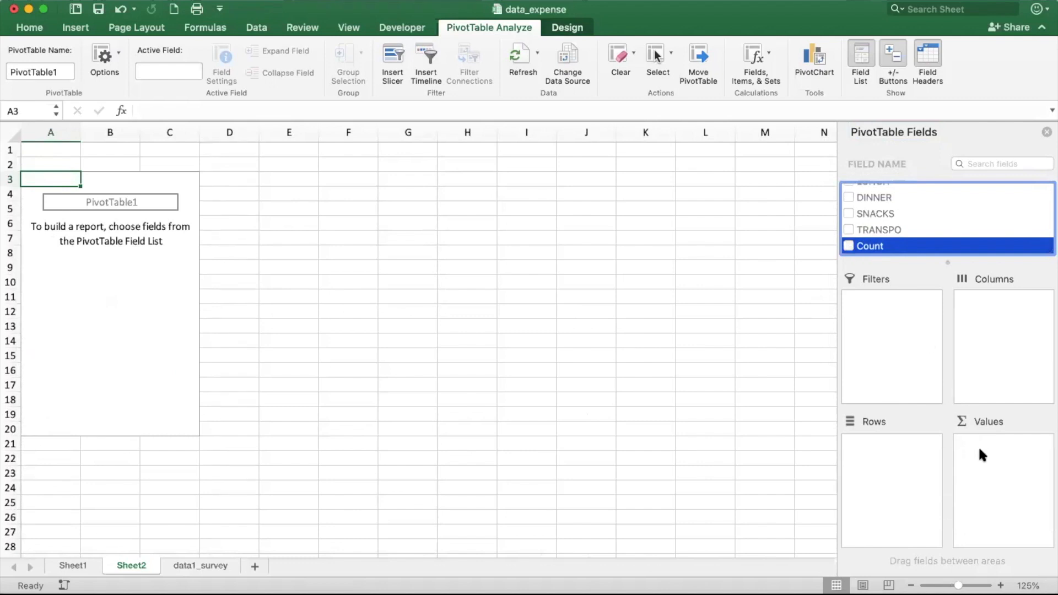
{"action": "left_click_drag", "start_coordinate": [873, 246], "coordinate": [1002, 463]}
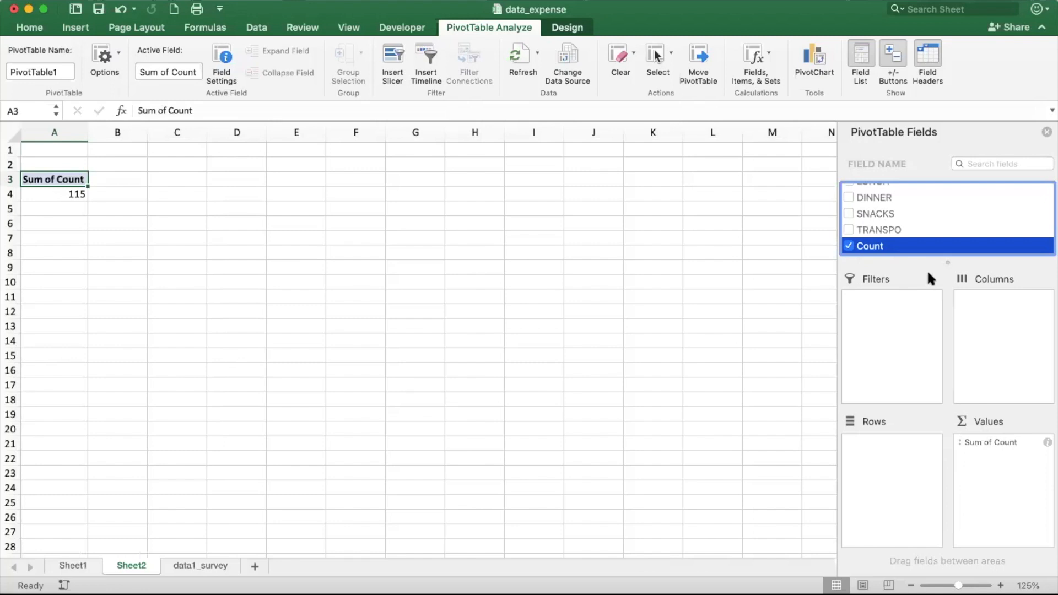
- Set LODGING as the PivotTable's row field instead of a value, and go through its category labels one by one
{"action": "scroll", "coordinate": [901, 203], "scroll_direction": "up", "scroll_amount": 5}
{"action": "scroll", "coordinate": [901, 203], "scroll_direction": "up", "scroll_amount": 4}
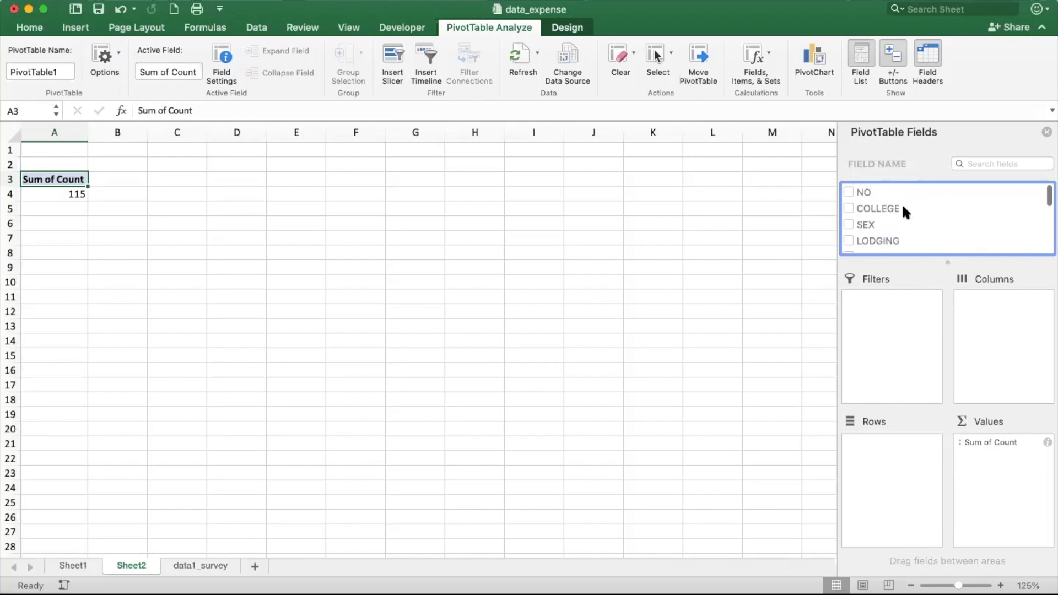
{"action": "left_click", "coordinate": [848, 241]}
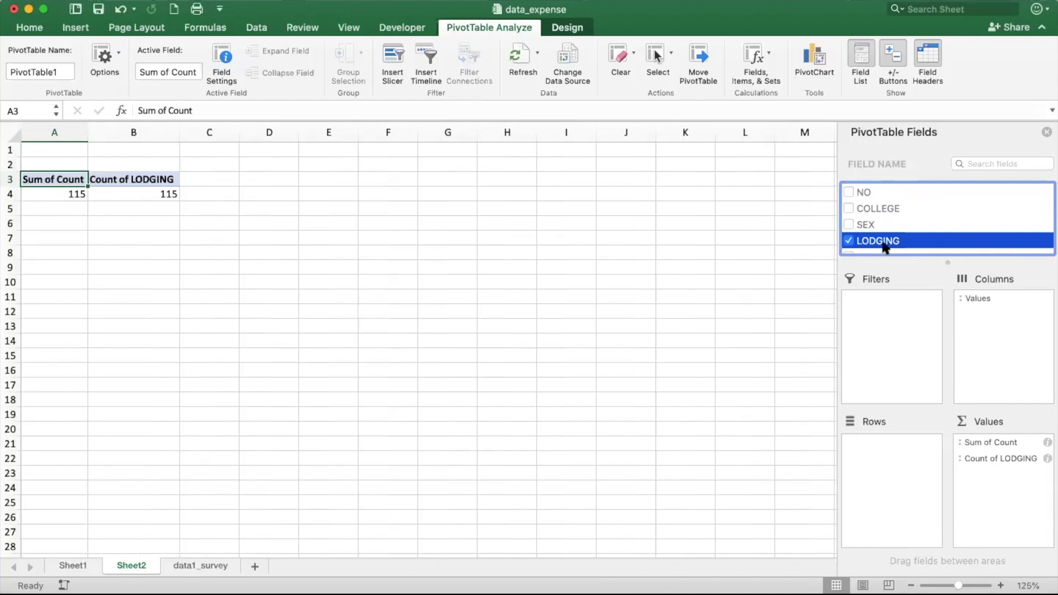
{"action": "left_click", "coordinate": [979, 458]}
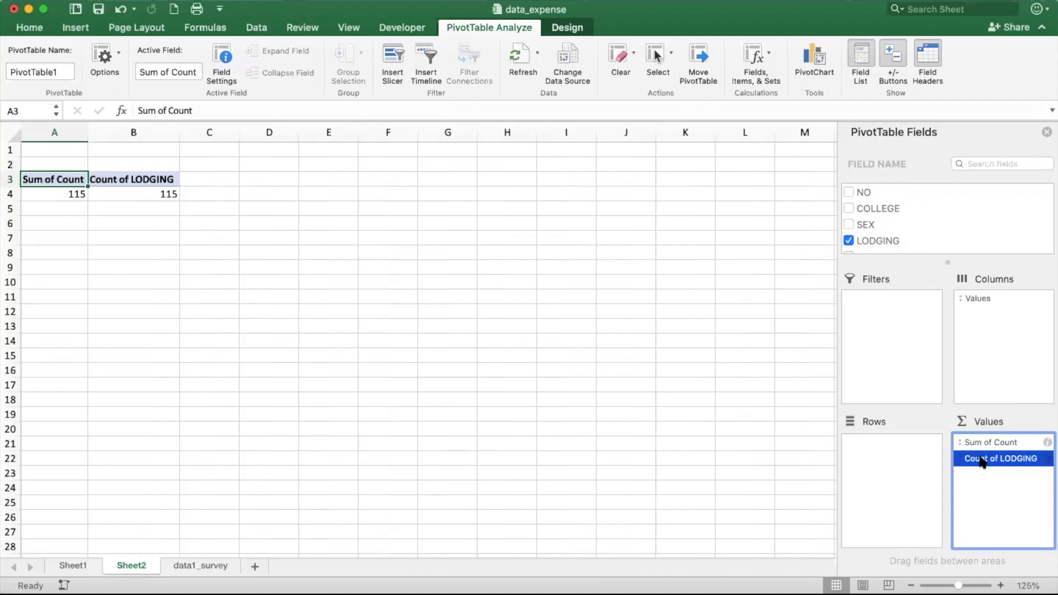
{"action": "left_click_drag", "start_coordinate": [980, 461], "coordinate": [887, 465]}
{"action": "scroll", "coordinate": [263, 224], "scroll_direction": "up", "scroll_amount": 5}
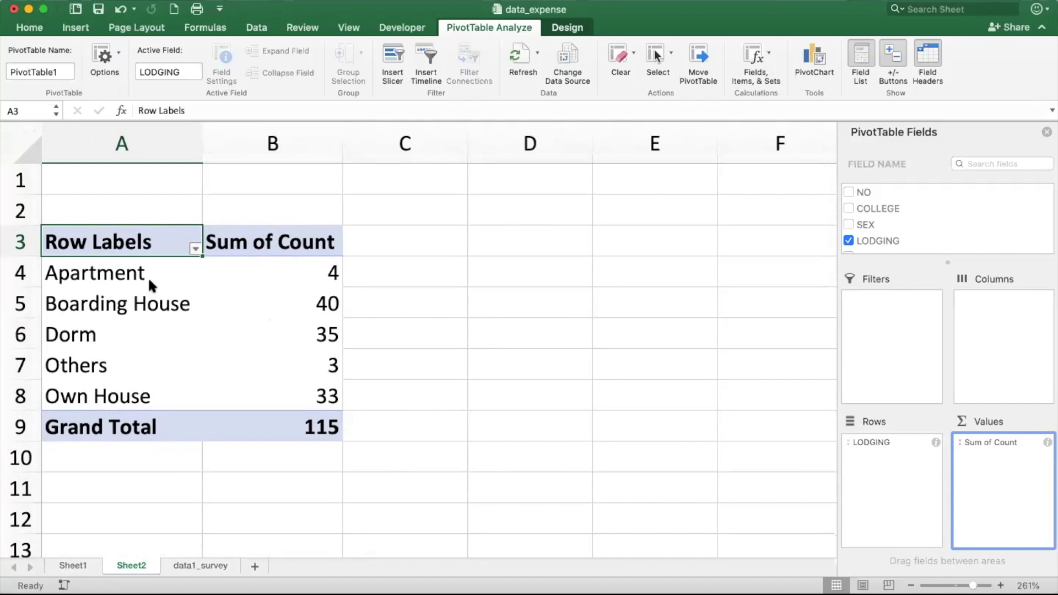
{"action": "left_click", "coordinate": [148, 276]}
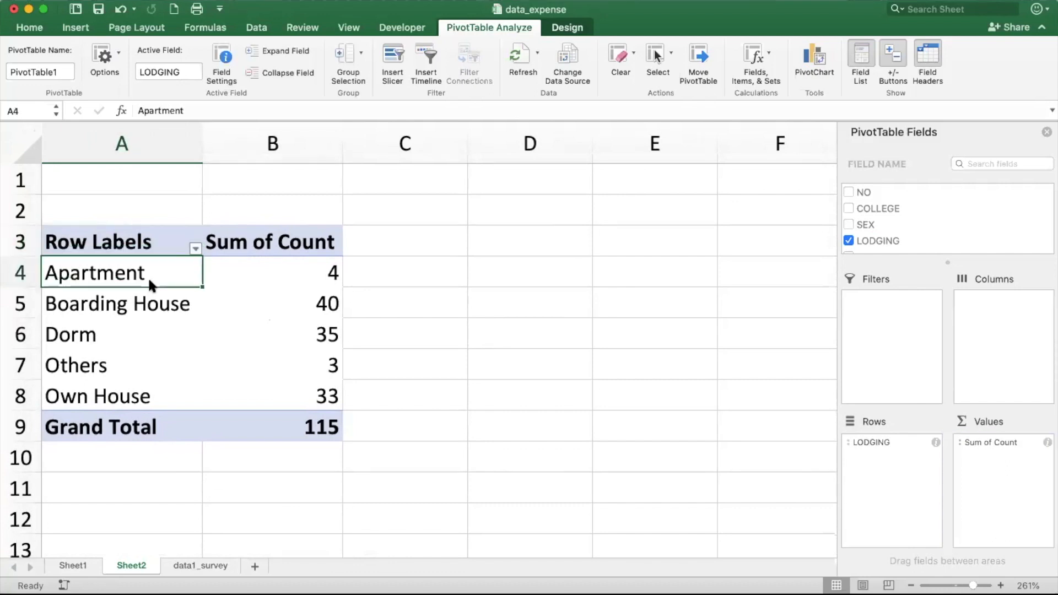
{"action": "key", "text": "Down"}
{"action": "key", "text": "Down"}
{"action": "key", "text": "Down"}
{"action": "key", "text": "Down"}
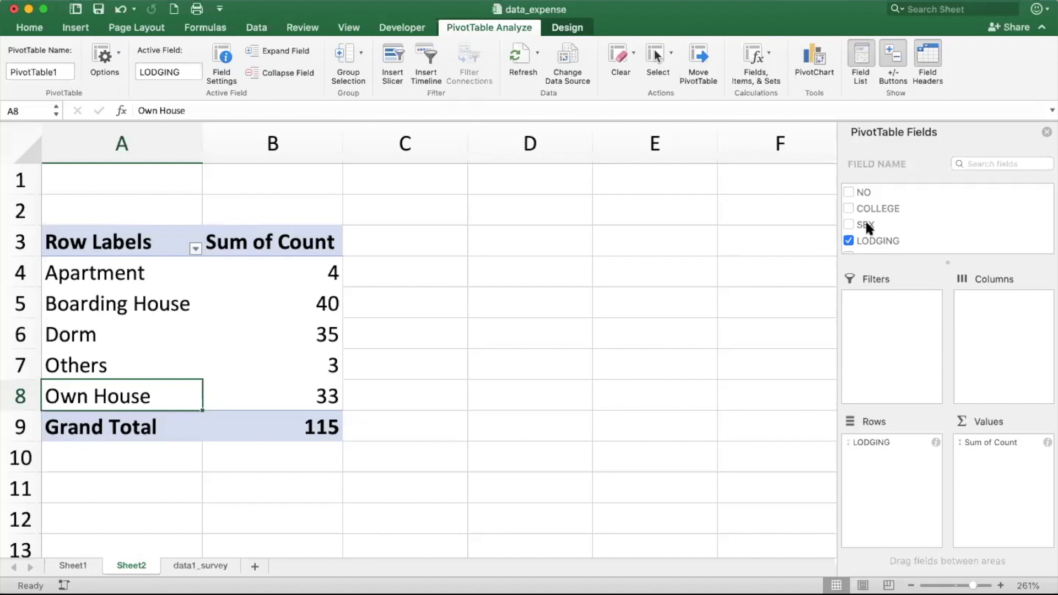
- Add SEX as the PivotTable's column field and relabel its 0 column Female and its 1 column Male
{"action": "left_click_drag", "start_coordinate": [865, 224], "coordinate": [1003, 319]}
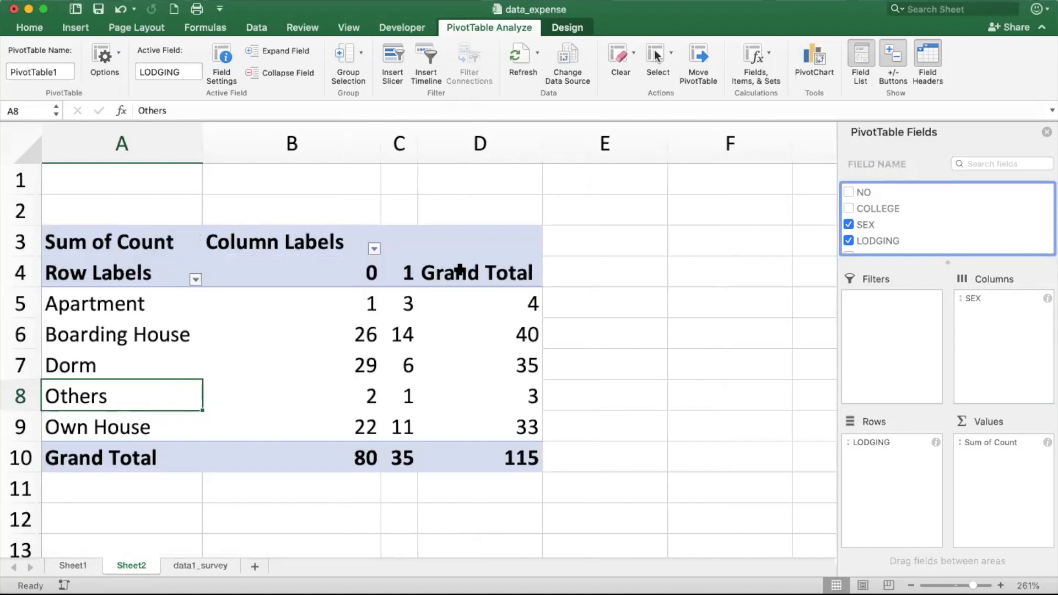
{"action": "left_click", "coordinate": [349, 274]}
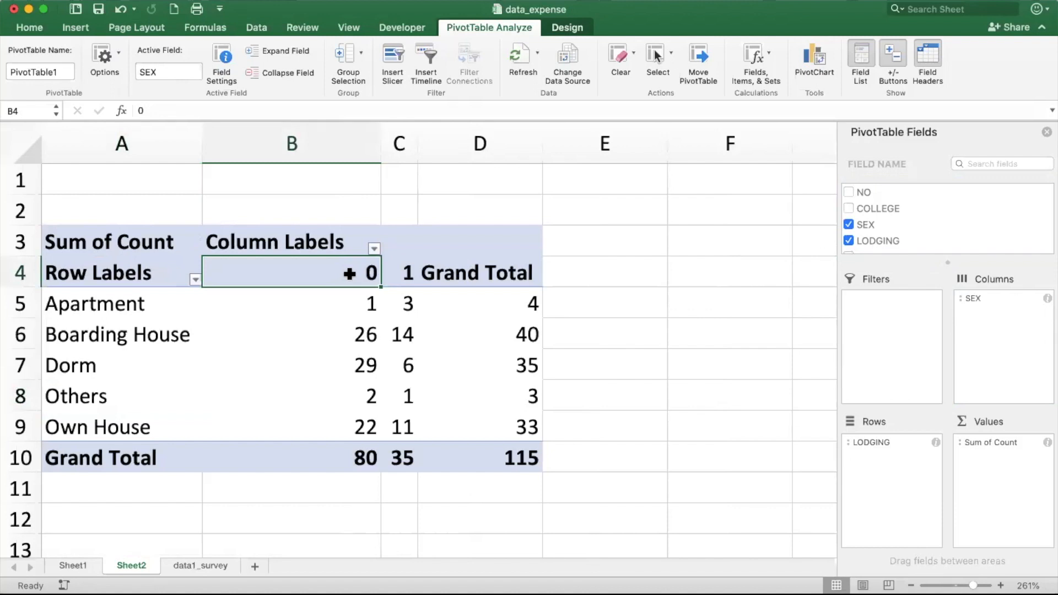
{"action": "type", "text": "Female"}
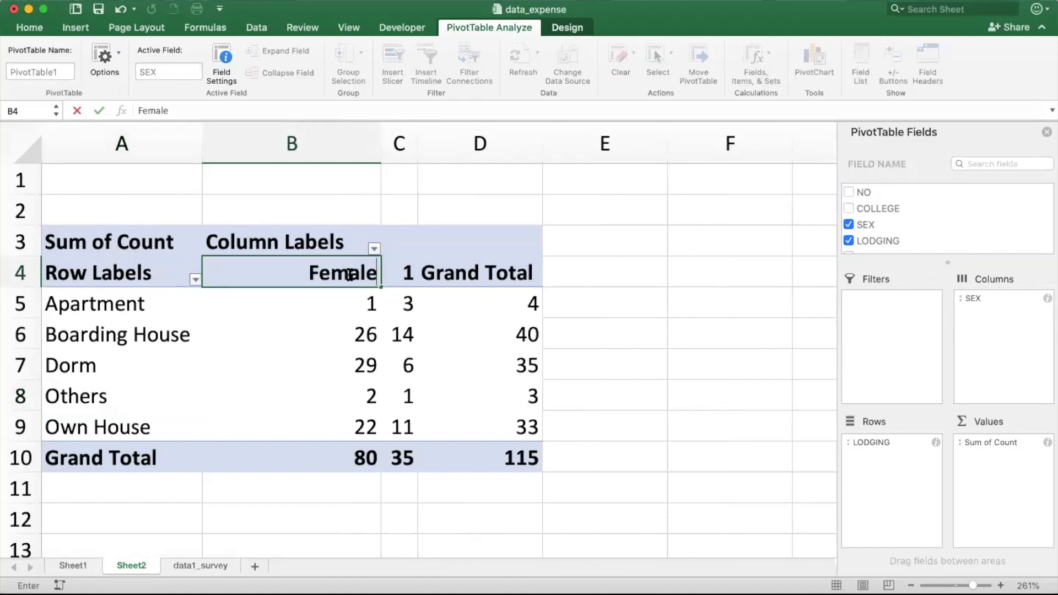
{"action": "key", "text": "Tab"}
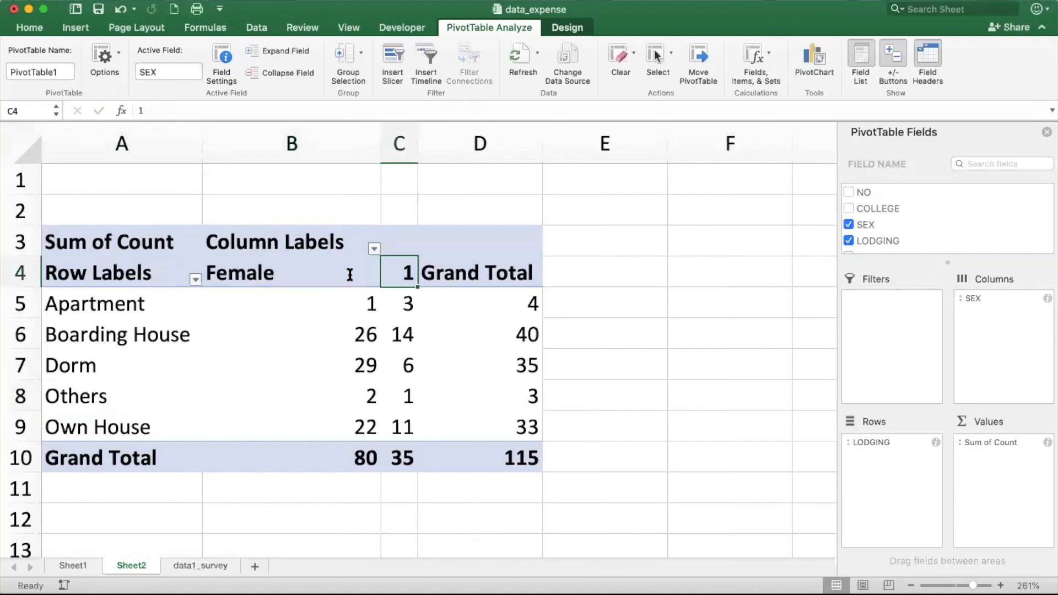
{"action": "type", "text": "Ma"}
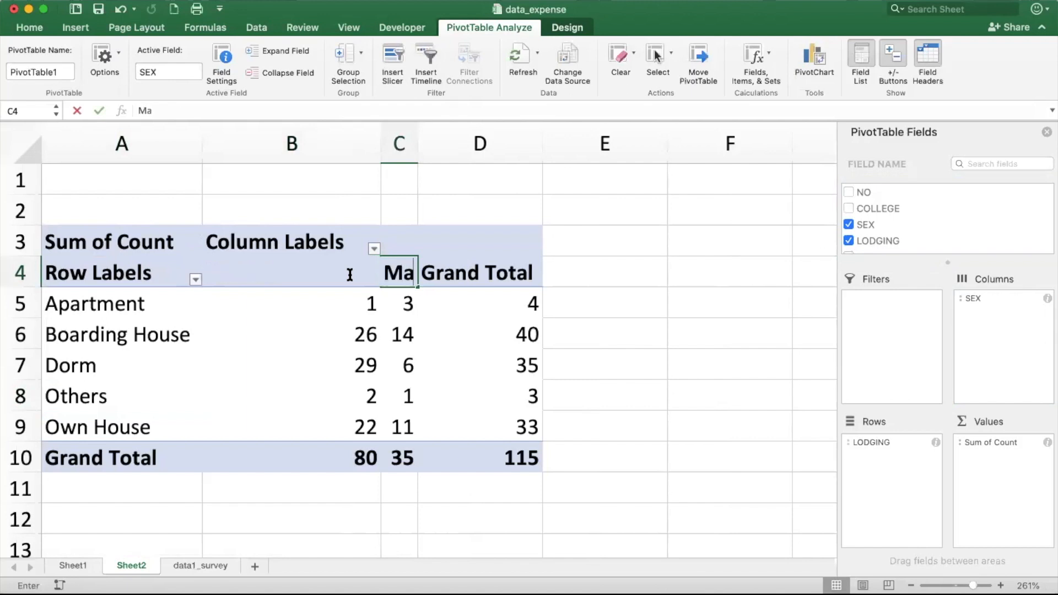
{"action": "type", "text": "le"}
- Rename the PivotTable's Row Labels heading to Lodging
{"action": "left_click", "coordinate": [101, 276]}
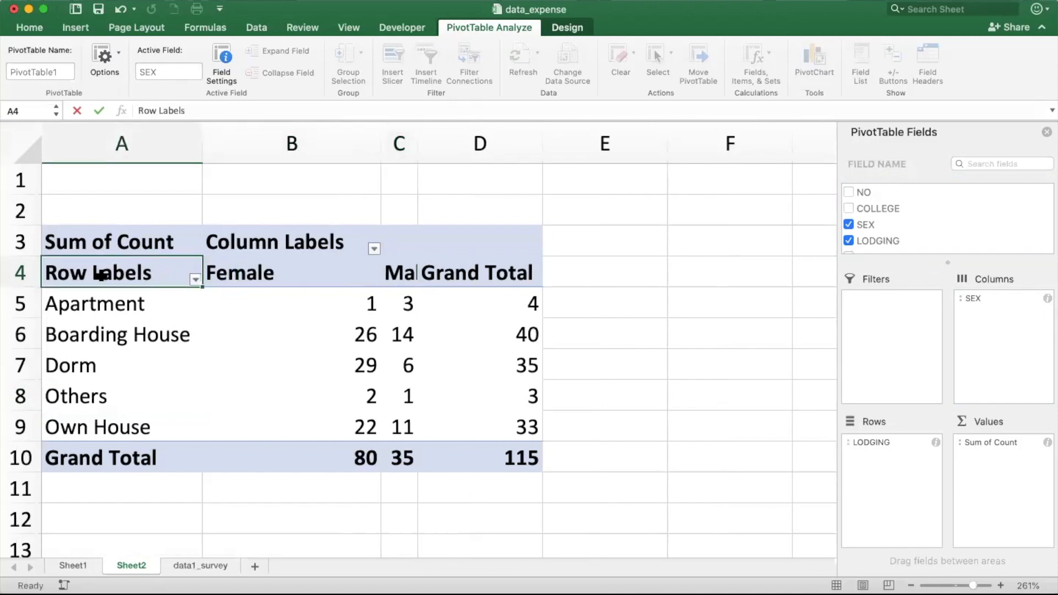
{"action": "type", "text": "Lodging"}
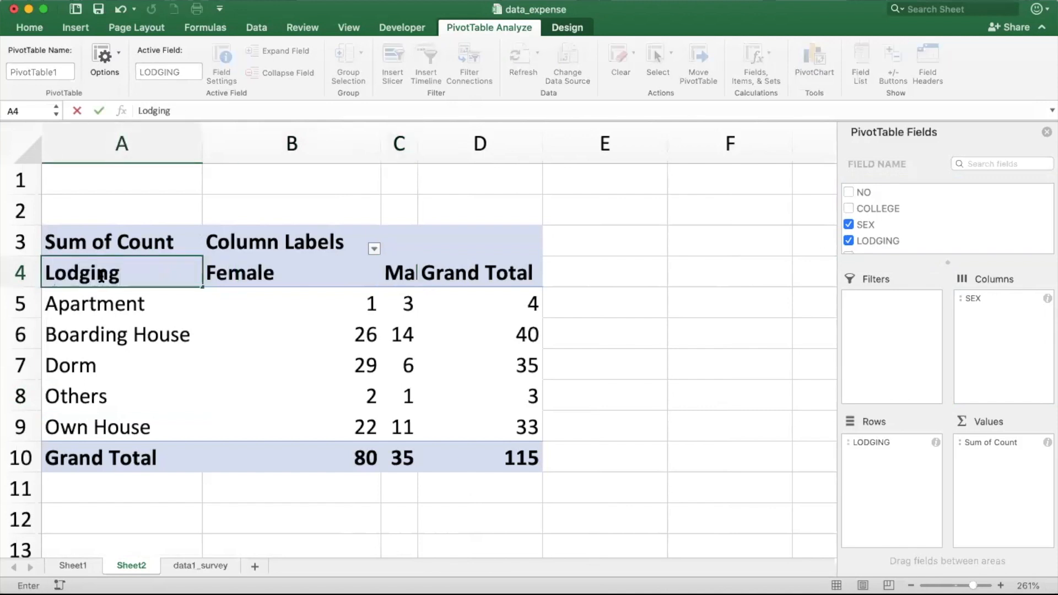
{"action": "left_click", "coordinate": [254, 505]}
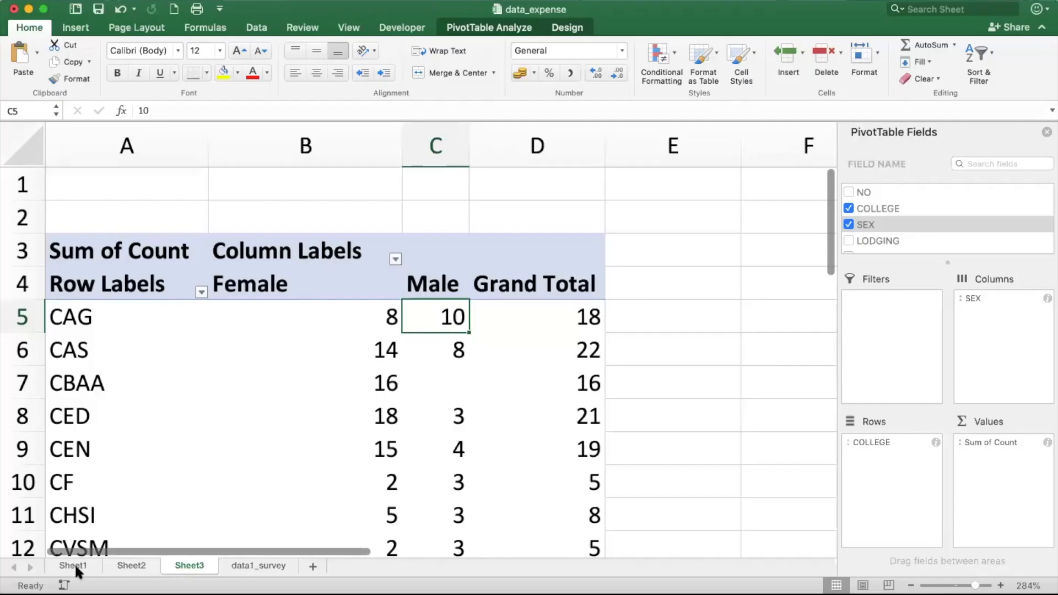
- Create a PivotChart on a new worksheet from the full data range A1:M116 of the data1_survey sheet, including the Count column
{"action": "left_click", "coordinate": [66, 565]}
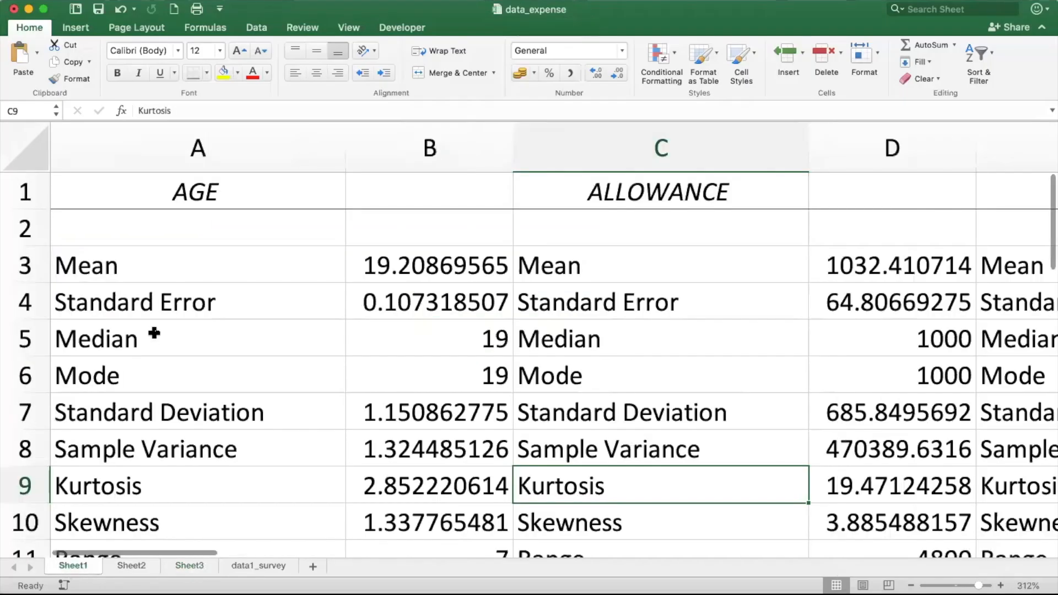
{"action": "left_click", "coordinate": [260, 565]}
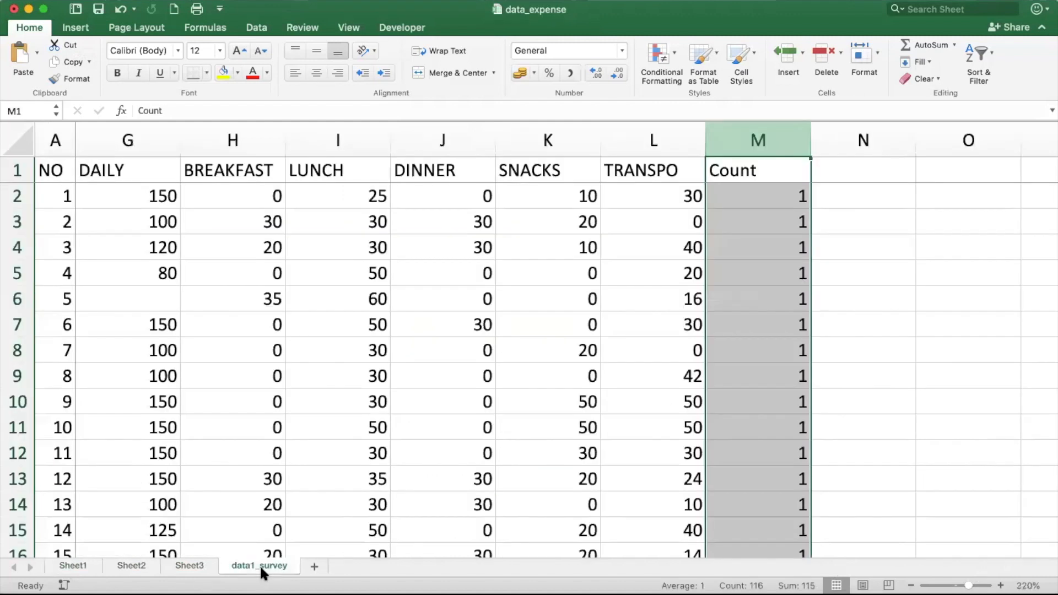
{"action": "scroll", "coordinate": [254, 365], "scroll_direction": "left", "scroll_amount": 10}
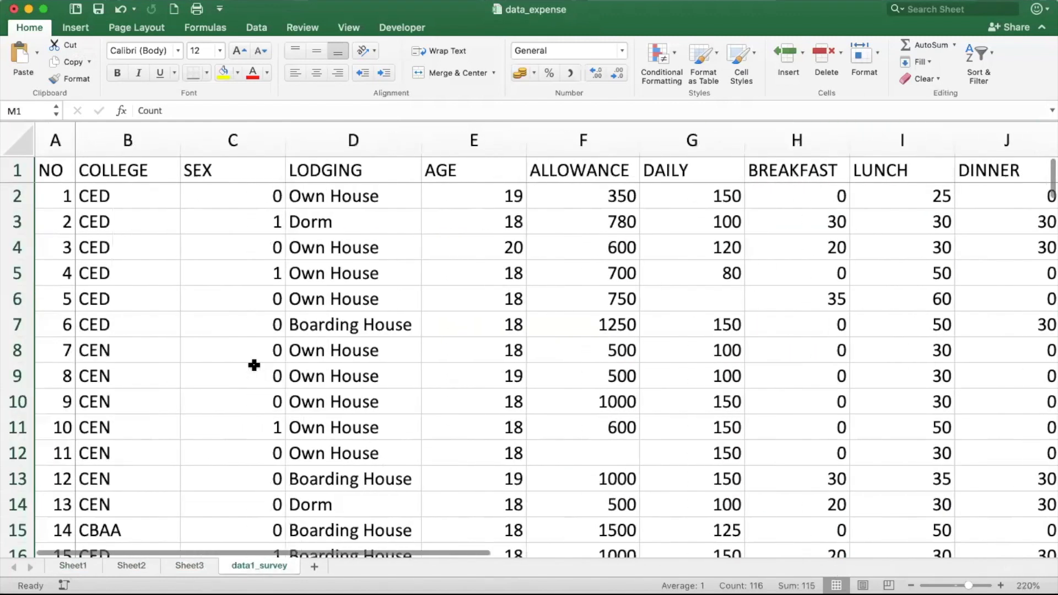
{"action": "left_click", "coordinate": [59, 173]}
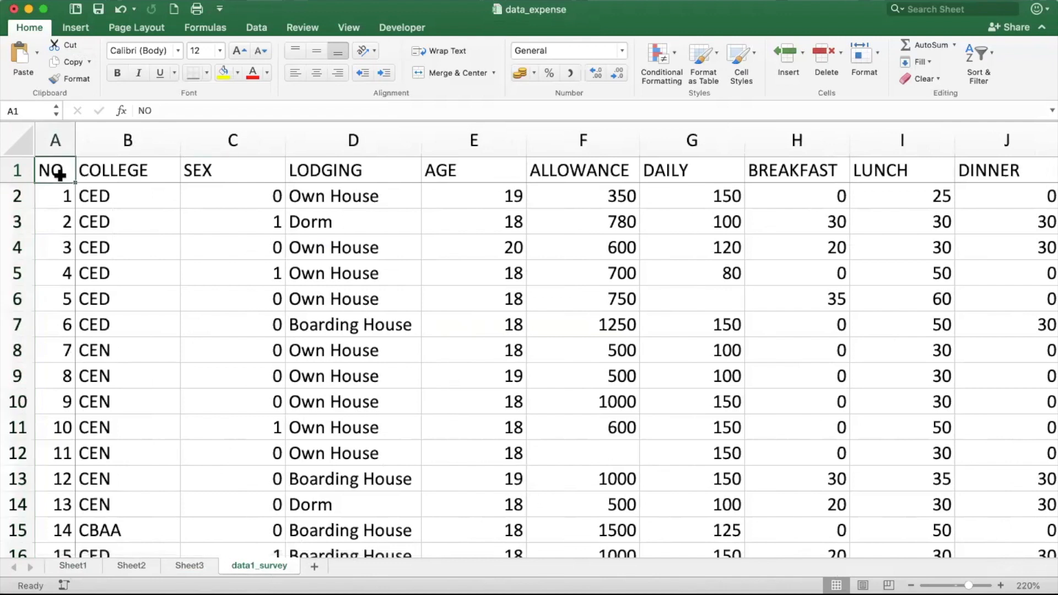
{"action": "key", "text": "ctrl+shift+Right"}
{"action": "key", "text": "ctrl+shift+Down"}
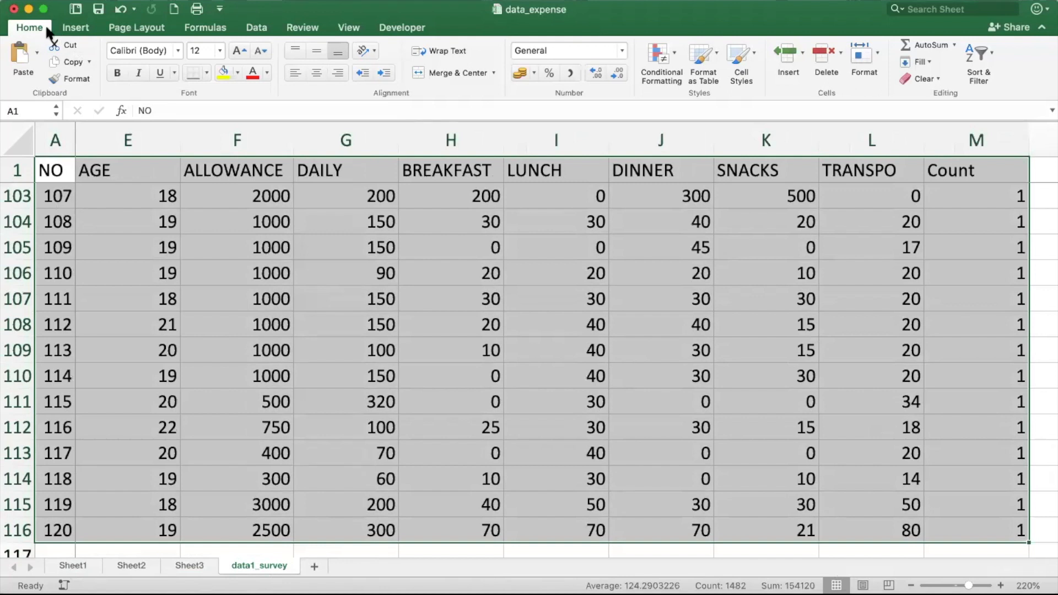
{"action": "left_click", "coordinate": [81, 26]}
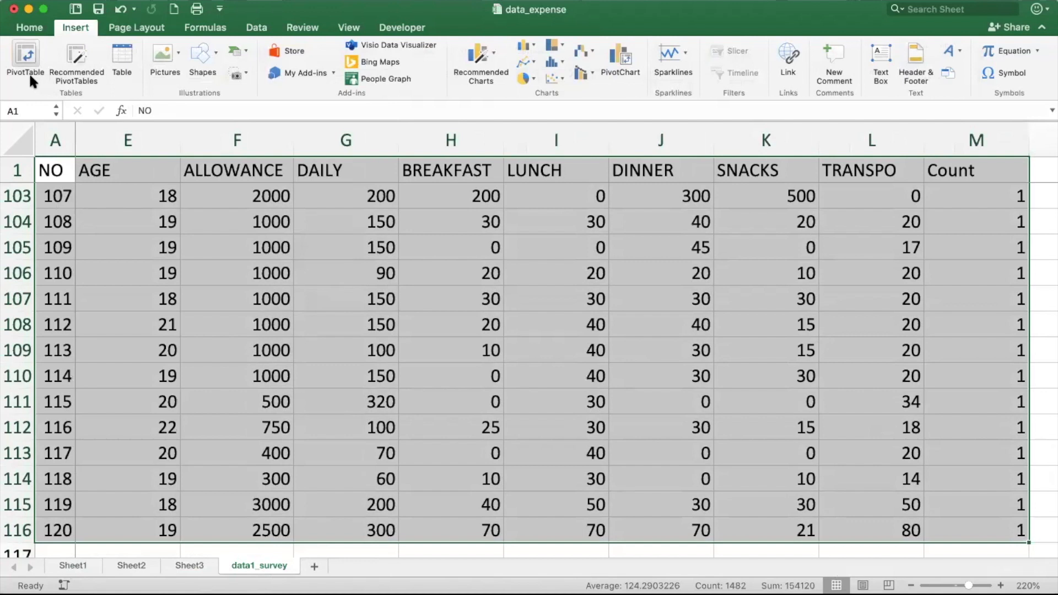
{"action": "left_click", "coordinate": [620, 54]}
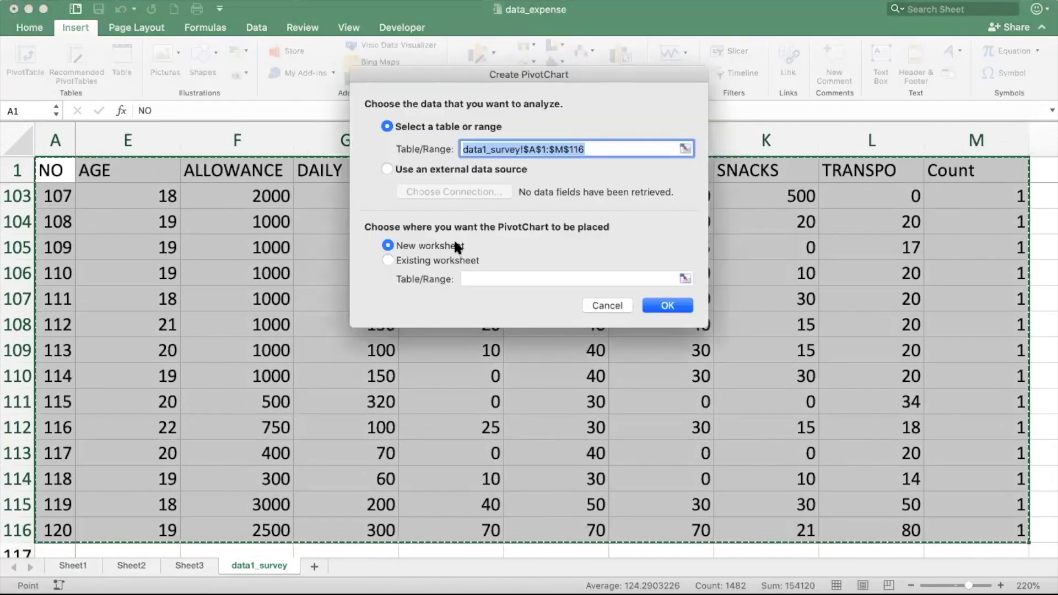
{"action": "left_click", "coordinate": [662, 306]}
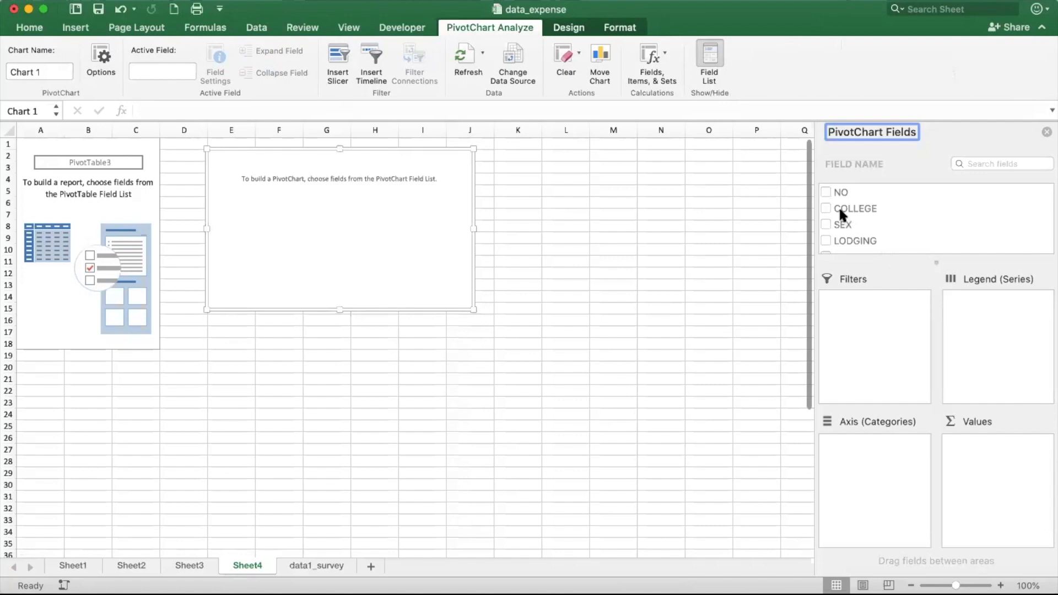
- Plot the Count field as the PivotChart's values, with COLLEGE as the axis categories
{"action": "scroll", "coordinate": [839, 212], "scroll_direction": "down", "scroll_amount": 5}
{"action": "left_click_drag", "start_coordinate": [845, 246], "coordinate": [1001, 460]}
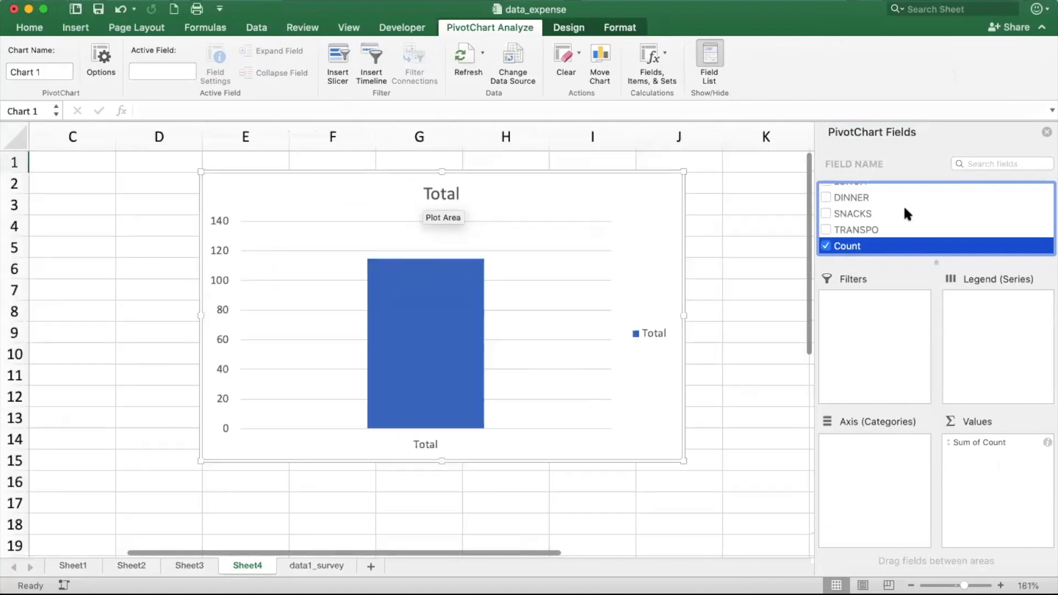
{"action": "scroll", "coordinate": [904, 209], "scroll_direction": "up", "scroll_amount": 5}
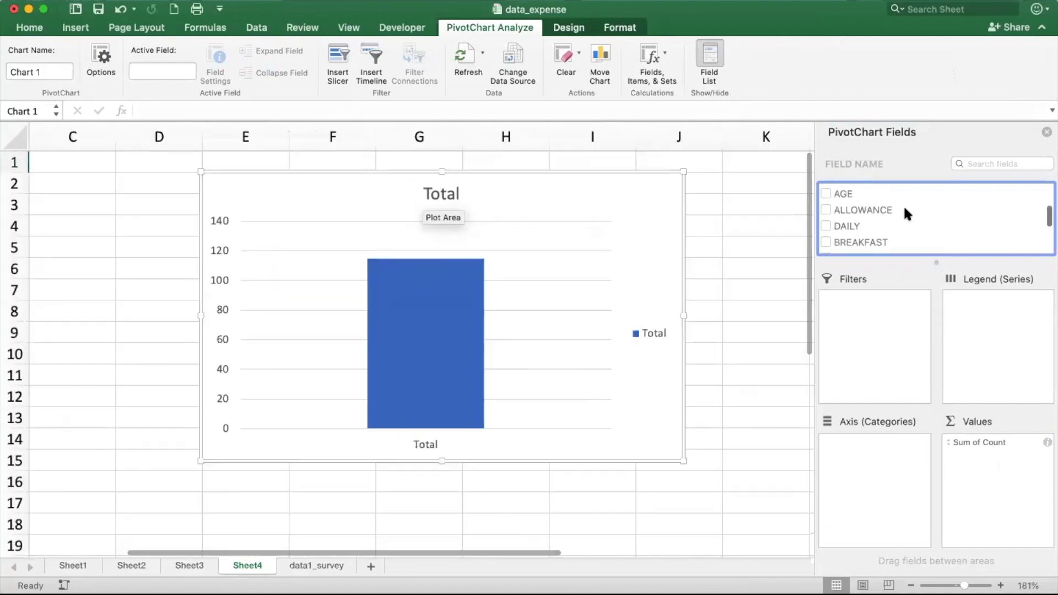
{"action": "scroll", "coordinate": [903, 204], "scroll_direction": "up", "scroll_amount": 2}
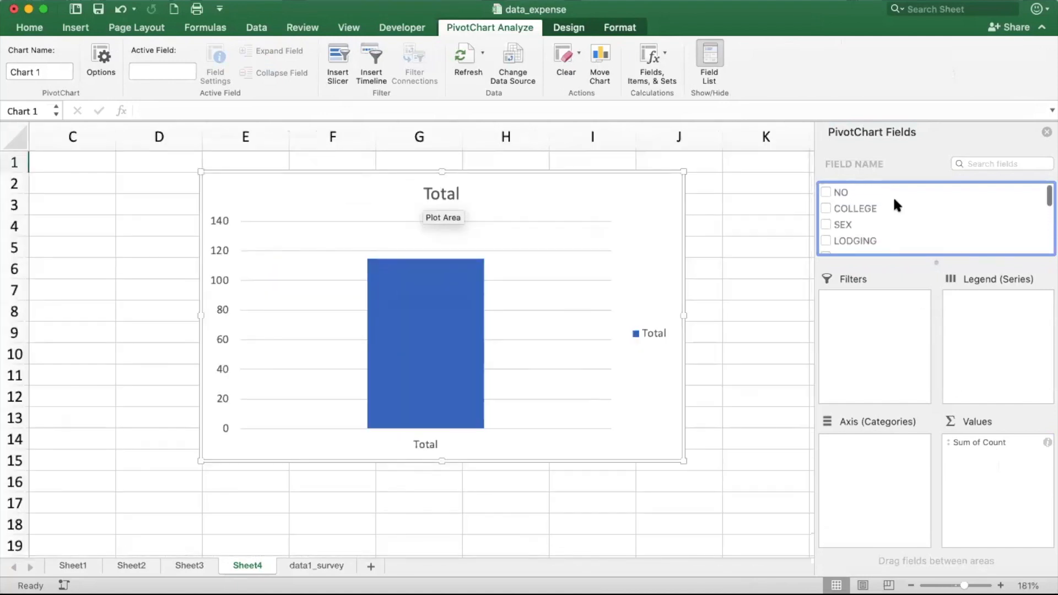
{"action": "left_click_drag", "start_coordinate": [843, 225], "coordinate": [875, 472]}
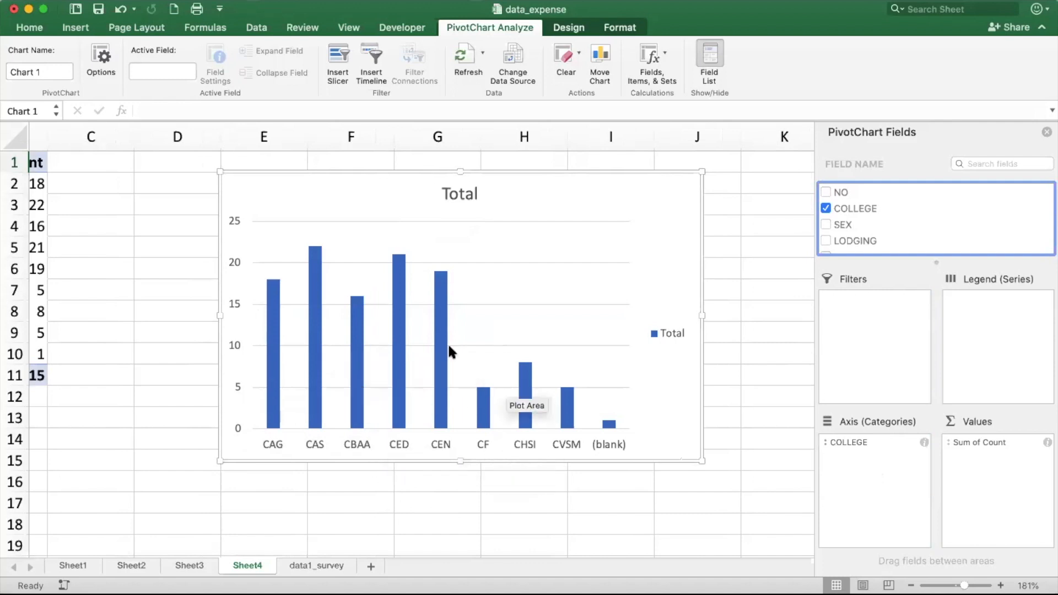
- Add a primary horizontal axis title to the chart and delete its Total legend
{"action": "left_click", "coordinate": [455, 190]}
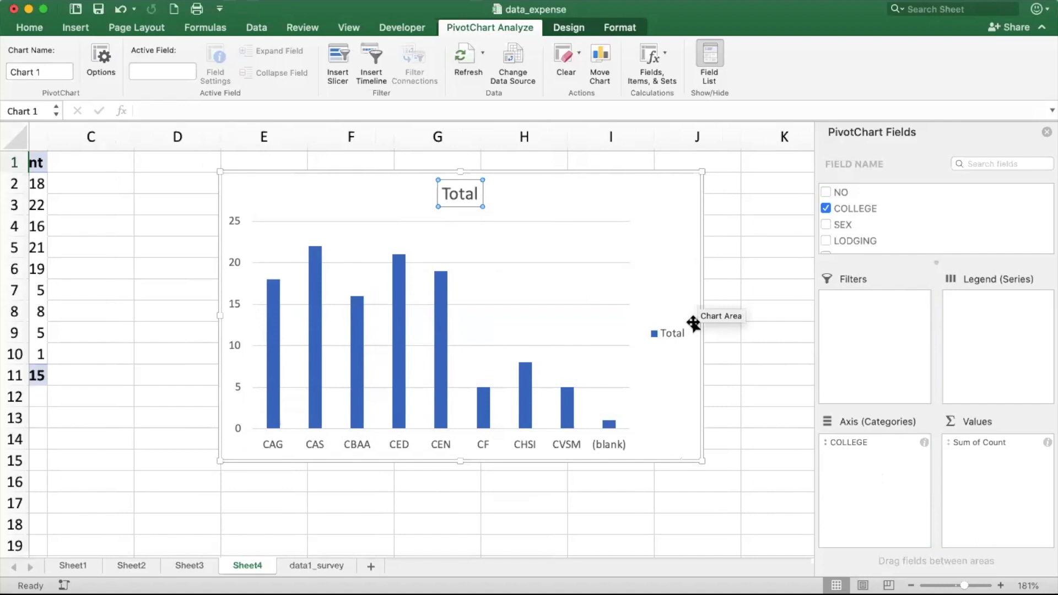
{"action": "left_click", "coordinate": [664, 331]}
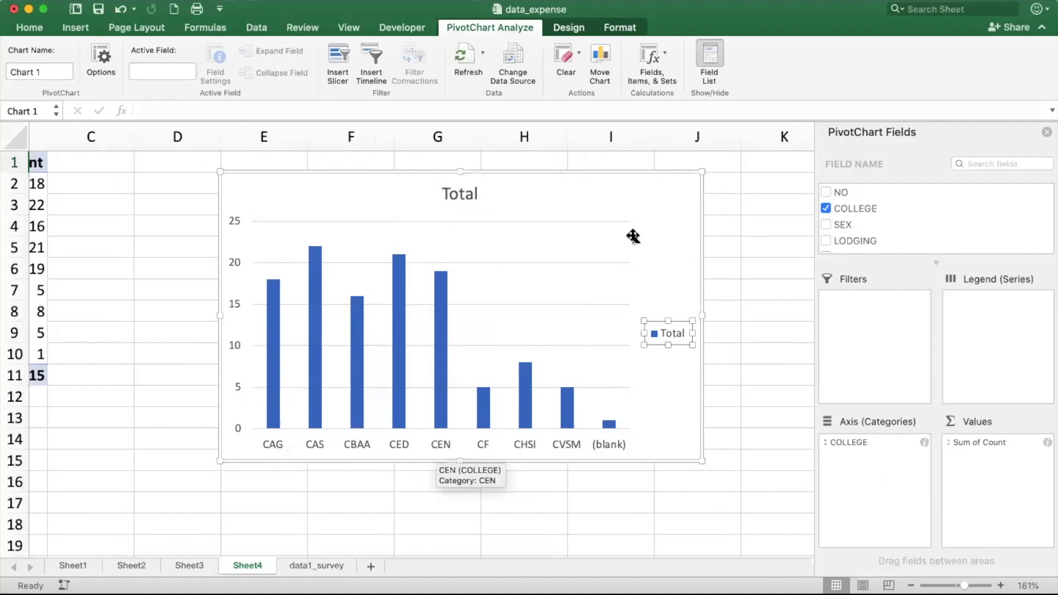
{"action": "left_click", "coordinate": [569, 29]}
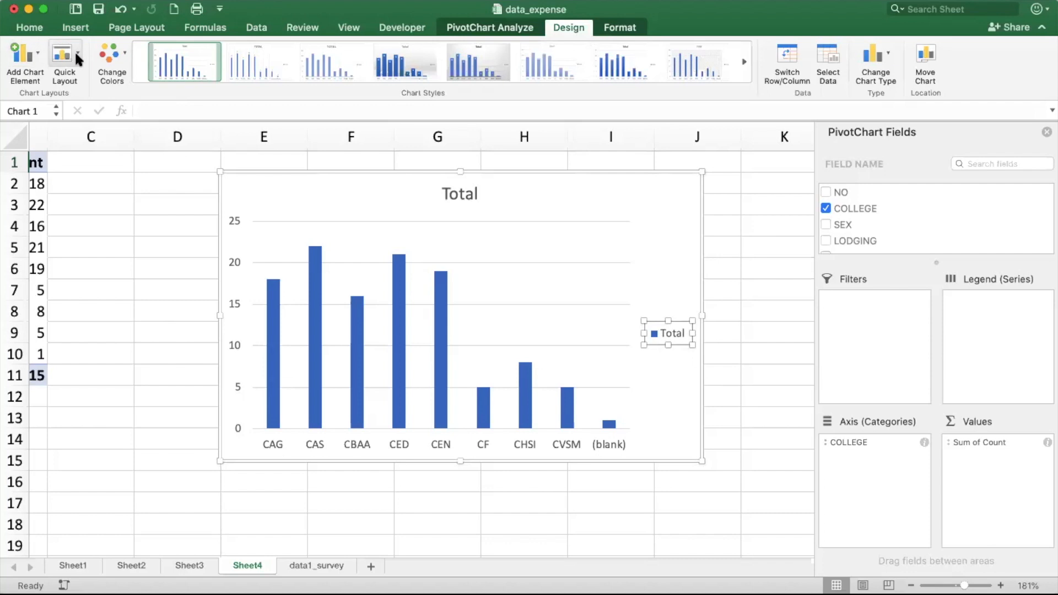
{"action": "left_click", "coordinate": [22, 55]}
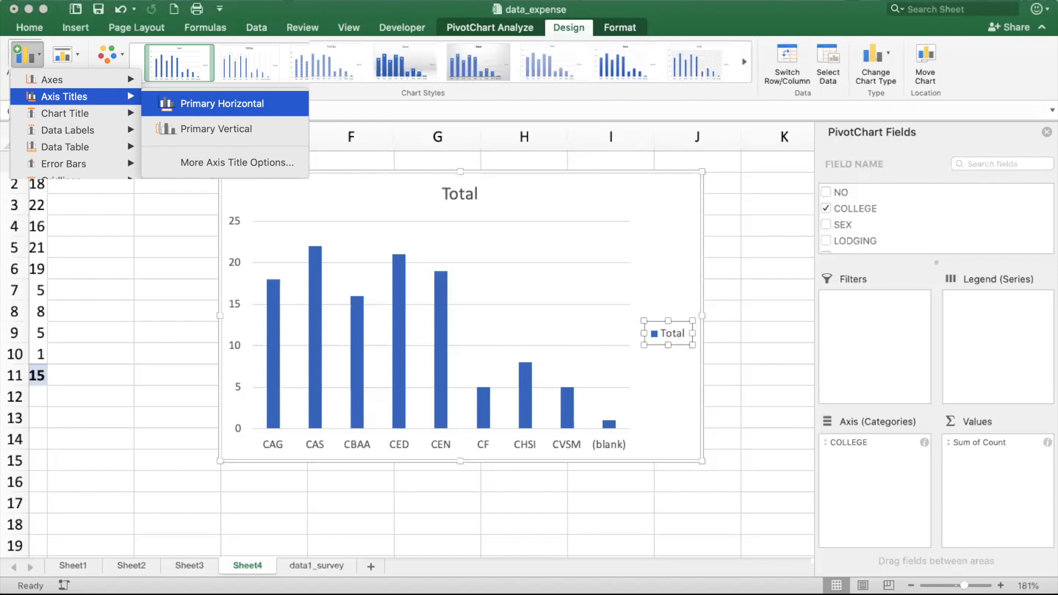
{"action": "left_click", "coordinate": [177, 109]}
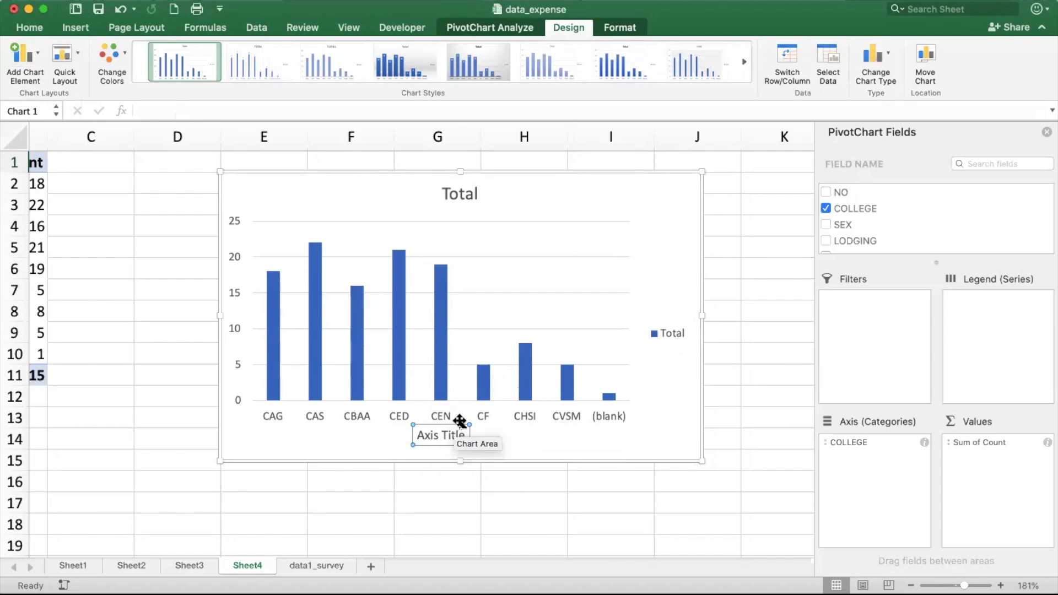
{"action": "left_click", "coordinate": [659, 333]}
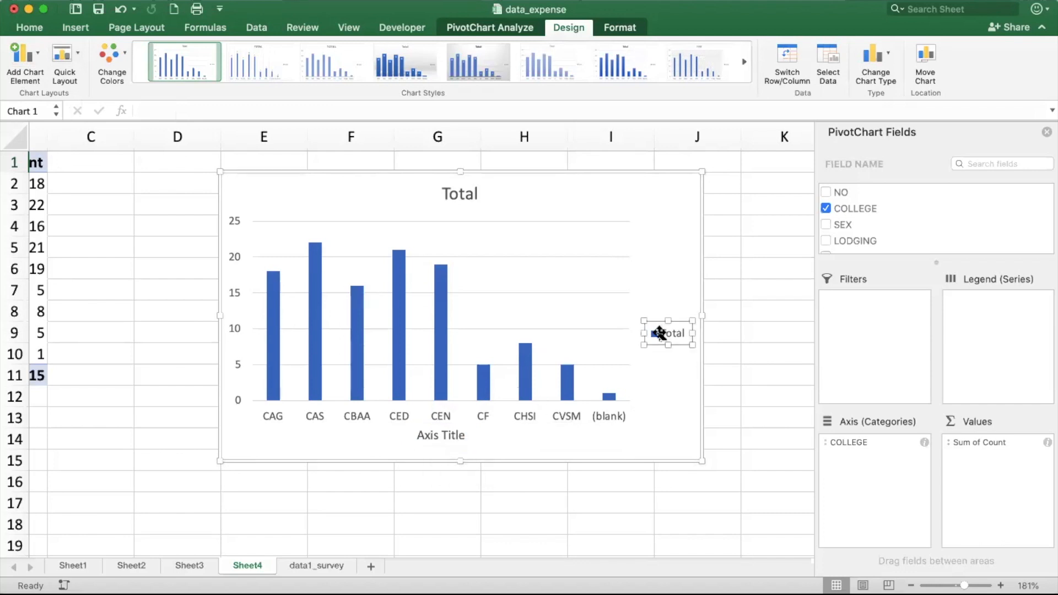
{"action": "key", "text": "Delete"}
- Change the text of the horizontal axis title to Colleges
{"action": "left_click", "coordinate": [464, 434]}
{"action": "double_click", "coordinate": [464, 435]}
{"action": "triple_click", "coordinate": [464, 435]}
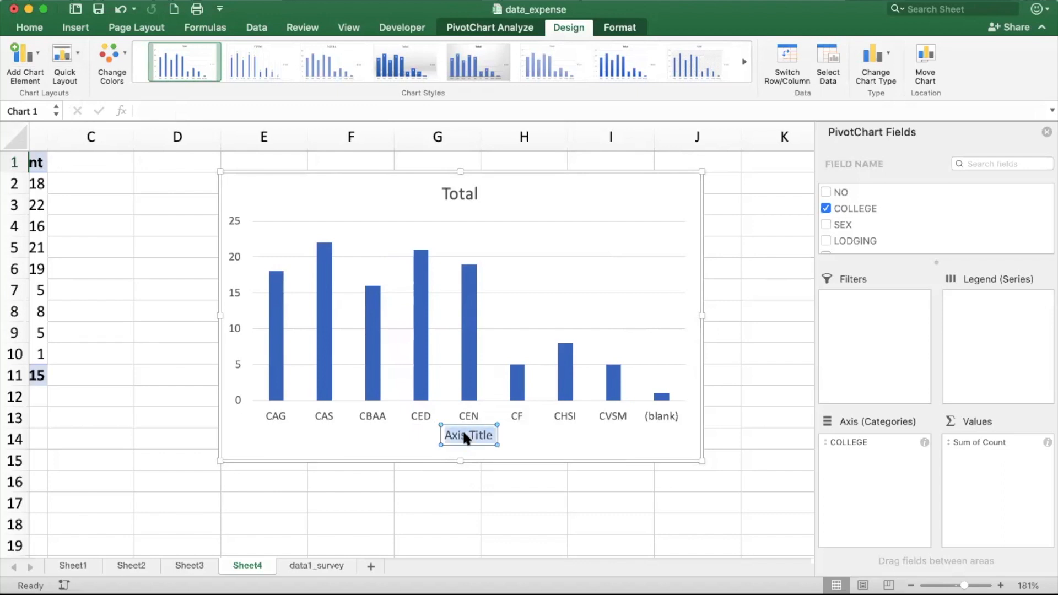
{"action": "key", "text": "BackSpace"}
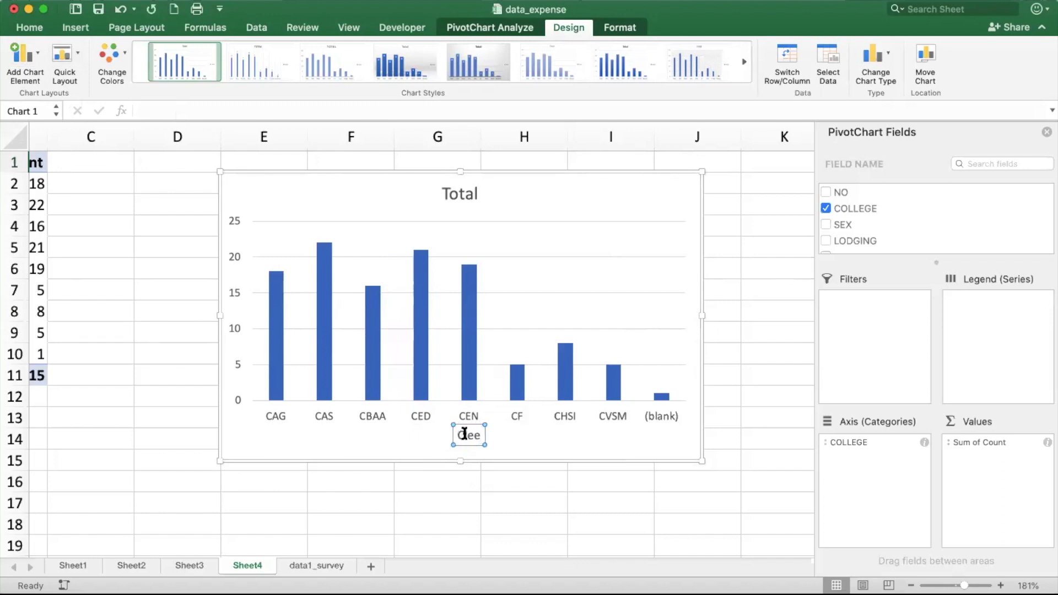
{"action": "type", "text": "Colleges"}
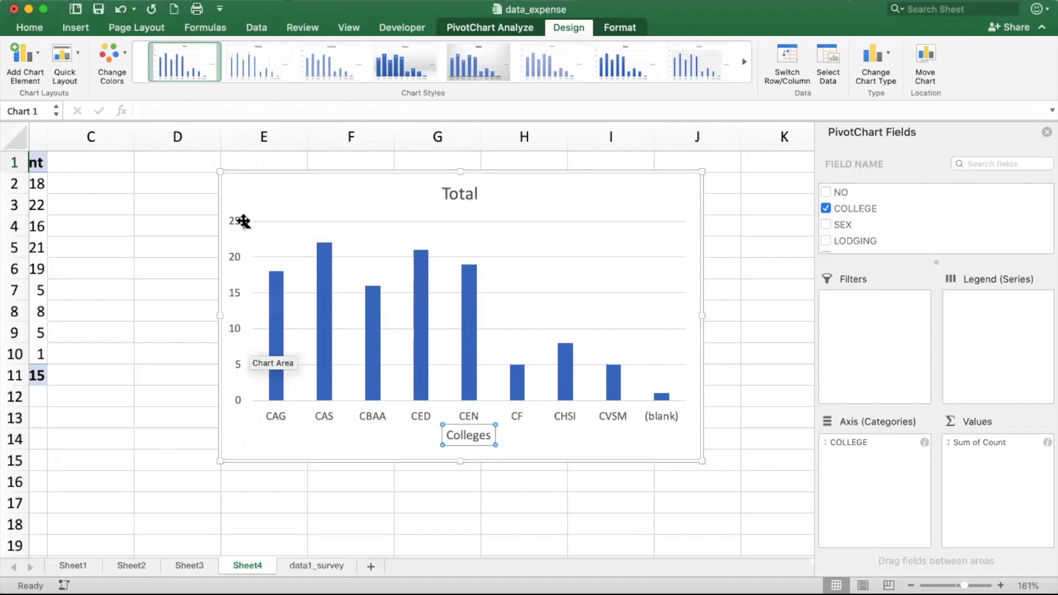
- Add a primary vertical axis title to the chart and set its text to Frequency
{"action": "left_click", "coordinate": [38, 55]}
{"action": "mouse_move", "coordinate": [56, 96]}
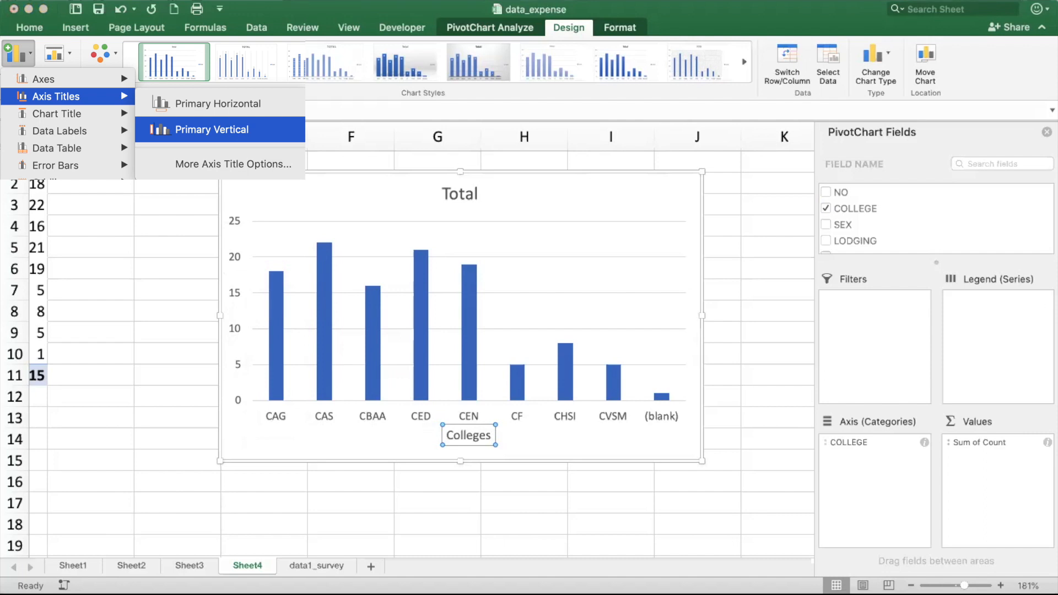
{"action": "left_click", "coordinate": [212, 129]}
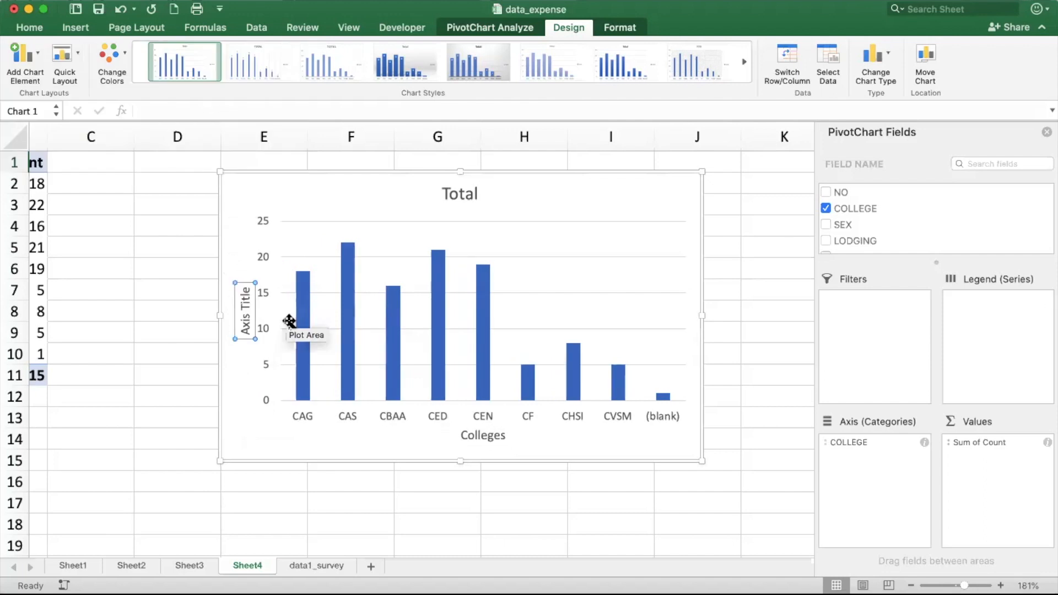
{"action": "triple_click", "coordinate": [246, 322]}
{"action": "type", "text": "Frequency"}
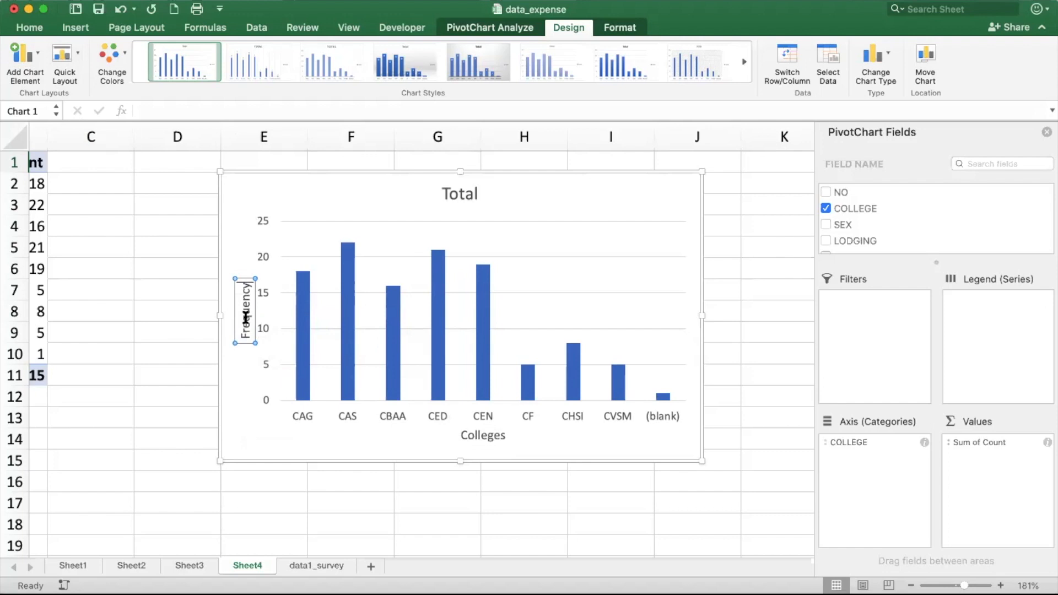
- Replace the chart title Total with Colleges
{"action": "left_click", "coordinate": [458, 193]}
{"action": "double_click", "coordinate": [458, 194]}
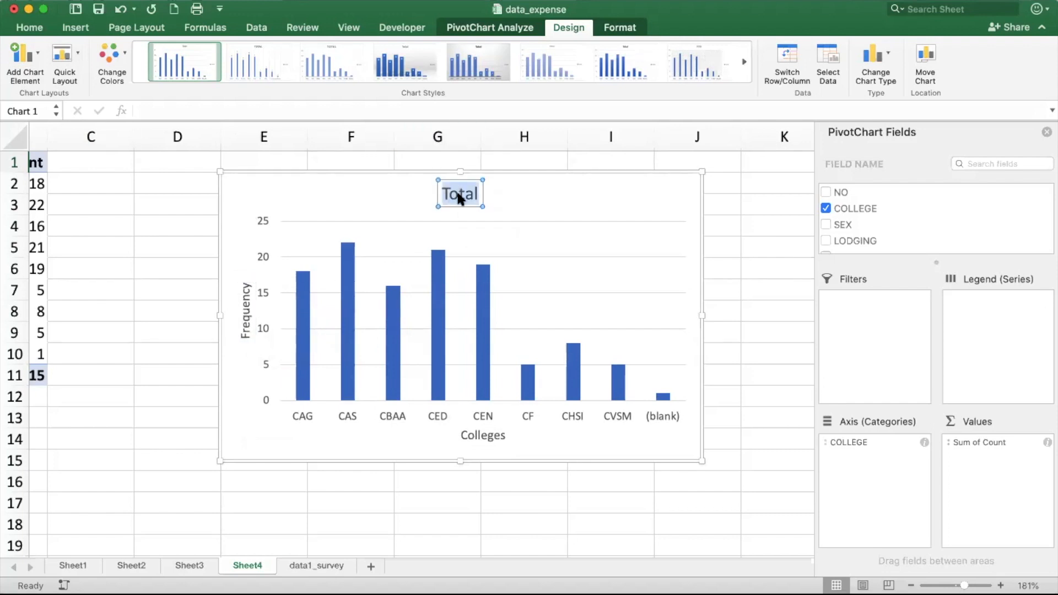
{"action": "type", "text": "Colleges"}
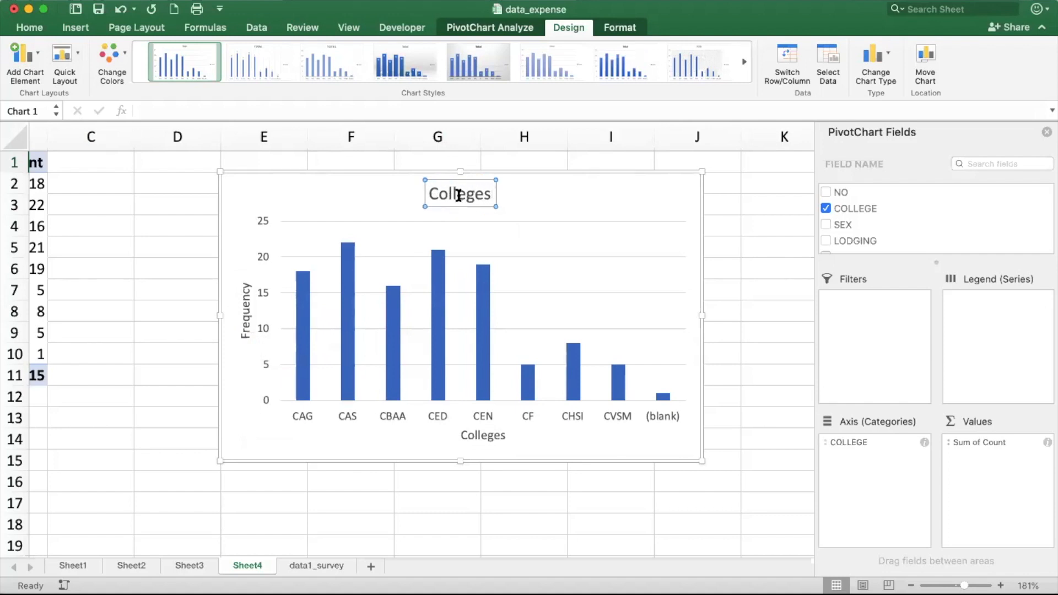
{"action": "left_click", "coordinate": [395, 342]}
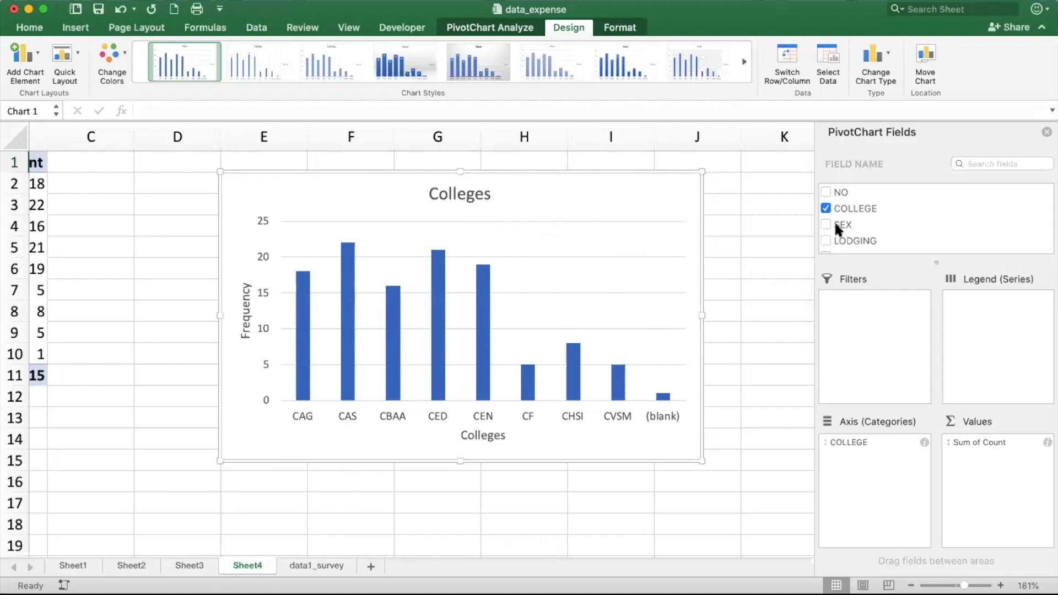
- Split the chart's bars by using SEX as the legend series, and display the legend to the right of the plot
{"action": "left_click_drag", "start_coordinate": [835, 224], "coordinate": [997, 322]}
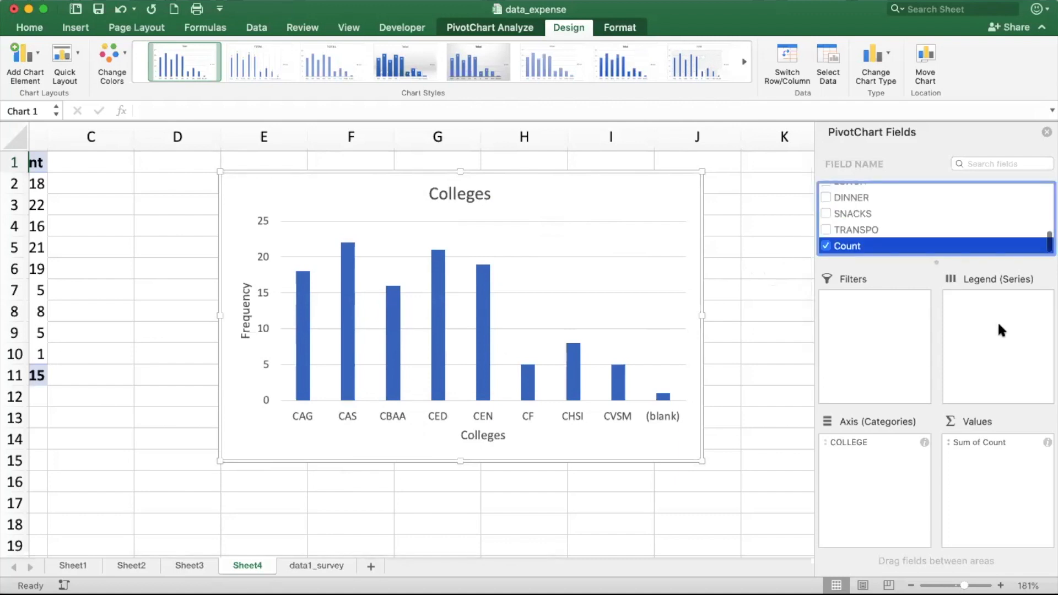
{"action": "scroll", "coordinate": [914, 219], "scroll_direction": "up", "scroll_amount": 5}
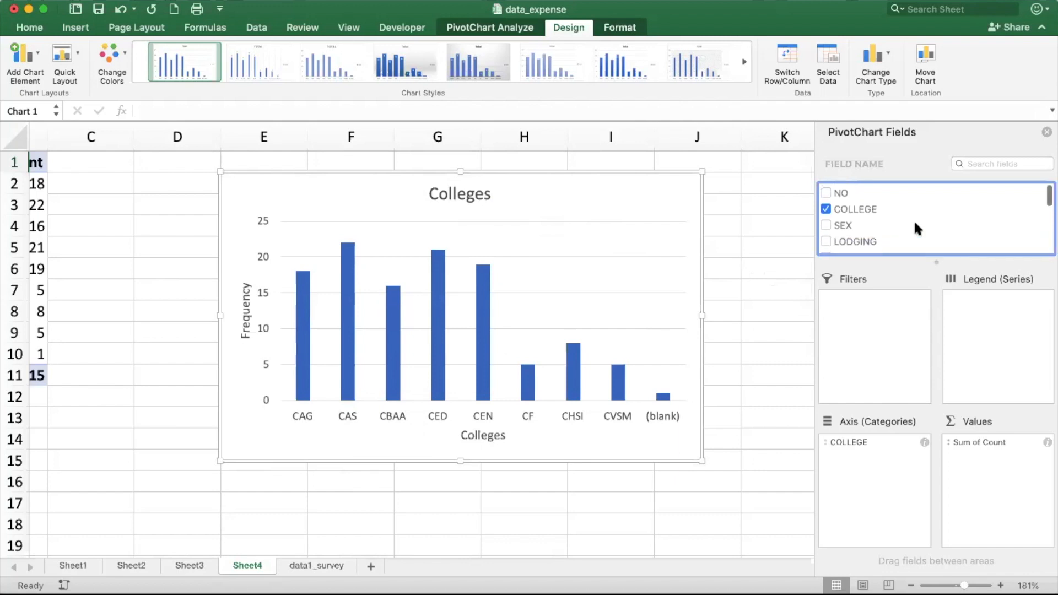
{"action": "left_click", "coordinate": [842, 225]}
{"action": "left_click_drag", "start_coordinate": [842, 227], "coordinate": [986, 326]}
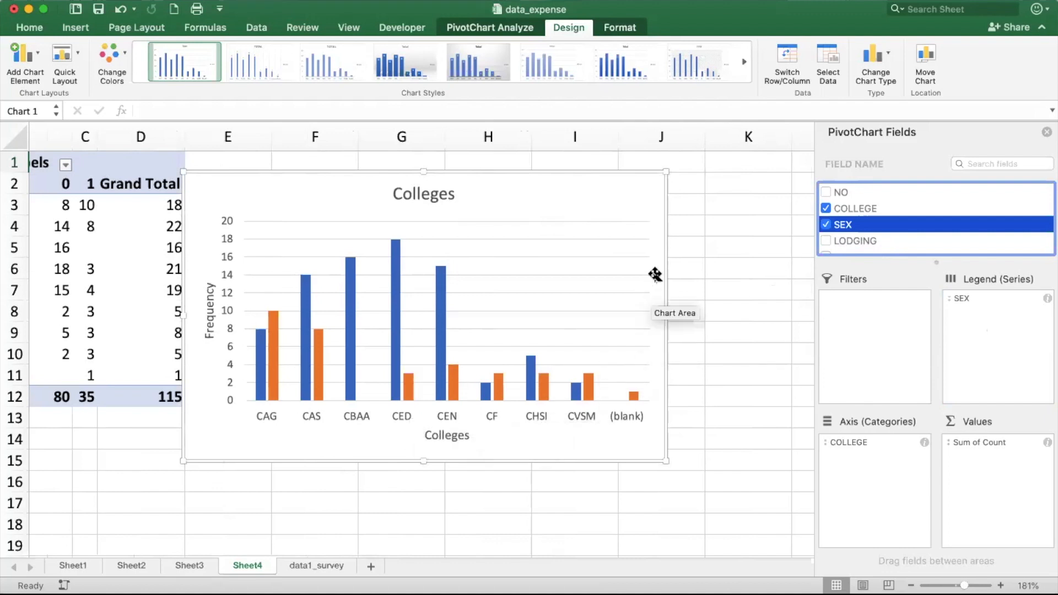
{"action": "left_click", "coordinate": [36, 57]}
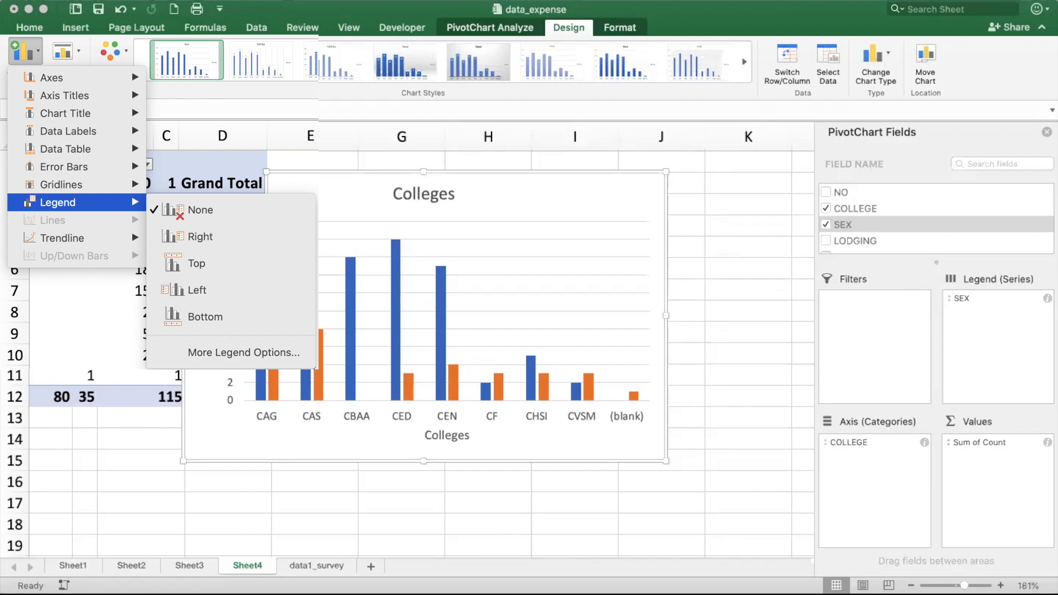
{"action": "left_click", "coordinate": [200, 237]}
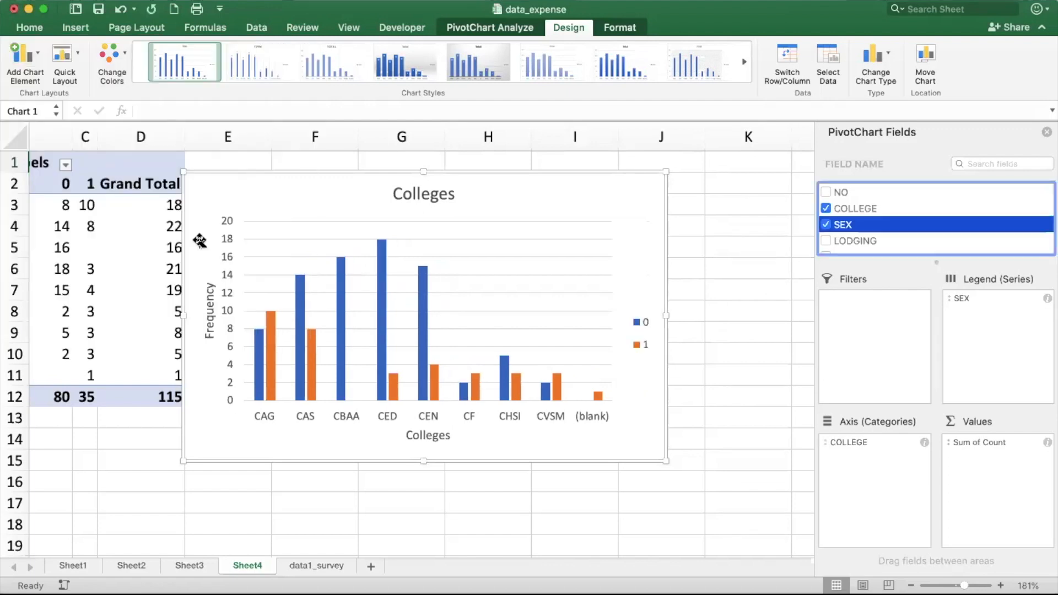
{"action": "left_click", "coordinate": [642, 319]}
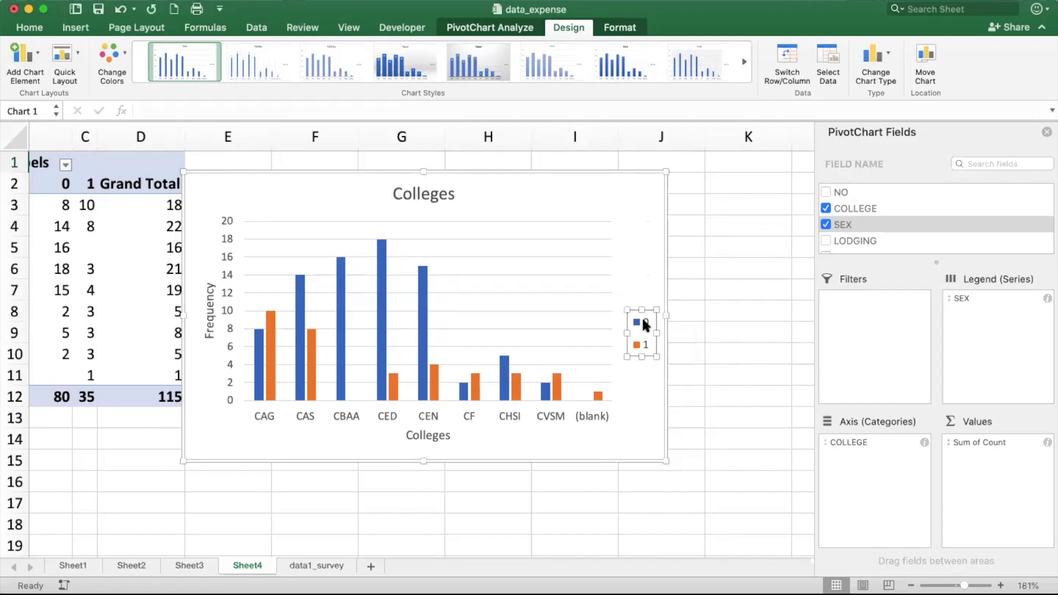
{"action": "left_click", "coordinate": [642, 315]}
{"action": "double_click", "coordinate": [642, 317]}
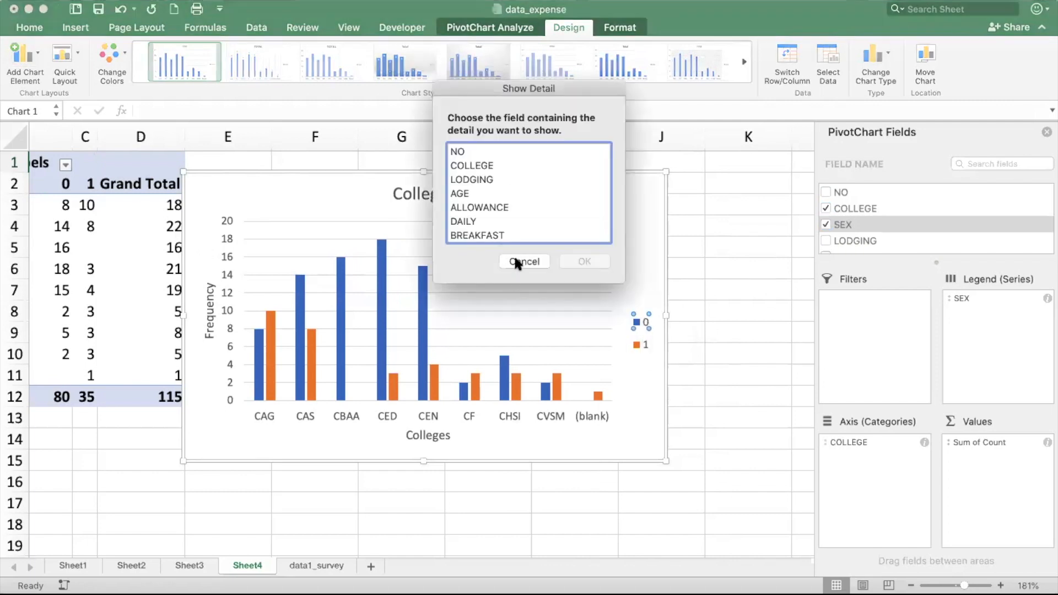
{"action": "left_click", "coordinate": [516, 262]}
{"action": "left_click", "coordinate": [649, 322]}
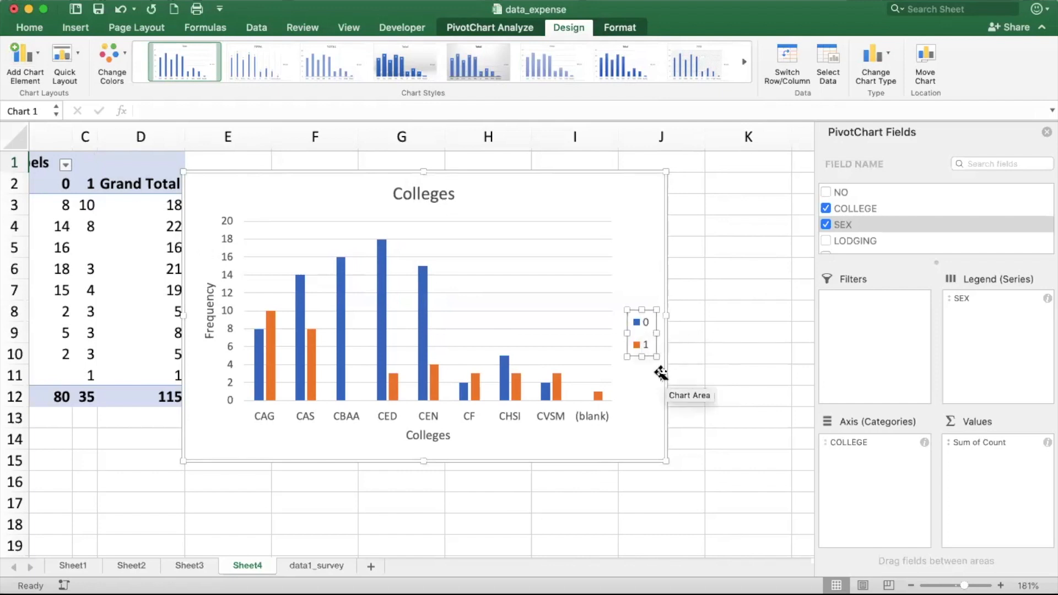
{"action": "left_click", "coordinate": [644, 320]}
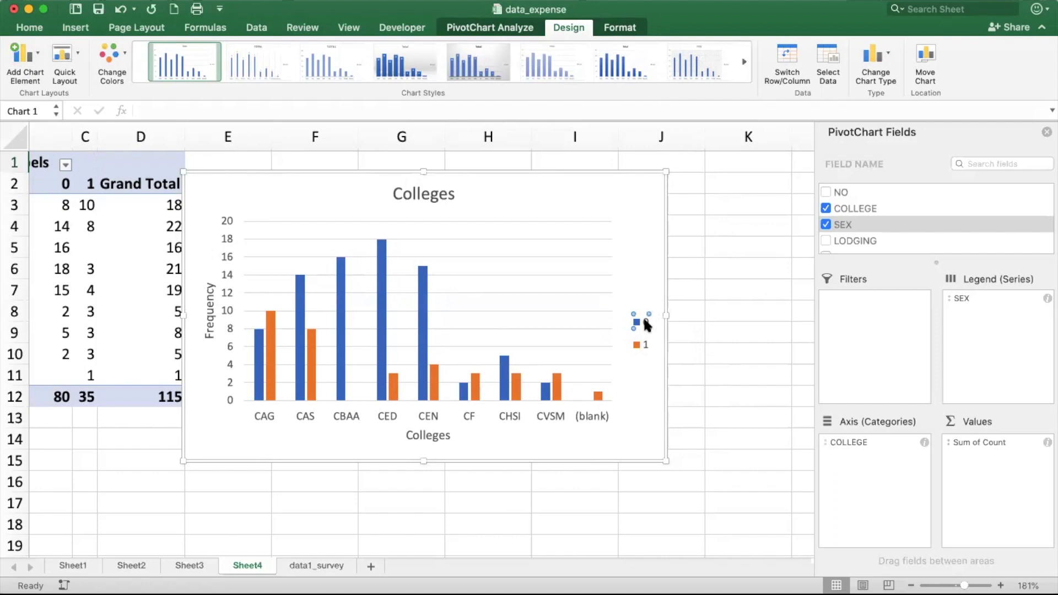
{"action": "right_click", "coordinate": [646, 324]}
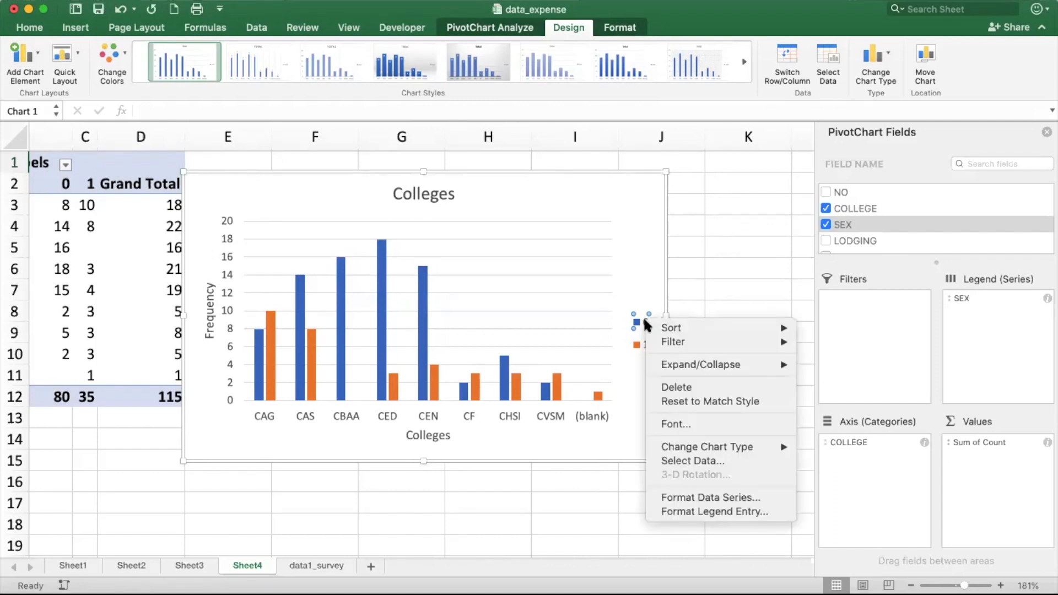
{"action": "left_click", "coordinate": [643, 320]}
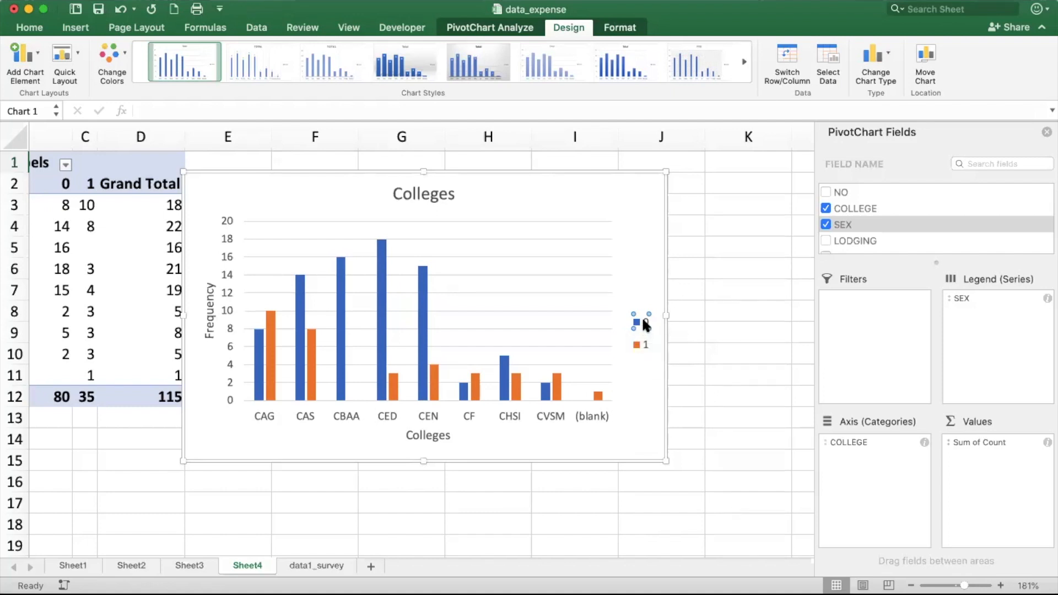
- Rename the PivotTable's column header 0 in cell B2 as Female
{"action": "scroll", "coordinate": [59, 186], "scroll_direction": "right", "scroll_amount": 2}
{"action": "left_click", "coordinate": [59, 185]}
{"action": "scroll", "coordinate": [59, 185], "scroll_direction": "left", "scroll_amount": 4}
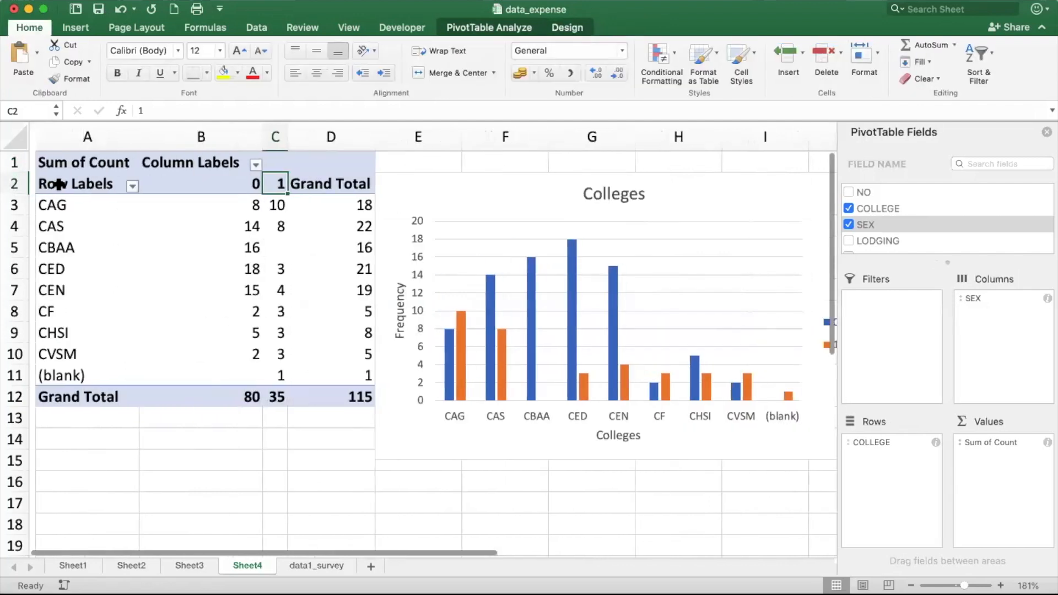
{"action": "left_click", "coordinate": [205, 188]}
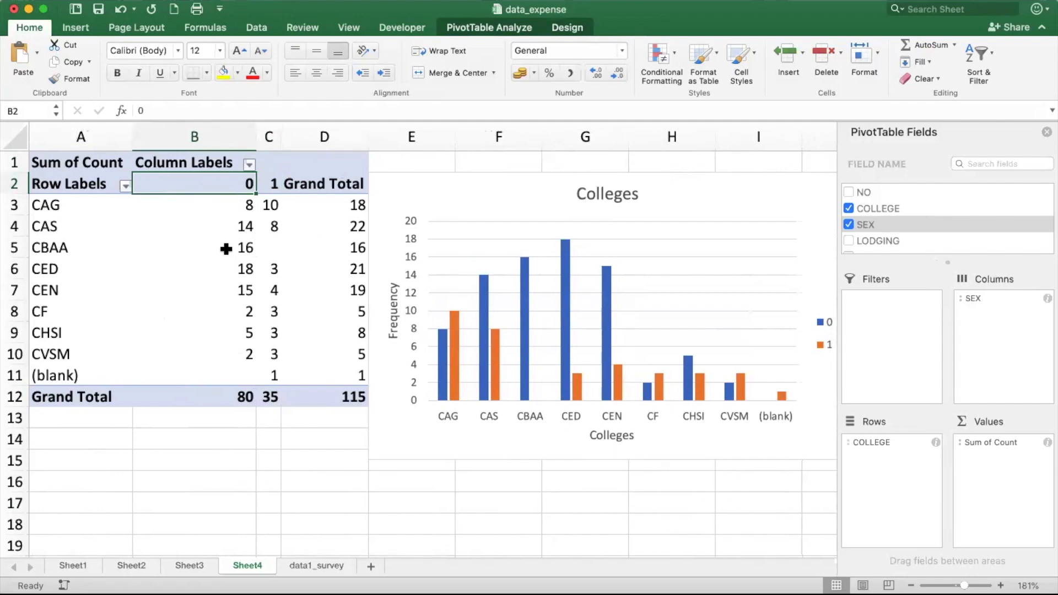
{"action": "type", "text": "Female"}
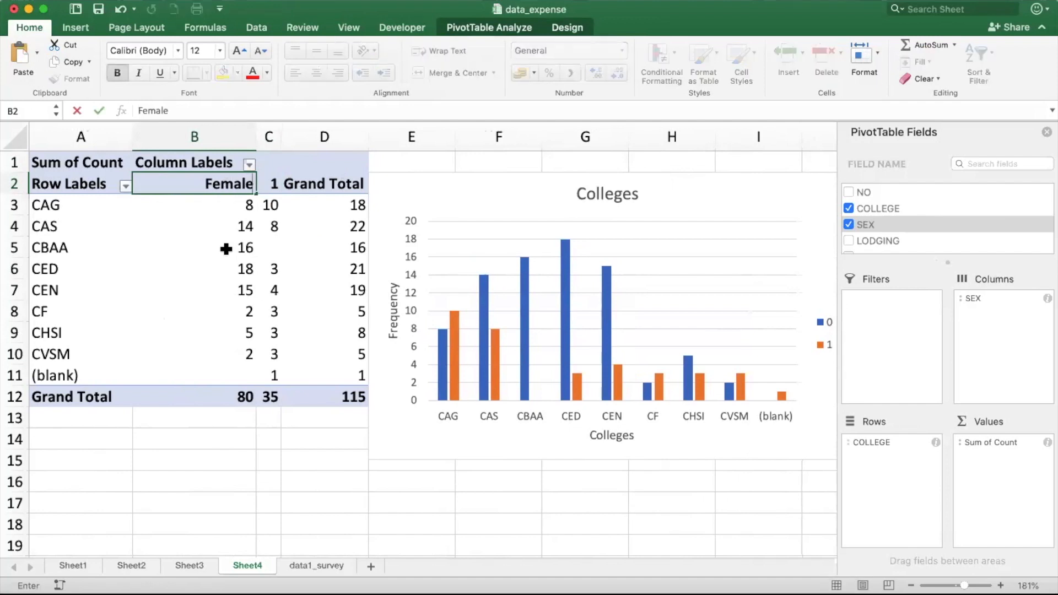
{"action": "key", "text": "Return"}
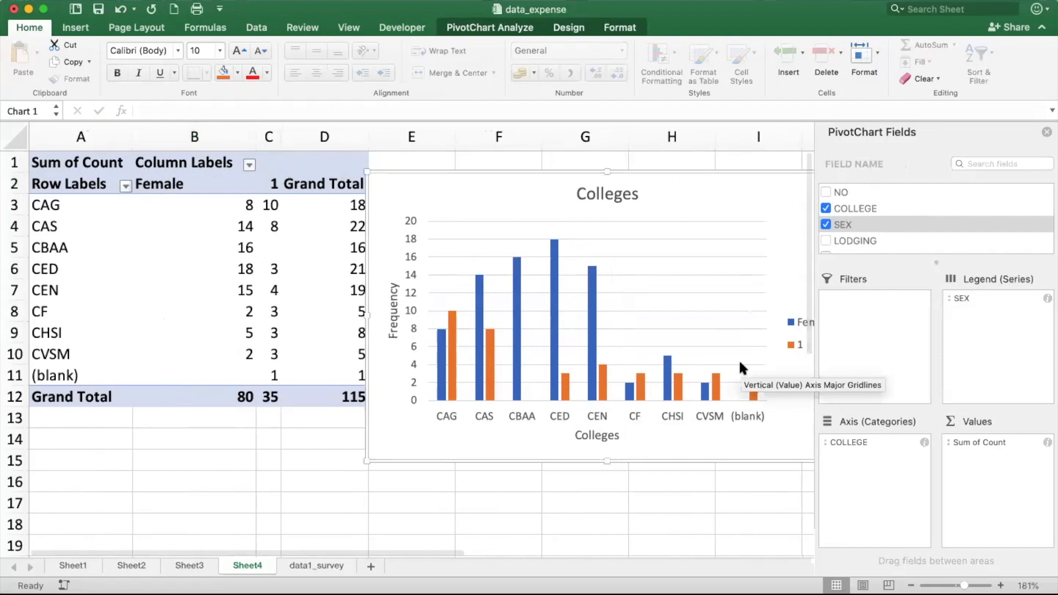
- Rename the PivotTable's column header 1 in cell C2 as Male
{"action": "scroll", "coordinate": [739, 363], "scroll_direction": "right", "scroll_amount": 2}
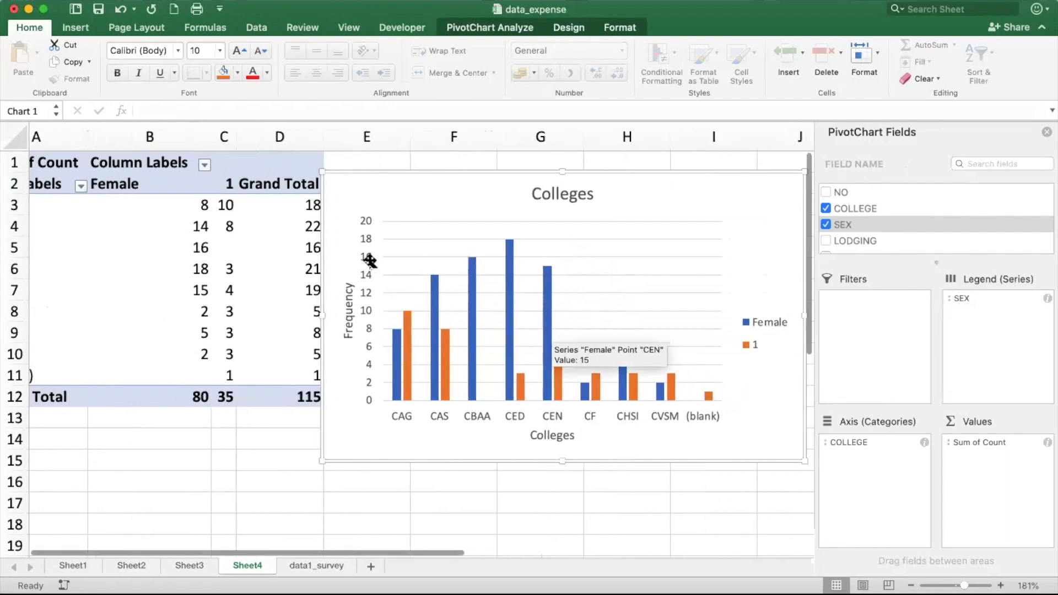
{"action": "left_click", "coordinate": [182, 185]}
{"action": "left_click", "coordinate": [228, 185]}
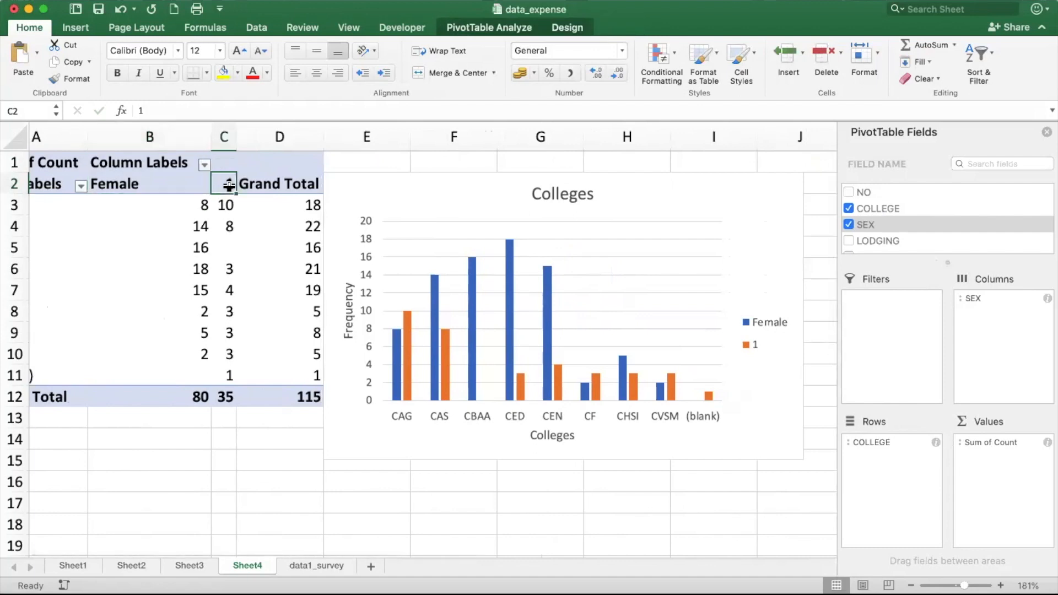
{"action": "type", "text": "Male"}
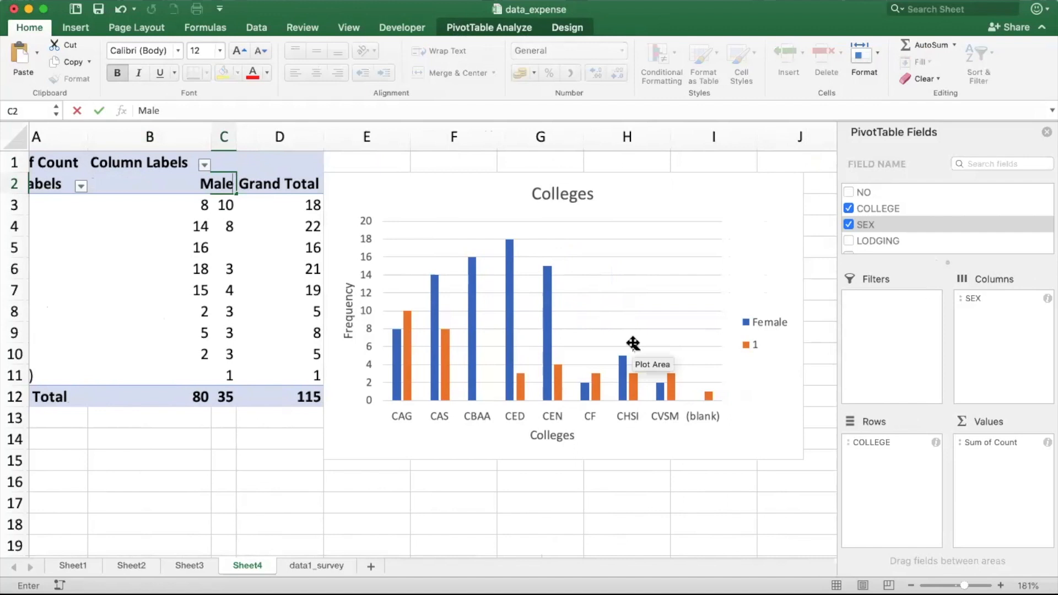
{"action": "left_click", "coordinate": [643, 302]}
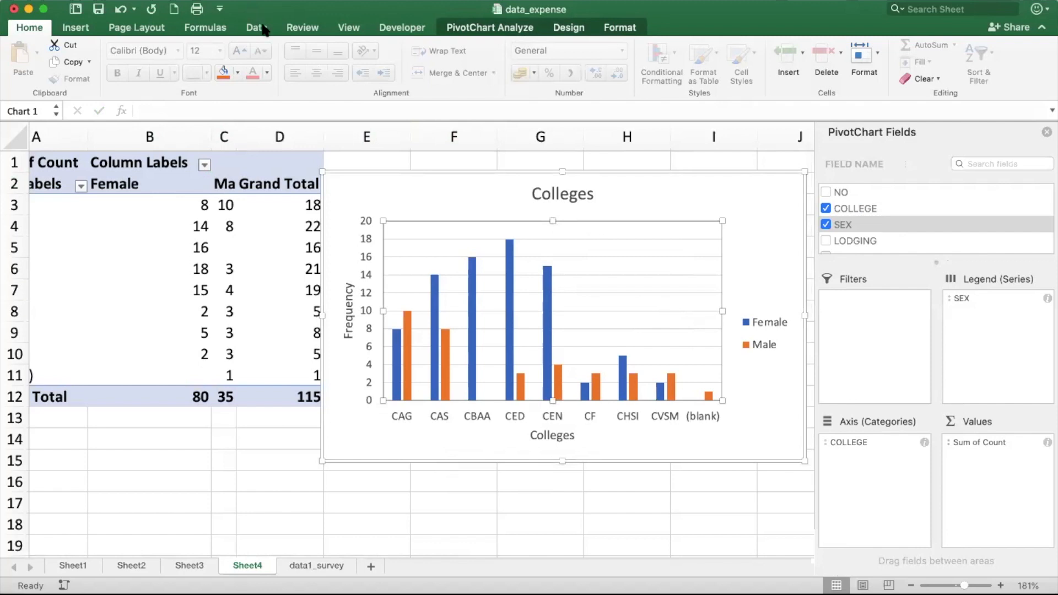
- Remove the SEX field from the lodging PivotTable on Sheet2, keeping only LODGING in the rows
{"action": "left_click", "coordinate": [72, 28]}
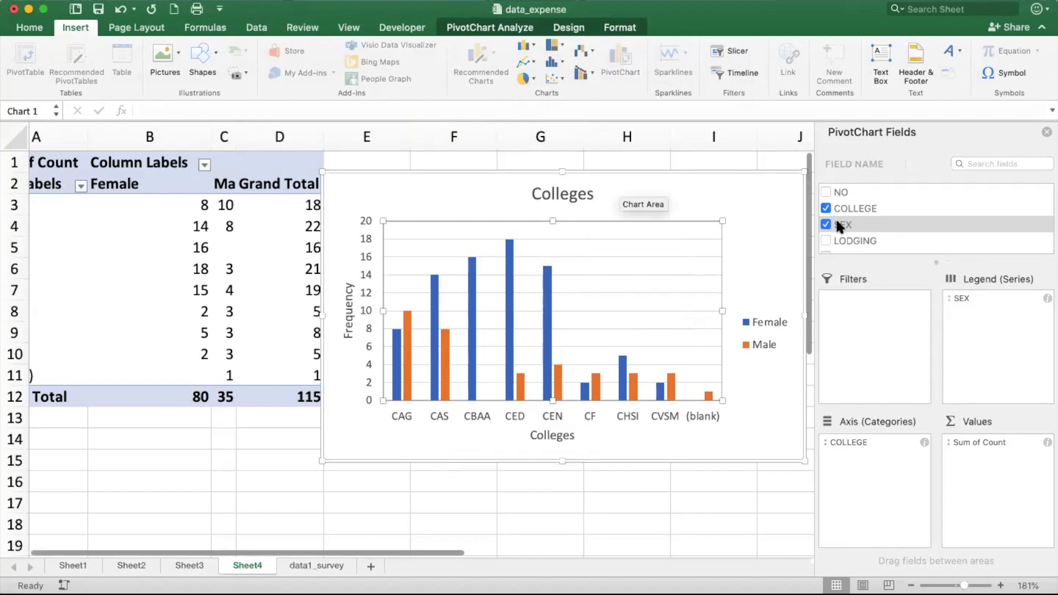
{"action": "left_click", "coordinate": [138, 561]}
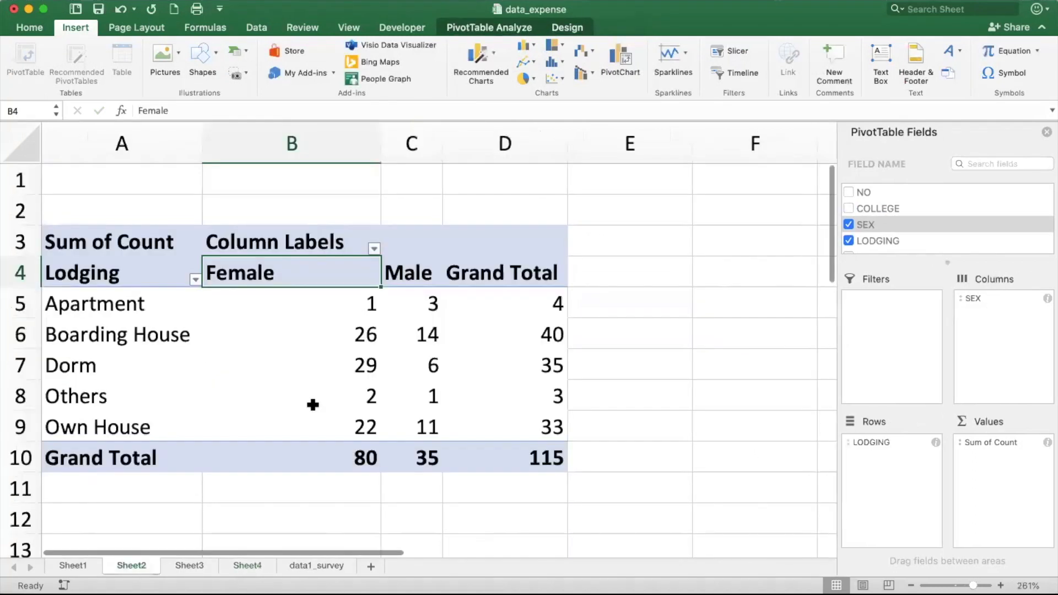
{"action": "left_click", "coordinate": [860, 222]}
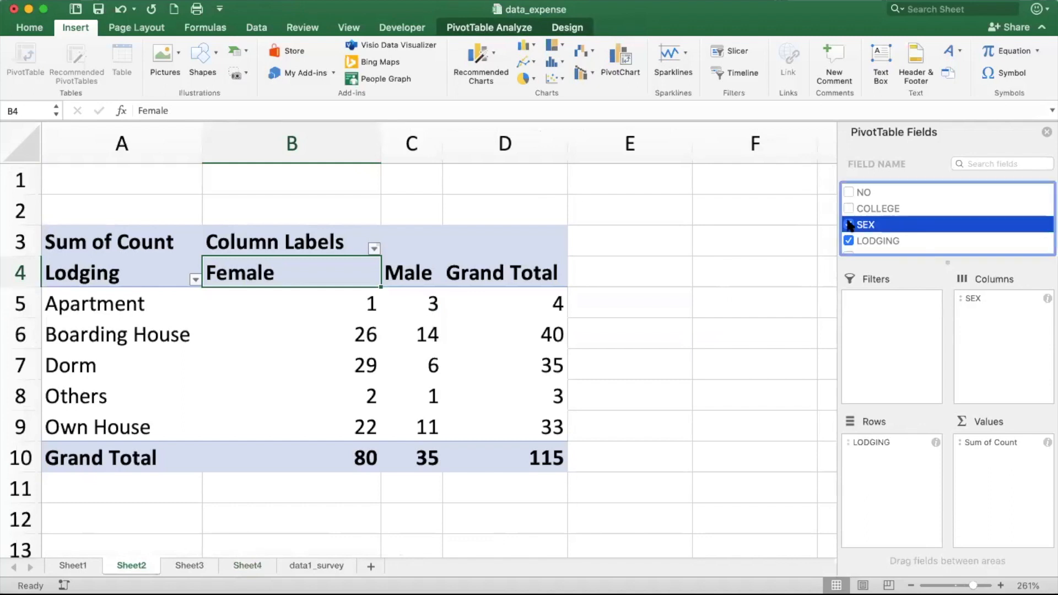
{"action": "left_click", "coordinate": [848, 225]}
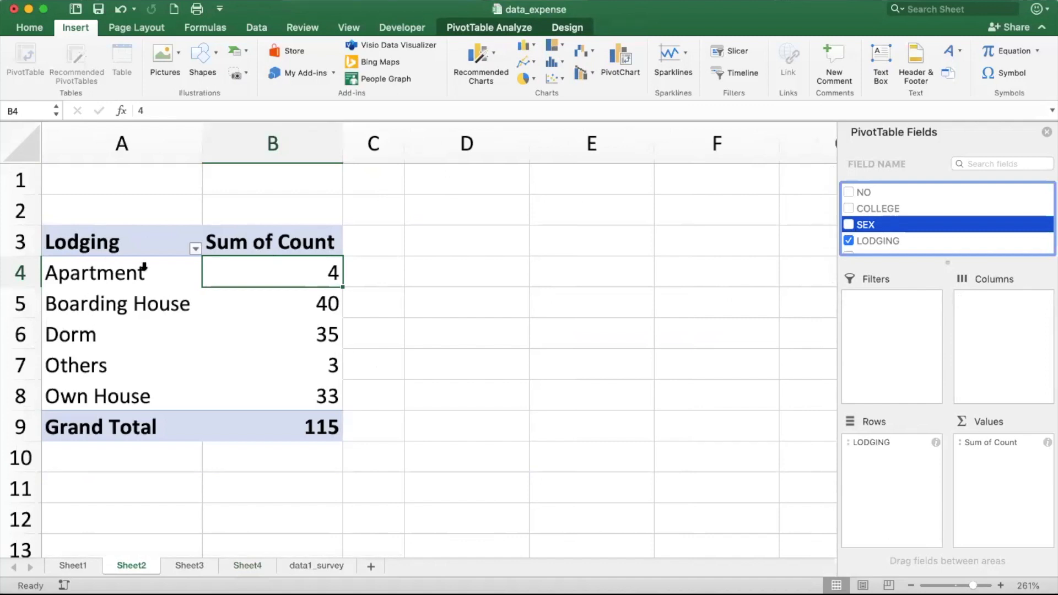
- Insert a doughnut PivotChart from the lodging categories and counts in A3:B8, leaving the Grand Total row out of the selection
{"action": "left_click_drag", "start_coordinate": [104, 241], "coordinate": [245, 403]}
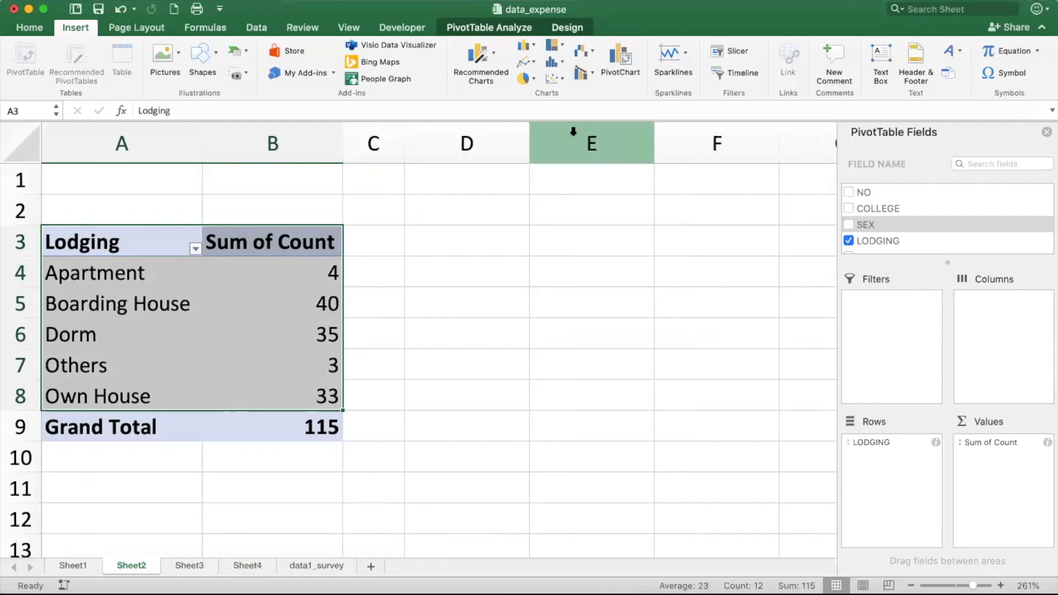
{"action": "left_click", "coordinate": [521, 78]}
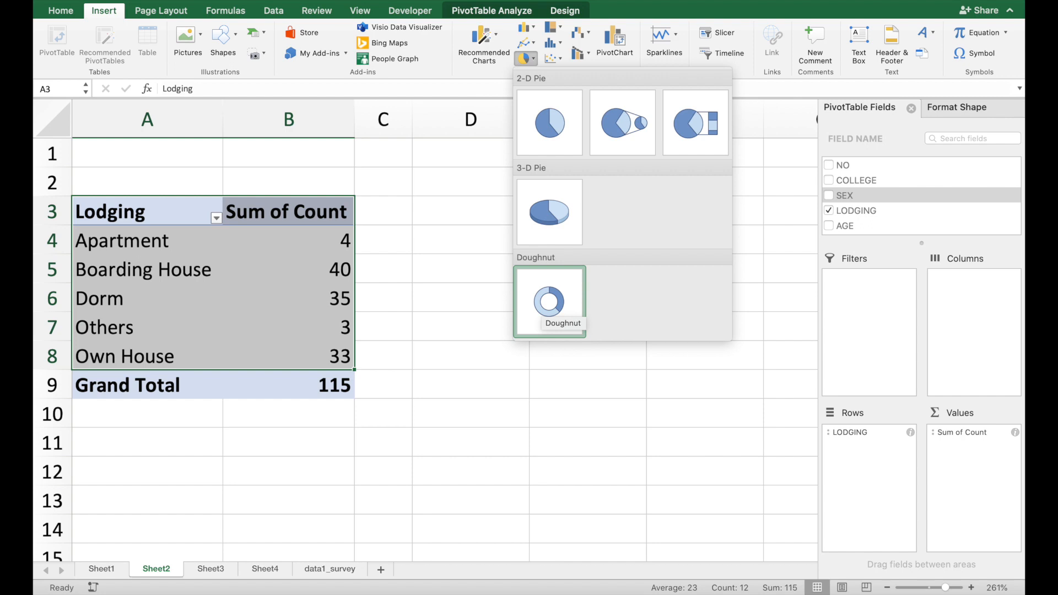
{"action": "left_click", "coordinate": [548, 303]}
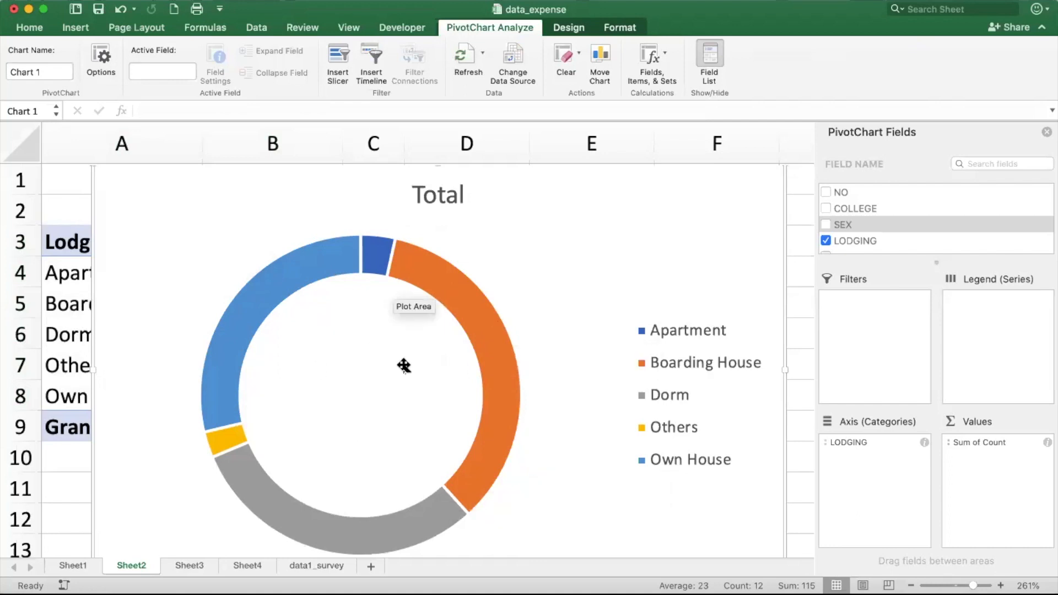
- Examine the count and percentage of each lodging category in the doughnut chart
{"action": "mouse_move", "coordinate": [456, 301]}
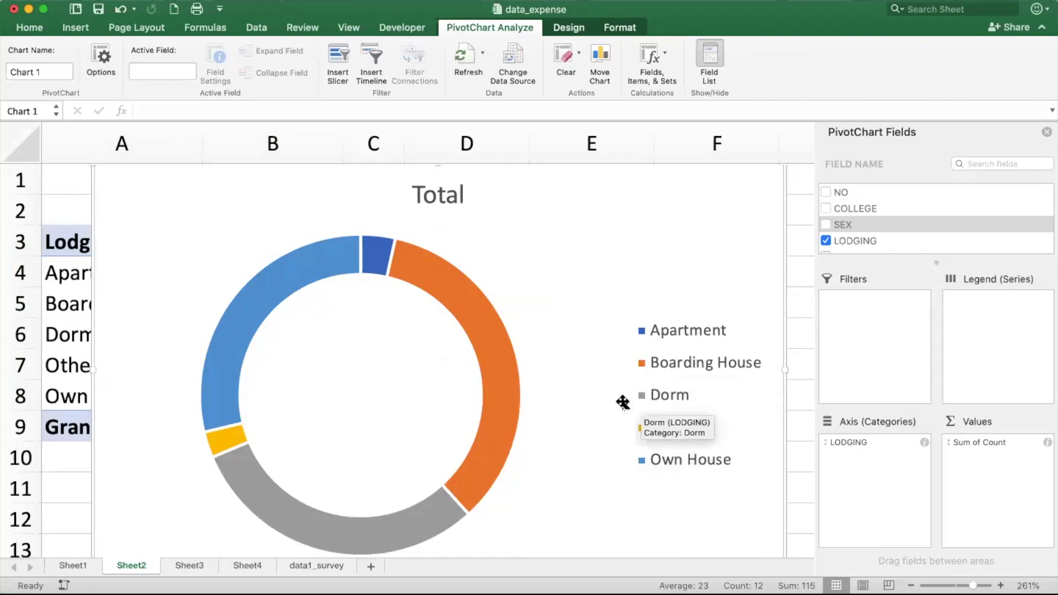
{"action": "mouse_move", "coordinate": [365, 530]}
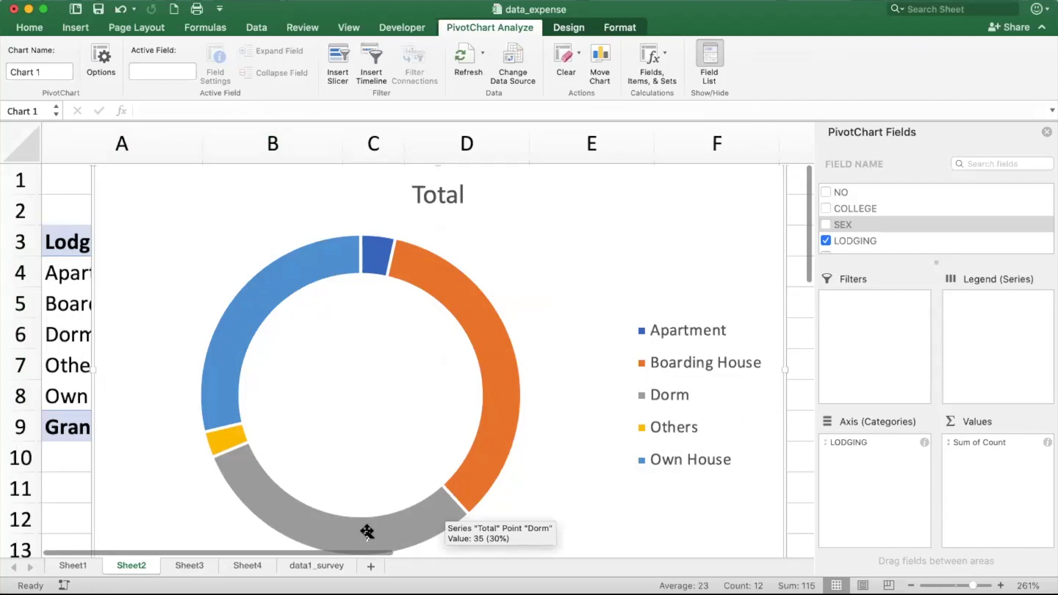
{"action": "mouse_move", "coordinate": [249, 337]}
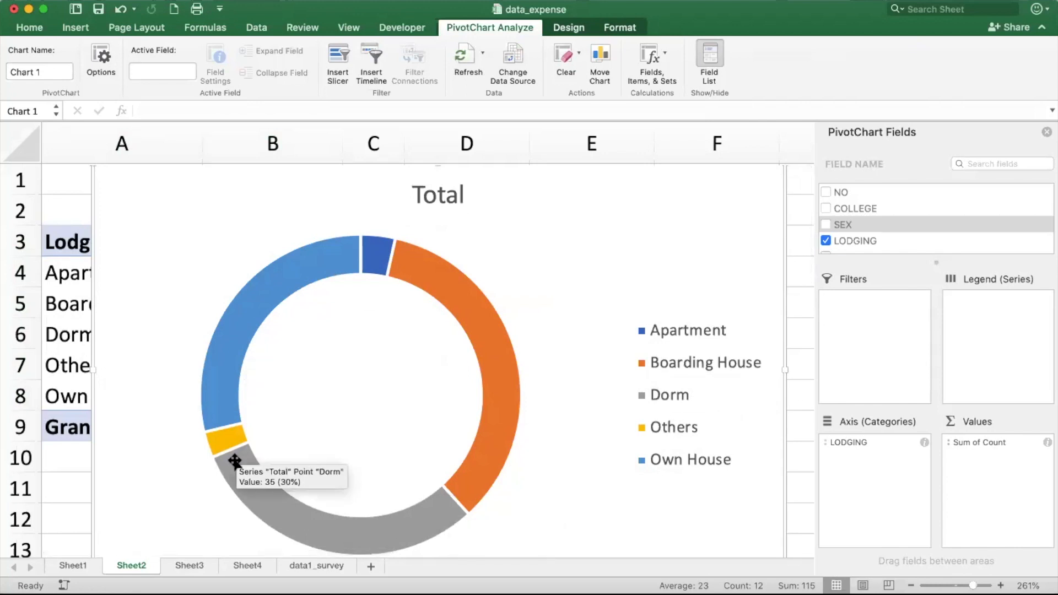
{"action": "mouse_move", "coordinate": [373, 255]}
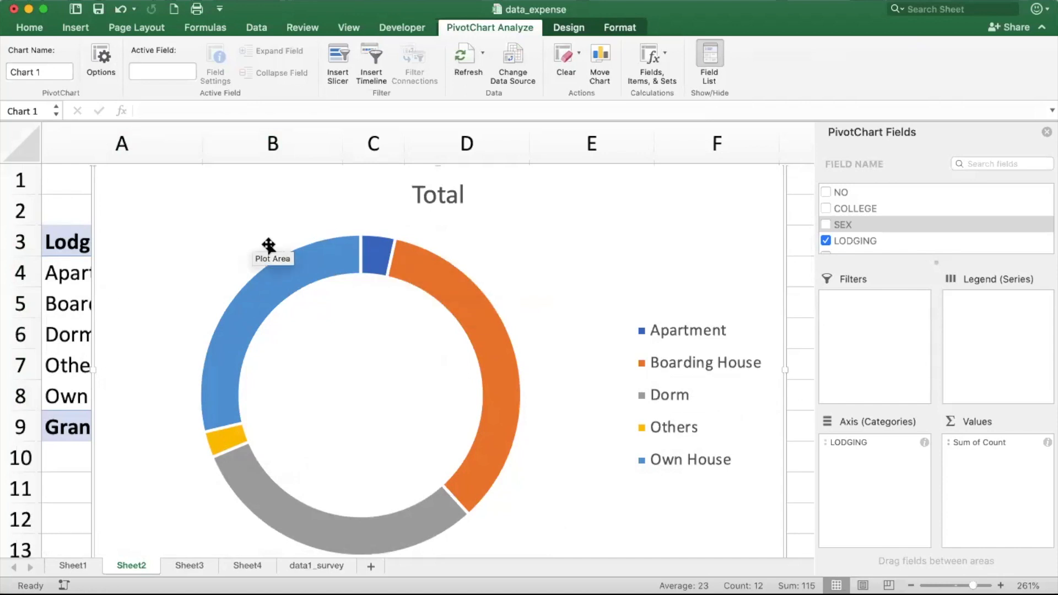
{"action": "mouse_move", "coordinate": [290, 250]}
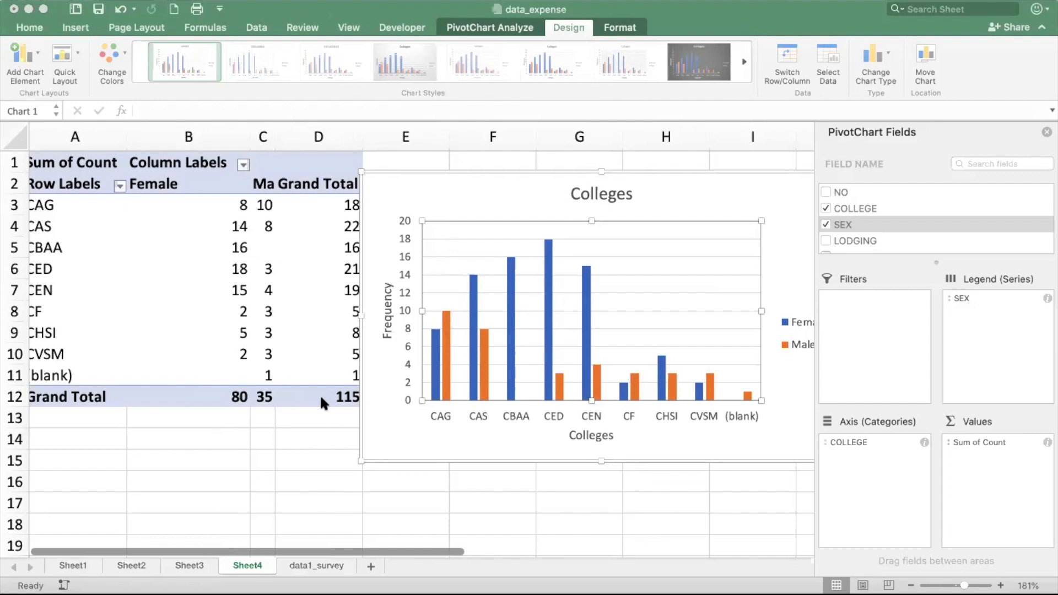
- Return to the data1_survey sheet and select the entire DAILY column
{"action": "left_click", "coordinate": [301, 564]}
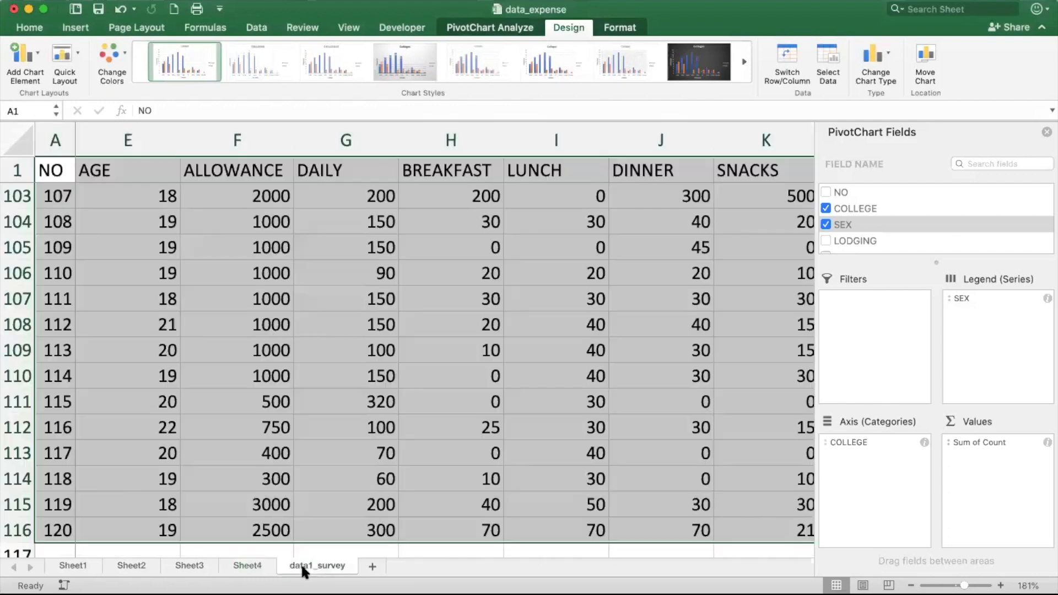
{"action": "scroll", "coordinate": [187, 269], "scroll_direction": "up", "scroll_amount": 3}
{"action": "scroll", "coordinate": [187, 270], "scroll_direction": "up", "scroll_amount": 20}
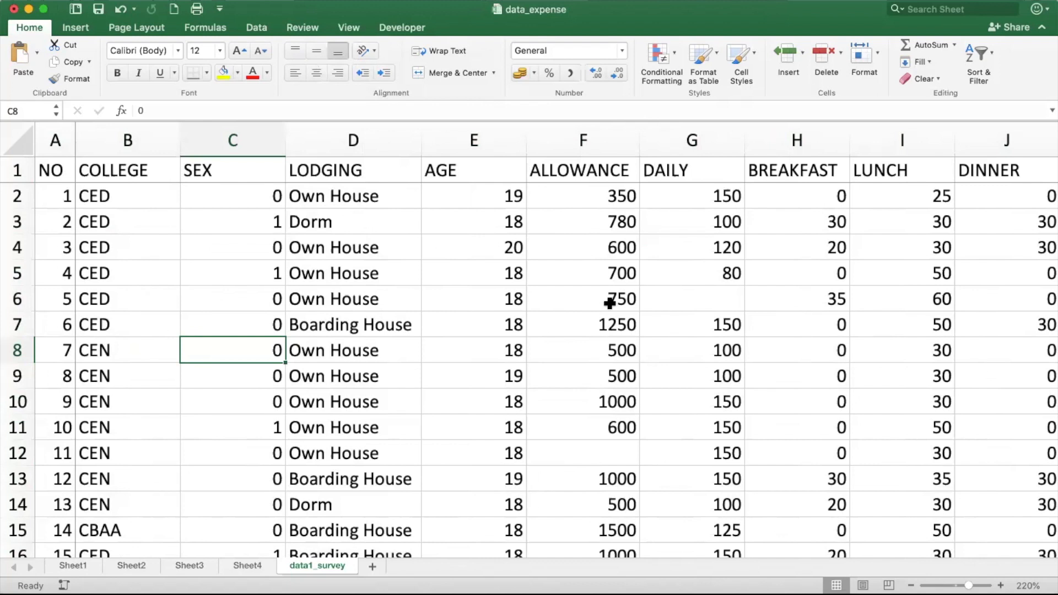
{"action": "scroll", "coordinate": [607, 299], "scroll_direction": "right", "scroll_amount": 2}
{"action": "scroll", "coordinate": [608, 305], "scroll_direction": "right", "scroll_amount": 1}
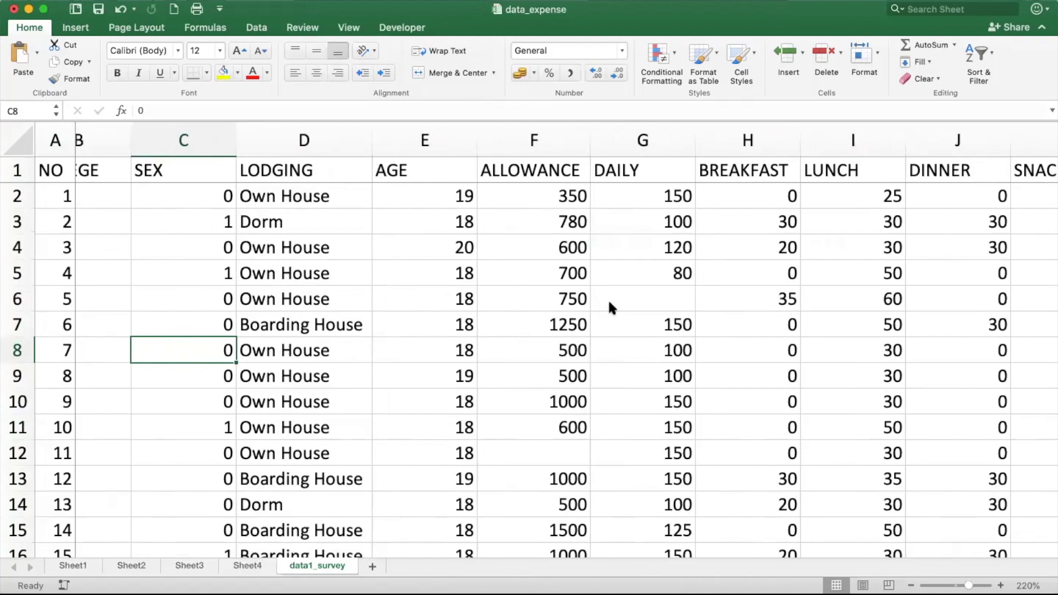
{"action": "left_click", "coordinate": [631, 149]}
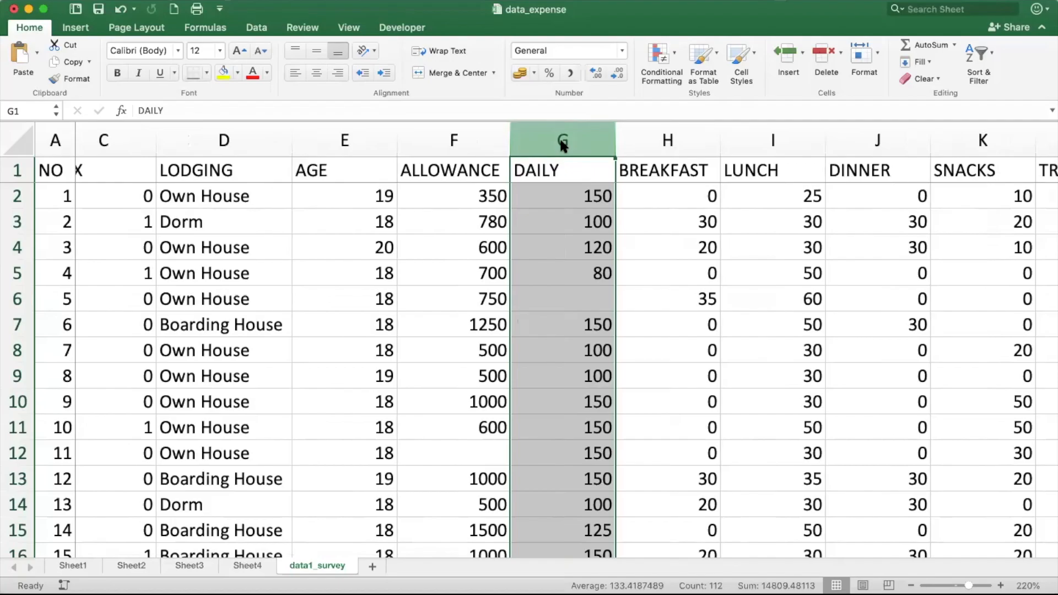
- Review the full list of available Data Analysis tools, and leave it without running any of them
{"action": "left_click", "coordinate": [256, 27]}
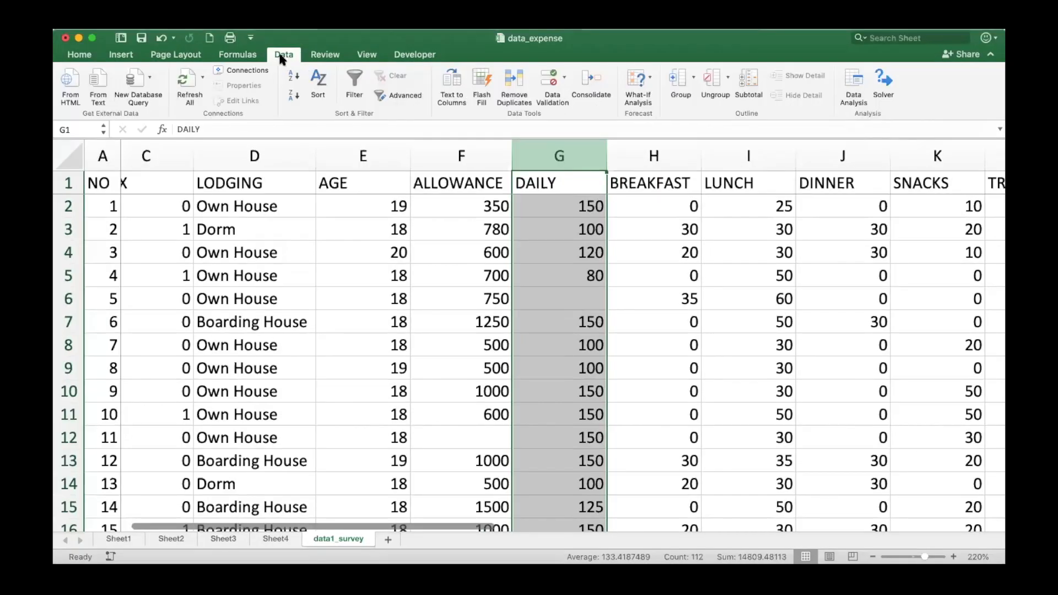
{"action": "left_click", "coordinate": [282, 55]}
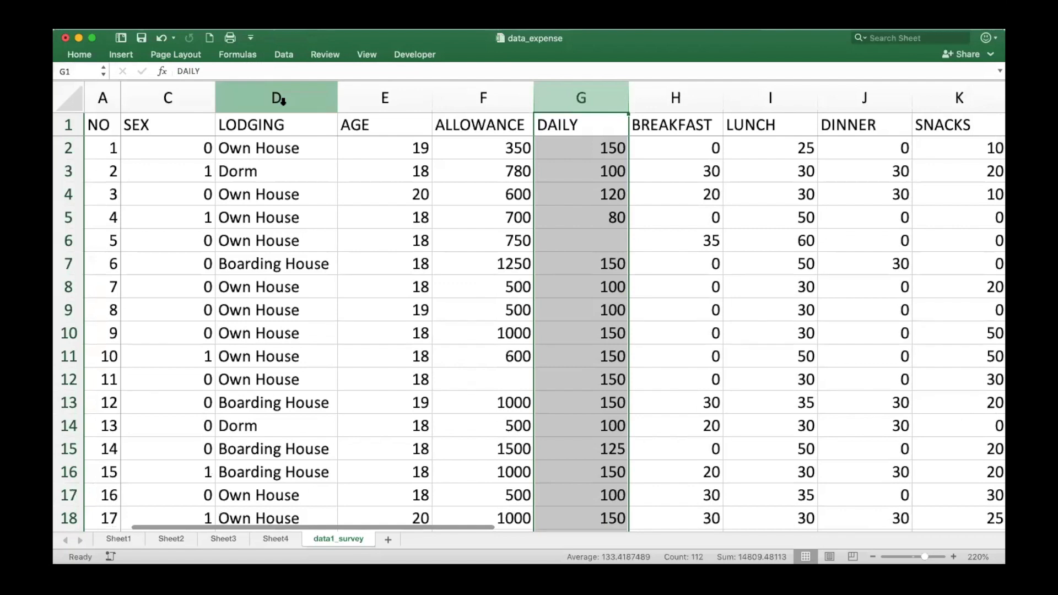
{"action": "left_click", "coordinate": [282, 55]}
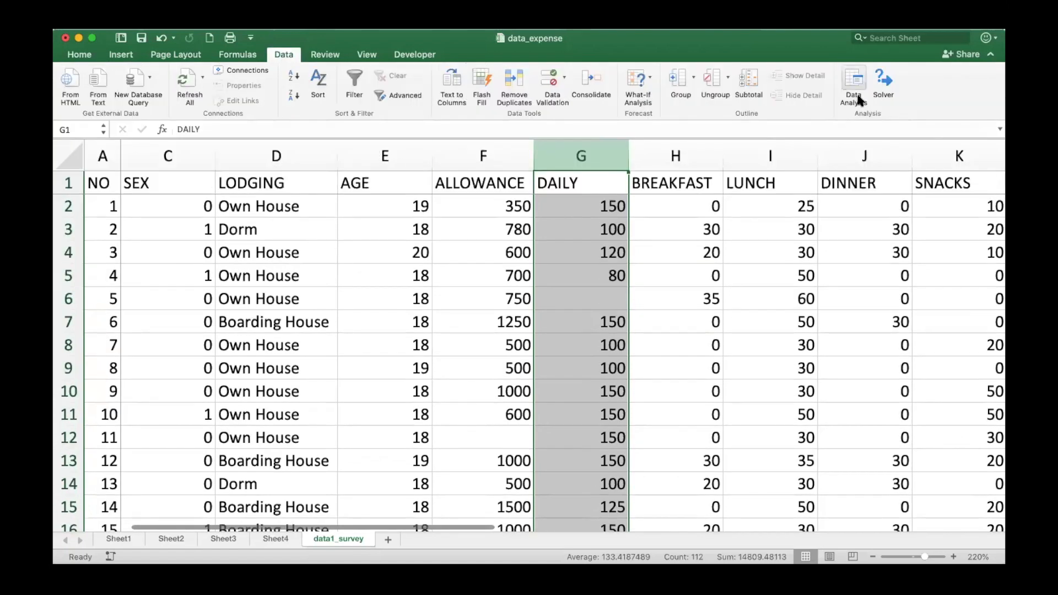
{"action": "left_click", "coordinate": [858, 78]}
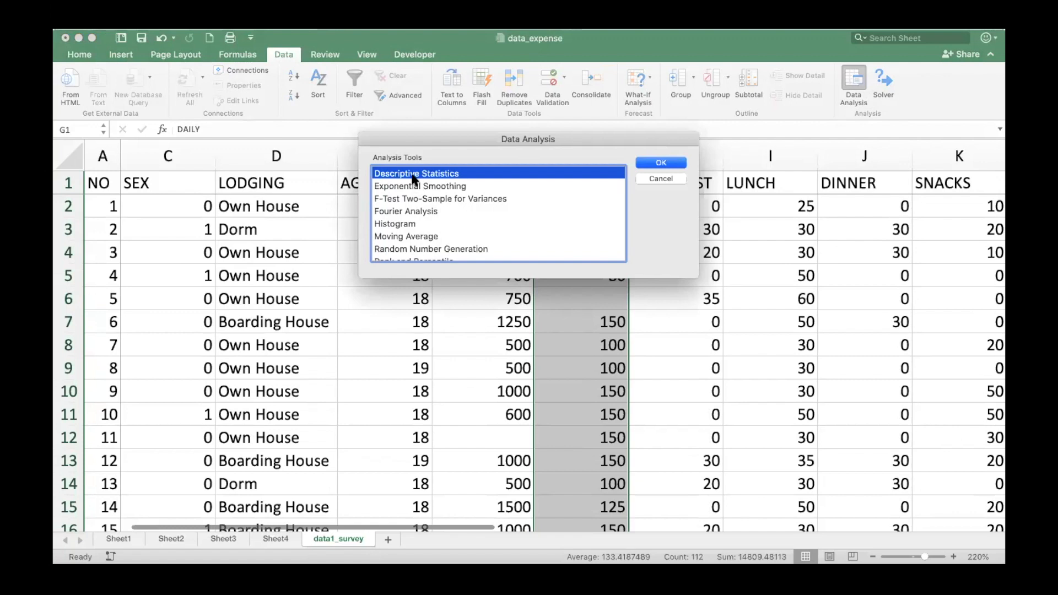
{"action": "scroll", "coordinate": [406, 245], "scroll_direction": "down", "scroll_amount": 5}
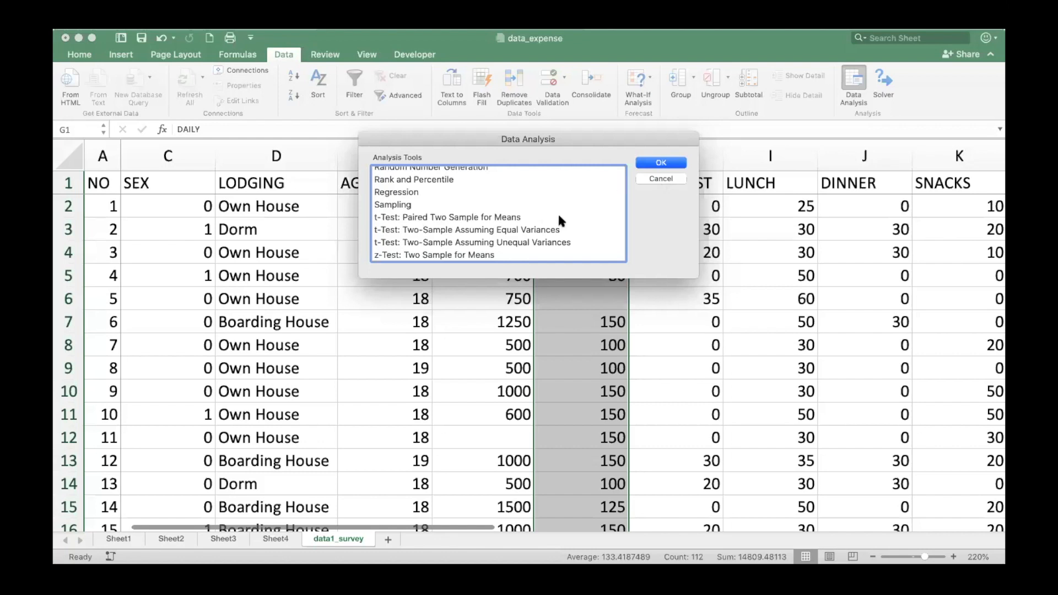
{"action": "left_click", "coordinate": [644, 178]}
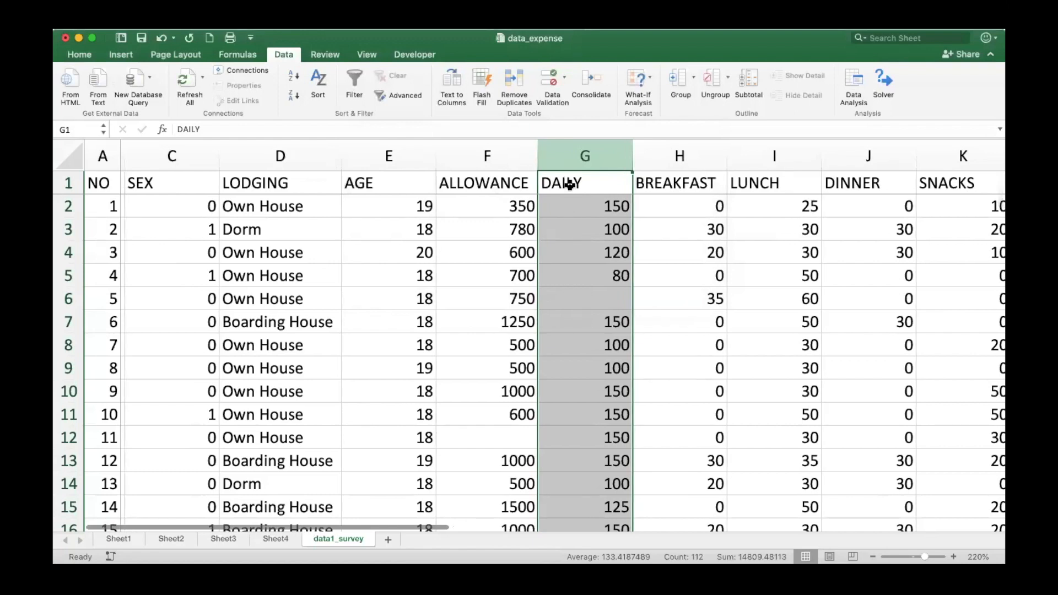
- Add a blank worksheet after data1_survey, and return to the DAILY column on data1_survey
{"action": "left_click", "coordinate": [387, 538]}
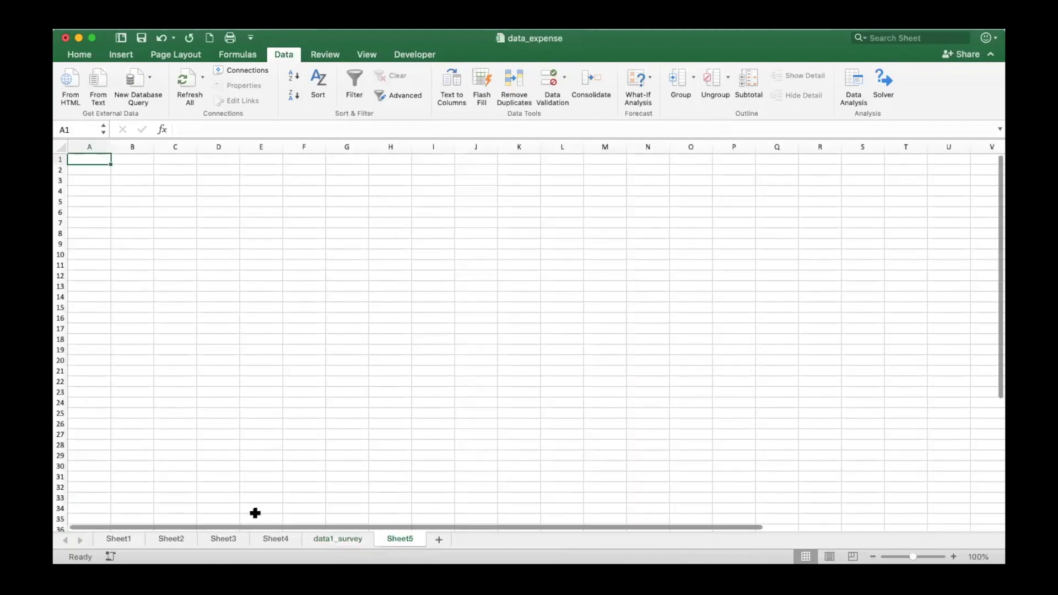
{"action": "left_click", "coordinate": [357, 538]}
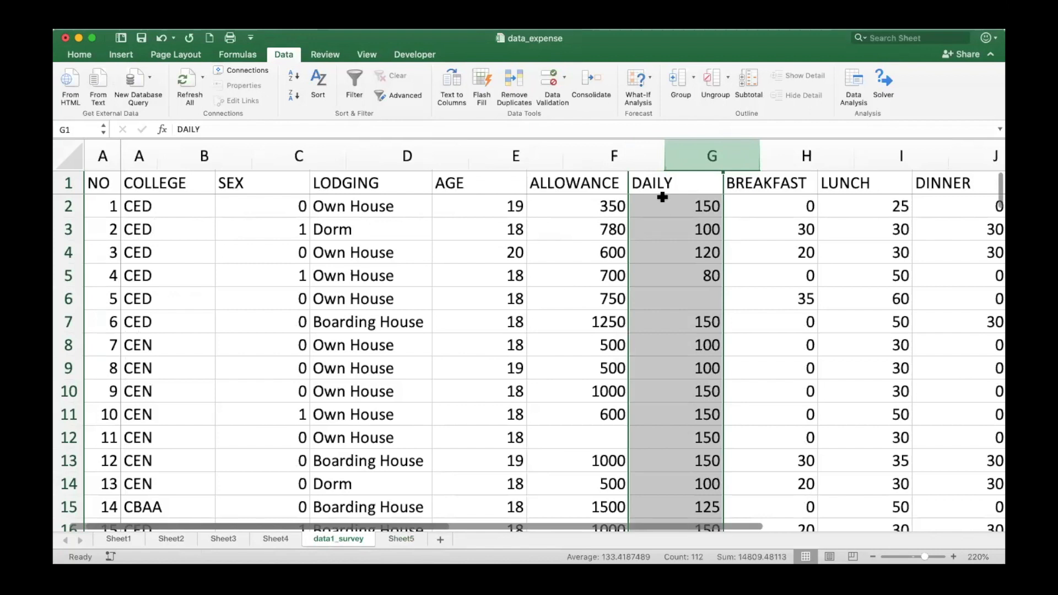
- Copy the whole DAILY column from data1_survey into column A of Sheet5, and widen that column
{"action": "left_click", "coordinate": [672, 247]}
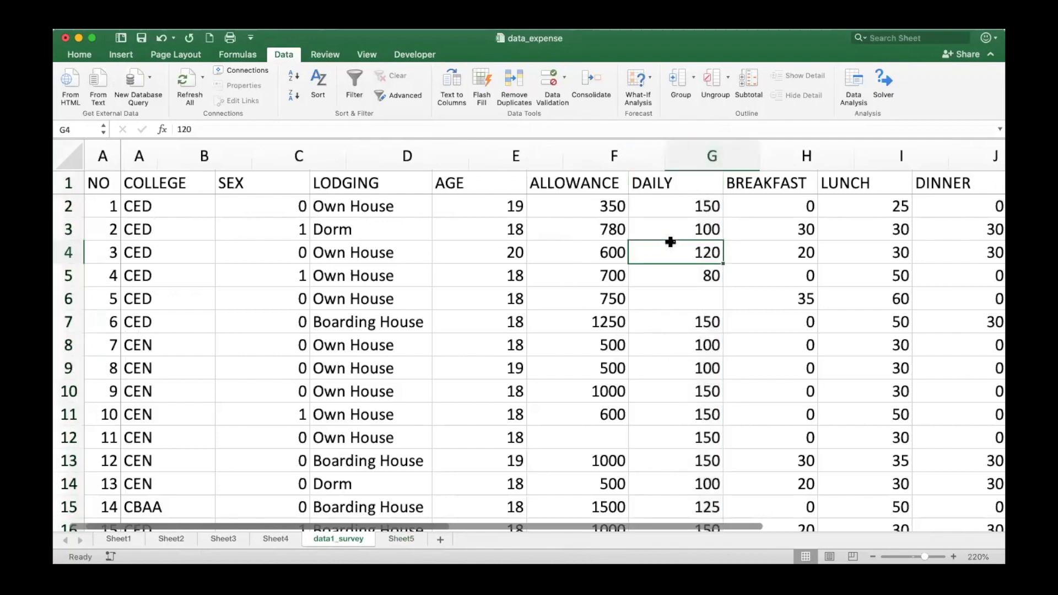
{"action": "left_click", "coordinate": [670, 142]}
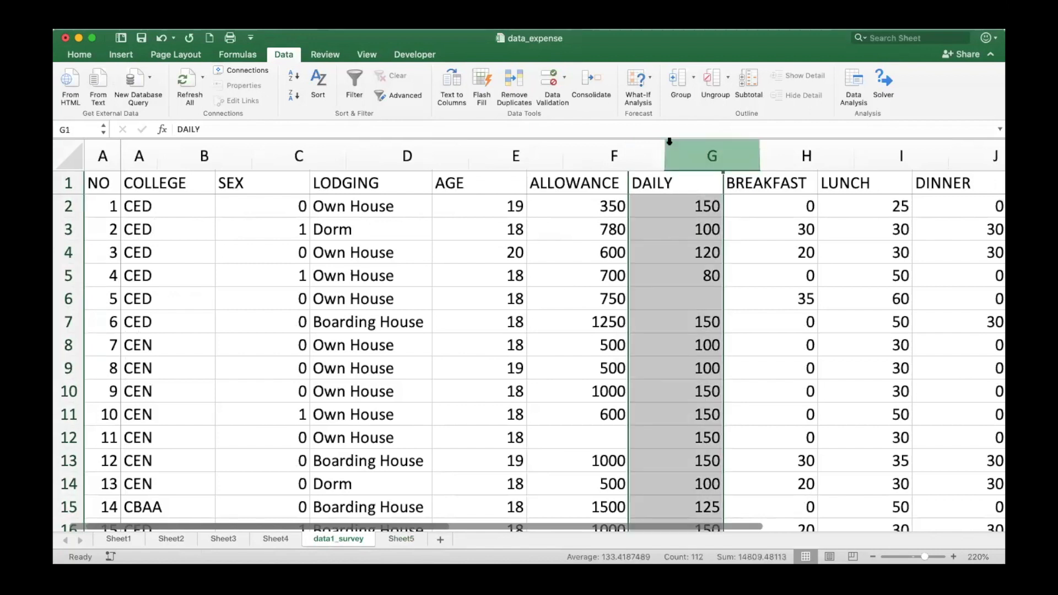
{"action": "right_click", "coordinate": [669, 142]}
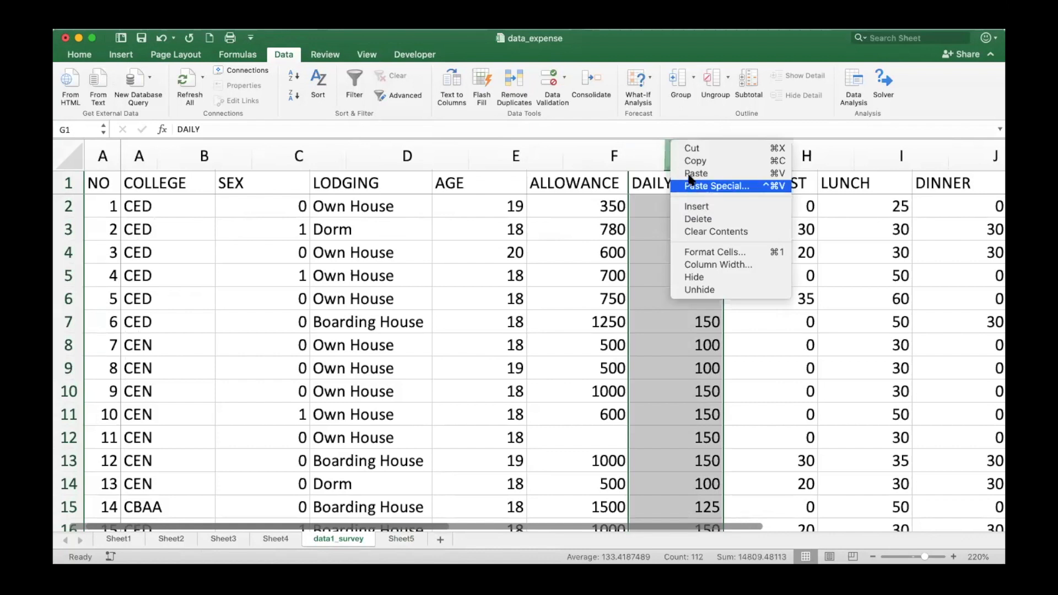
{"action": "left_click", "coordinate": [689, 161]}
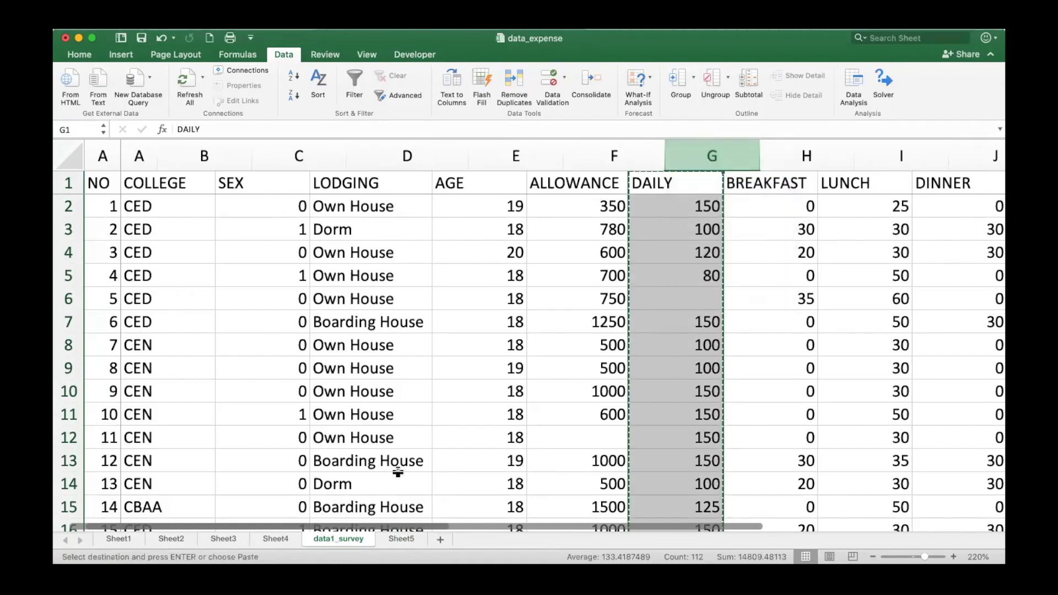
{"action": "left_click", "coordinate": [409, 540]}
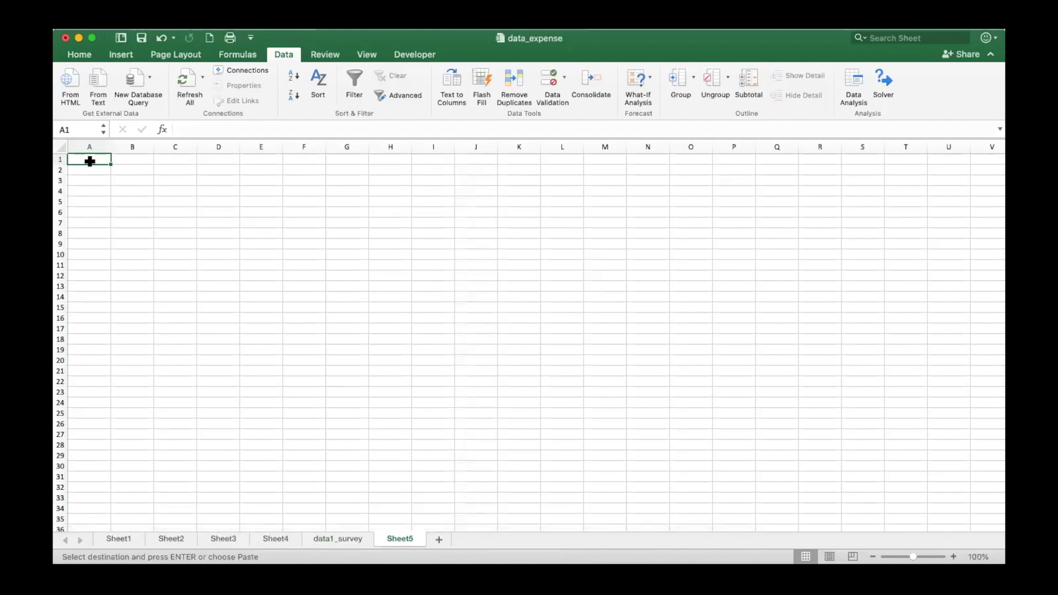
{"action": "key", "text": "super+v"}
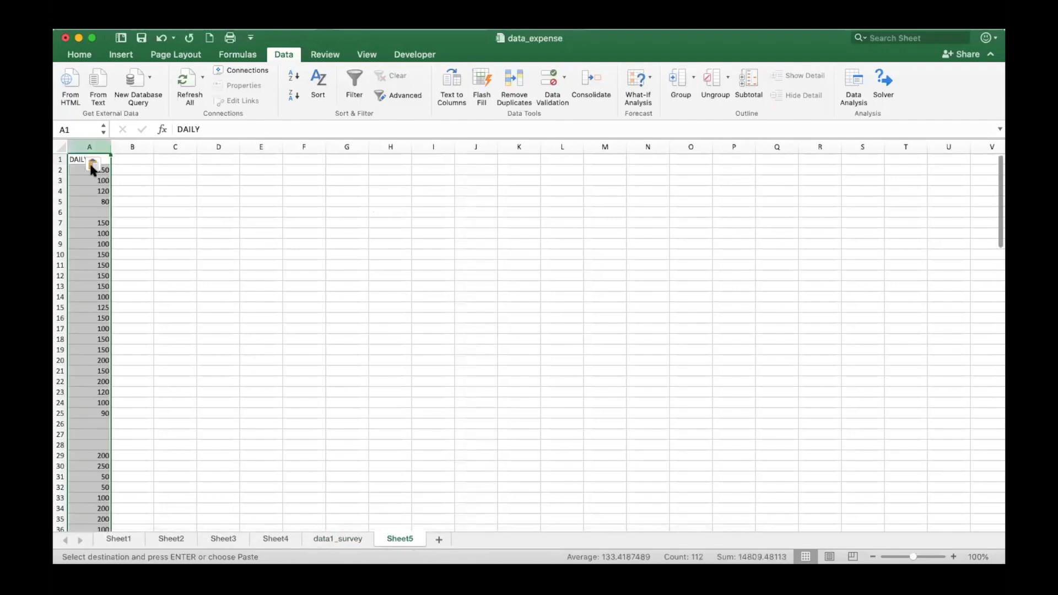
{"action": "left_click_drag", "start_coordinate": [111, 144], "coordinate": [170, 145]}
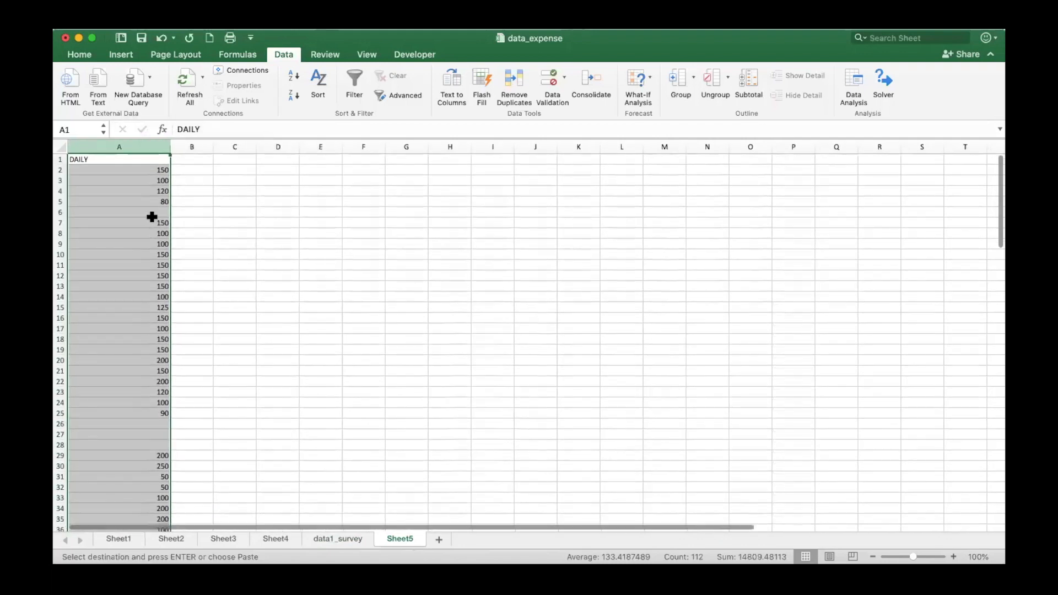
- Examine the pasted DAILY column on Sheet5 for blank cells and for summary formulas below the last data row
{"action": "left_click", "coordinate": [152, 214]}
{"action": "scroll", "coordinate": [152, 214], "scroll_direction": "down", "scroll_amount": 9}
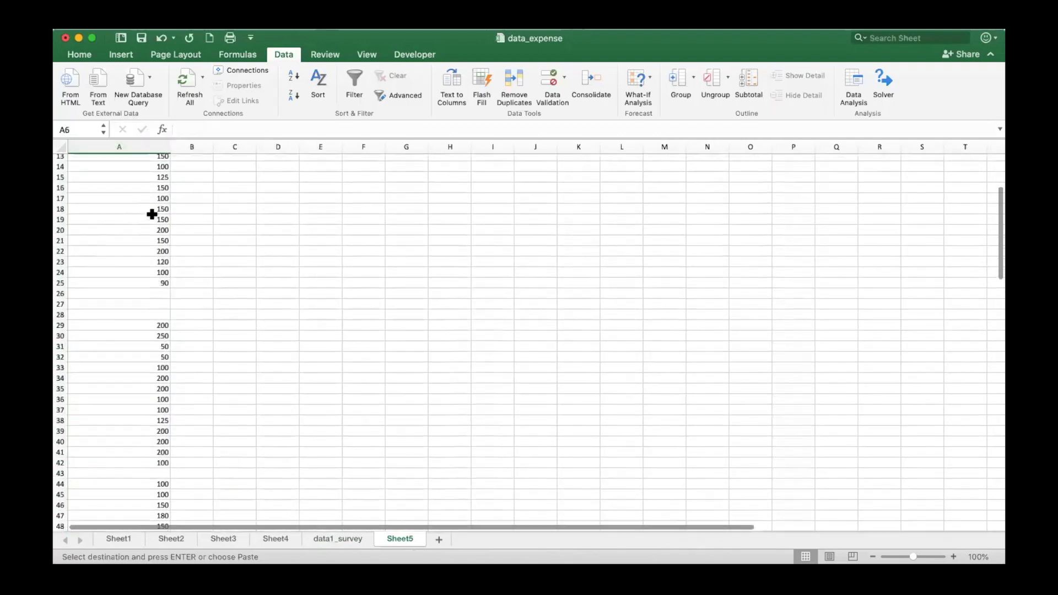
{"action": "scroll", "coordinate": [152, 213], "scroll_direction": "down", "scroll_amount": 11}
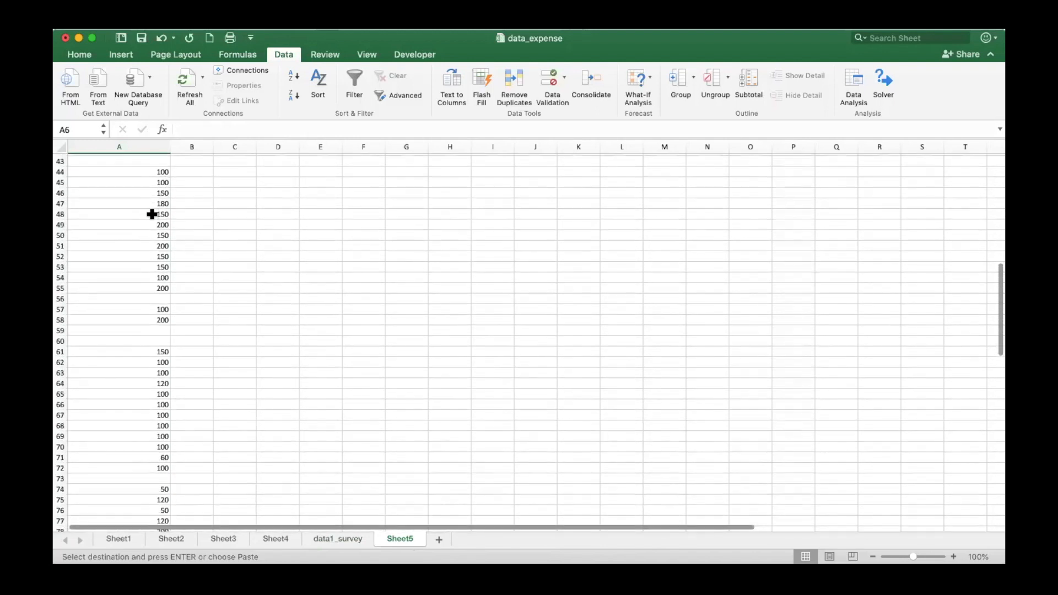
{"action": "scroll", "coordinate": [152, 214], "scroll_direction": "down", "scroll_amount": 17}
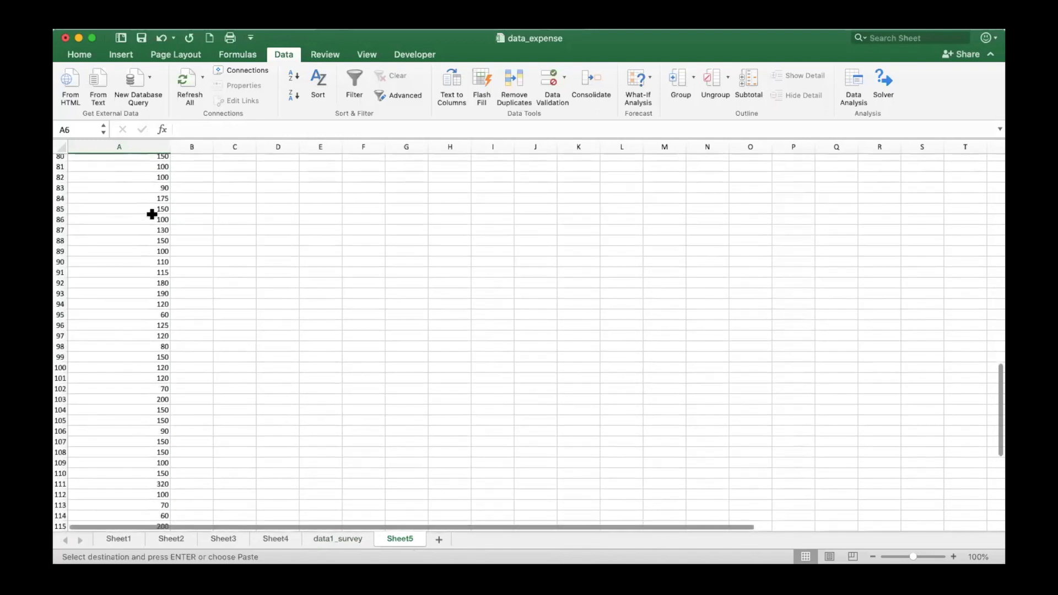
{"action": "left_click", "coordinate": [123, 230]}
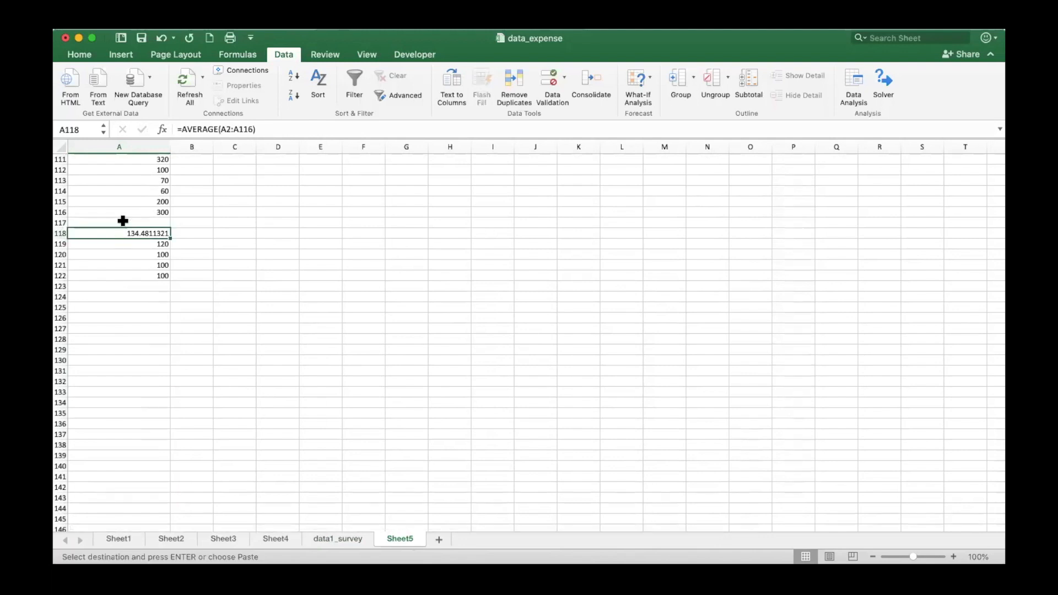
{"action": "left_click", "coordinate": [124, 222]}
{"action": "key", "text": "Up"}
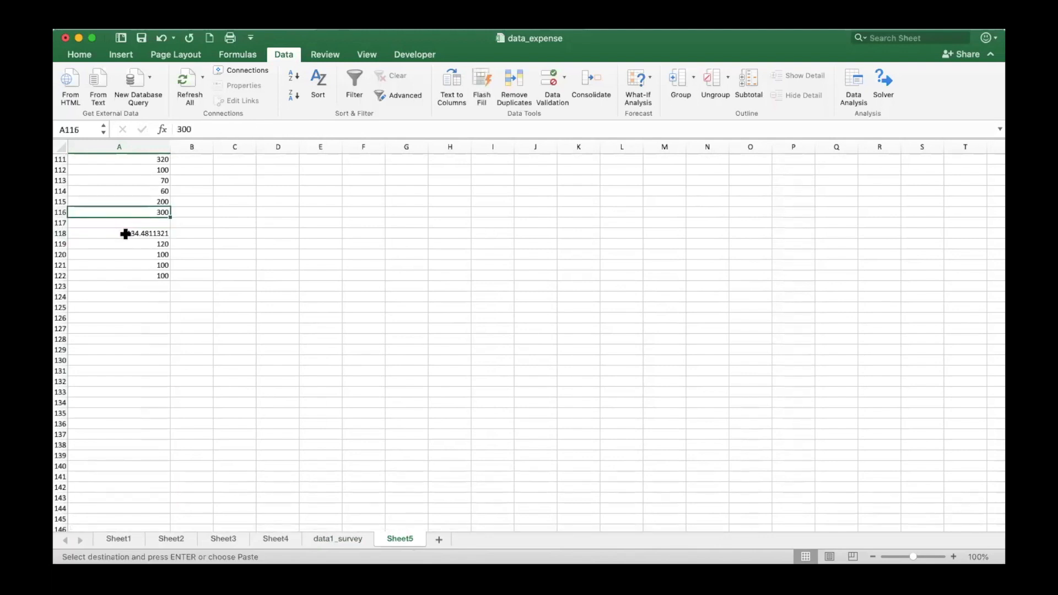
{"action": "left_click", "coordinate": [125, 234]}
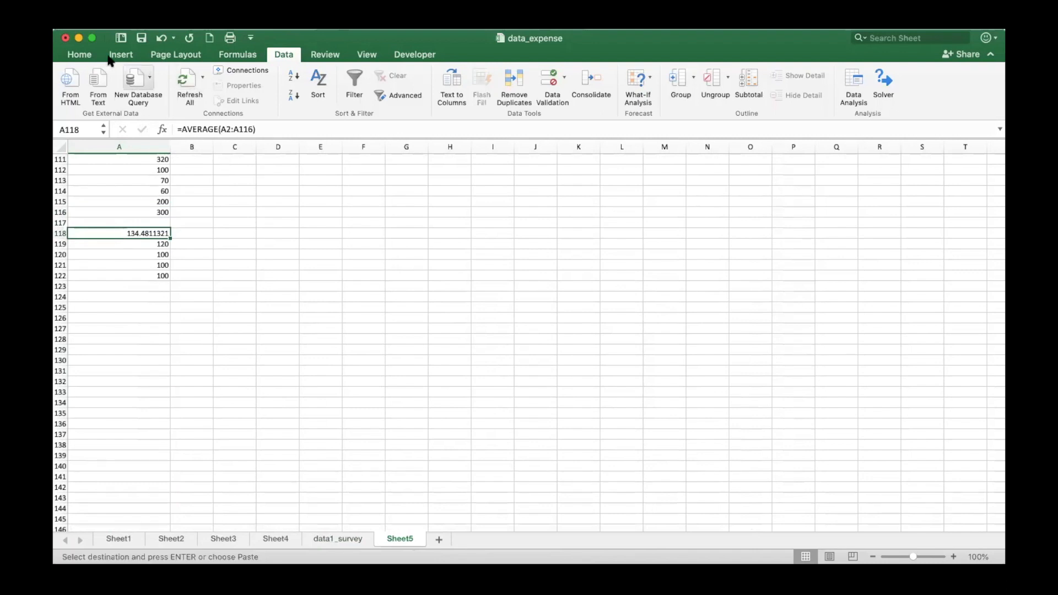
- On data1_survey, check where the DAILY data ends above the Mean row, and select it from row 116 up to the header
{"action": "left_click", "coordinate": [324, 542]}
{"action": "scroll", "coordinate": [590, 468], "scroll_direction": "down", "scroll_amount": 6}
{"action": "scroll", "coordinate": [594, 464], "scroll_direction": "down", "scroll_amount": 20}
{"action": "scroll", "coordinate": [593, 464], "scroll_direction": "down", "scroll_amount": 11}
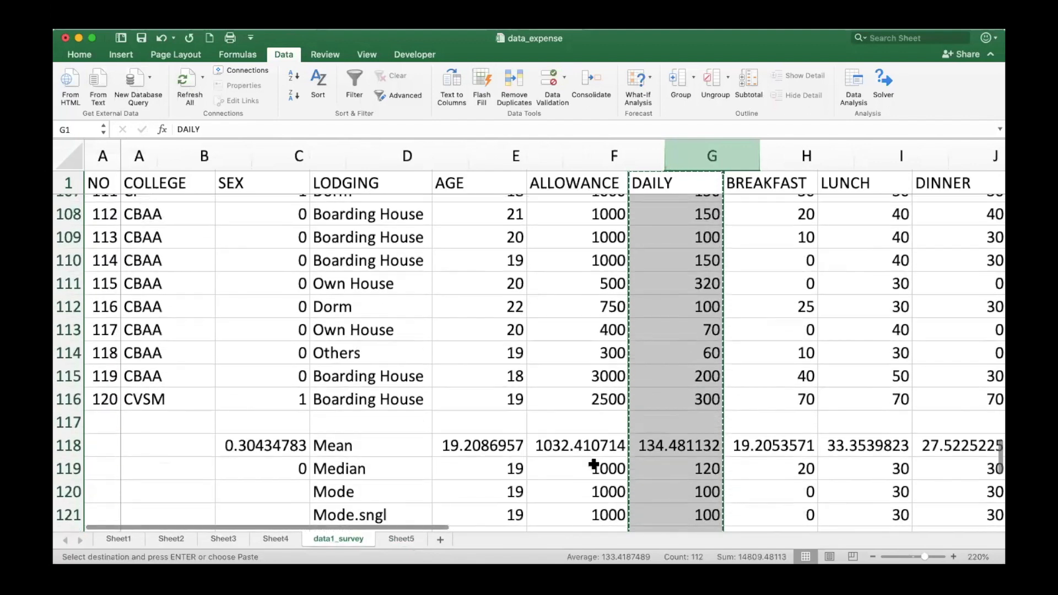
{"action": "scroll", "coordinate": [594, 464], "scroll_direction": "down", "scroll_amount": 1}
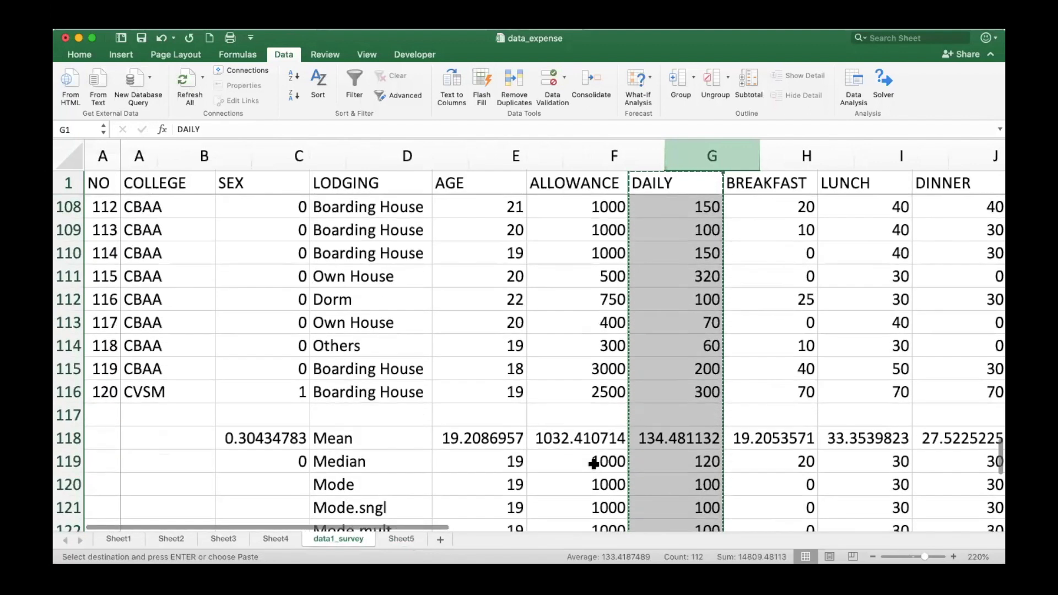
{"action": "left_click", "coordinate": [689, 388]}
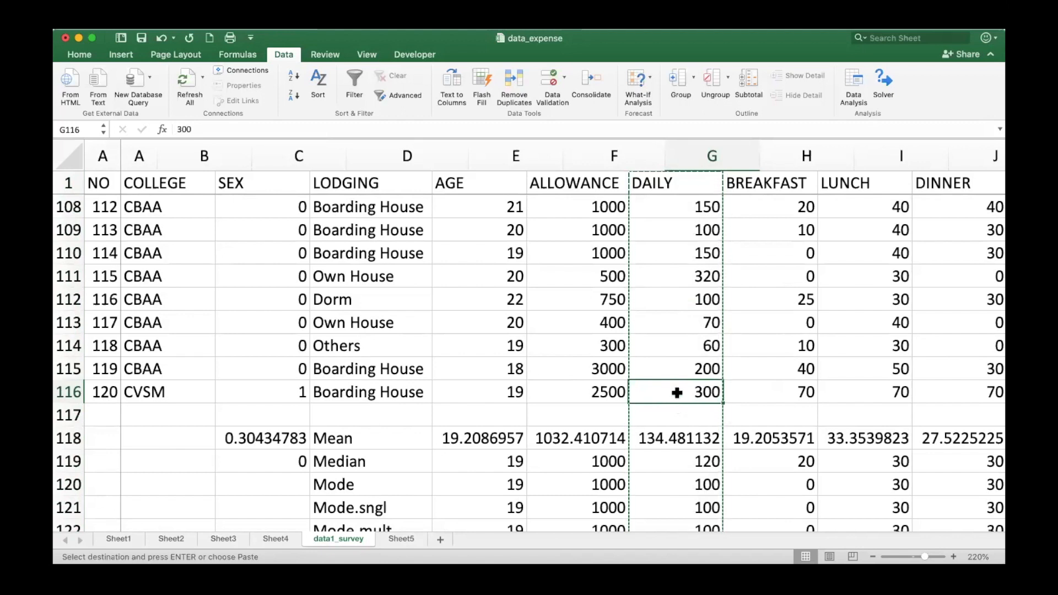
{"action": "key", "text": "super+shift+Up"}
{"action": "key", "text": "super+shift+Up"}
{"action": "key", "text": "super+shift+Up"}
{"action": "key", "text": "super+shift+Up"}
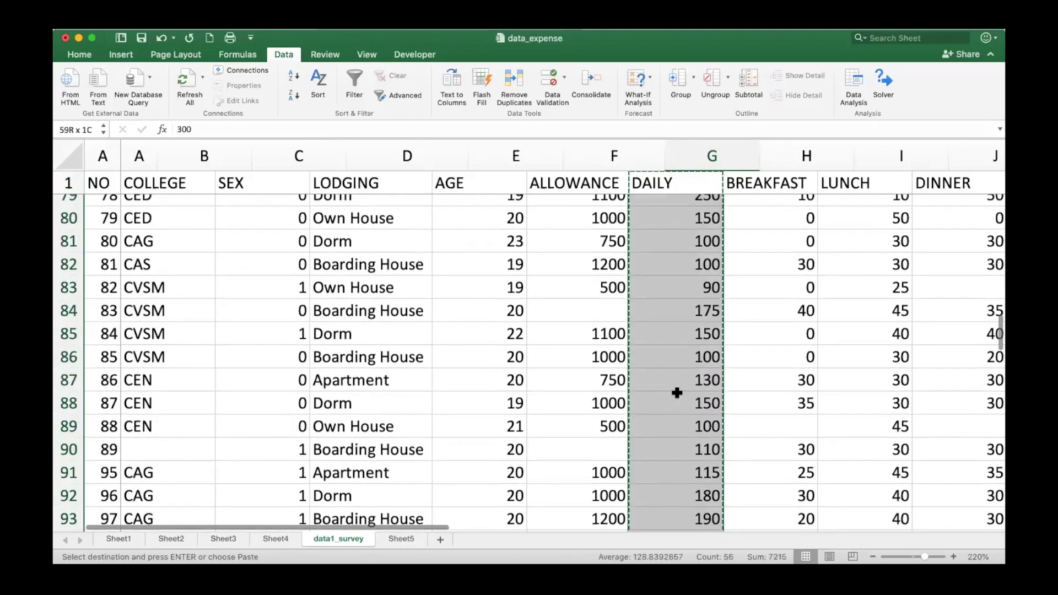
{"action": "key", "text": "super+shift+Up"}
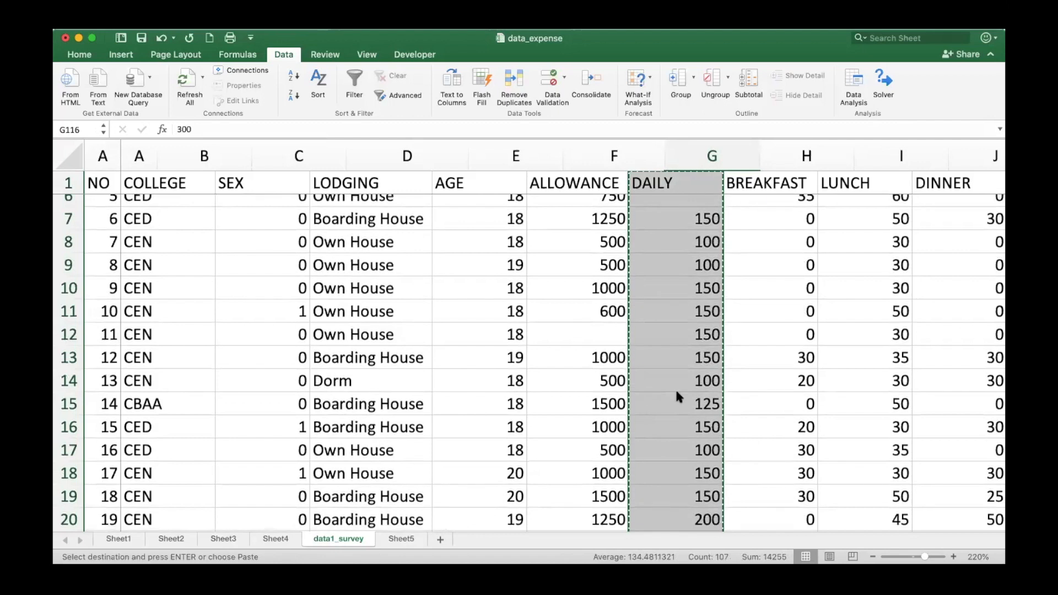
- On Sheet5, clear the copied summary statistics in A118:A122 below the DAILY data
{"action": "left_click", "coordinate": [390, 544]}
{"action": "left_click", "coordinate": [129, 214]}
{"action": "left_click", "coordinate": [123, 233]}
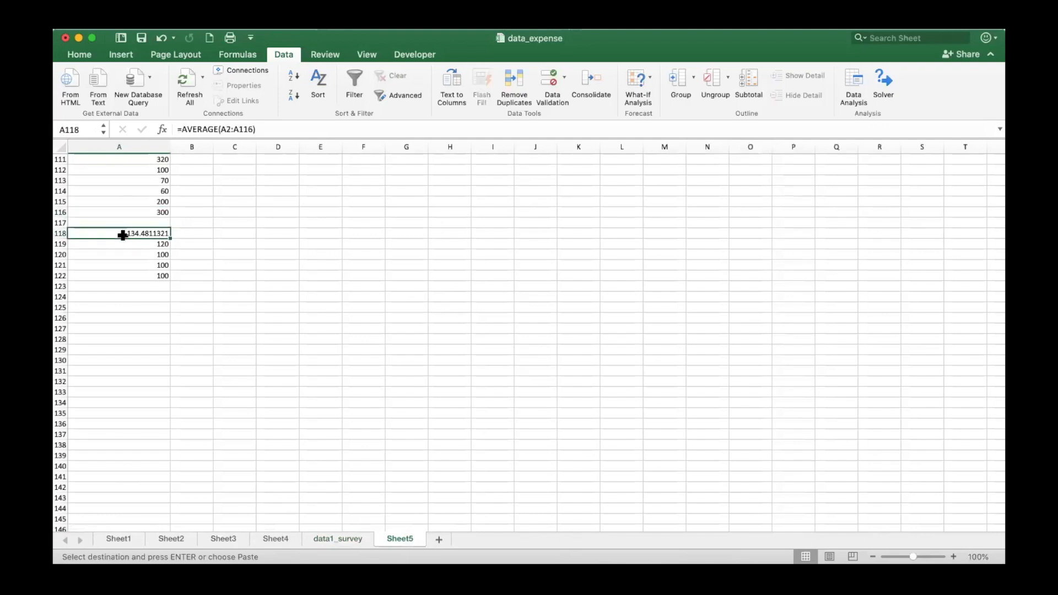
{"action": "key", "text": "super+shift+Down"}
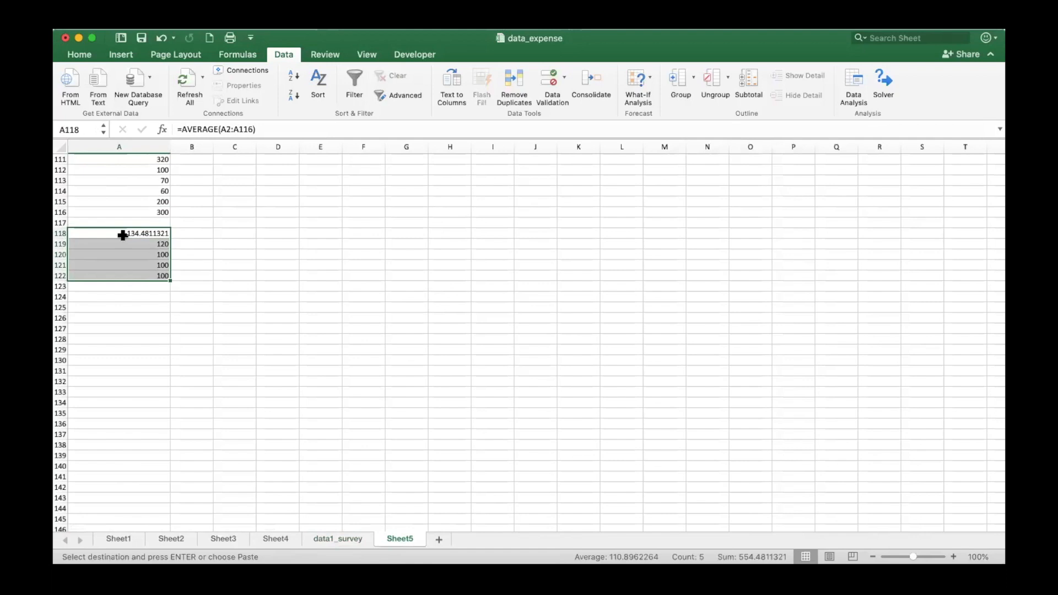
{"action": "key", "text": "Delete"}
{"action": "left_click", "coordinate": [140, 212]}
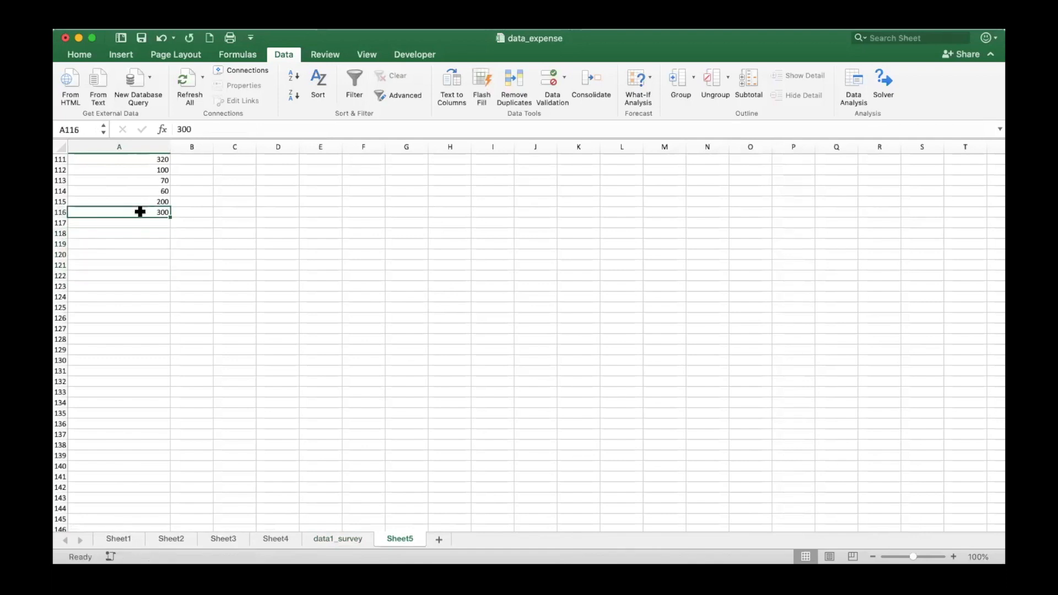
- Delete the blank row 6 from the DAILY data on Sheet5
{"action": "scroll", "coordinate": [140, 212], "scroll_direction": "up", "scroll_amount": 20}
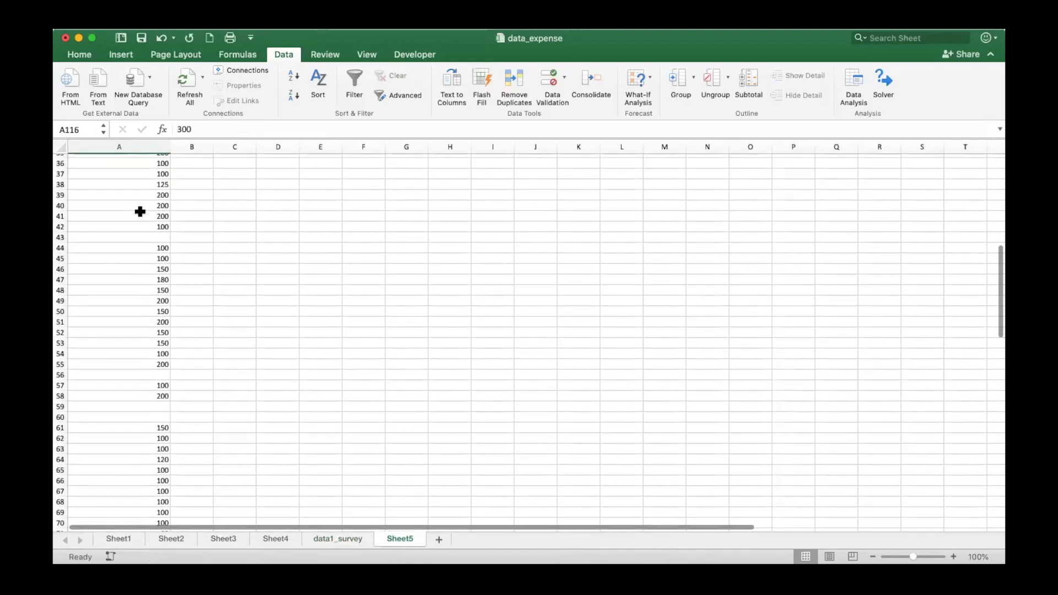
{"action": "scroll", "coordinate": [140, 211], "scroll_direction": "up", "scroll_amount": 3}
{"action": "left_click", "coordinate": [139, 212]}
{"action": "left_click", "coordinate": [62, 212]}
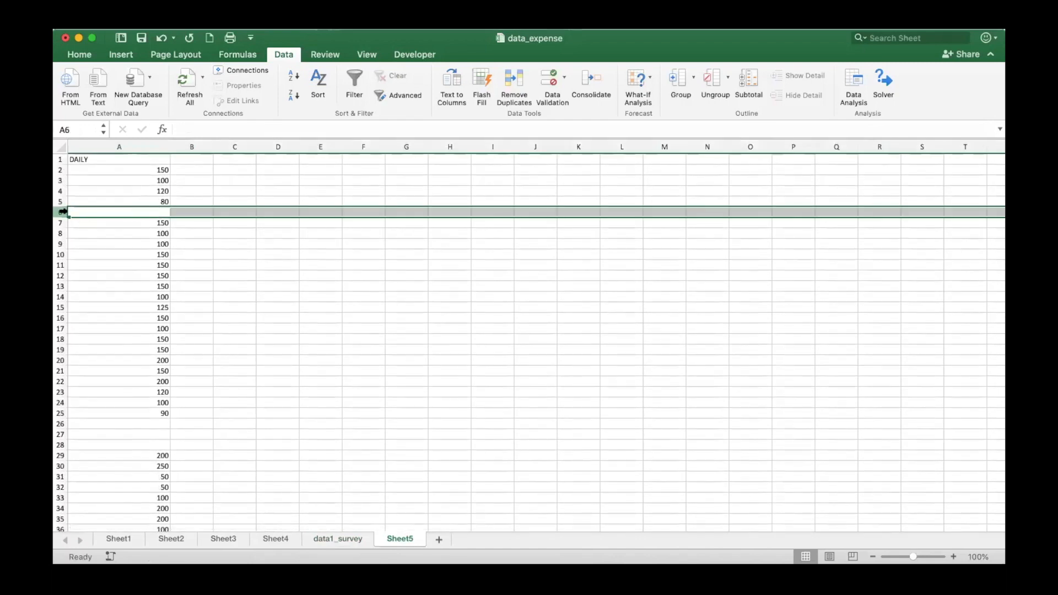
{"action": "right_click", "coordinate": [62, 212]}
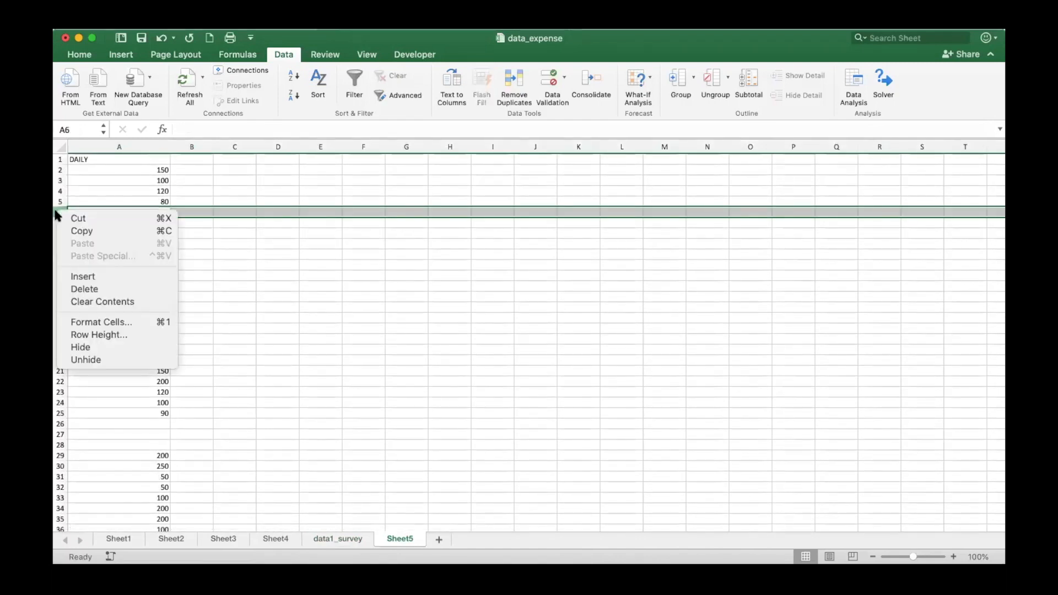
{"action": "left_click", "coordinate": [91, 292]}
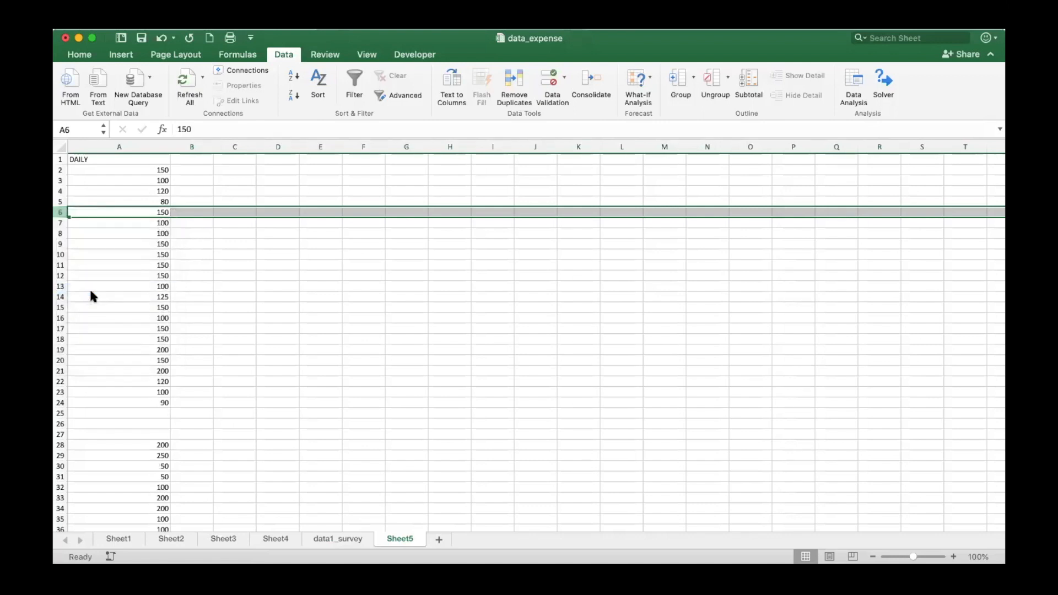
- Delete the empty rows 25 to 27 from the DAILY data
{"action": "left_click", "coordinate": [62, 413]}
{"action": "key", "text": "shift+Down"}
{"action": "key", "text": "shift+Down"}
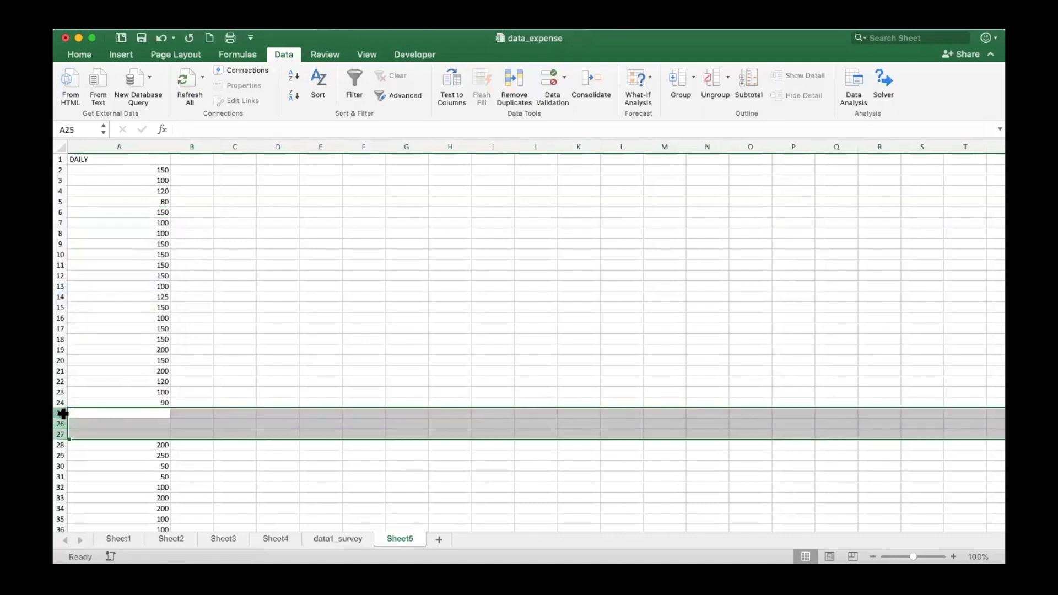
{"action": "right_click", "coordinate": [62, 413]}
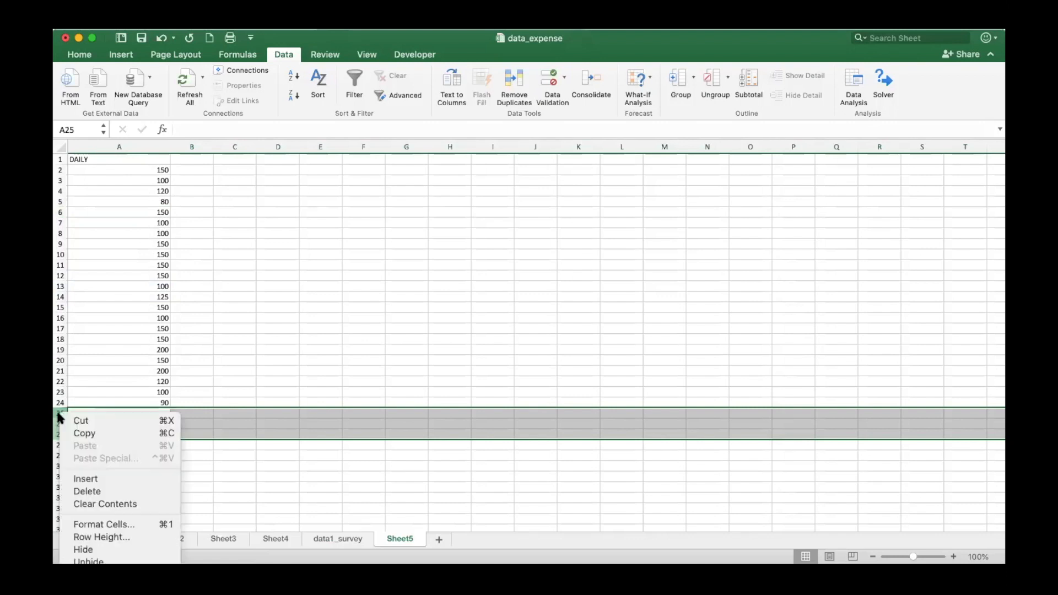
{"action": "left_click", "coordinate": [75, 487]}
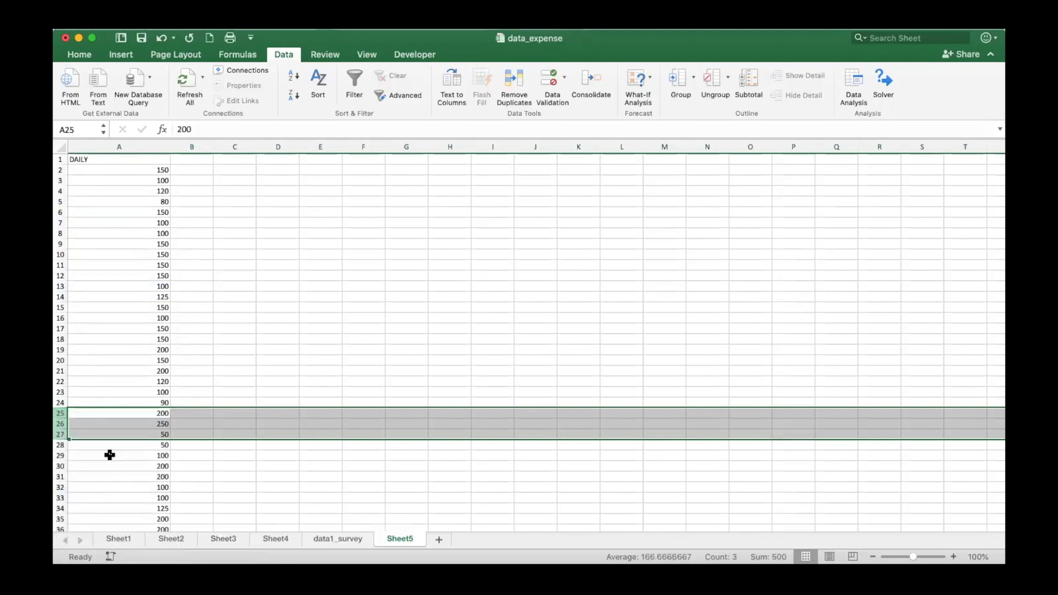
- Delete the empty row 39, and after the rows shift up, delete the empty row 51
{"action": "scroll", "coordinate": [108, 454], "scroll_direction": "down", "scroll_amount": 10}
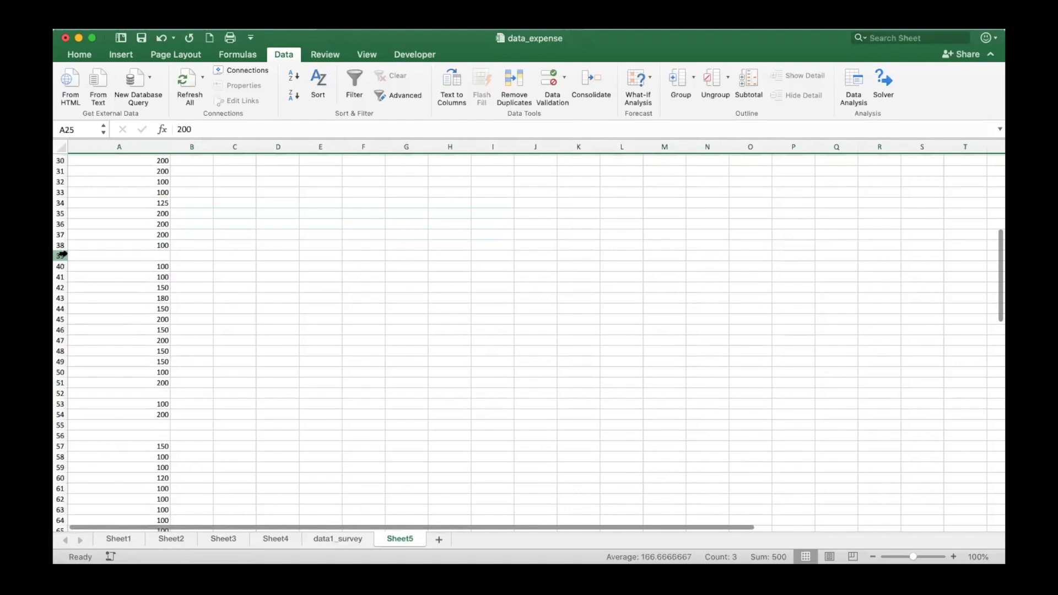
{"action": "left_click", "coordinate": [61, 255]}
{"action": "right_click", "coordinate": [61, 256]}
{"action": "left_click", "coordinate": [90, 333]}
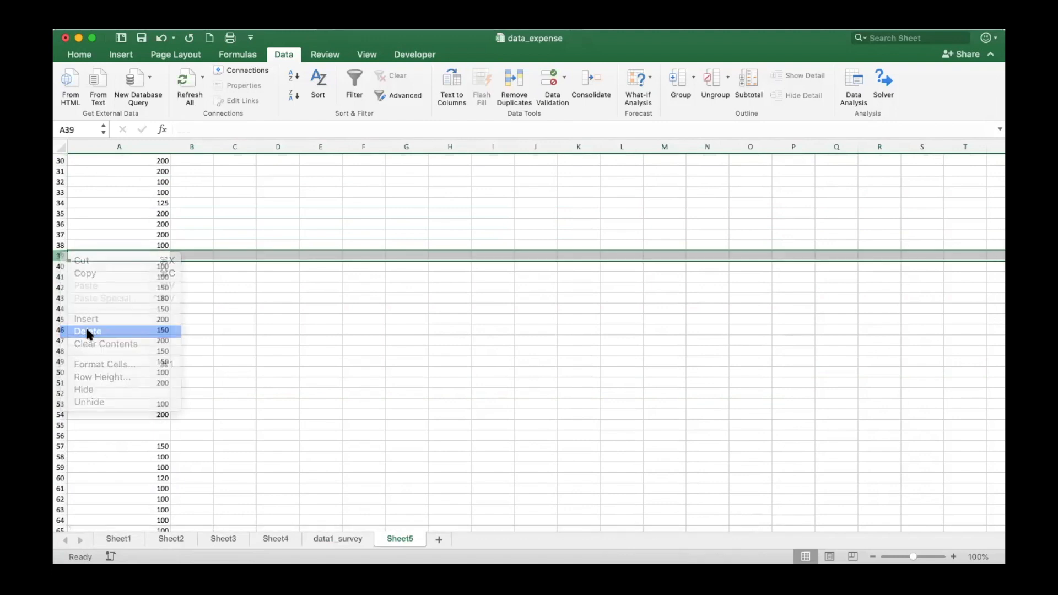
{"action": "left_click", "coordinate": [61, 382]}
{"action": "right_click", "coordinate": [62, 381]}
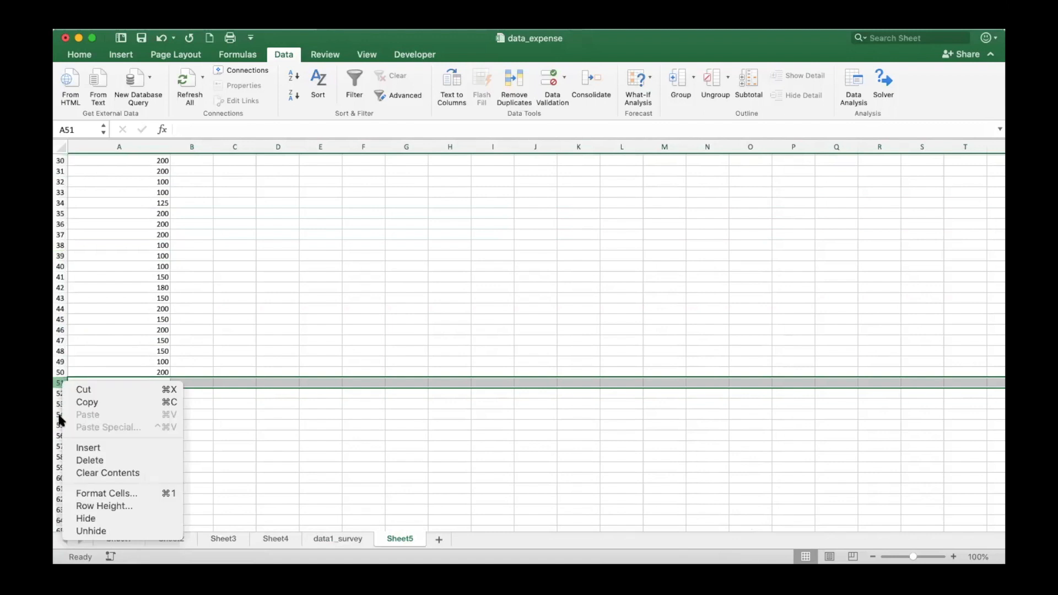
{"action": "left_click", "coordinate": [86, 460]}
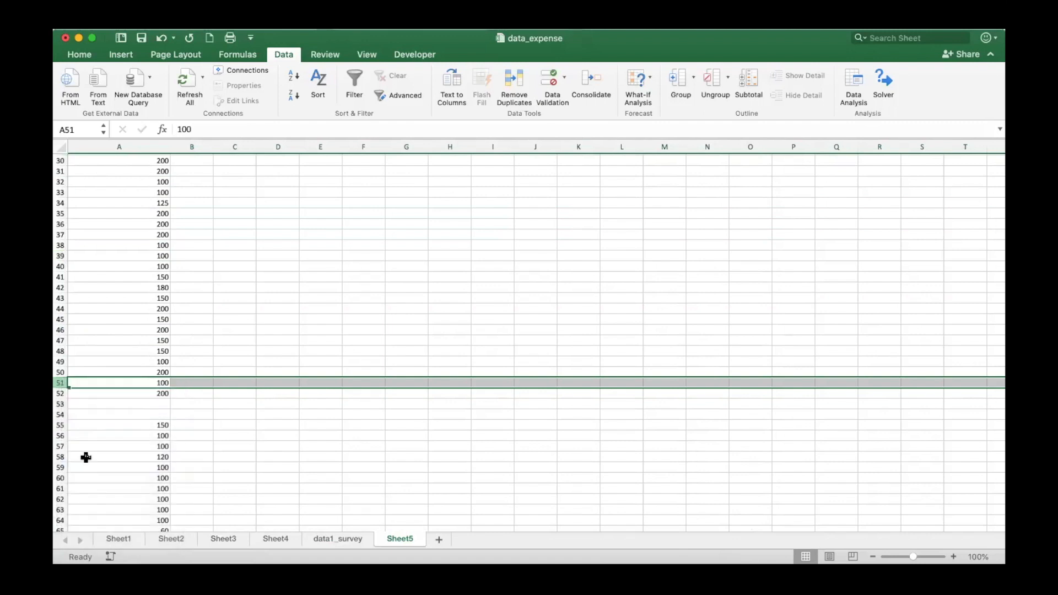
- Delete the two empty rows 53 and 54 from the DAILY data
{"action": "left_click", "coordinate": [62, 403]}
{"action": "key", "text": "shift+Down"}
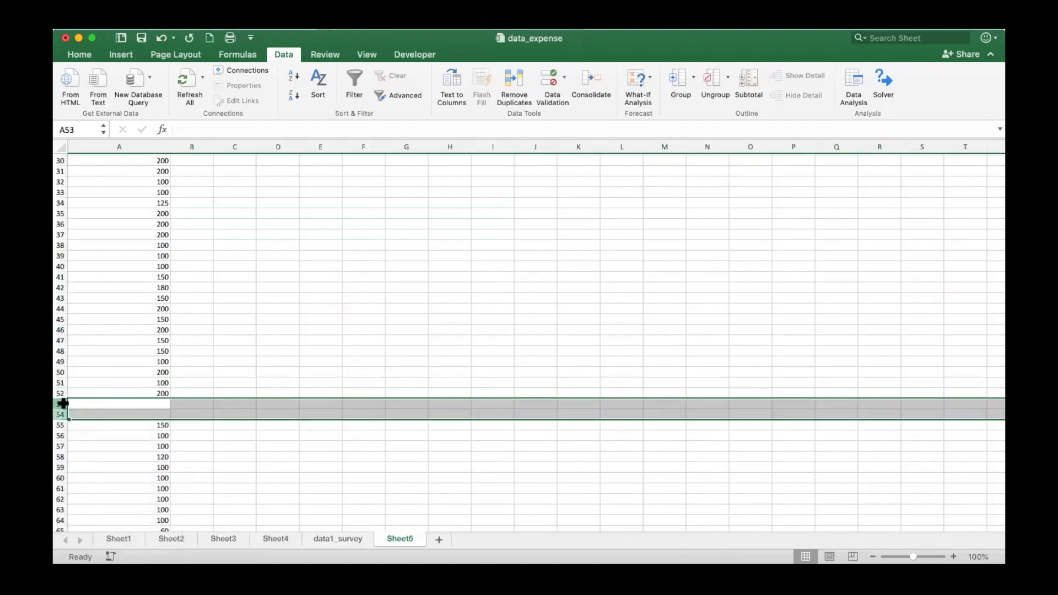
{"action": "right_click", "coordinate": [62, 403]}
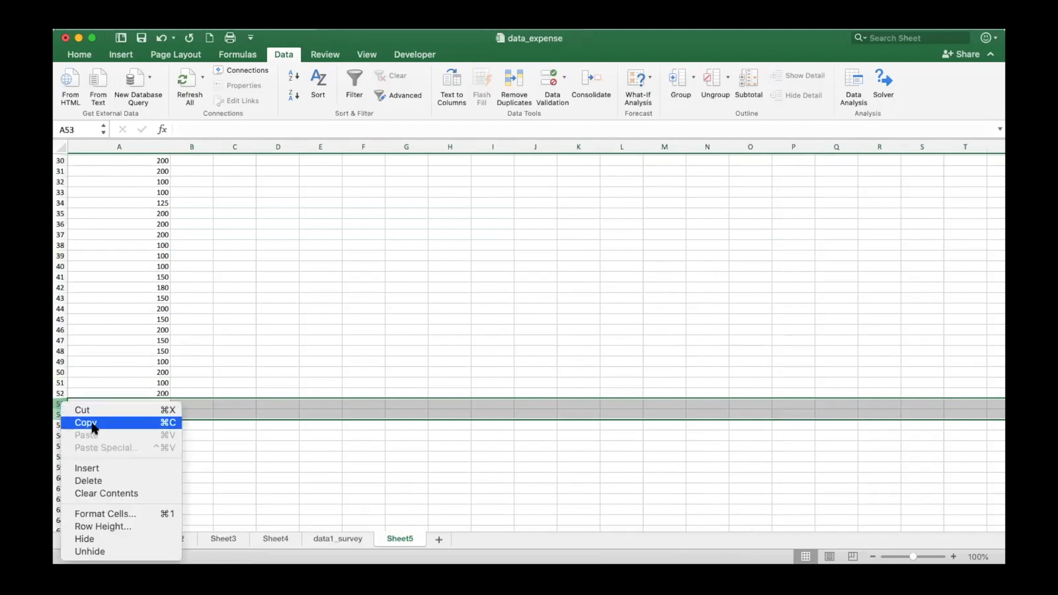
{"action": "left_click", "coordinate": [82, 481]}
- Delete the empty row 65 from the DAILY data
{"action": "scroll", "coordinate": [193, 430], "scroll_direction": "down", "scroll_amount": 10}
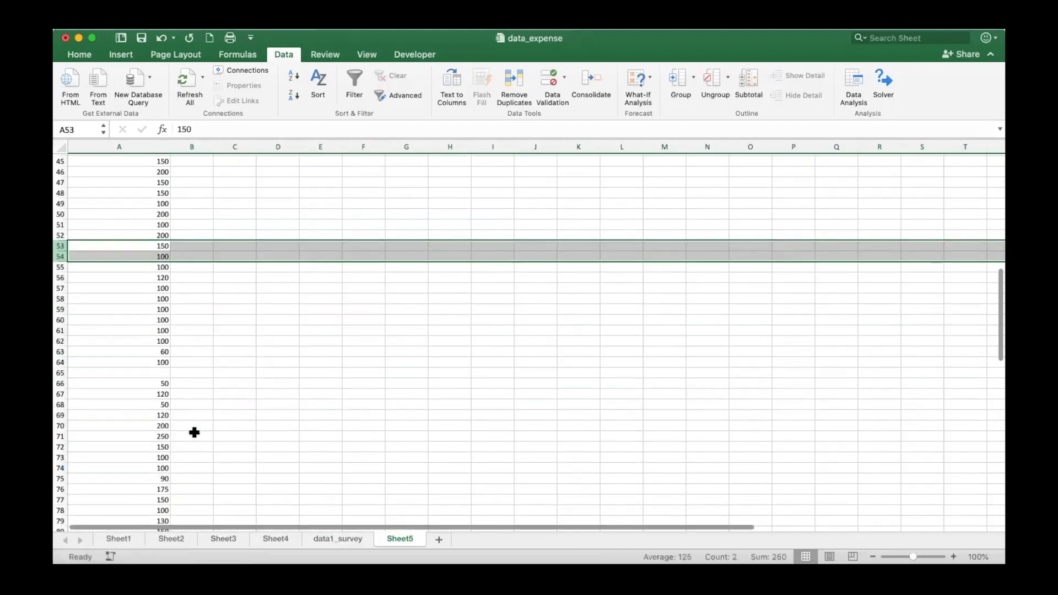
{"action": "left_click", "coordinate": [60, 300]}
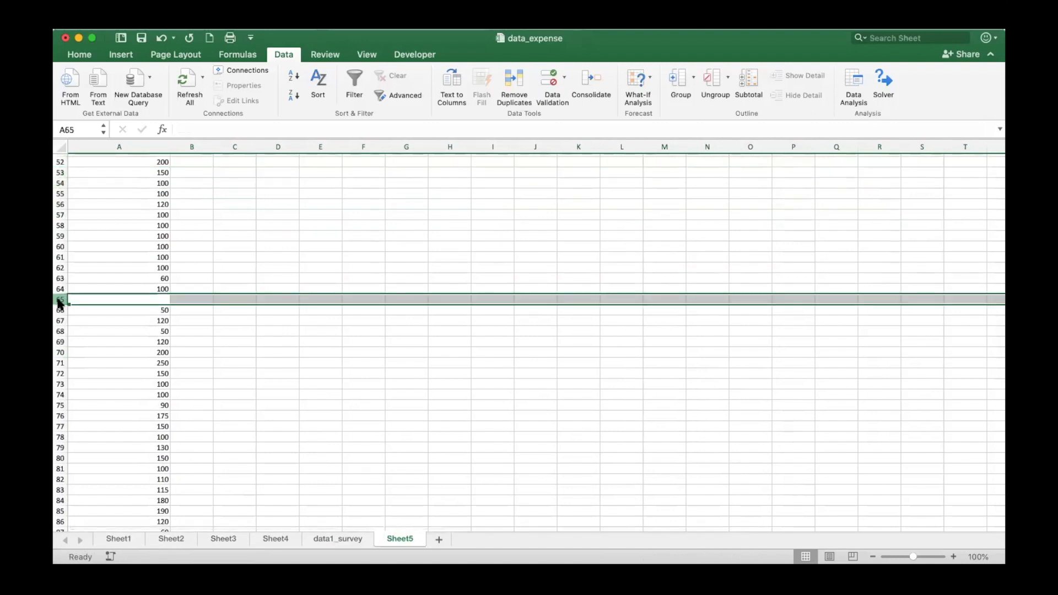
{"action": "right_click", "coordinate": [60, 300]}
{"action": "left_click", "coordinate": [98, 377]}
- Check the rest of the DAILY column for gaps by selecting from its last value in A107 up to A1
{"action": "scroll", "coordinate": [97, 380], "scroll_direction": "down", "scroll_amount": 8}
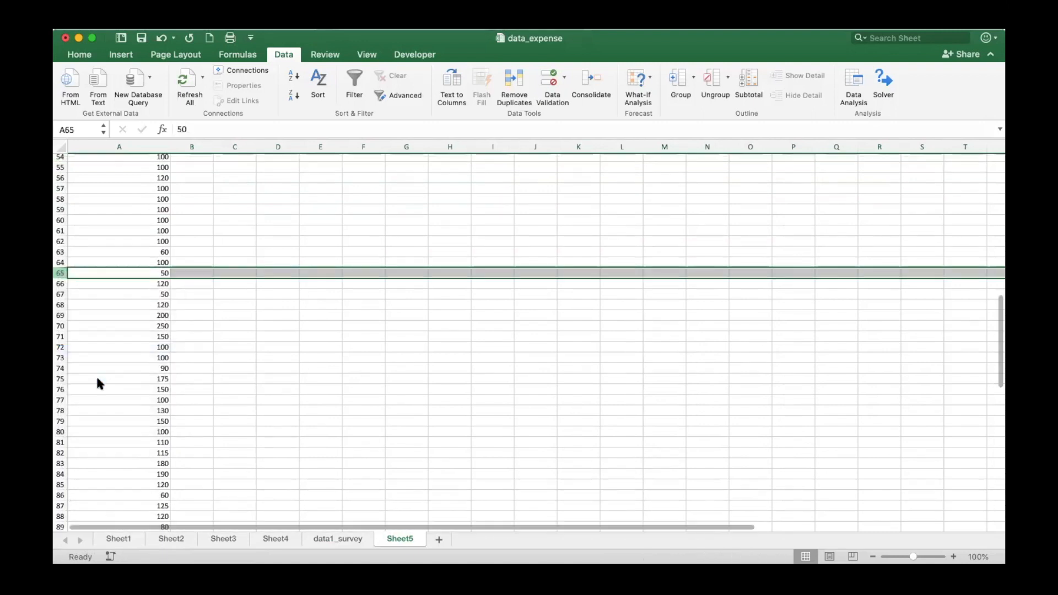
{"action": "scroll", "coordinate": [90, 427], "scroll_direction": "down", "scroll_amount": 8}
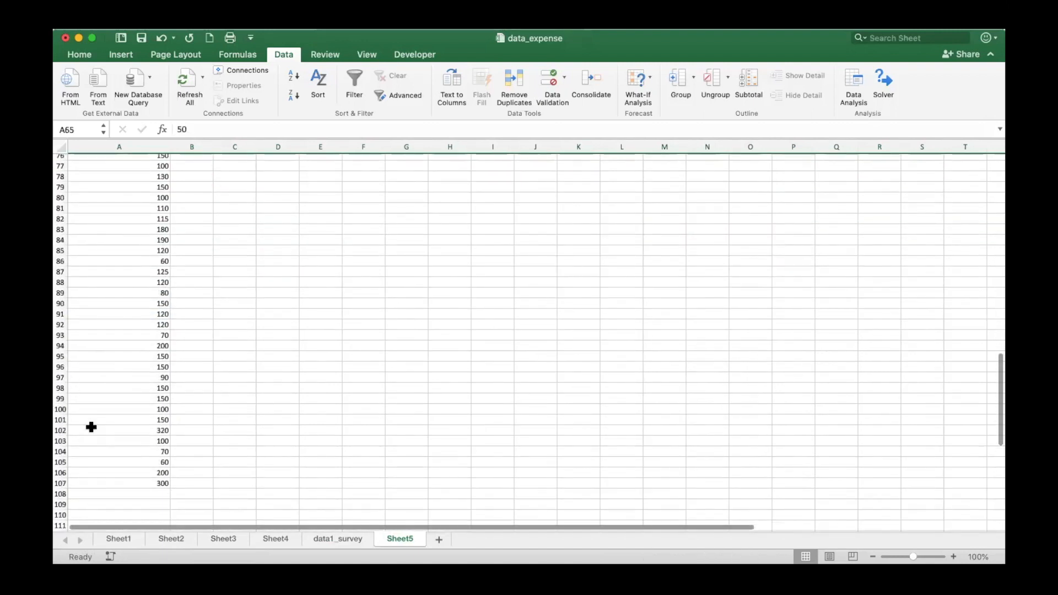
{"action": "left_click", "coordinate": [133, 364]}
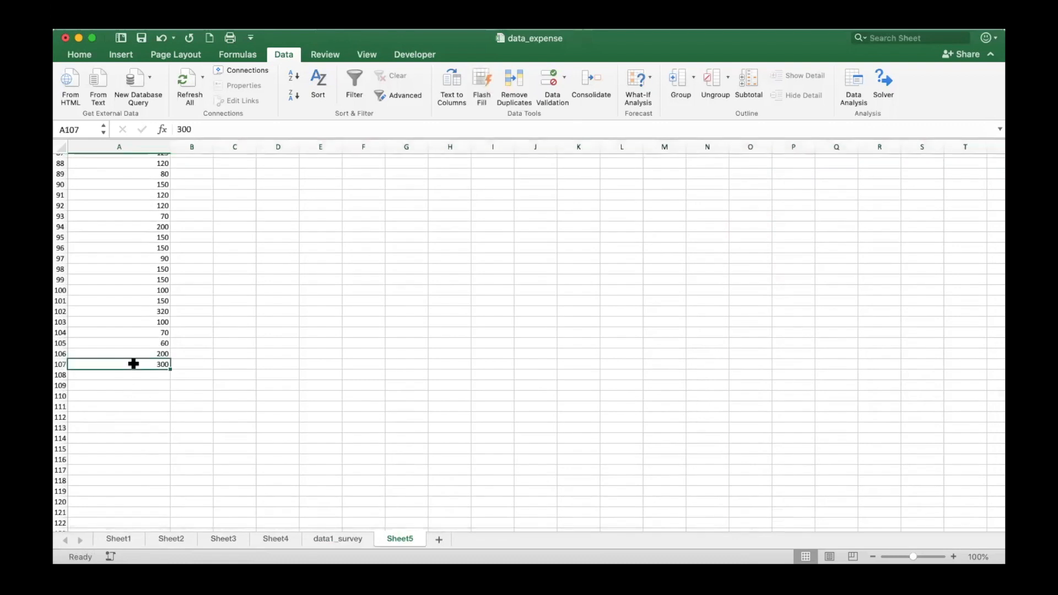
{"action": "key", "text": "ctrl+shift+Up"}
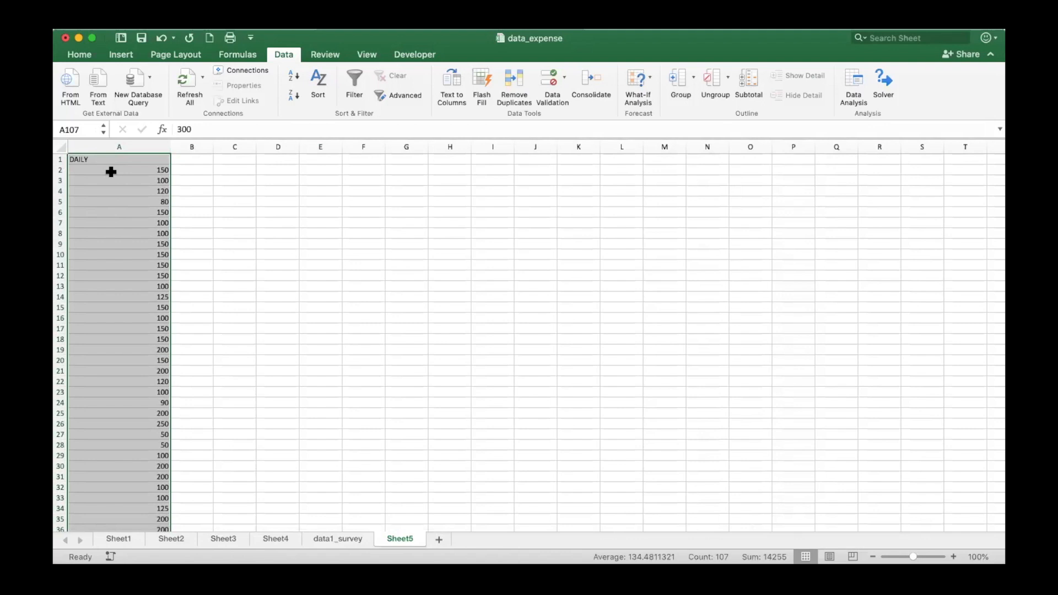
- Add a second column headed Dummy in B1 and enter 0 in cells B2, B3 and B4
{"action": "left_click", "coordinate": [192, 157]}
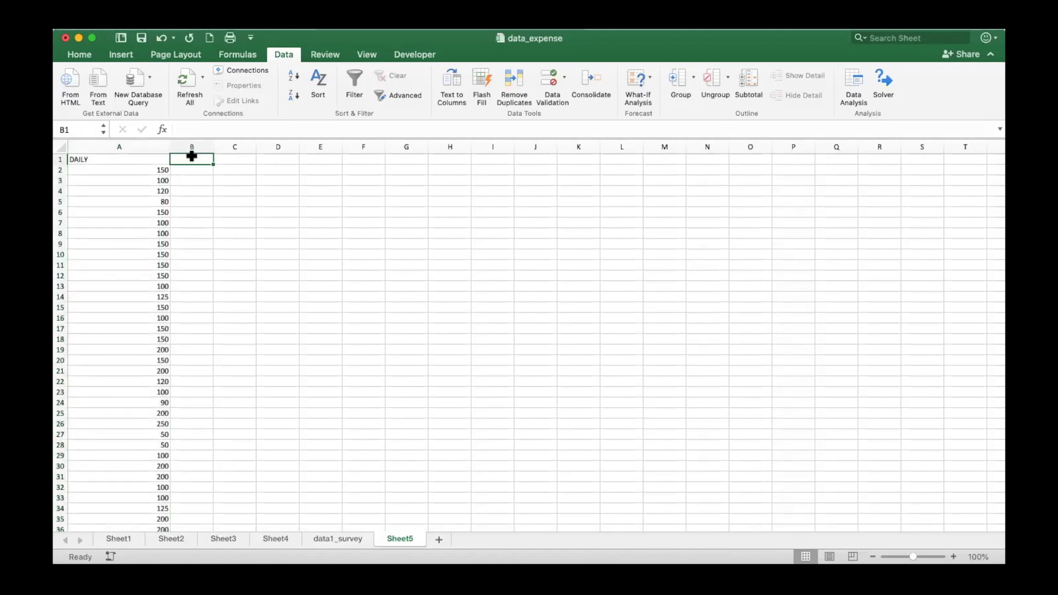
{"action": "type", "text": "Du"}
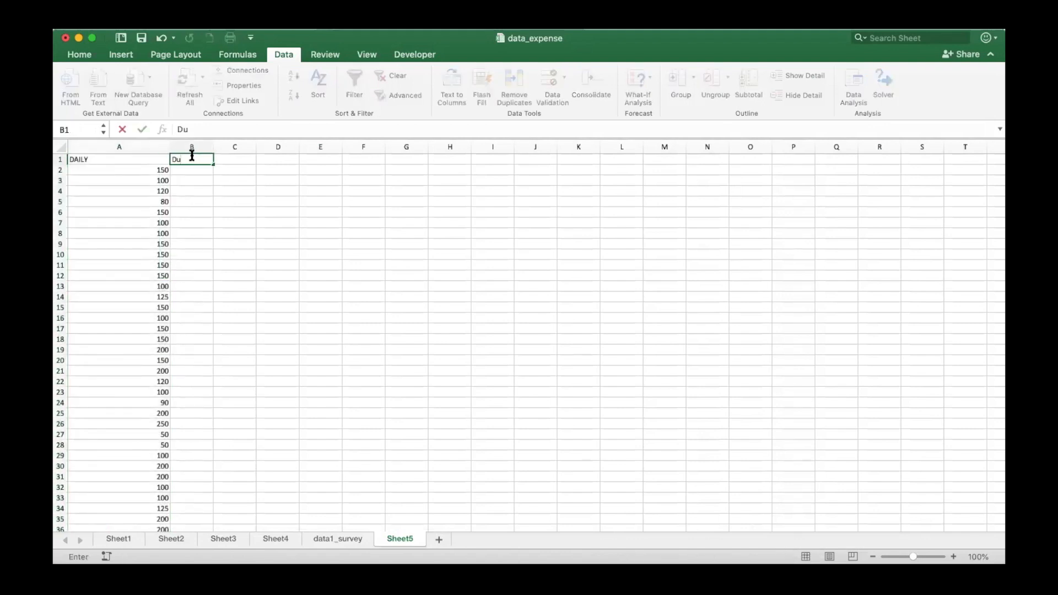
{"action": "type", "text": "mmy"}
{"action": "key", "text": "Return"}
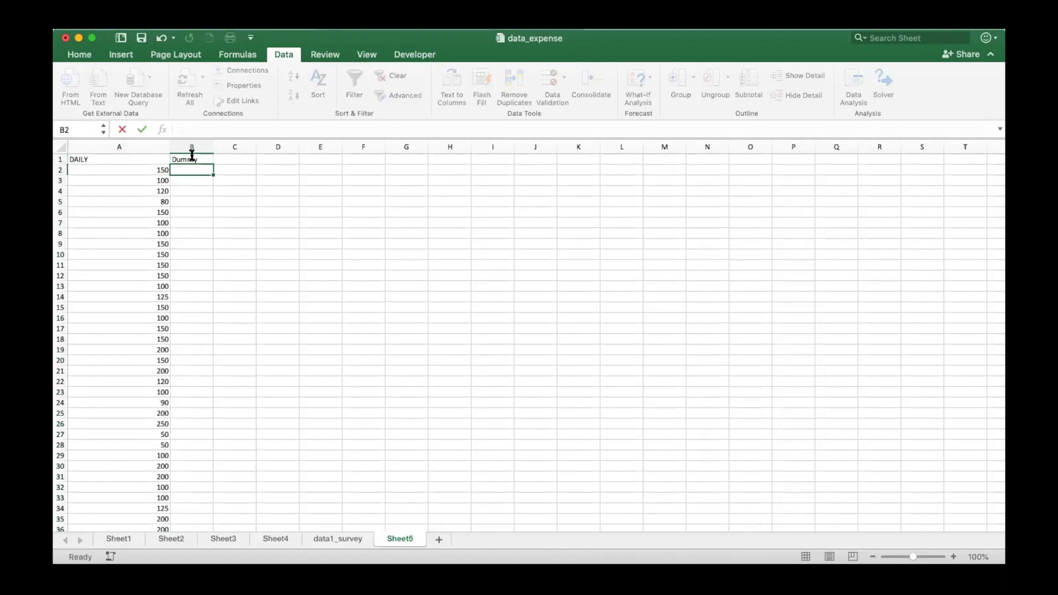
{"action": "type", "text": "0"}
{"action": "key", "text": "Return"}
{"action": "type", "text": "0"}
{"action": "key", "text": "Return"}
{"action": "type", "text": "0"}
{"action": "key", "text": "Return"}
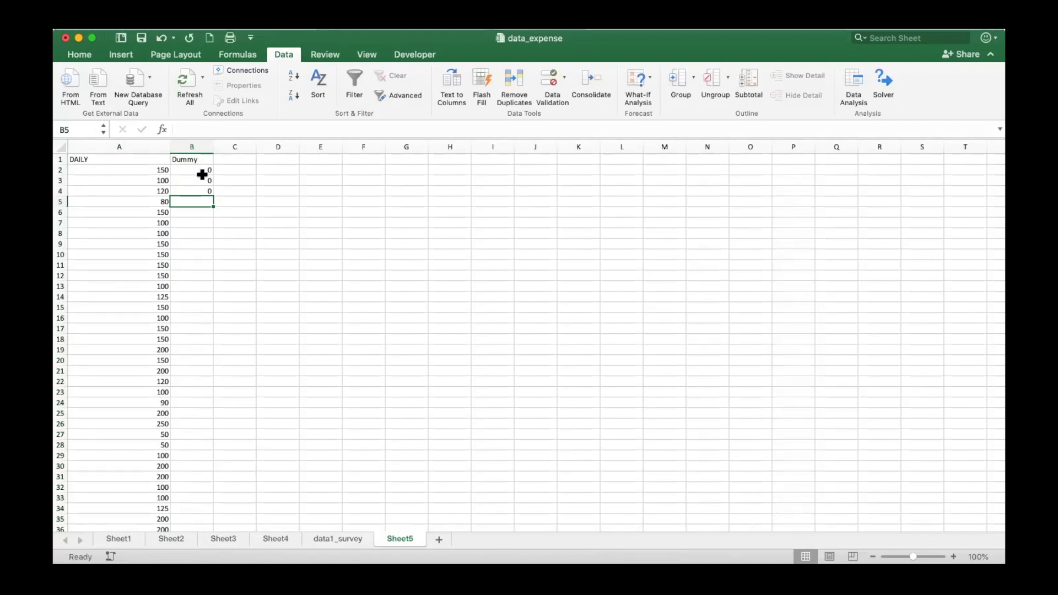
- Start the Data Analysis tool t-Test: Two-Sample Assuming Unequal Variances and move its dialog clear of the data columns
{"action": "scroll", "coordinate": [166, 251], "scroll_direction": "up", "scroll_amount": 5}
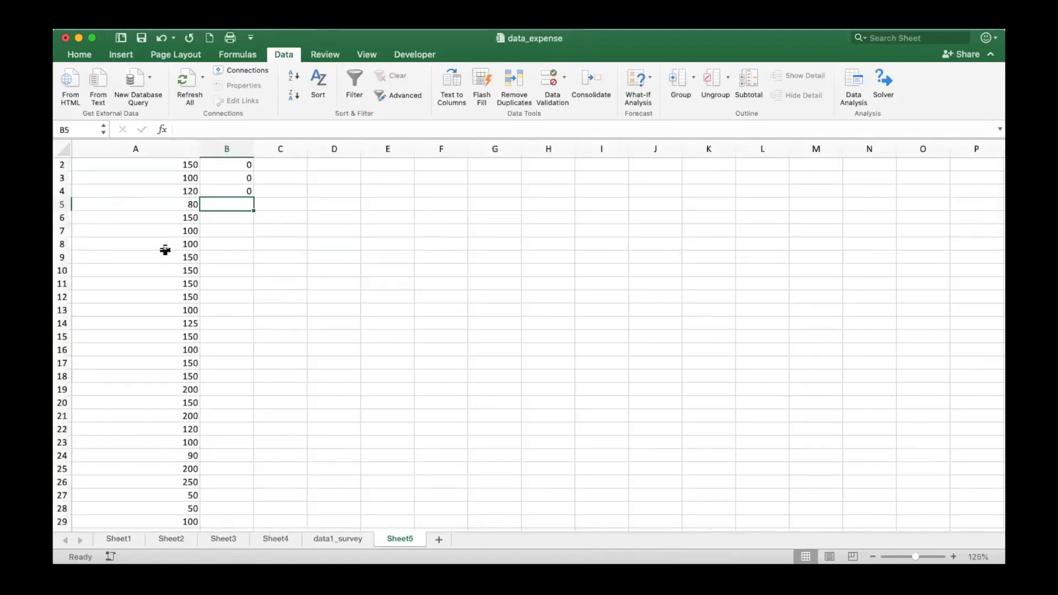
{"action": "scroll", "coordinate": [165, 250], "scroll_direction": "up", "scroll_amount": 1}
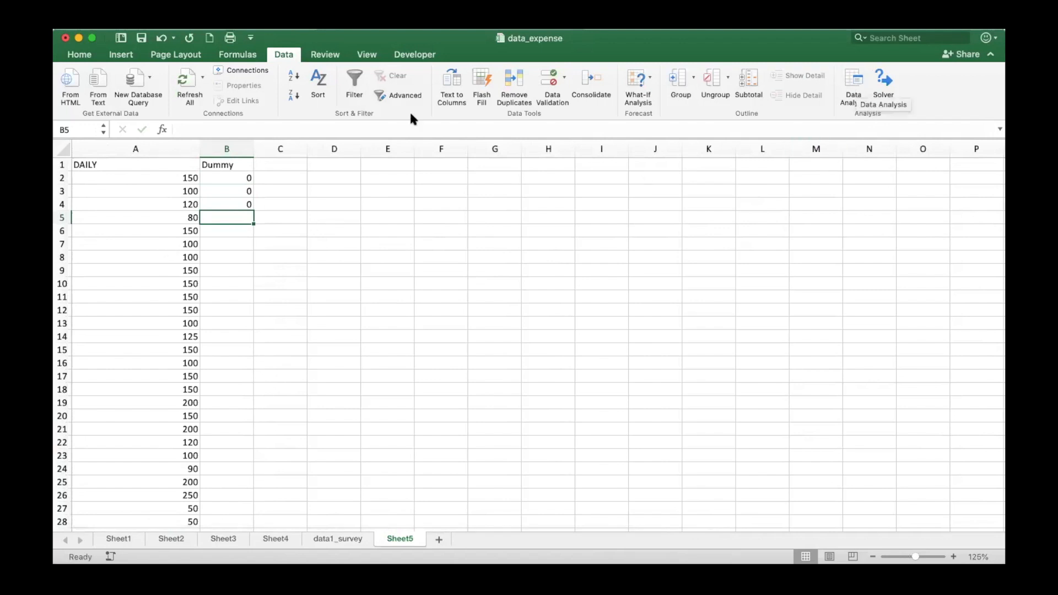
{"action": "left_click", "coordinate": [292, 53]}
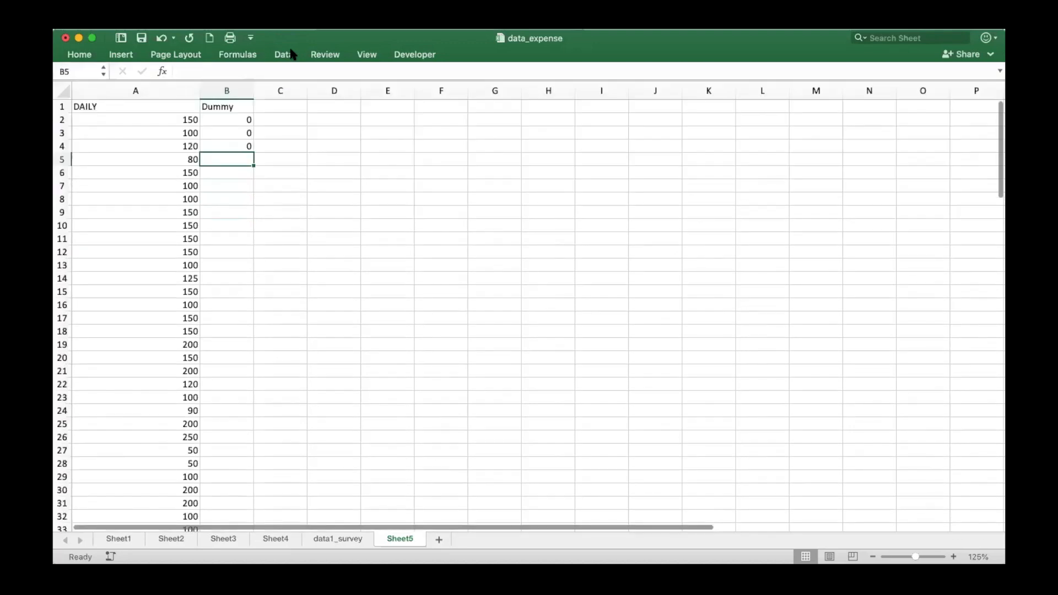
{"action": "left_click", "coordinate": [291, 53]}
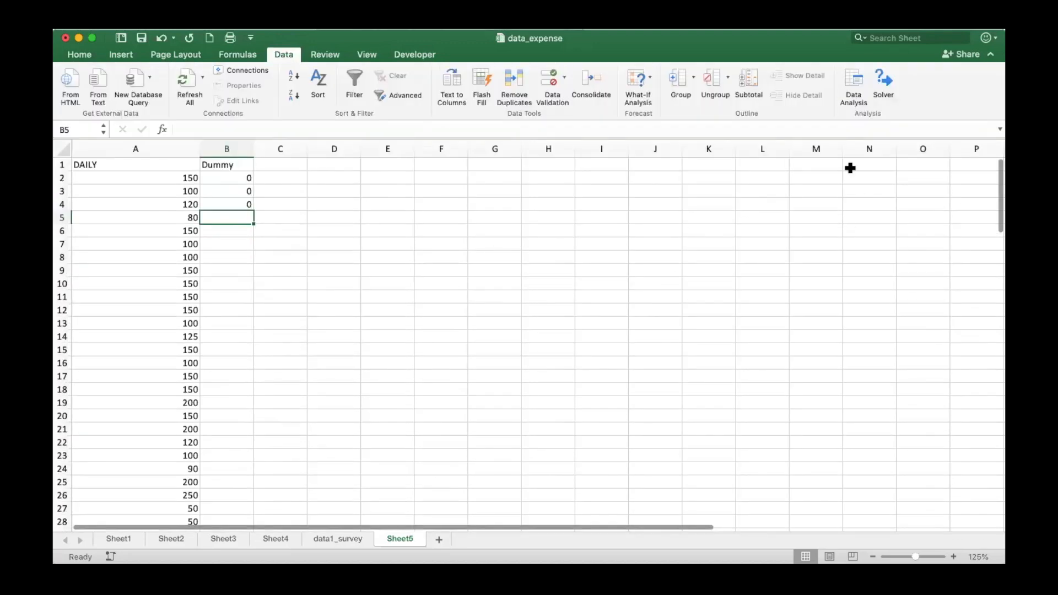
{"action": "left_click", "coordinate": [853, 75]}
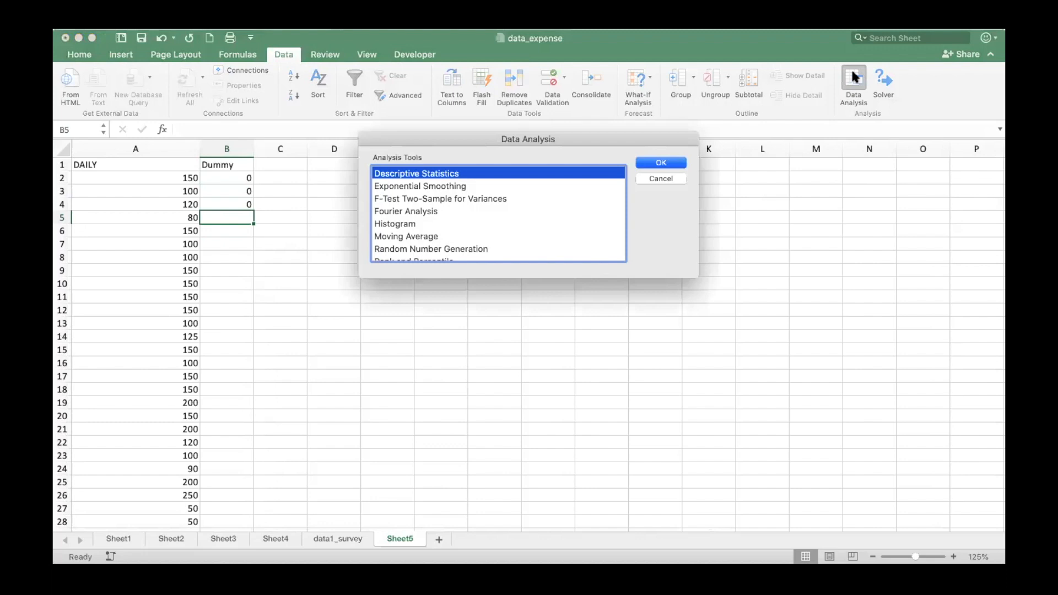
{"action": "scroll", "coordinate": [390, 215], "scroll_direction": "down", "scroll_amount": 5}
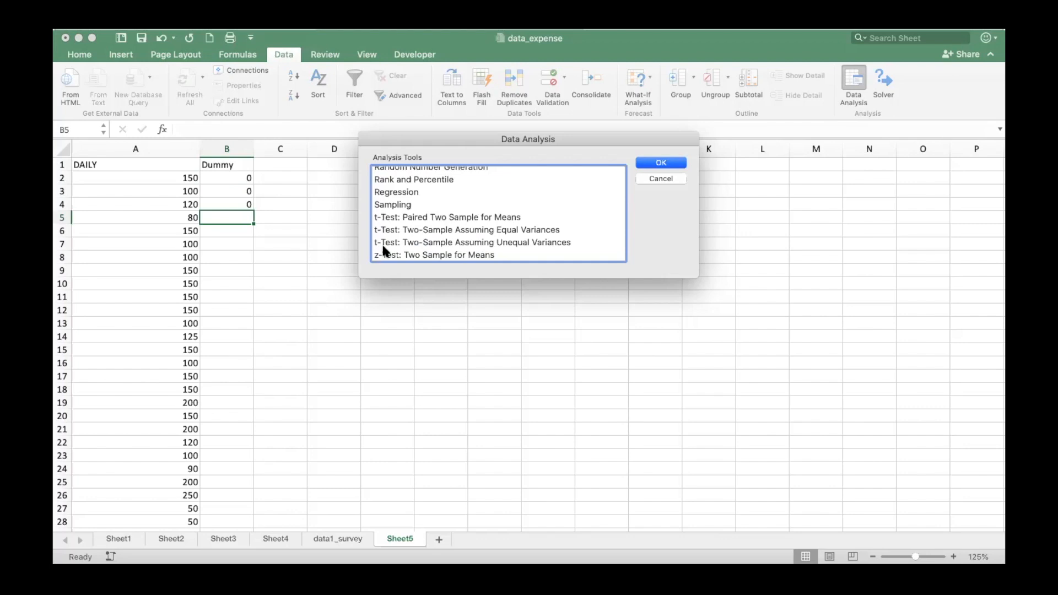
{"action": "left_click", "coordinate": [426, 243]}
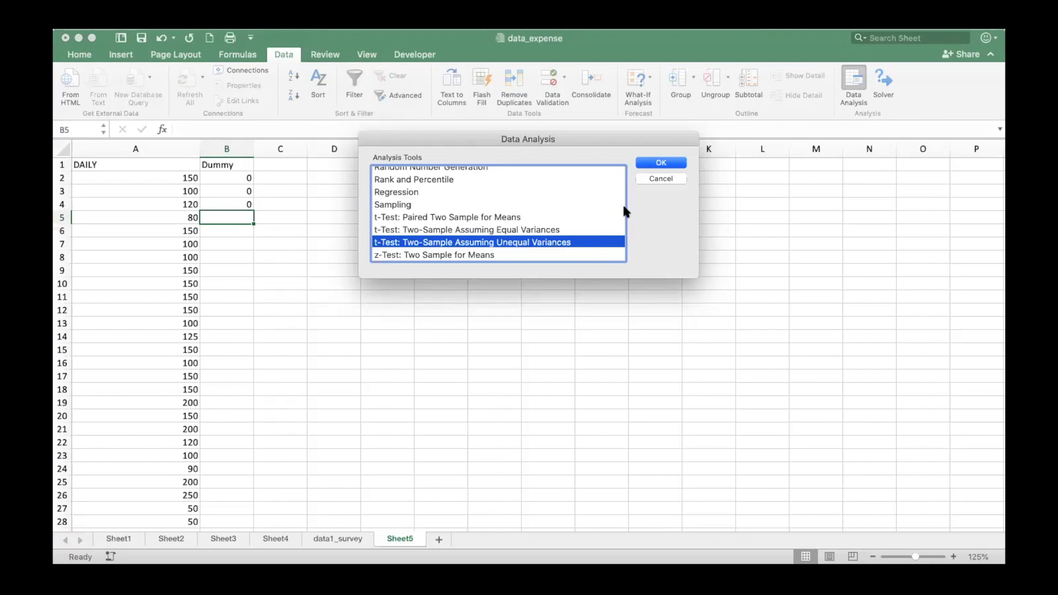
{"action": "left_click", "coordinate": [651, 163]}
{"action": "left_click_drag", "start_coordinate": [414, 122], "coordinate": [491, 107]}
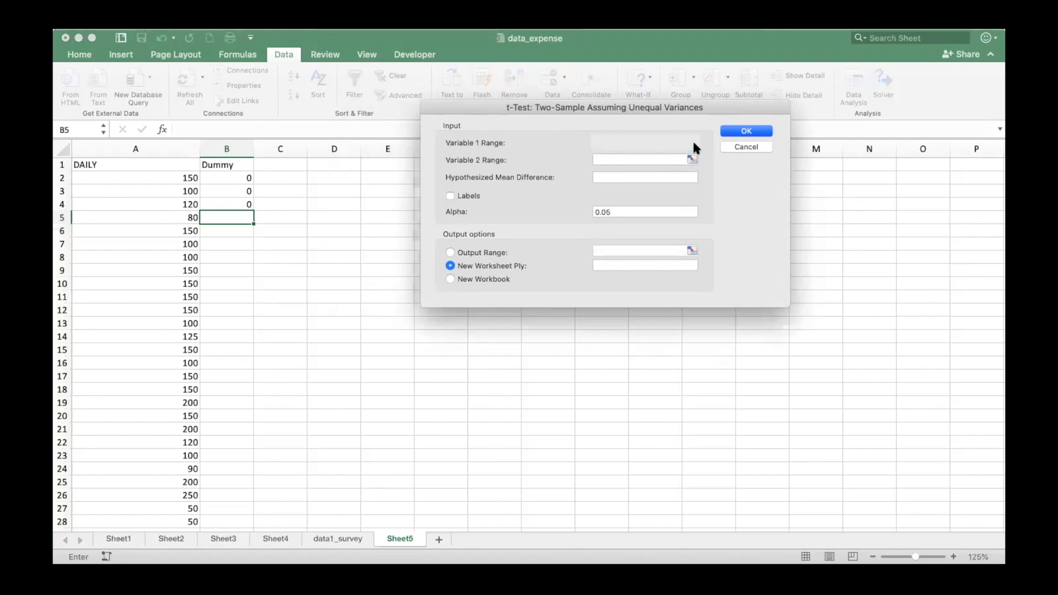
- Set the t-test's Variable 1 Range to the DAILY column including its header, $A$1:$A$107
{"action": "left_click", "coordinate": [692, 143]}
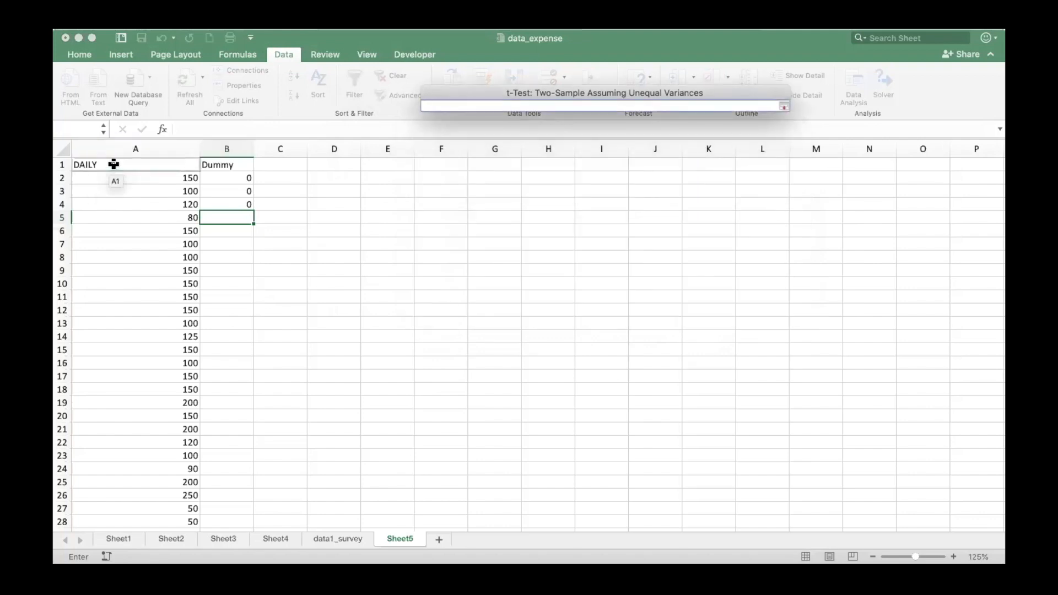
{"action": "left_click", "coordinate": [114, 165]}
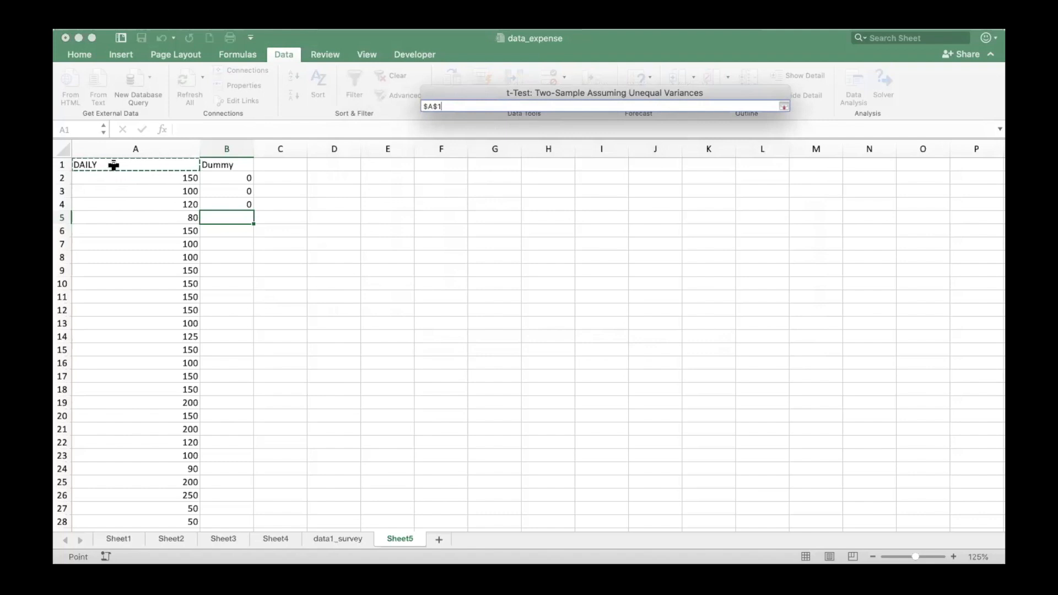
{"action": "key", "text": "super+shift+Down"}
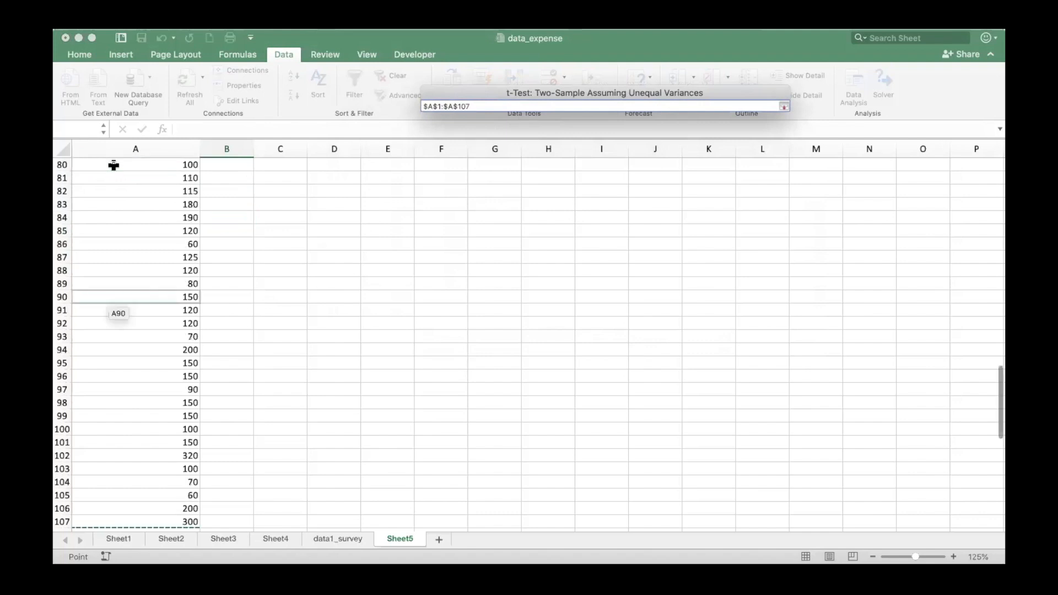
{"action": "scroll", "coordinate": [147, 215], "scroll_direction": "up", "scroll_amount": 12}
{"action": "scroll", "coordinate": [147, 219], "scroll_direction": "up", "scroll_amount": 14}
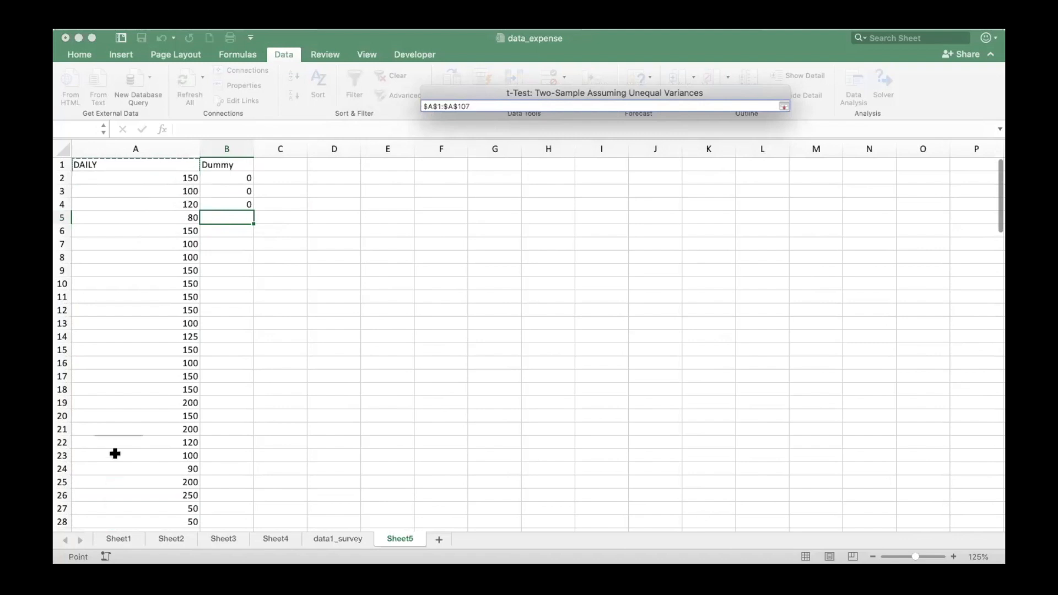
{"action": "left_click", "coordinate": [783, 106]}
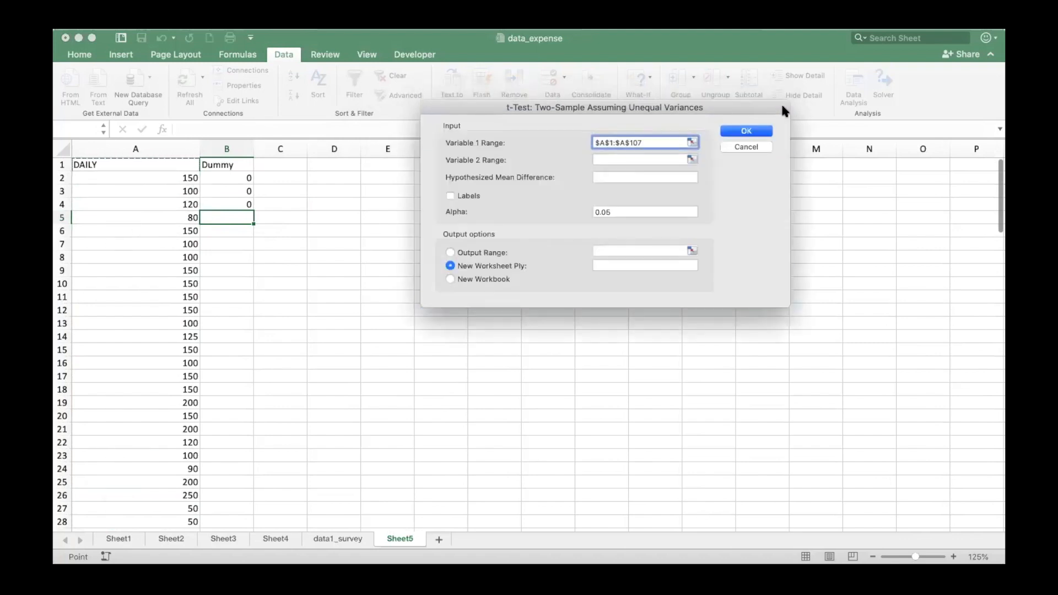
- Set the t-test's Variable 2 Range to the Dummy column including its header, $B$1:$B$4
{"action": "left_click", "coordinate": [691, 159]}
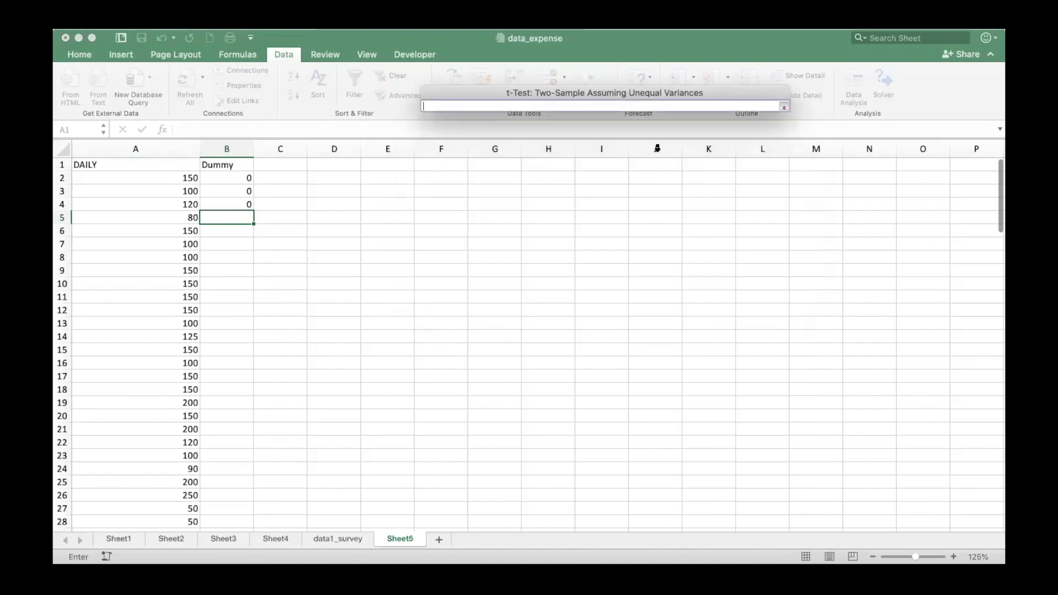
{"action": "left_click_drag", "start_coordinate": [223, 165], "coordinate": [227, 204]}
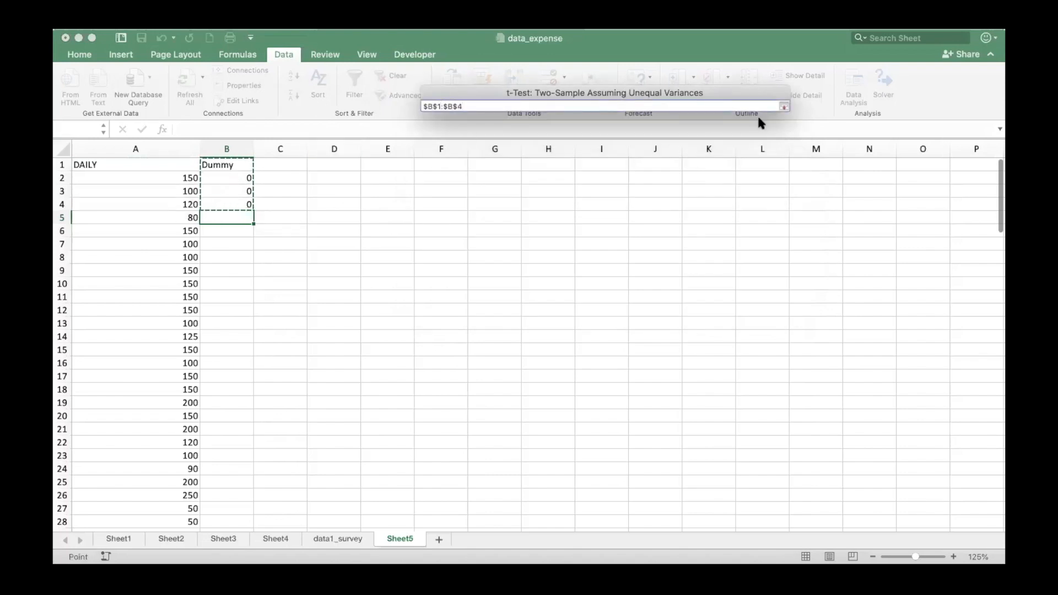
{"action": "left_click", "coordinate": [783, 105]}
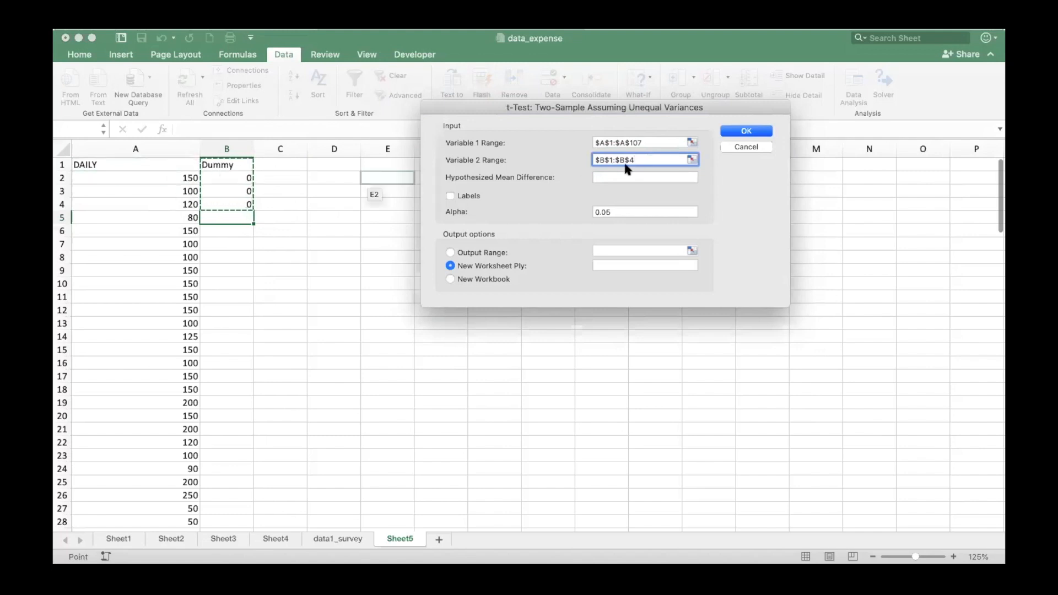
- Mark the ranges as including labels, set the hypothesized mean difference to 150, and run the t-test with output on a new worksheet
{"action": "left_click", "coordinate": [476, 198]}
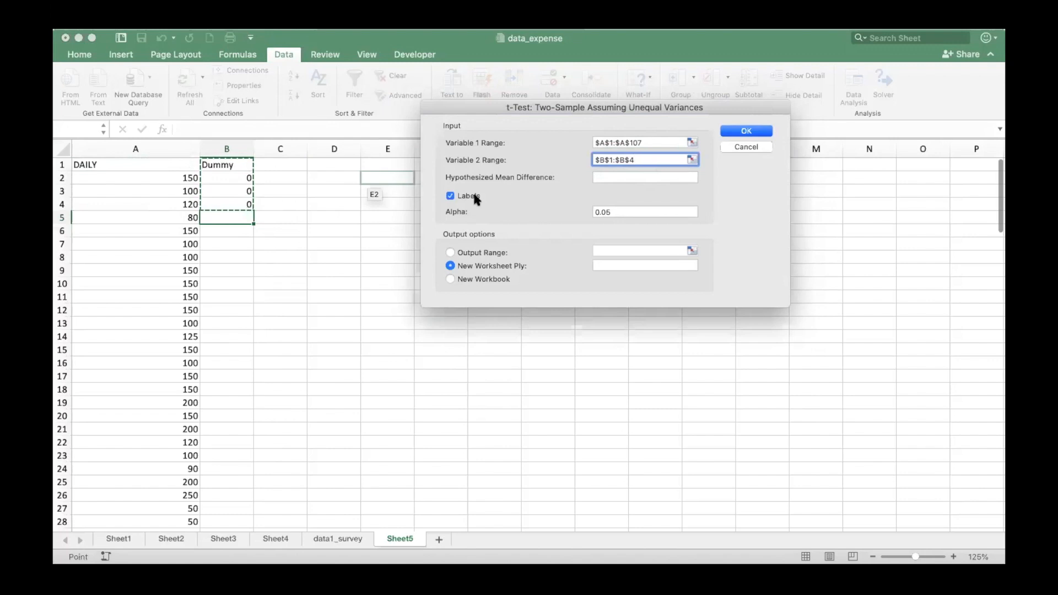
{"action": "left_click", "coordinate": [634, 175]}
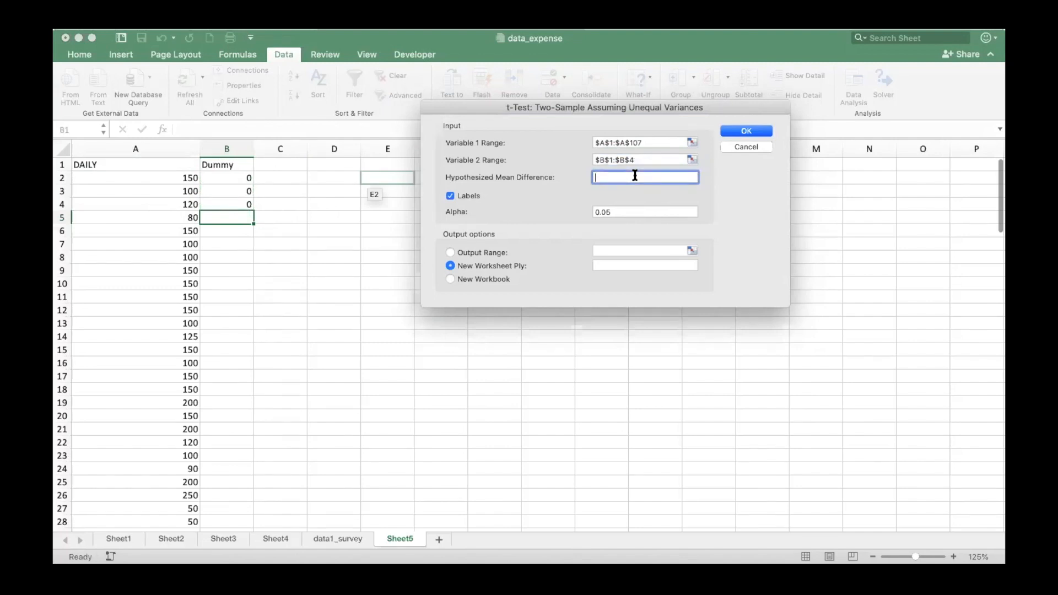
{"action": "type", "text": "150"}
{"action": "left_click", "coordinate": [608, 212]}
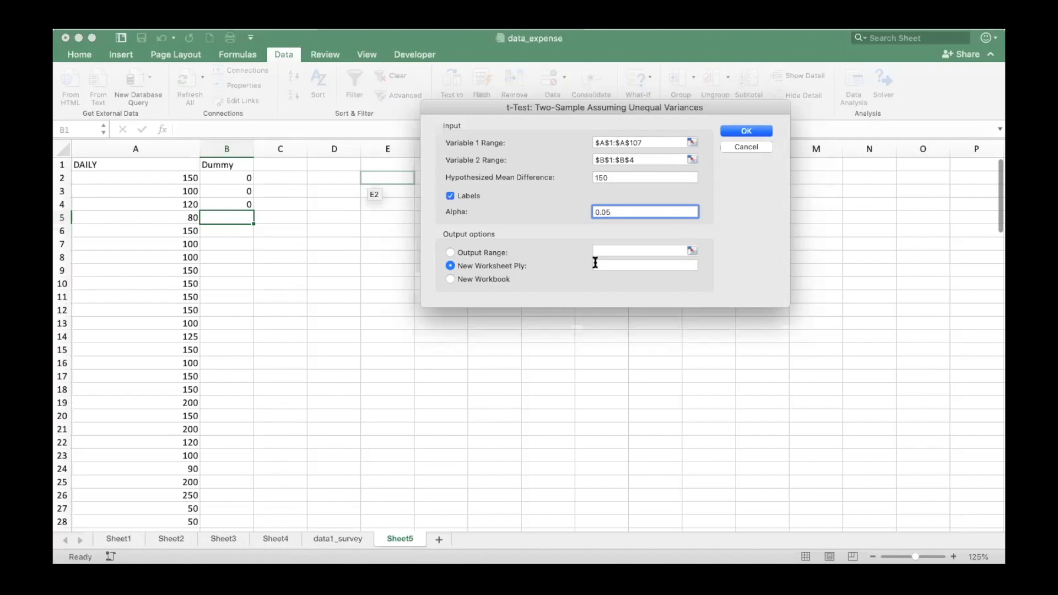
{"action": "left_click", "coordinate": [741, 132]}
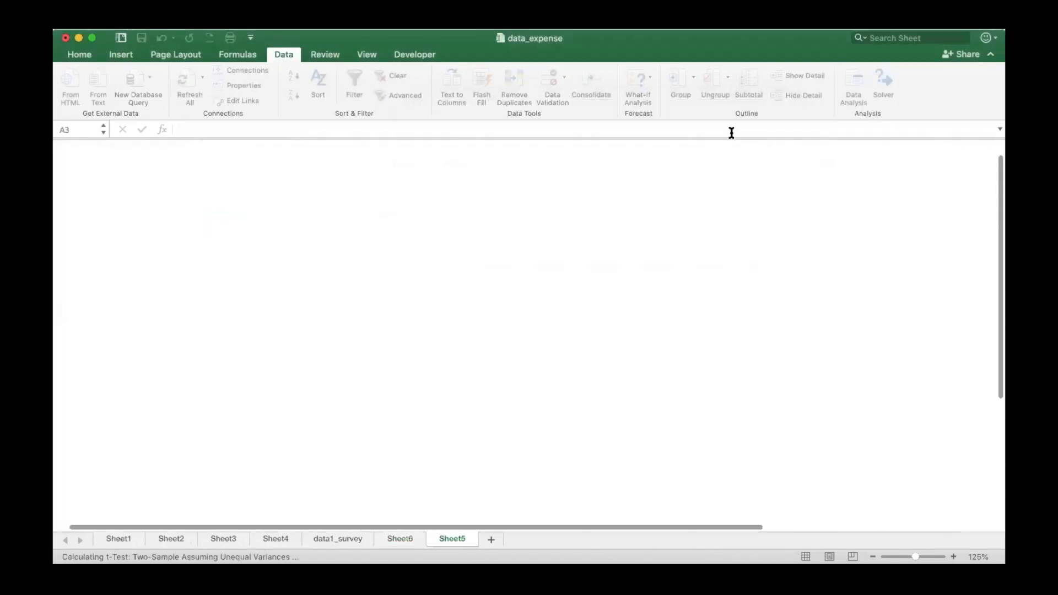
- Fit column A's width to the row labels of the t-test output table
{"action": "scroll", "coordinate": [207, 311], "scroll_direction": "up", "scroll_amount": 5}
{"action": "scroll", "coordinate": [207, 311], "scroll_direction": "up", "scroll_amount": 5}
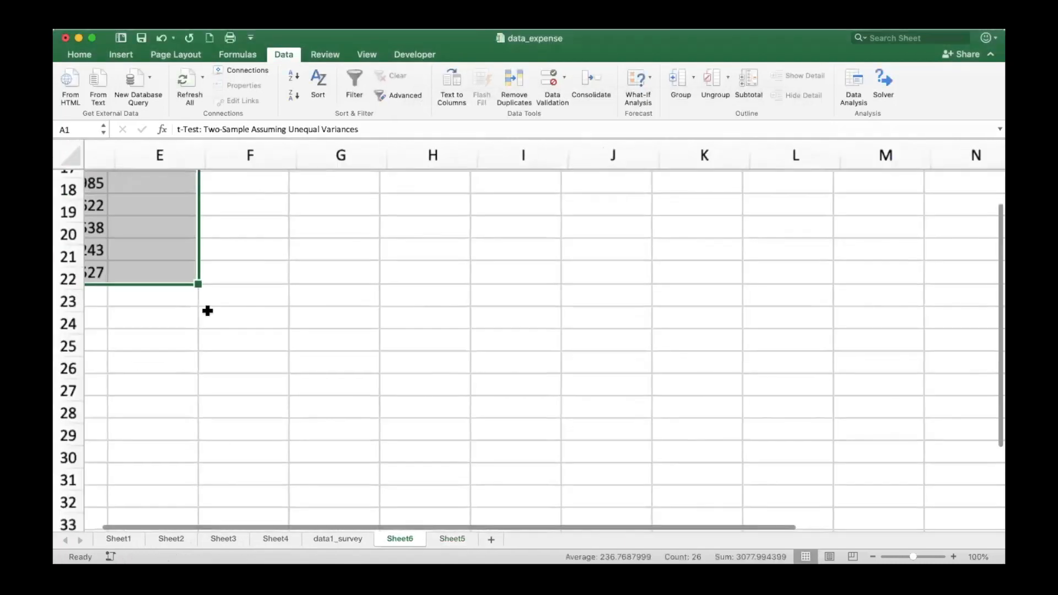
{"action": "scroll", "coordinate": [207, 309], "scroll_direction": "up", "scroll_amount": 3}
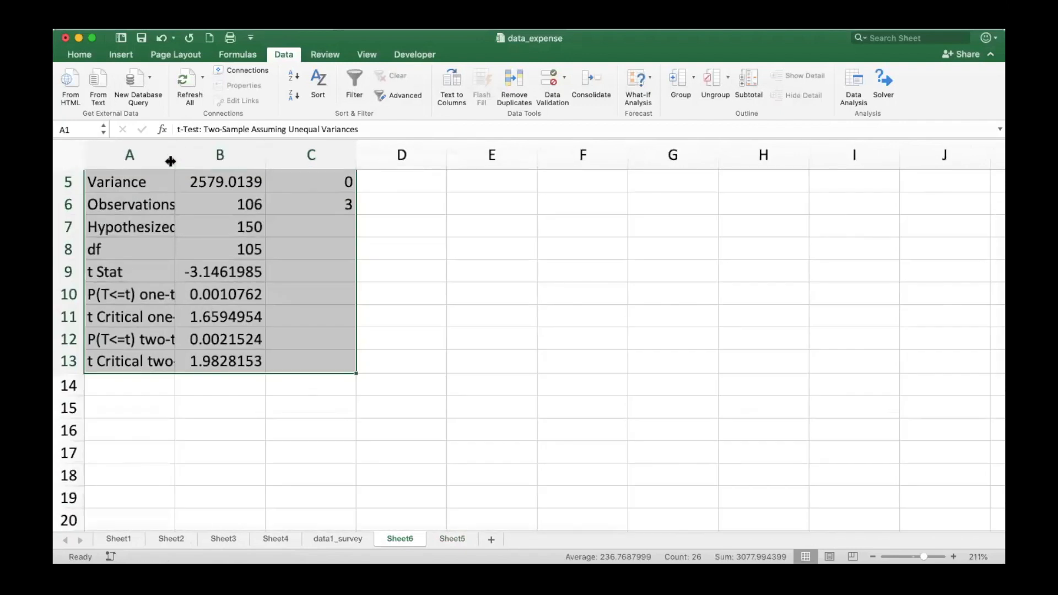
{"action": "scroll", "coordinate": [175, 245], "scroll_direction": "up", "scroll_amount": 3}
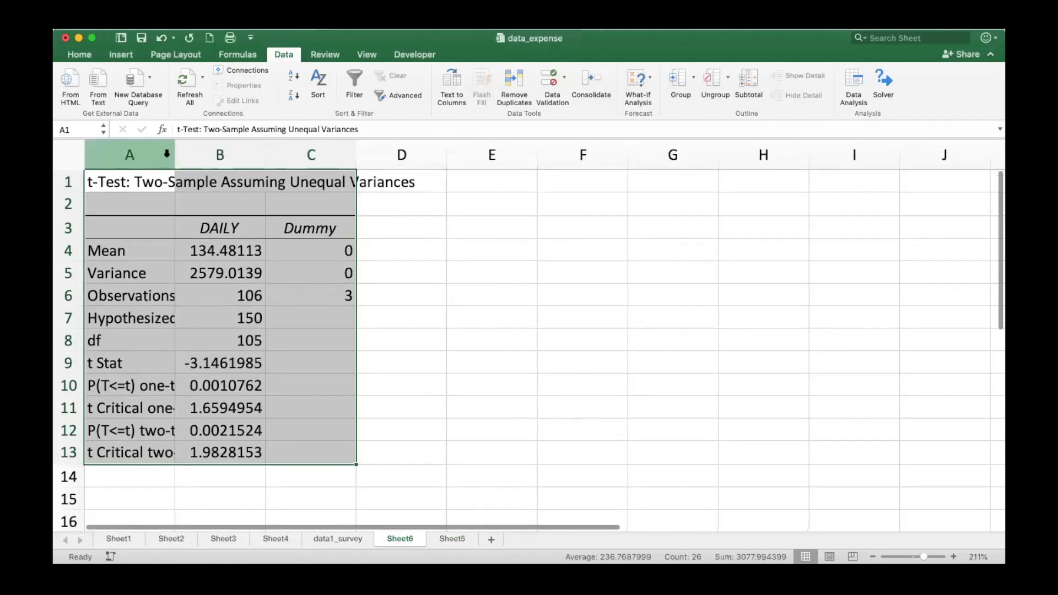
{"action": "double_click", "coordinate": [172, 153]}
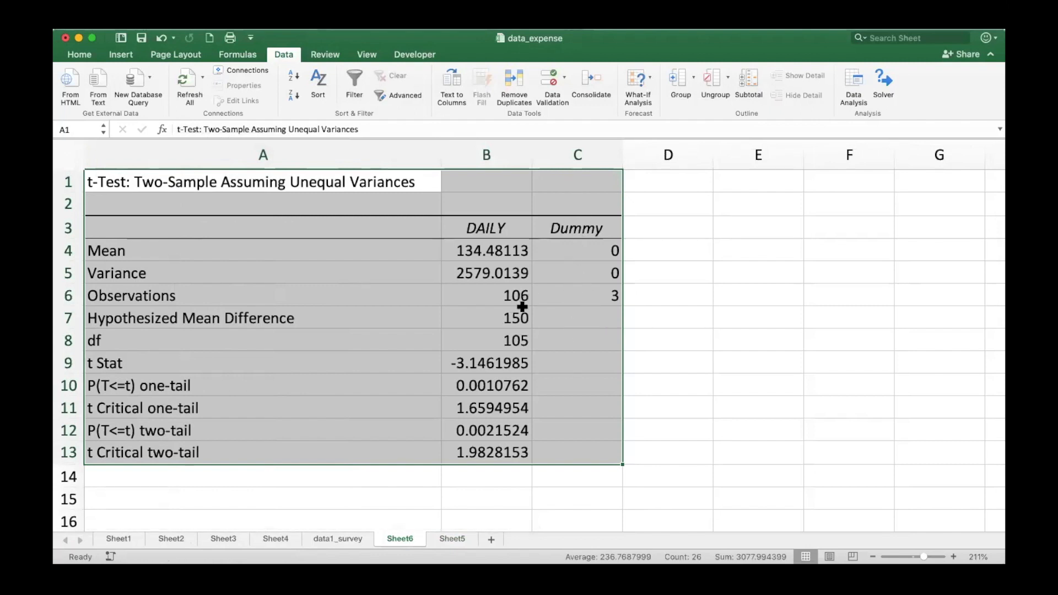
- Check the DAILY mean and hypothesized difference, and write the null hypothesis "Ho: Mean = 150" in cell E3
{"action": "left_click", "coordinate": [458, 255]}
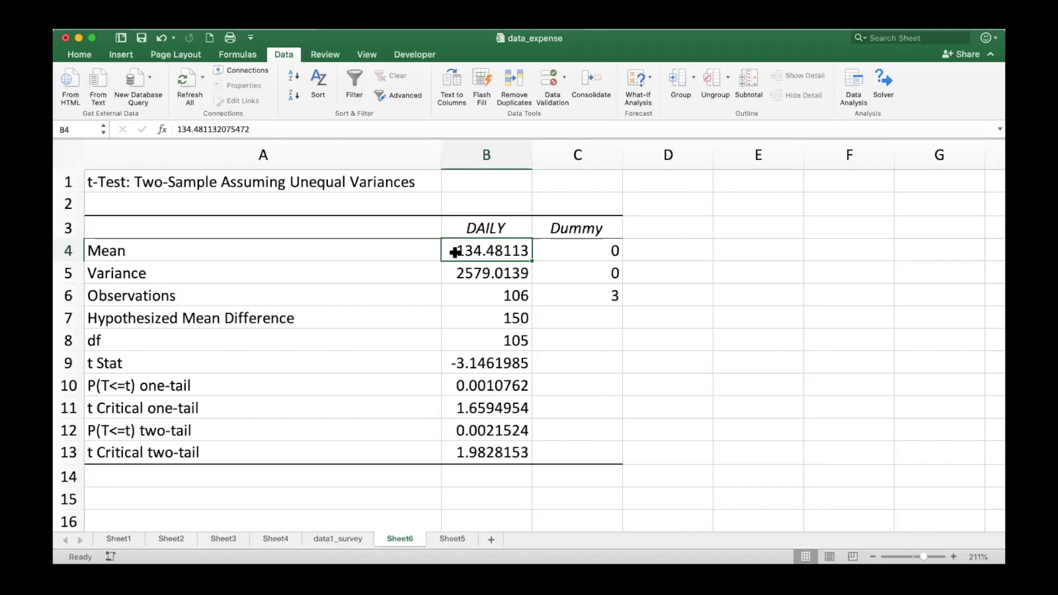
{"action": "left_click", "coordinate": [476, 321]}
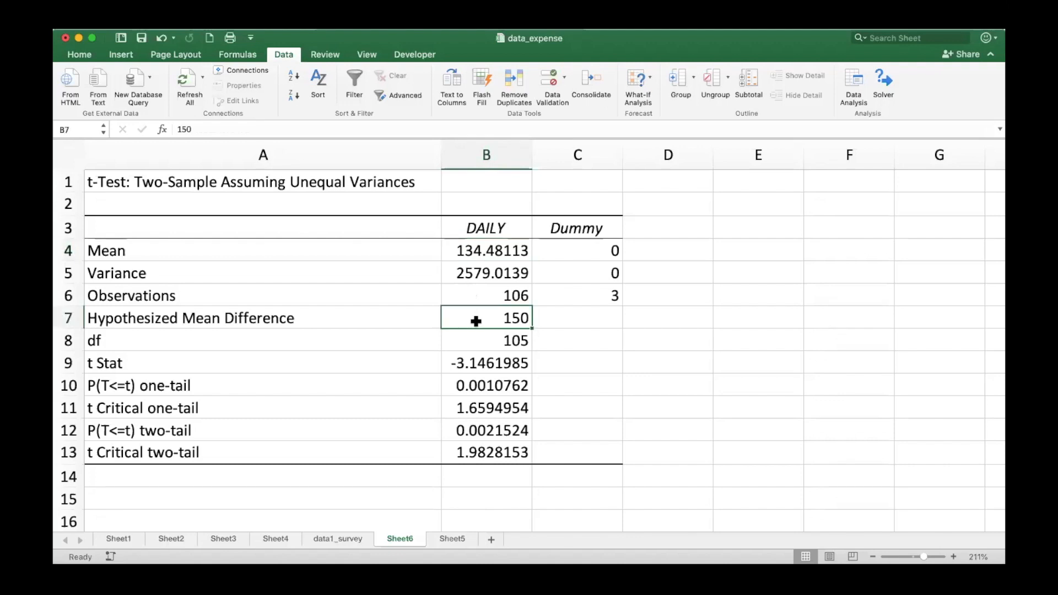
{"action": "left_click", "coordinate": [732, 226]}
{"action": "type", "text": "Ho: "}
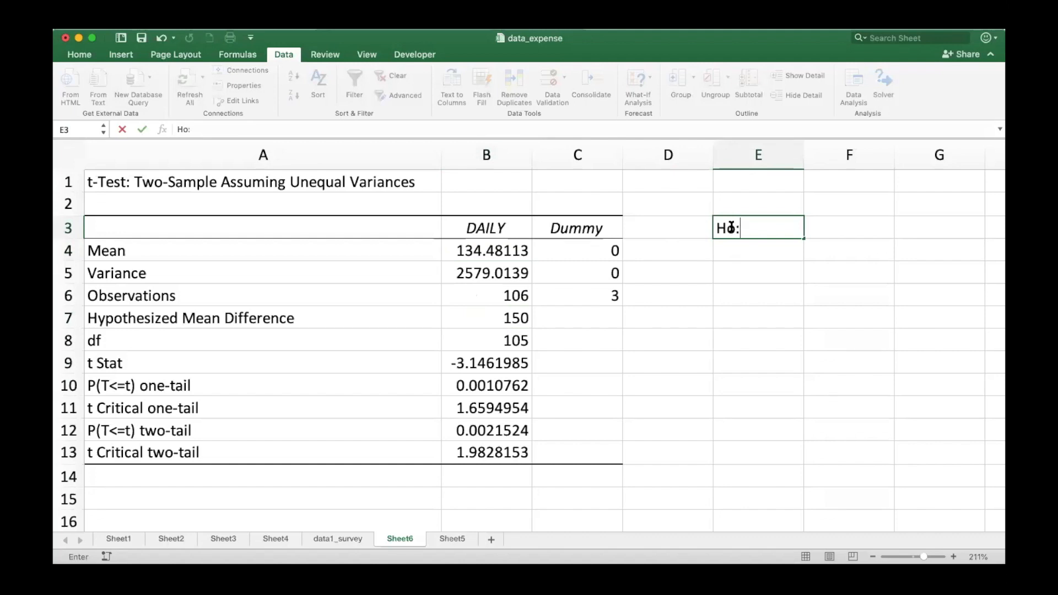
{"action": "type", "text": "Mean ="}
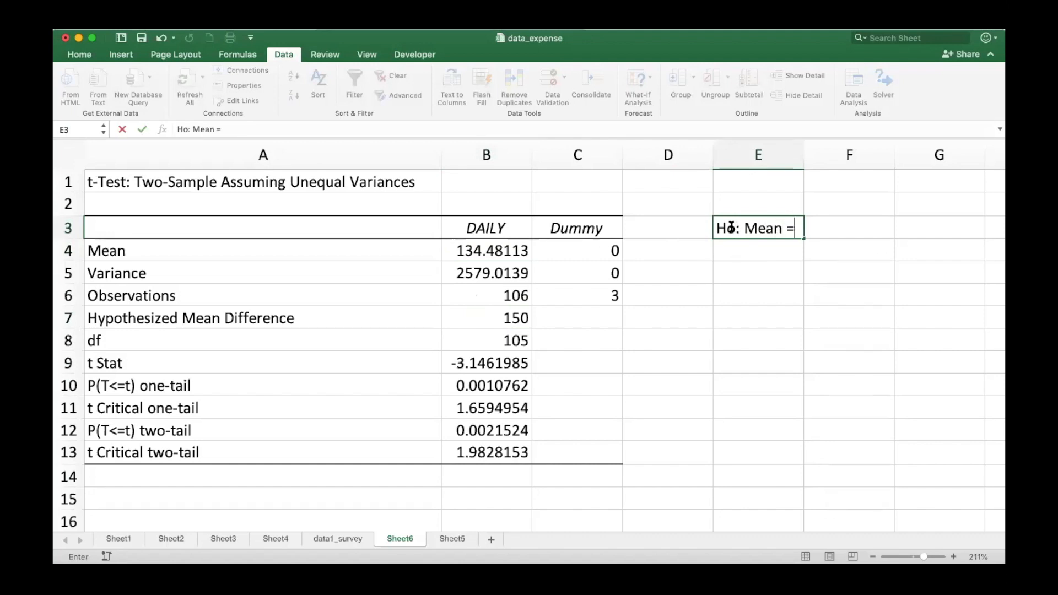
{"action": "type", "text": " 150"}
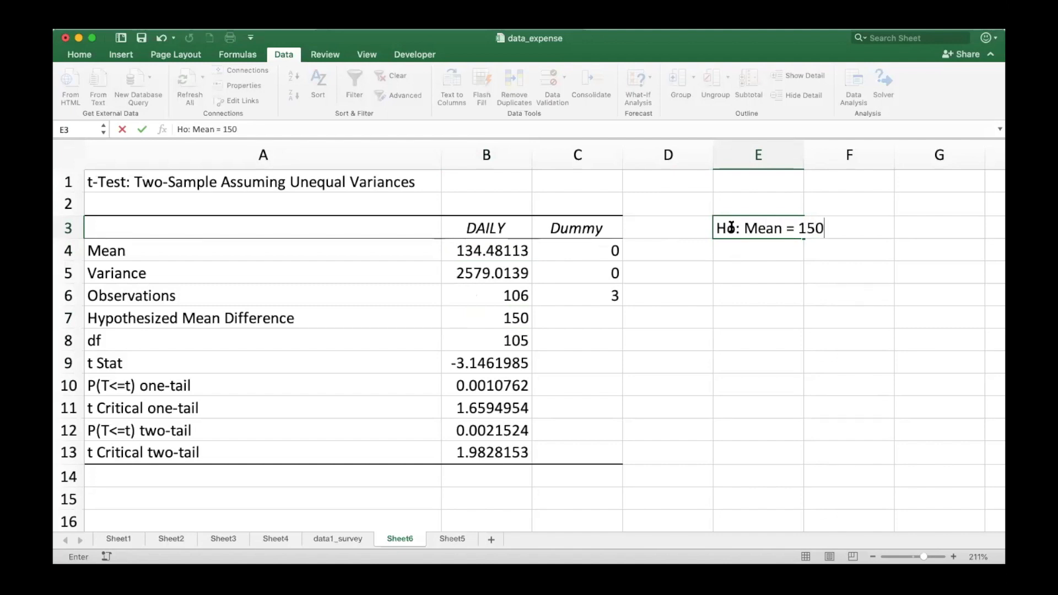
{"action": "key", "text": "Return"}
- Write the alternative hypothesis "Ha: Mean is not equal to 150" in cell E4
{"action": "type", "text": "Ha"}
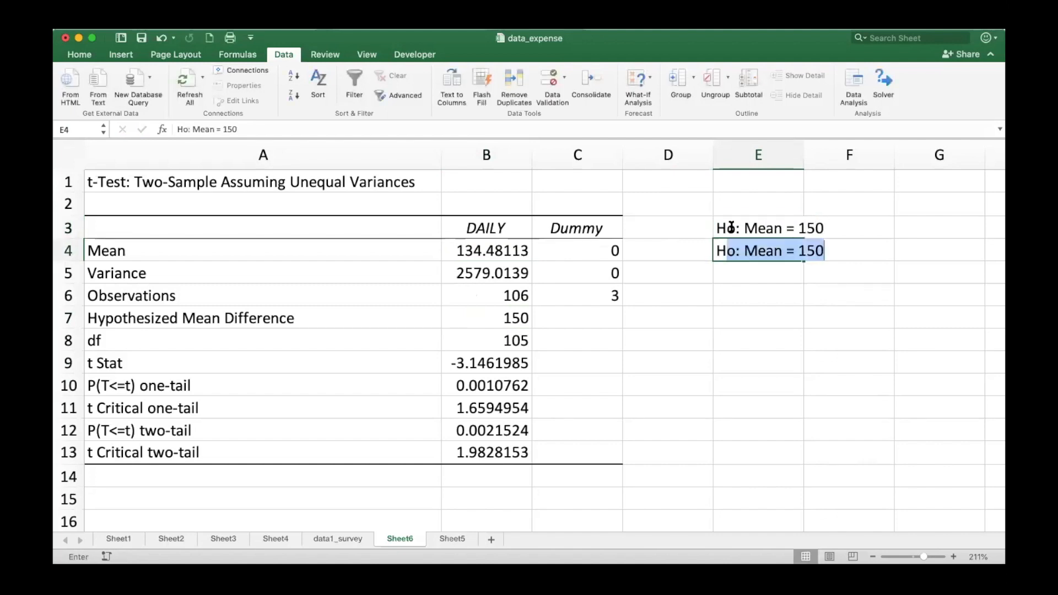
{"action": "type", "text": ": Mean"}
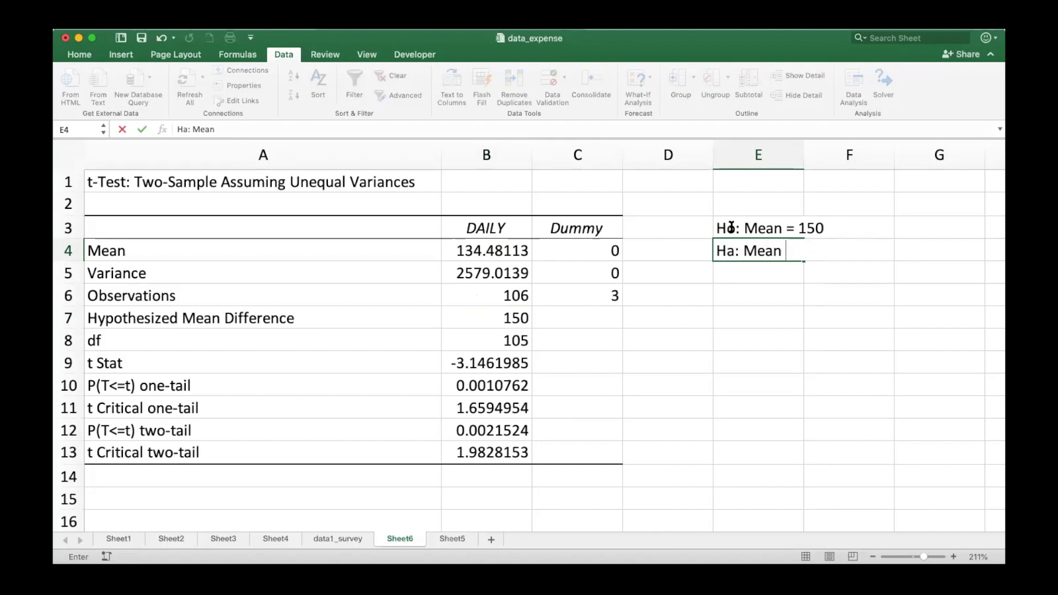
{"action": "type", "text": "is not equal to 1"}
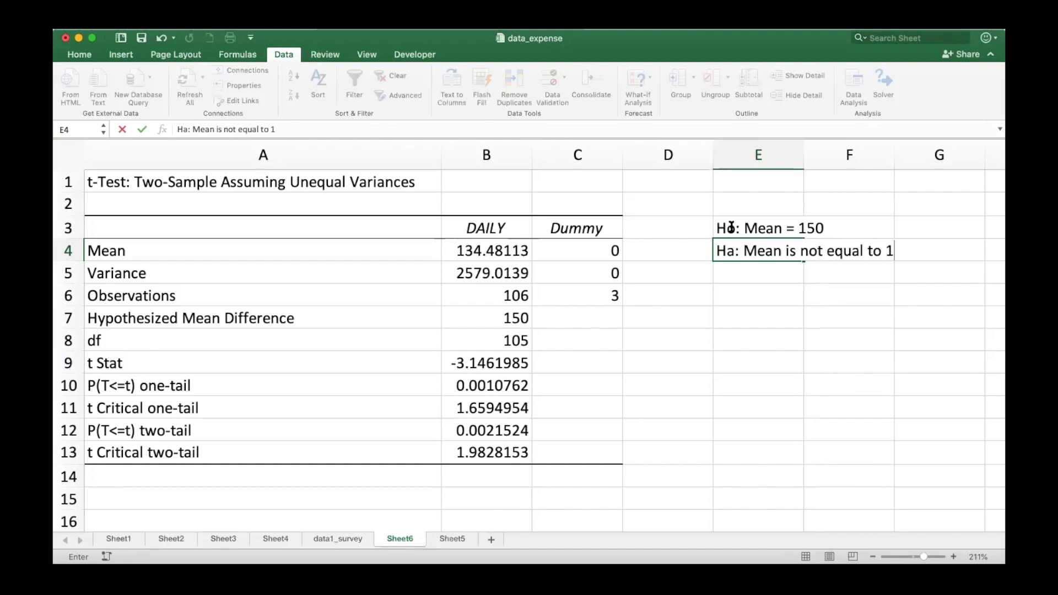
{"action": "type", "text": "50"}
{"action": "key", "text": "Return"}
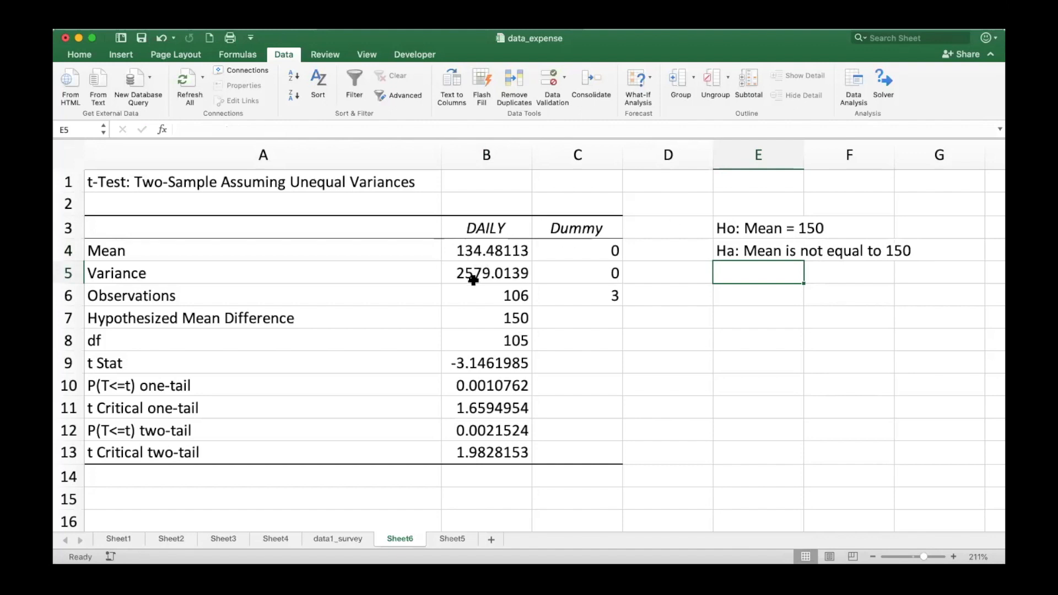
- Examine the observations, hypothesized difference and degrees of freedom, and compare the t Stat with the two-tail critical value
{"action": "left_click", "coordinate": [507, 296]}
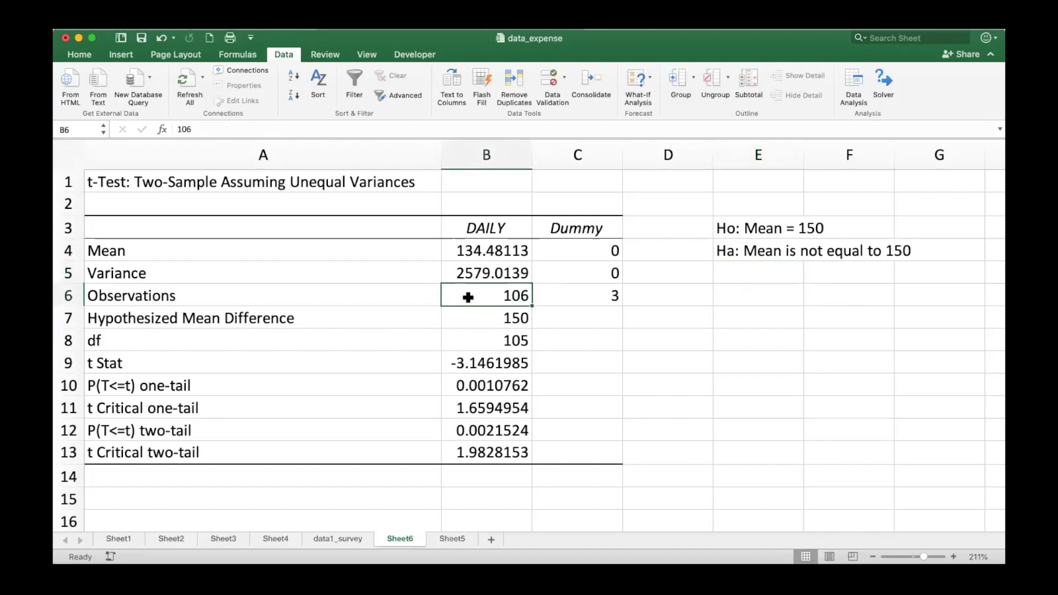
{"action": "left_click", "coordinate": [473, 319]}
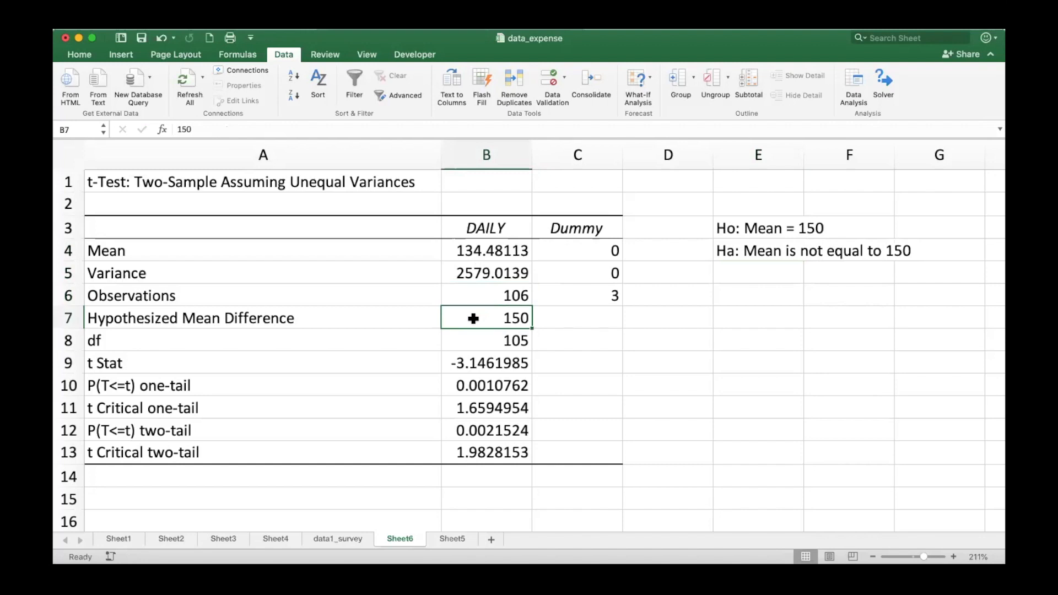
{"action": "key", "text": "Down"}
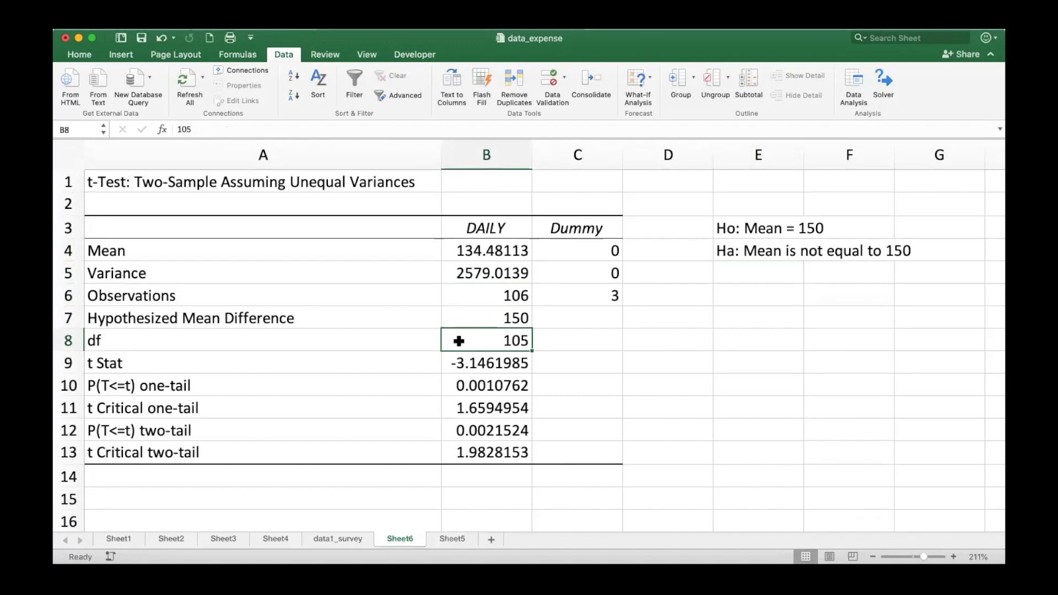
{"action": "left_click", "coordinate": [472, 363]}
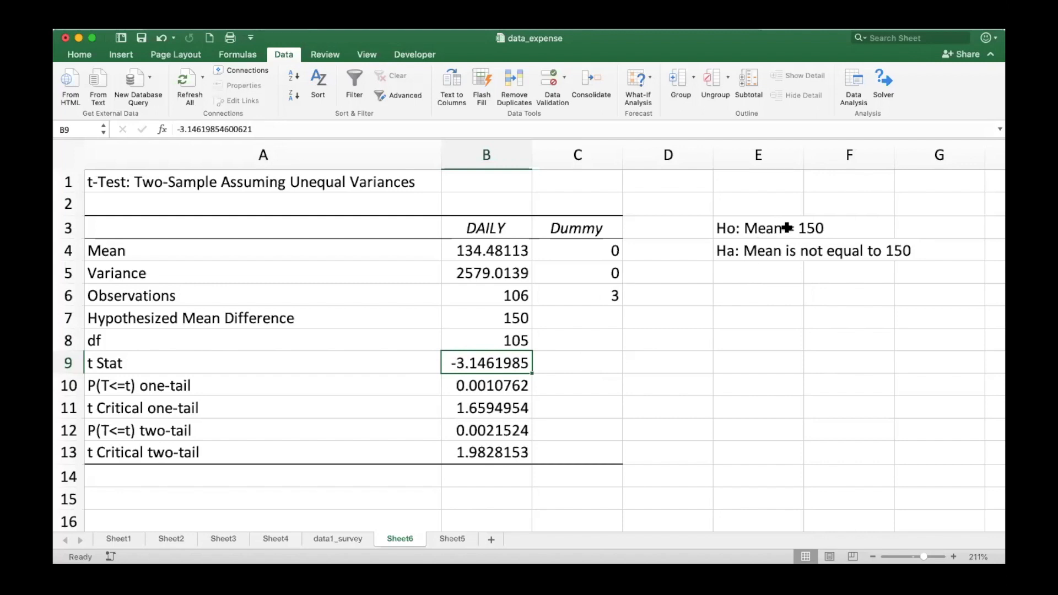
{"action": "left_click", "coordinate": [108, 454]}
{"action": "left_click", "coordinate": [69, 451]}
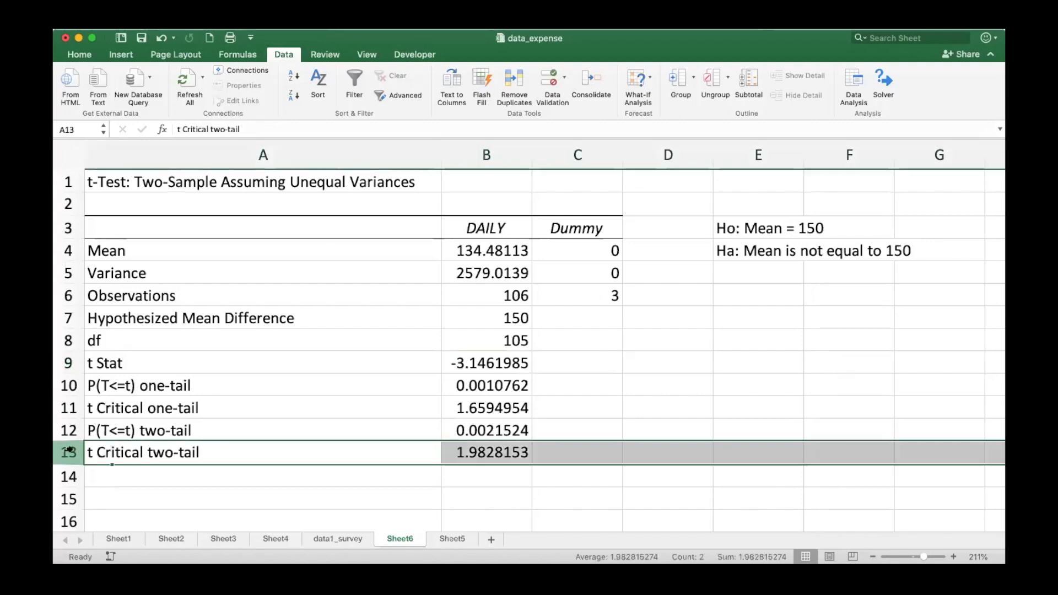
{"action": "left_click", "coordinate": [462, 452]}
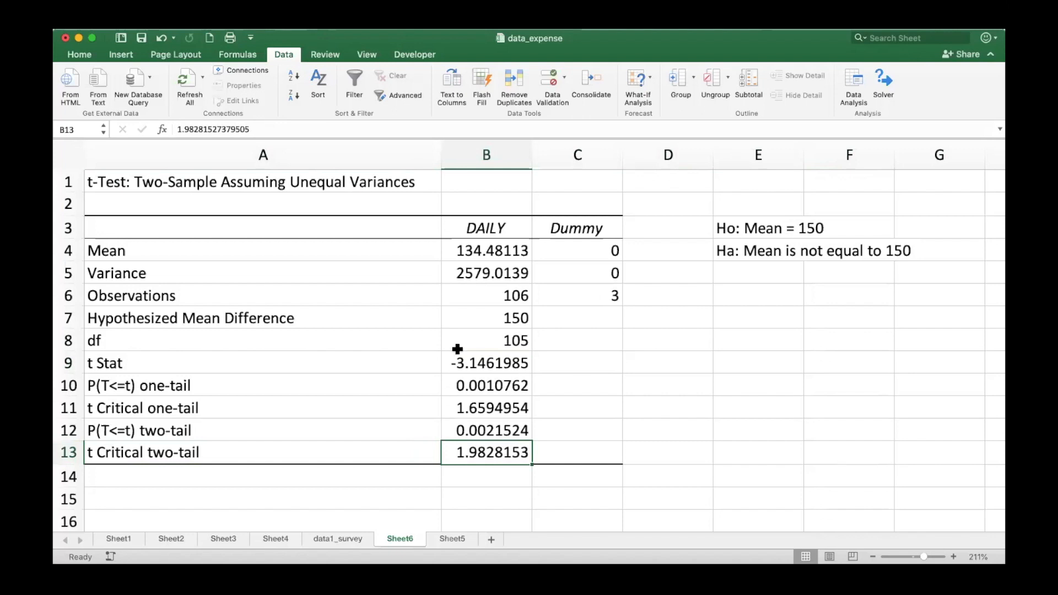
{"action": "left_click", "coordinate": [469, 363]}
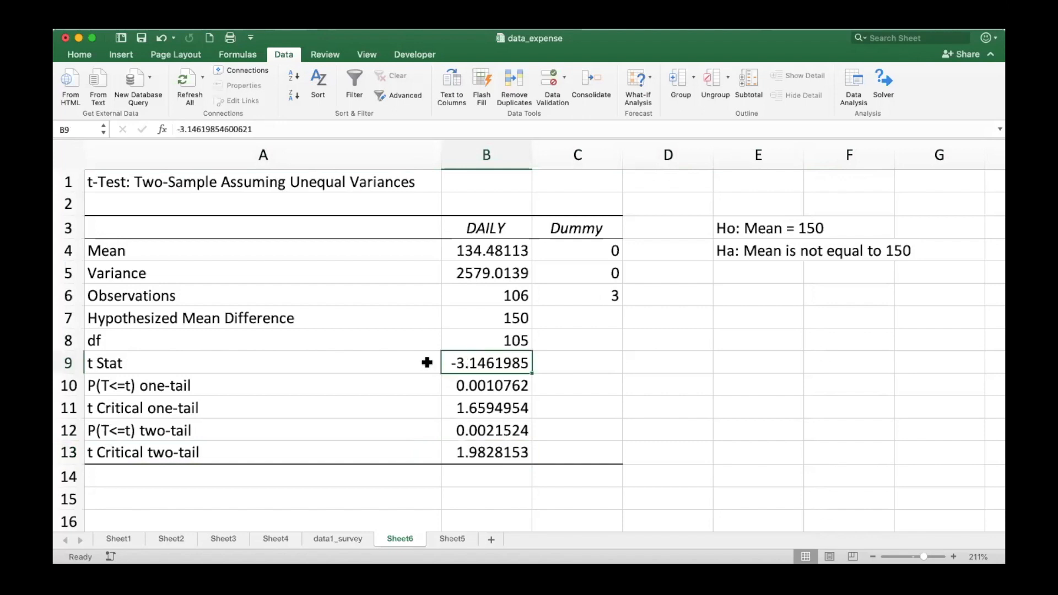
{"action": "left_click", "coordinate": [487, 459]}
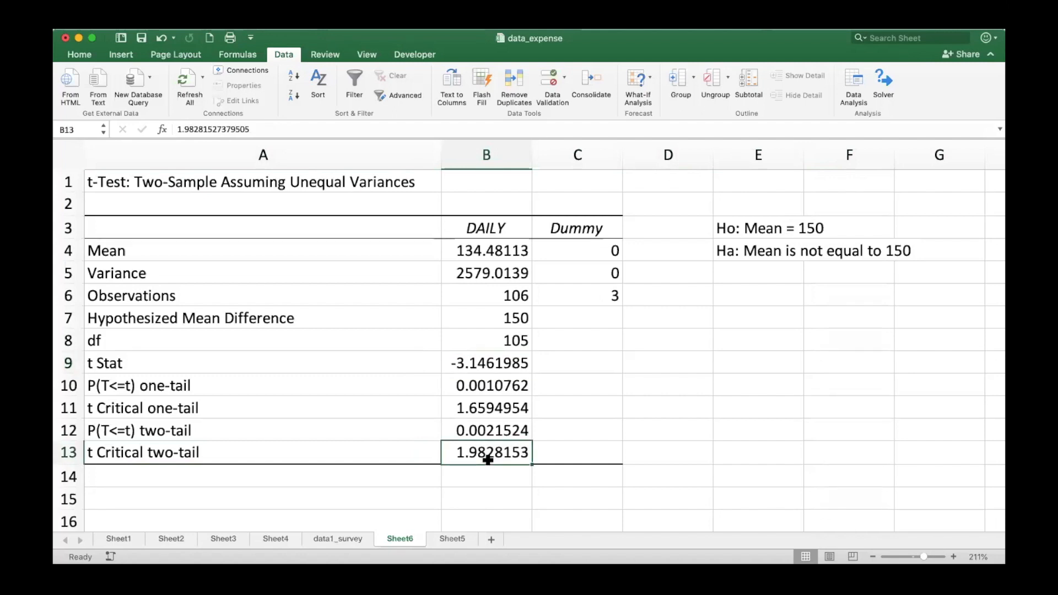
- Start the decision rule in cell E6 with the text "D.R.:Reject Ho if |t Stat |>"
{"action": "left_click", "coordinate": [739, 293]}
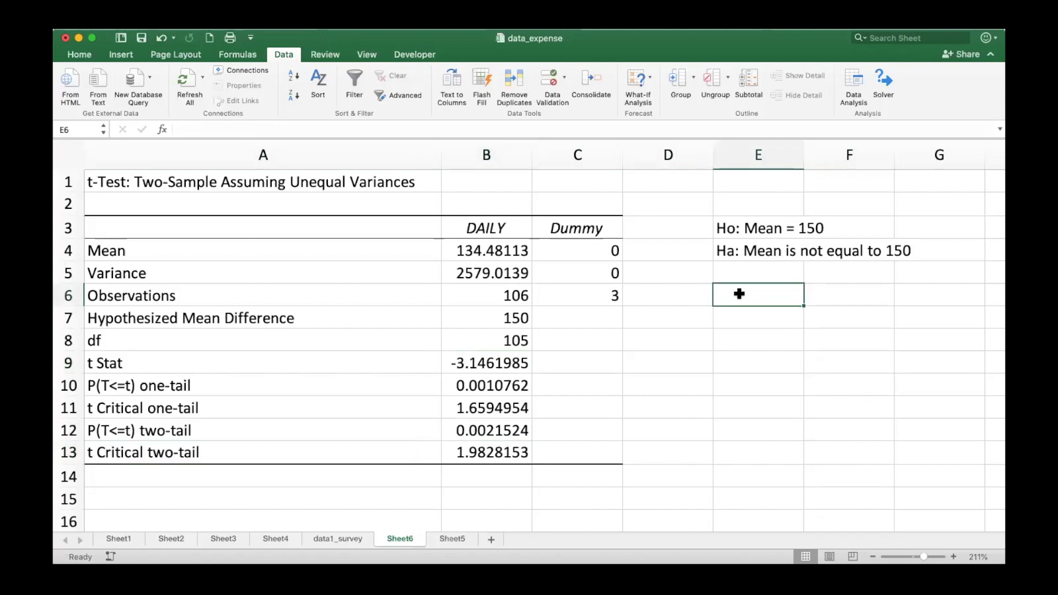
{"action": "type", "text": "D>R"}
{"action": "key", "text": "BackSpace"}
{"action": "key", "text": "BackSpace"}
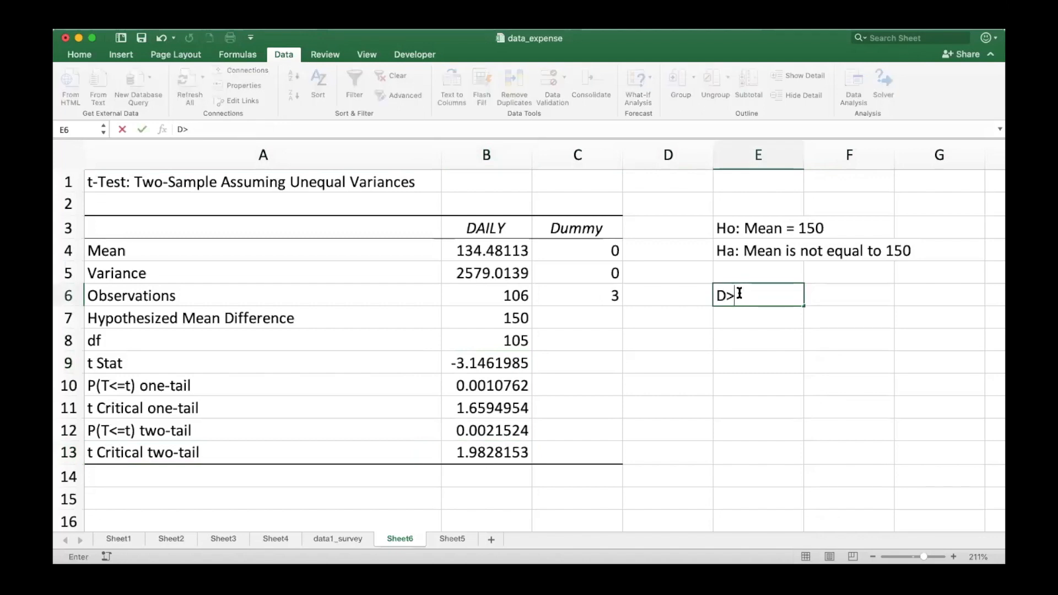
{"action": "type", "text": ".R.:Reject"}
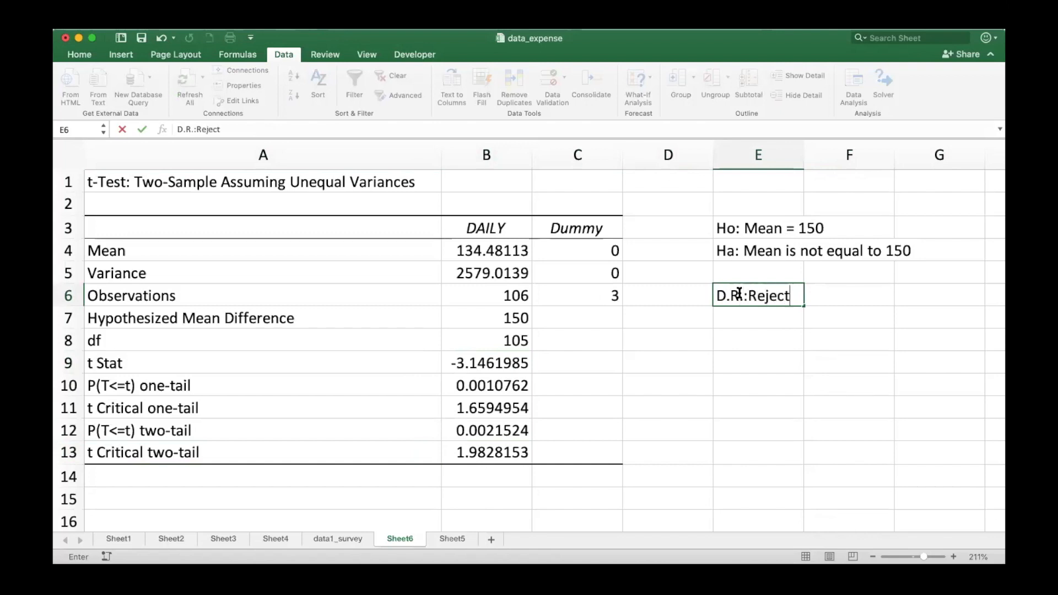
{"action": "type", "text": " Ho if t"}
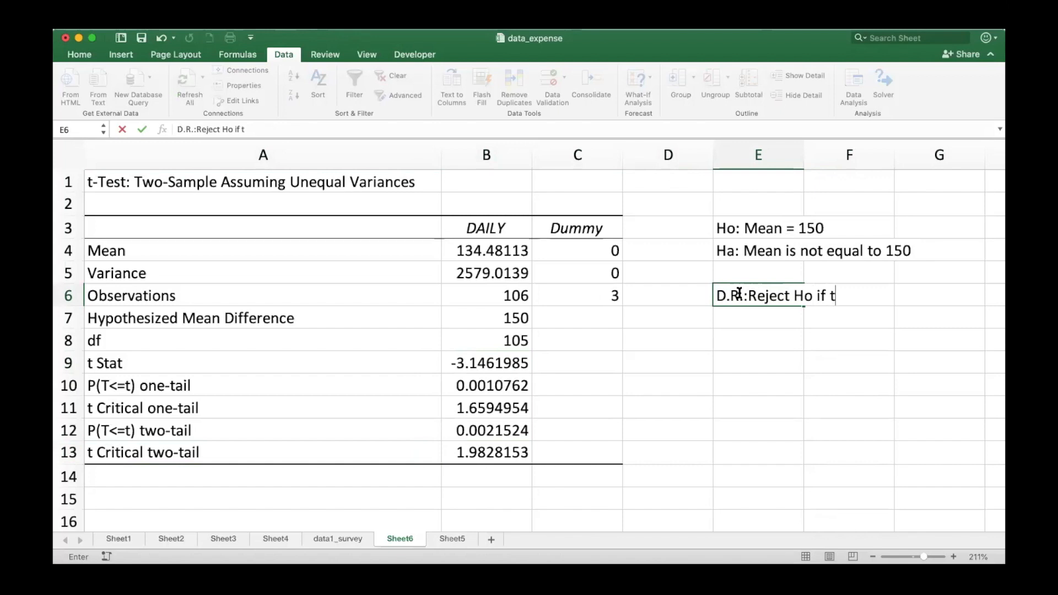
{"action": "type", "text": " Stat"}
{"action": "left_click", "coordinate": [830, 298]}
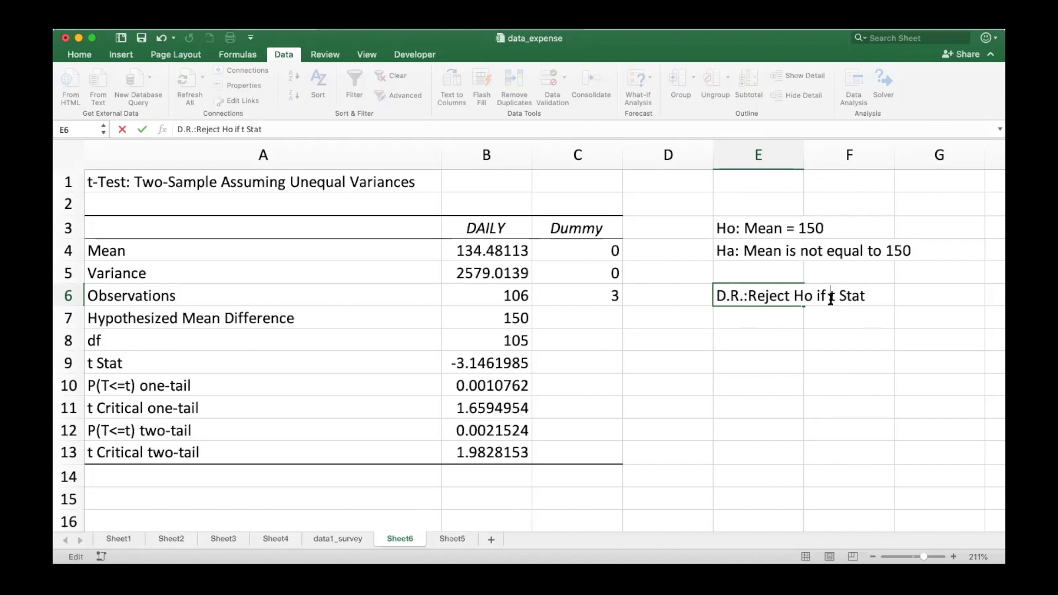
{"action": "type", "text": "|"}
{"action": "left_click", "coordinate": [878, 296]}
{"action": "type", "text": "|>"}
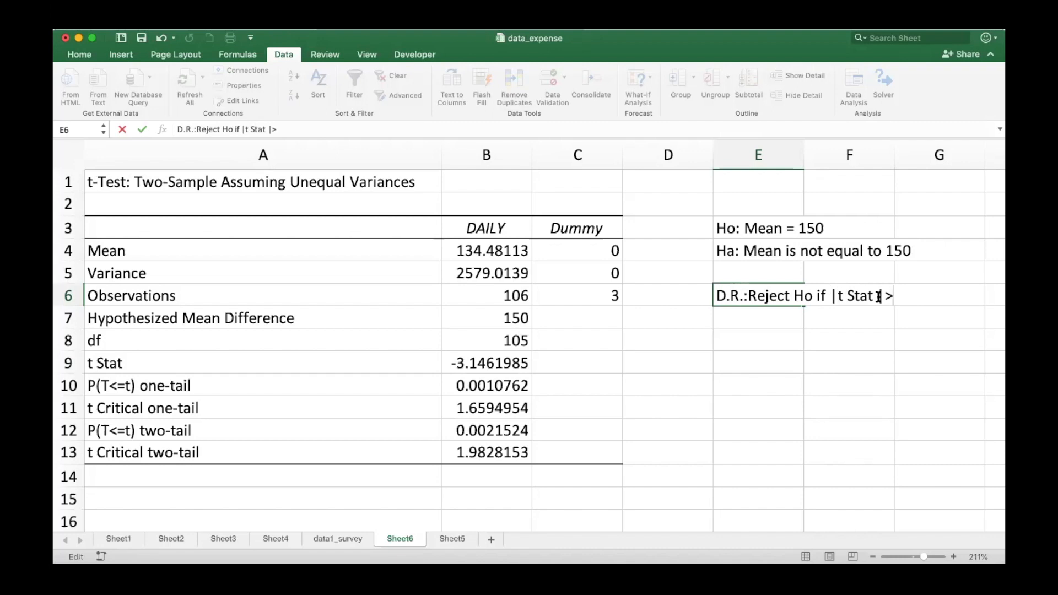
- Complete the decision rule in E6 by appending the two-tail critical value rounded to 1.98
{"action": "left_click", "coordinate": [484, 449]}
{"action": "left_click", "coordinate": [741, 299]}
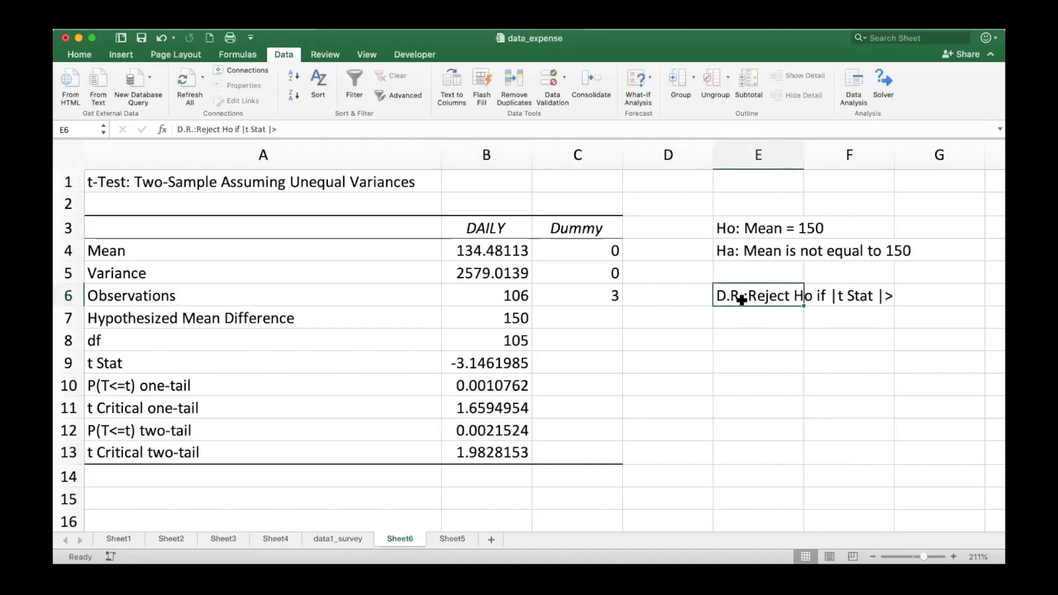
{"action": "left_click", "coordinate": [433, 133]}
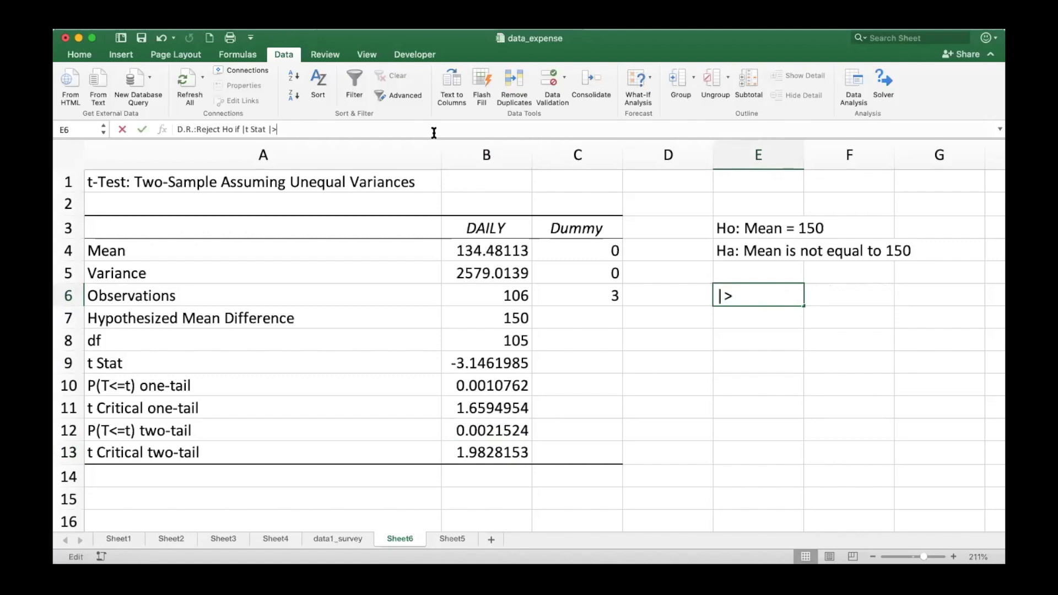
{"action": "type", "text": "1.98"}
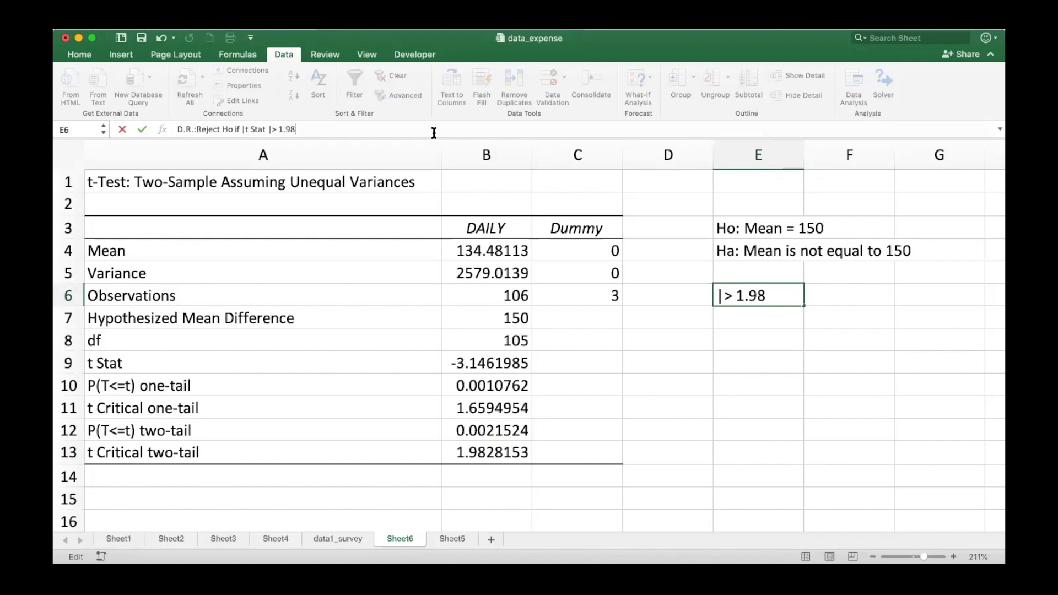
{"action": "key", "text": "Return"}
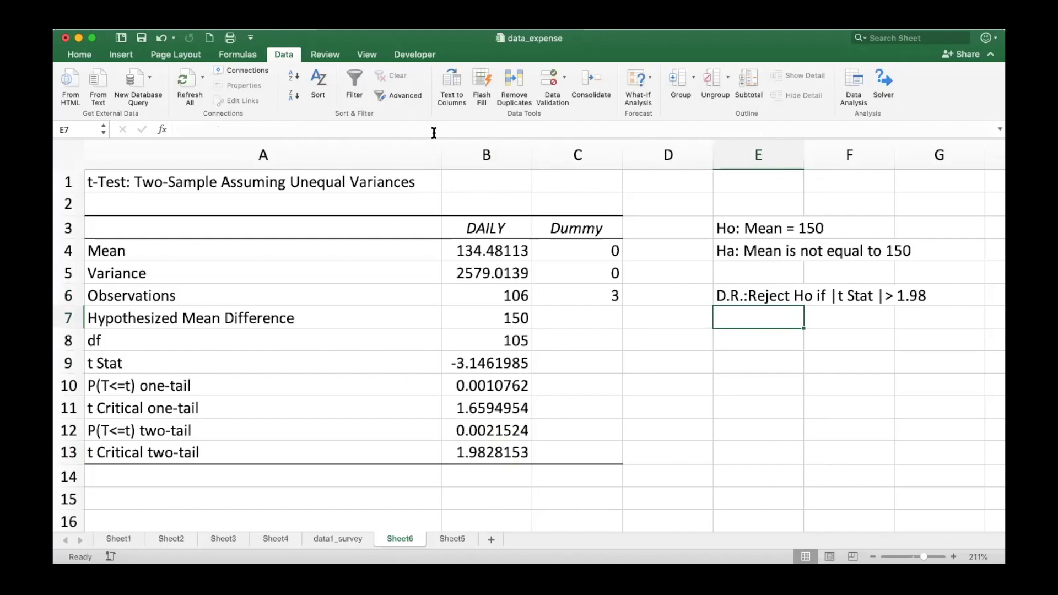
- Write a second decision rule, "D.R.: Reject Ho if P-value < 0.05", in cell E7
{"action": "type", "text": "D.R.:"}
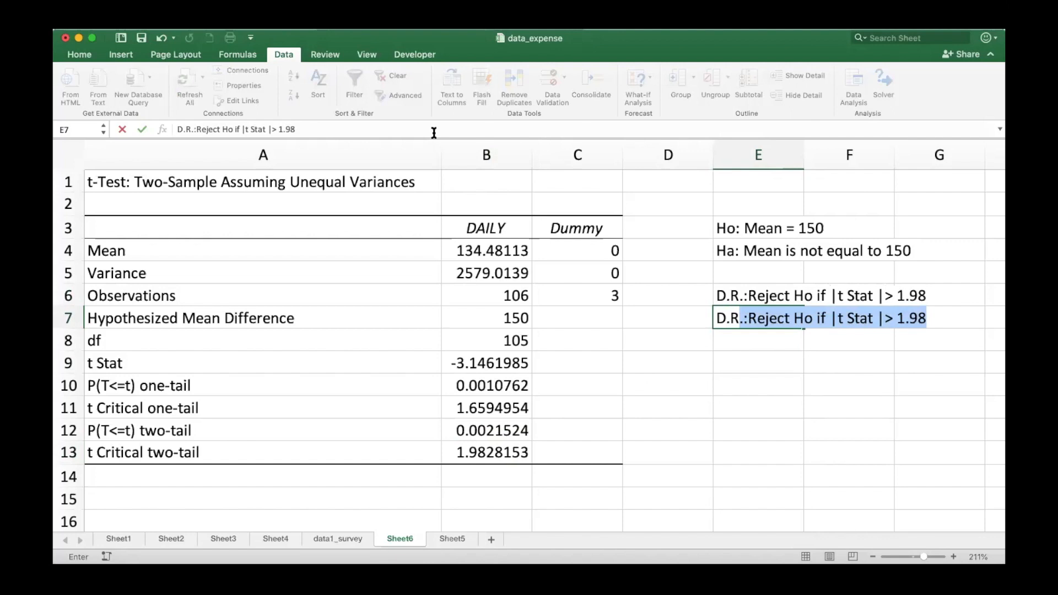
{"action": "type", "text": " Re"}
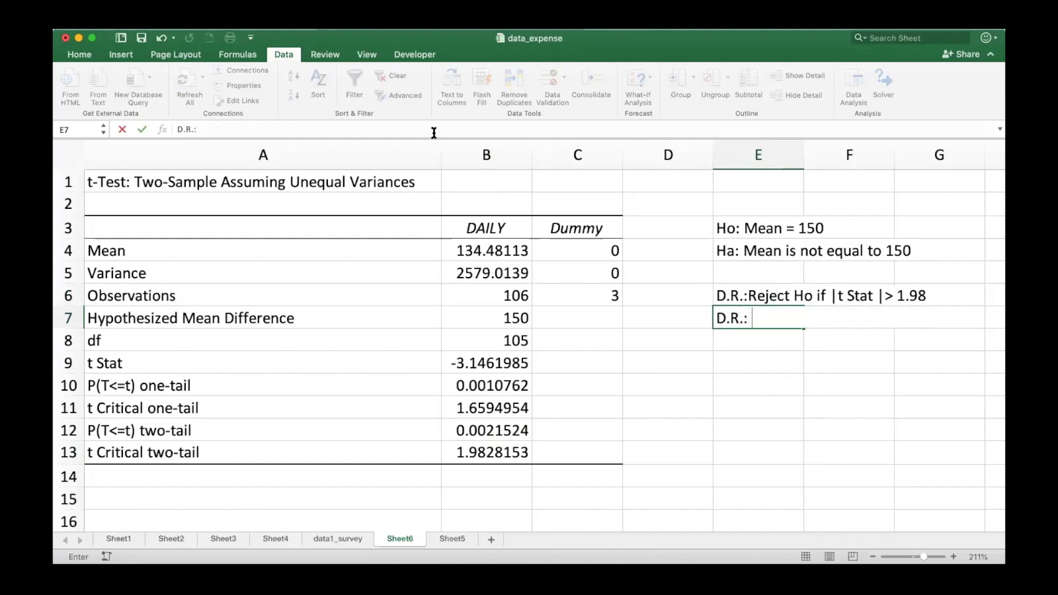
{"action": "type", "text": "ject Ho if P"}
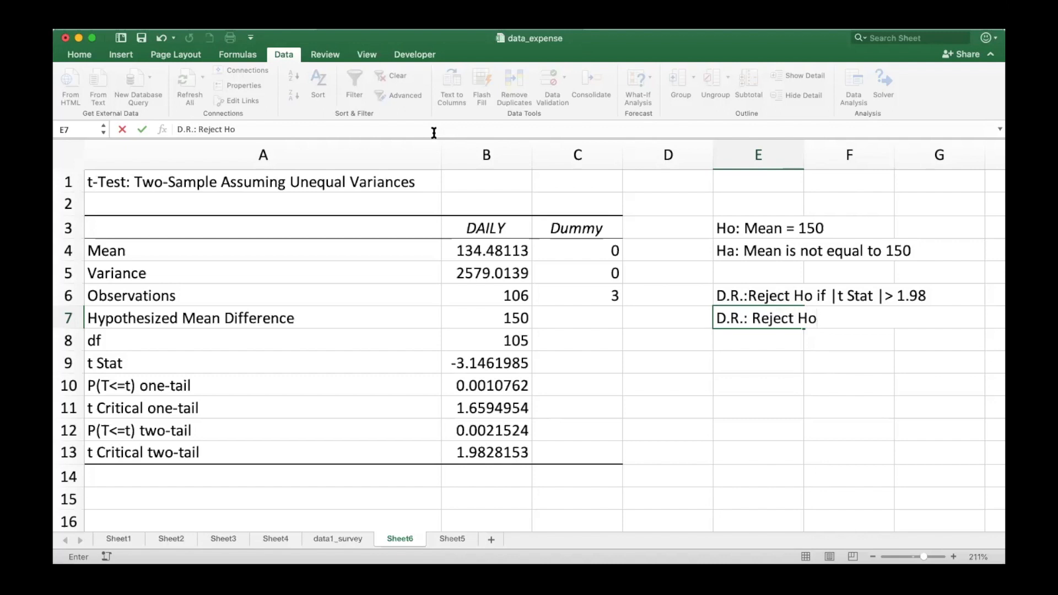
{"action": "type", "text": "-value <"}
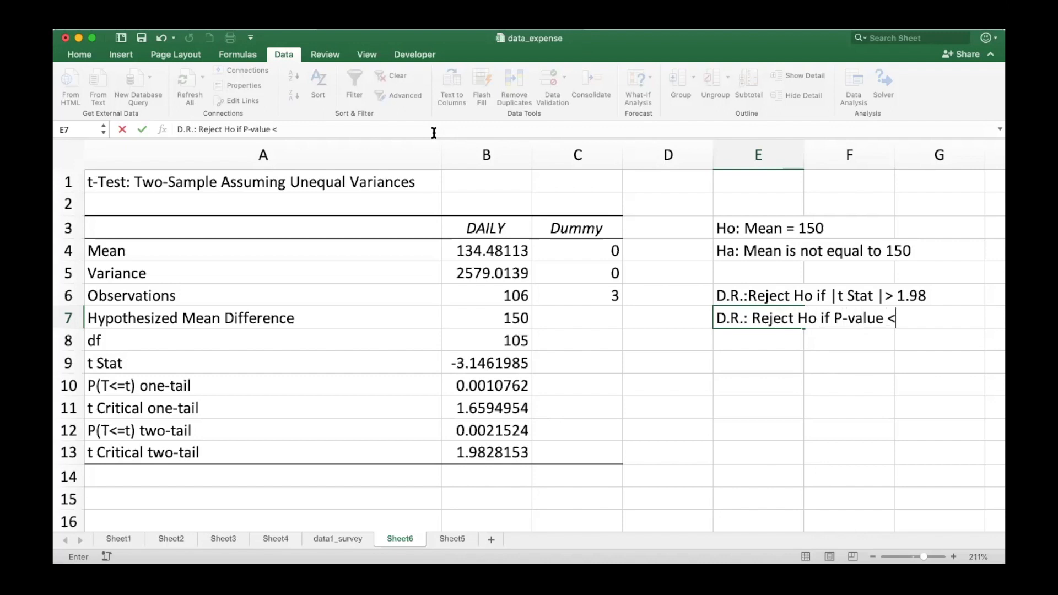
{"action": "type", "text": " 0.05"}
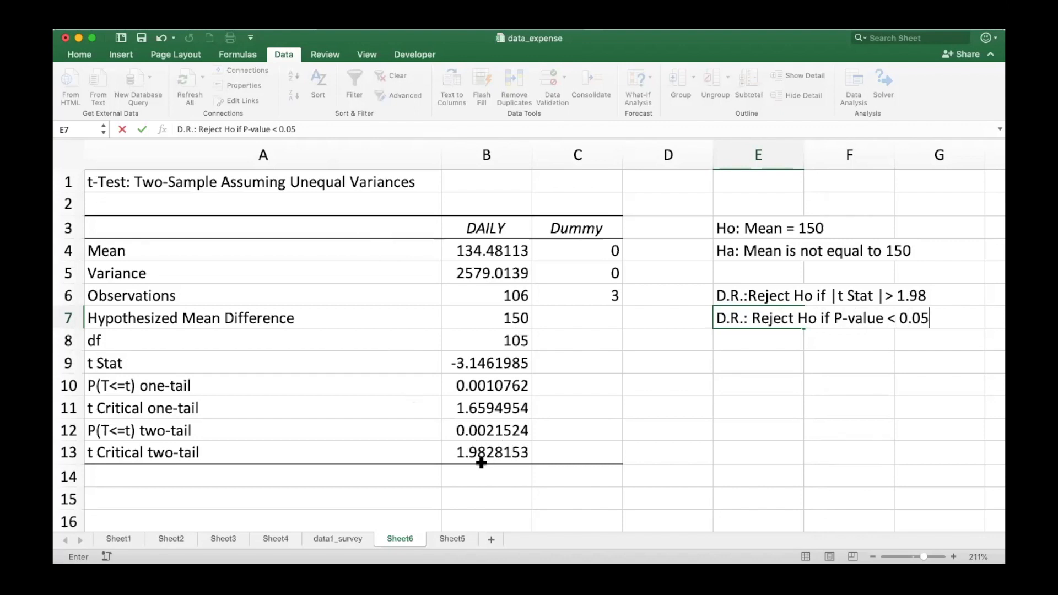
{"action": "left_click", "coordinate": [739, 292]}
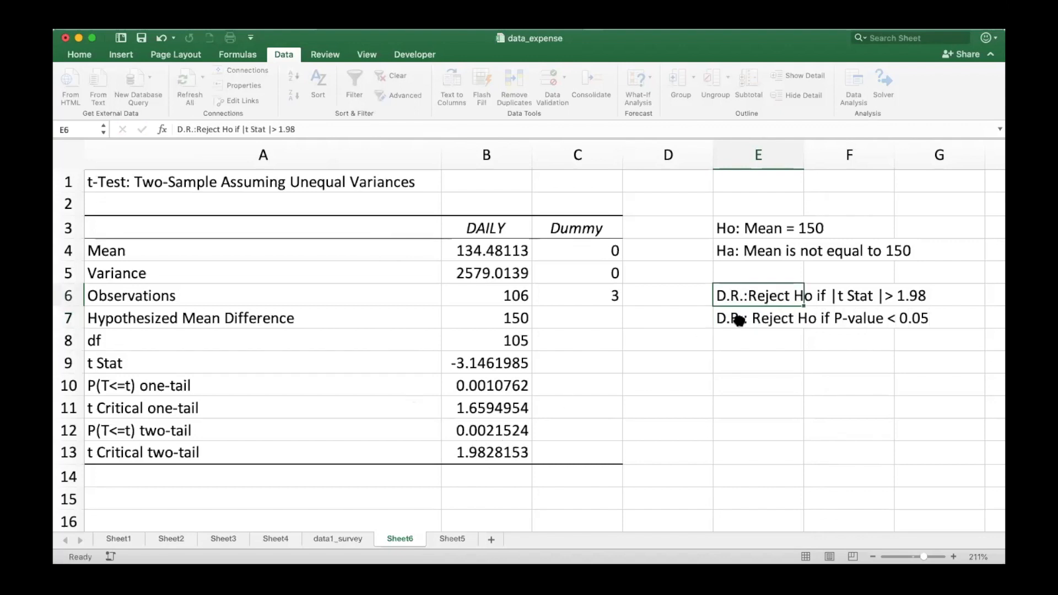
{"action": "left_click", "coordinate": [738, 320]}
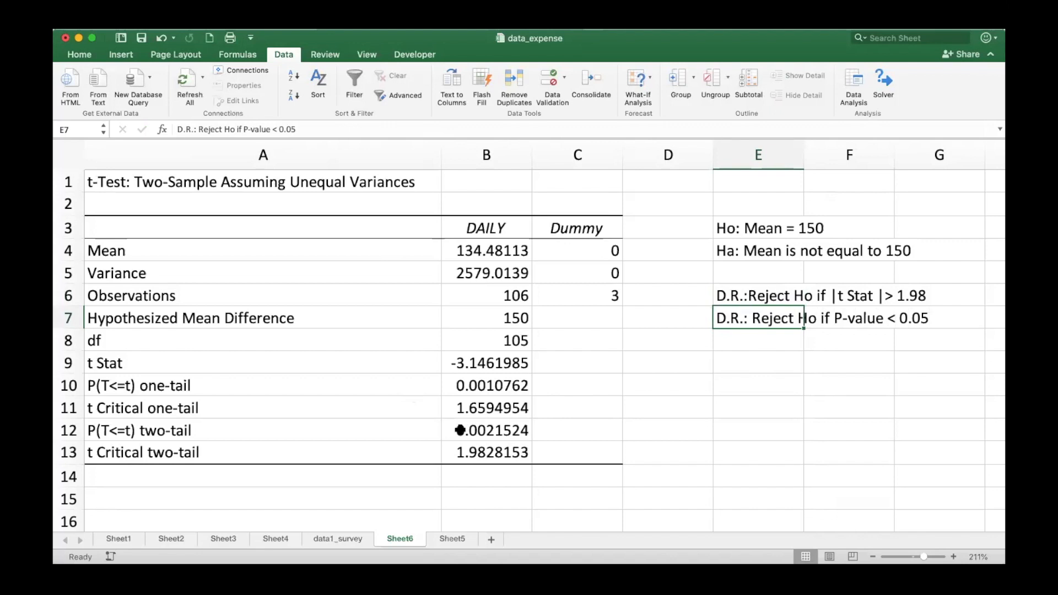
- Bold the two-tail P-value and two-tail critical value in B12:B13, and the t Stat value in B9
{"action": "left_click_drag", "start_coordinate": [460, 429], "coordinate": [465, 446]}
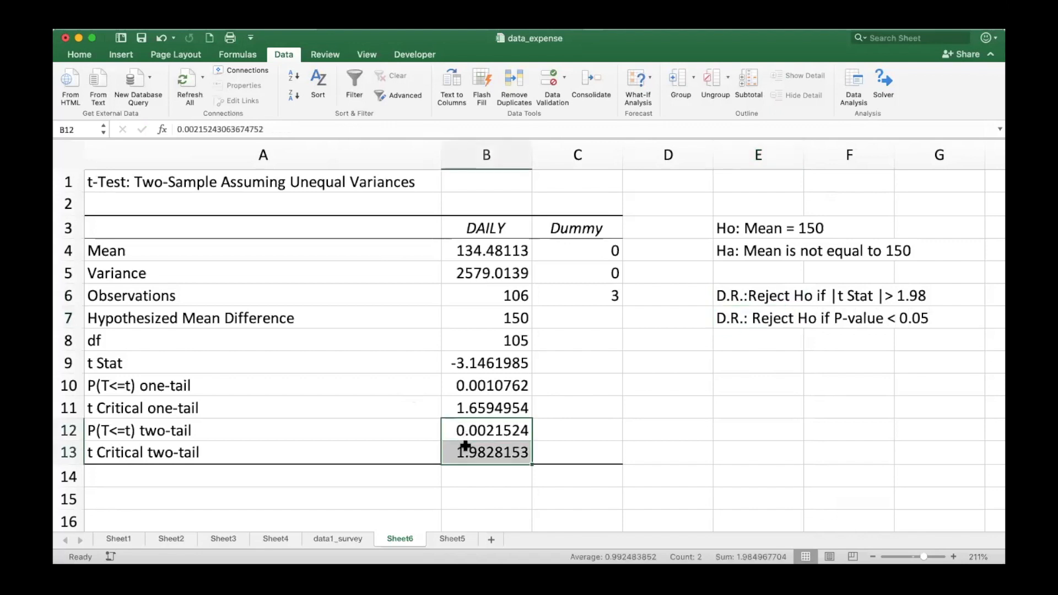
{"action": "key", "text": "super+b"}
{"action": "left_click", "coordinate": [472, 449]}
{"action": "left_click", "coordinate": [477, 431]}
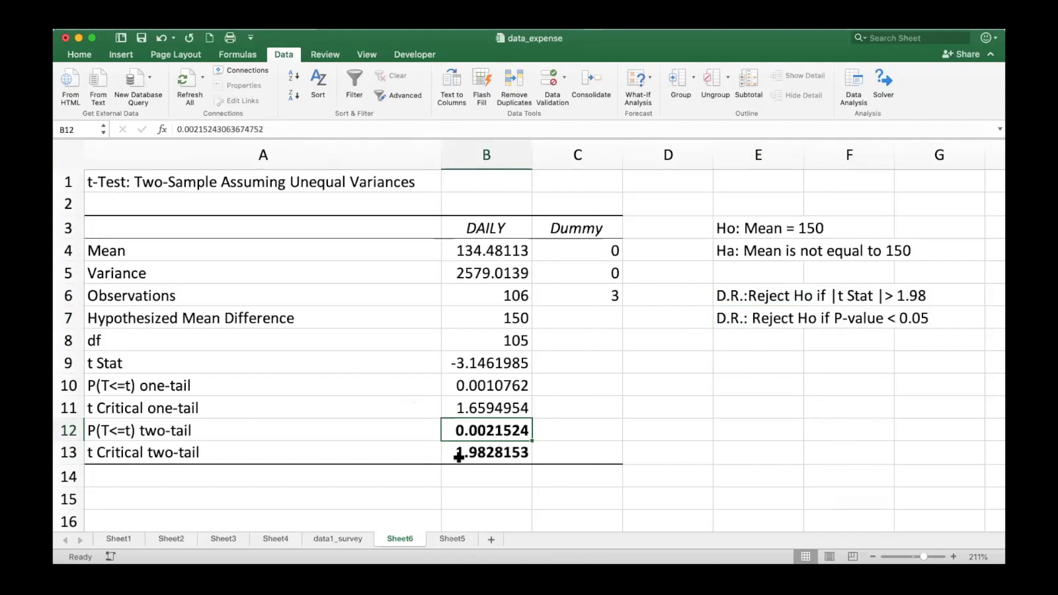
{"action": "left_click", "coordinate": [453, 366]}
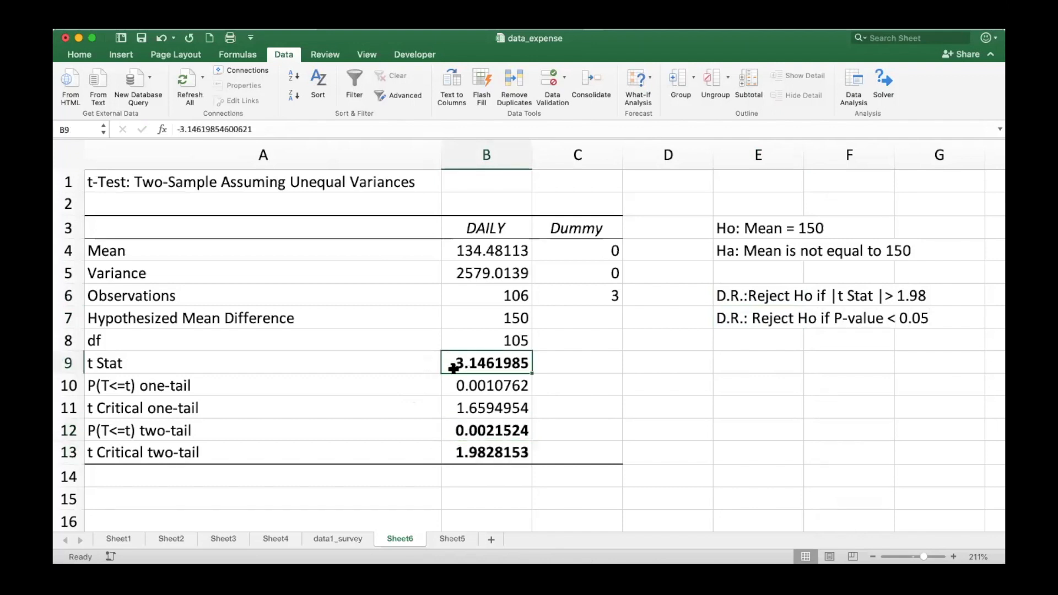
{"action": "left_click", "coordinate": [457, 446]}
- Check the two-tail P-value in B12 and write "Decision: Reject Ho" in cell E9
{"action": "left_click", "coordinate": [724, 363]}
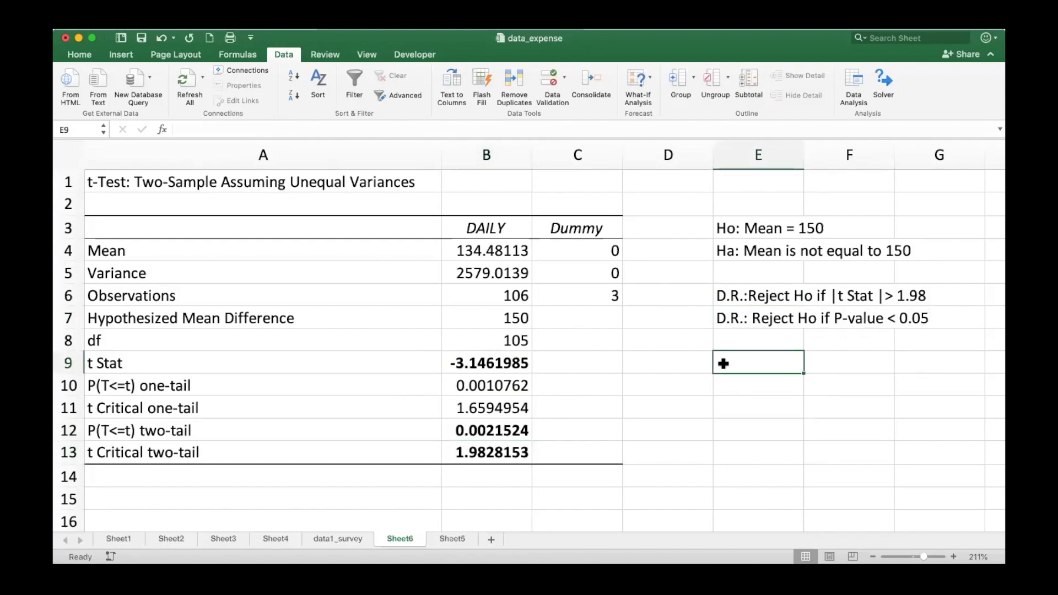
{"action": "left_click", "coordinate": [469, 432]}
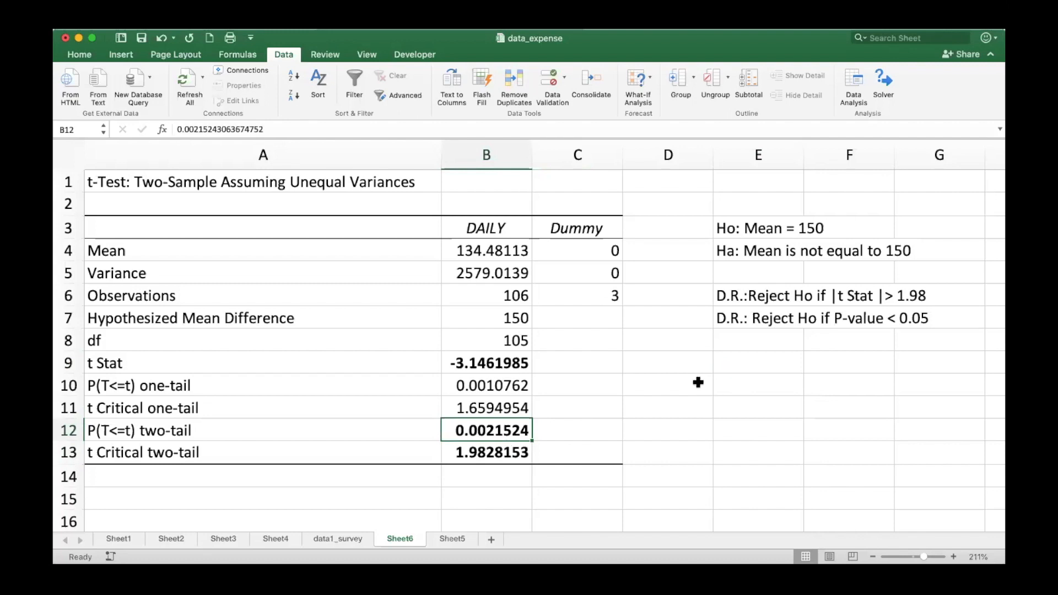
{"action": "left_click", "coordinate": [719, 364]}
{"action": "type", "text": "Decison"}
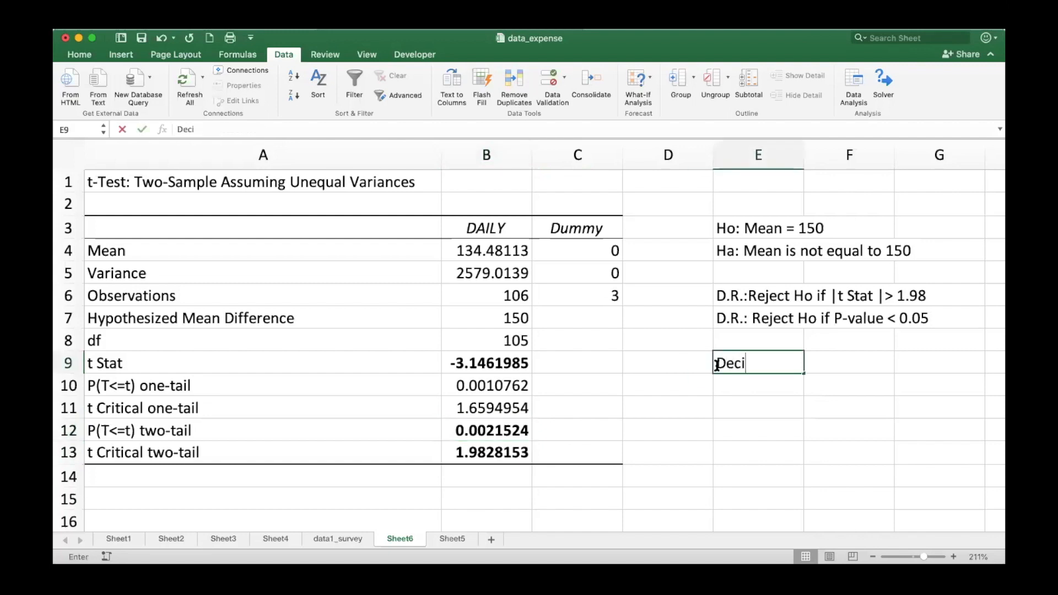
{"action": "left_click", "coordinate": [751, 364]}
{"action": "type", "text": "ion"}
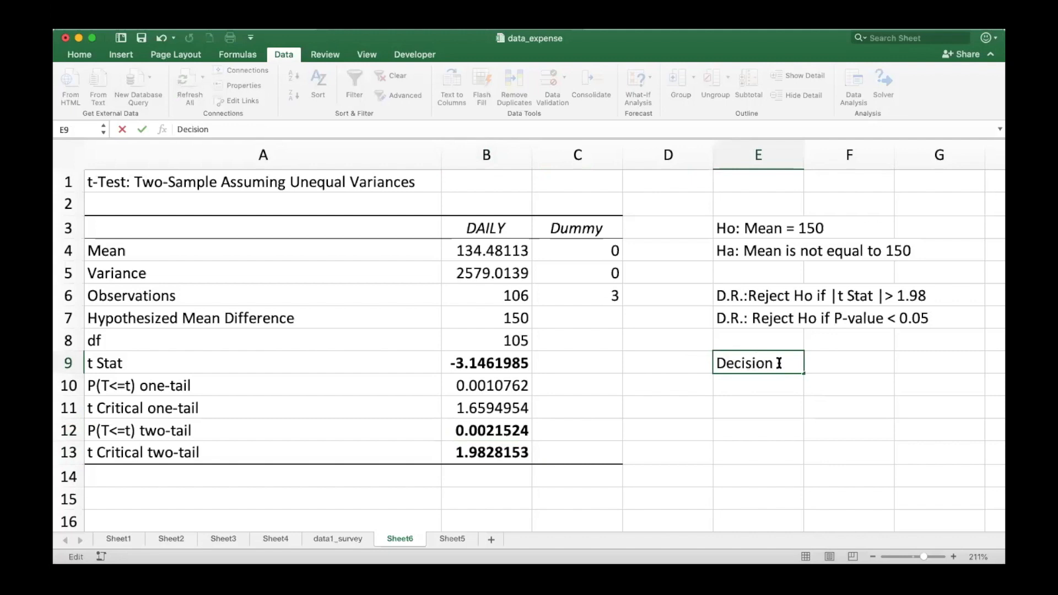
{"action": "type", "text": ": R Rject"}
{"action": "left_click", "coordinate": [790, 362]}
{"action": "type", "text": "ect Ho"}
{"action": "key", "text": "Return"}
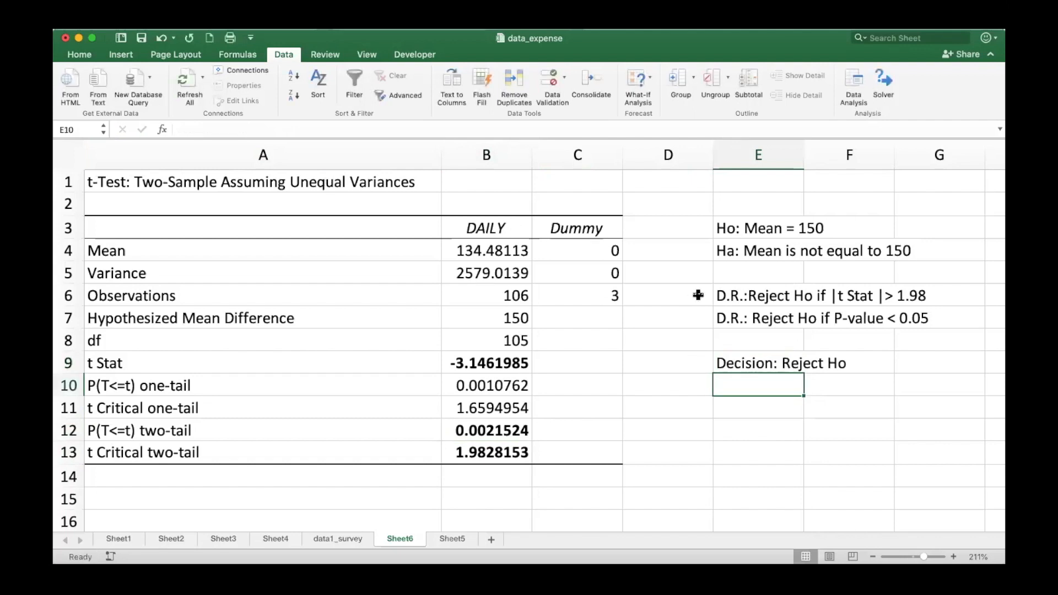
- Copy the null and alternative hypotheses from E3:E4 to E12:E13
{"action": "left_click", "coordinate": [733, 254]}
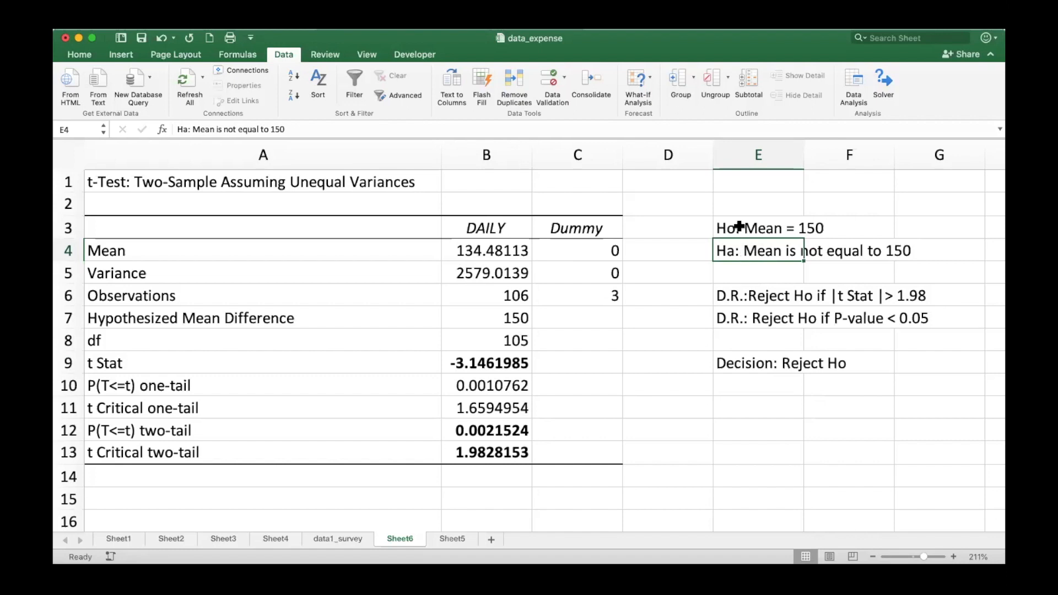
{"action": "left_click_drag", "start_coordinate": [739, 227], "coordinate": [739, 244]}
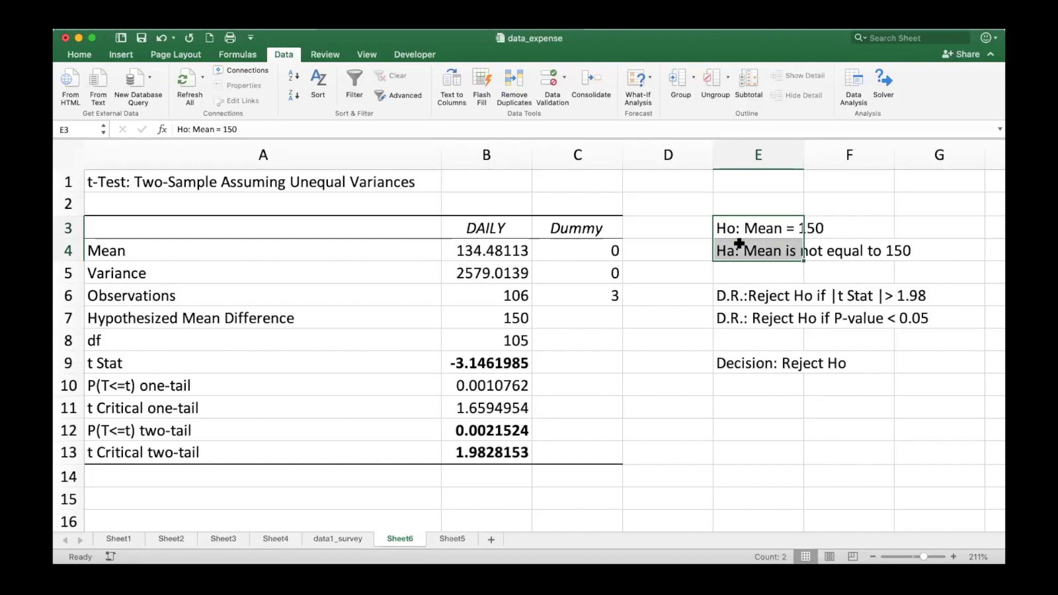
{"action": "key", "text": "super+c"}
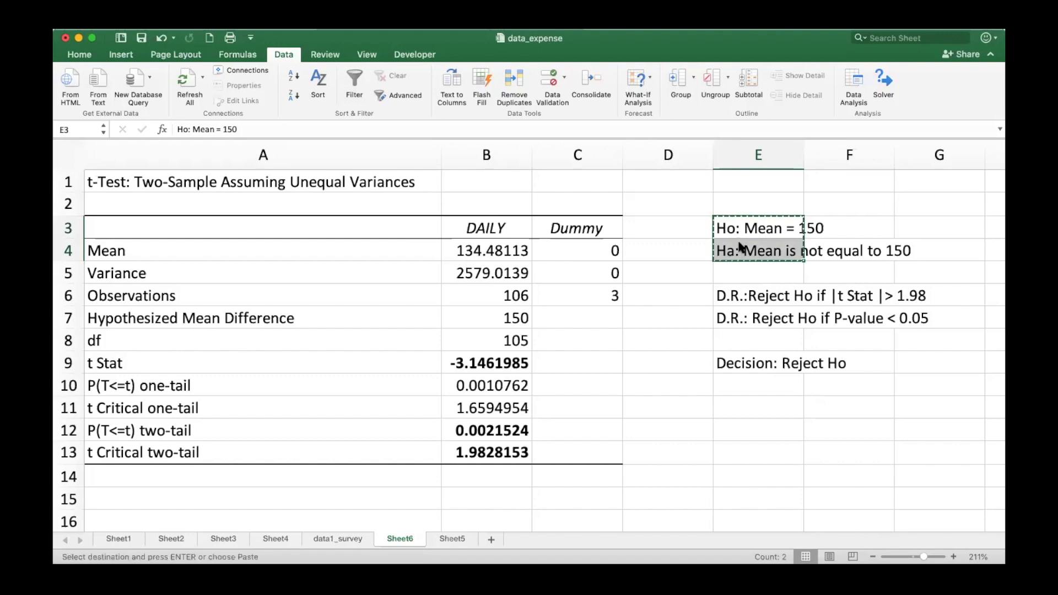
{"action": "left_click", "coordinate": [727, 430]}
{"action": "key", "text": "super+v"}
{"action": "scroll", "coordinate": [728, 433], "scroll_direction": "down", "scroll_amount": 1}
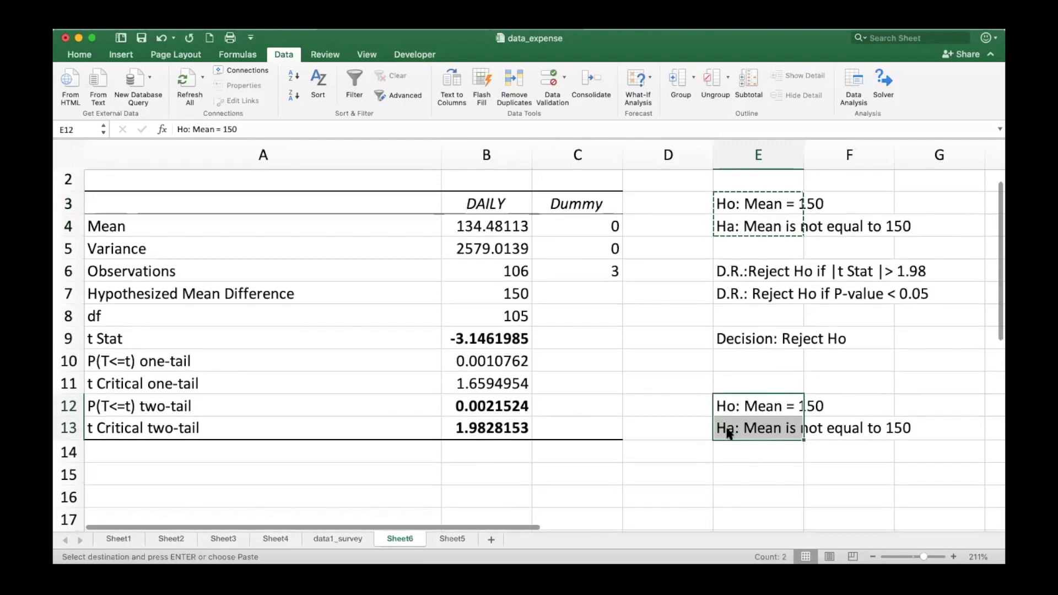
- Change the copied null hypothesis in E12 to "Ho: Mean greater than or equal to 150"
{"action": "left_click", "coordinate": [737, 405]}
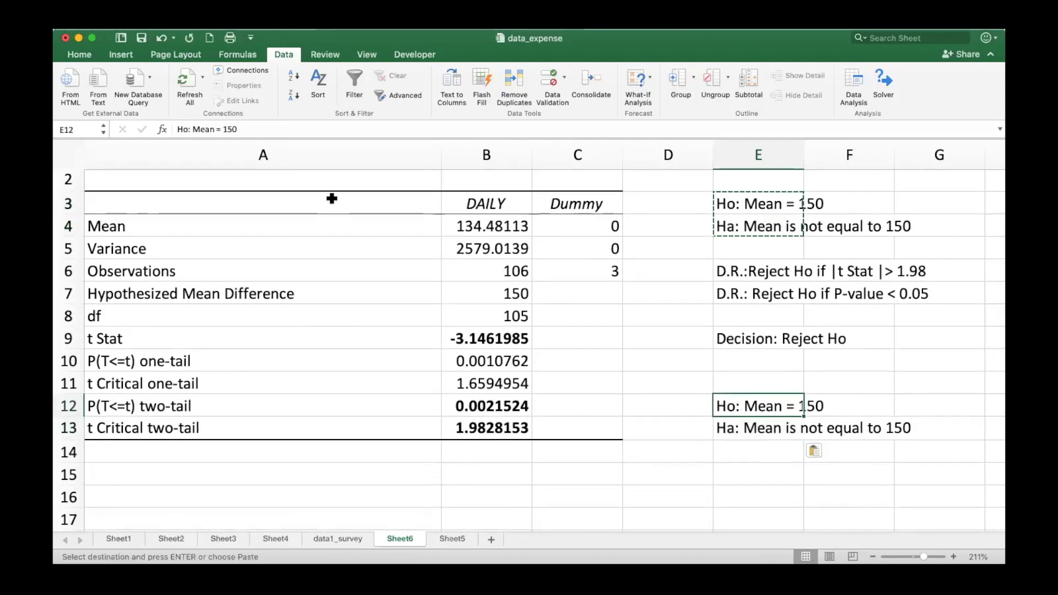
{"action": "left_click", "coordinate": [216, 129]}
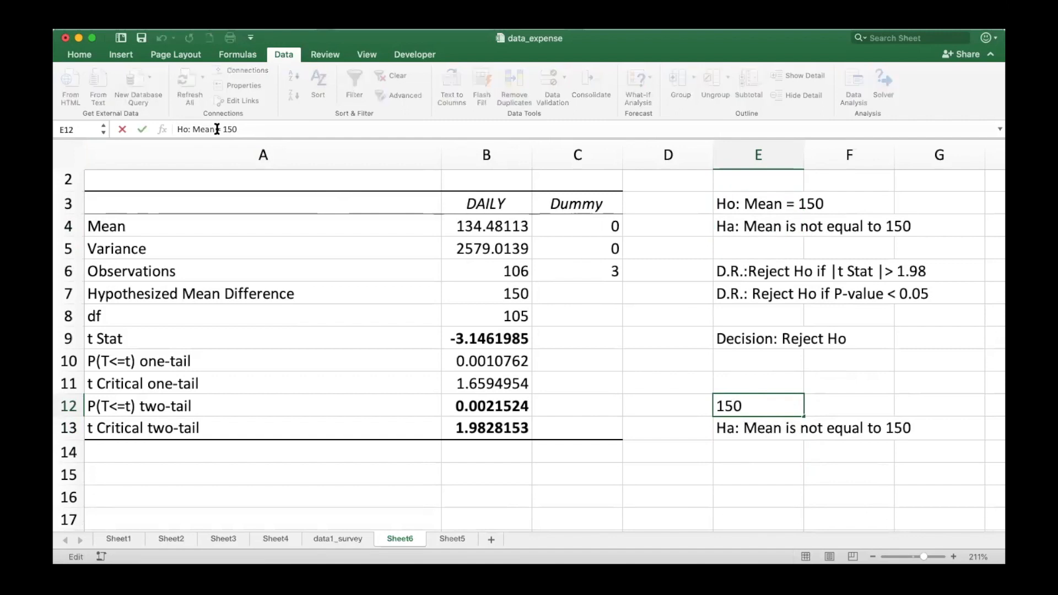
{"action": "key", "text": "BackSpace"}
{"action": "type", "text": "greater"}
{"action": "type", "text": " than or "}
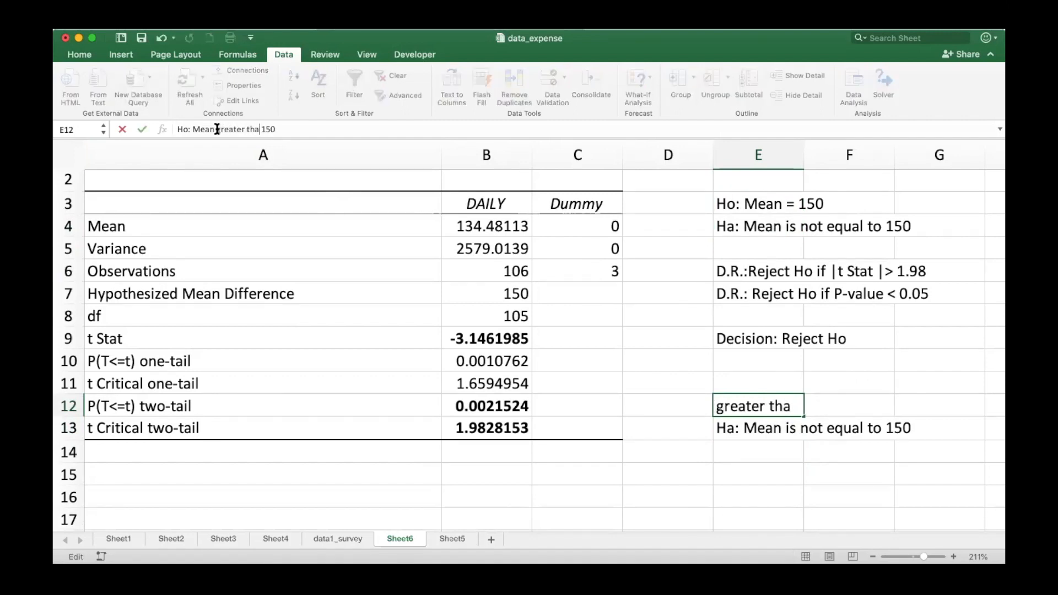
{"action": "type", "text": "q"}
{"action": "key", "text": "BackSpace"}
{"action": "type", "text": "equal to"}
{"action": "key", "text": "Return"}
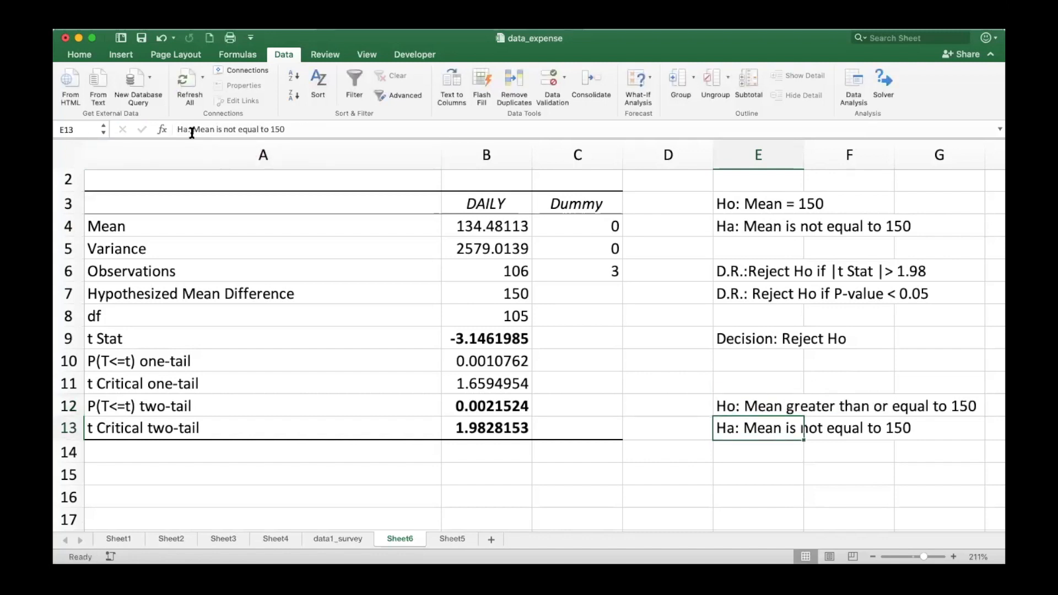
- Change the copied alternative hypothesis in E13 to "Ha: Mean is less than 150"
{"action": "left_click", "coordinate": [215, 130]}
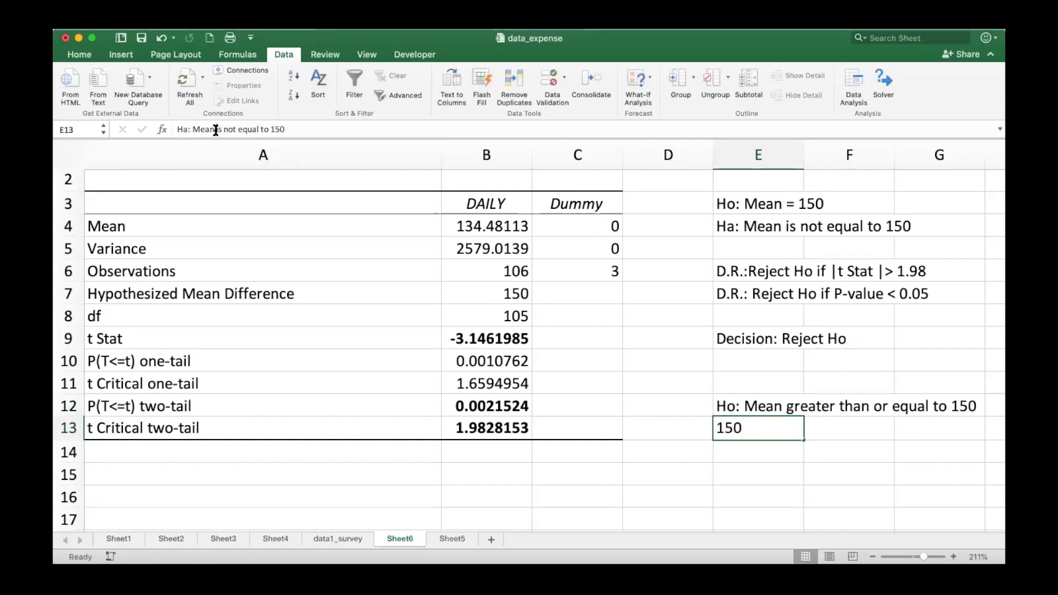
{"action": "left_click_drag", "start_coordinate": [216, 130], "coordinate": [302, 134]}
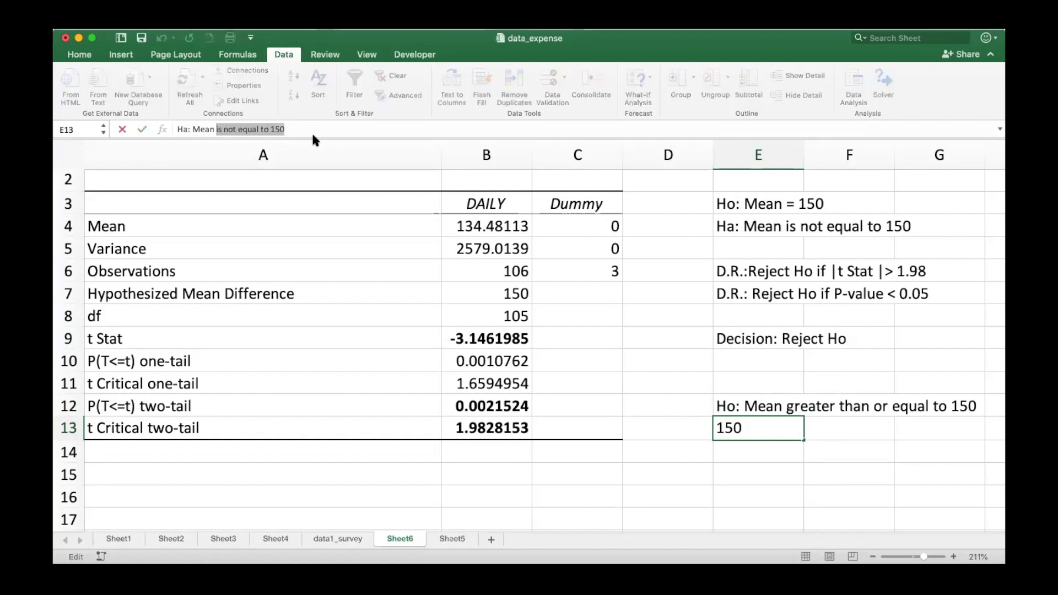
{"action": "type", "text": "is less"}
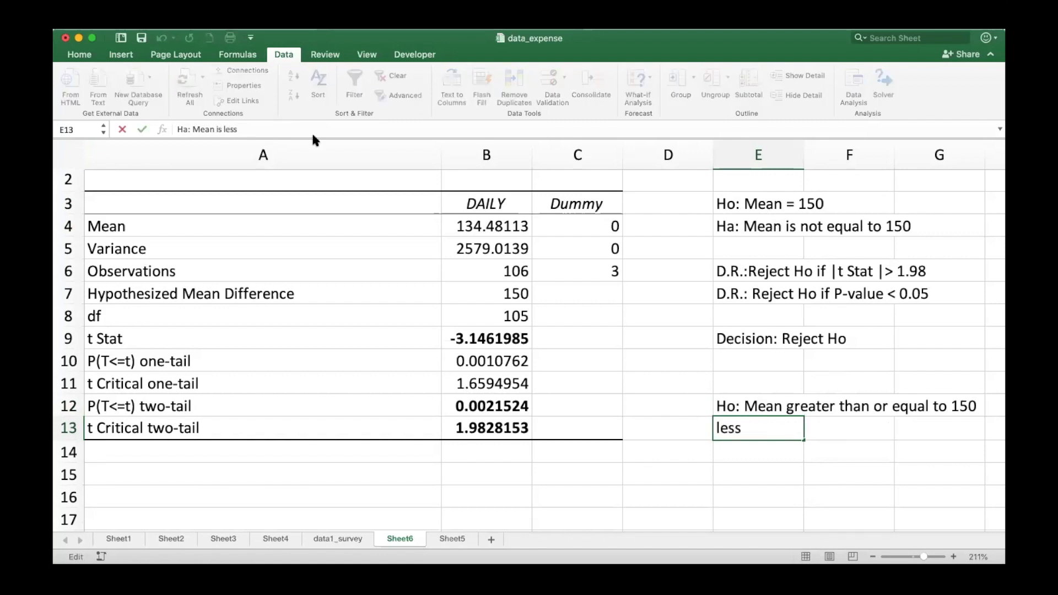
{"action": "type", "text": " than 150"}
{"action": "key", "text": "Return"}
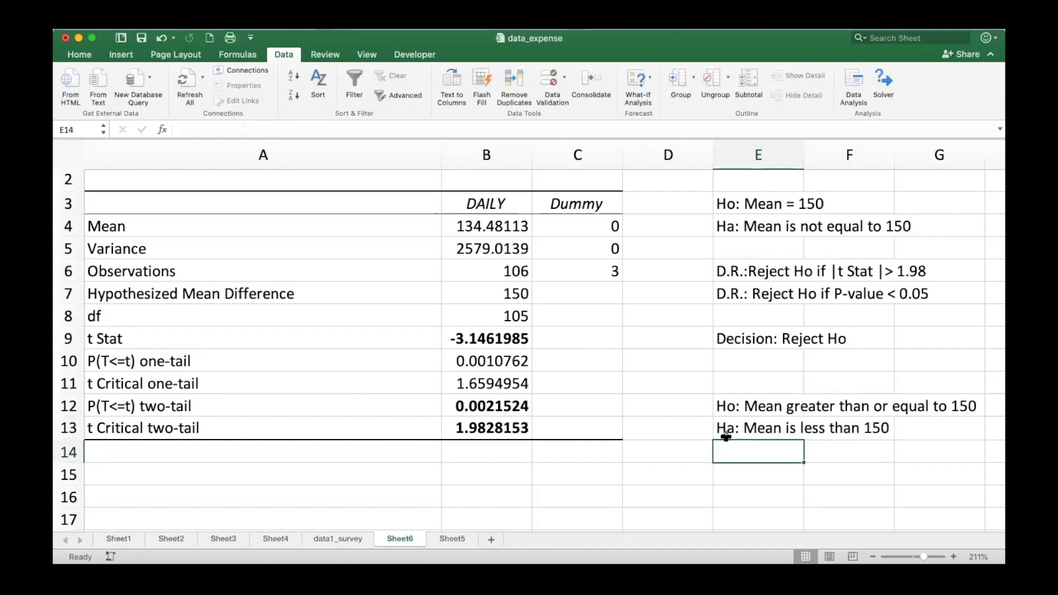
- Copy the t Stat decision rule from E6 to cell E15
{"action": "left_click", "coordinate": [737, 268]}
{"action": "key", "text": "super+c"}
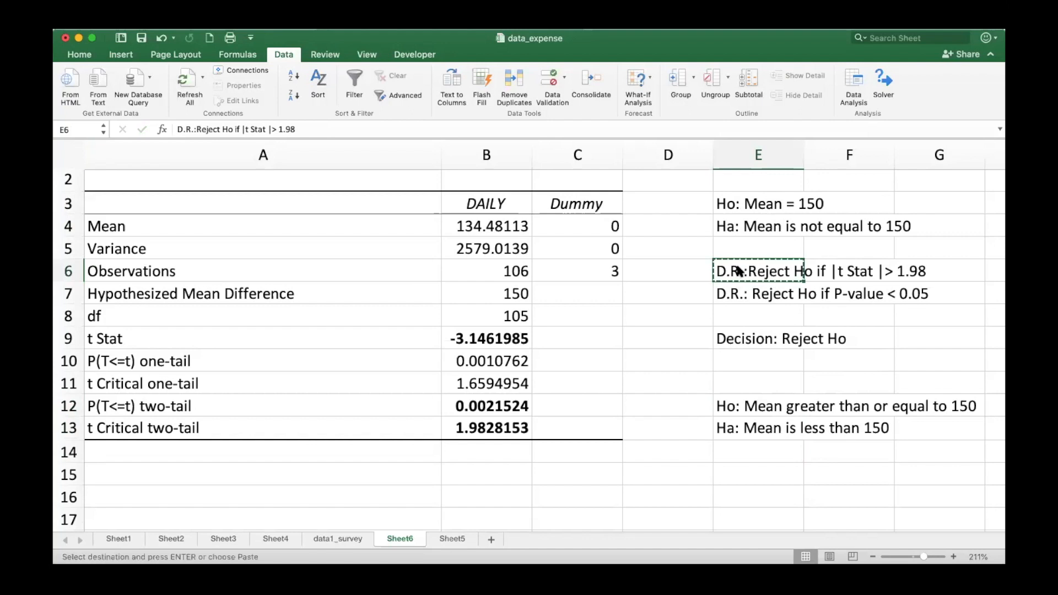
{"action": "left_click", "coordinate": [745, 473]}
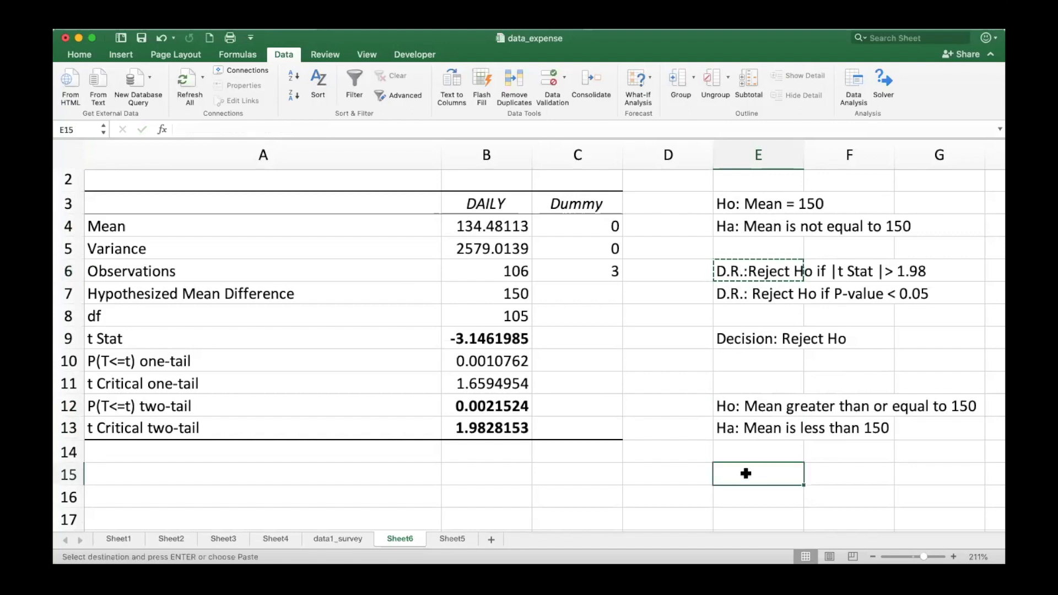
{"action": "key", "text": "super+v"}
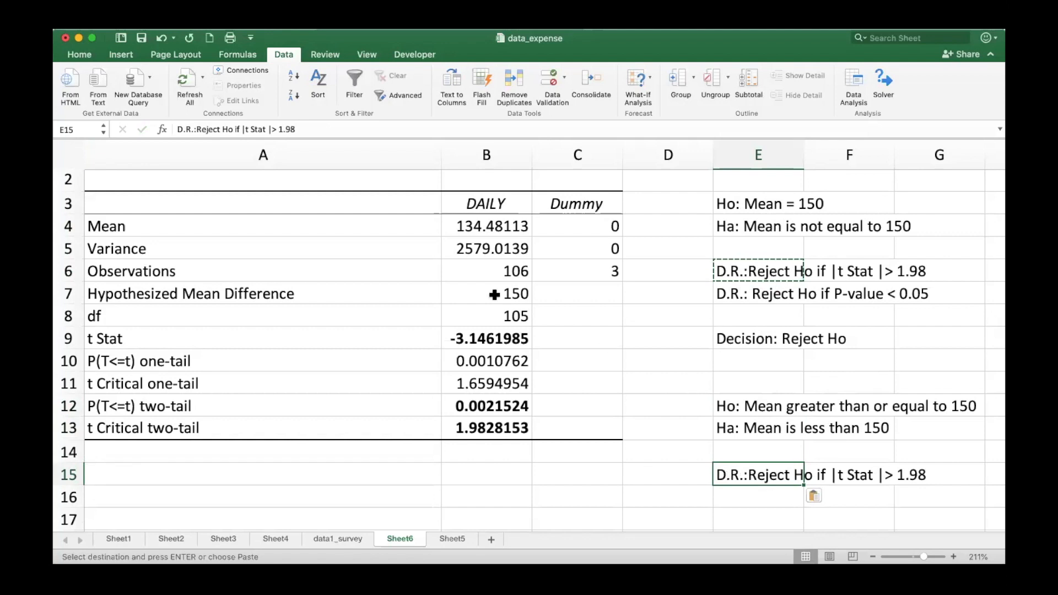
- Change the copied decision rule in E15 to "D.R.:Reject Ho if t Stat < 1.66"
{"action": "left_click", "coordinate": [242, 131]}
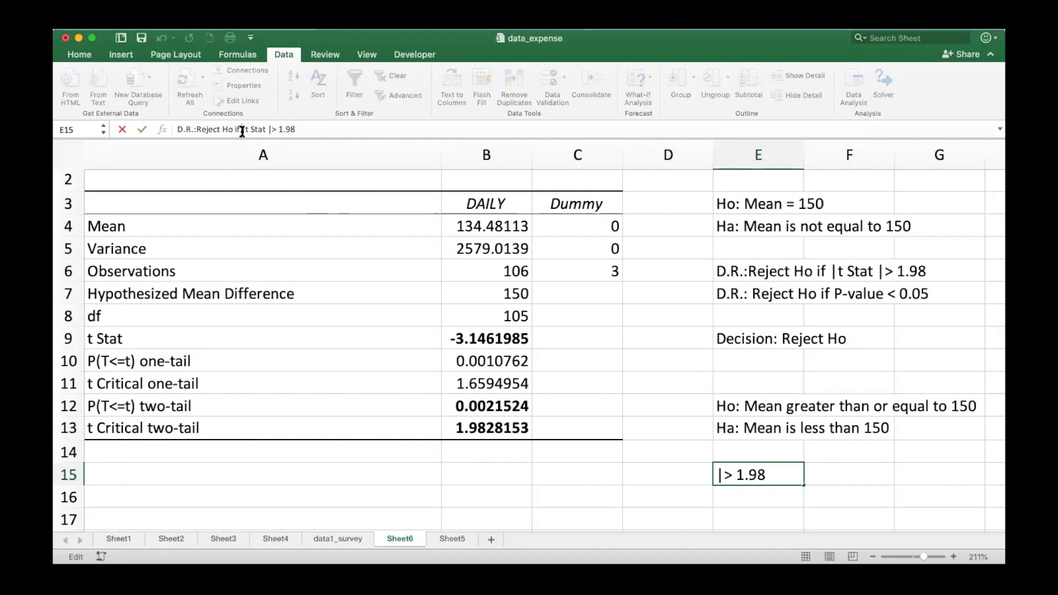
{"action": "double_click", "coordinate": [242, 131]}
{"action": "key", "text": "BackSpace"}
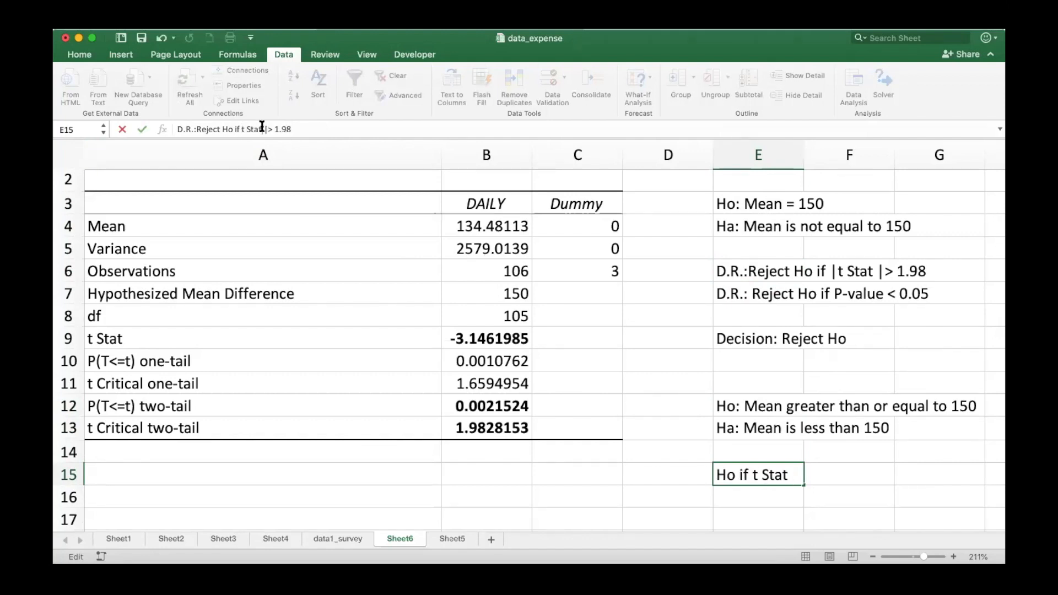
{"action": "key", "text": "shift+Right"}
{"action": "key", "text": "shift+Right"}
{"action": "key", "text": "shift+Right"}
{"action": "key", "text": "shift+Right"}
{"action": "key", "text": "shift+Right"}
{"action": "key", "text": "shift+Right"}
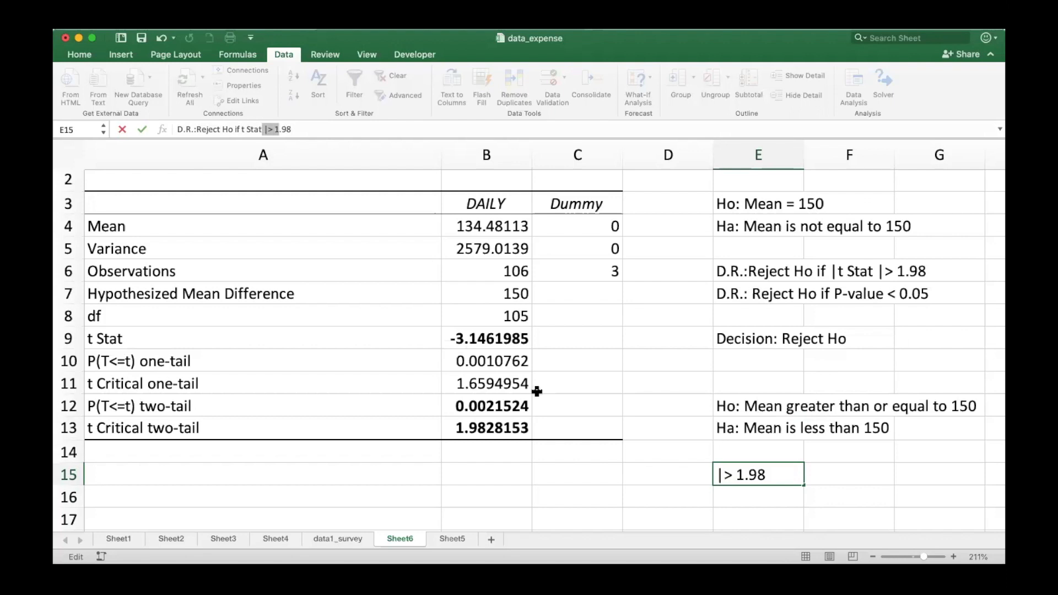
{"action": "key", "text": "shift+Right"}
{"action": "key", "text": "shift+Right"}
{"action": "type", "text": "<"}
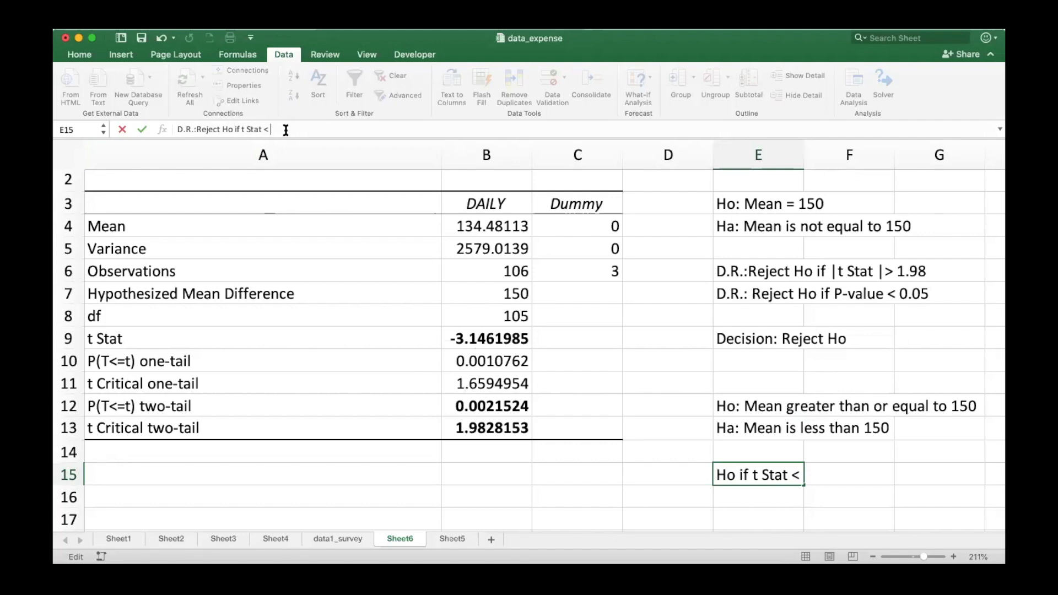
{"action": "type", "text": "1.66"}
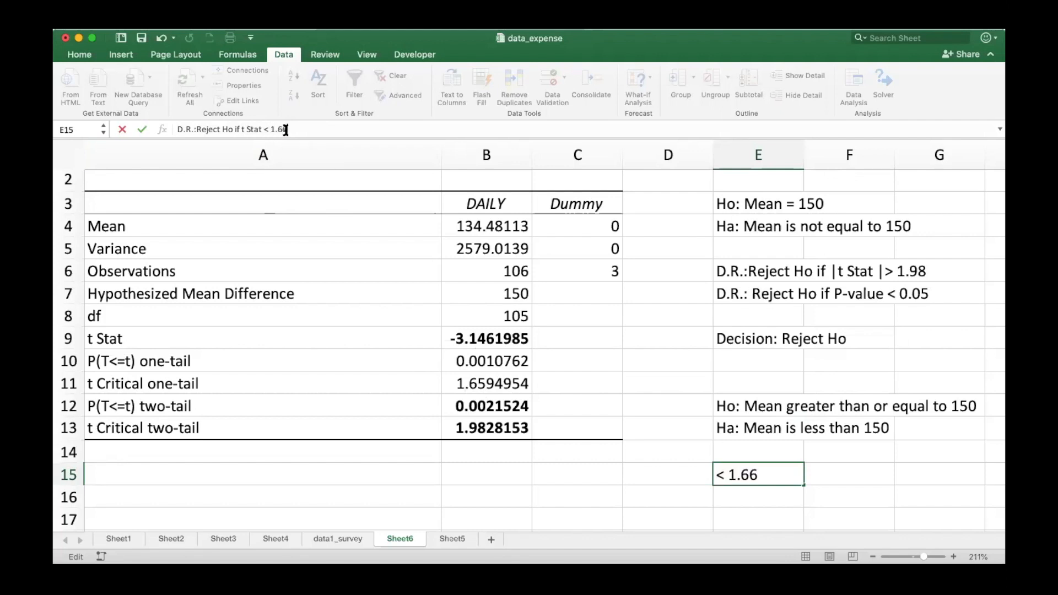
{"action": "key", "text": "Return"}
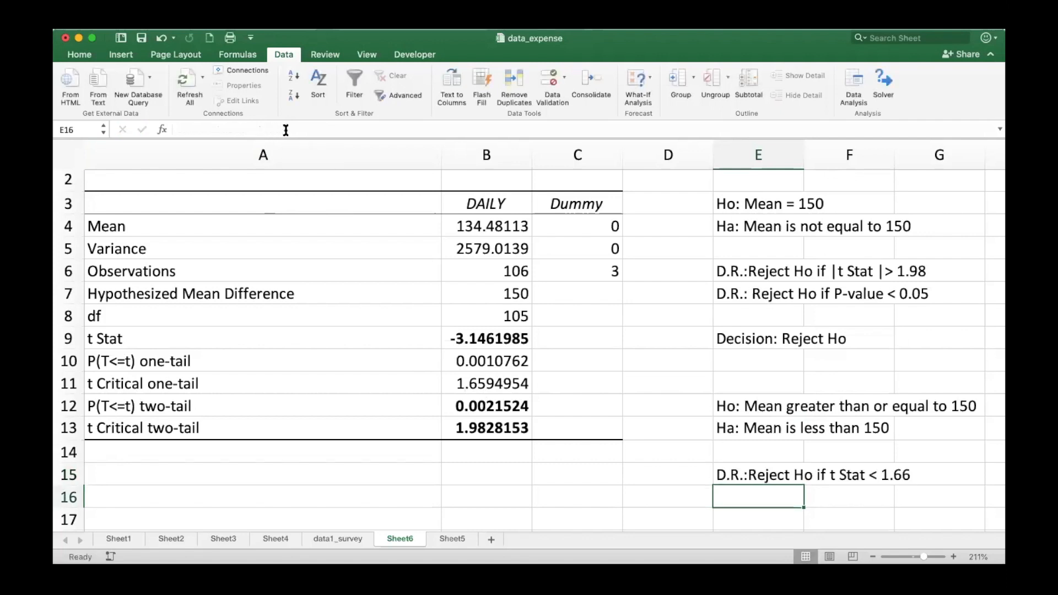
- Copy the "Decision: Reject Ho" text from E9 to cell E17 below the one-tail decision rule
{"action": "left_click", "coordinate": [462, 362]}
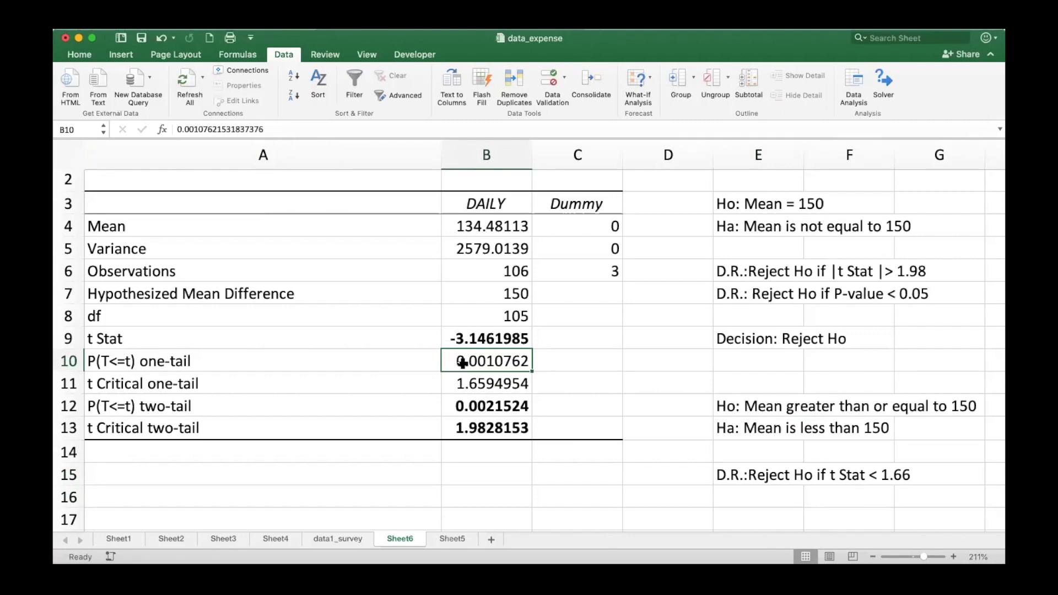
{"action": "left_click", "coordinate": [738, 342]}
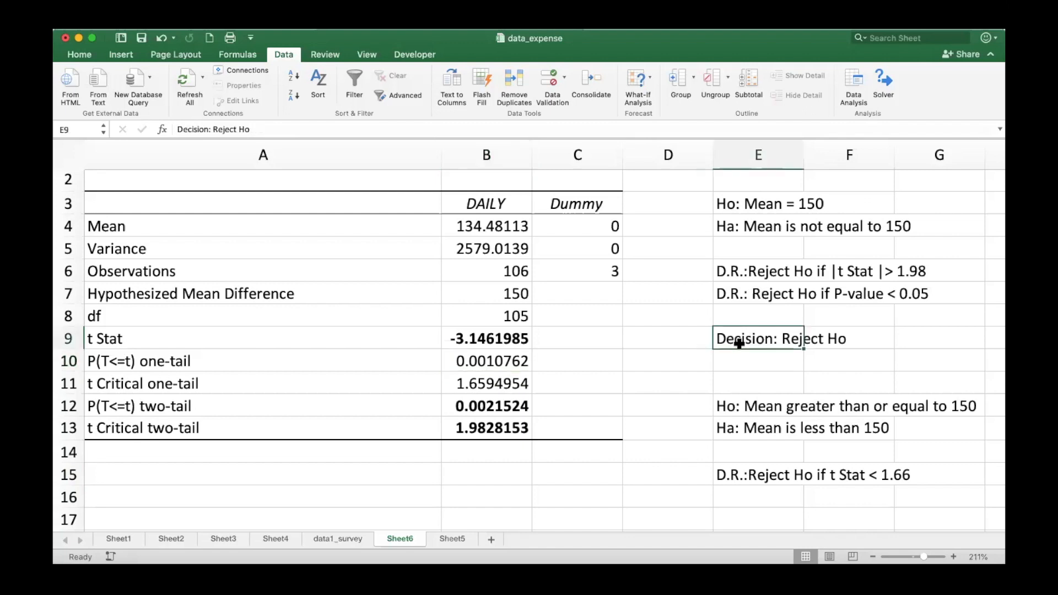
{"action": "key", "text": "cmd+c"}
{"action": "left_click", "coordinate": [738, 515]}
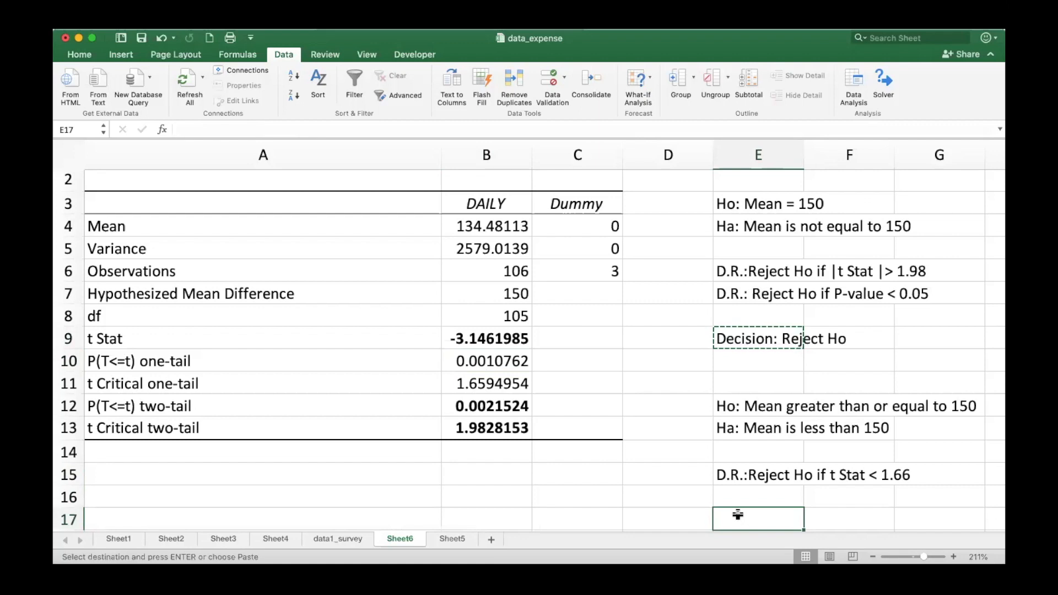
{"action": "key", "text": "super+v"}
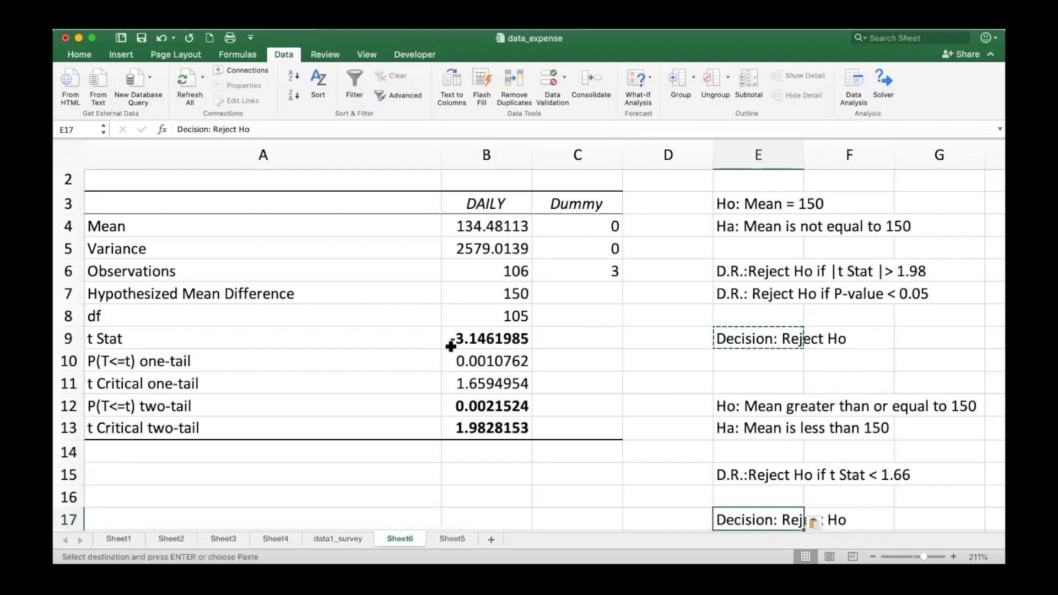
- Review the one-tail critical t value and one-tail P-value alongside the alternative hypothesis in E13
{"action": "left_click", "coordinate": [453, 386]}
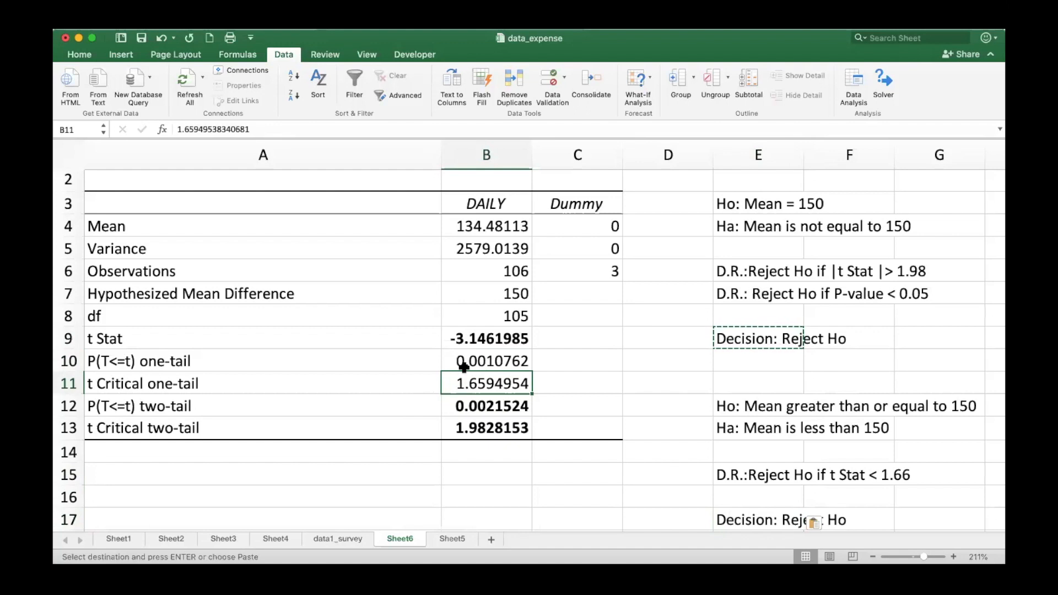
{"action": "left_click", "coordinate": [466, 364]}
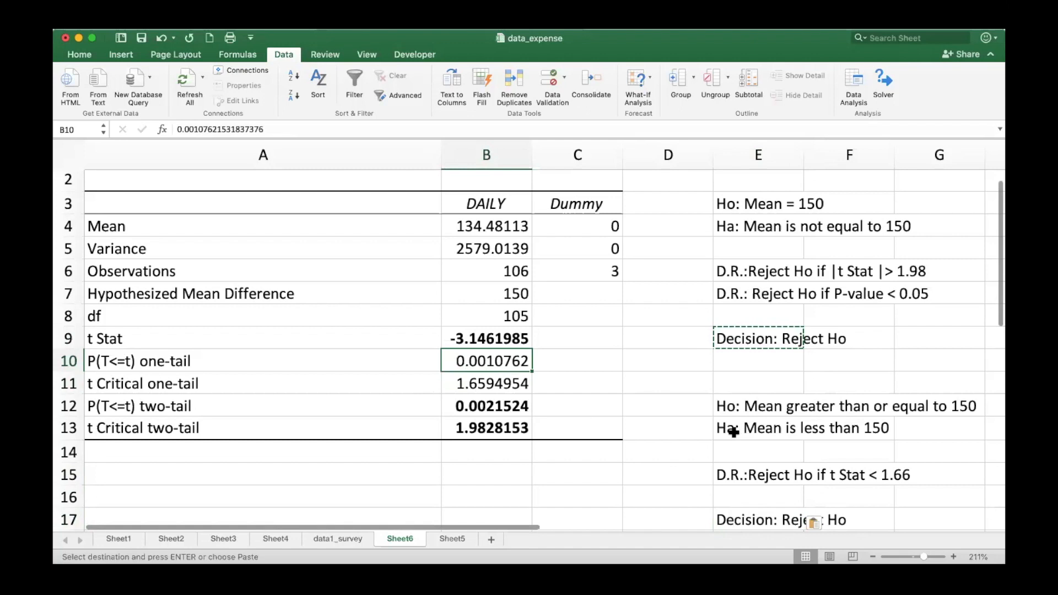
{"action": "left_click", "coordinate": [732, 432]}
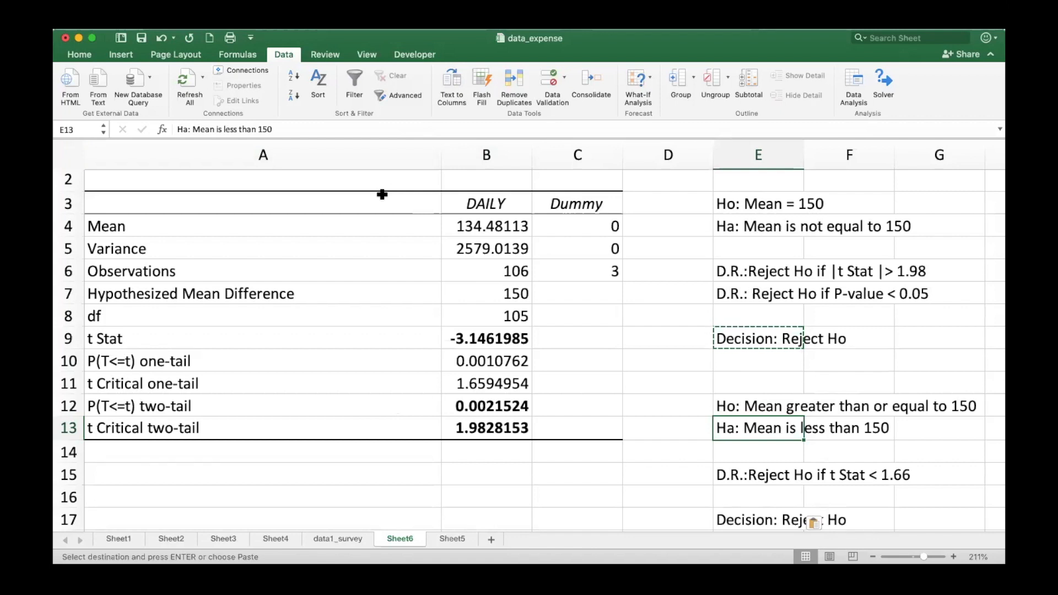
- Go to the data1_survey sheet and select the whole SNACKS column
{"action": "left_click", "coordinate": [345, 539]}
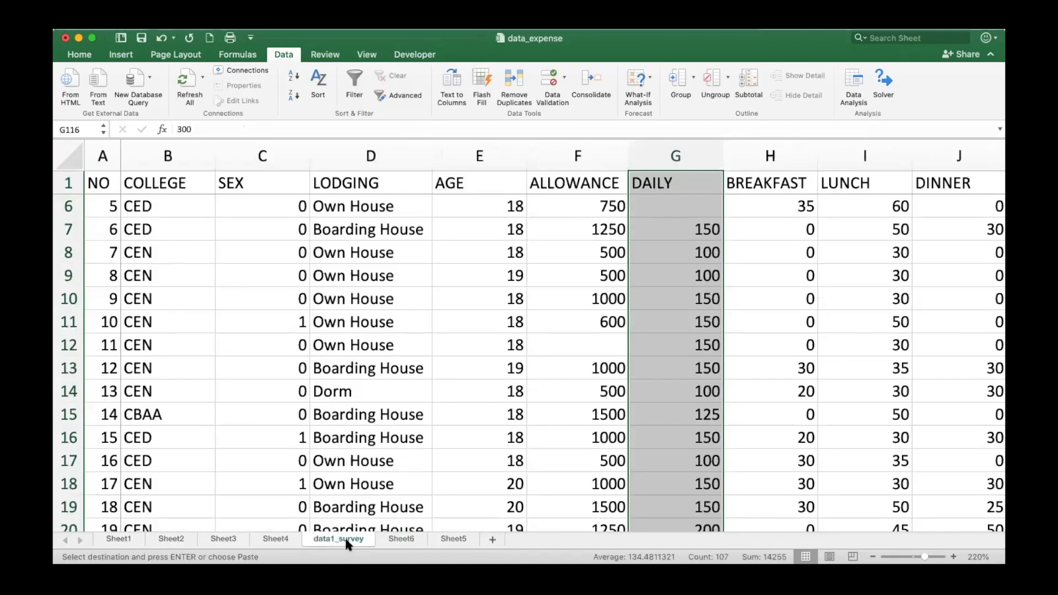
{"action": "scroll", "coordinate": [555, 422], "scroll_direction": "up", "scroll_amount": 4}
{"action": "scroll", "coordinate": [554, 422], "scroll_direction": "right", "scroll_amount": 5}
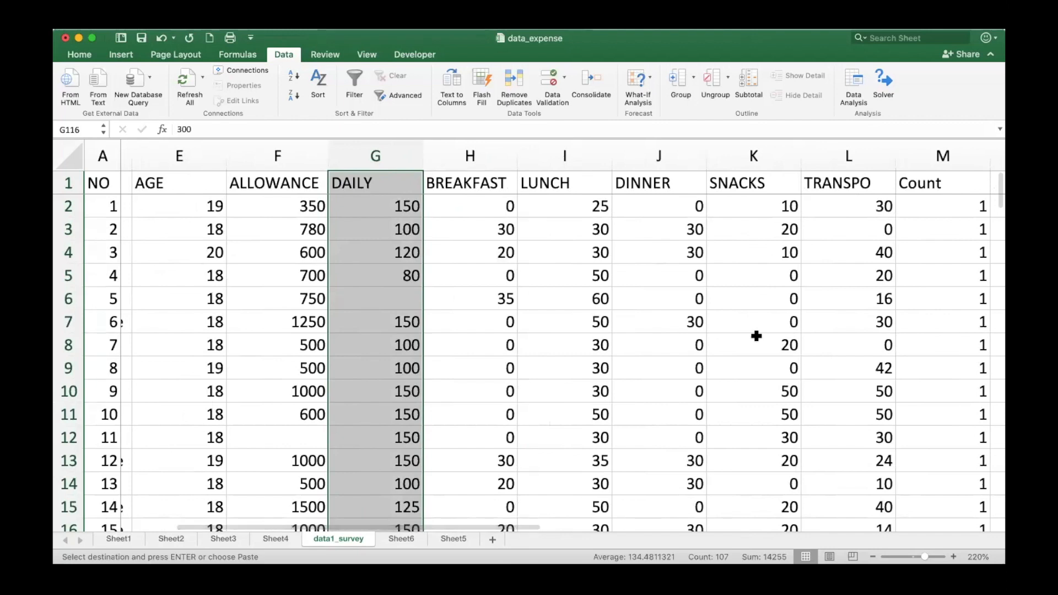
{"action": "left_click", "coordinate": [751, 156]}
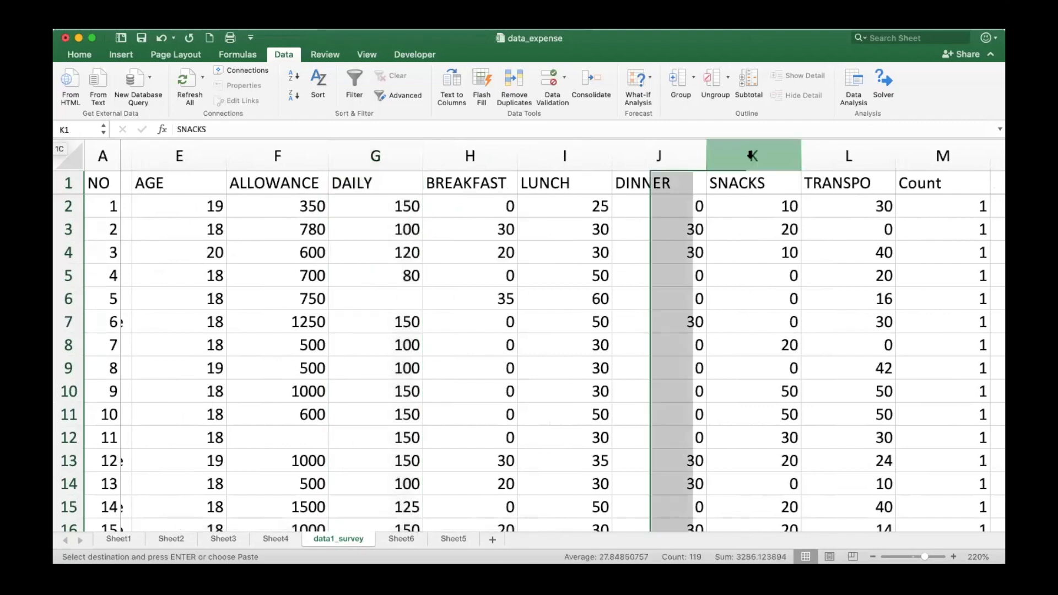
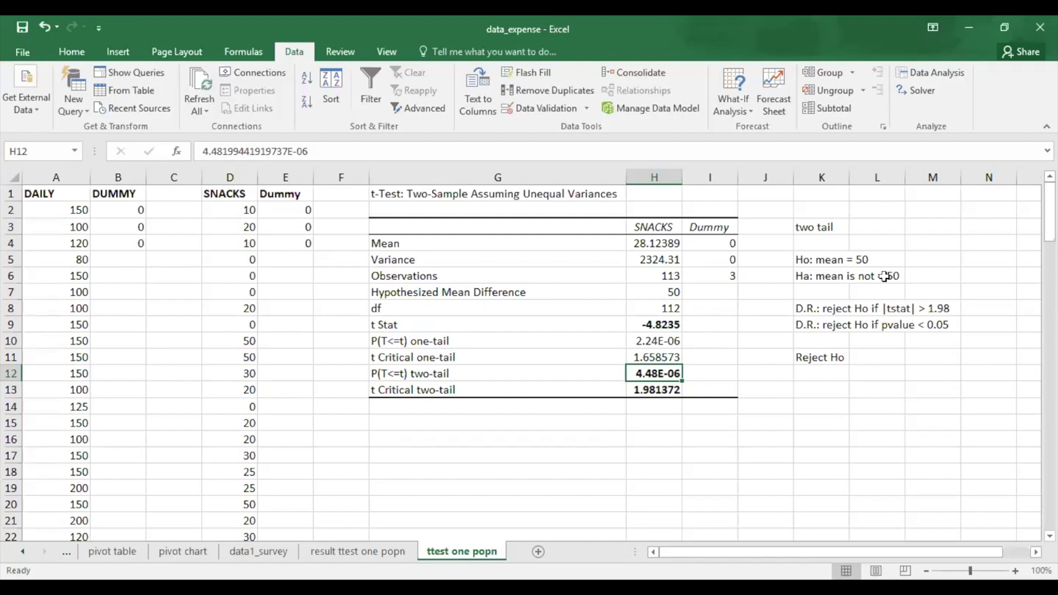
- Review the two-tail decision in K11 beside the SNACKS t-test results on the ttest one popn sheet
{"action": "left_click", "coordinate": [826, 355]}
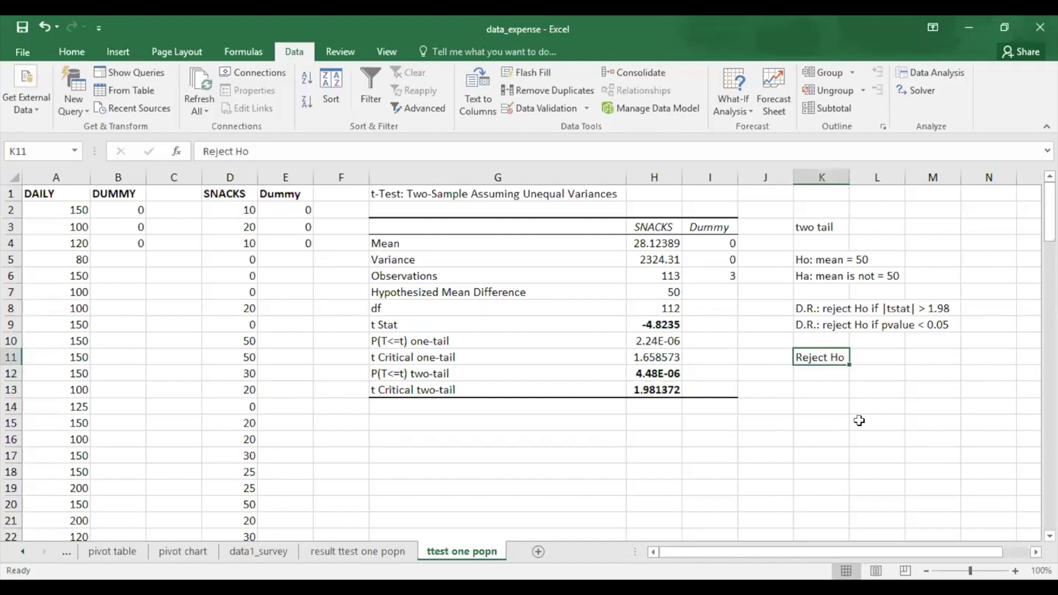
{"action": "left_click", "coordinate": [819, 371]}
{"action": "left_click", "coordinate": [817, 359]}
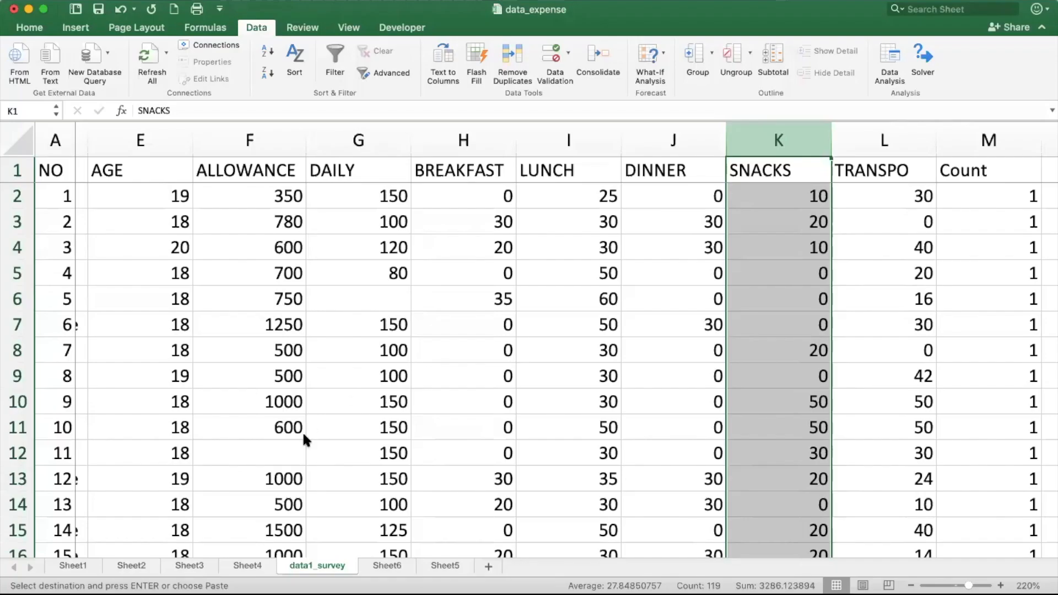
- Examine the SEX codes and the LUNCH column in the data1_survey sheet as variables for a group comparison
{"action": "scroll", "coordinate": [304, 438], "scroll_direction": "left", "scroll_amount": 1}
{"action": "scroll", "coordinate": [304, 439], "scroll_direction": "left", "scroll_amount": 3}
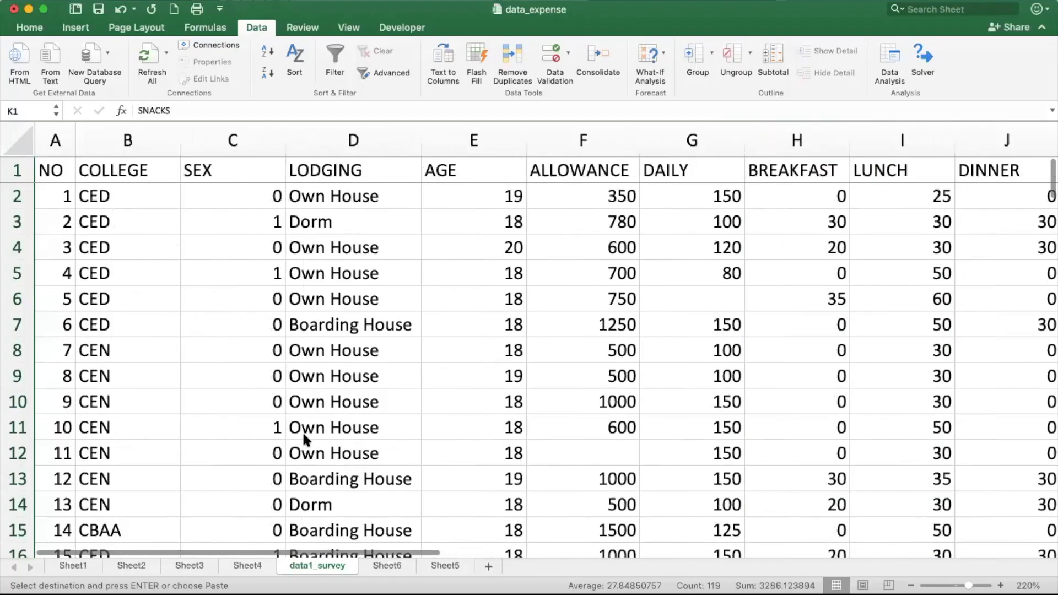
{"action": "left_click", "coordinate": [240, 247]}
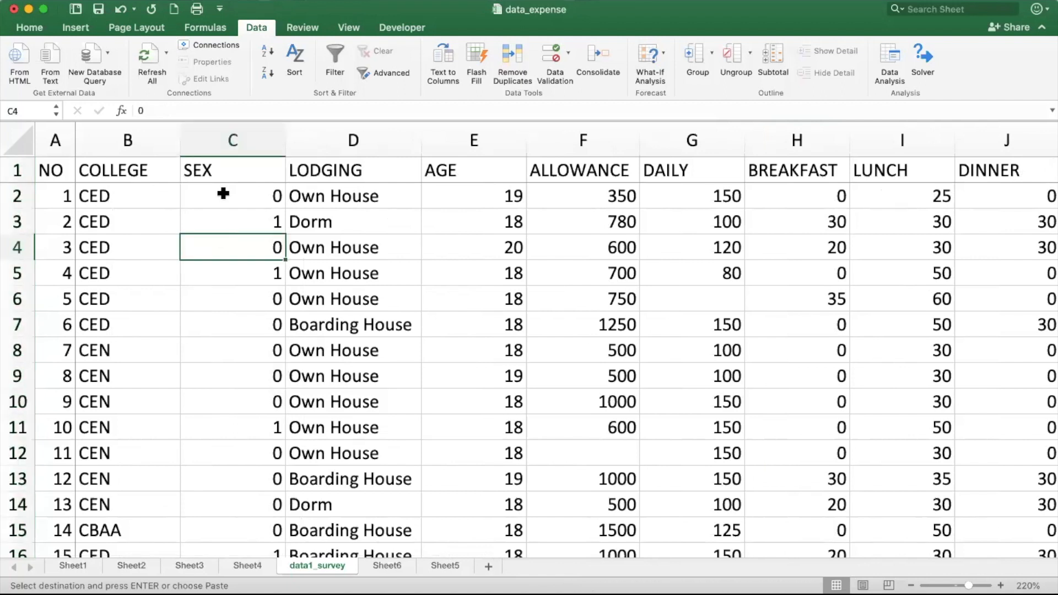
{"action": "left_click", "coordinate": [223, 193]}
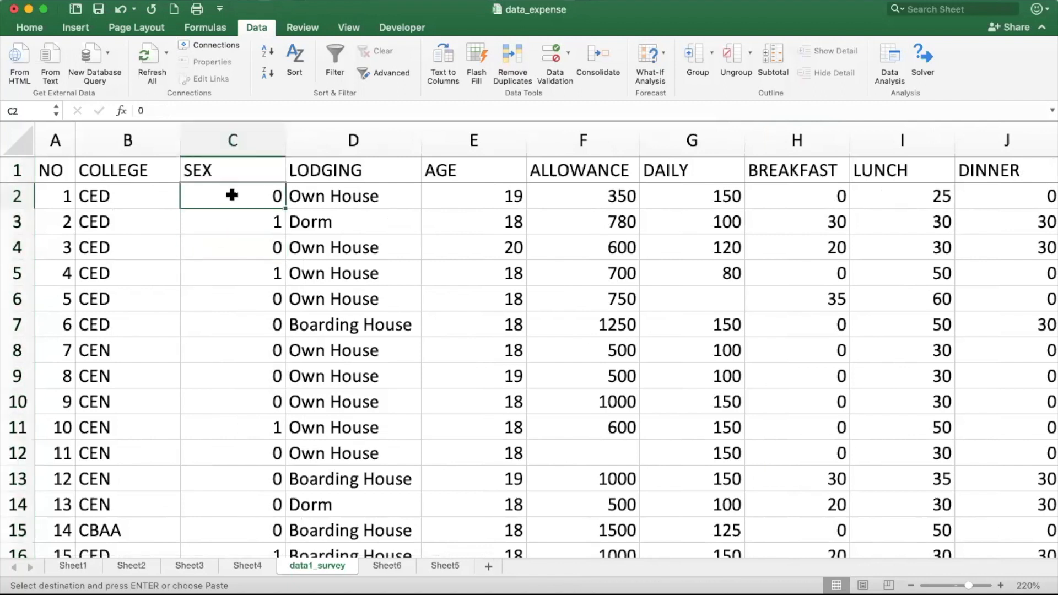
{"action": "scroll", "coordinate": [718, 344], "scroll_direction": "right", "scroll_amount": 5}
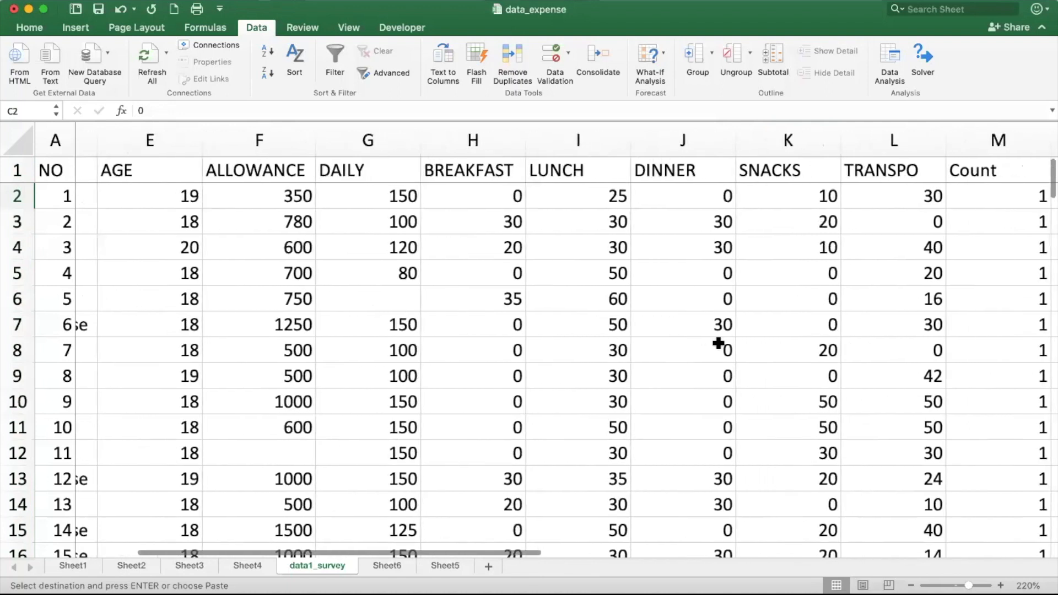
{"action": "left_click", "coordinate": [594, 150]}
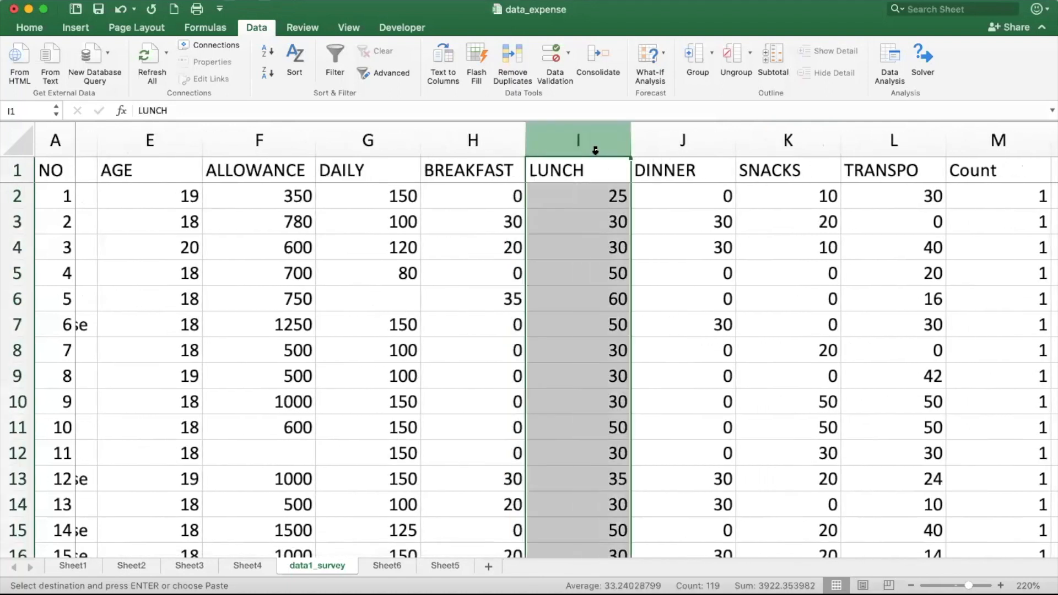
{"action": "scroll", "coordinate": [609, 391], "scroll_direction": "left", "scroll_amount": 2}
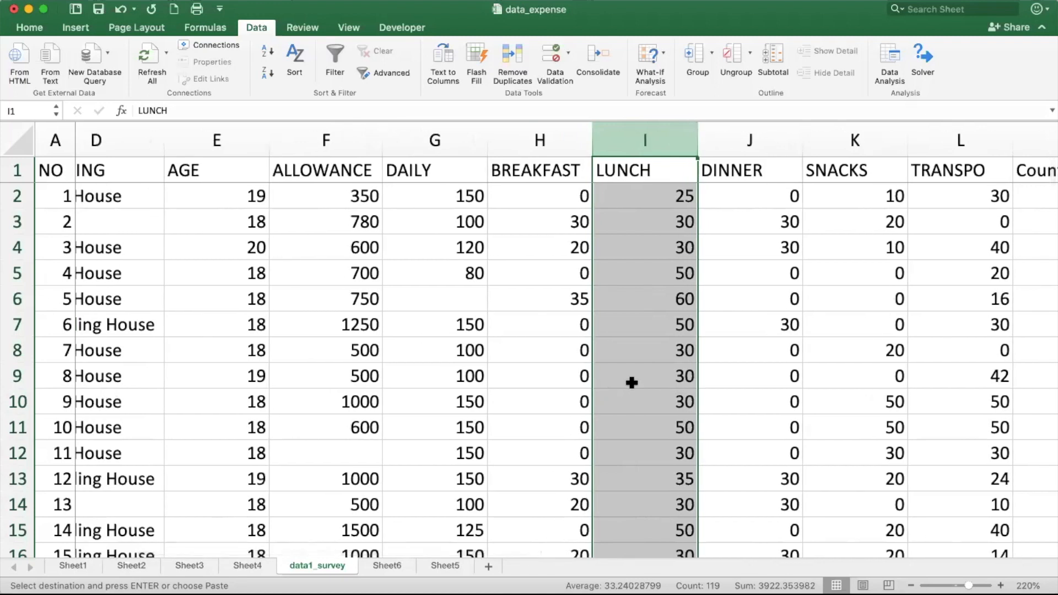
{"action": "scroll", "coordinate": [631, 382], "scroll_direction": "left", "scroll_amount": 3}
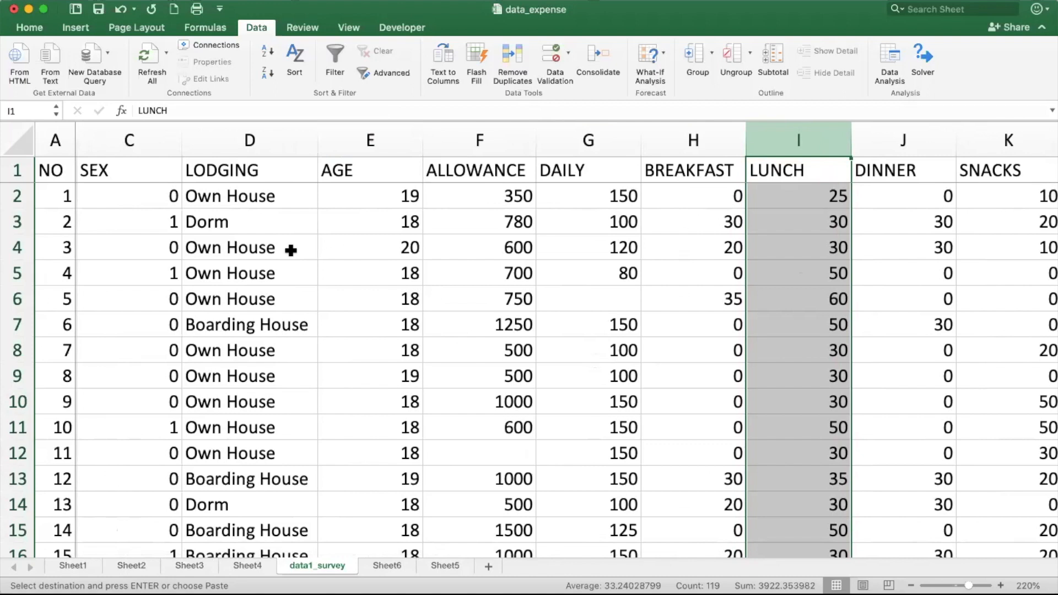
- Select the entire survey table from A1 through the Count column and turn on filtering for its headers
{"action": "scroll", "coordinate": [291, 250], "scroll_direction": "down", "scroll_amount": 5}
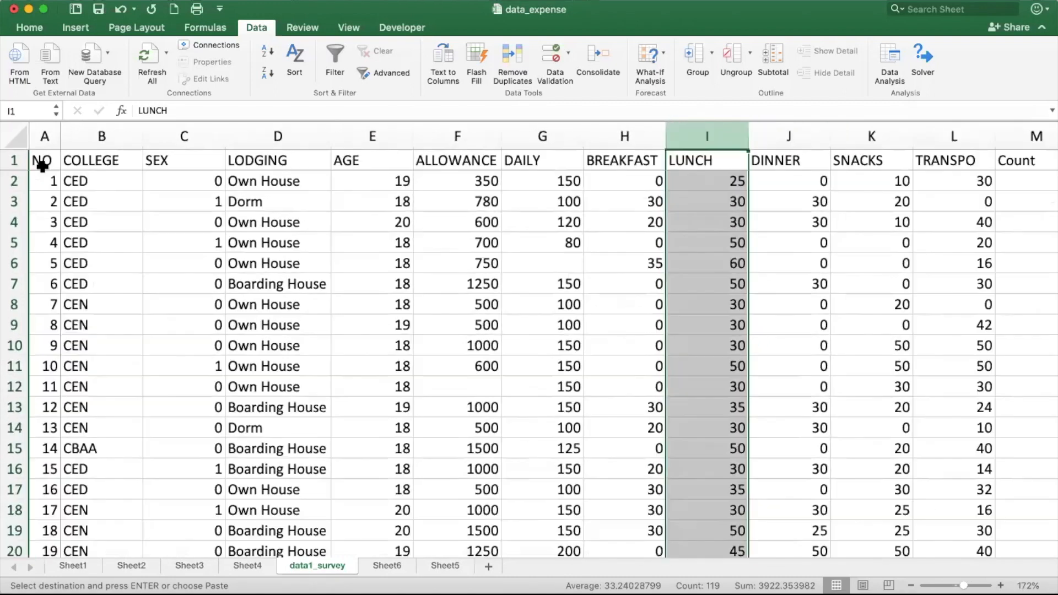
{"action": "left_click", "coordinate": [42, 166]}
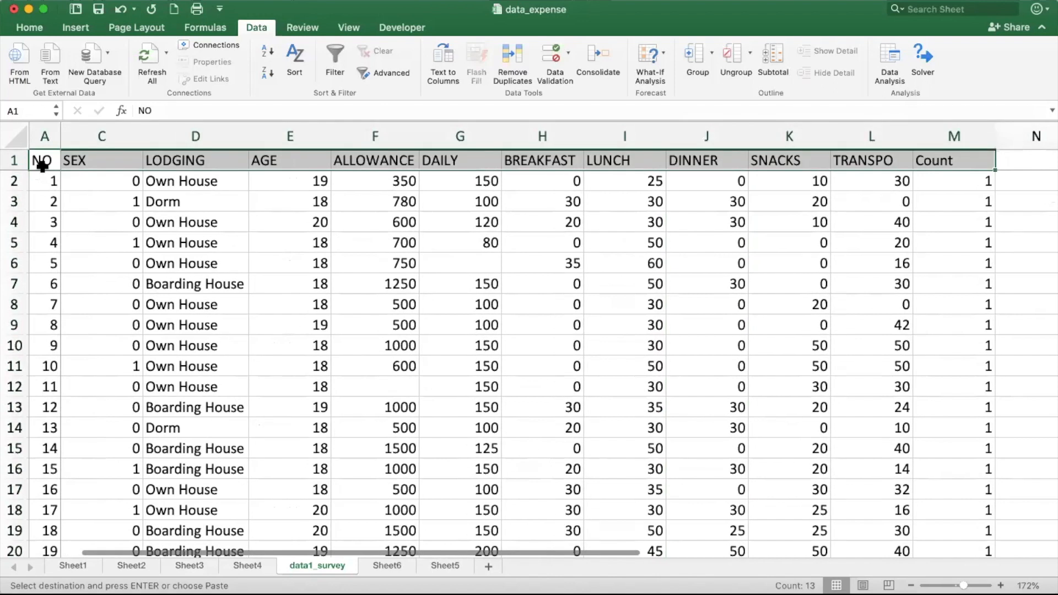
{"action": "key", "text": "ctrl+shift+Down"}
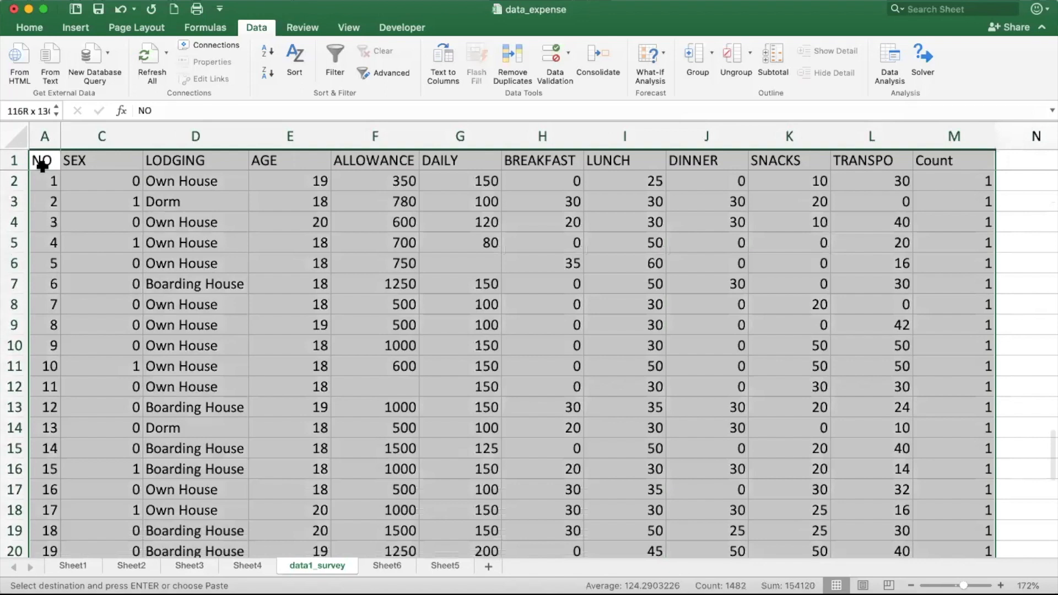
{"action": "scroll", "coordinate": [76, 260], "scroll_direction": "up", "scroll_amount": 10}
{"action": "scroll", "coordinate": [76, 259], "scroll_direction": "left", "scroll_amount": 1}
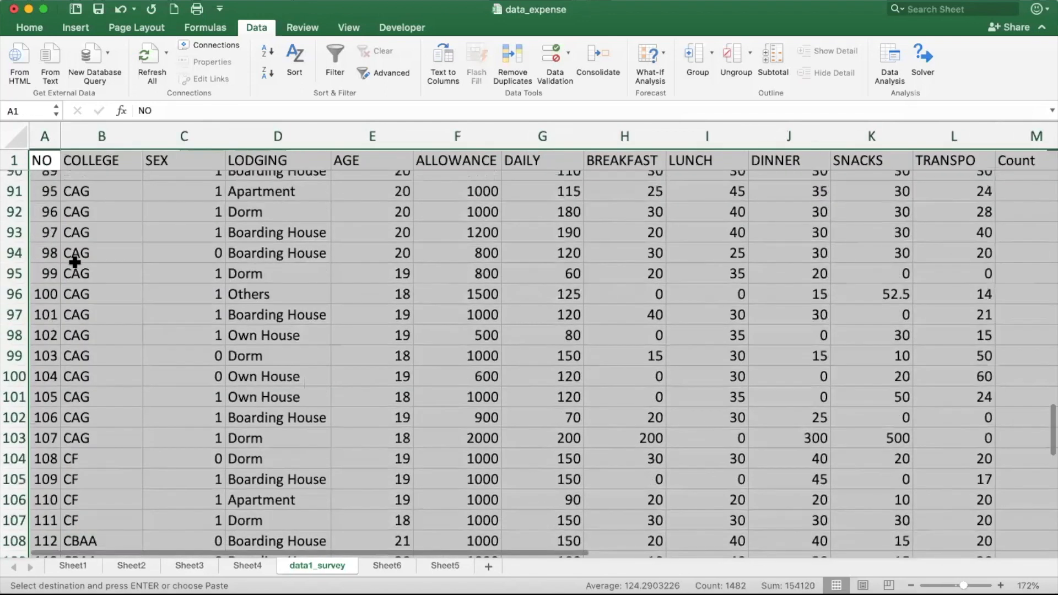
{"action": "scroll", "coordinate": [75, 263], "scroll_direction": "up", "scroll_amount": 15}
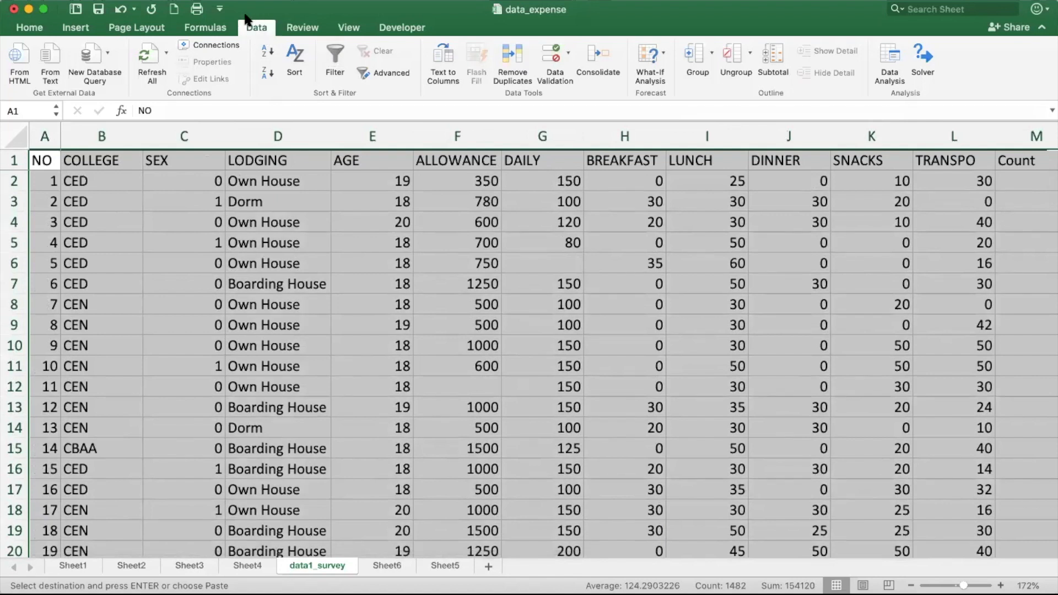
{"action": "left_click", "coordinate": [335, 63]}
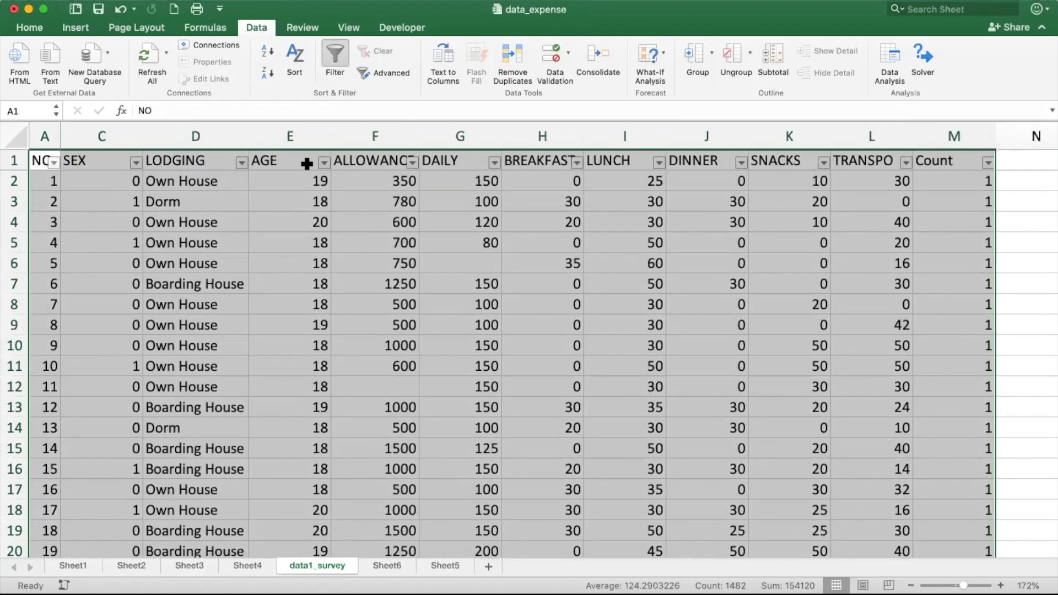
- Filter the SEX column to show only the records with value 0
{"action": "left_click", "coordinate": [136, 164]}
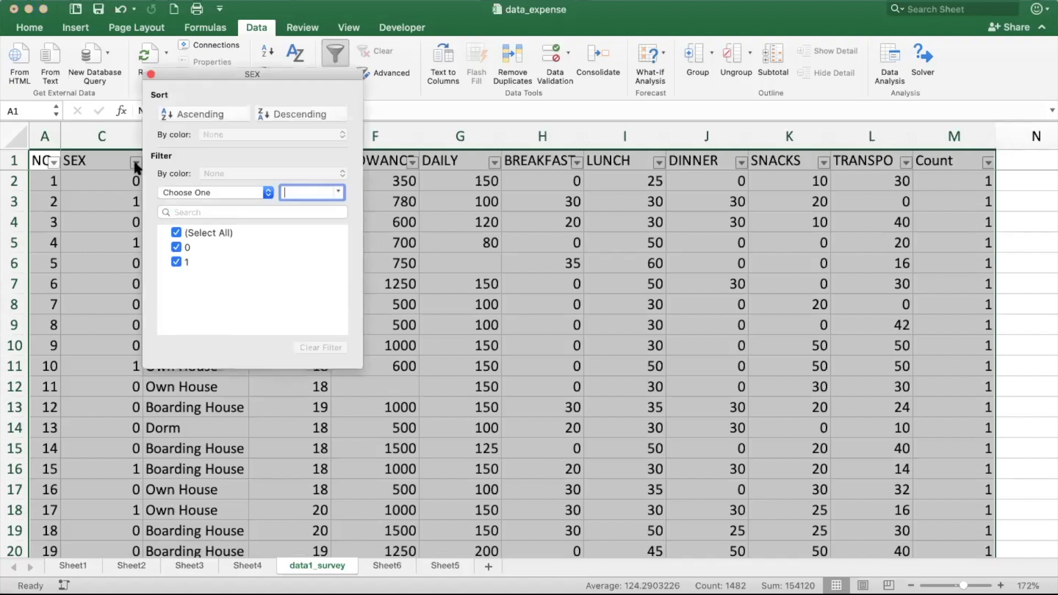
{"action": "left_click", "coordinate": [176, 233]}
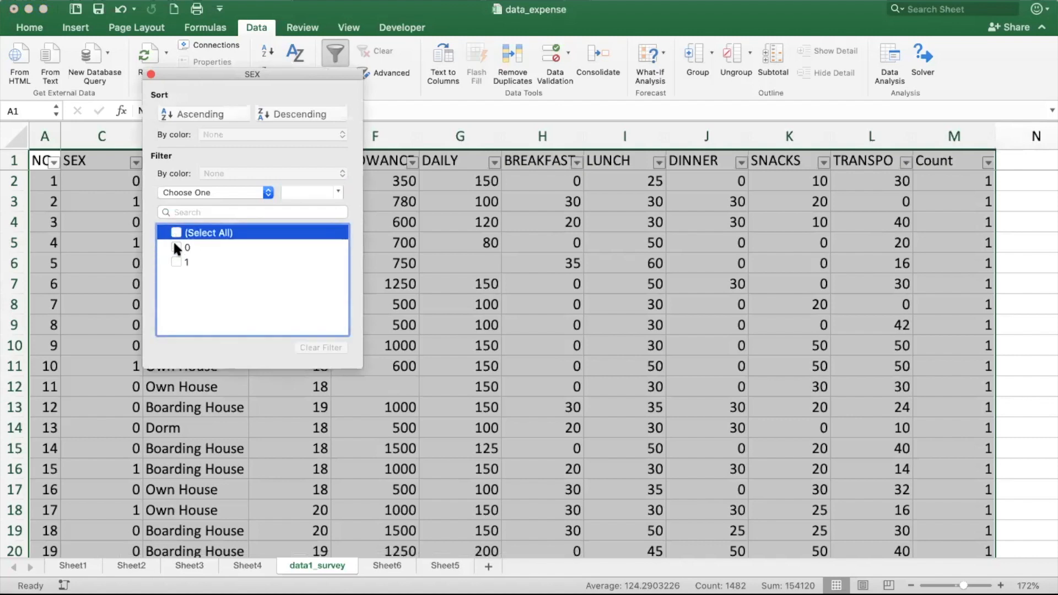
{"action": "left_click", "coordinate": [176, 246]}
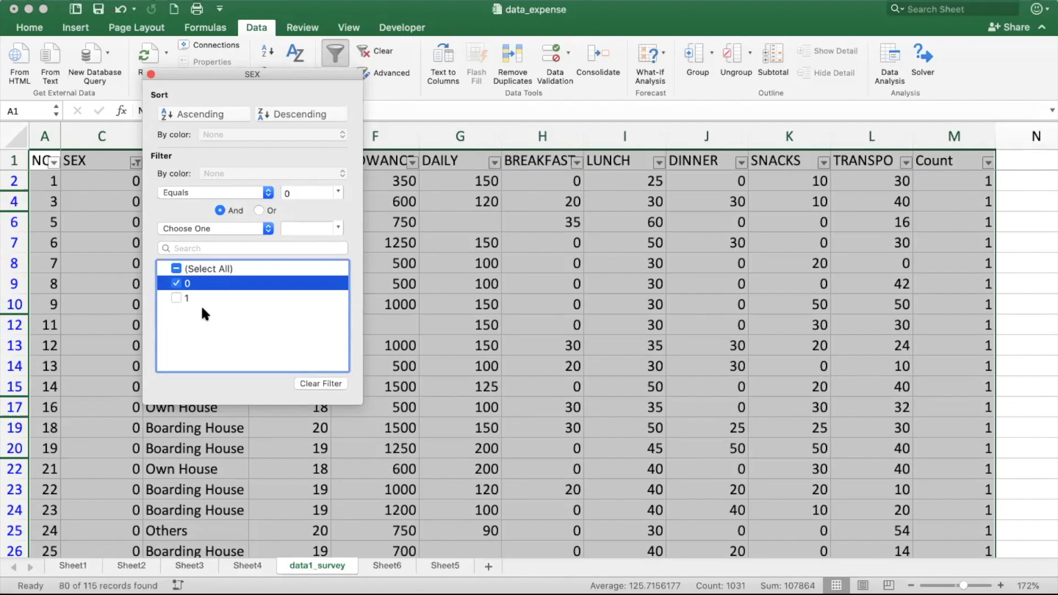
- Copy the LUNCH column of the records filtered to SEX 0, from its header down to row 115
{"action": "left_click", "coordinate": [151, 75]}
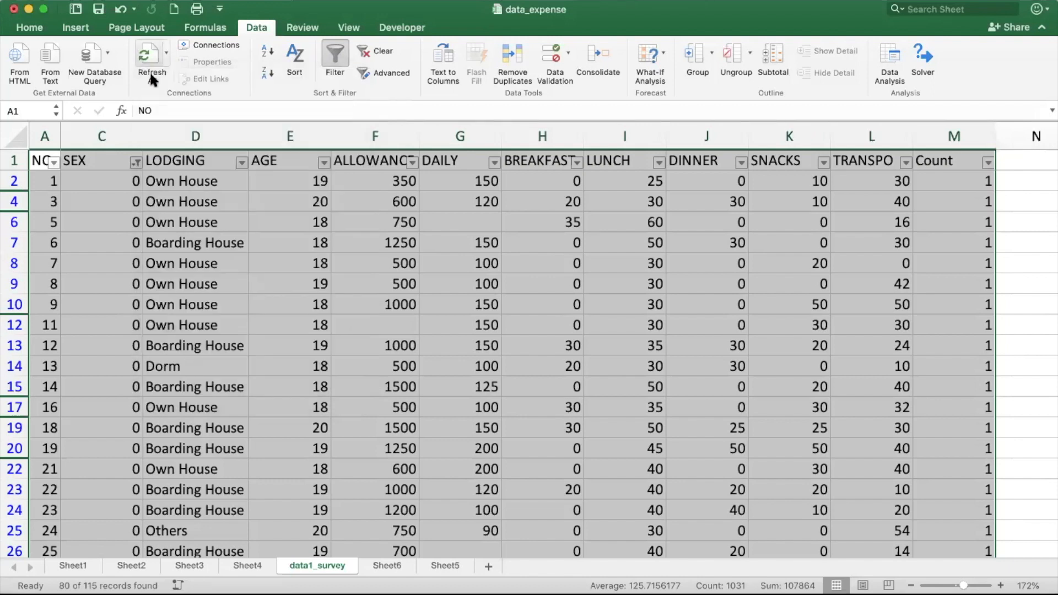
{"action": "left_click", "coordinate": [118, 222]}
{"action": "key", "text": "ctrl+Down"}
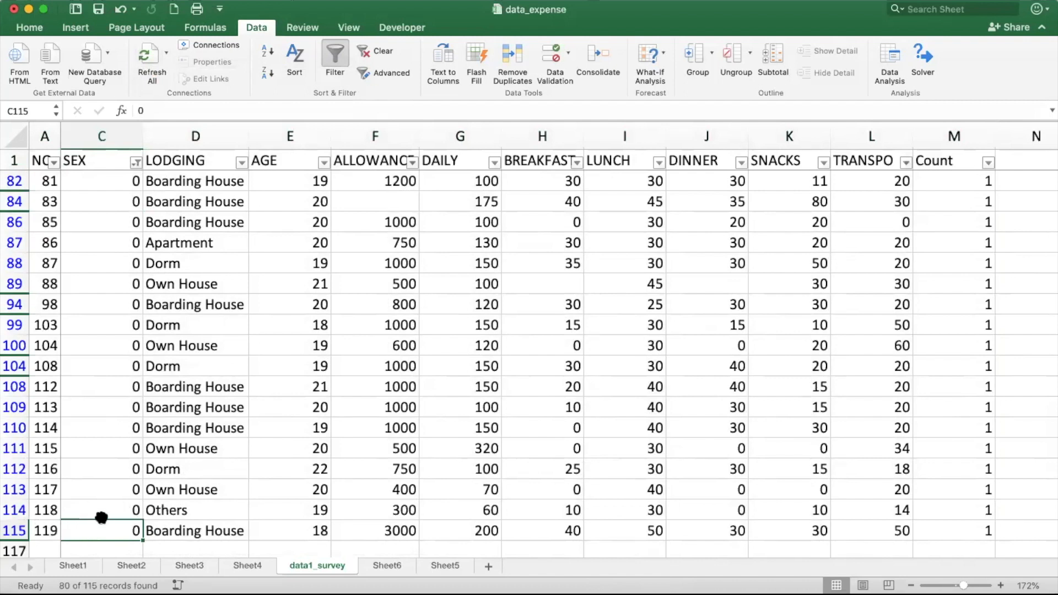
{"action": "left_click", "coordinate": [624, 136]}
{"action": "scroll", "coordinate": [620, 243], "scroll_direction": "up", "scroll_amount": 1}
{"action": "scroll", "coordinate": [621, 243], "scroll_direction": "down", "scroll_amount": 1}
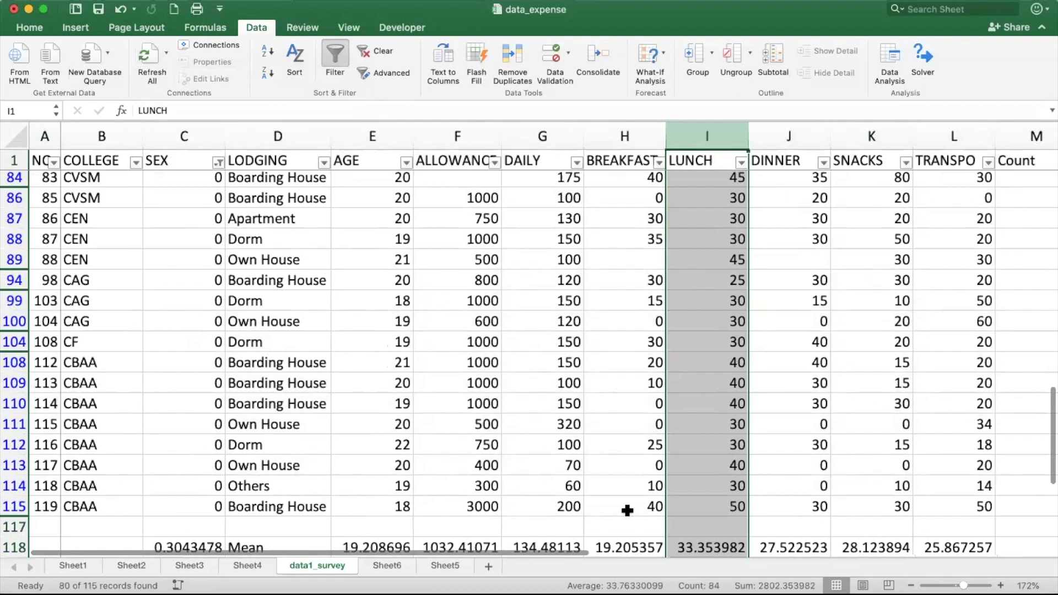
{"action": "left_click", "coordinate": [712, 508]}
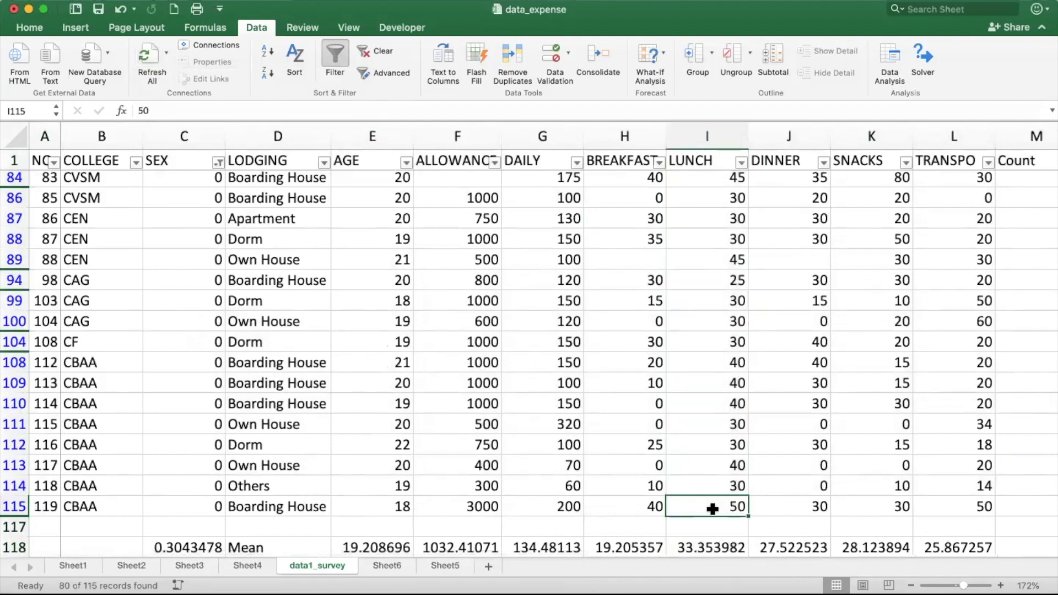
{"action": "key", "text": "ctrl+shift+Up"}
{"action": "key", "text": "ctrl+shift+Up"}
{"action": "key", "text": "ctrl+shift+Up"}
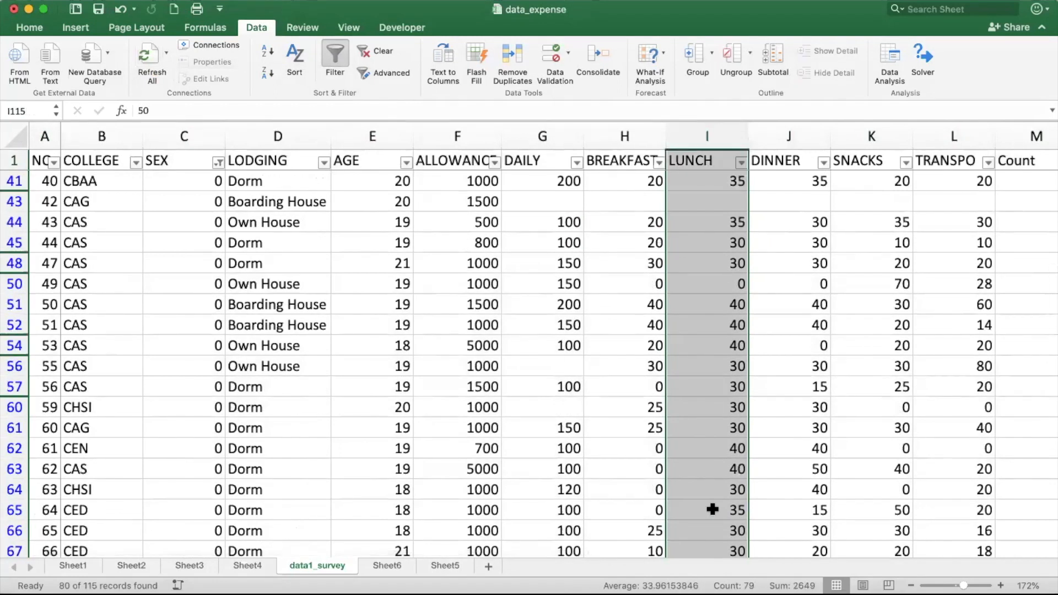
{"action": "key", "text": "super+c"}
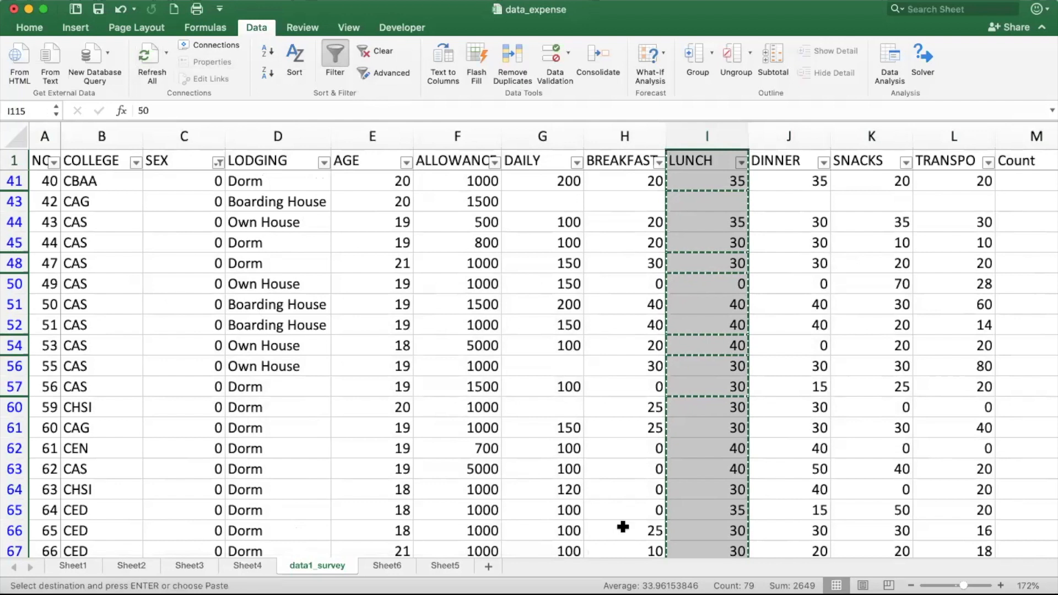
- Add a new worksheet after data1_survey and name it "lunch comparison"
{"action": "left_click", "coordinate": [486, 565]}
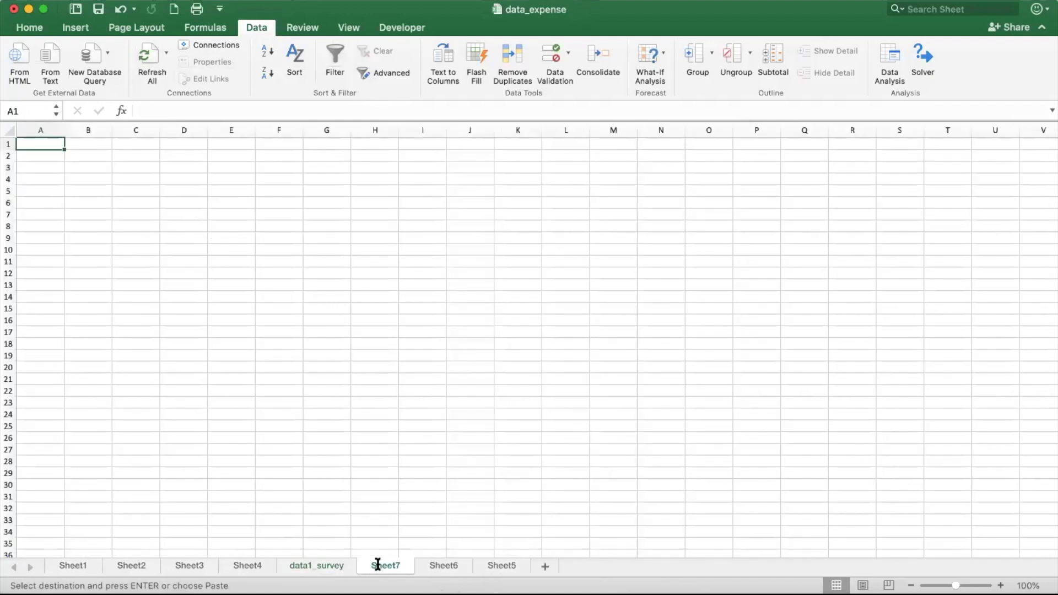
{"action": "double_click", "coordinate": [378, 564]}
{"action": "type", "text": "m"}
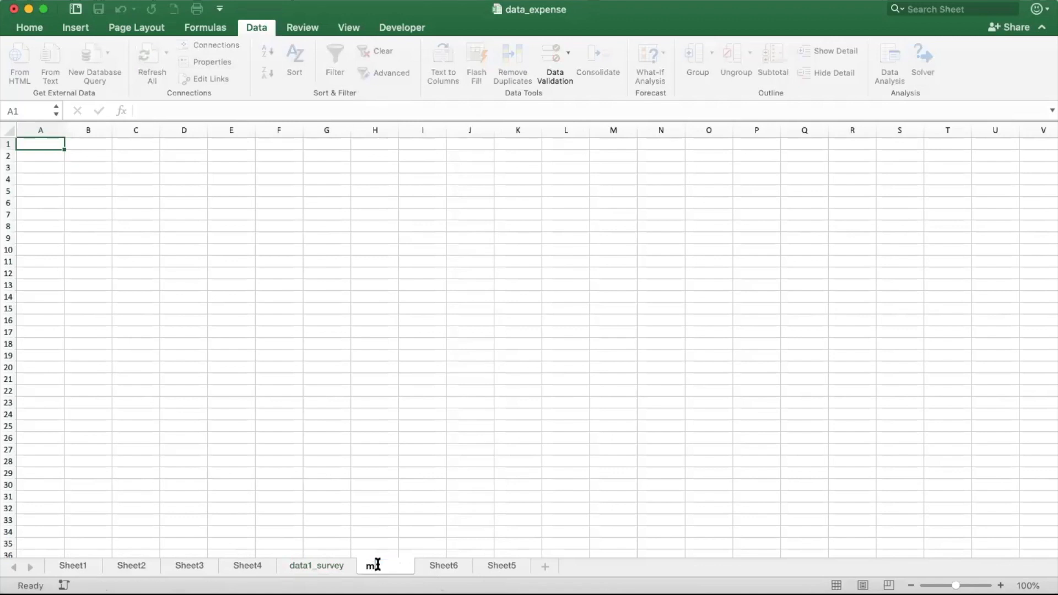
{"action": "type", "text": "a"}
{"action": "key", "text": "BackSpace"}
{"action": "key", "text": "BackSpace"}
{"action": "type", "text": "lunch comparsi"}
{"action": "key", "text": "BackSpace"}
{"action": "key", "text": "BackSpace"}
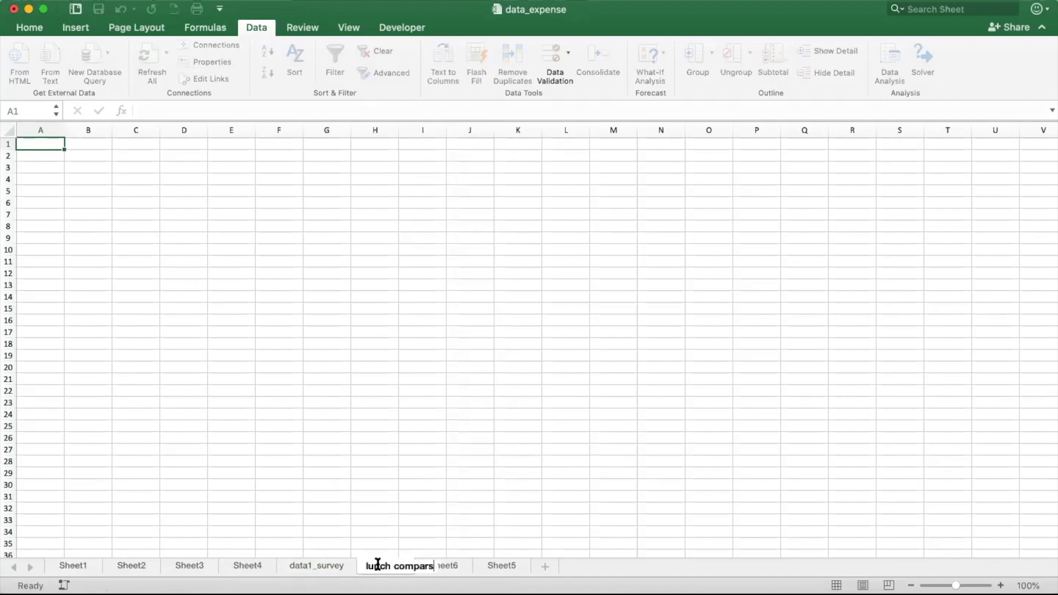
{"action": "type", "text": "ison"}
{"action": "key", "text": "Return"}
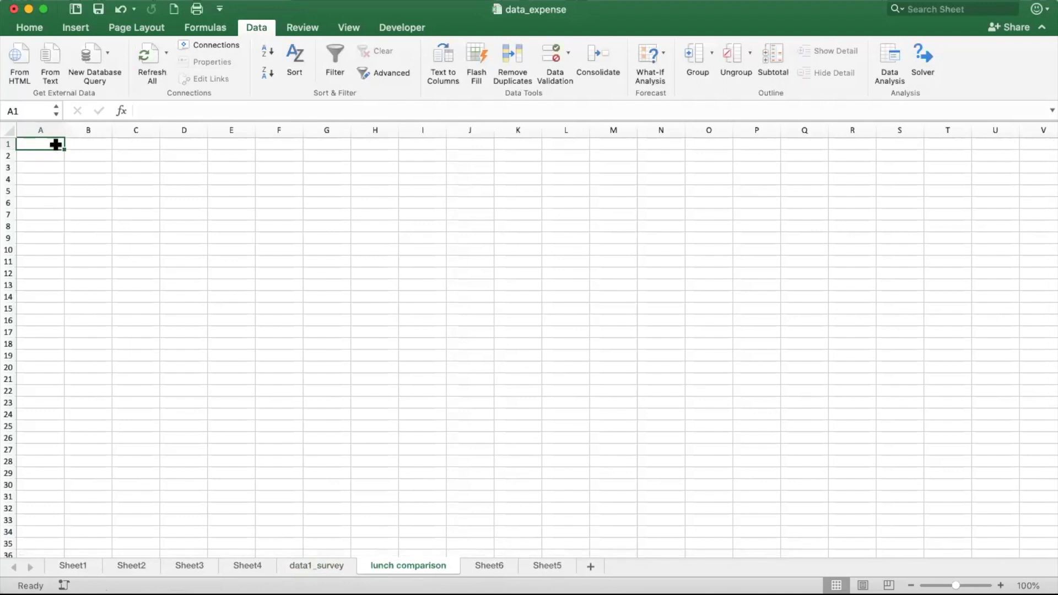
- Enter the label Female in A1 and paste the filtered LUNCH column from data1_survey beneath it, starting at A2
{"action": "type", "text": "Female"}
{"action": "key", "text": "Return"}
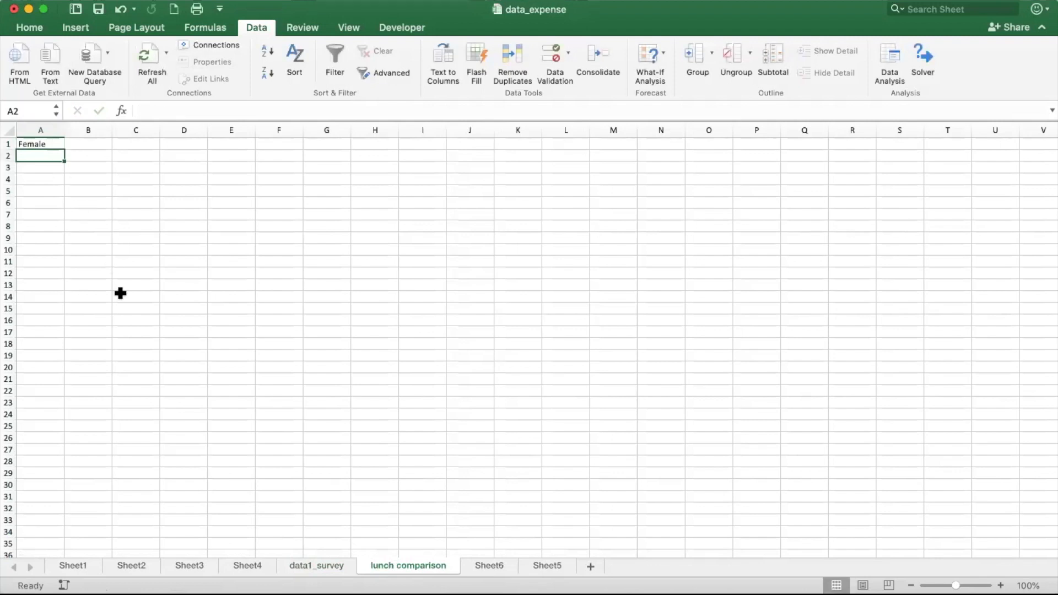
{"action": "scroll", "coordinate": [119, 294], "scroll_direction": "up", "scroll_amount": 5}
{"action": "scroll", "coordinate": [120, 293], "scroll_direction": "up", "scroll_amount": 4}
{"action": "scroll", "coordinate": [119, 293], "scroll_direction": "left", "scroll_amount": 3}
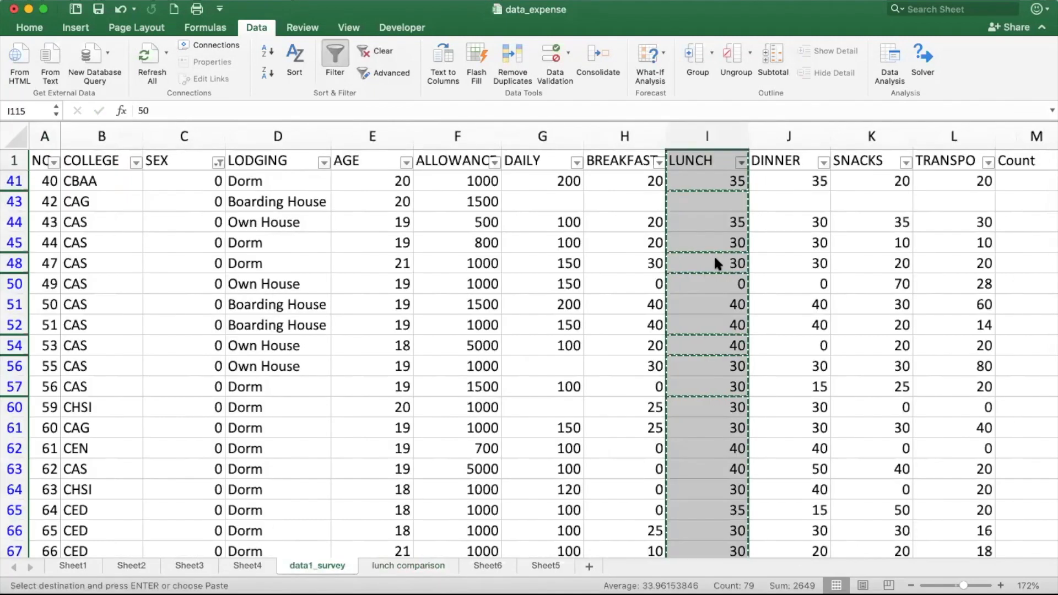
{"action": "left_click", "coordinate": [407, 567]}
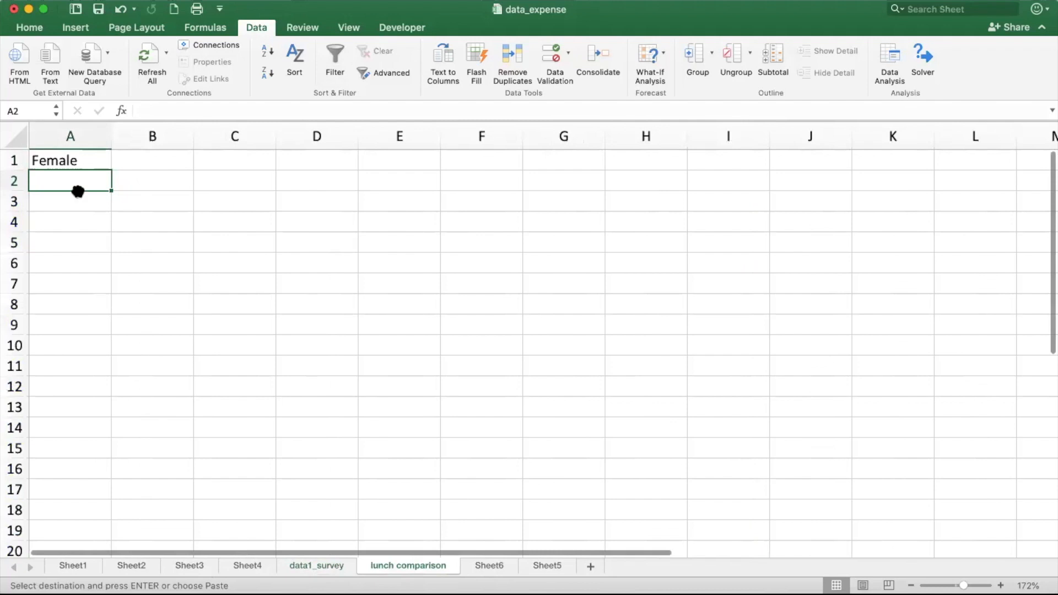
{"action": "key", "text": "super+v"}
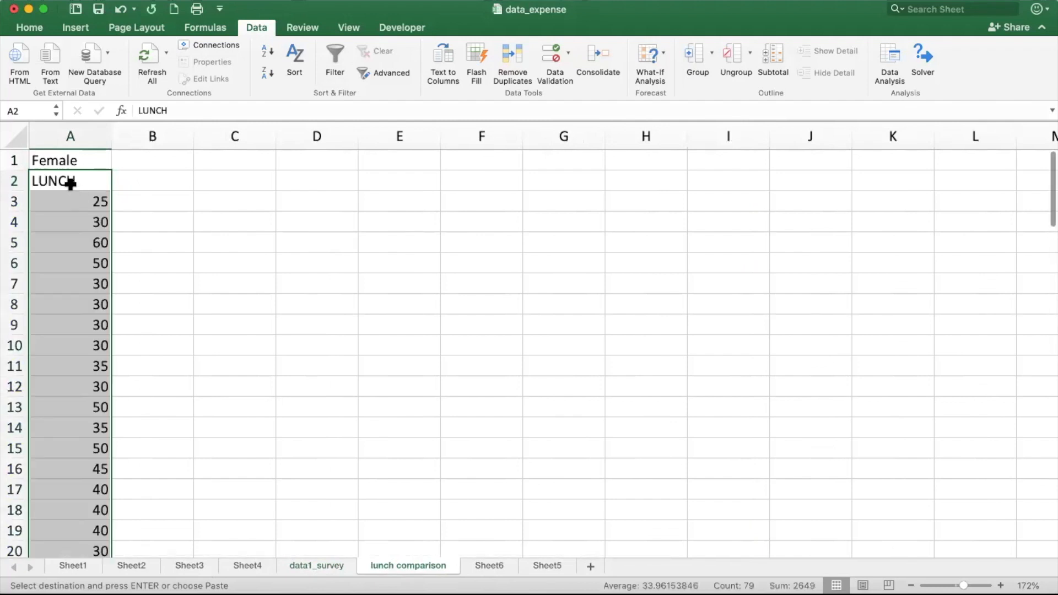
{"action": "left_click", "coordinate": [69, 183]}
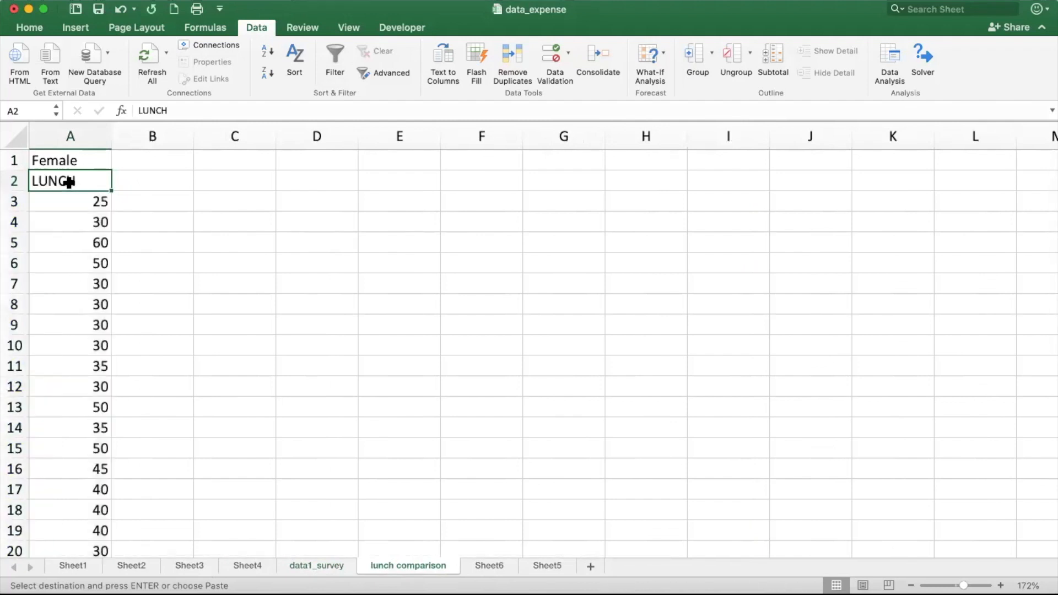
- Enter the label Male in B1 of the lunch comparison sheet
{"action": "left_click", "coordinate": [130, 184]}
{"action": "key", "text": "Up"}
{"action": "type", "text": "Male"}
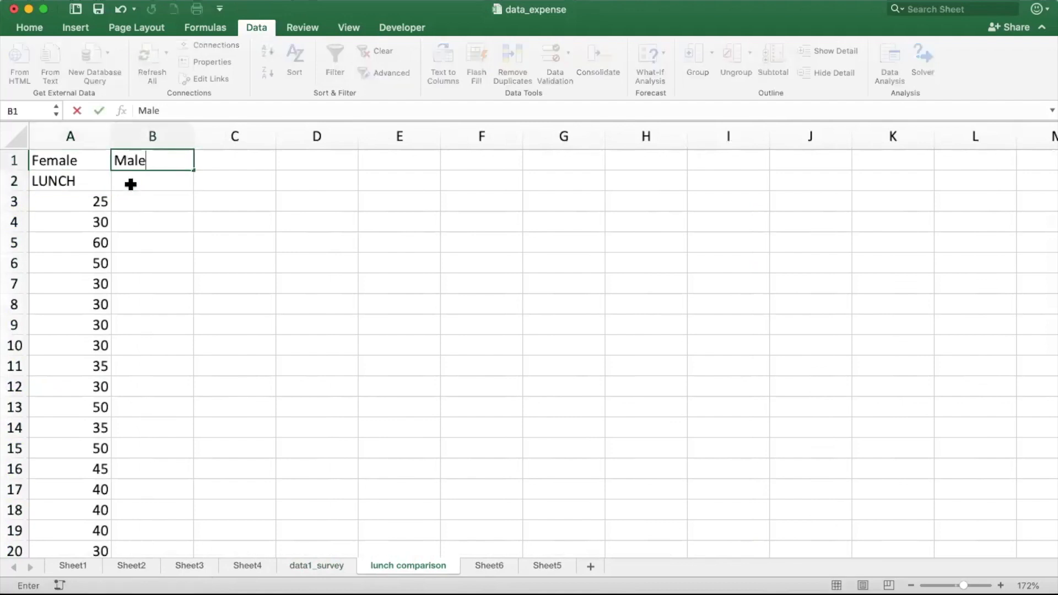
{"action": "key", "text": "Return"}
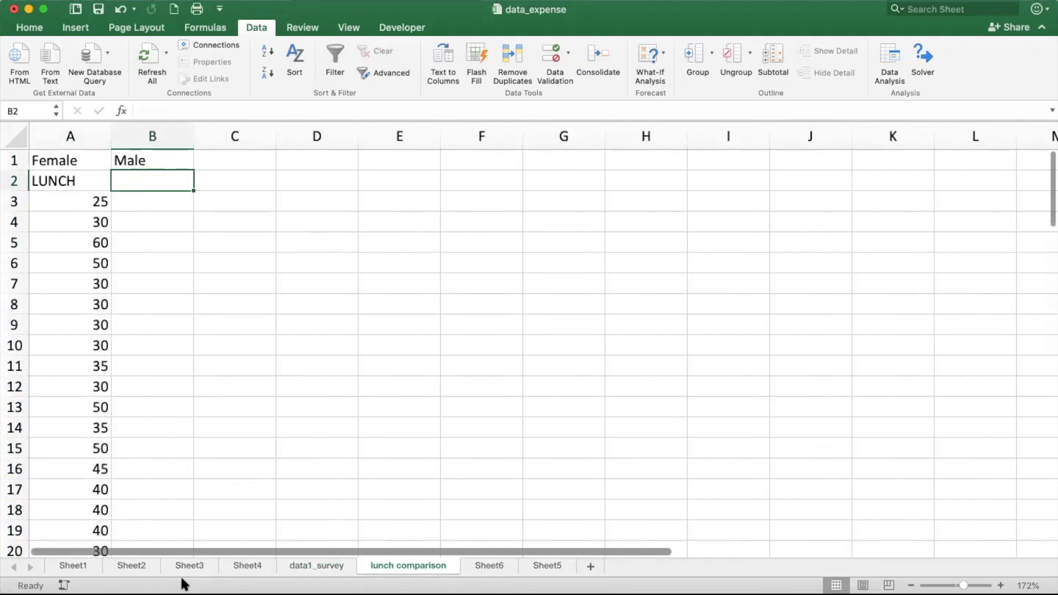
- Change the SEX filter in the data1_survey sheet to show only the records with value 1
{"action": "left_click", "coordinate": [310, 564]}
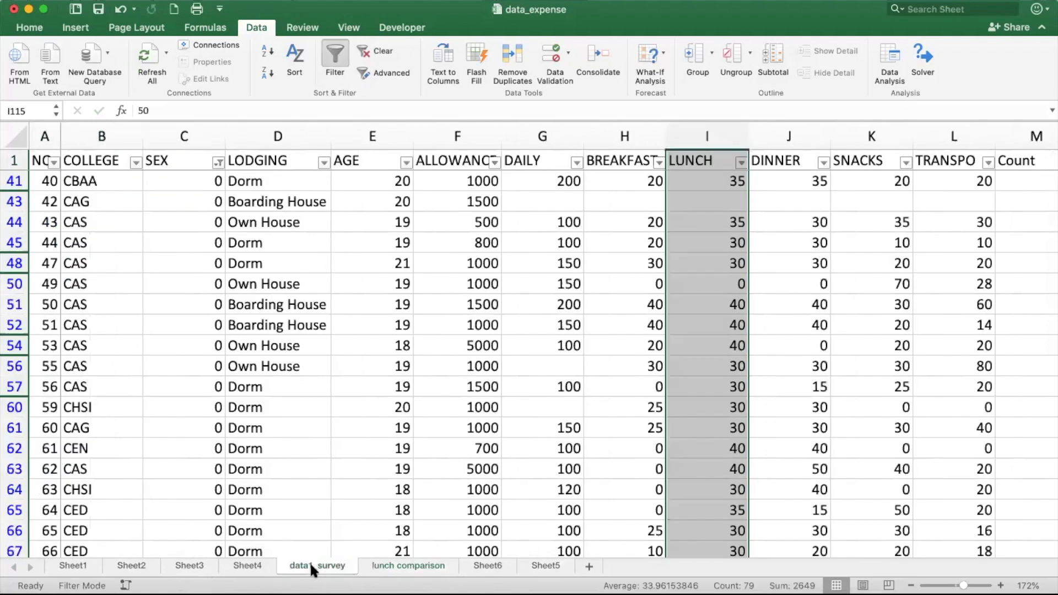
{"action": "left_click", "coordinate": [217, 164]}
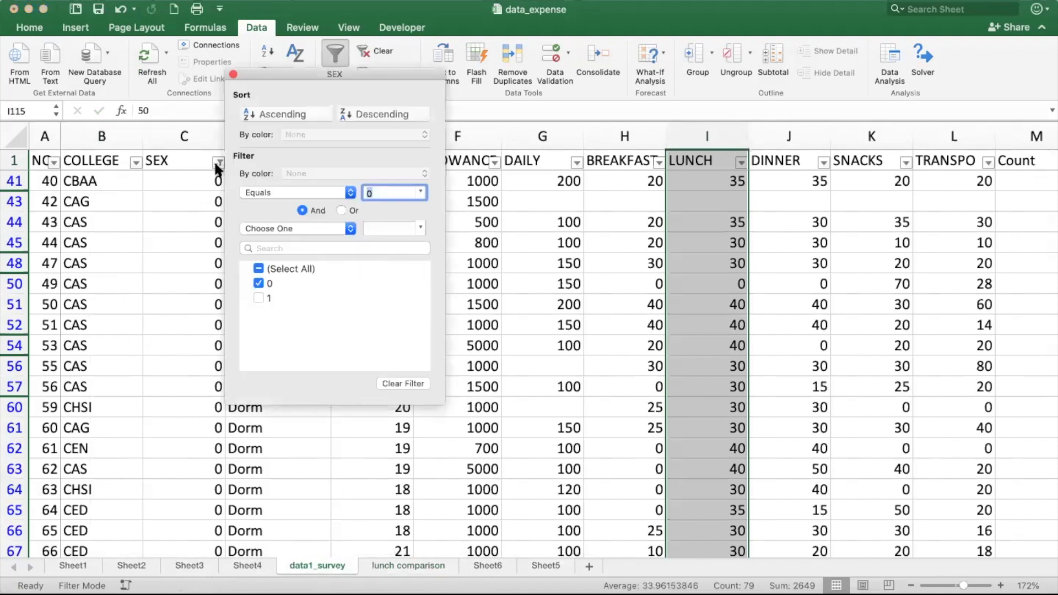
{"action": "left_click", "coordinate": [259, 283]}
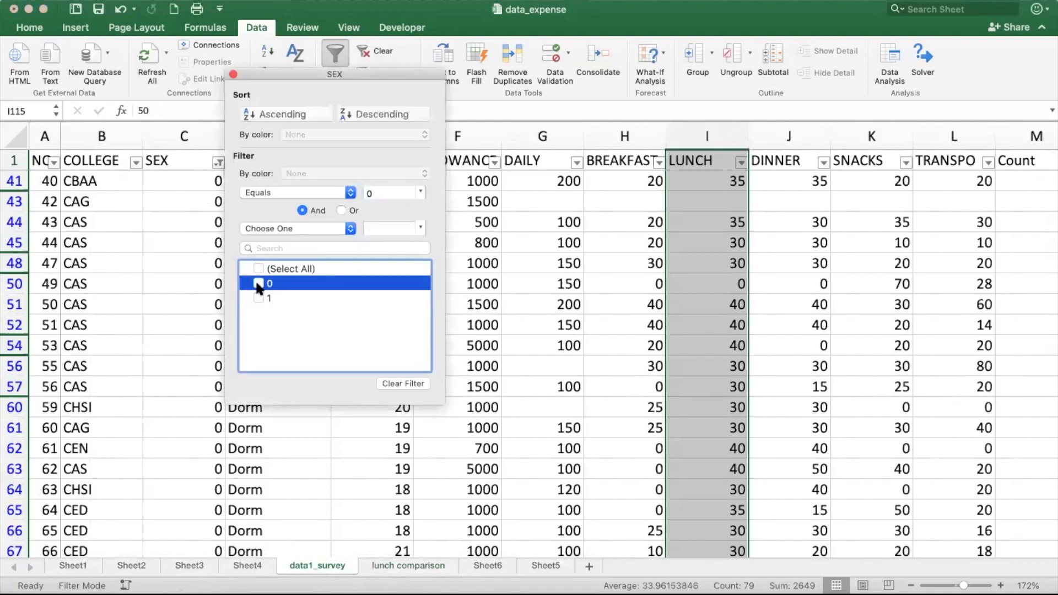
{"action": "left_click", "coordinate": [258, 298]}
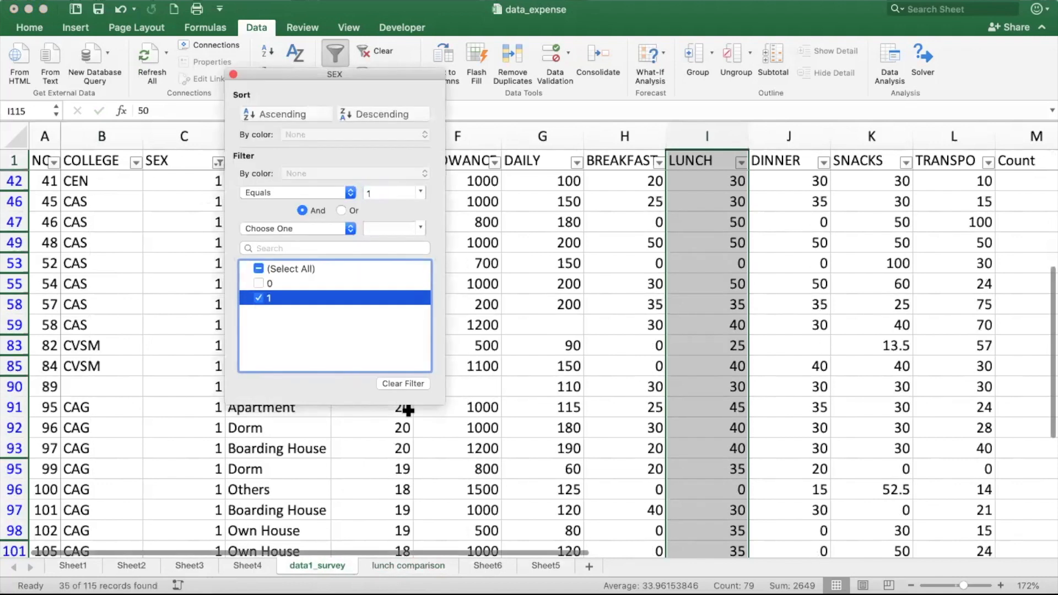
{"action": "left_click", "coordinate": [232, 75]}
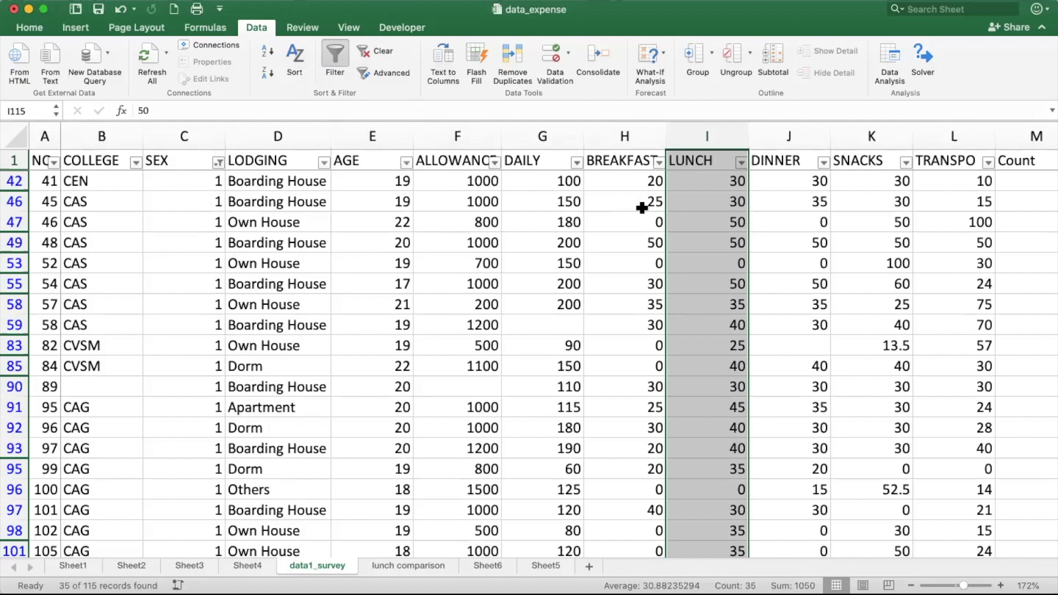
- Copy the filtered LUNCH column, header through row 116, and paste it under Male at B2 in the lunch comparison sheet
{"action": "left_click", "coordinate": [700, 182]}
{"action": "scroll", "coordinate": [700, 182], "scroll_direction": "up", "scroll_amount": 5}
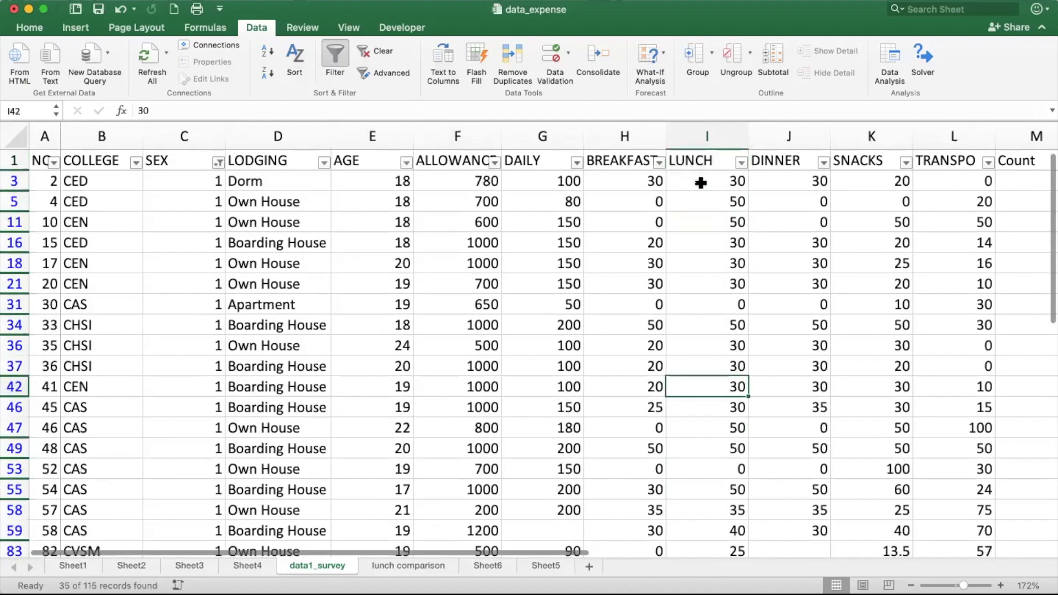
{"action": "key", "text": "Up"}
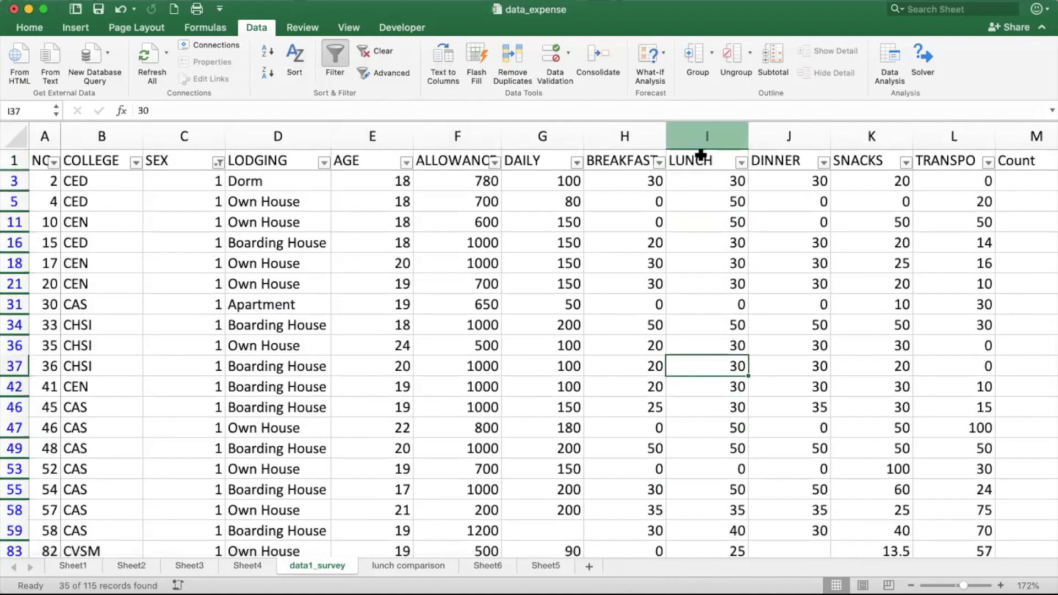
{"action": "left_click", "coordinate": [700, 159]}
{"action": "key", "text": "ctrl+shift+Down"}
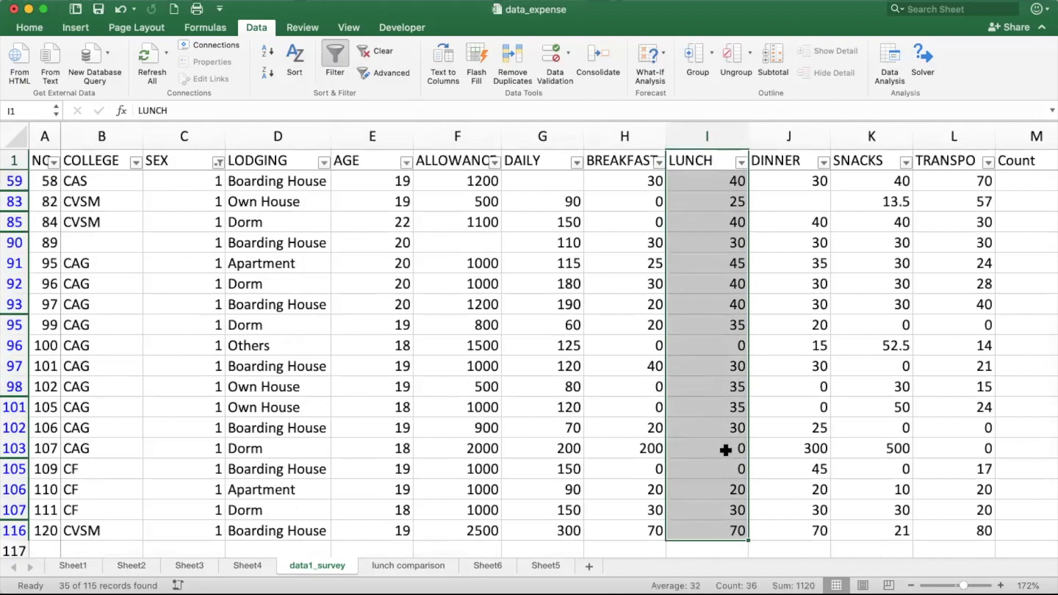
{"action": "key", "text": "super+c"}
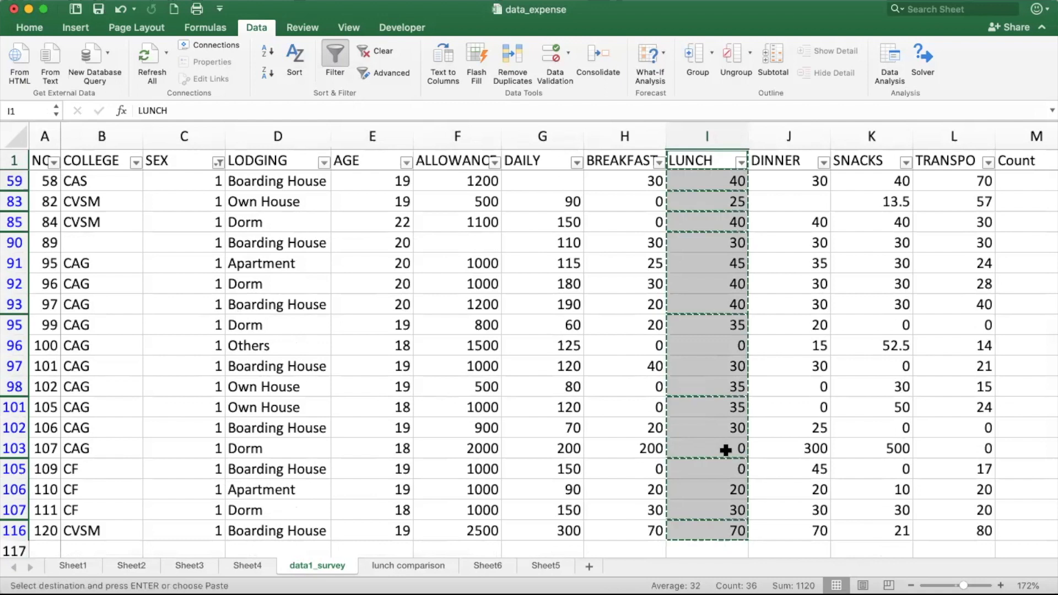
{"action": "left_click", "coordinate": [421, 567]}
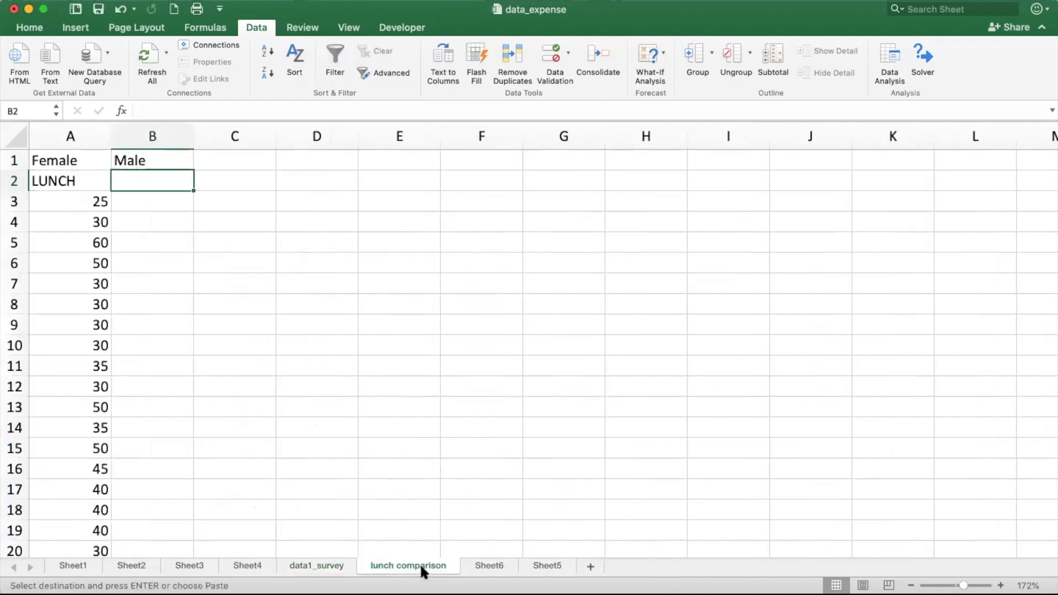
{"action": "key", "text": "super+v"}
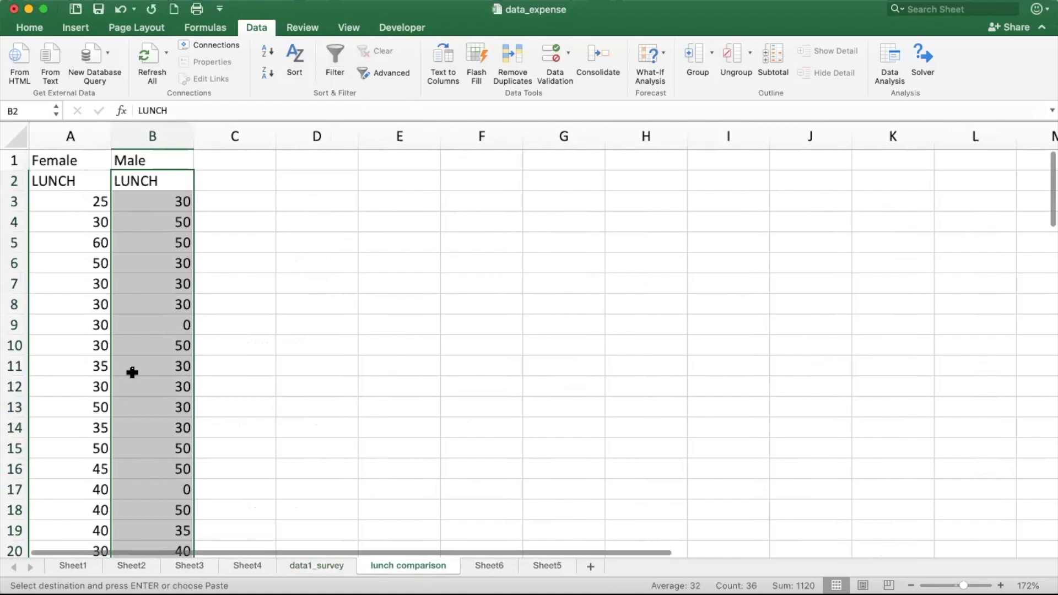
- Examine the Female and Male LUNCH columns down to their last entries to compare the pasted data and their lengths
{"action": "scroll", "coordinate": [132, 372], "scroll_direction": "down", "scroll_amount": 2}
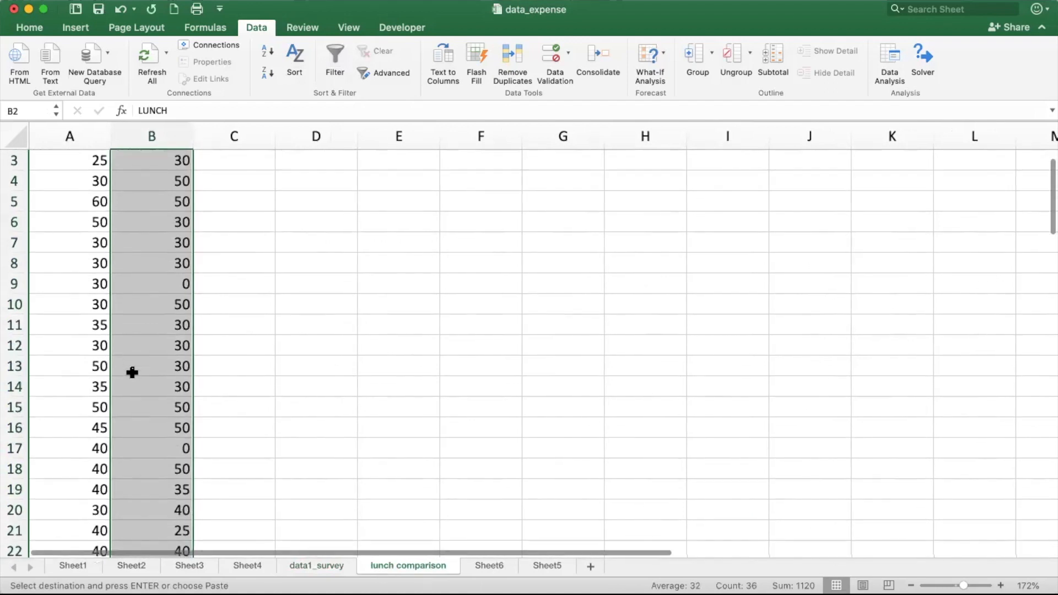
{"action": "left_click", "coordinate": [164, 285]}
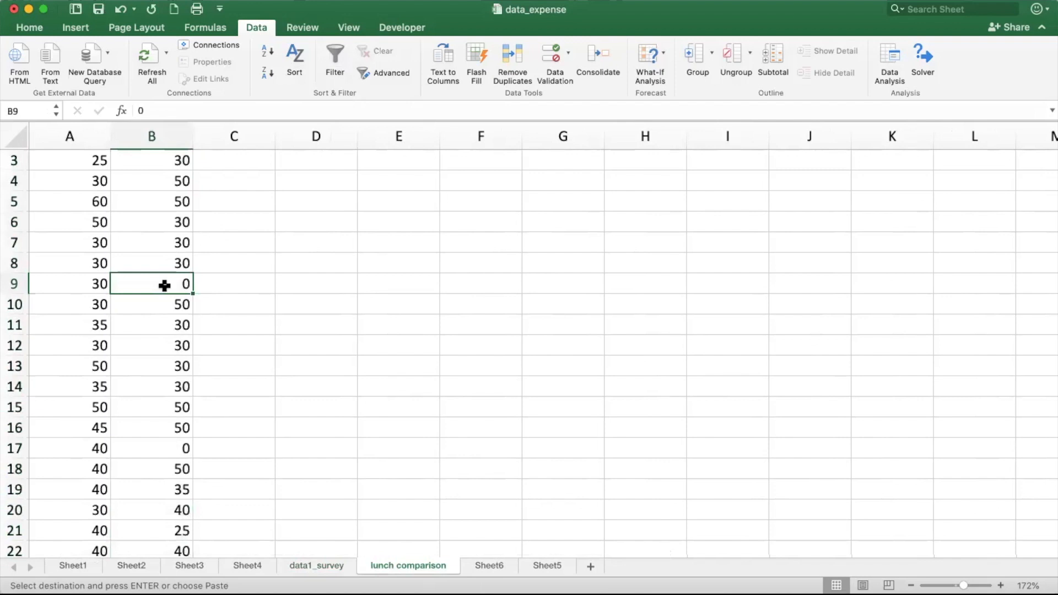
{"action": "scroll", "coordinate": [165, 304], "scroll_direction": "up", "scroll_amount": 2}
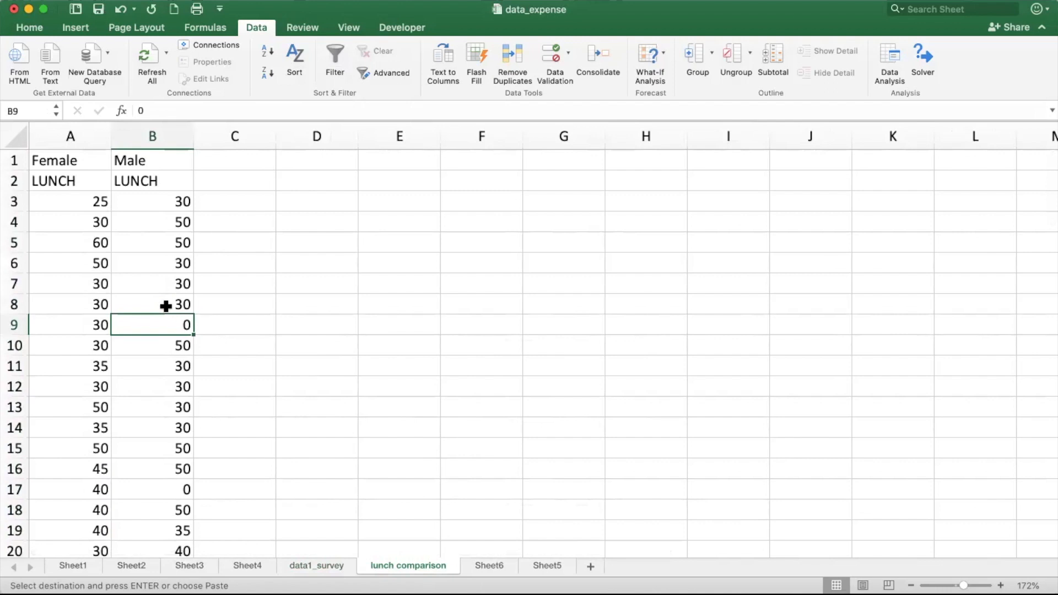
{"action": "scroll", "coordinate": [166, 306], "scroll_direction": "down", "scroll_amount": 9}
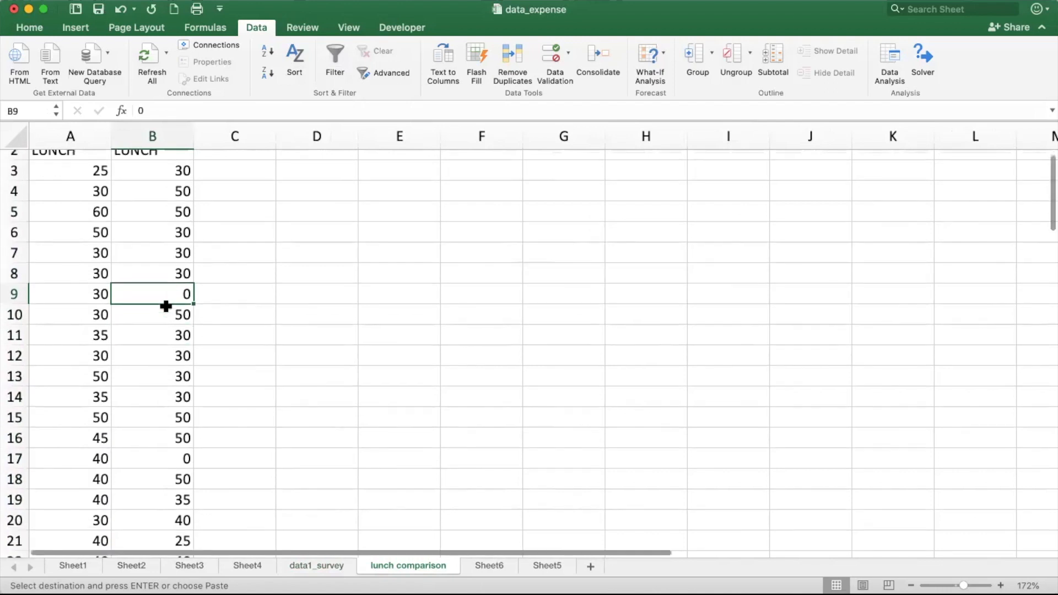
{"action": "scroll", "coordinate": [165, 307], "scroll_direction": "up", "scroll_amount": 2}
{"action": "scroll", "coordinate": [165, 306], "scroll_direction": "up", "scroll_amount": 1}
{"action": "scroll", "coordinate": [165, 306], "scroll_direction": "down", "scroll_amount": 10}
{"action": "scroll", "coordinate": [165, 307], "scroll_direction": "down", "scroll_amount": 7}
{"action": "scroll", "coordinate": [165, 306], "scroll_direction": "down", "scroll_amount": 19}
{"action": "scroll", "coordinate": [166, 306], "scroll_direction": "down", "scroll_amount": 20}
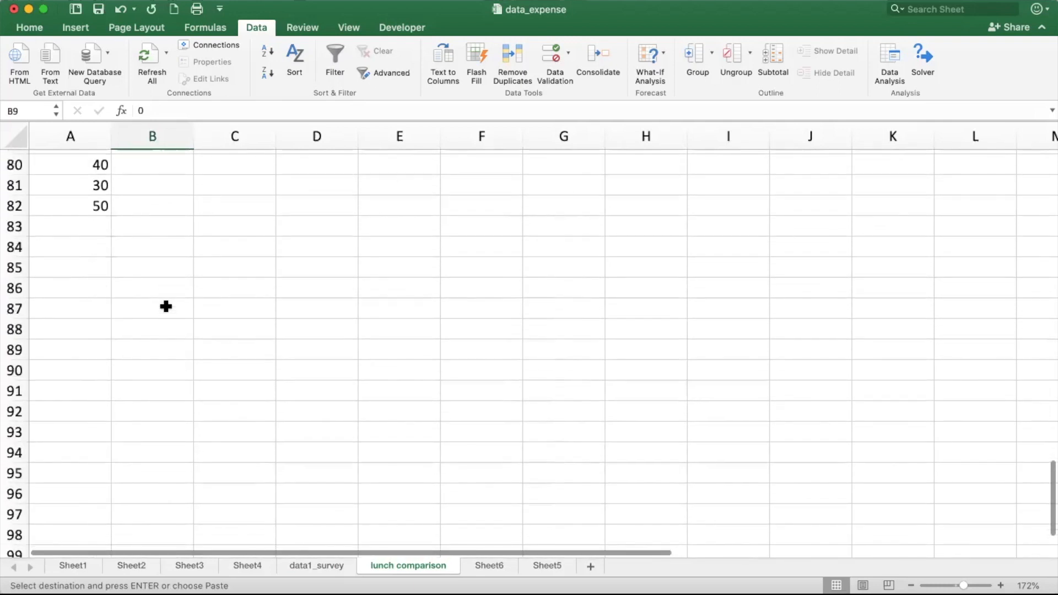
{"action": "left_click", "coordinate": [75, 205]}
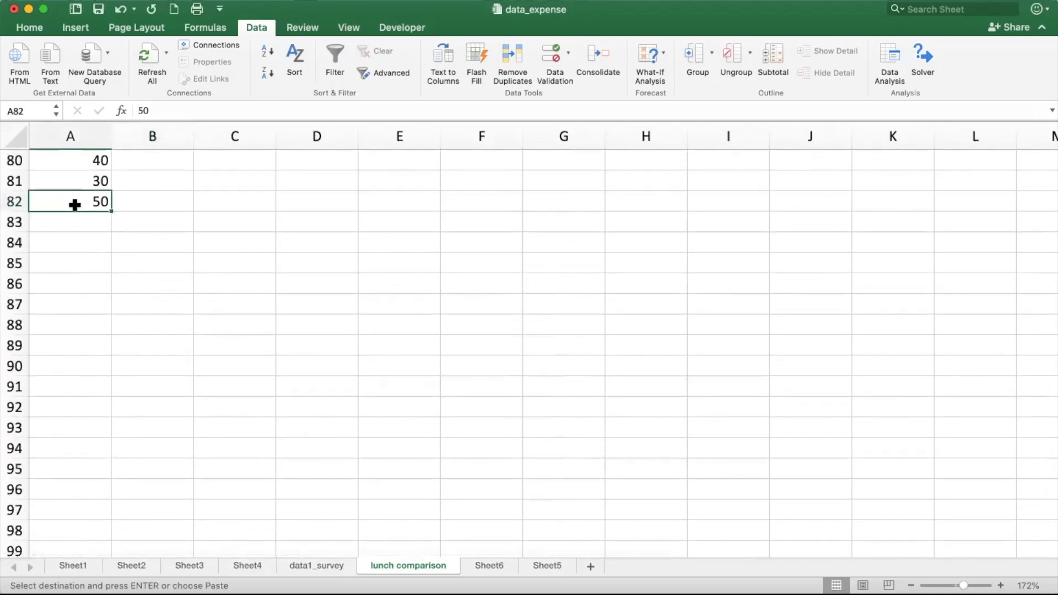
{"action": "left_click", "coordinate": [144, 217]}
{"action": "scroll", "coordinate": [144, 218], "scroll_direction": "up", "scroll_amount": 11}
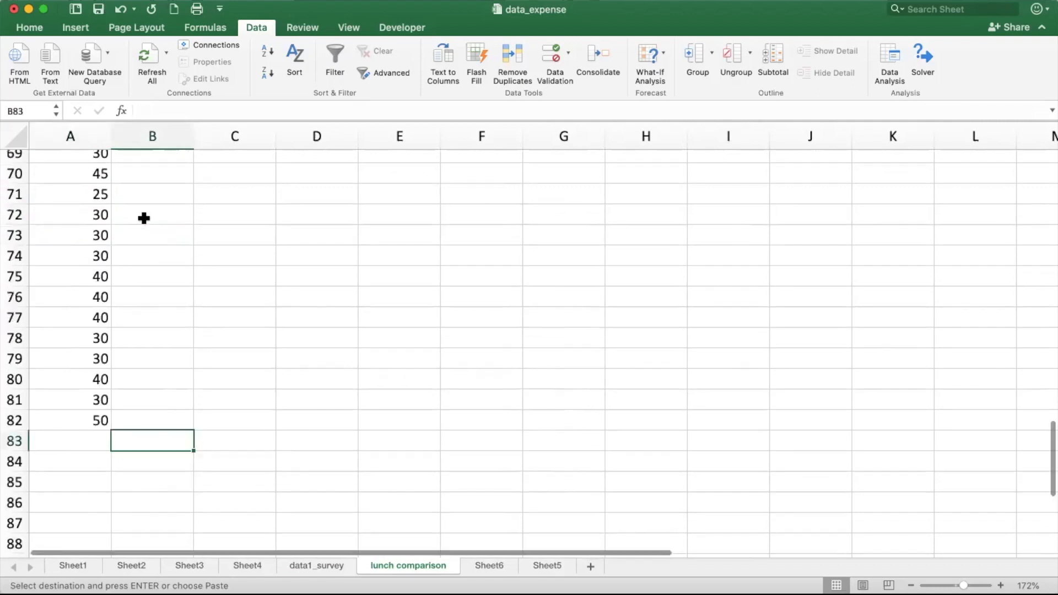
- Check the Female column of the lunch comparison sheet for the blank entry around A57 and down to its last value
{"action": "scroll", "coordinate": [144, 218], "scroll_direction": "up", "scroll_amount": 20}
{"action": "left_click", "coordinate": [92, 334]}
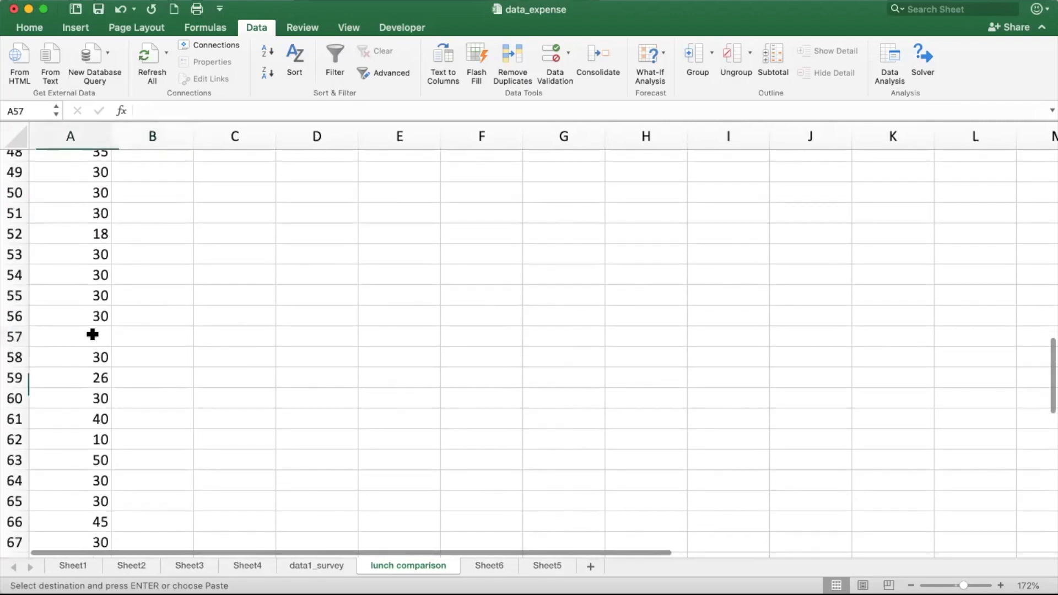
{"action": "scroll", "coordinate": [92, 334], "scroll_direction": "down", "scroll_amount": 2}
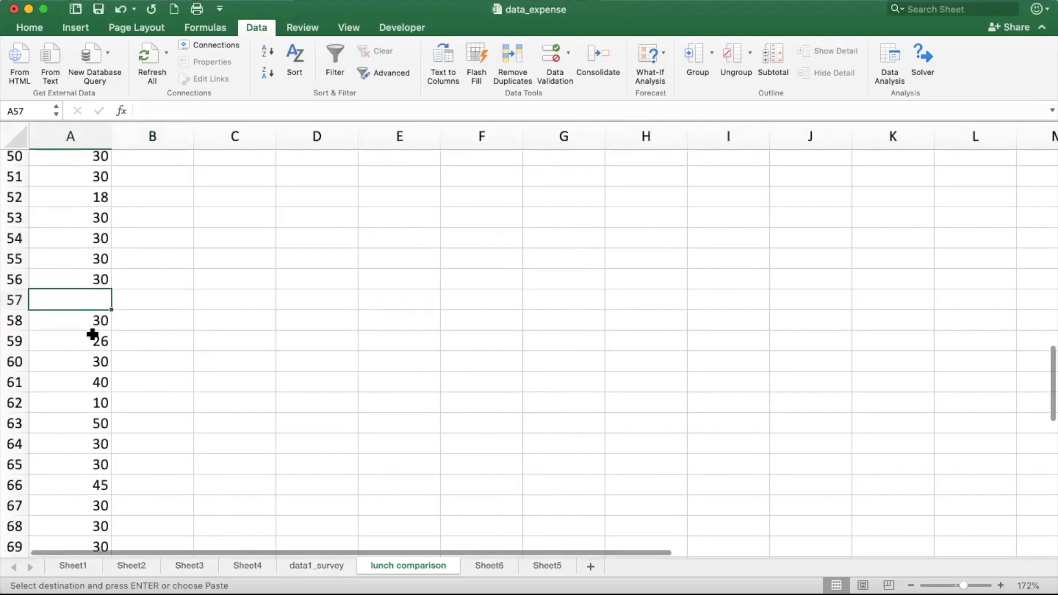
{"action": "left_click", "coordinate": [92, 317]}
{"action": "scroll", "coordinate": [92, 317], "scroll_direction": "down", "scroll_amount": 20}
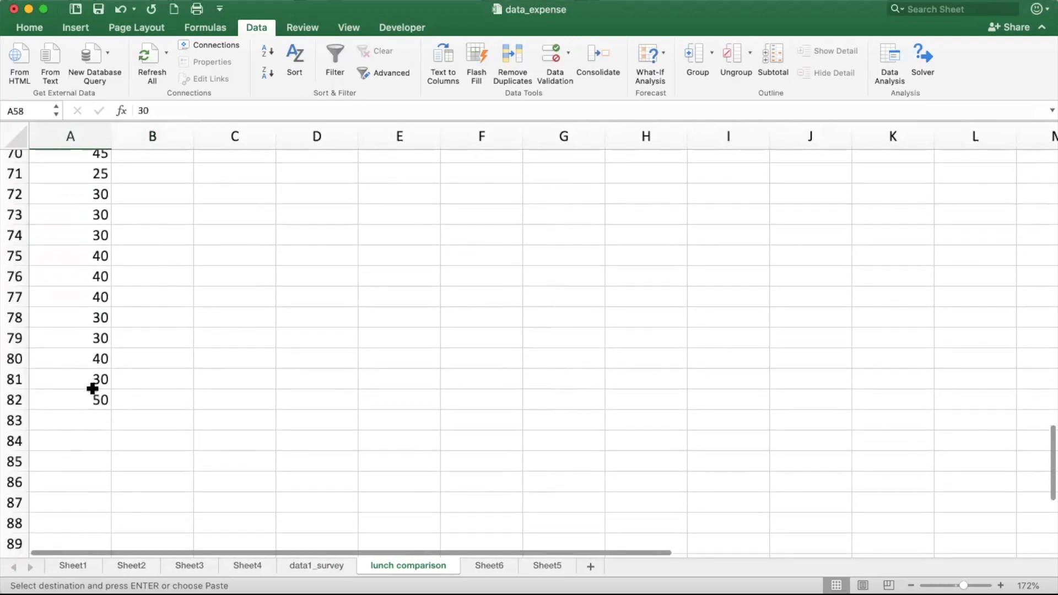
{"action": "scroll", "coordinate": [92, 385], "scroll_direction": "up", "scroll_amount": 20}
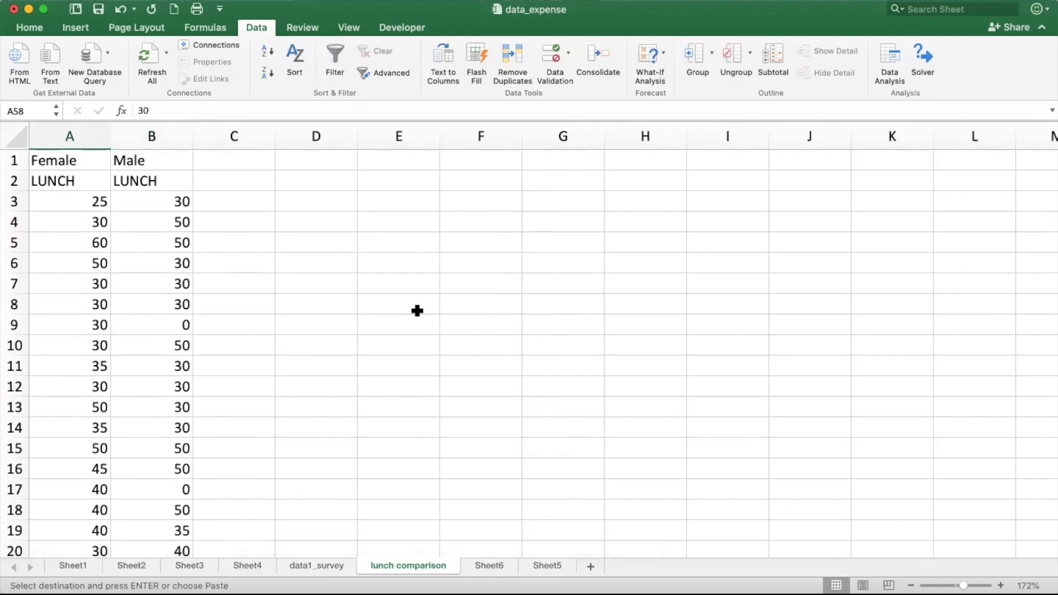
{"action": "left_click", "coordinate": [881, 60]}
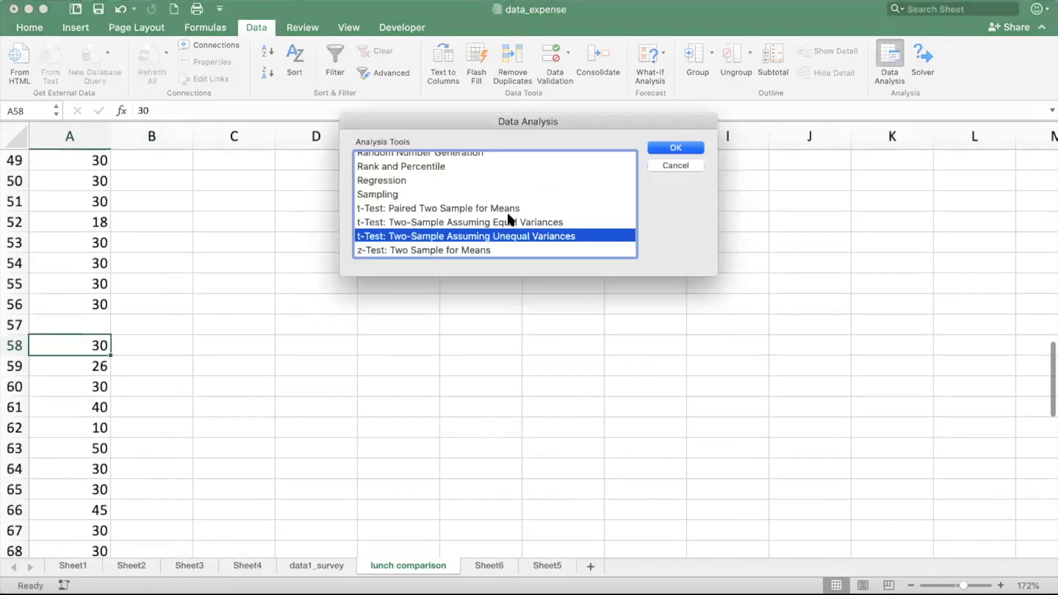
{"action": "scroll", "coordinate": [405, 223], "scroll_direction": "up", "scroll_amount": 5}
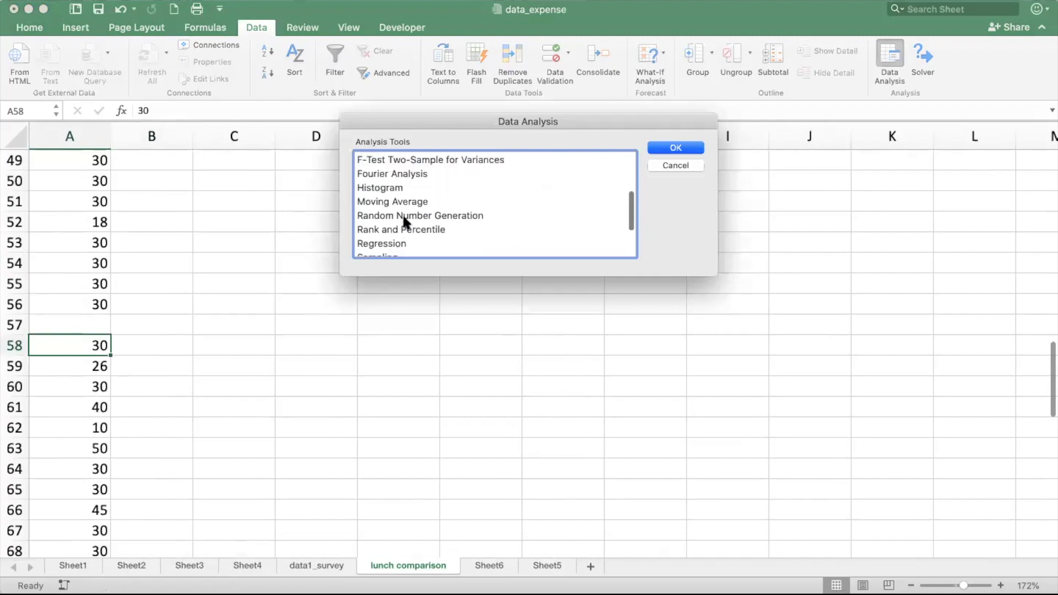
{"action": "left_click", "coordinate": [396, 195]}
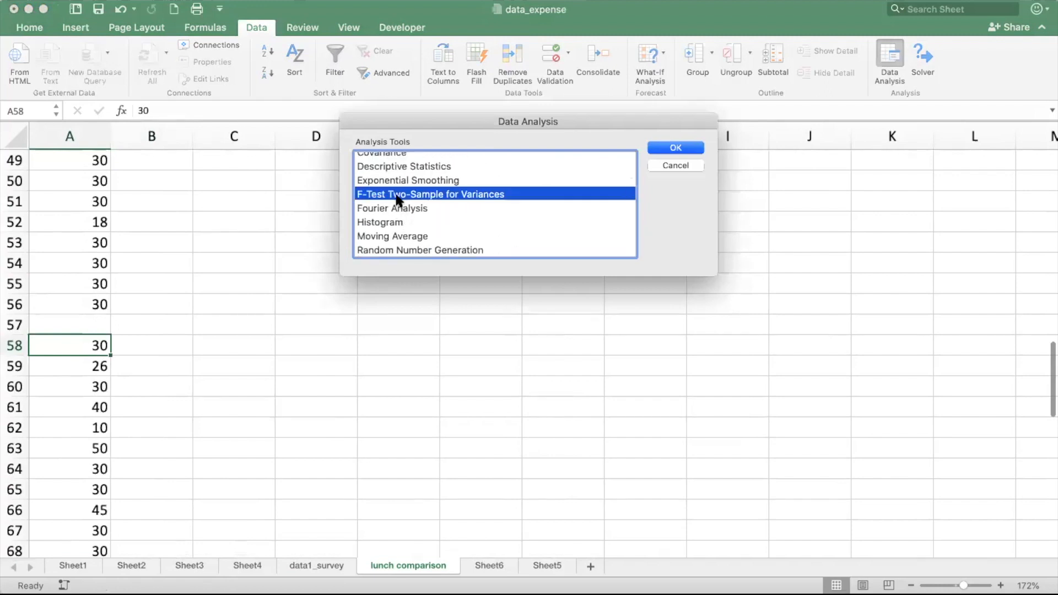
{"action": "scroll", "coordinate": [390, 243], "scroll_direction": "down", "scroll_amount": 5}
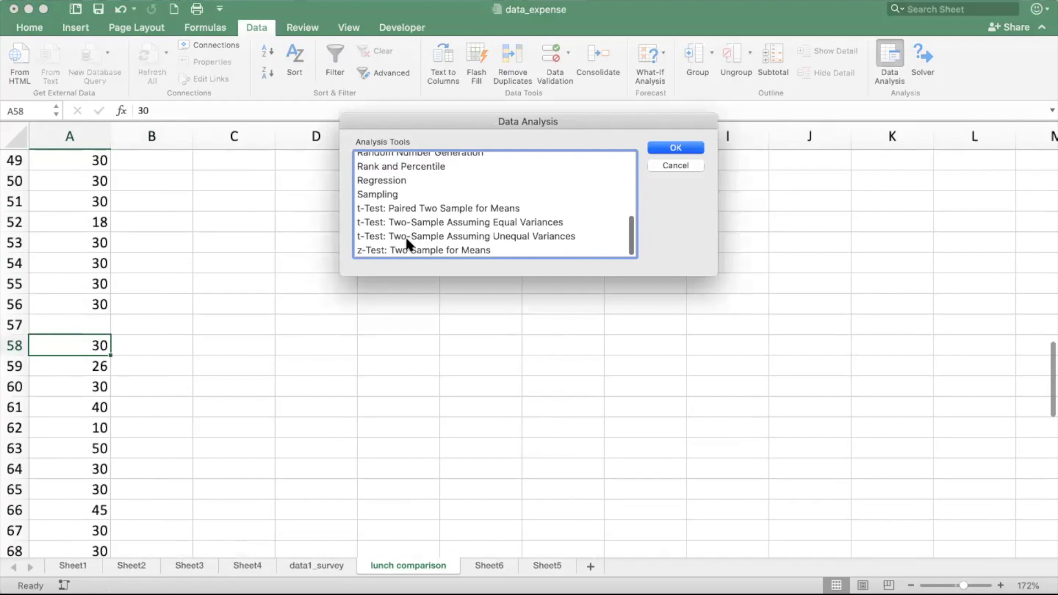
{"action": "left_click", "coordinate": [436, 237]}
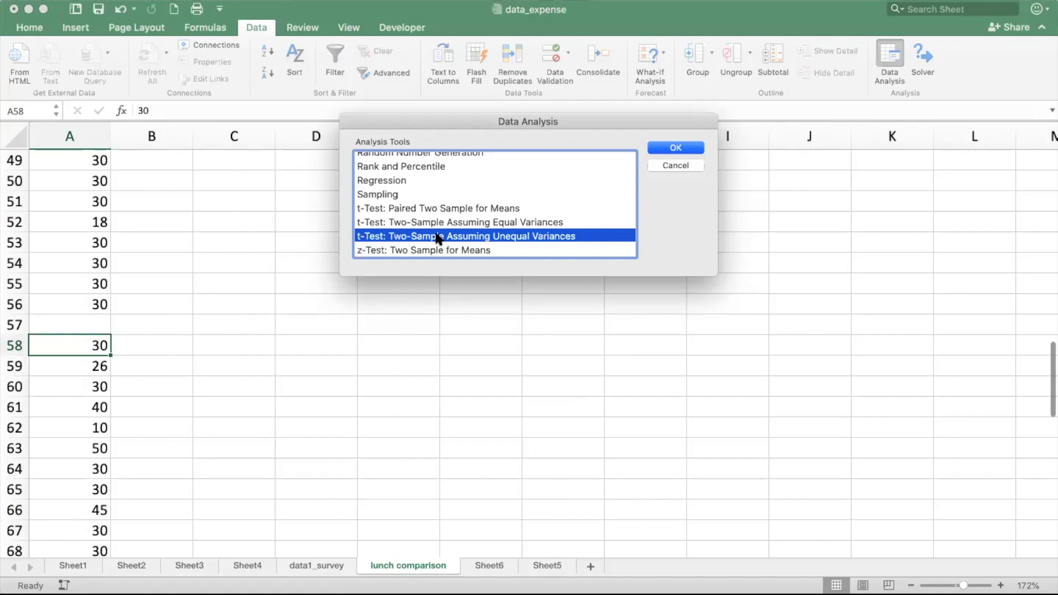
{"action": "left_click", "coordinate": [681, 148]}
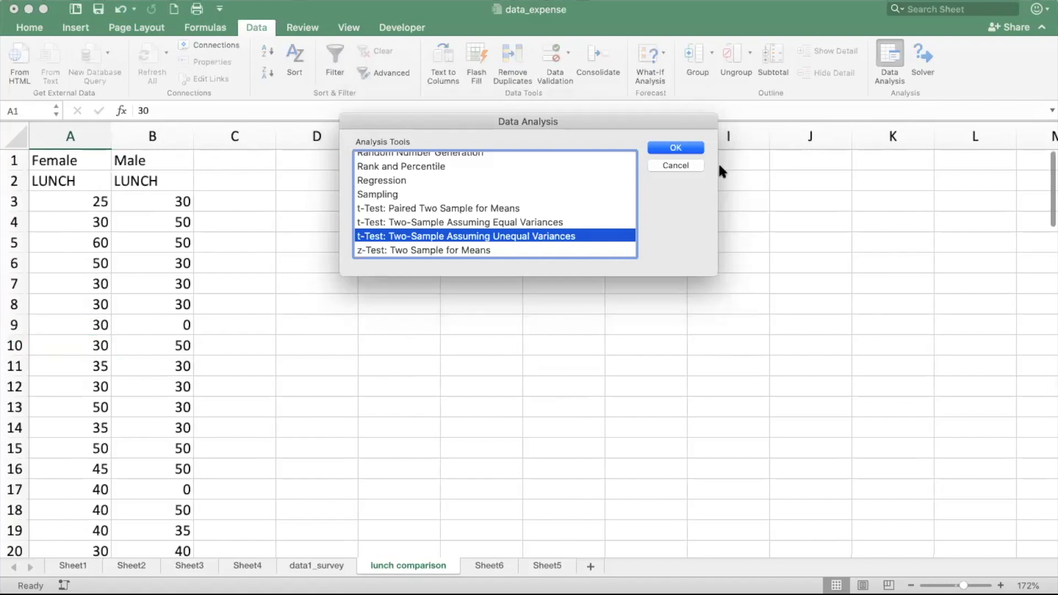
{"action": "left_click", "coordinate": [684, 162]}
- Delete row 2 with the LUNCH headers so the data starts directly under the Female and Male labels
{"action": "left_click", "coordinate": [13, 181]}
{"action": "right_click", "coordinate": [12, 181]}
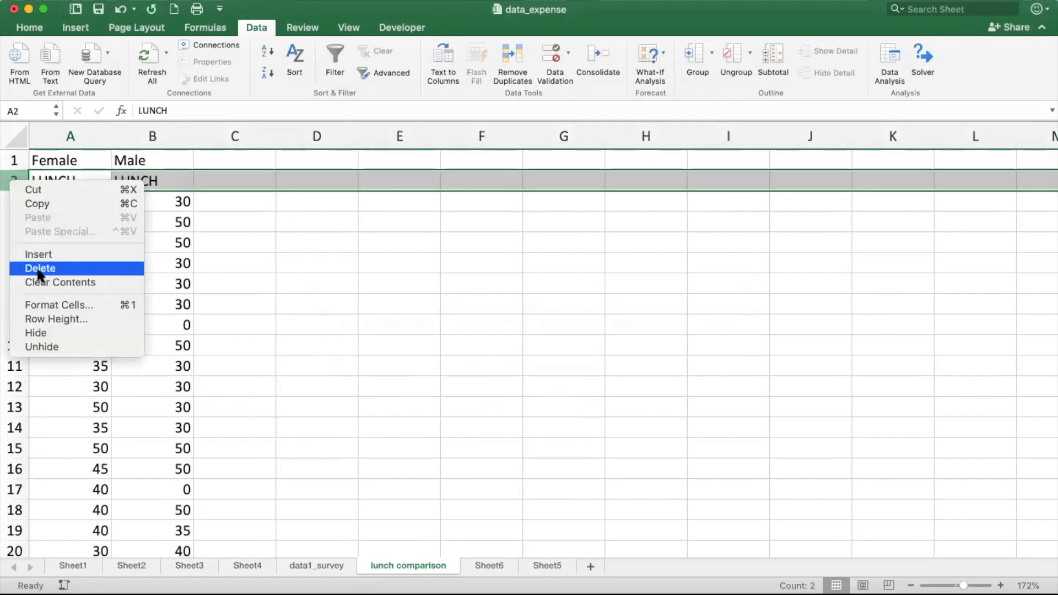
{"action": "left_click", "coordinate": [40, 269]}
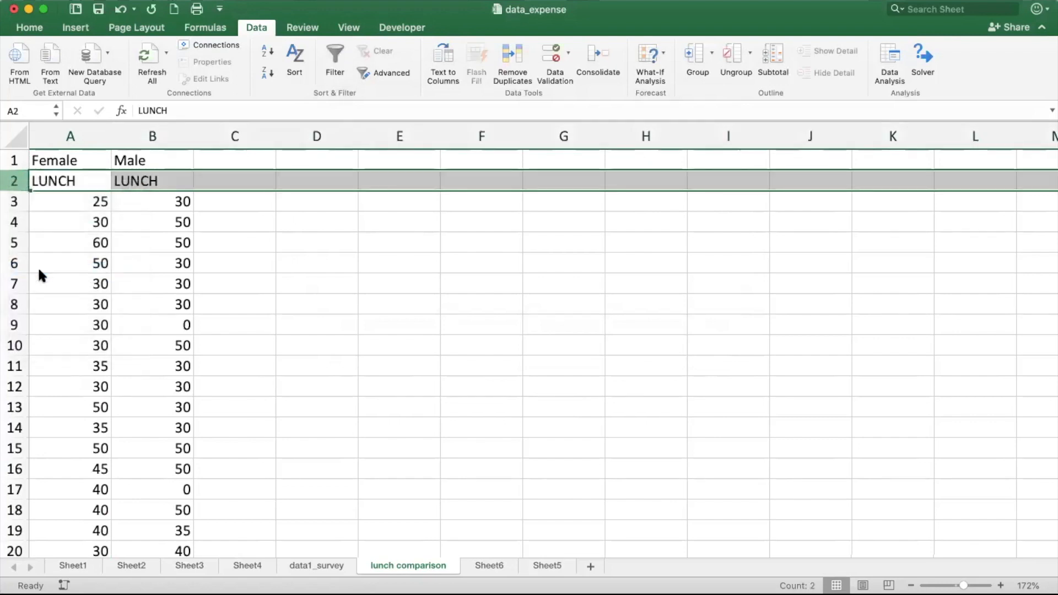
{"action": "left_click", "coordinate": [76, 161]}
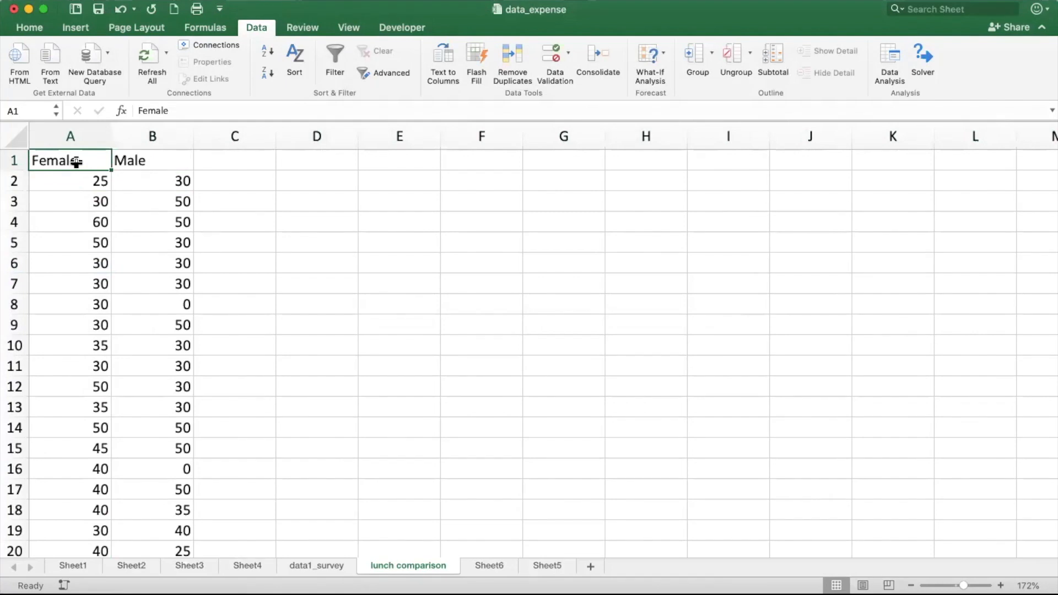
- Start a t-Test: Two-Sample Assuming Unequal Variances and set the Variable 1 range to the Female data, $A$1:$A$81
{"action": "left_click", "coordinate": [884, 59]}
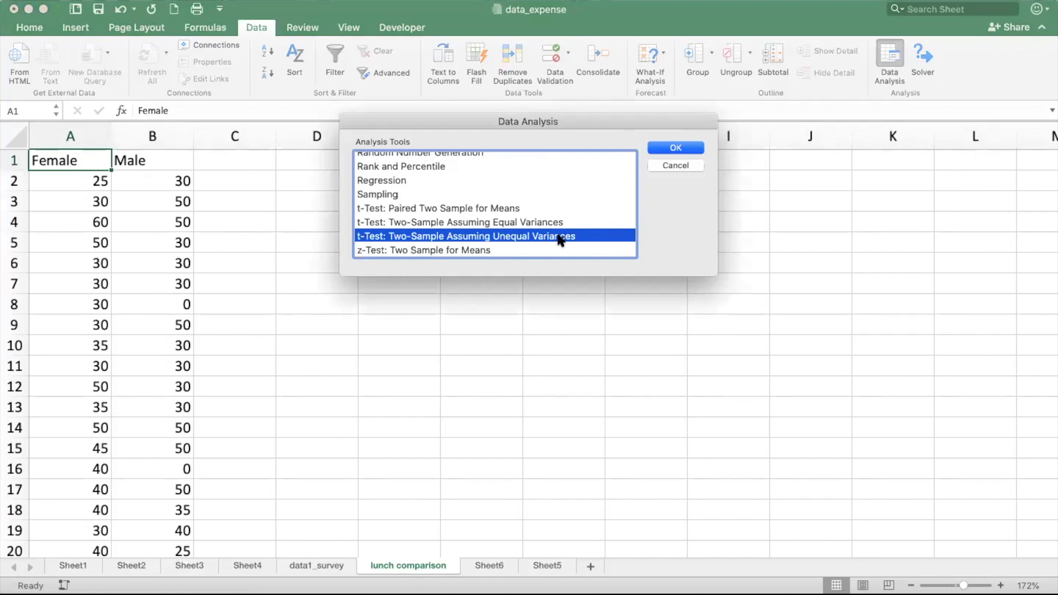
{"action": "left_click", "coordinate": [665, 150]}
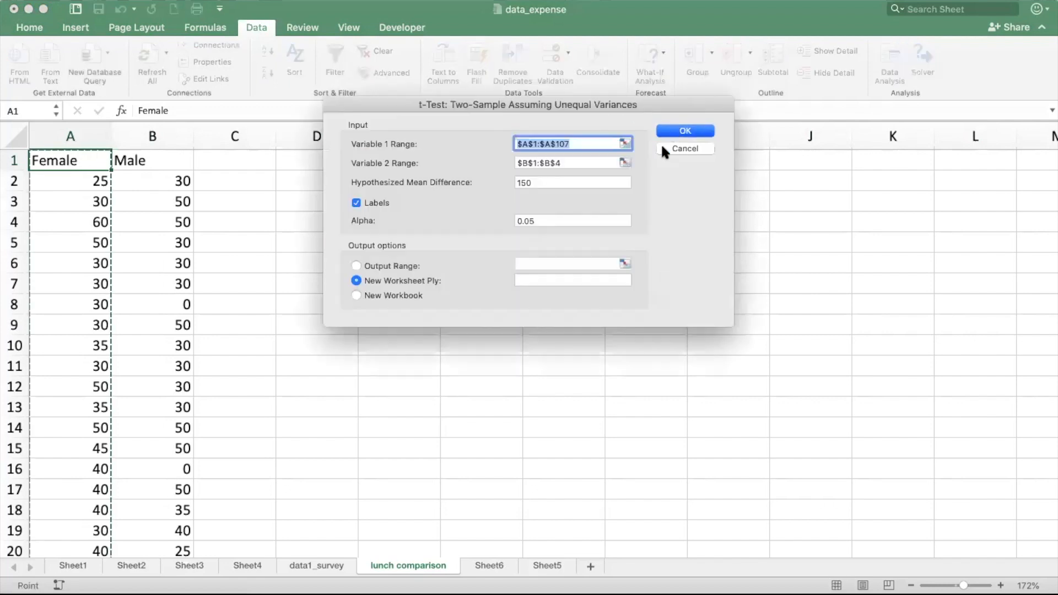
{"action": "left_click", "coordinate": [625, 143]}
{"action": "left_click", "coordinate": [66, 160]}
{"action": "left_click_drag", "start_coordinate": [66, 159], "coordinate": [65, 162]}
{"action": "scroll", "coordinate": [72, 273], "scroll_direction": "down", "scroll_amount": 5}
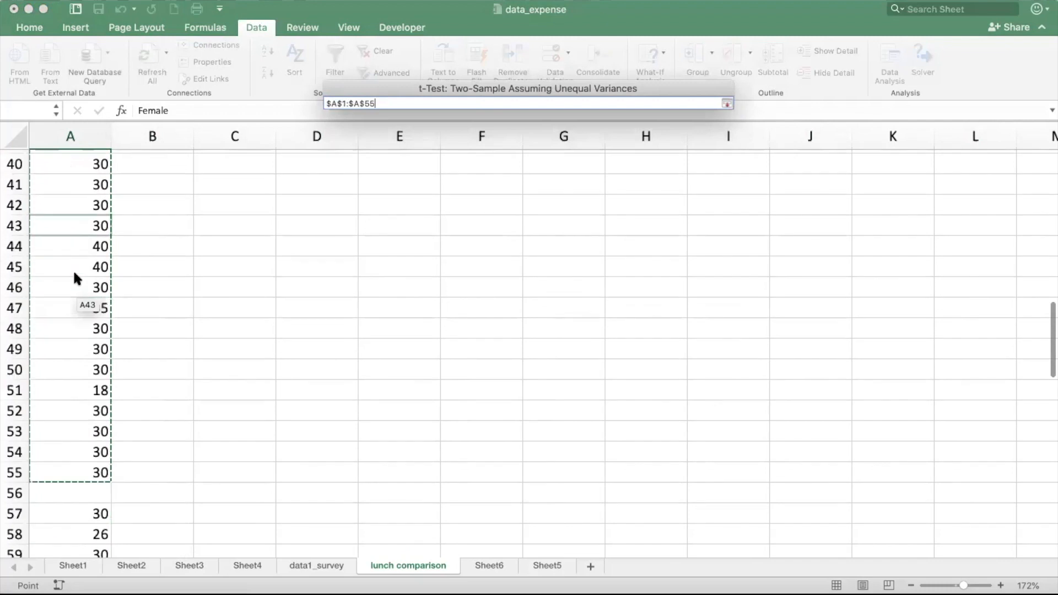
{"action": "scroll", "coordinate": [74, 274], "scroll_direction": "down", "scroll_amount": 10}
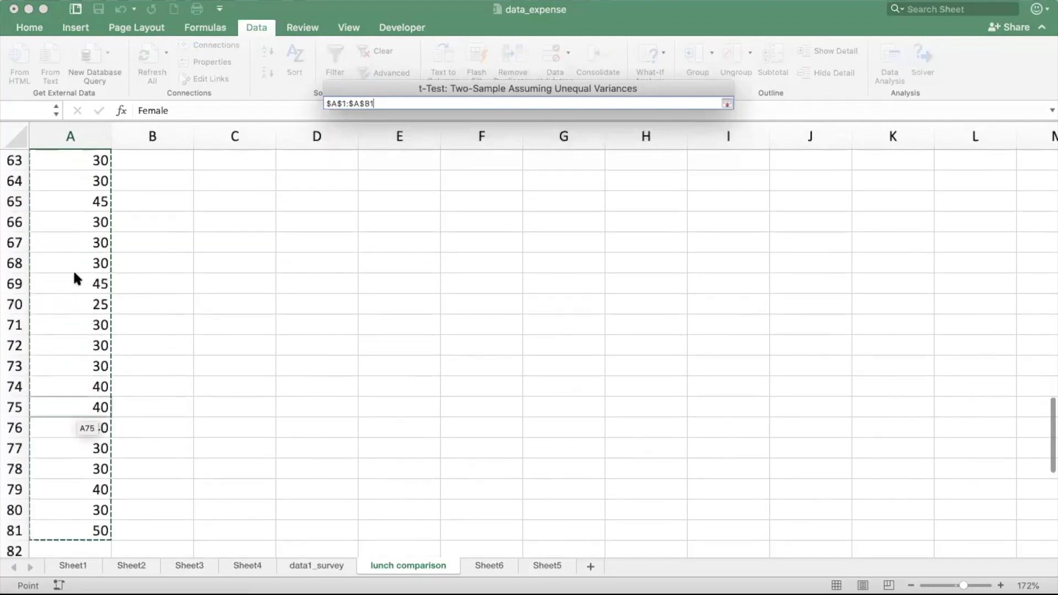
{"action": "scroll", "coordinate": [74, 278], "scroll_direction": "down", "scroll_amount": 1}
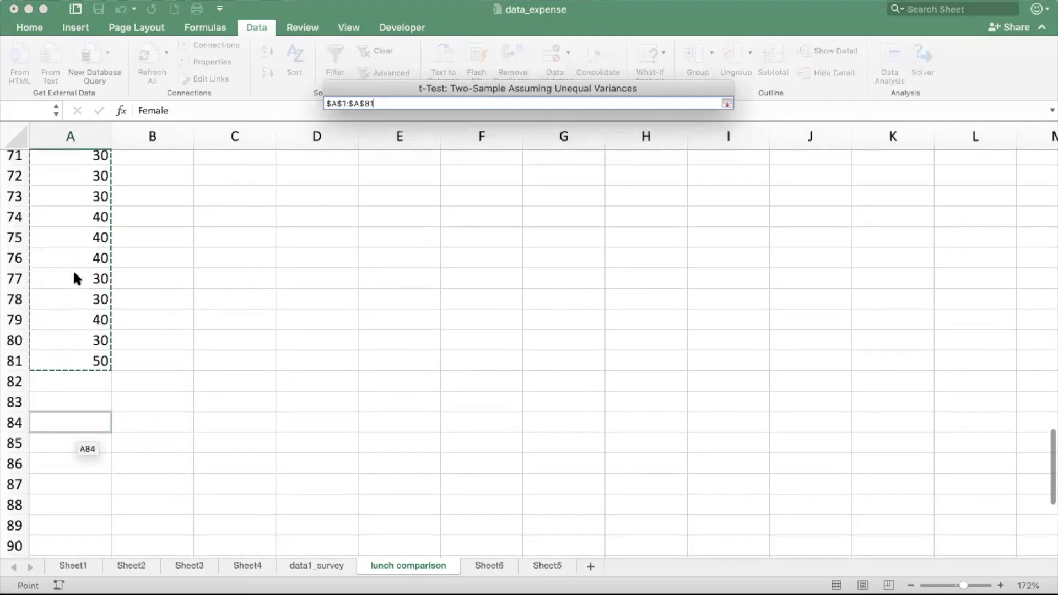
{"action": "scroll", "coordinate": [74, 278], "scroll_direction": "up", "scroll_amount": 20}
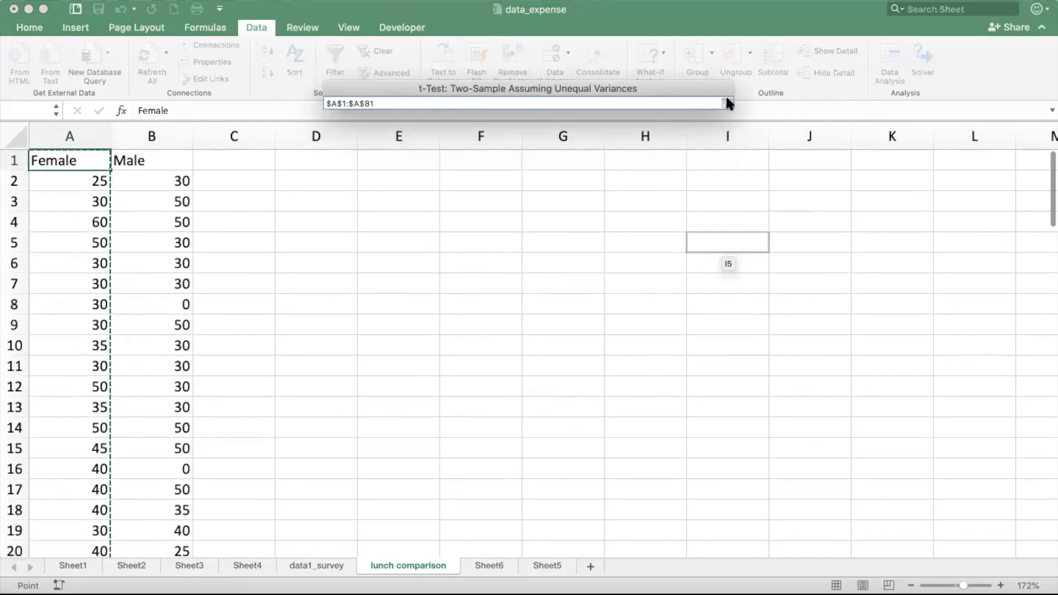
{"action": "left_click", "coordinate": [726, 103]}
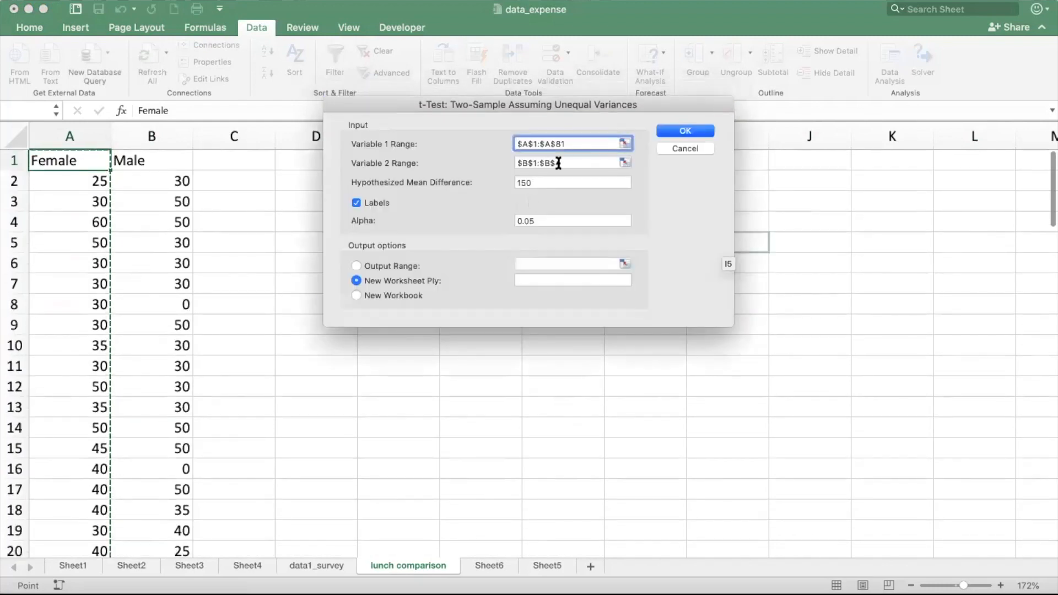
- Set the t-test's Variable 2 range to the Male data, $B$1:$B$36
{"action": "left_click", "coordinate": [624, 162]}
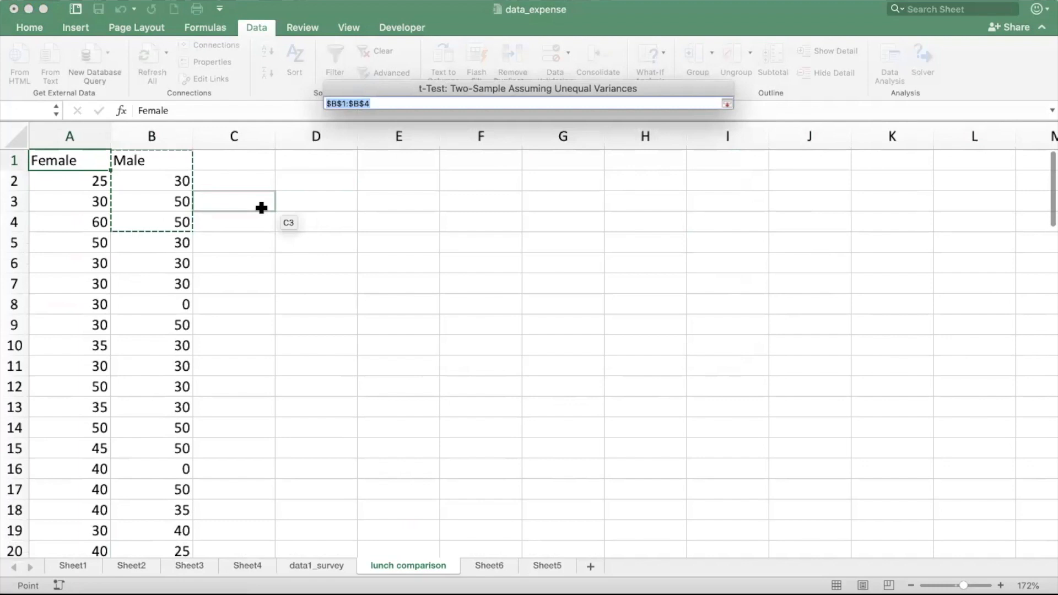
{"action": "left_click_drag", "start_coordinate": [128, 163], "coordinate": [151, 530]}
{"action": "key", "text": "shift+super+Down"}
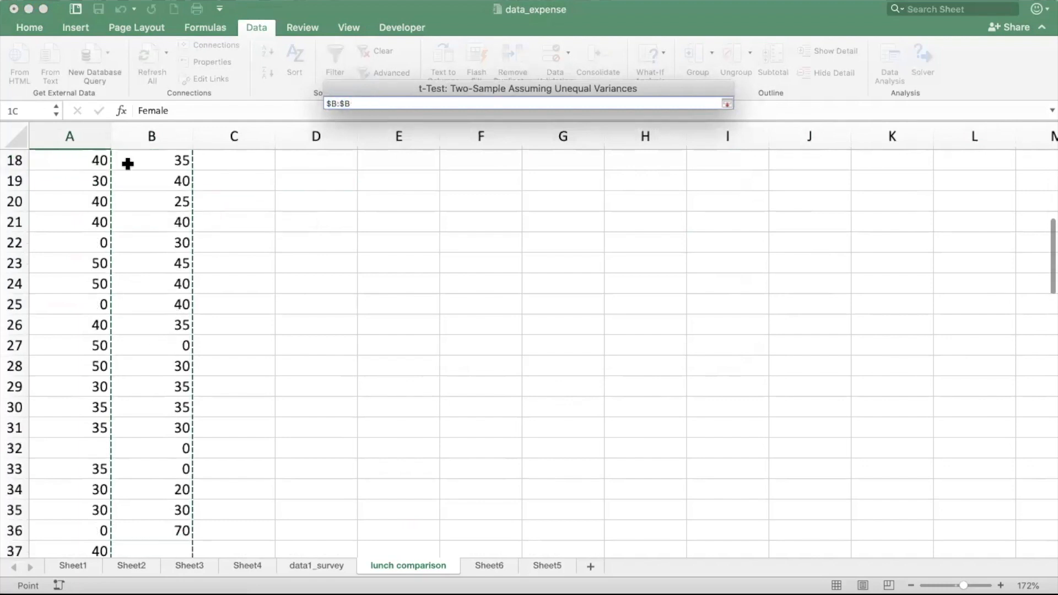
{"action": "scroll", "coordinate": [128, 163], "scroll_direction": "down", "scroll_amount": 5}
{"action": "scroll", "coordinate": [127, 163], "scroll_direction": "down", "scroll_amount": 1}
{"action": "key", "text": "shift+super+Up"}
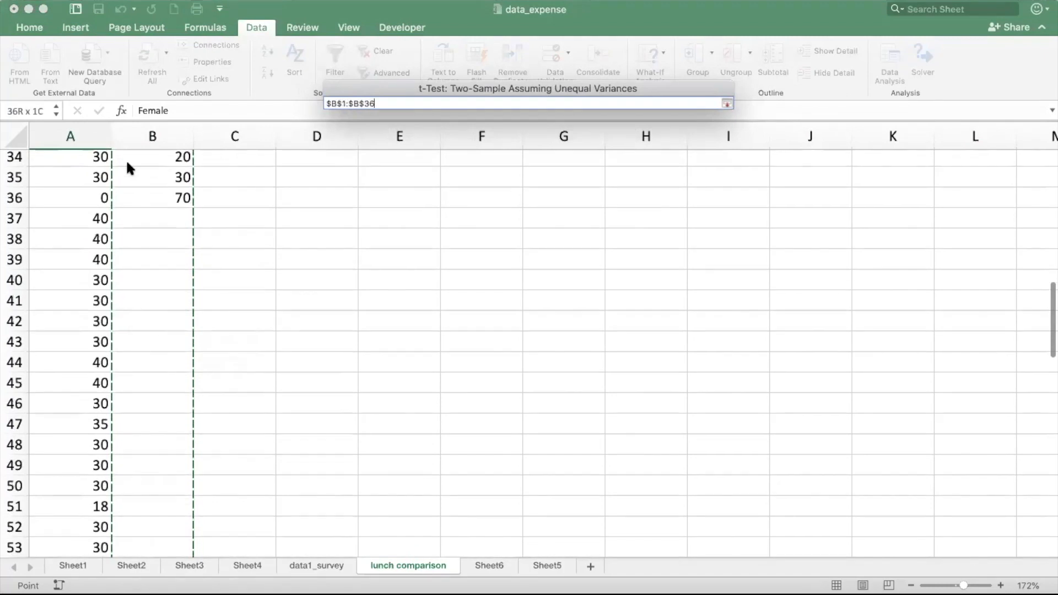
{"action": "scroll", "coordinate": [142, 306], "scroll_direction": "up", "scroll_amount": 11}
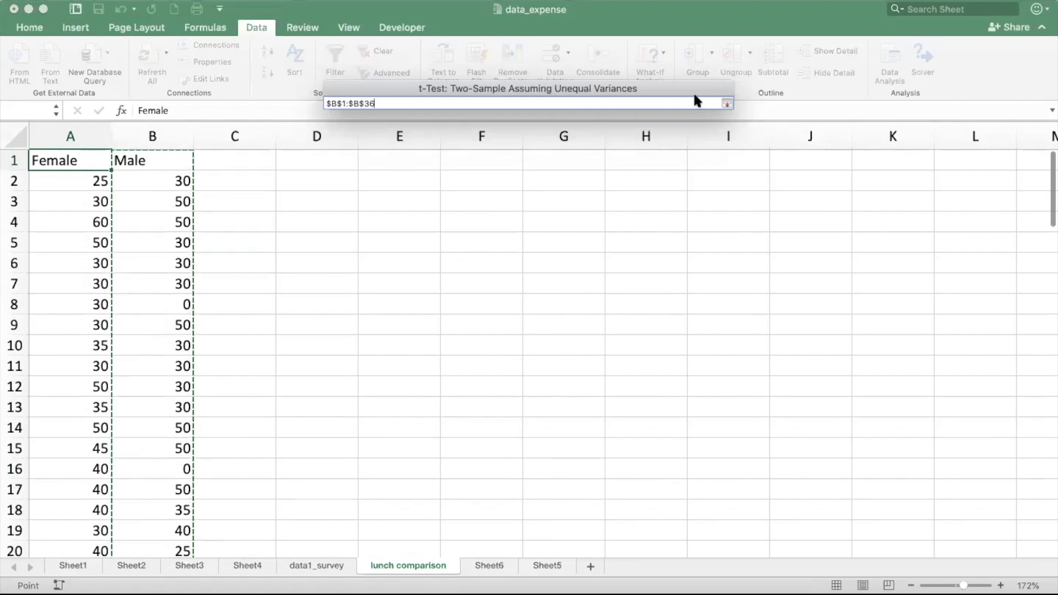
{"action": "left_click", "coordinate": [726, 104]}
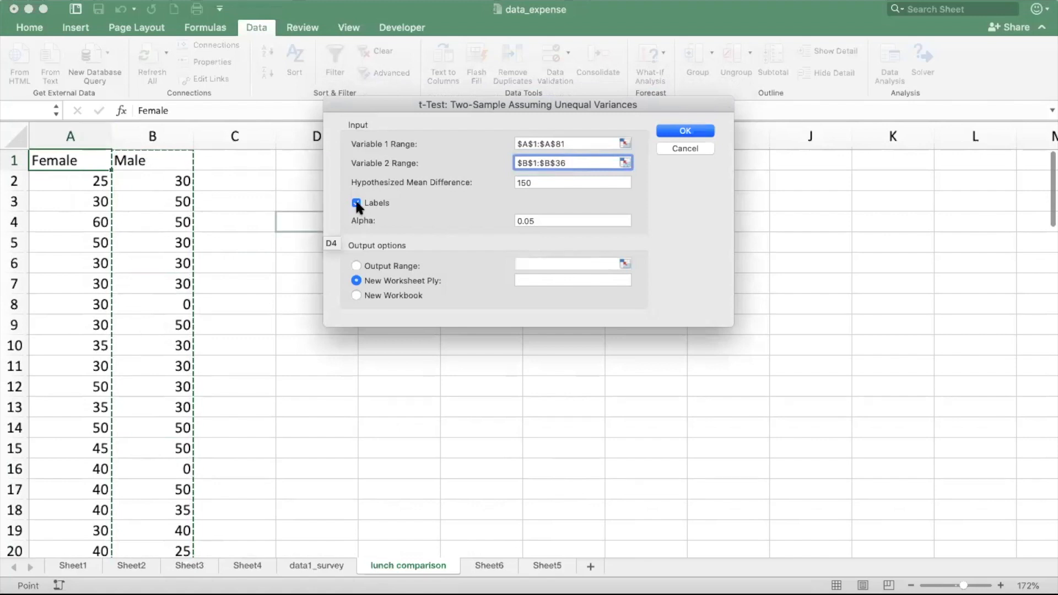
- Set the hypothesized mean difference to 0 and run the t-test with its output on a new worksheet
{"action": "left_click", "coordinate": [544, 182]}
{"action": "key", "text": "shift+Left"}
{"action": "key", "text": "shift+Left"}
{"action": "key", "text": "shift+Left"}
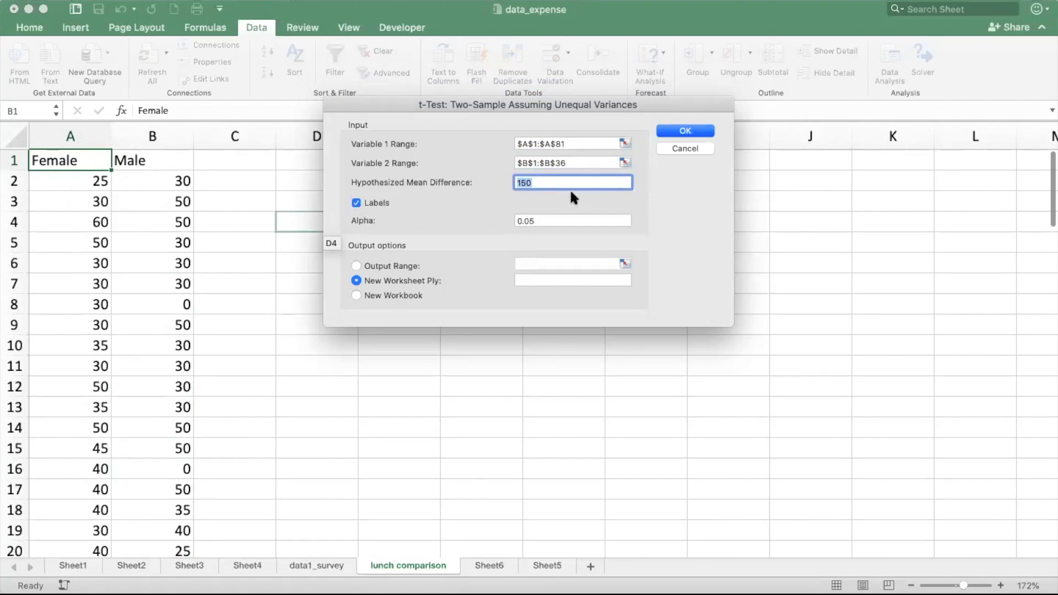
{"action": "type", "text": "0"}
{"action": "left_click", "coordinate": [687, 130]}
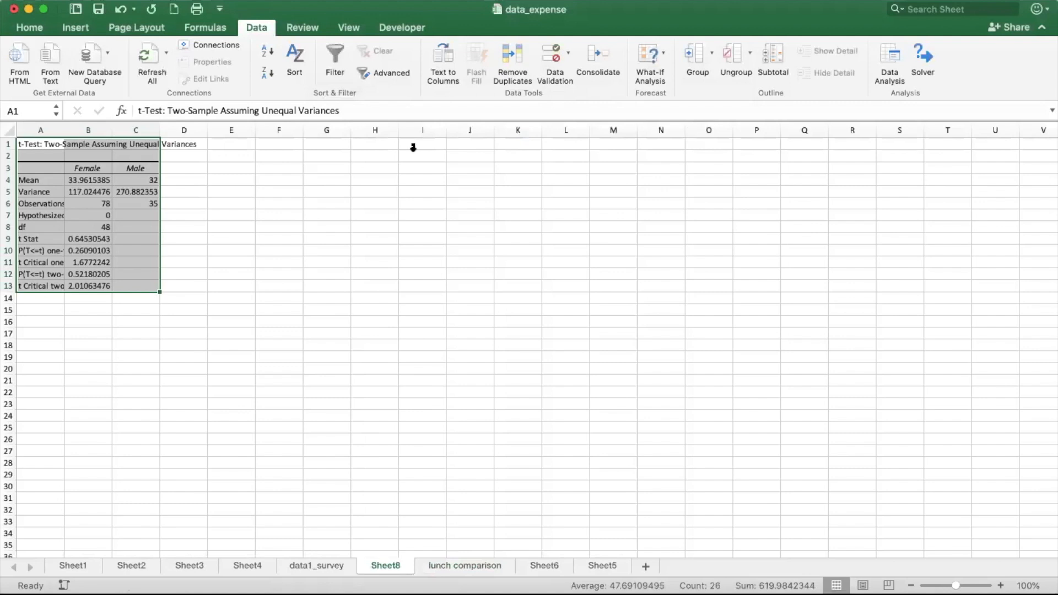
- Widen column B of the t-test results table slightly
{"action": "scroll", "coordinate": [235, 357], "scroll_direction": "up", "scroll_amount": 5}
{"action": "scroll", "coordinate": [236, 358], "scroll_direction": "left", "scroll_amount": 5}
{"action": "scroll", "coordinate": [235, 357], "scroll_direction": "up", "scroll_amount": 3}
{"action": "scroll", "coordinate": [236, 358], "scroll_direction": "up", "scroll_amount": 5}
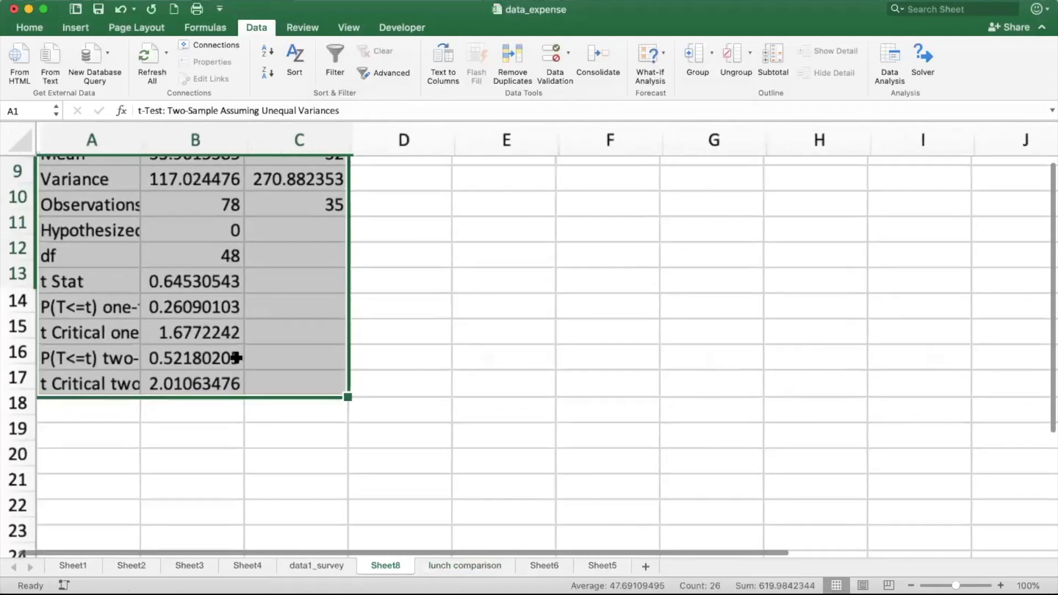
{"action": "left_click_drag", "start_coordinate": [239, 146], "coordinate": [253, 145]}
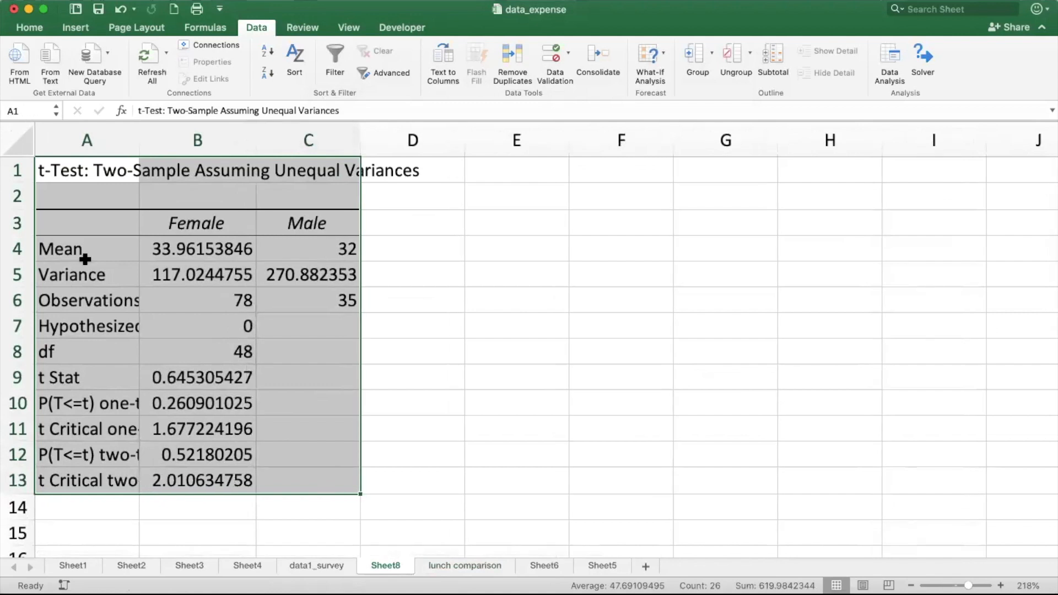
- Examine the mean, variance and observations of the Female and Male groups in the t-test results
{"action": "left_click", "coordinate": [182, 250]}
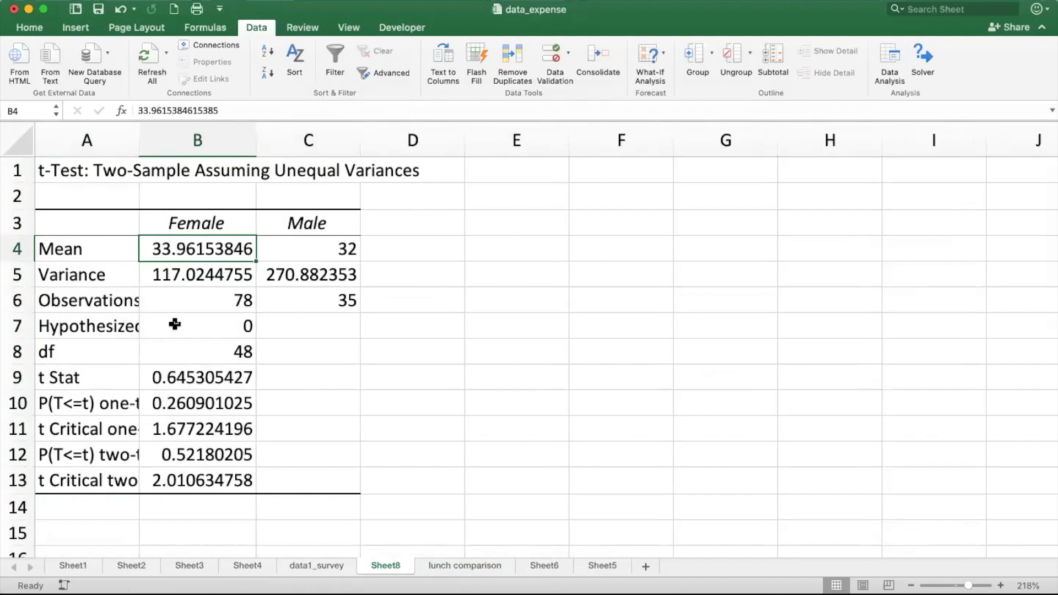
{"action": "key", "text": "Down"}
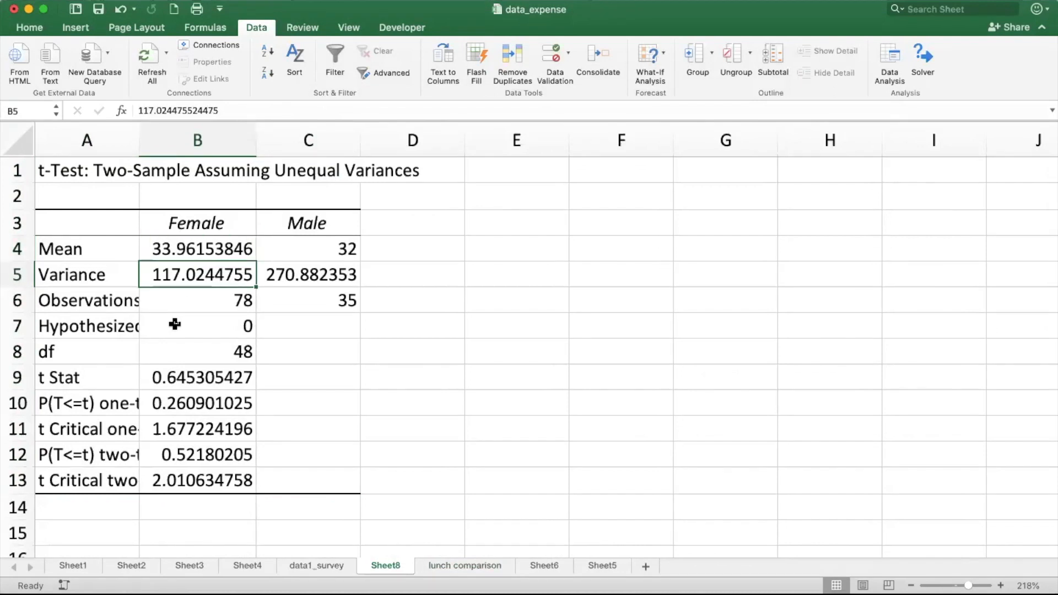
{"action": "key", "text": "Right"}
{"action": "key", "text": "Up"}
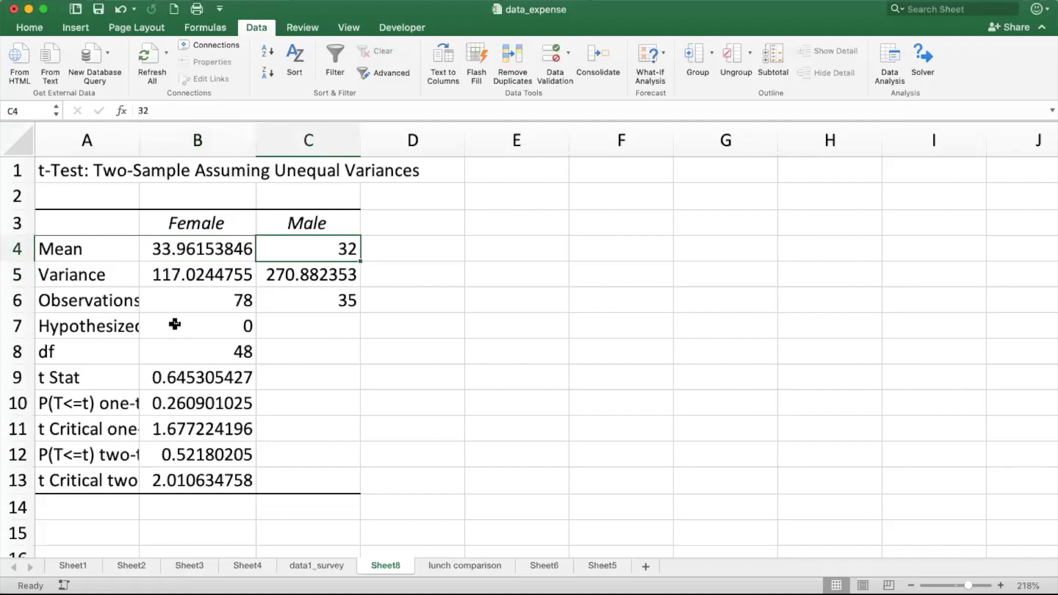
{"action": "key", "text": "Left"}
{"action": "key", "text": "Right"}
{"action": "key", "text": "Down"}
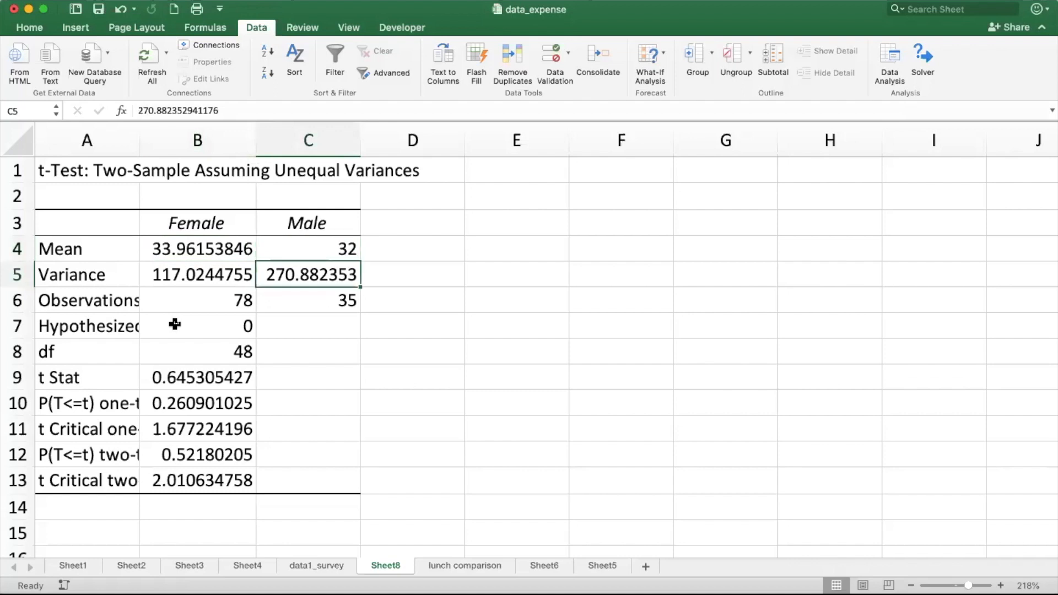
{"action": "key", "text": "Down"}
{"action": "key", "text": "Left"}
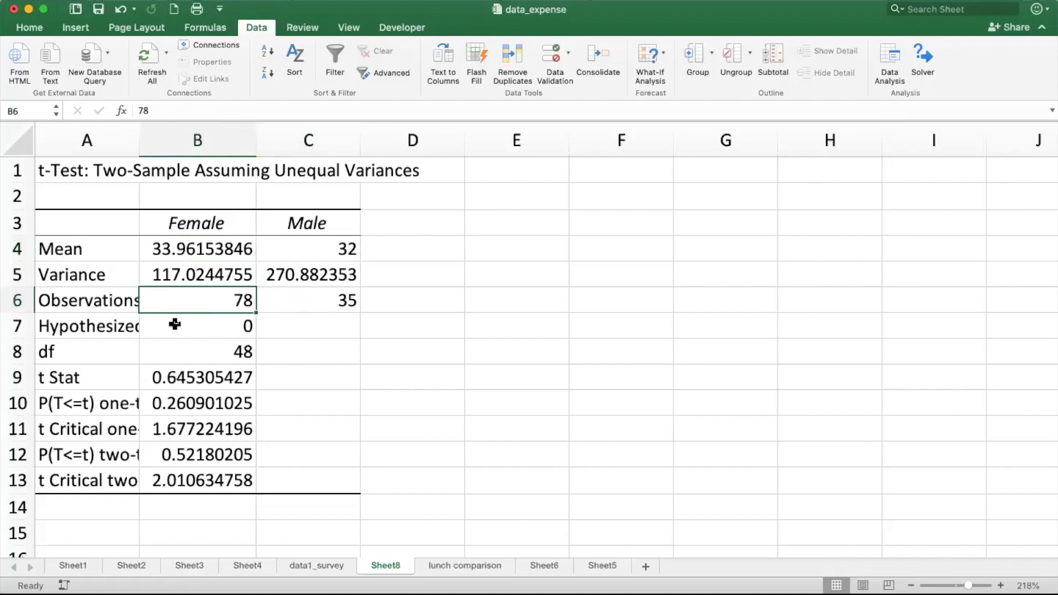
{"action": "key", "text": "Right"}
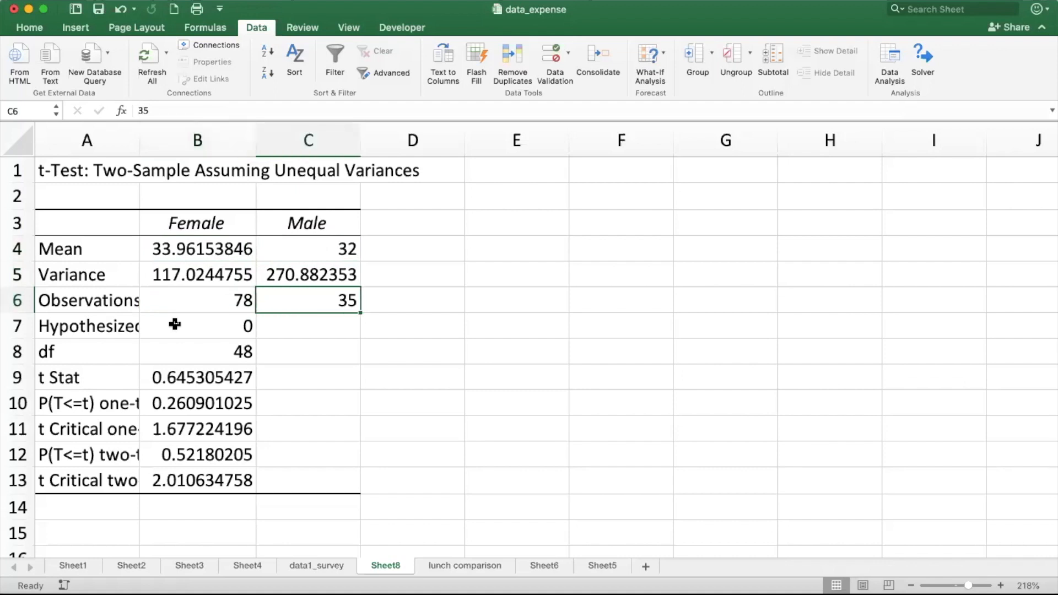
- Widen column A of the t-test results so the row labels are fully readable, and check the hypothesized difference and df
{"action": "left_click_drag", "start_coordinate": [138, 146], "coordinate": [138, 146]}
{"action": "double_click", "coordinate": [137, 146]}
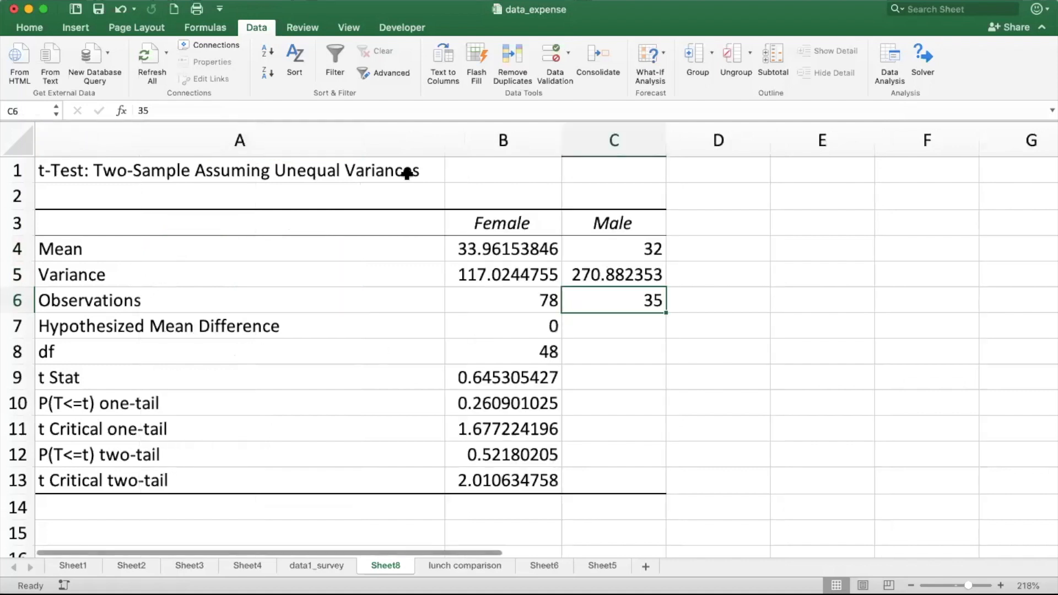
{"action": "left_click_drag", "start_coordinate": [443, 143], "coordinate": [302, 150]}
{"action": "left_click", "coordinate": [354, 330]}
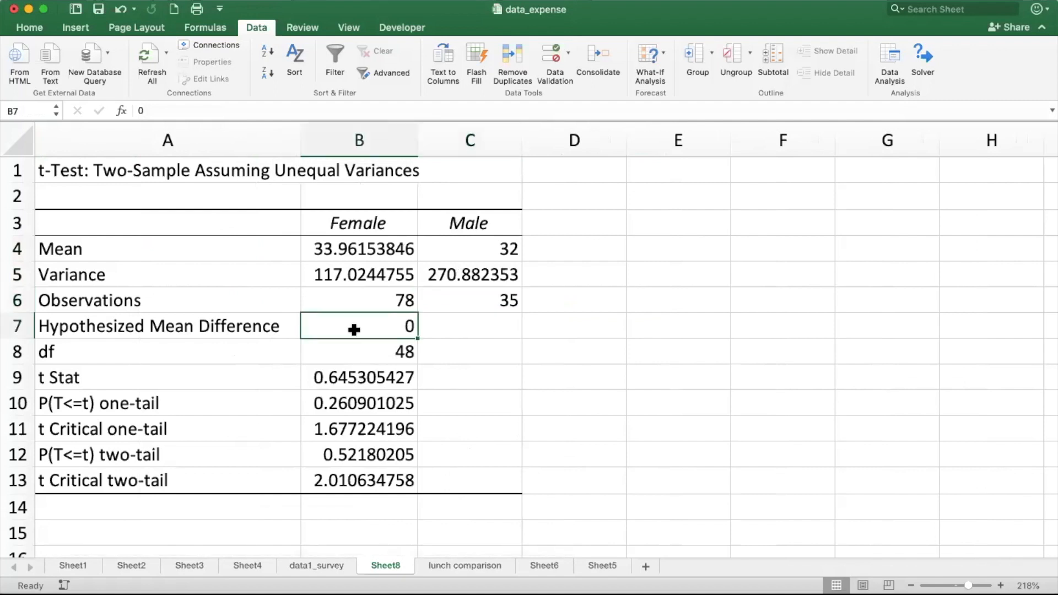
{"action": "left_click", "coordinate": [362, 356]}
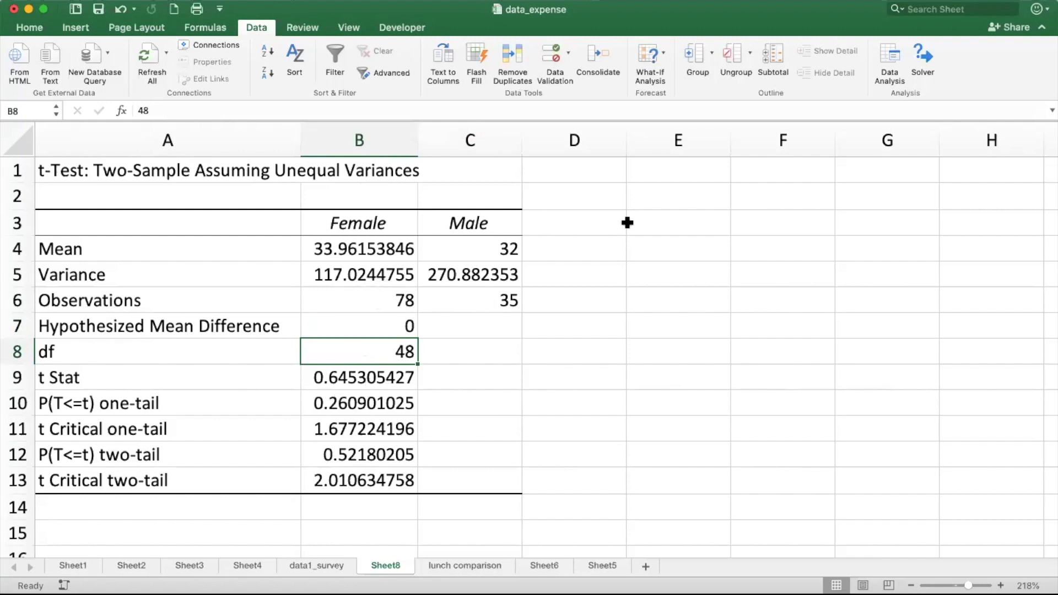
- Enter the null hypothesis "Ho: Mean_female = Mean_male" in cell E3 beside the t-test results
{"action": "left_click", "coordinate": [653, 226]}
{"action": "type", "text": "Ho"}
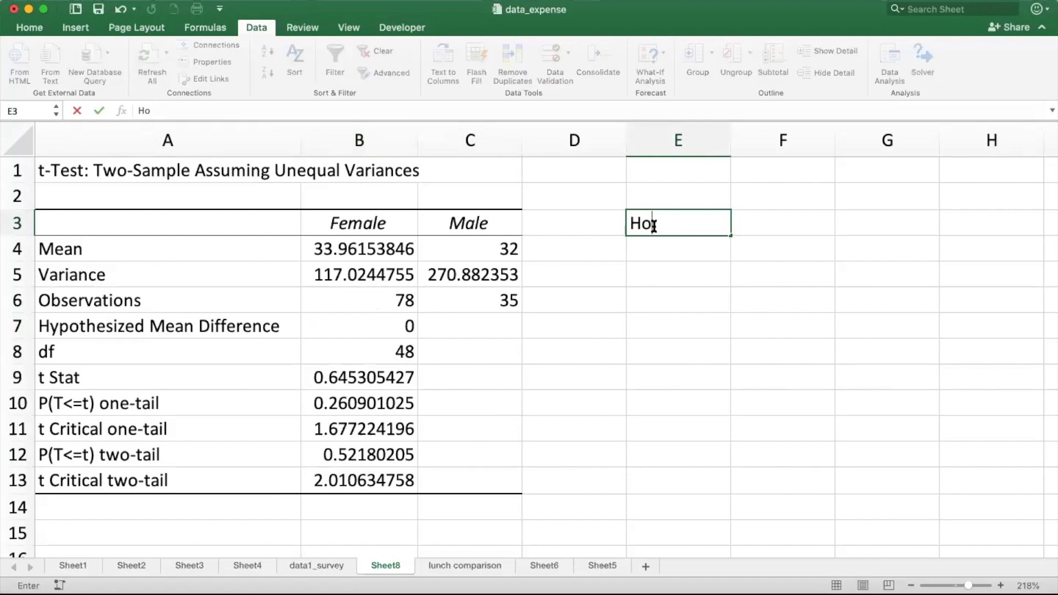
{"action": "type", "text": ":"}
{"action": "type", "text": "Mean"}
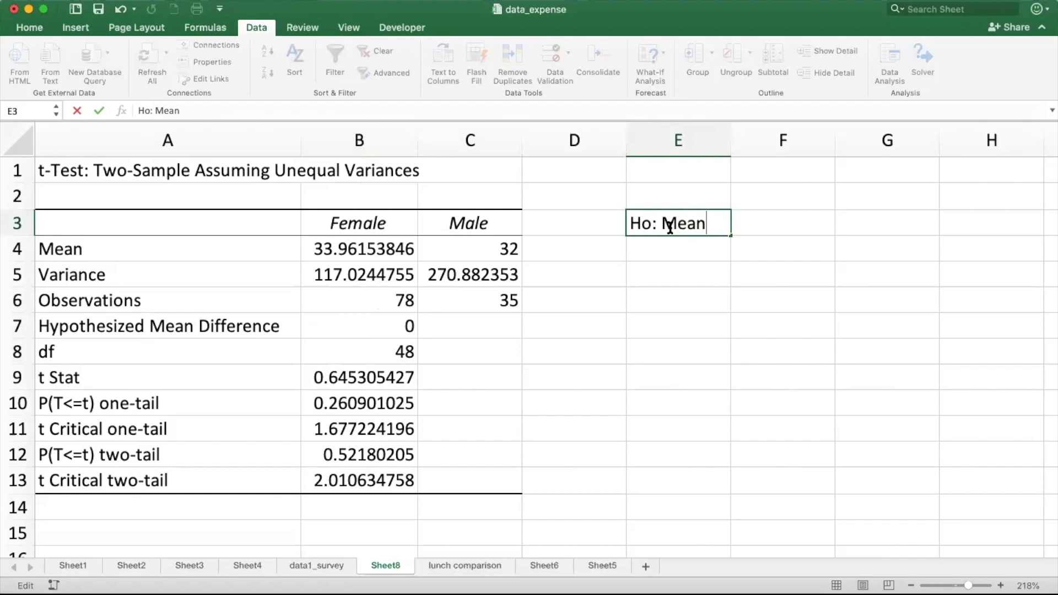
{"action": "type", "text": "_male ="}
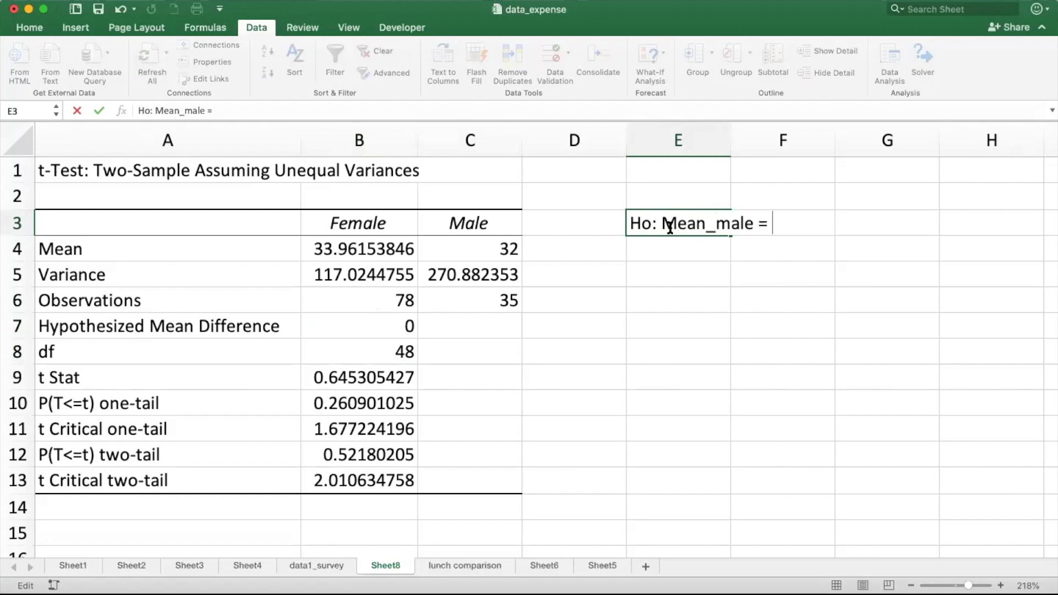
{"action": "left_click", "coordinate": [715, 227]}
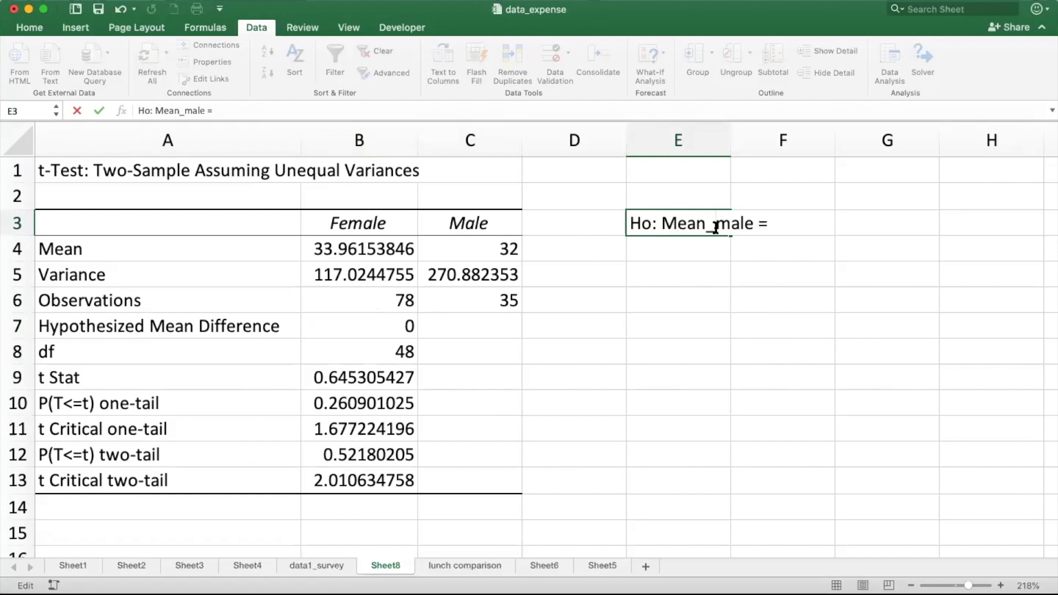
{"action": "type", "text": "fe"}
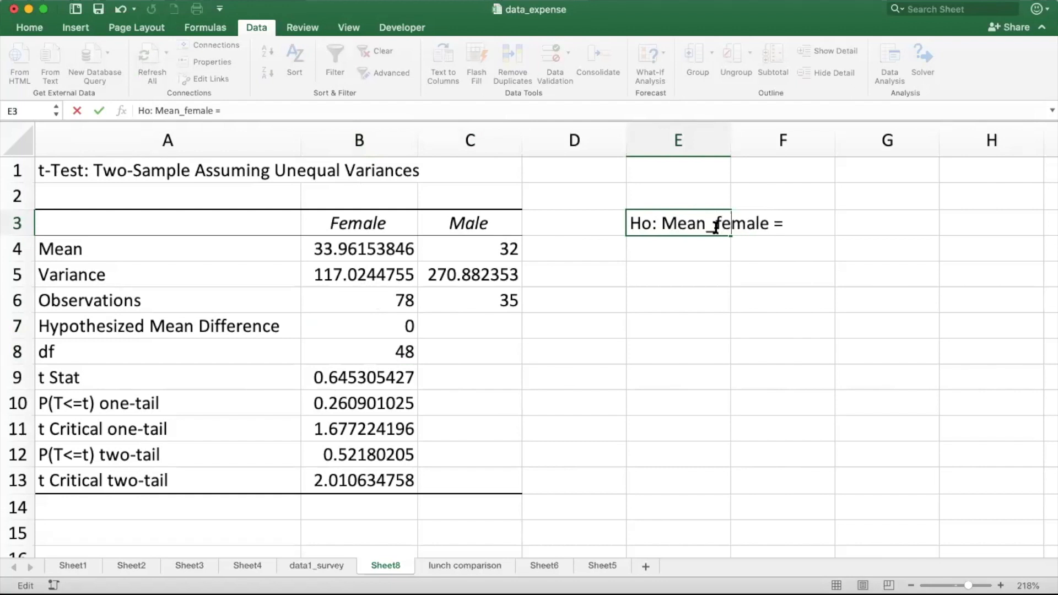
{"action": "left_click", "coordinate": [779, 227]}
{"action": "type", "text": "Mean_"}
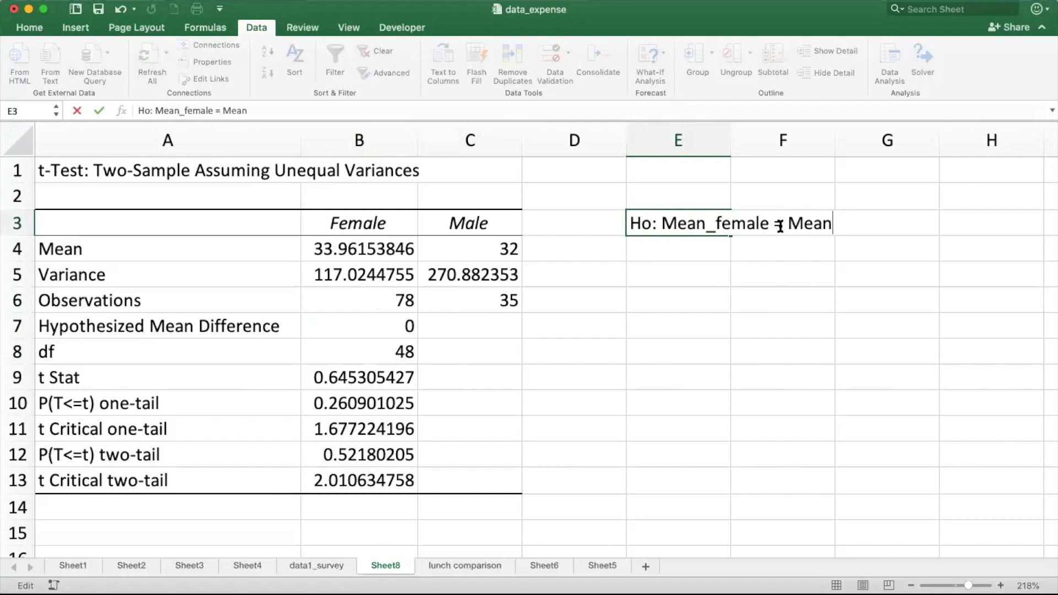
{"action": "type", "text": "male"}
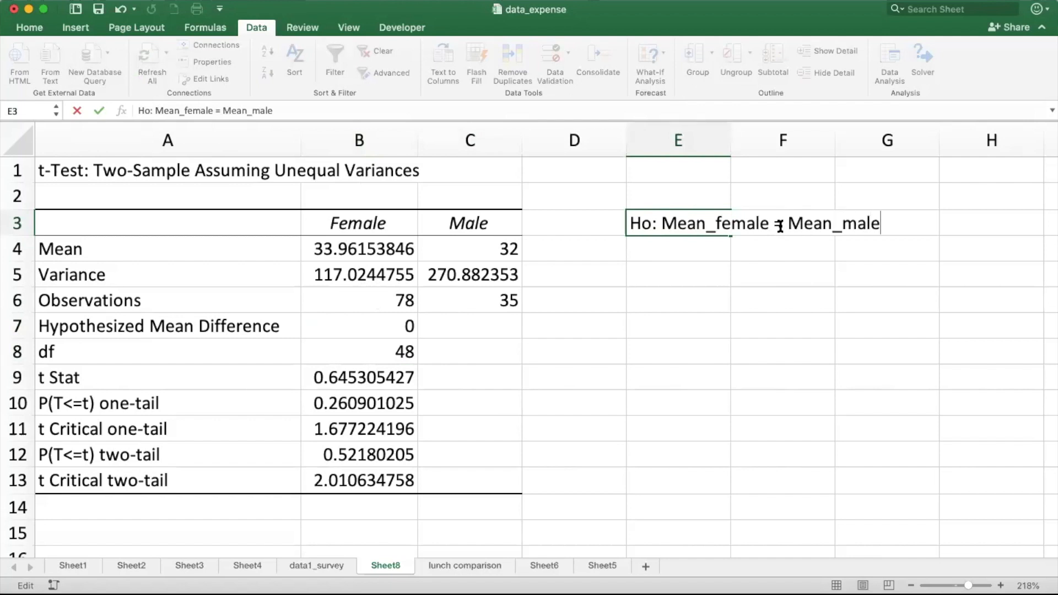
{"action": "key", "text": "Return"}
- Copy the null hypothesis into E4 and edit it into the alternative "Ha: Mean_female is not = Mean_male"
{"action": "key", "text": "Up"}
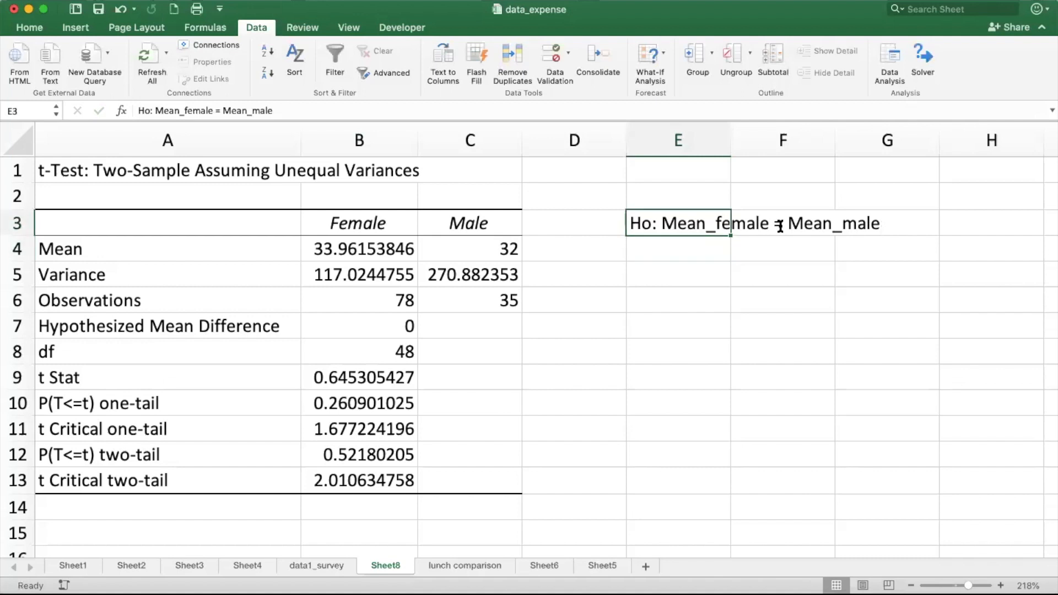
{"action": "key", "text": "super+c"}
{"action": "key", "text": "Down"}
{"action": "key", "text": "super+v"}
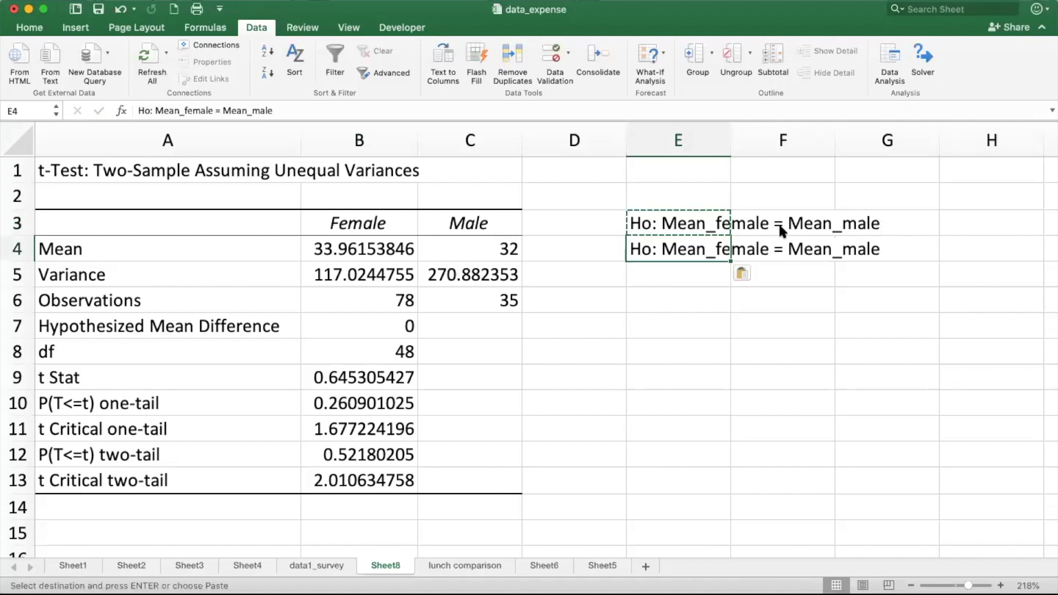
{"action": "left_click", "coordinate": [142, 110]}
{"action": "key", "text": "Delete"}
{"action": "type", "text": "a"}
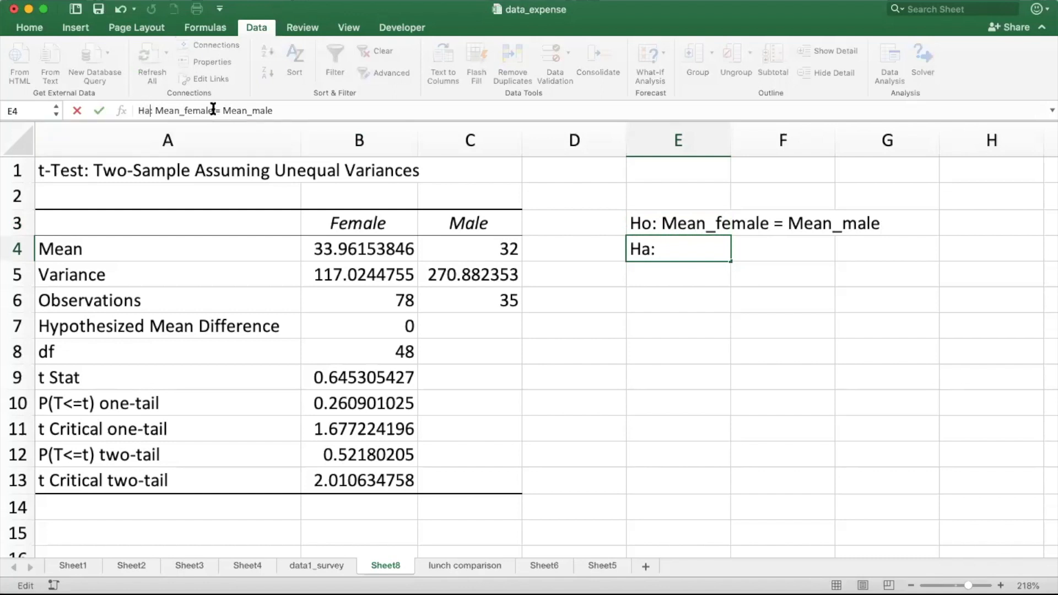
{"action": "left_click", "coordinate": [213, 110]}
{"action": "type", "text": "not "}
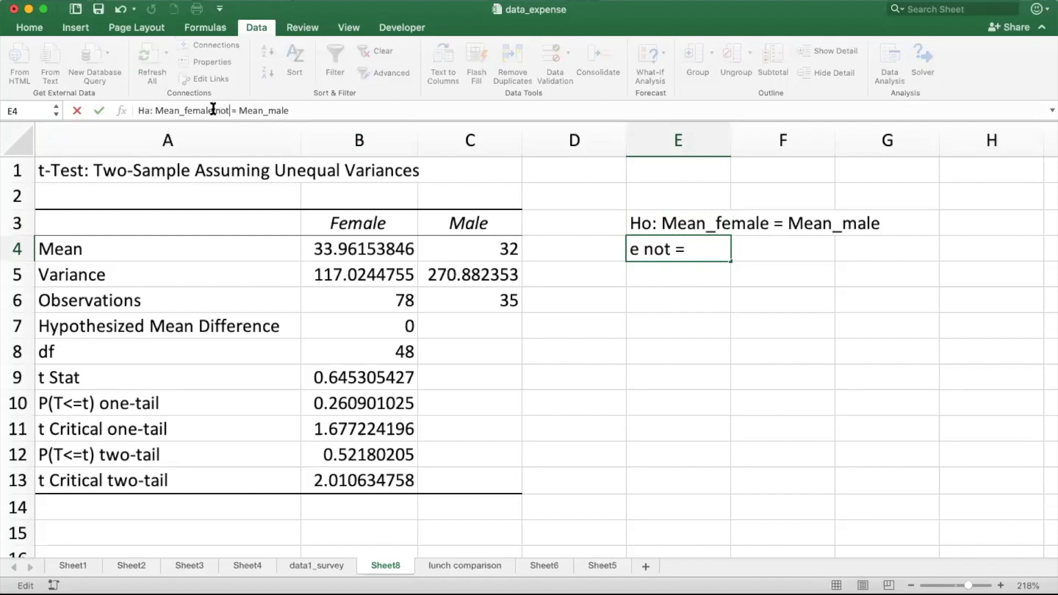
{"action": "type", "text": "is"}
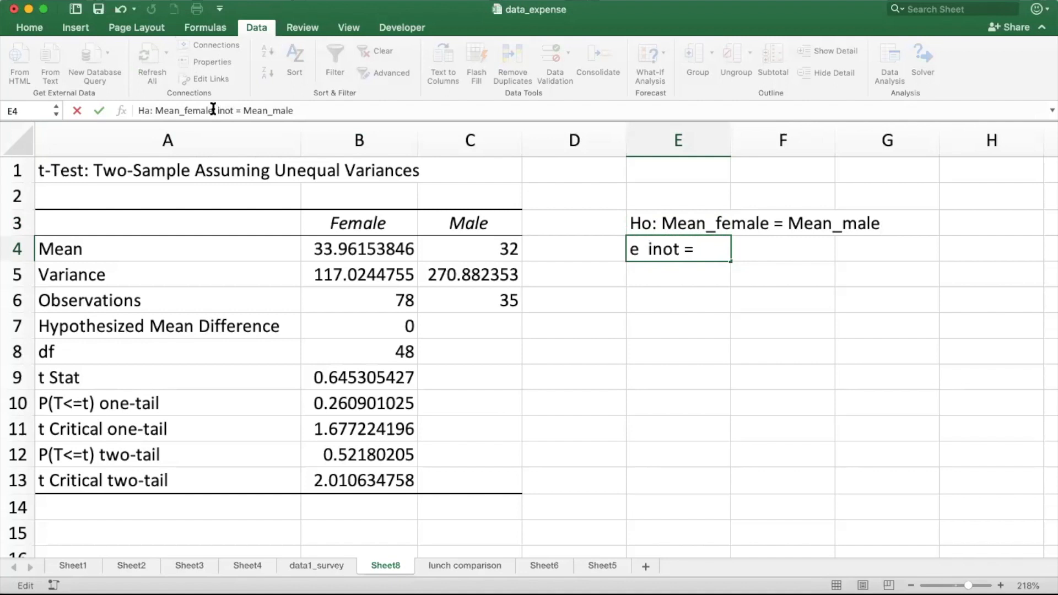
{"action": "key", "text": "Return"}
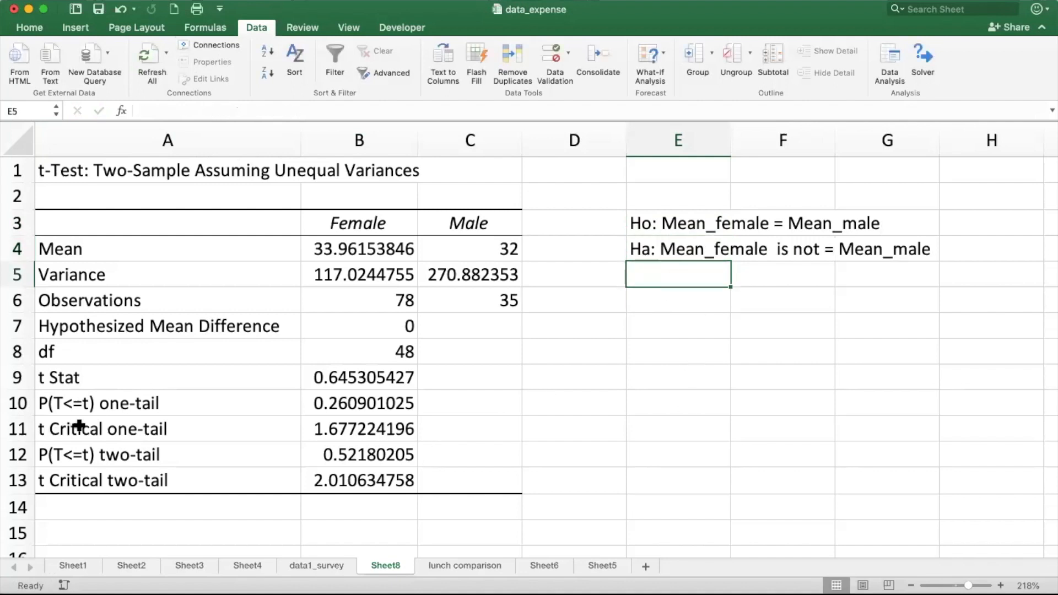
- Check the two-tail results and enter the decision rule "Reject Ho if P-value (two-tailed) < 0.05" in cell E6
{"action": "left_click", "coordinate": [57, 457]}
{"action": "left_click_drag", "start_coordinate": [57, 457], "coordinate": [335, 477]}
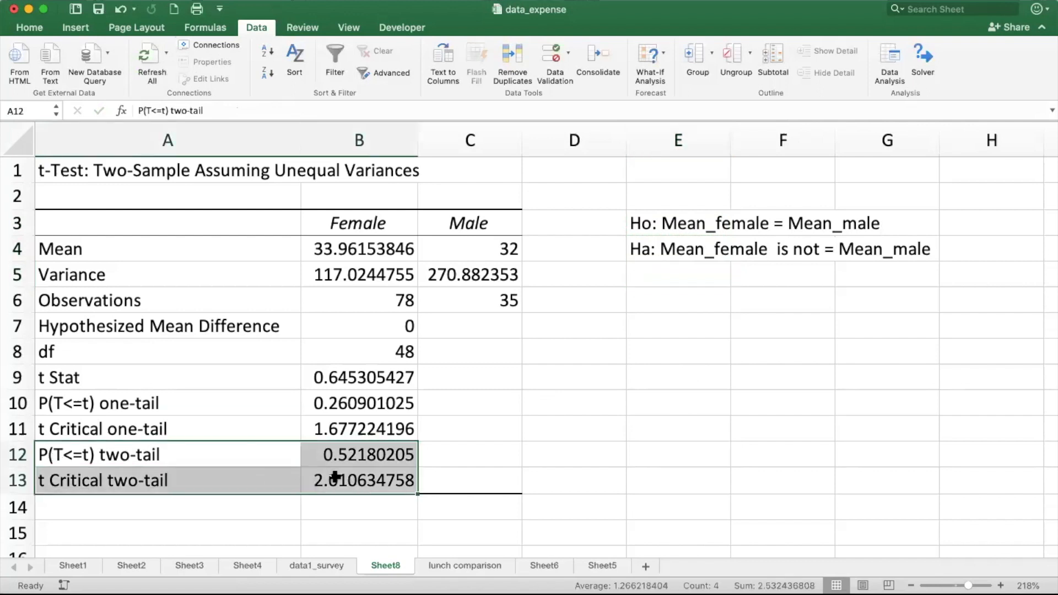
{"action": "left_click", "coordinate": [653, 300]}
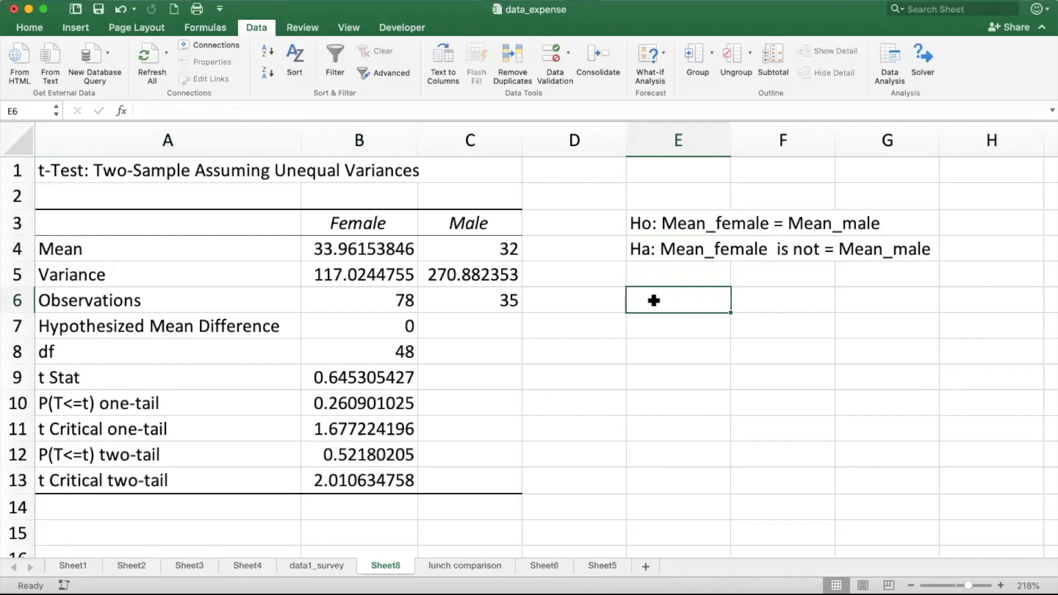
{"action": "type", "text": "Reject Ho "}
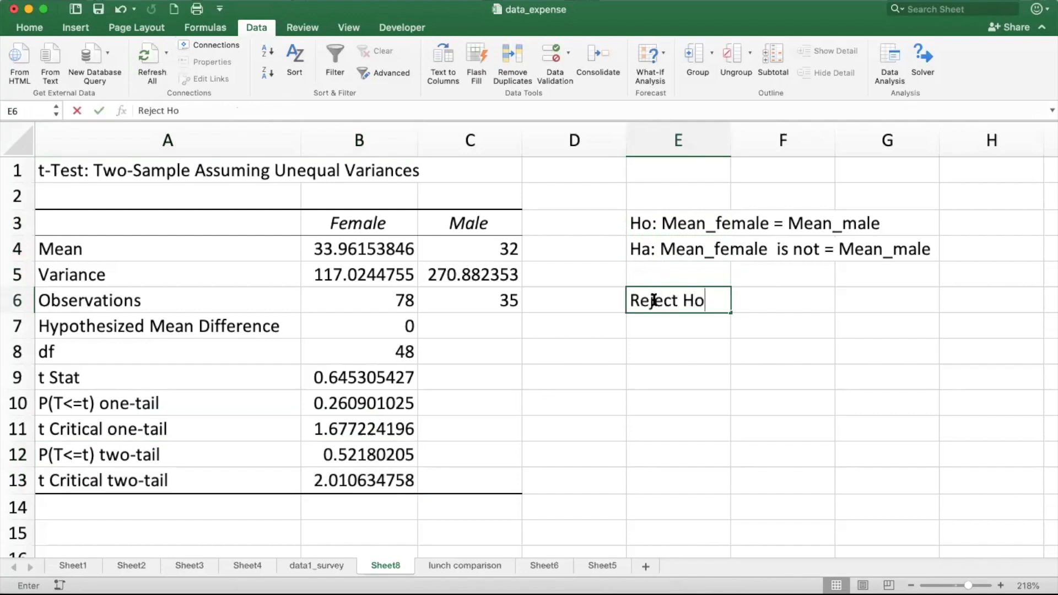
{"action": "type", "text": "if "}
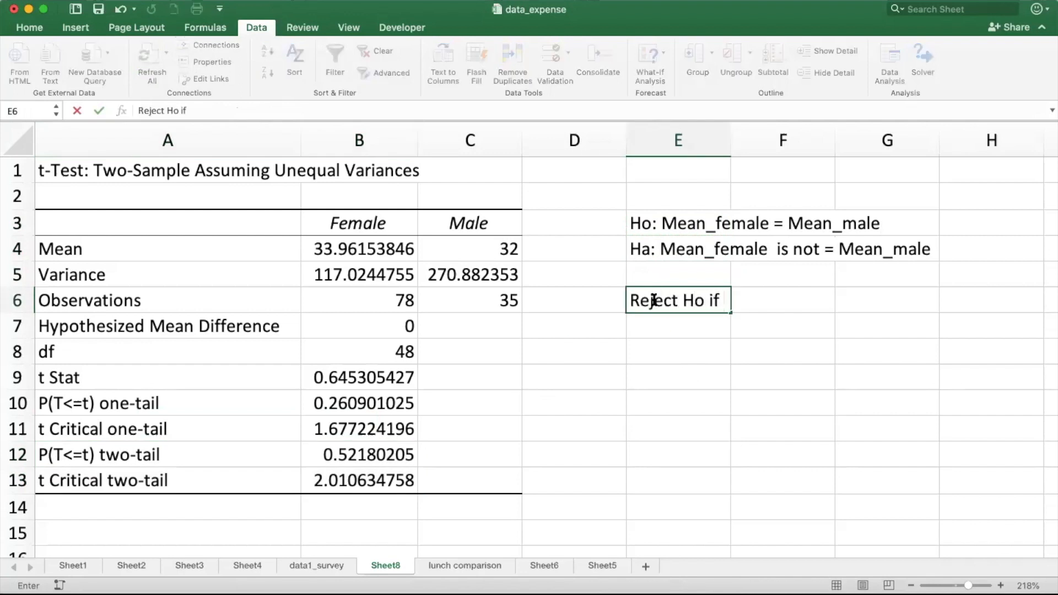
{"action": "type", "text": "P-l"}
{"action": "key", "text": "BackSpace"}
{"action": "type", "text": "value "}
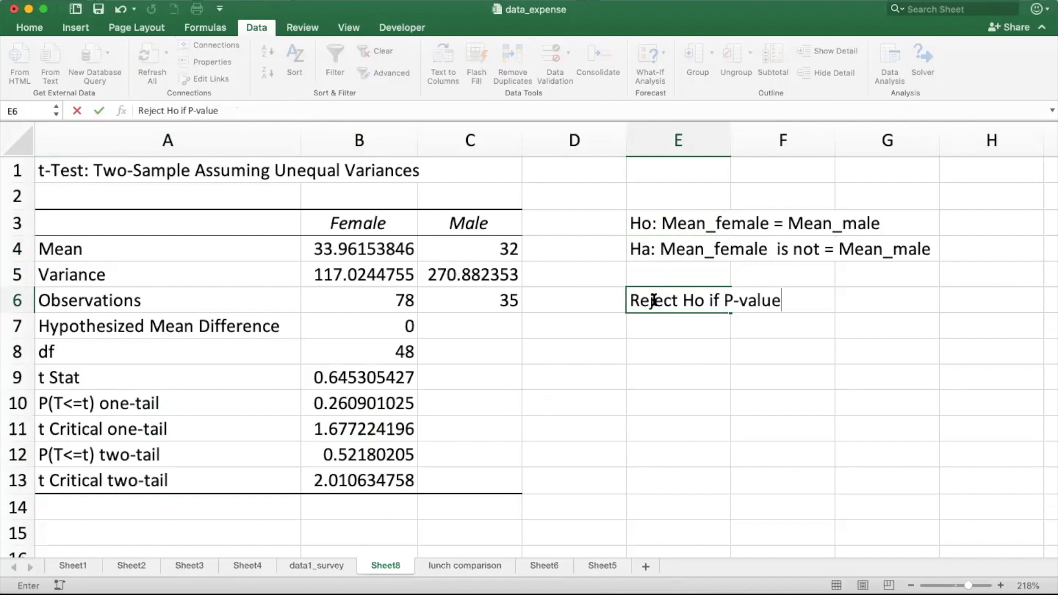
{"action": "type", "text": "(two-tailed) "}
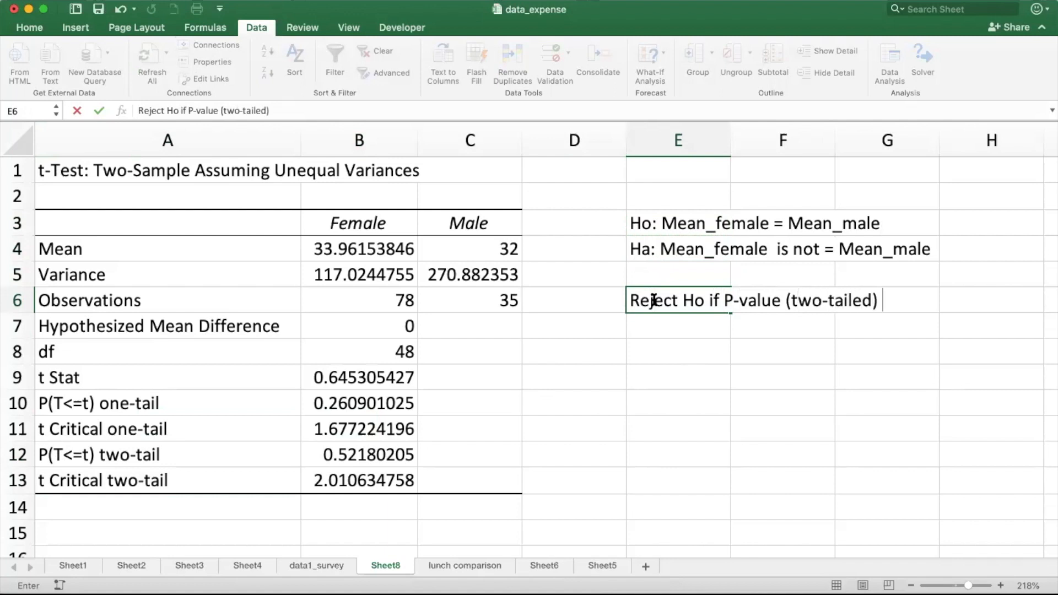
{"action": "type", "text": "< 0.05"}
{"action": "key", "text": "Return"}
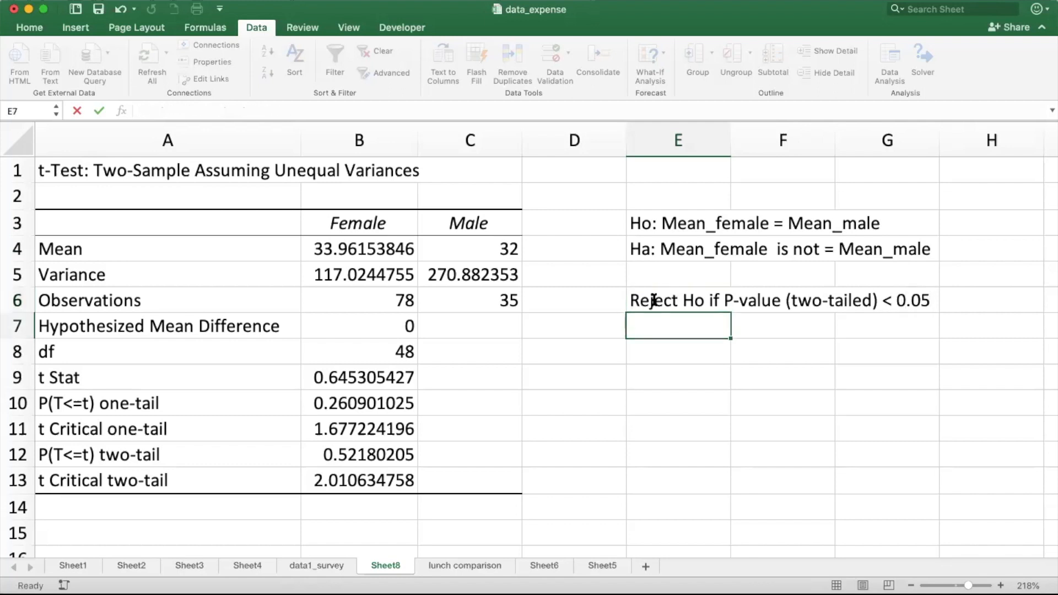
- Record the two-tail p-value from the results as "P-value = 0.52" in cell E8
{"action": "left_click", "coordinate": [350, 460]}
{"action": "left_click", "coordinate": [684, 354]}
{"action": "type", "text": "P"}
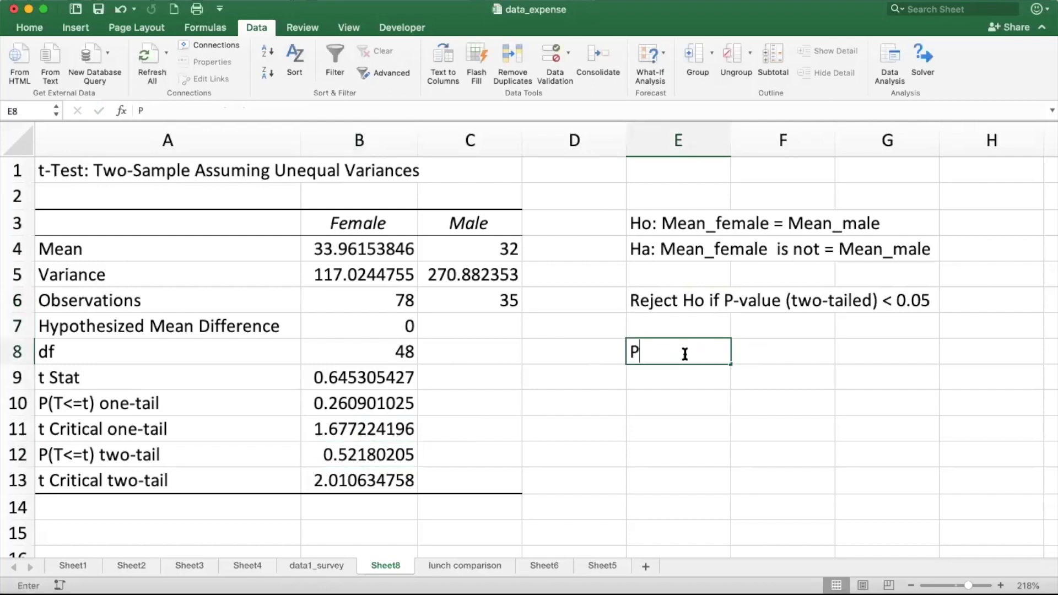
{"action": "type", "text": "-value"}
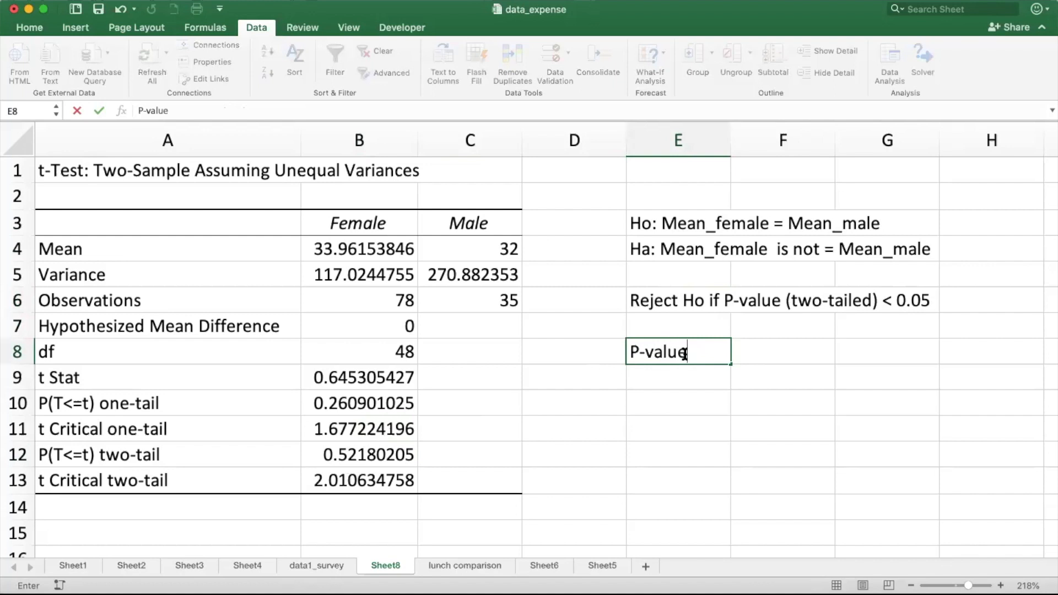
{"action": "type", "text": " = 0.52"}
{"action": "key", "text": "Return"}
{"action": "key", "text": "Return"}
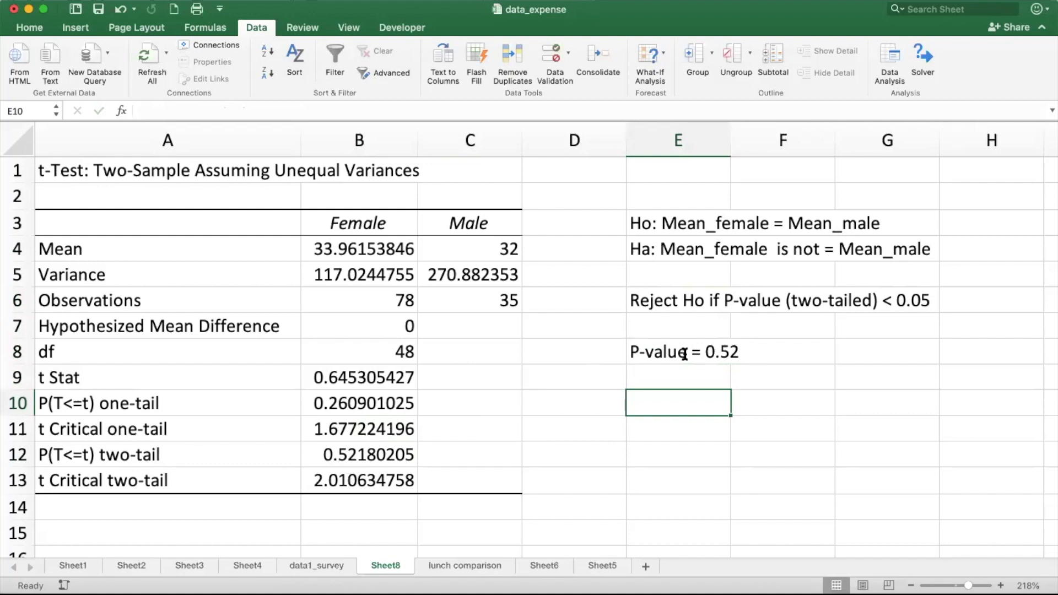
- Enter the conclusion "Decision: Failed to reject Ho" in cell E10
{"action": "type", "text": "Dec"}
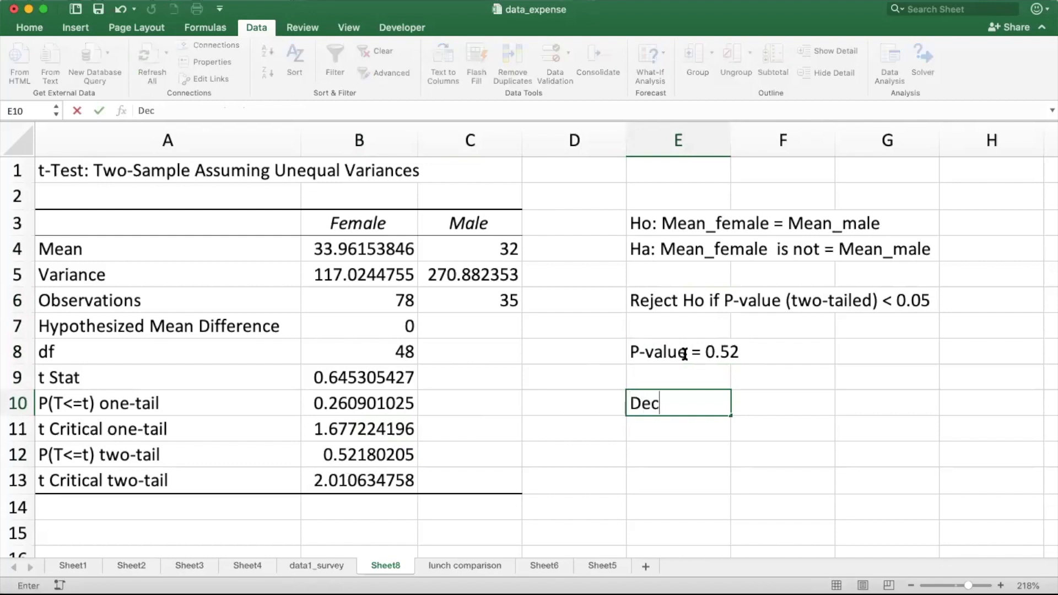
{"action": "type", "text": "ision: "}
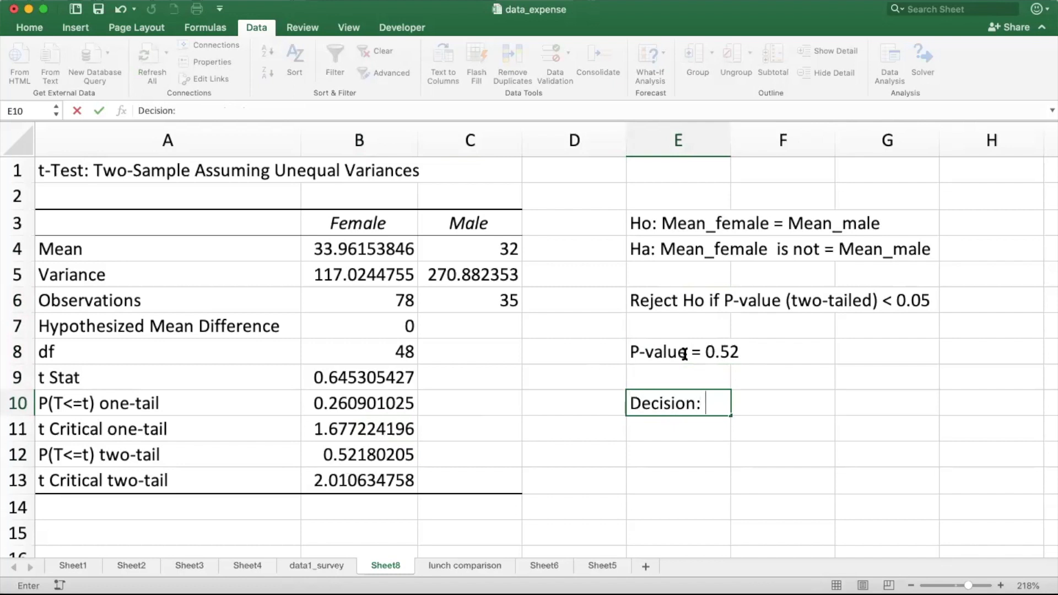
{"action": "type", "text": "Failed to r"}
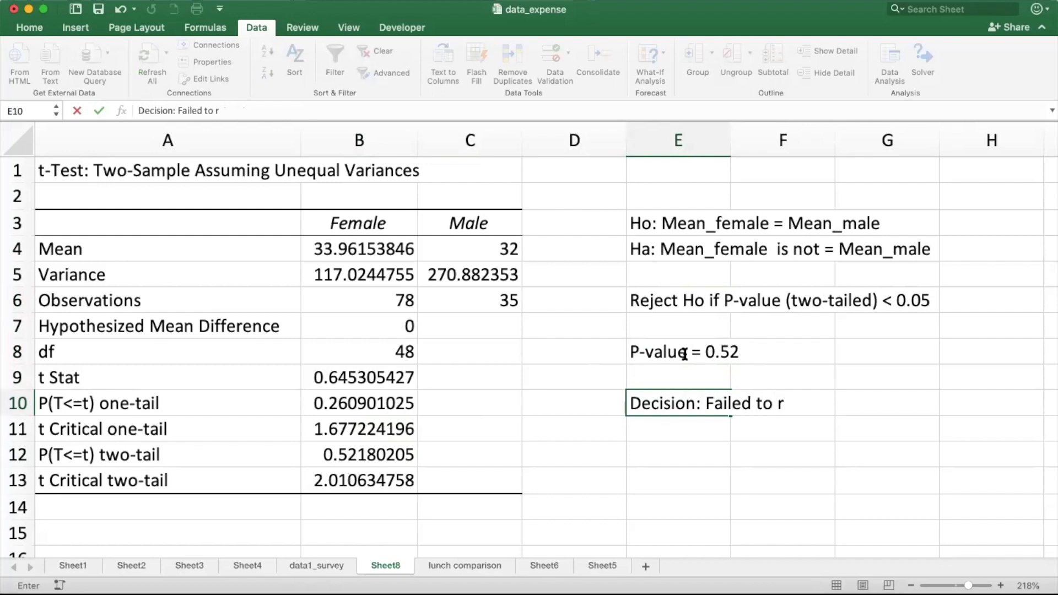
{"action": "type", "text": "eject Ho"}
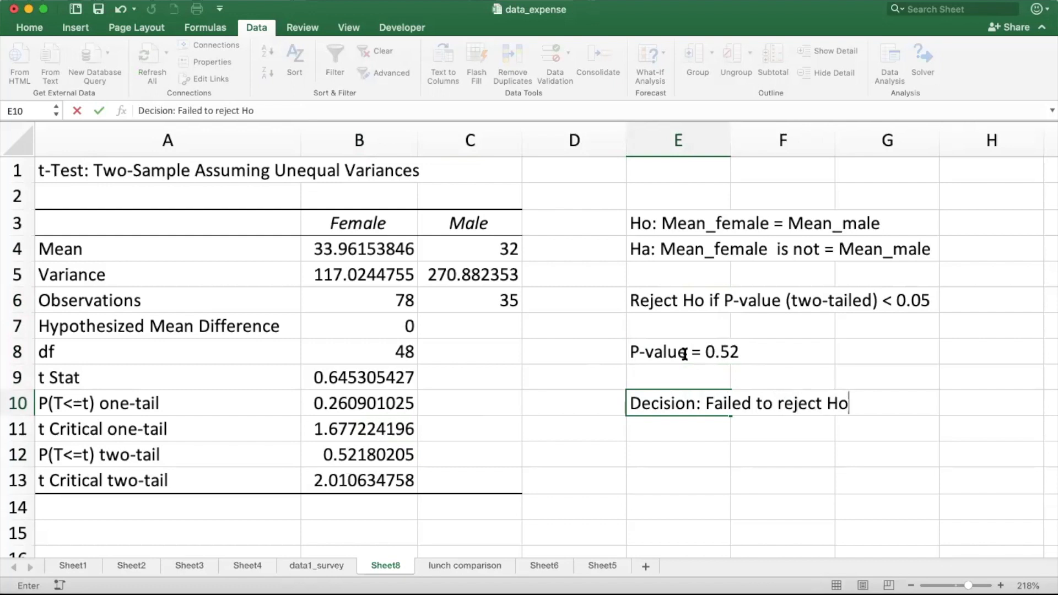
{"action": "key", "text": "Return"}
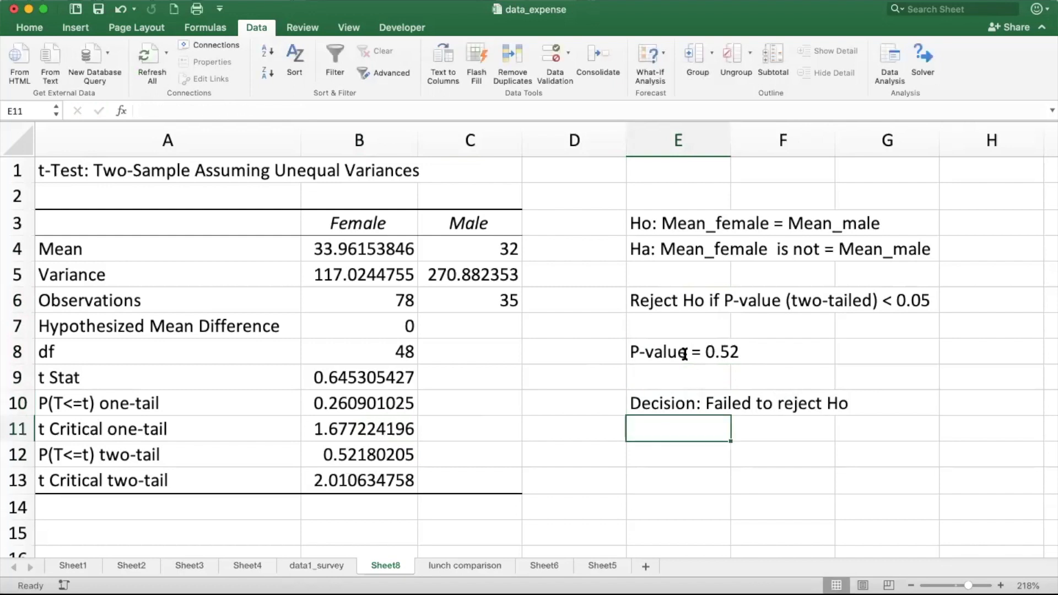
{"action": "left_click", "coordinate": [670, 249]}
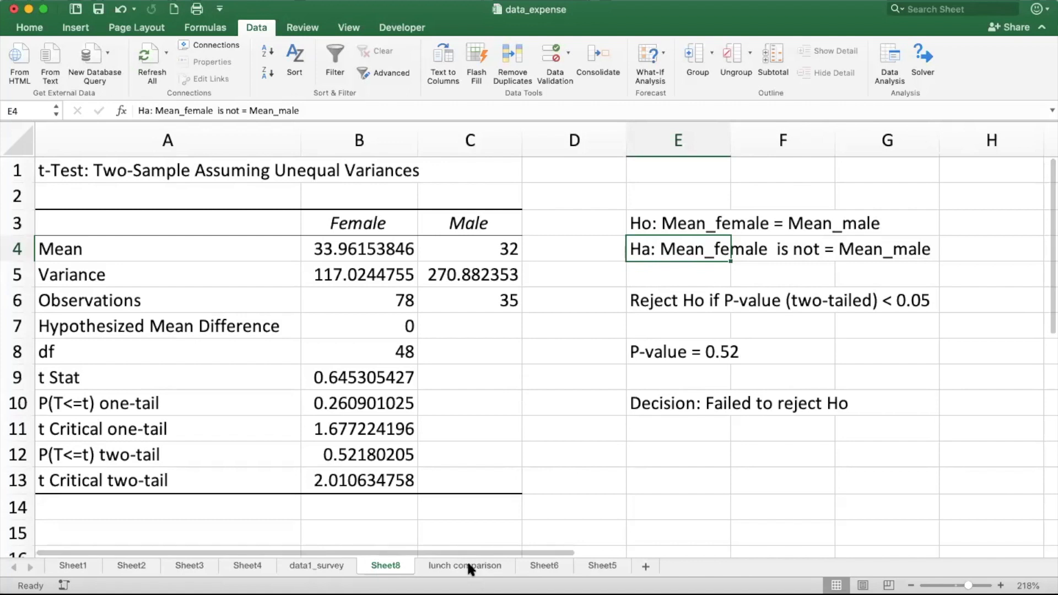
- Remove the filter from the data1_survey sheet so that all survey records are shown
{"action": "left_click", "coordinate": [306, 563]}
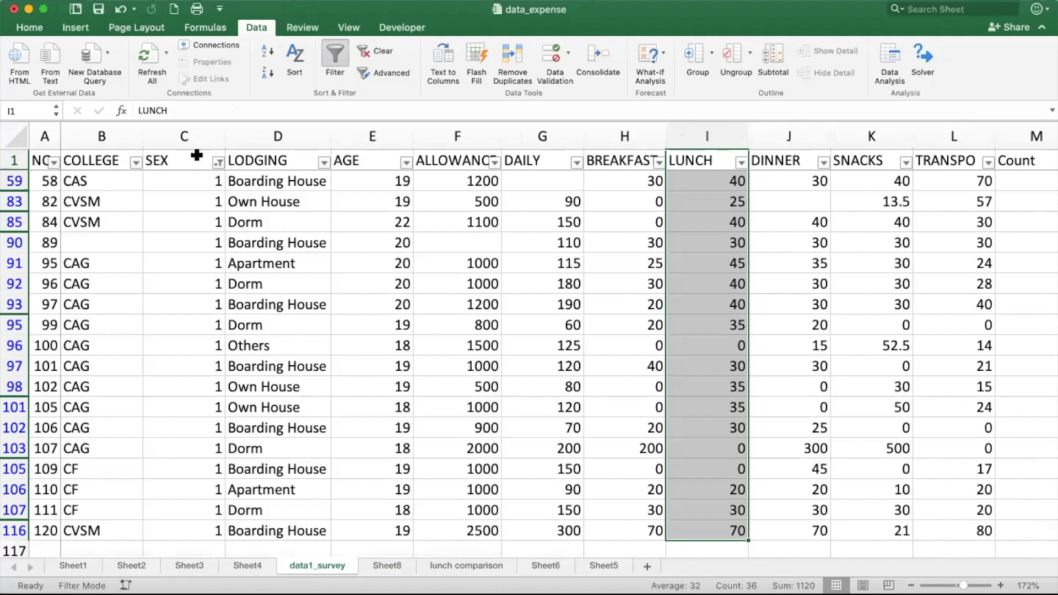
{"action": "key", "text": "super+a"}
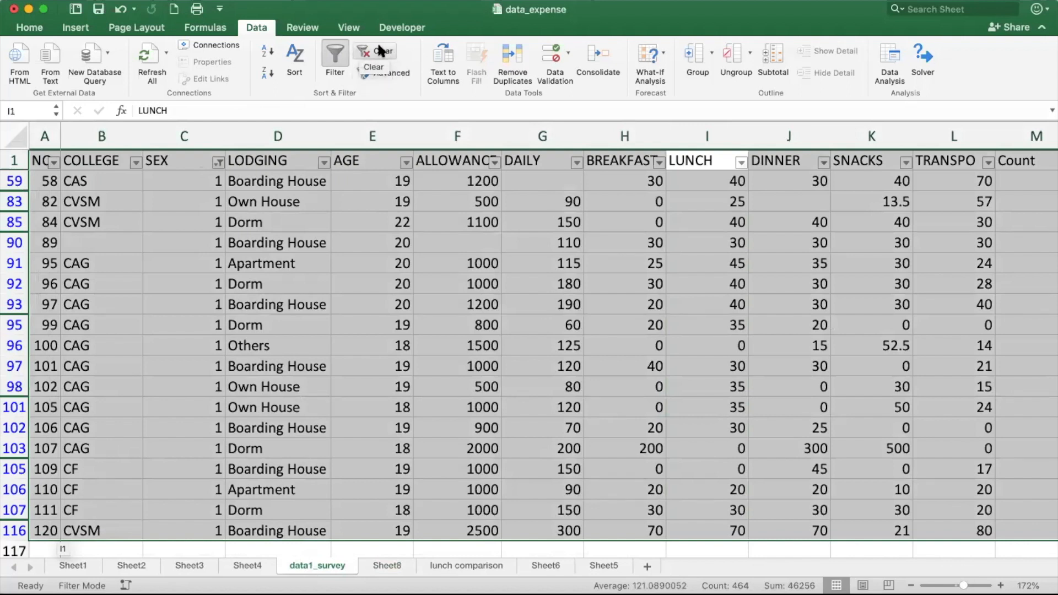
{"action": "left_click", "coordinate": [336, 55]}
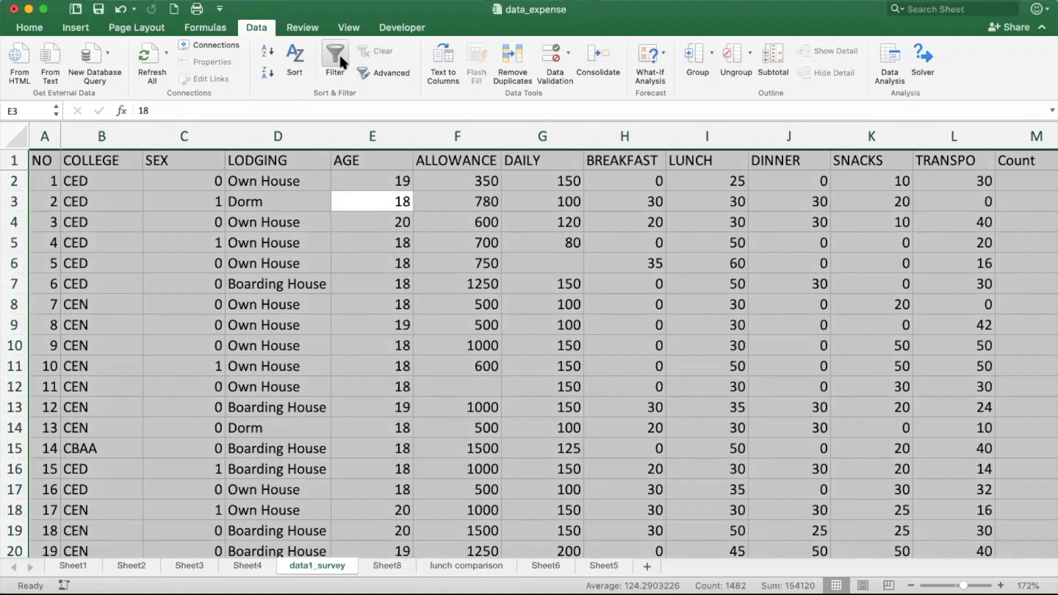
- Examine the LUNCH and DINNER columns of the survey data for a comparison of the two expenses
{"action": "left_click", "coordinate": [378, 321]}
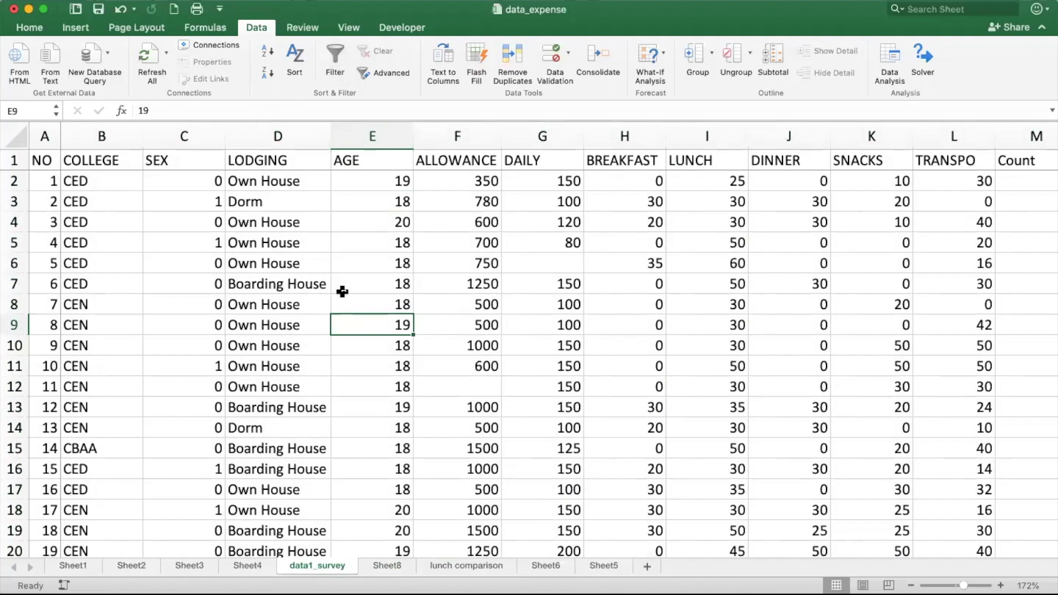
{"action": "scroll", "coordinate": [342, 292], "scroll_direction": "right", "scroll_amount": 2}
{"action": "scroll", "coordinate": [342, 291], "scroll_direction": "right", "scroll_amount": 3}
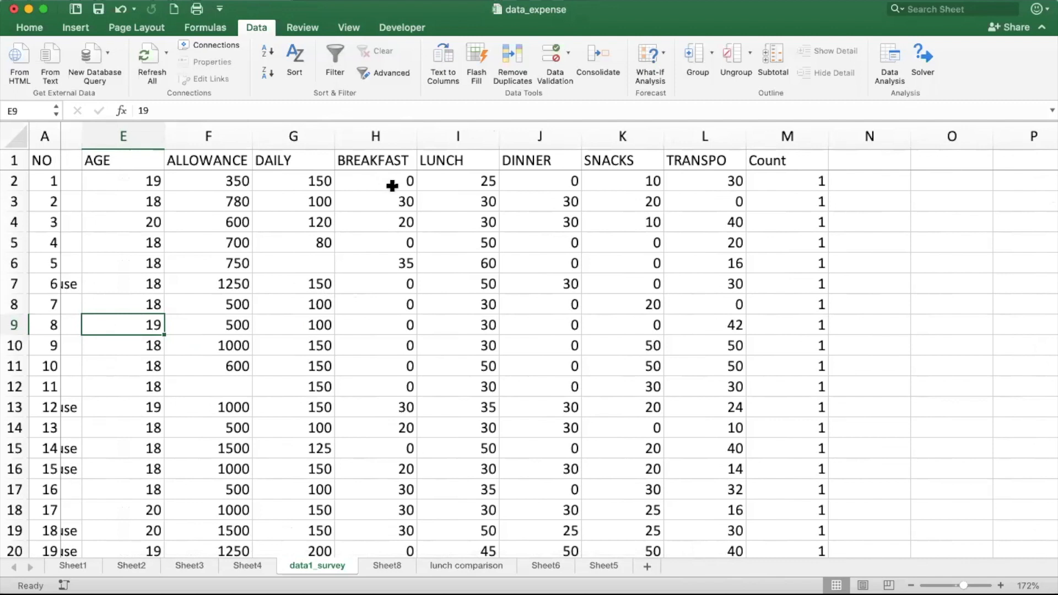
{"action": "left_click", "coordinate": [461, 134]}
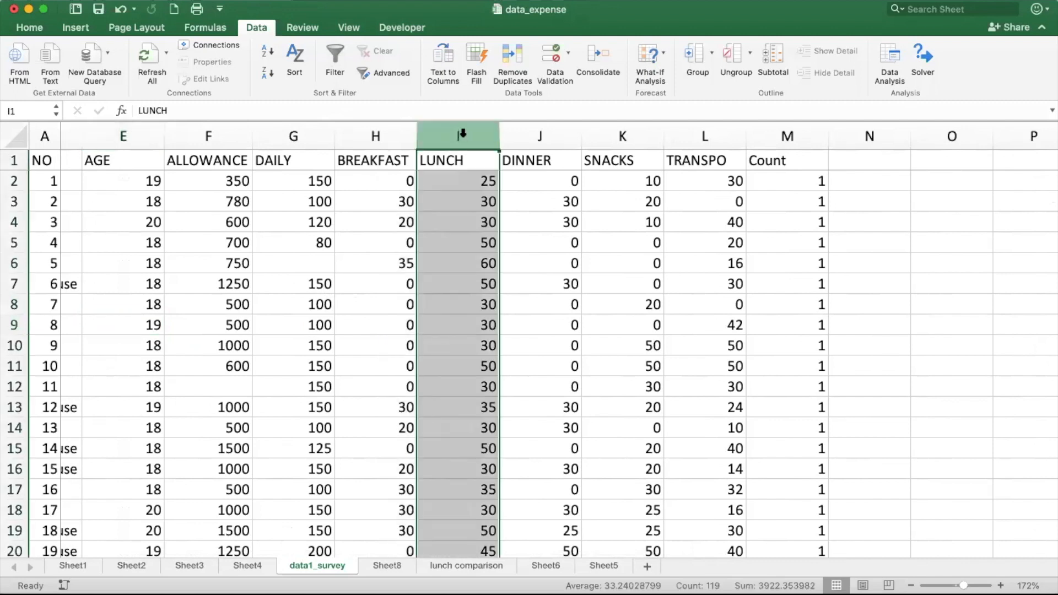
{"action": "left_click", "coordinate": [535, 126]}
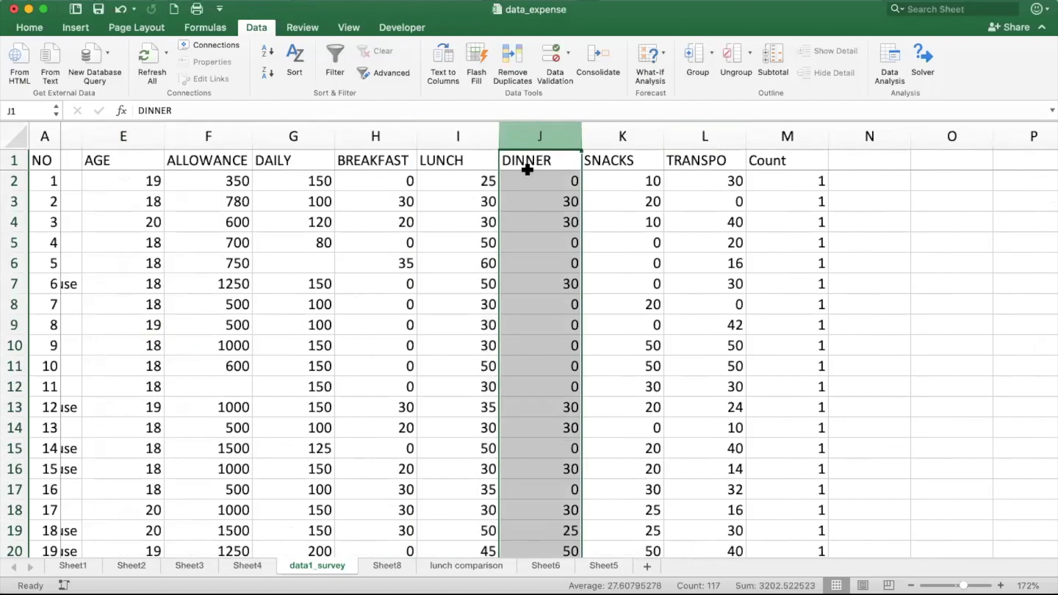
{"action": "left_click", "coordinate": [459, 134]}
{"action": "left_click", "coordinate": [528, 134]}
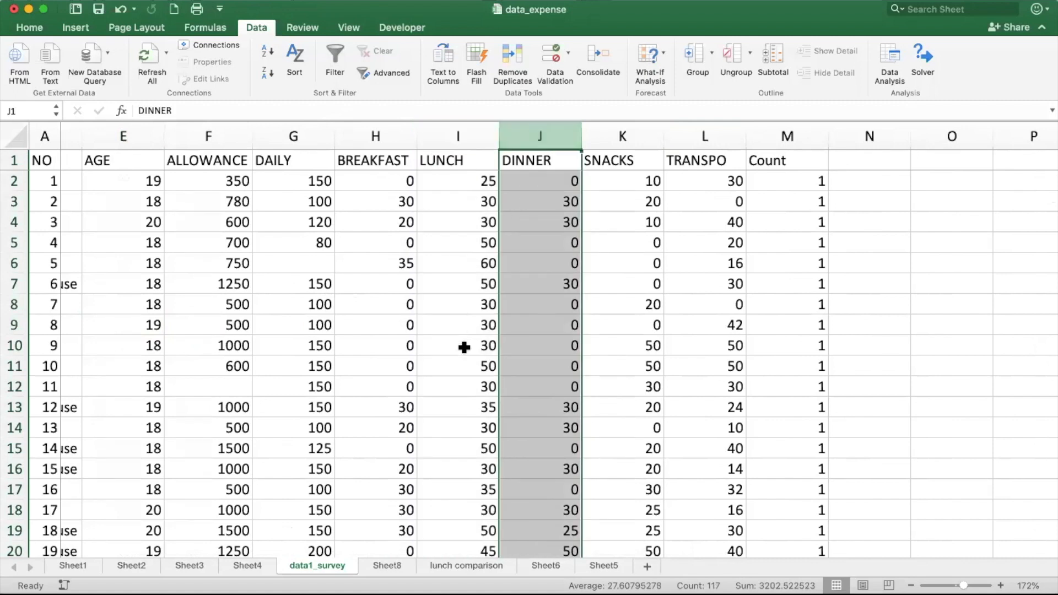
{"action": "scroll", "coordinate": [464, 347], "scroll_direction": "left", "scroll_amount": 1}
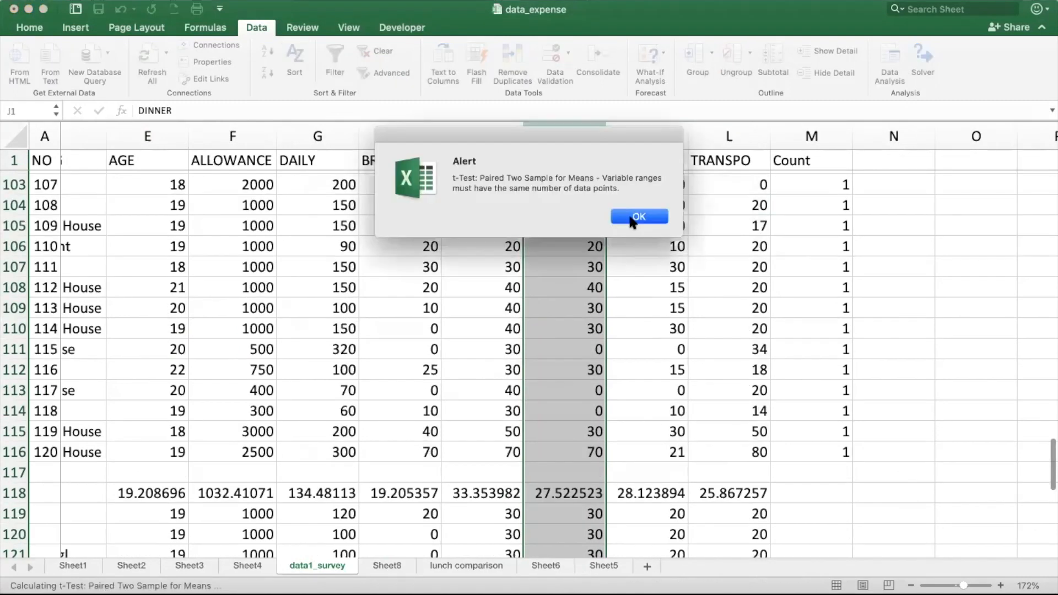
- Cancel the paired two-sample t-test on the LUNCH and DINNER columns and leave the analysis tools
{"action": "left_click", "coordinate": [631, 219]}
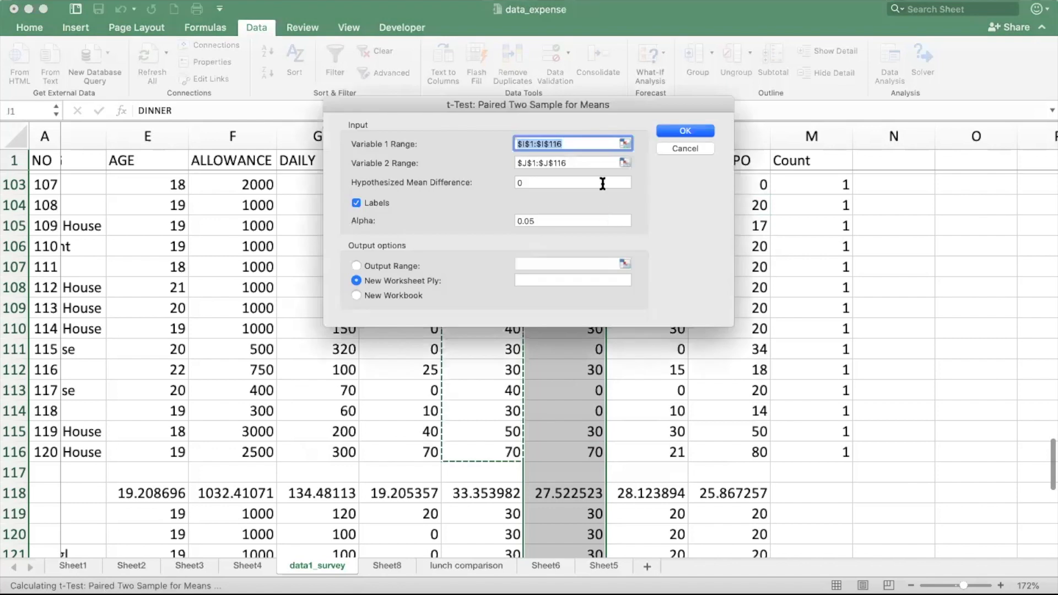
{"action": "left_click", "coordinate": [674, 149]}
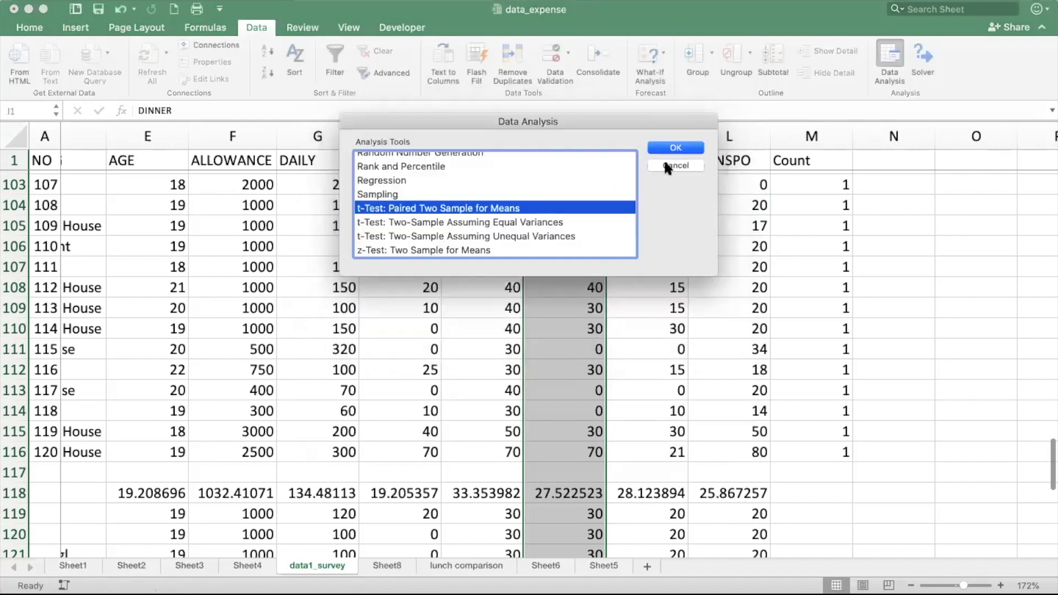
{"action": "left_click", "coordinate": [667, 166]}
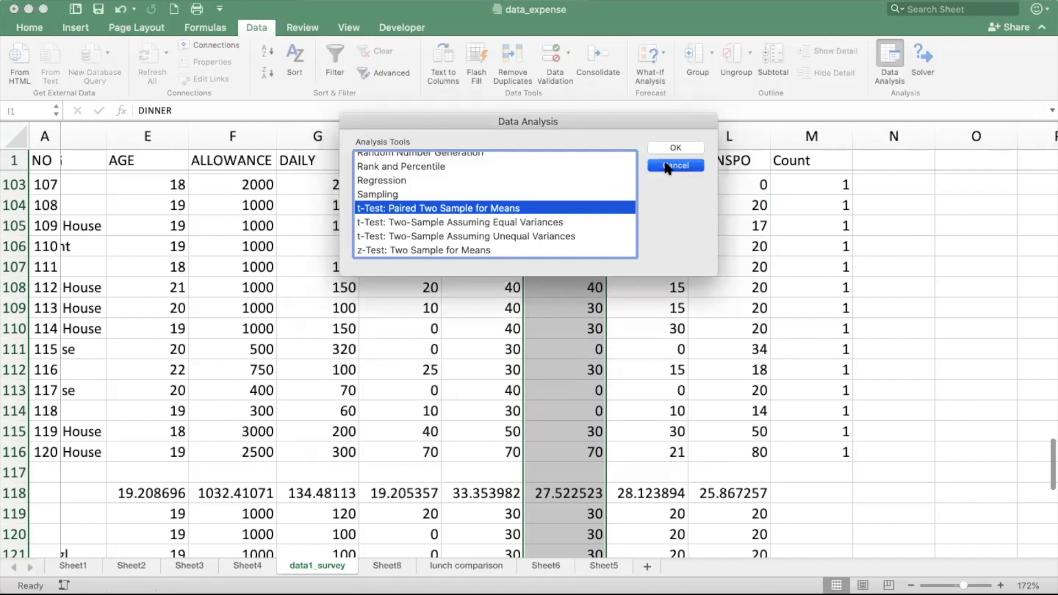
- Copy the LUNCH and DINNER data with their headers, cells I1:J116, from the survey sheet
{"action": "left_click", "coordinate": [559, 456]}
{"action": "key", "text": "shift+super+Left"}
{"action": "left_click", "coordinate": [492, 455]}
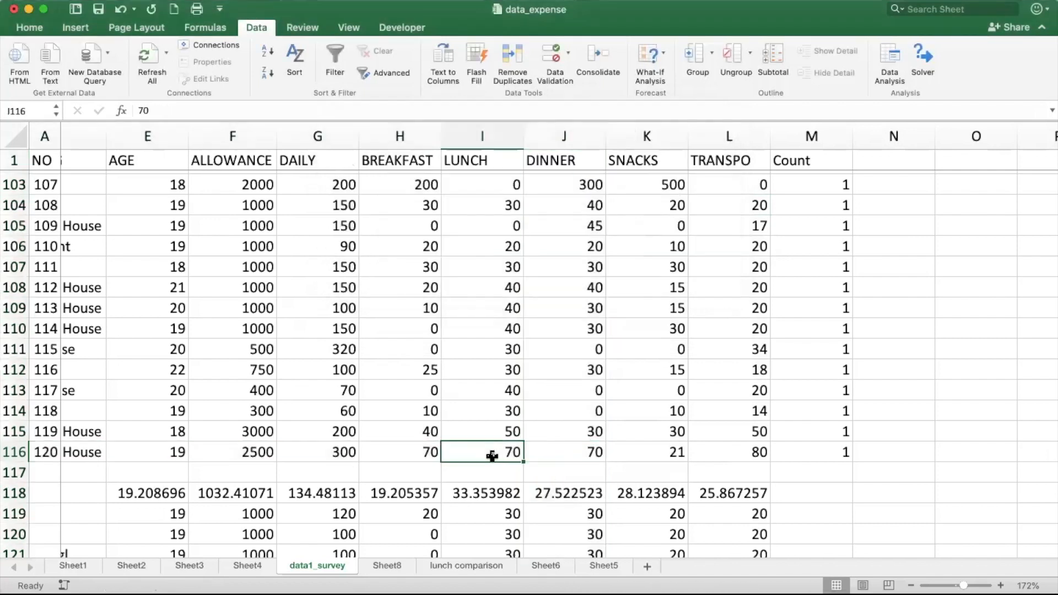
{"action": "key", "text": "shift+Right"}
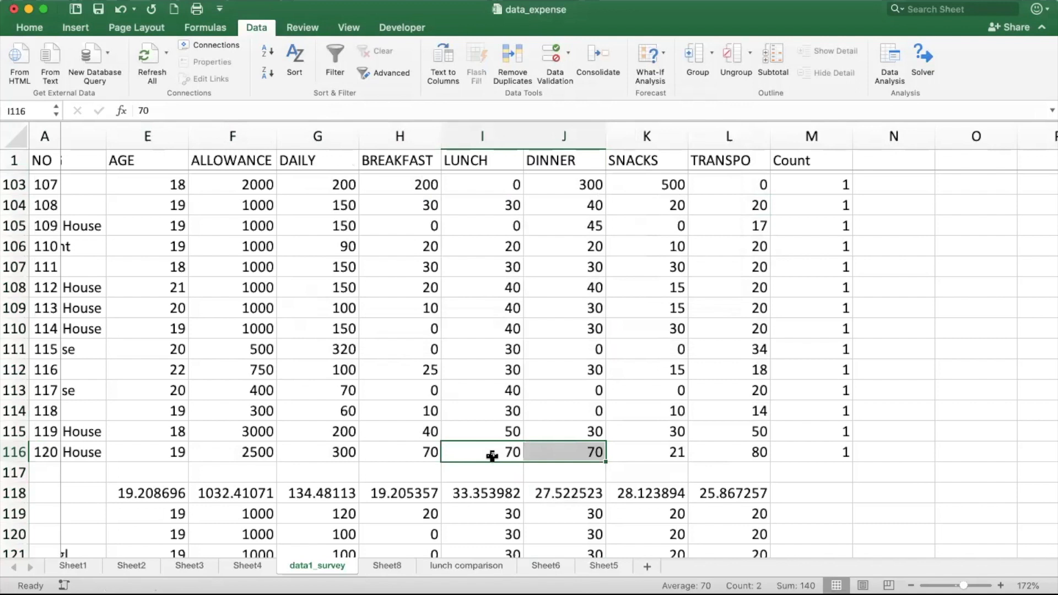
{"action": "key", "text": "shift+super+Up"}
{"action": "scroll", "coordinate": [492, 455], "scroll_direction": "up", "scroll_amount": 5}
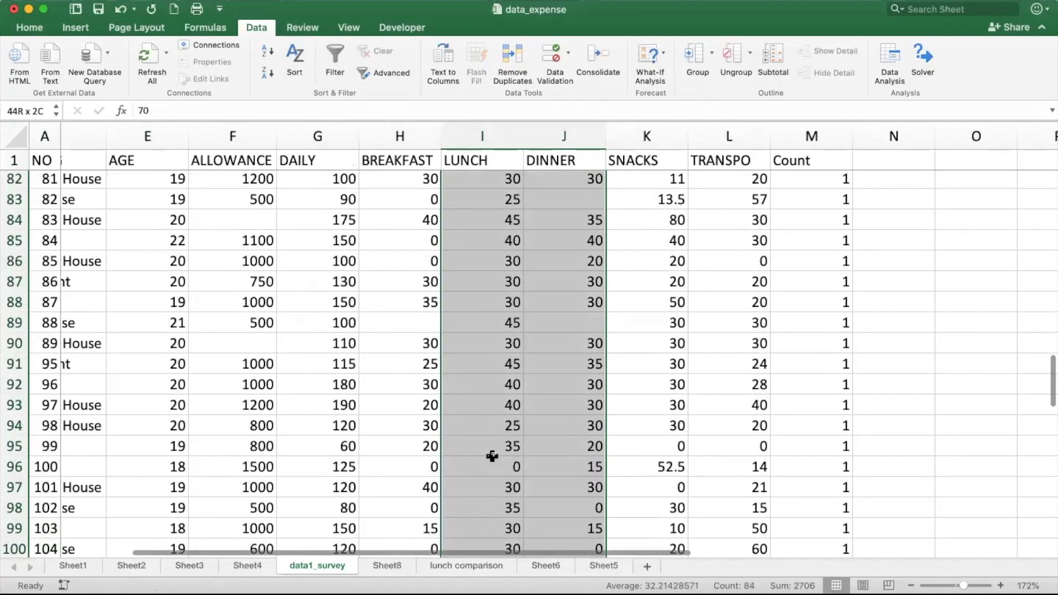
{"action": "key", "text": "shift+super+Up"}
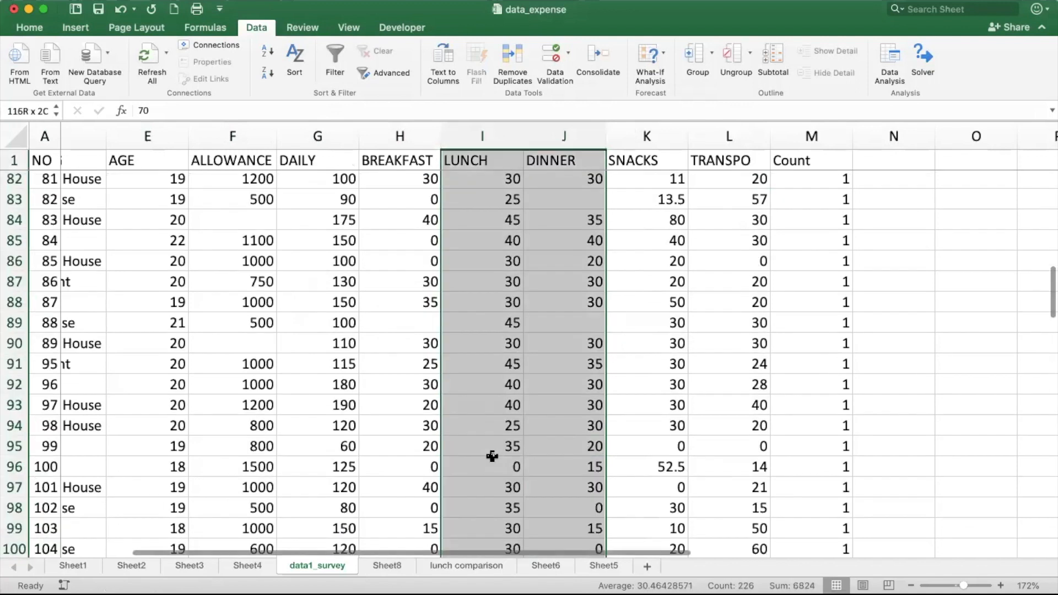
{"action": "scroll", "coordinate": [492, 455], "scroll_direction": "up", "scroll_amount": 10}
{"action": "key", "text": "super+c"}
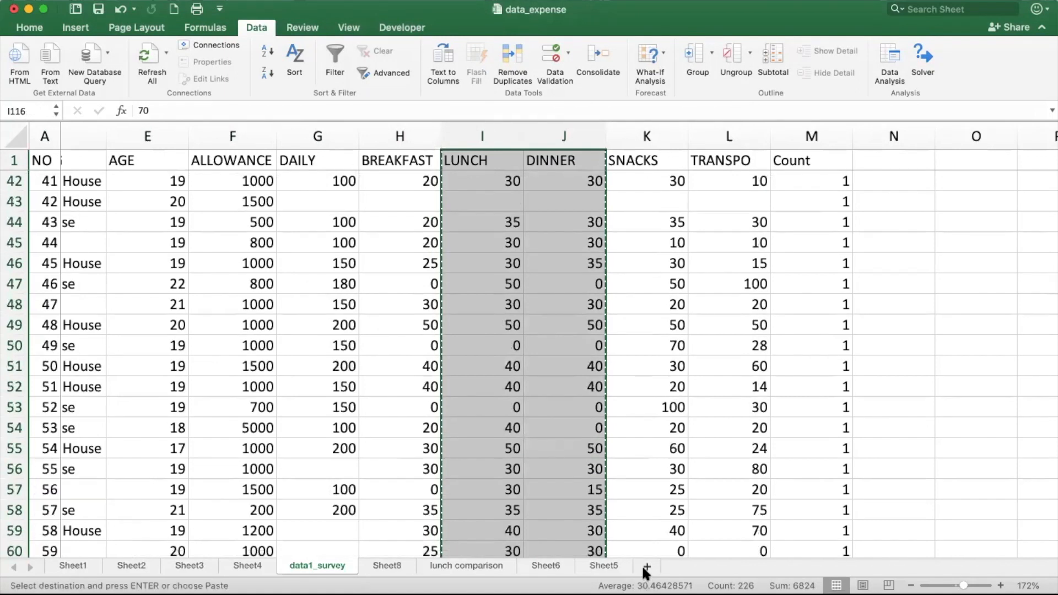
- Add a new worksheet and paste the copied LUNCH and DINNER columns starting at cell A1
{"action": "left_click", "coordinate": [643, 568]}
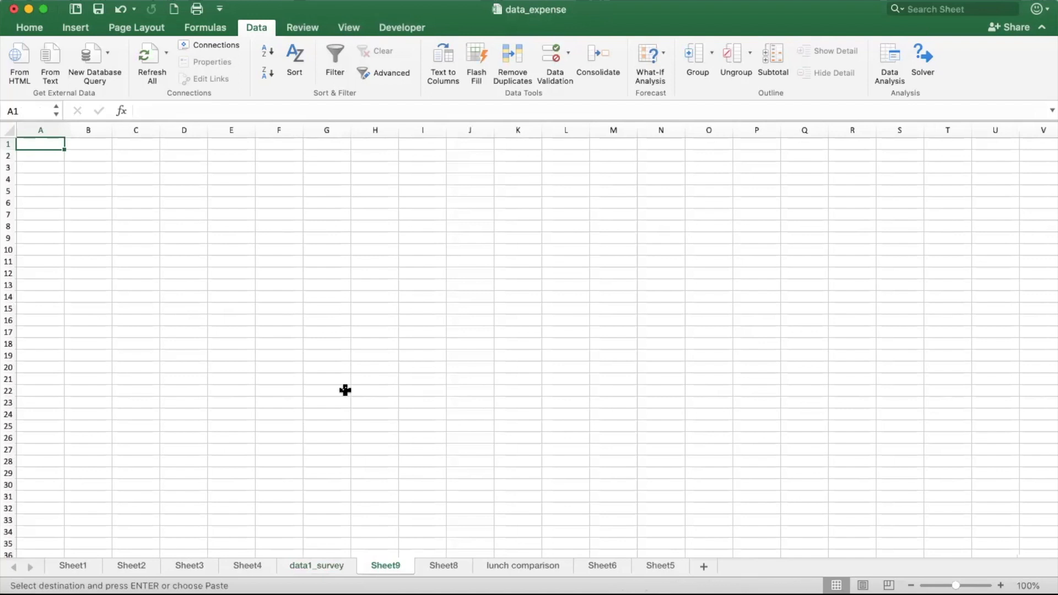
{"action": "scroll", "coordinate": [344, 390], "scroll_direction": "up", "scroll_amount": 5}
{"action": "scroll", "coordinate": [345, 390], "scroll_direction": "up", "scroll_amount": 7}
{"action": "scroll", "coordinate": [344, 390], "scroll_direction": "left", "scroll_amount": 7}
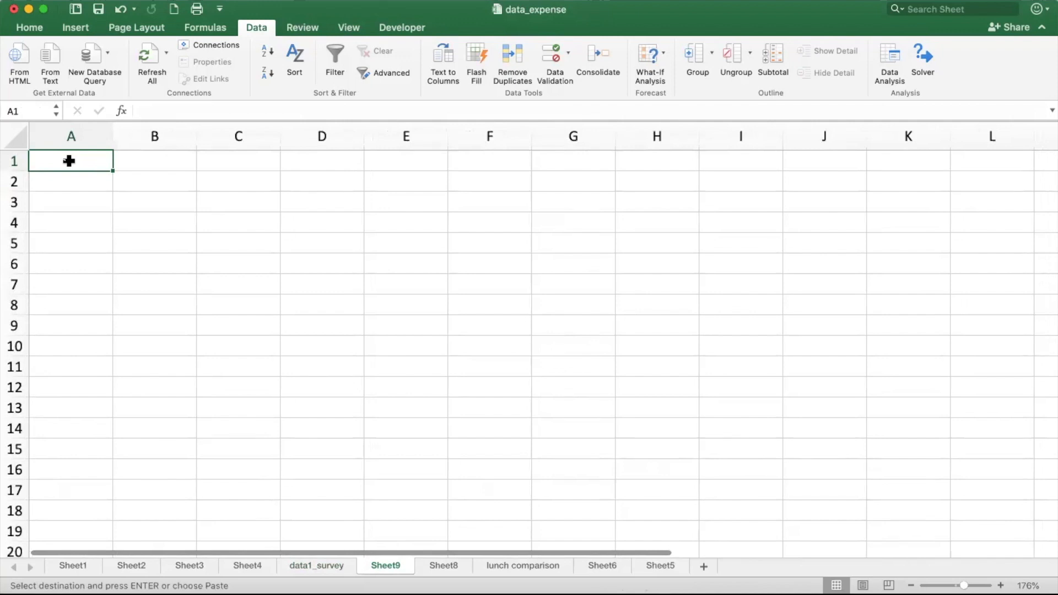
{"action": "key", "text": "super+v"}
- Delete the blank row 43 from the pasted LUNCH and DINNER data
{"action": "scroll", "coordinate": [83, 282], "scroll_direction": "down", "scroll_amount": 2}
{"action": "scroll", "coordinate": [82, 283], "scroll_direction": "down", "scroll_amount": 6}
{"action": "scroll", "coordinate": [83, 282], "scroll_direction": "down", "scroll_amount": 8}
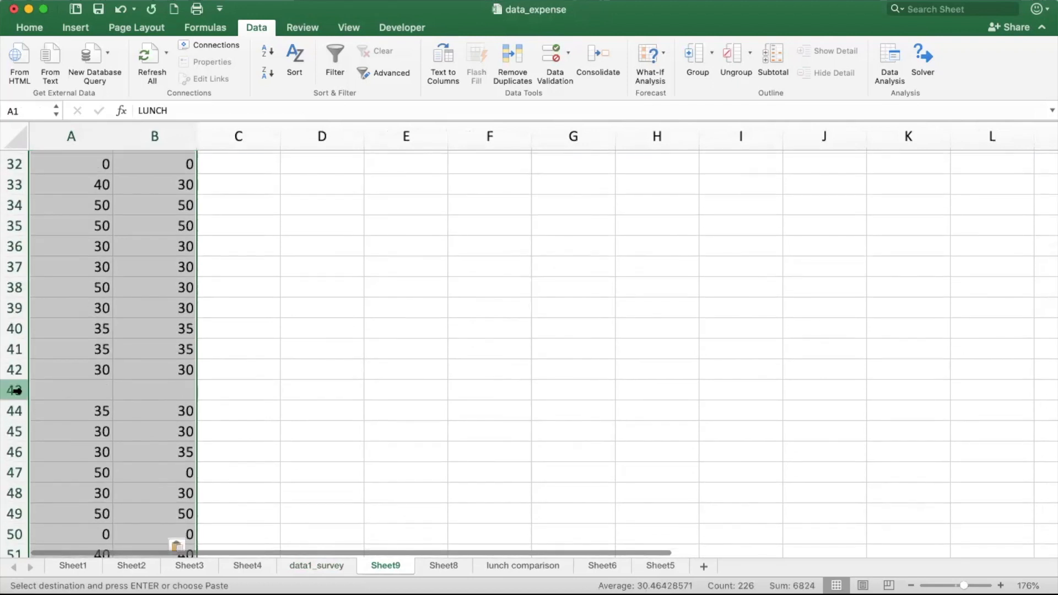
{"action": "left_click", "coordinate": [17, 390]}
{"action": "right_click", "coordinate": [18, 390]}
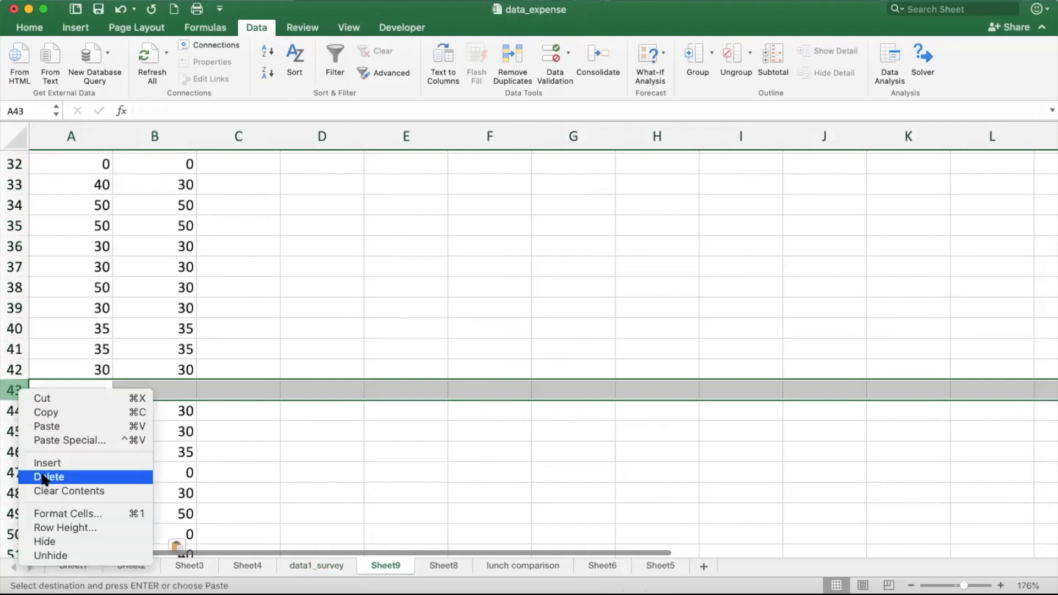
{"action": "left_click", "coordinate": [43, 475]}
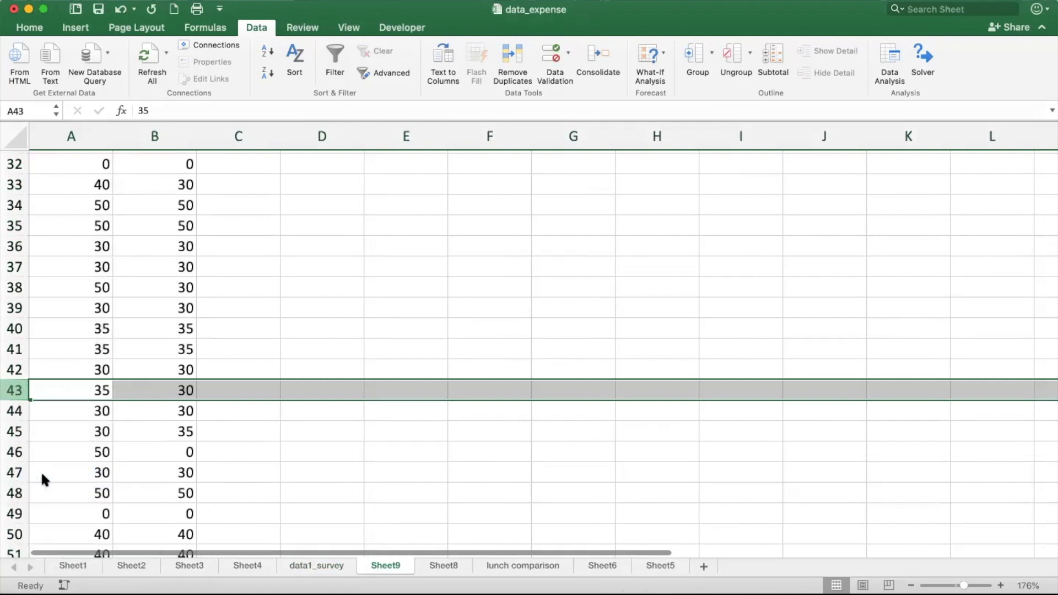
- Delete the blank row 73 from the LUNCH and DINNER data
{"action": "scroll", "coordinate": [42, 474], "scroll_direction": "down", "scroll_amount": 5}
{"action": "scroll", "coordinate": [41, 471], "scroll_direction": "down", "scroll_amount": 6}
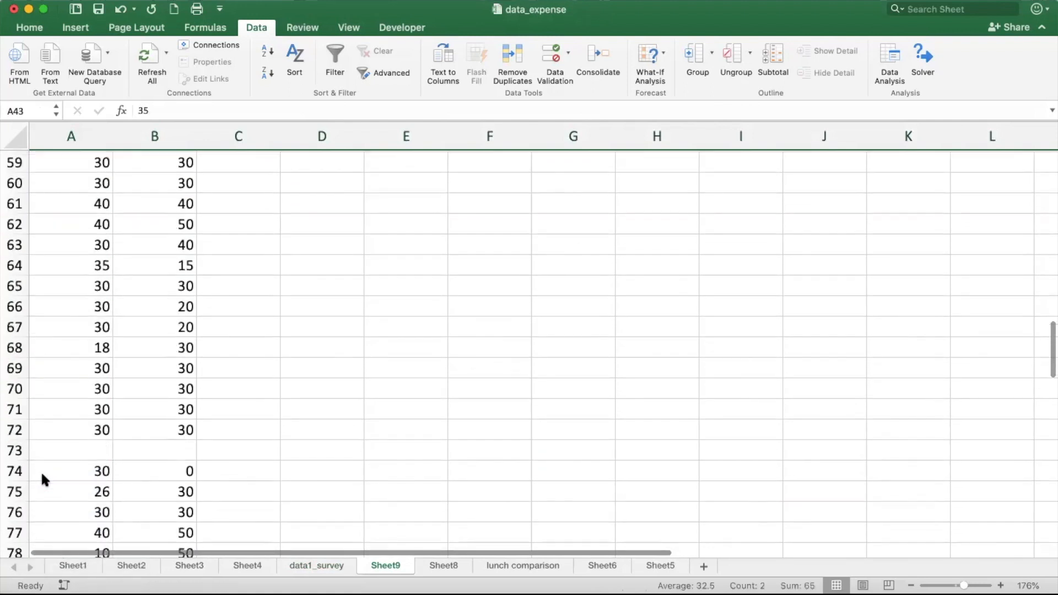
{"action": "left_click", "coordinate": [11, 363]}
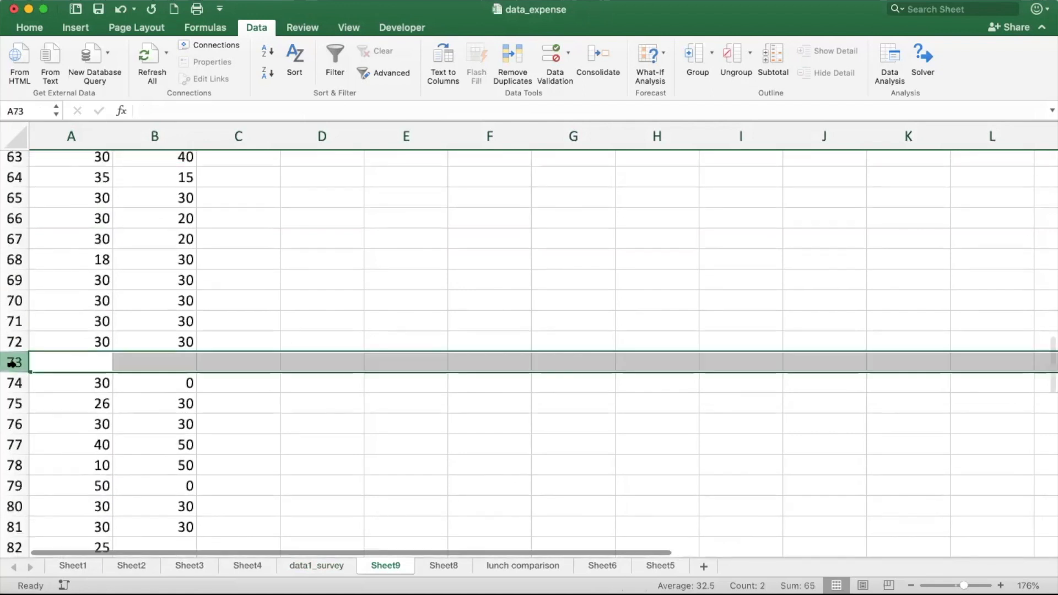
{"action": "right_click", "coordinate": [11, 363]}
{"action": "left_click", "coordinate": [49, 447]}
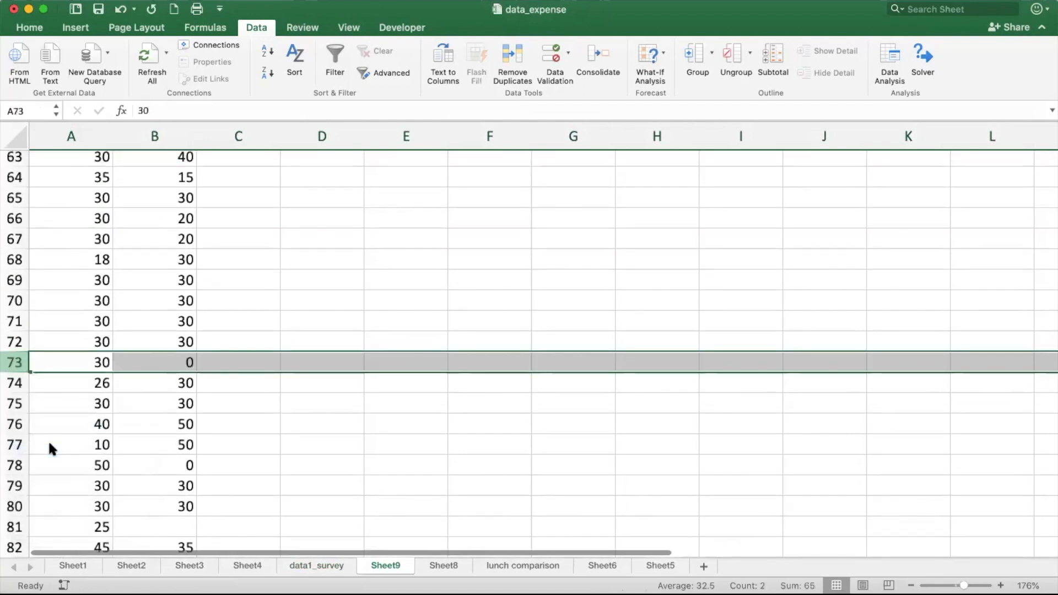
- Delete the two rows that lack a DINNER value, row 81 and then row 86
{"action": "scroll", "coordinate": [49, 448], "scroll_direction": "down", "scroll_amount": 5}
{"action": "scroll", "coordinate": [11, 286], "scroll_direction": "up", "scroll_amount": 1}
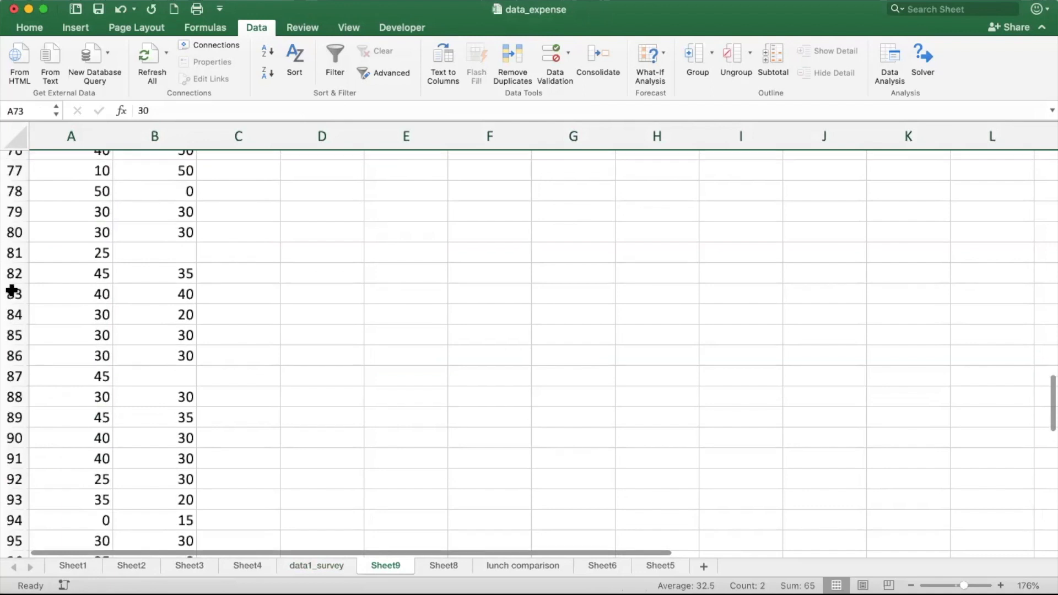
{"action": "left_click", "coordinate": [11, 252]}
{"action": "right_click", "coordinate": [12, 253]}
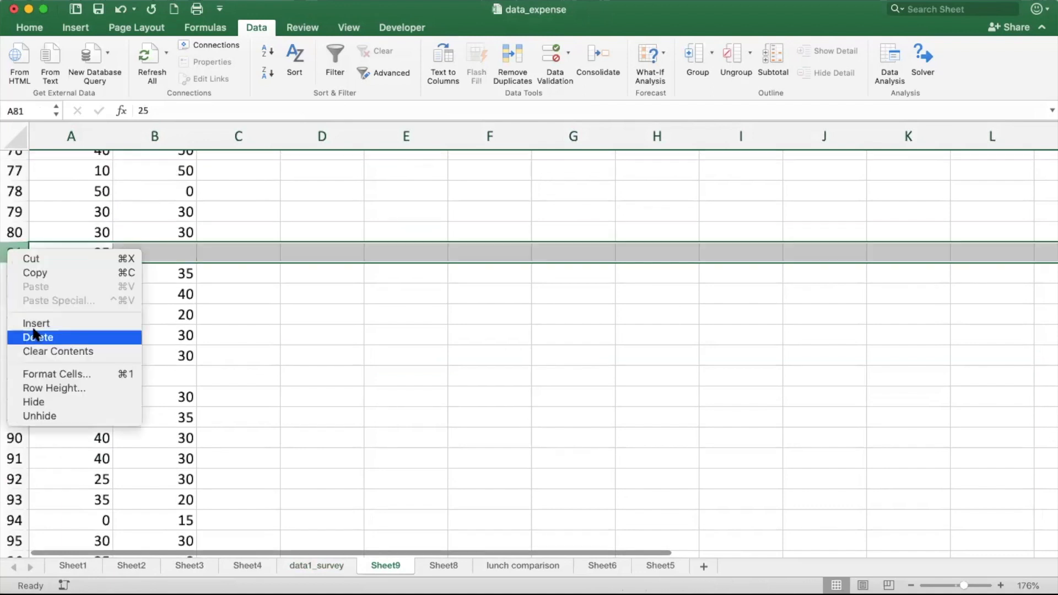
{"action": "left_click", "coordinate": [34, 338]}
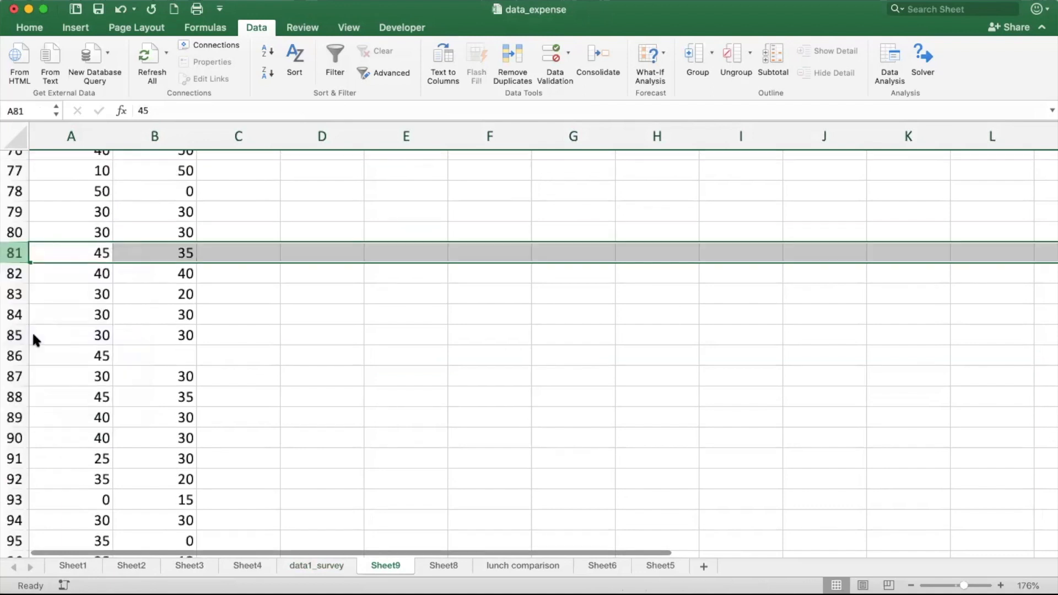
{"action": "left_click", "coordinate": [9, 355]}
{"action": "right_click", "coordinate": [10, 355]}
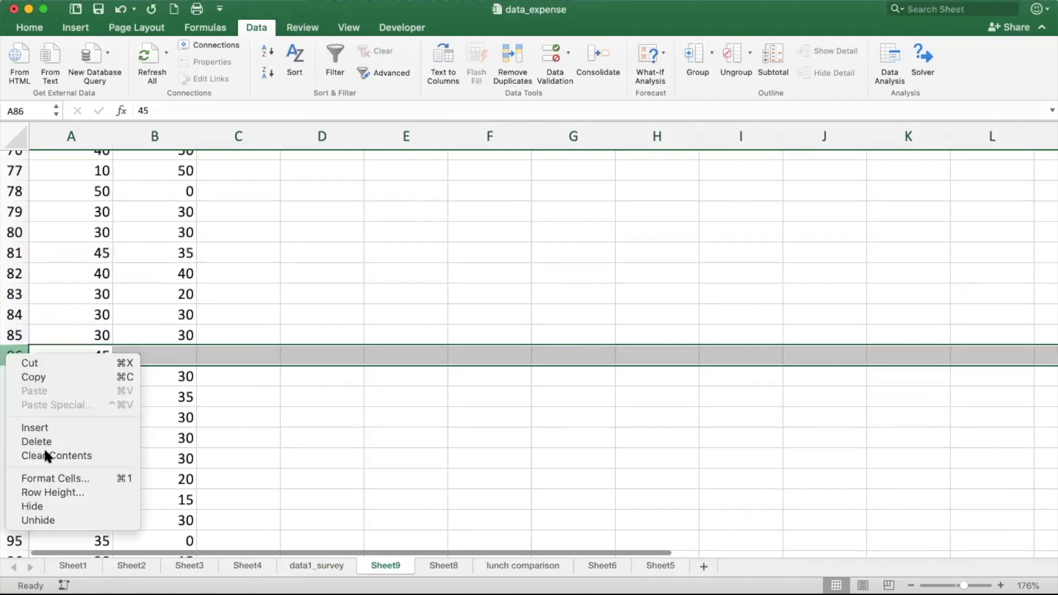
{"action": "left_click", "coordinate": [36, 441]}
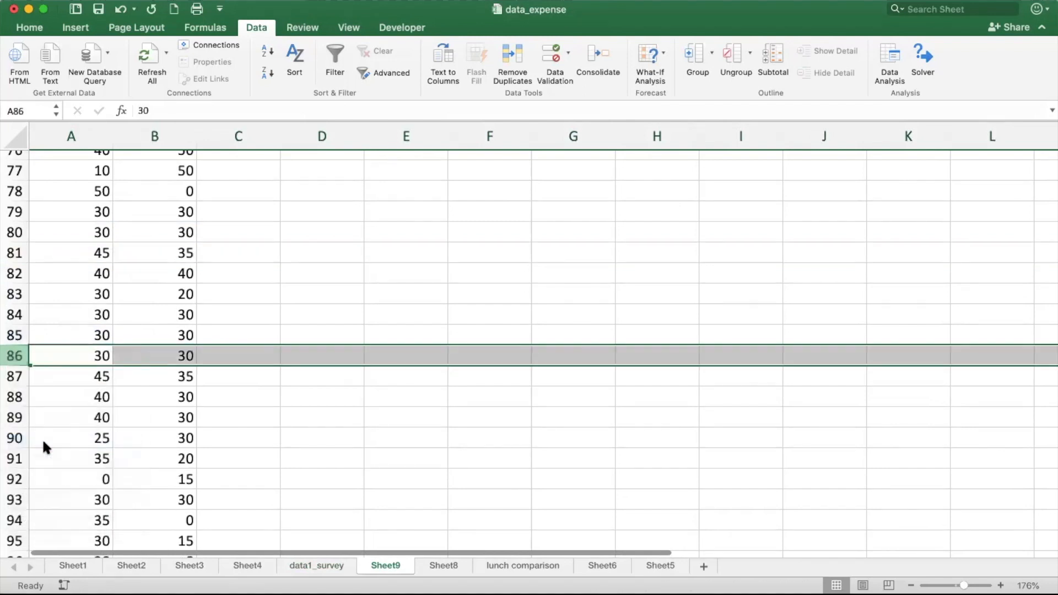
- Check the cleaned data down to row 112 and start the t-Test: Paired Two Sample for Means analysis
{"action": "scroll", "coordinate": [44, 445], "scroll_direction": "down", "scroll_amount": 4}
{"action": "scroll", "coordinate": [43, 446], "scroll_direction": "down", "scroll_amount": 6}
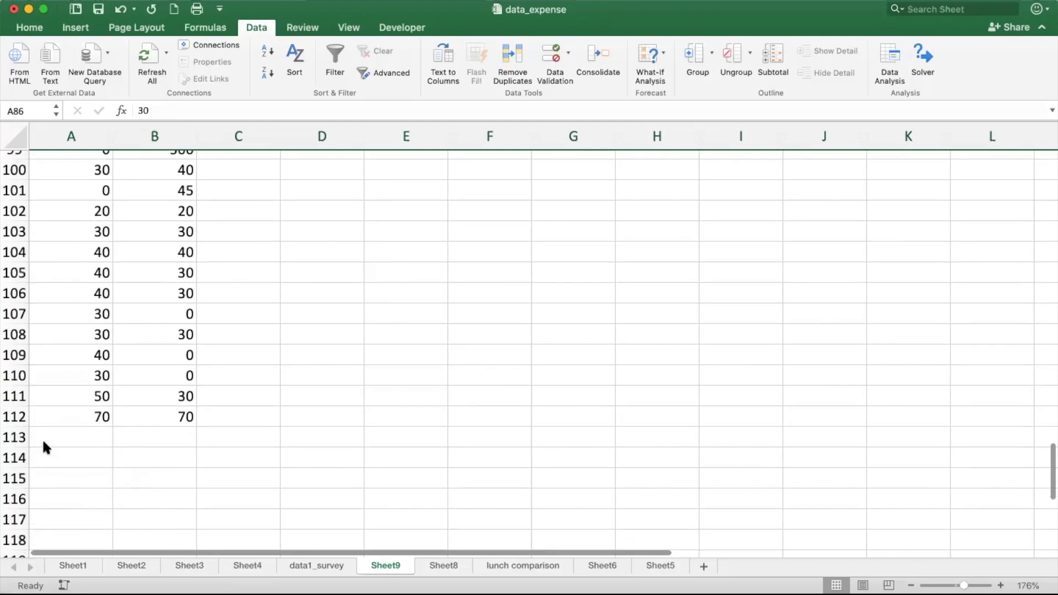
{"action": "left_click", "coordinate": [169, 418]}
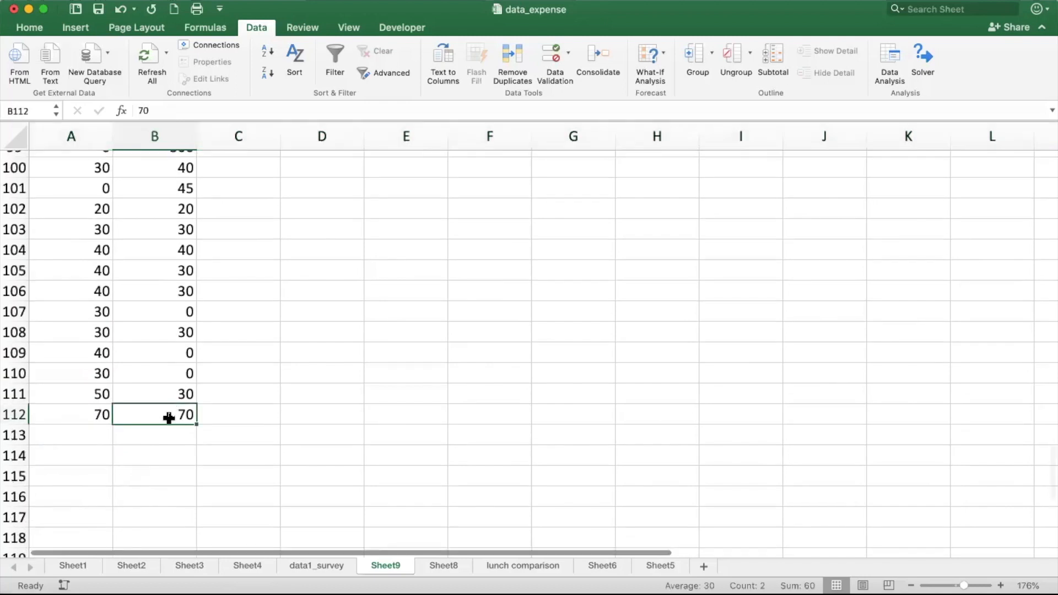
{"action": "scroll", "coordinate": [168, 418], "scroll_direction": "up", "scroll_amount": 10}
{"action": "scroll", "coordinate": [168, 418], "scroll_direction": "up", "scroll_amount": 20}
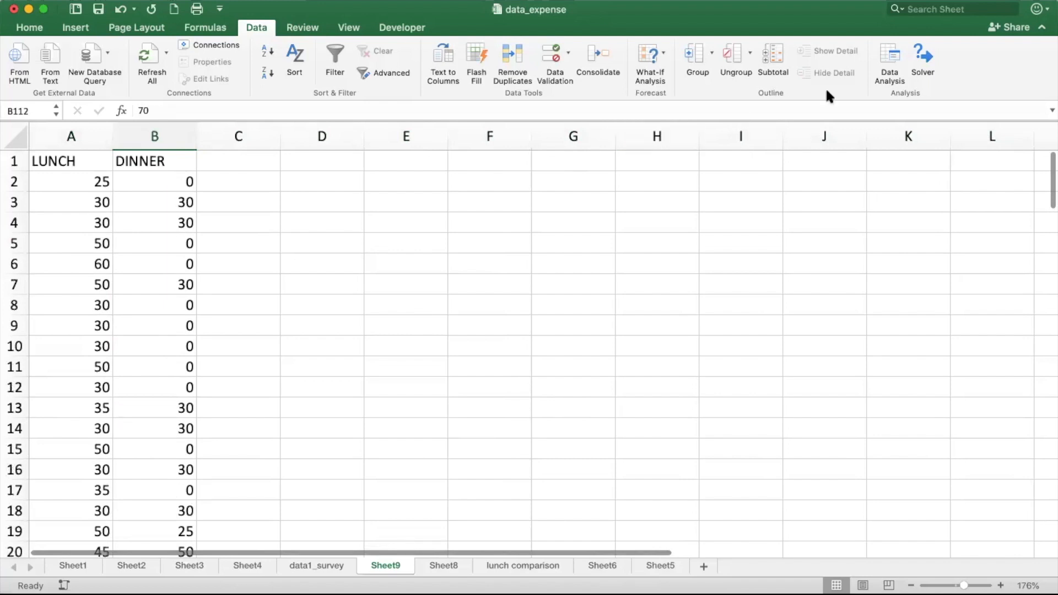
{"action": "left_click", "coordinate": [889, 53]}
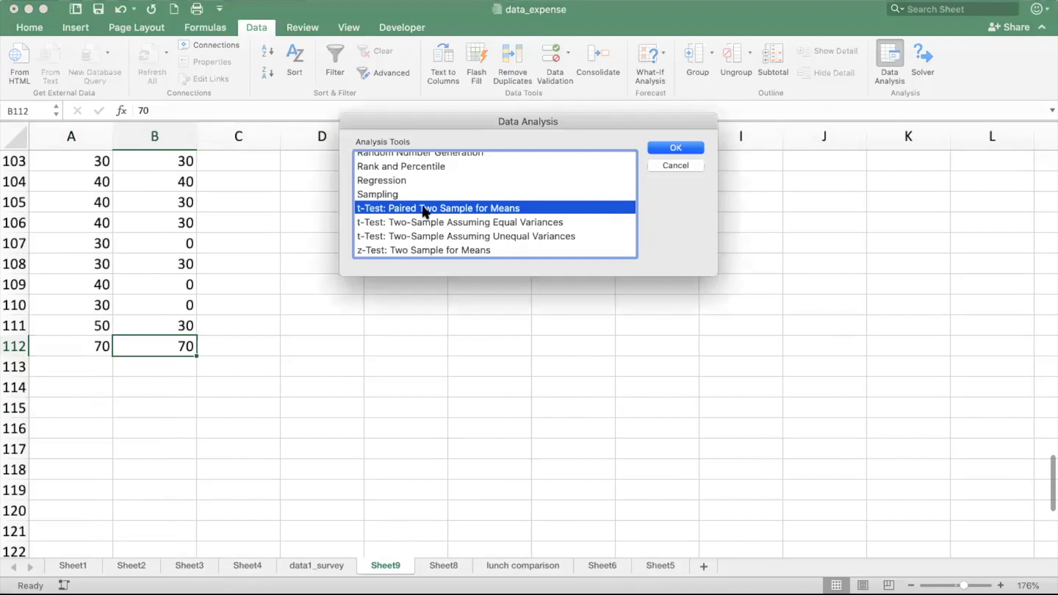
{"action": "left_click", "coordinate": [665, 149]}
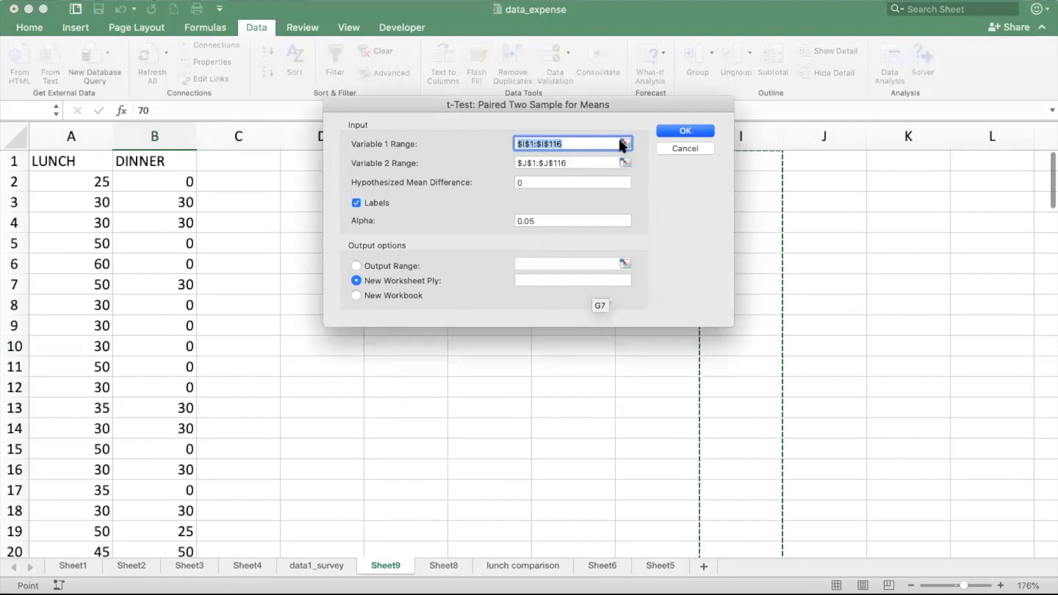
- Set the Variable 1 range to the LUNCH column, $A$1:$A$112, including its header
{"action": "left_click", "coordinate": [622, 144]}
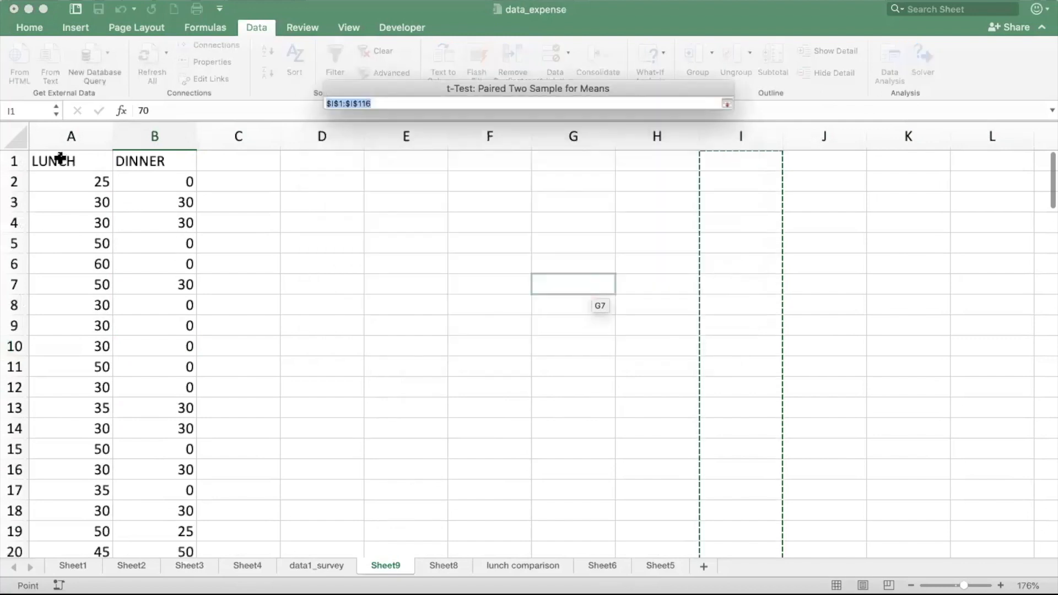
{"action": "left_click", "coordinate": [59, 159]}
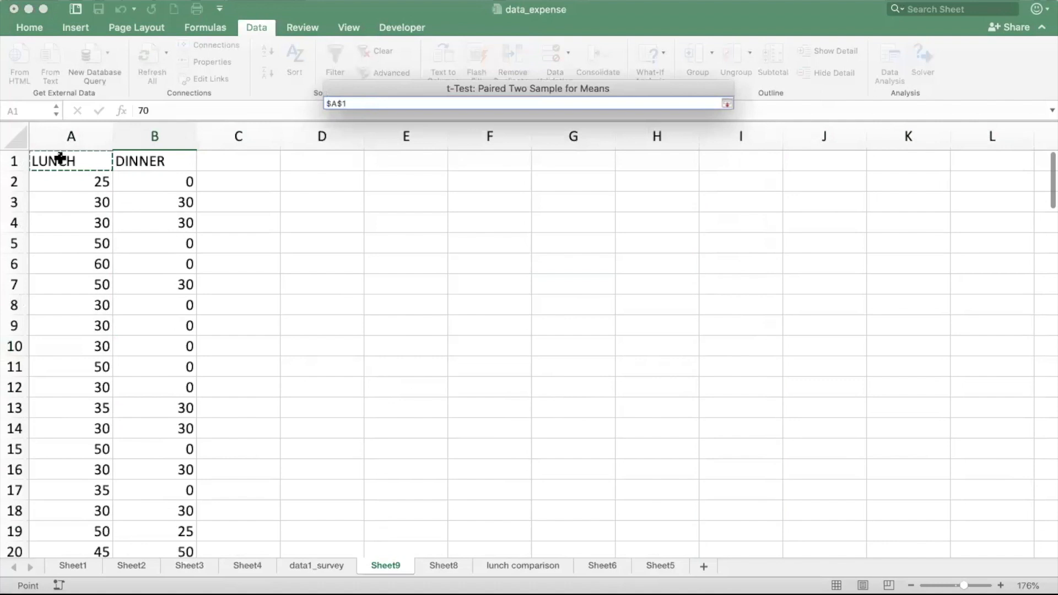
{"action": "key", "text": "super+shift+Down"}
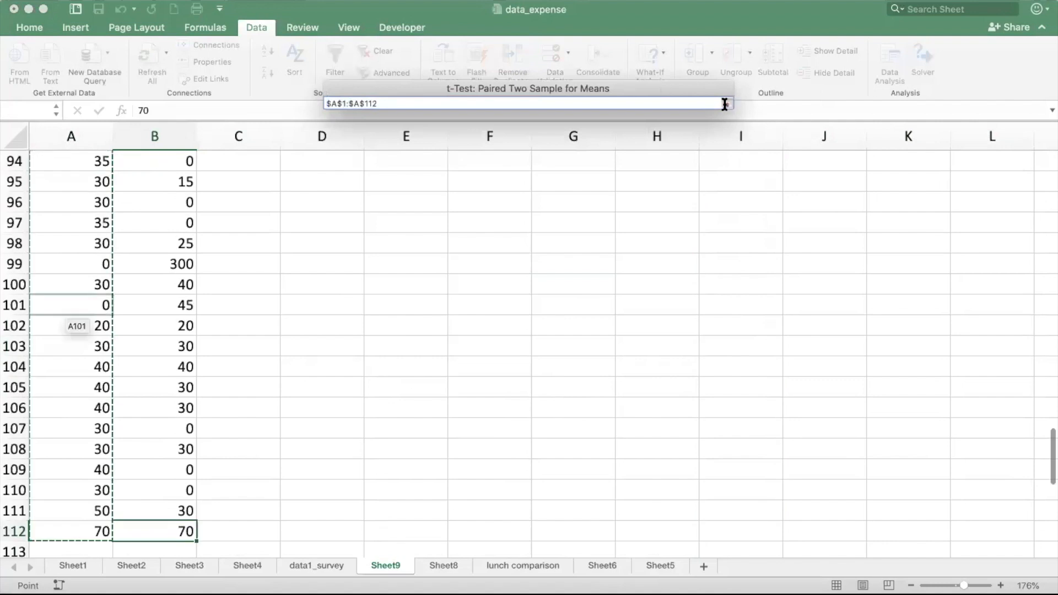
{"action": "key", "text": "Return"}
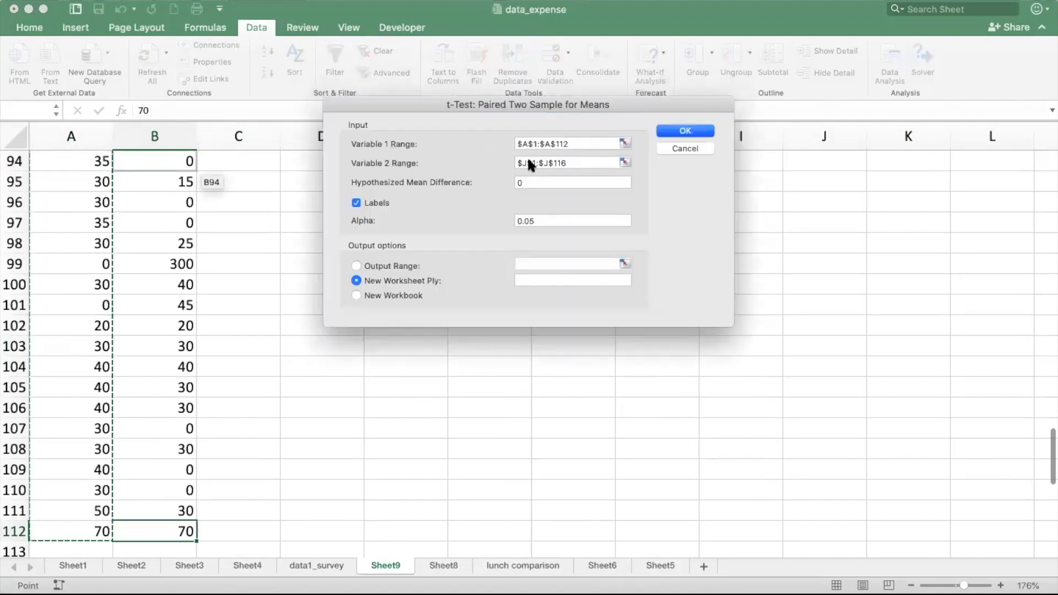
- Set the Variable 2 range to the DINNER column, $B$1:$B$112, including its header
{"action": "left_click", "coordinate": [529, 160]}
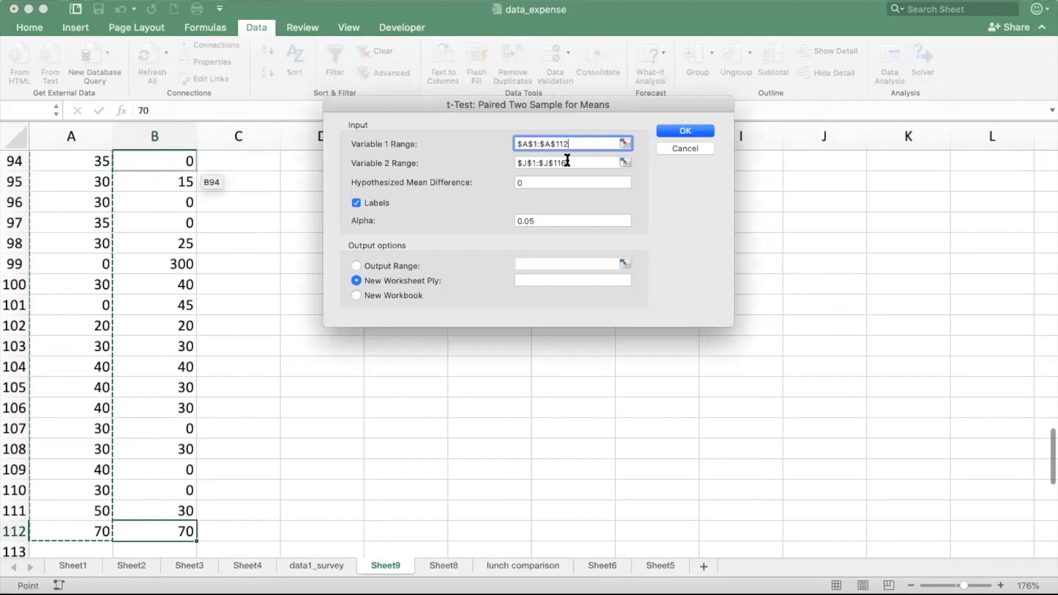
{"action": "left_click", "coordinate": [625, 163]}
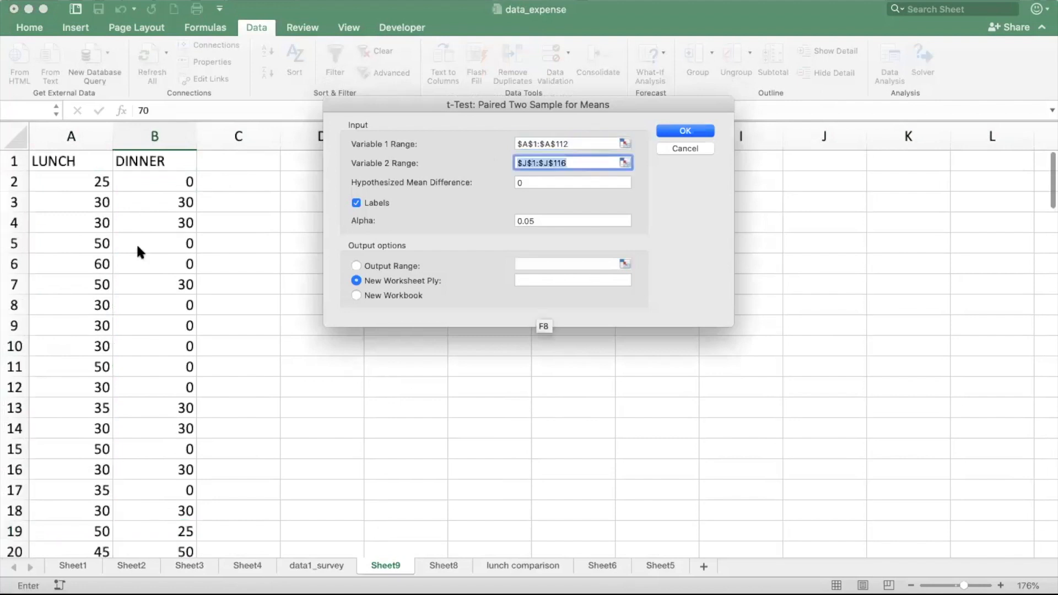
{"action": "left_click", "coordinate": [141, 161]}
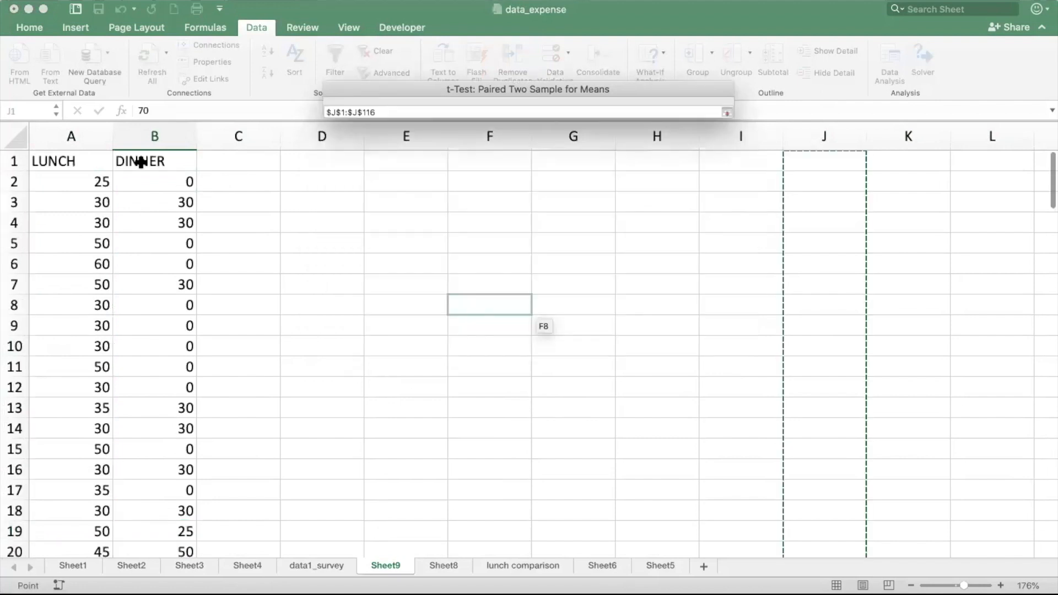
{"action": "left_click", "coordinate": [141, 161]}
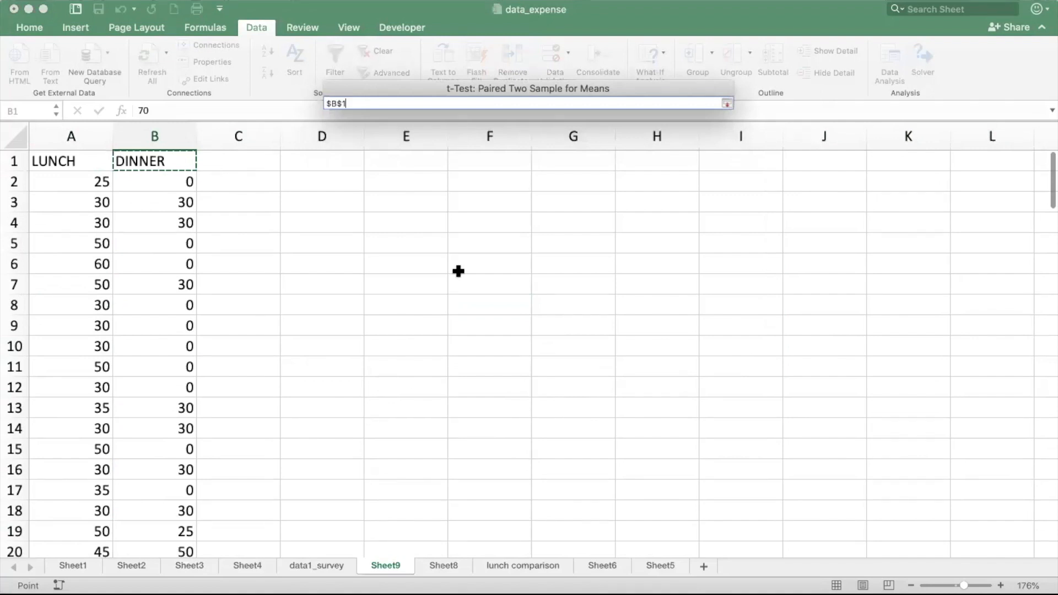
{"action": "key", "text": "super+shift+Down"}
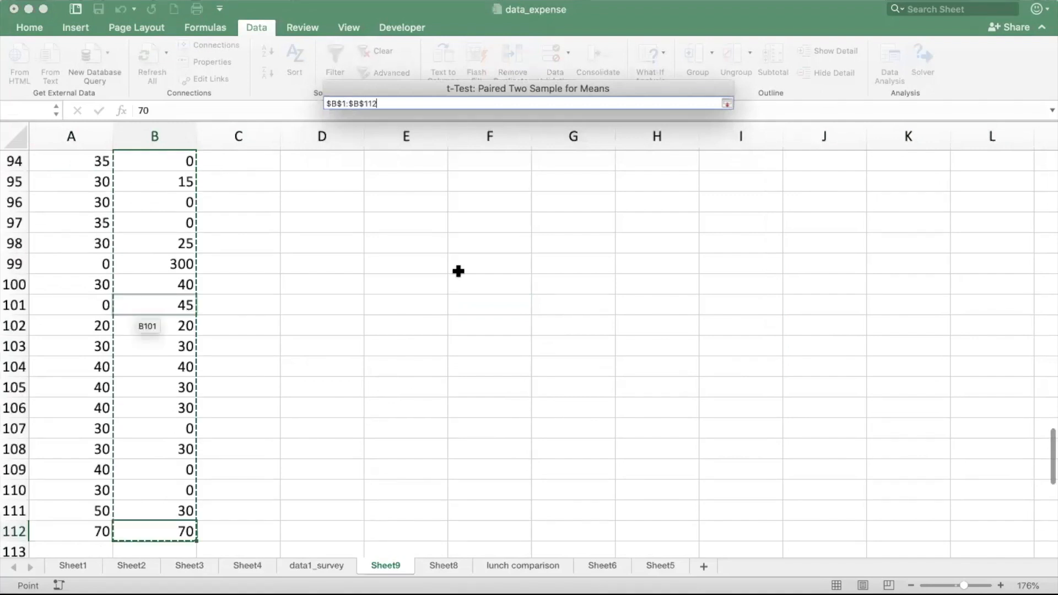
{"action": "left_click", "coordinate": [727, 103]}
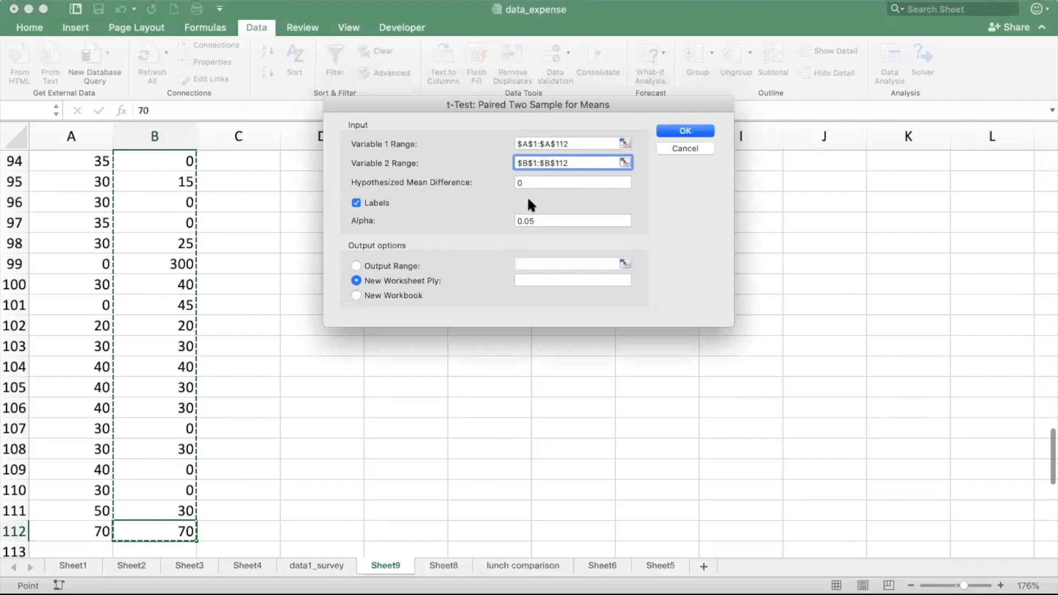
- Send the paired t-test output to cell D1 of the current sheet and run the test
{"action": "left_click", "coordinate": [357, 266]}
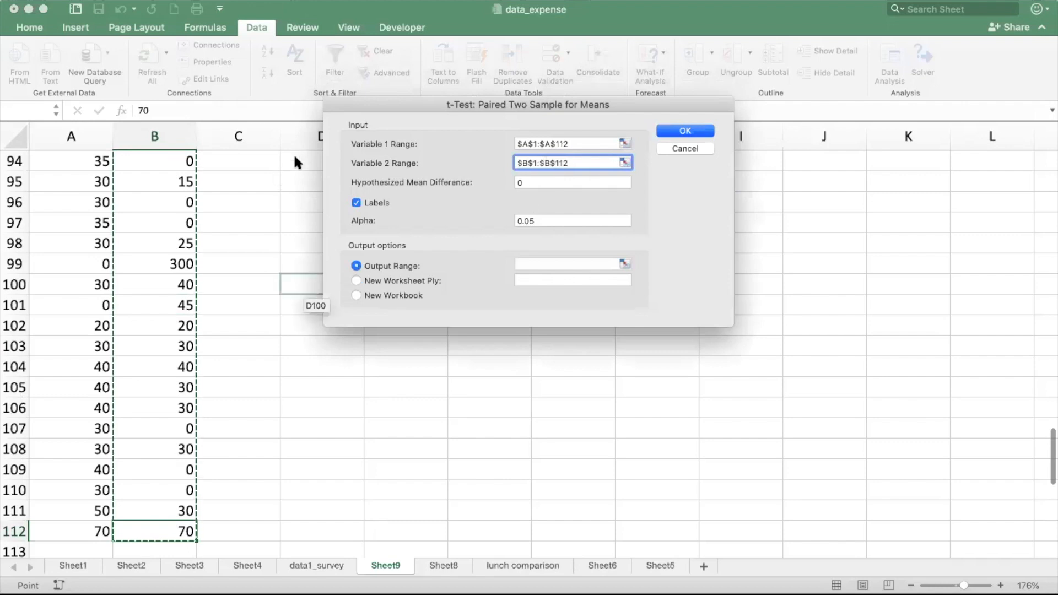
{"action": "left_click", "coordinate": [626, 263]}
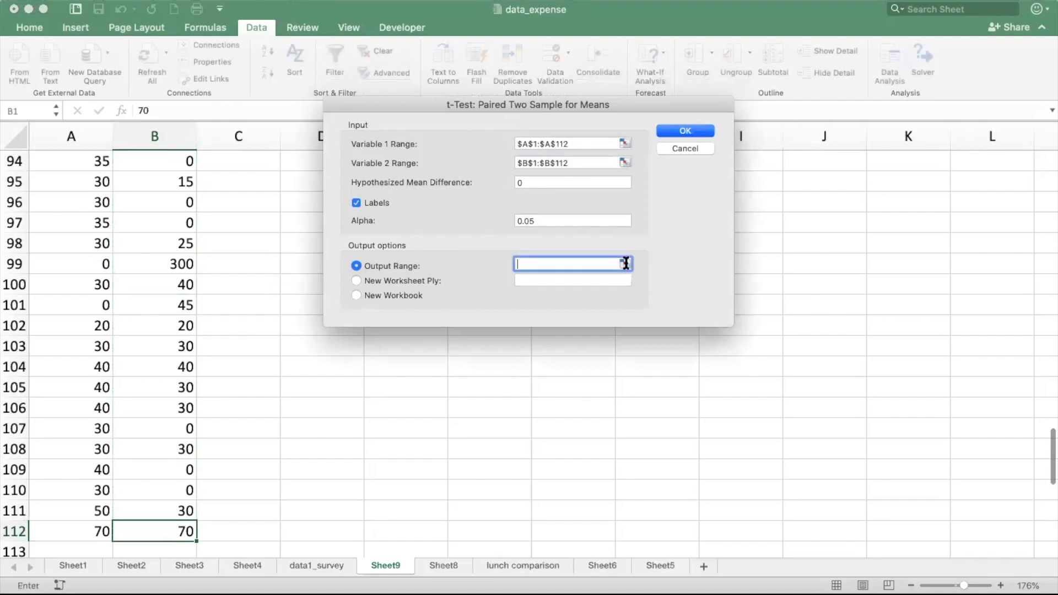
{"action": "left_click", "coordinate": [624, 263]}
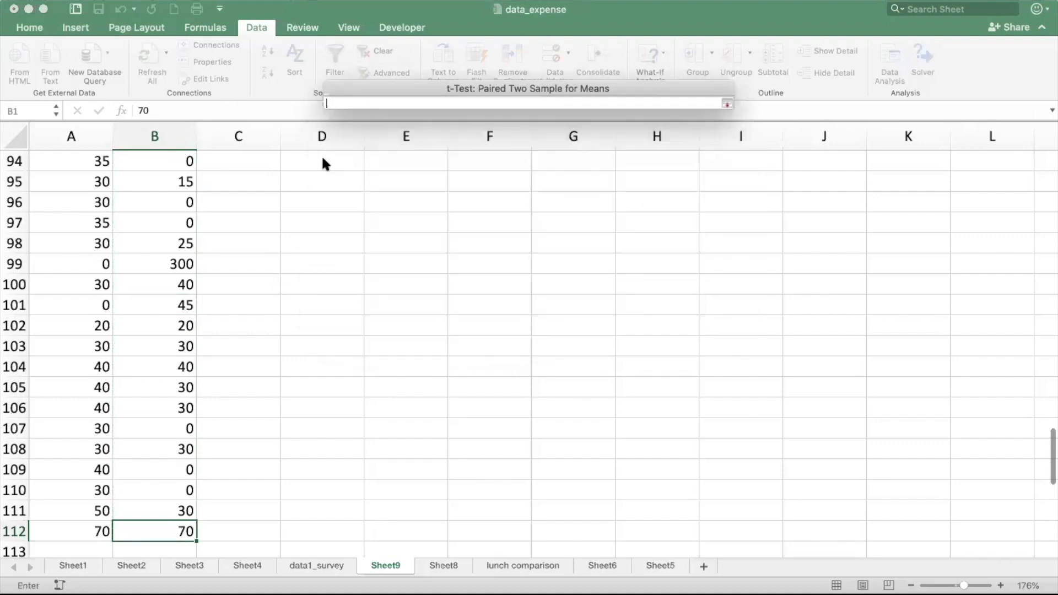
{"action": "left_click", "coordinate": [324, 160]}
{"action": "scroll", "coordinate": [323, 163], "scroll_direction": "up", "scroll_amount": 2}
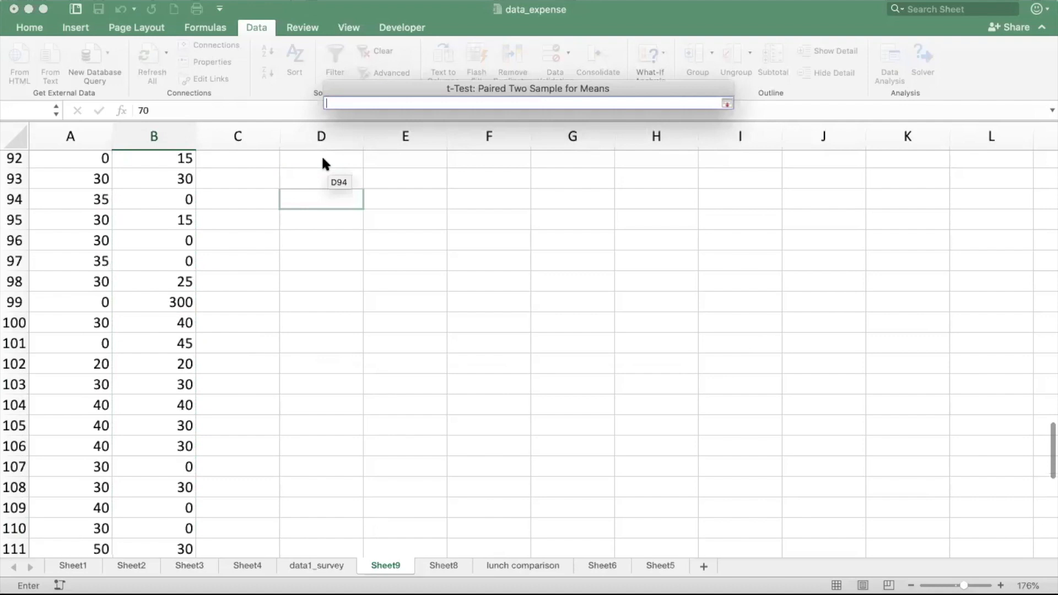
{"action": "scroll", "coordinate": [321, 154], "scroll_direction": "up", "scroll_amount": 20}
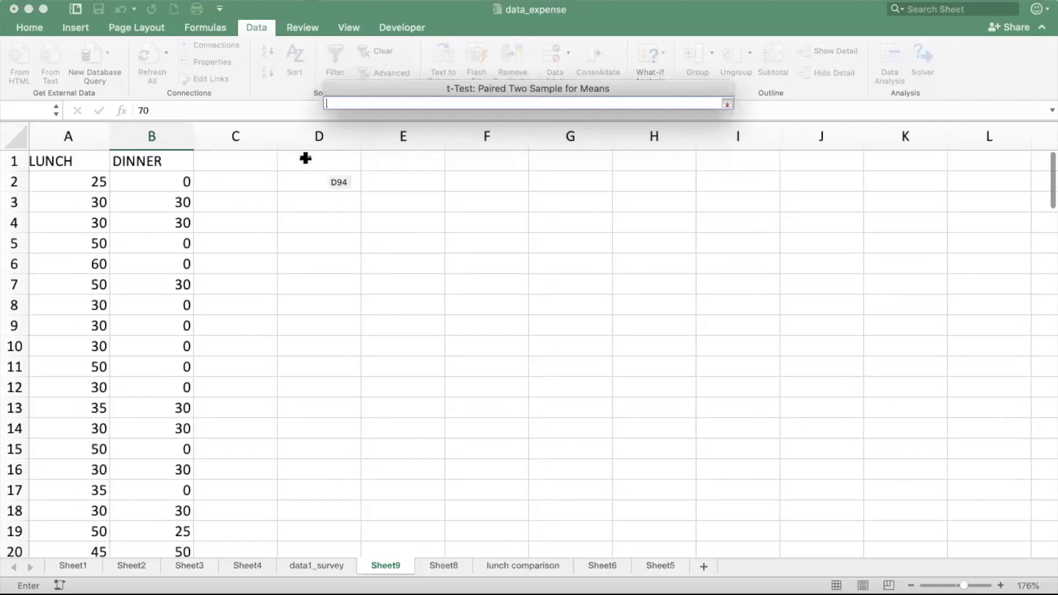
{"action": "left_click", "coordinate": [306, 159]}
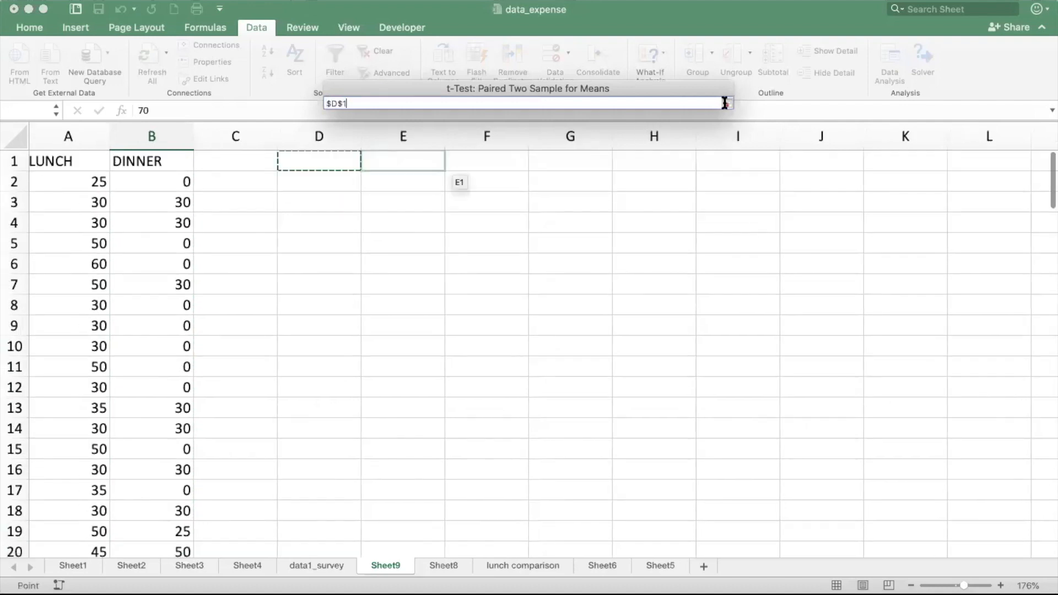
{"action": "left_click", "coordinate": [725, 104]}
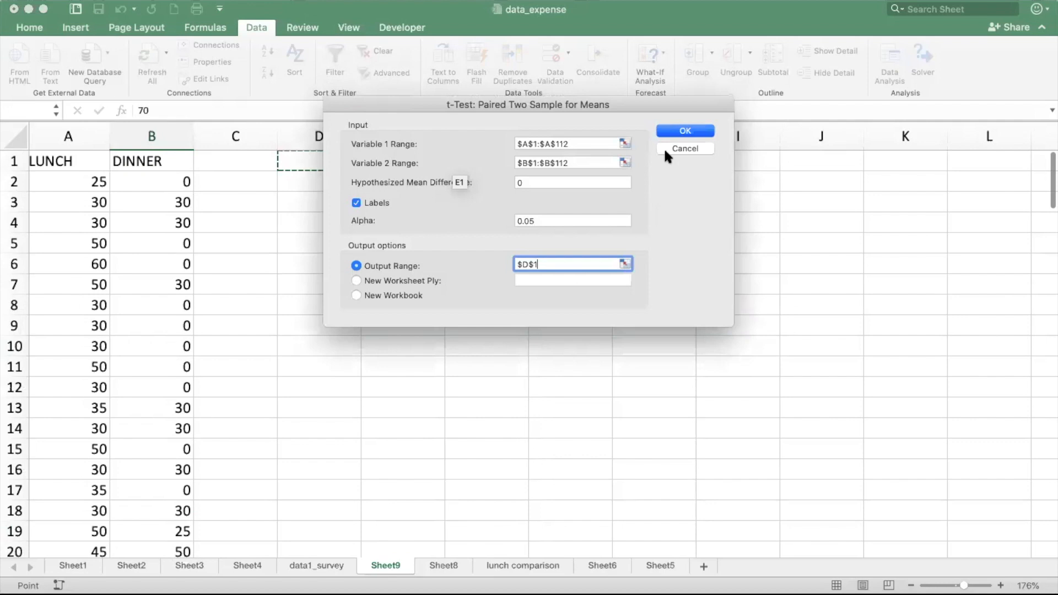
{"action": "left_click", "coordinate": [672, 130]}
{"action": "left_click", "coordinate": [673, 133]}
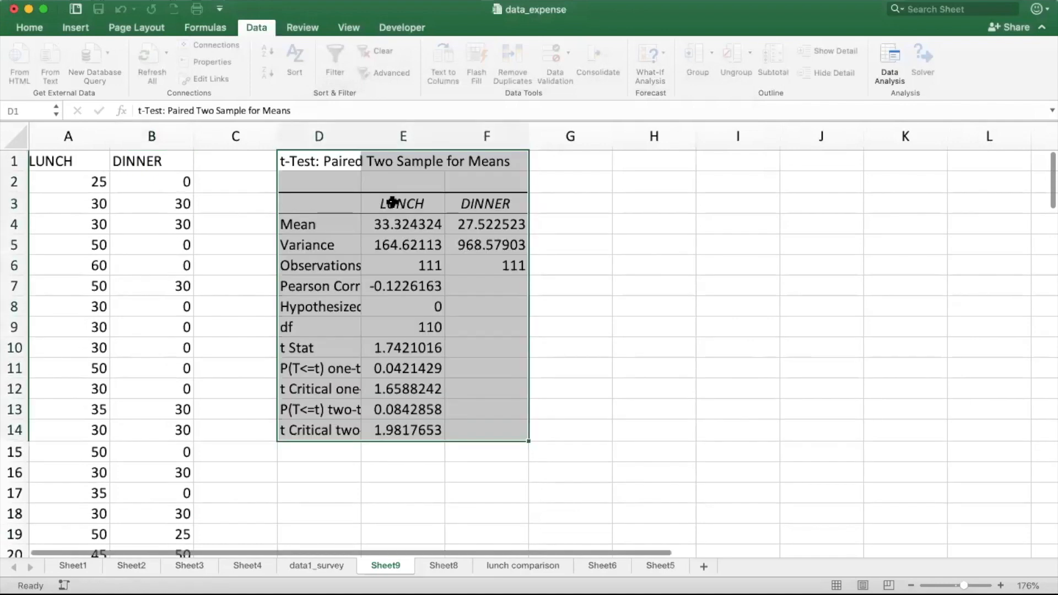
- Widen column D so the t-test labels are readable, and inspect the Pearson correlation and the DINNER variance
{"action": "left_click_drag", "start_coordinate": [361, 136], "coordinate": [417, 138]}
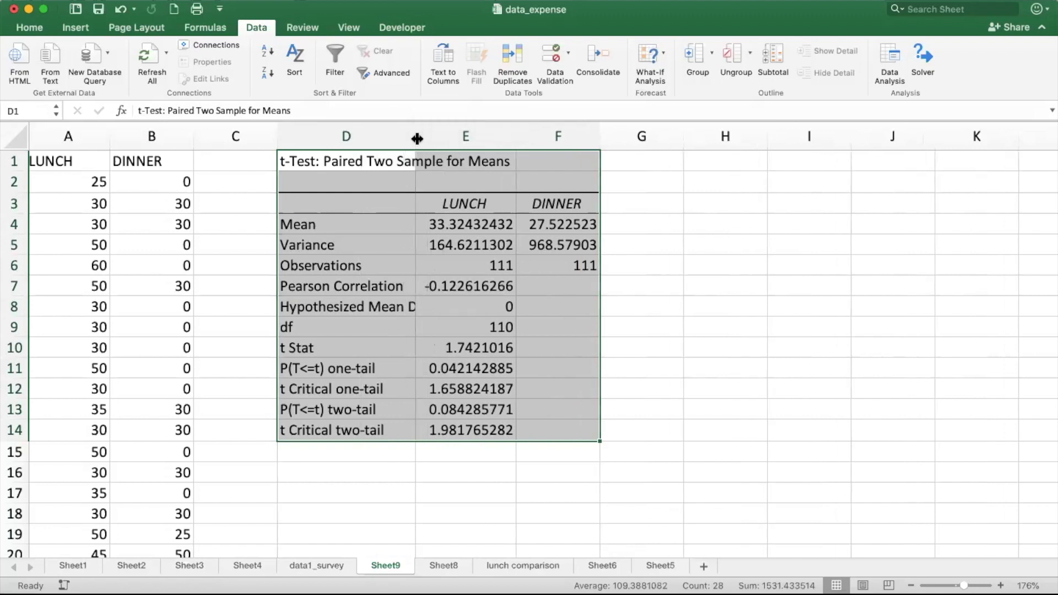
{"action": "left_click", "coordinate": [334, 285]}
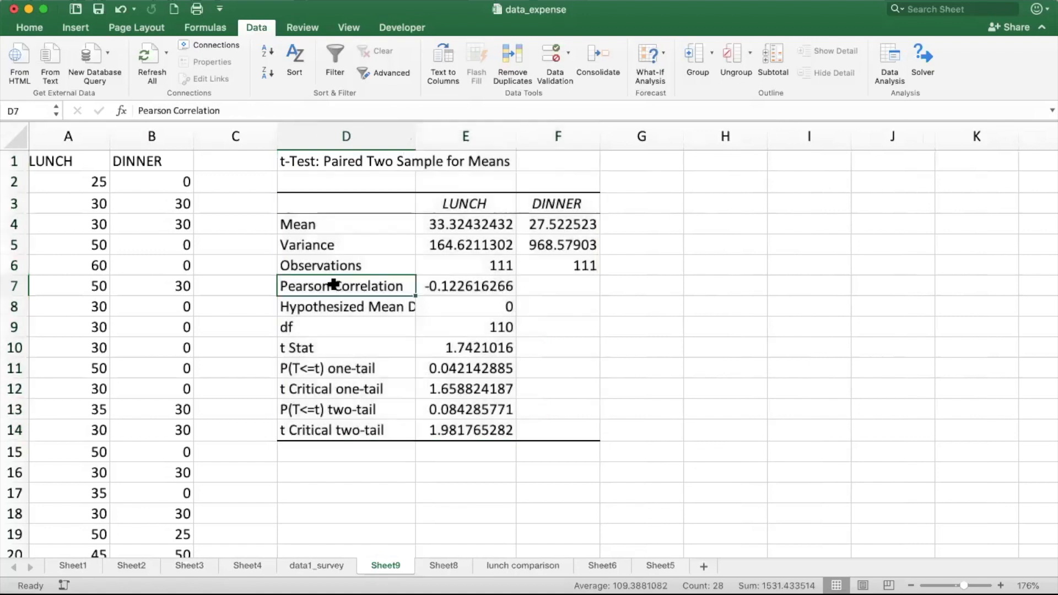
{"action": "key", "text": "Right"}
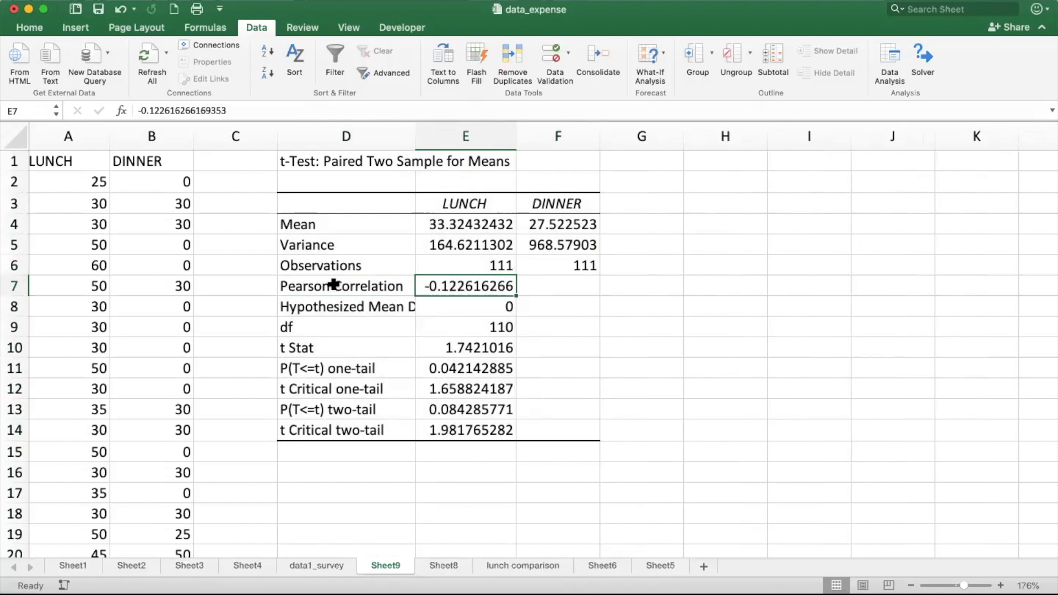
{"action": "left_click", "coordinate": [562, 246]}
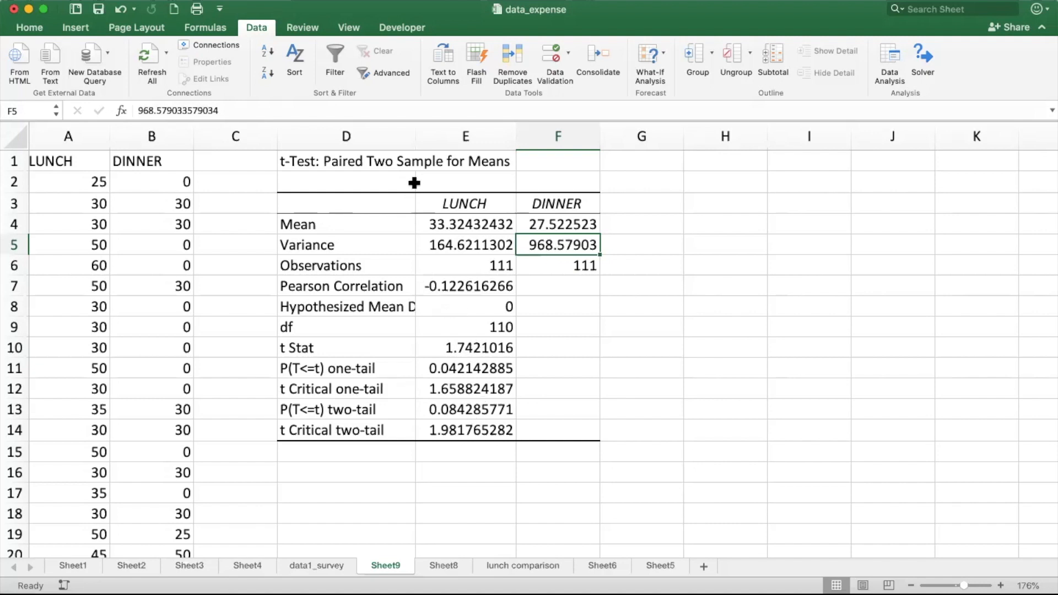
{"action": "left_click_drag", "start_coordinate": [415, 136], "coordinate": [426, 136]}
- Review the two means and the hypothesized mean difference, and make the two-tail P value in E13 bold
{"action": "left_click", "coordinate": [460, 230]}
{"action": "left_click", "coordinate": [562, 224]}
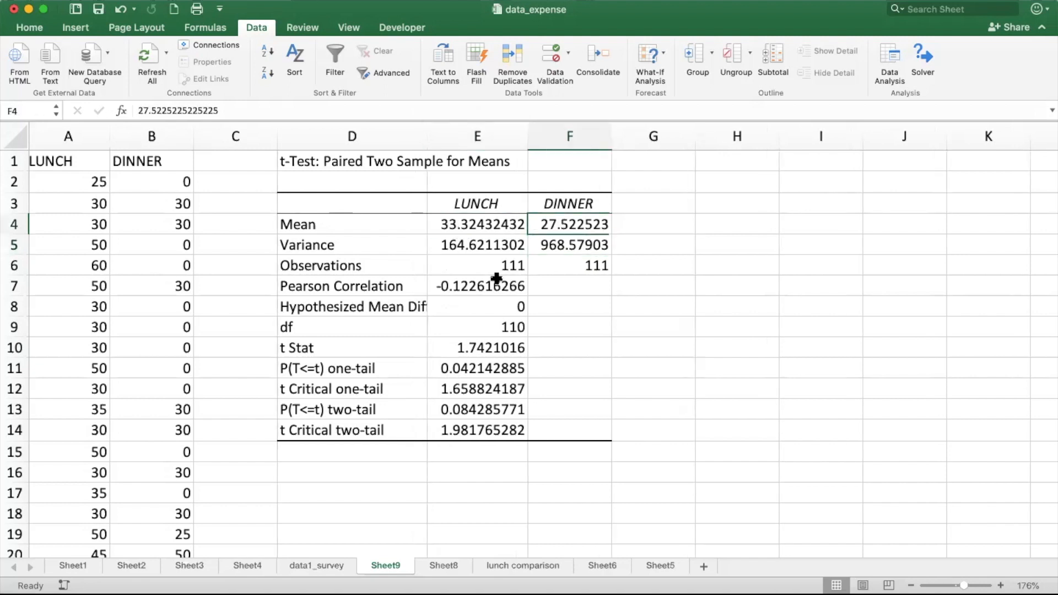
{"action": "left_click", "coordinate": [477, 311]}
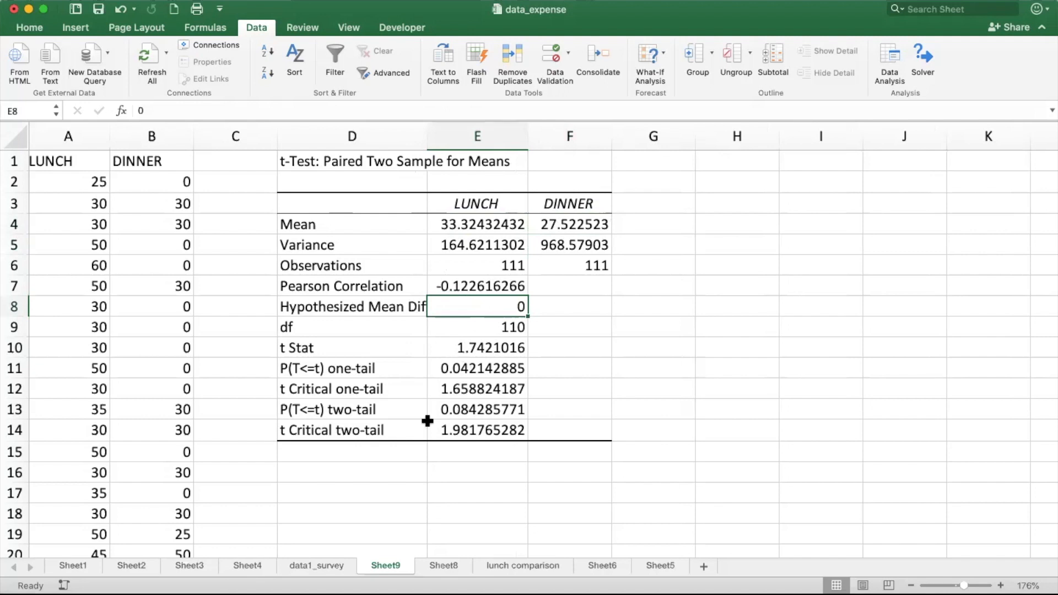
{"action": "left_click", "coordinate": [444, 409]}
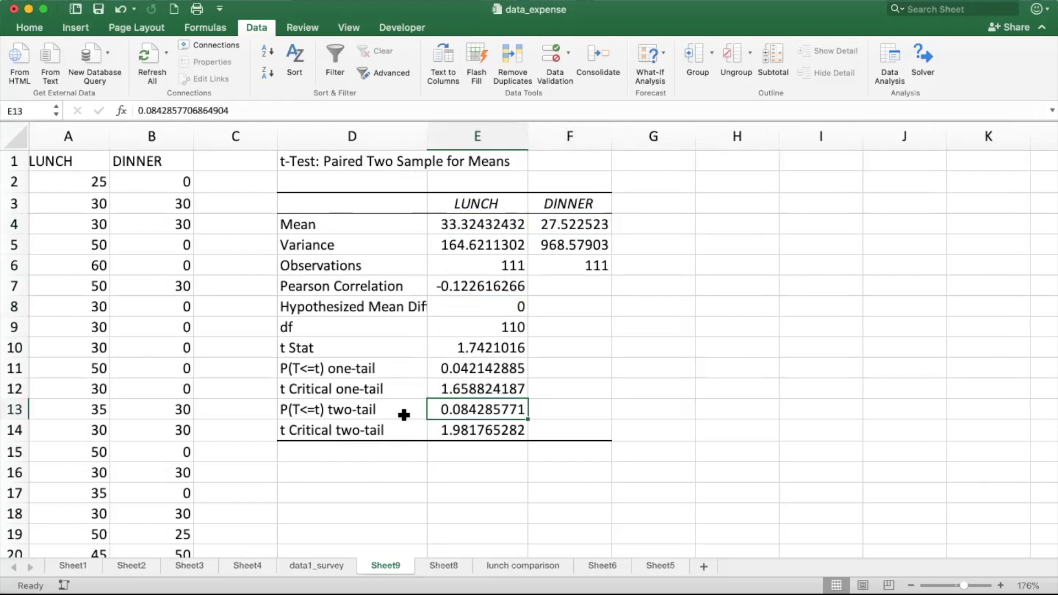
{"action": "key", "text": "super+b"}
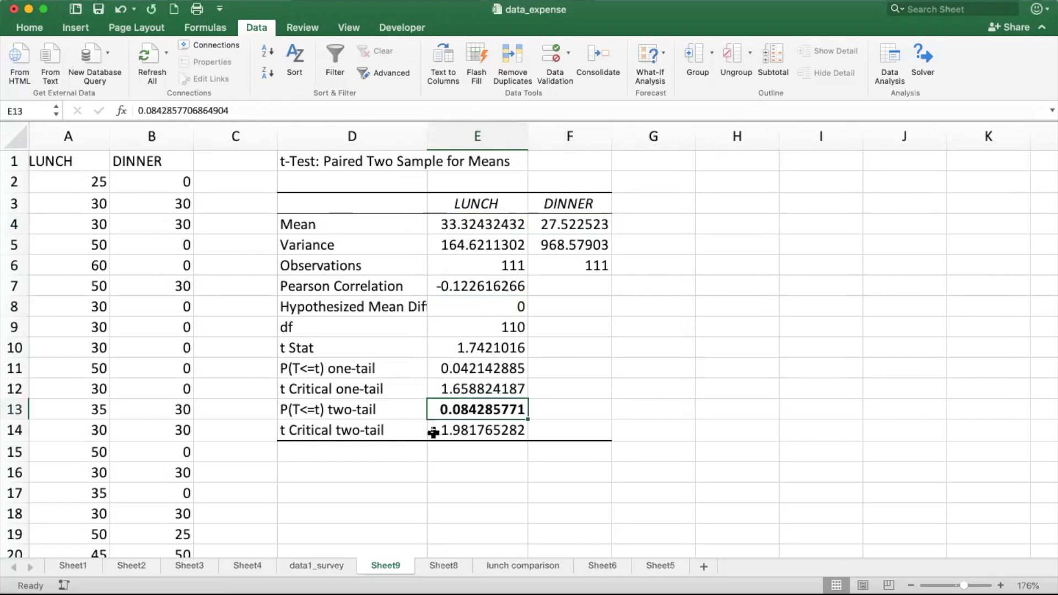
- Examine the enlarged paired t-test results, checking the Pearson correlation against the LUNCH and DINNER data
{"action": "scroll", "coordinate": [433, 433], "scroll_direction": "up", "scroll_amount": 2}
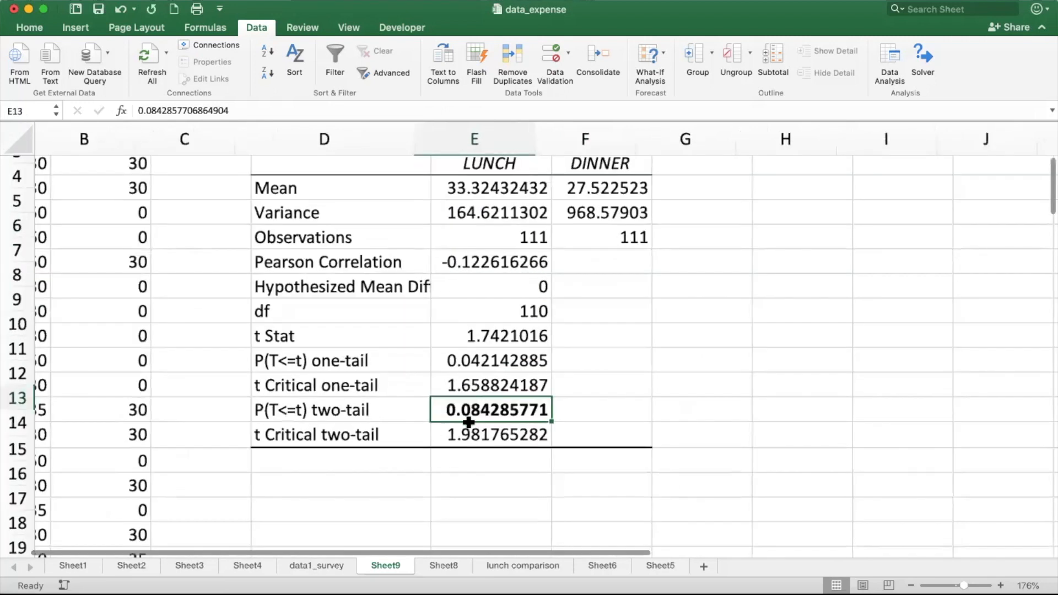
{"action": "scroll", "coordinate": [463, 421], "scroll_direction": "up", "scroll_amount": 2}
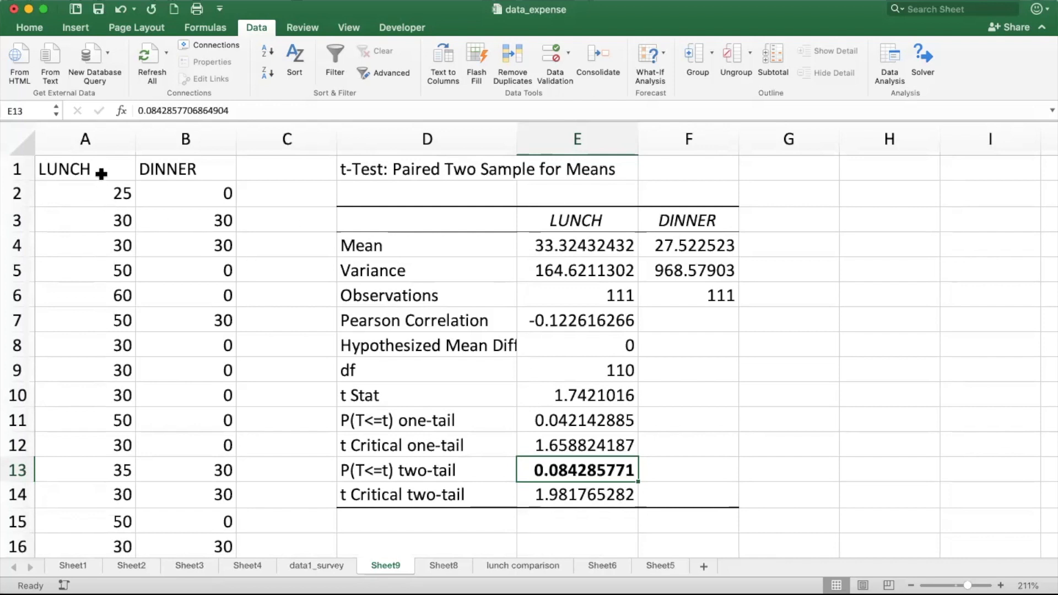
{"action": "left_click", "coordinate": [591, 323]}
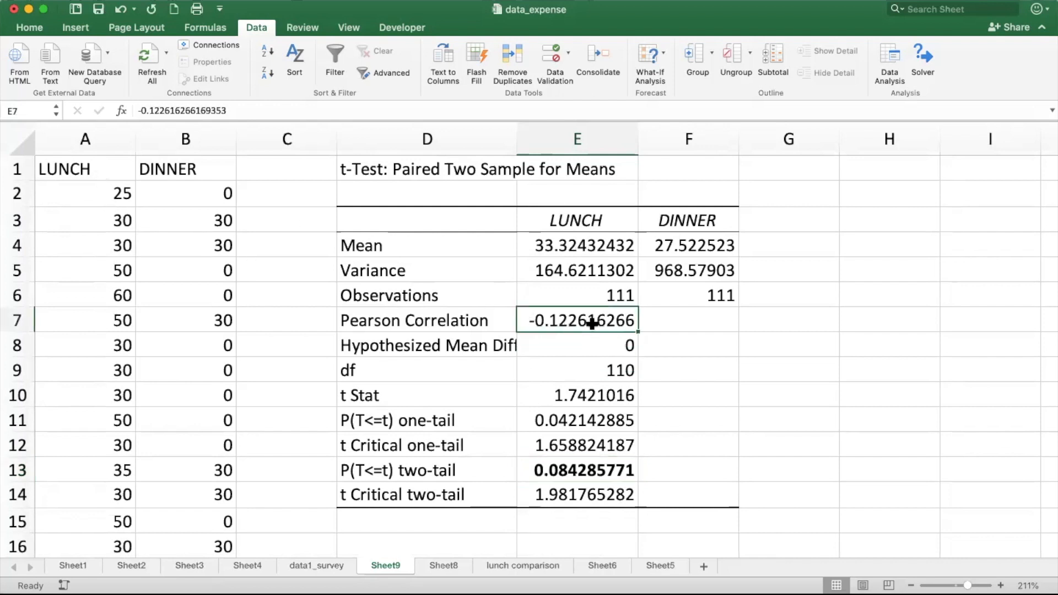
{"action": "left_click", "coordinate": [88, 167]}
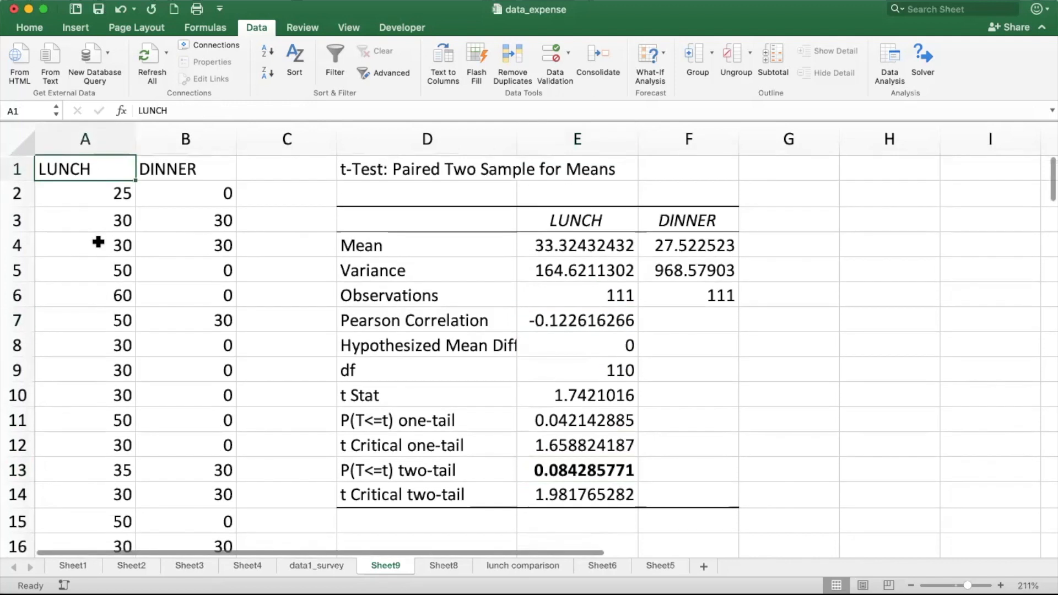
- Insert a scatter chart plotting the LUNCH and DINNER data in A1:B112
{"action": "key", "text": "shift+Right"}
{"action": "key", "text": "ctrl+shift+Down"}
{"action": "scroll", "coordinate": [98, 242], "scroll_direction": "down", "scroll_amount": 10}
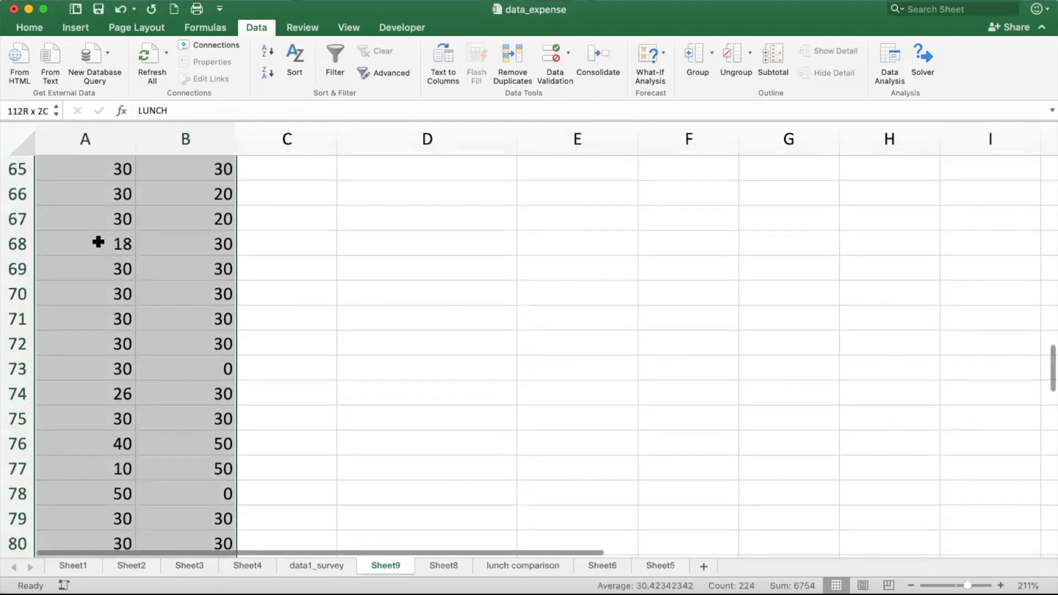
{"action": "scroll", "coordinate": [147, 297], "scroll_direction": "down", "scroll_amount": 5}
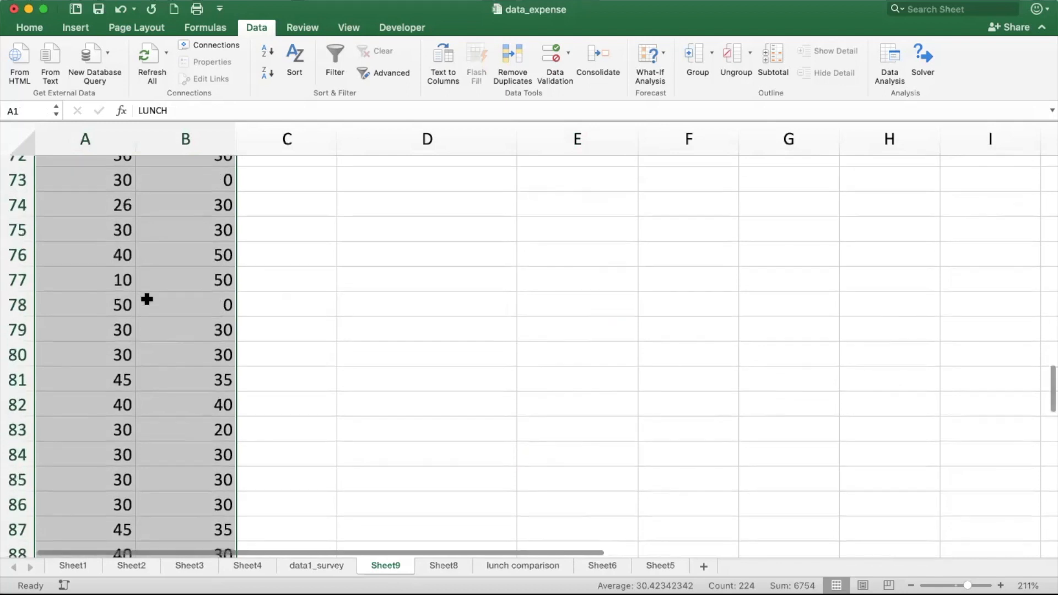
{"action": "scroll", "coordinate": [146, 298], "scroll_direction": "up", "scroll_amount": 20}
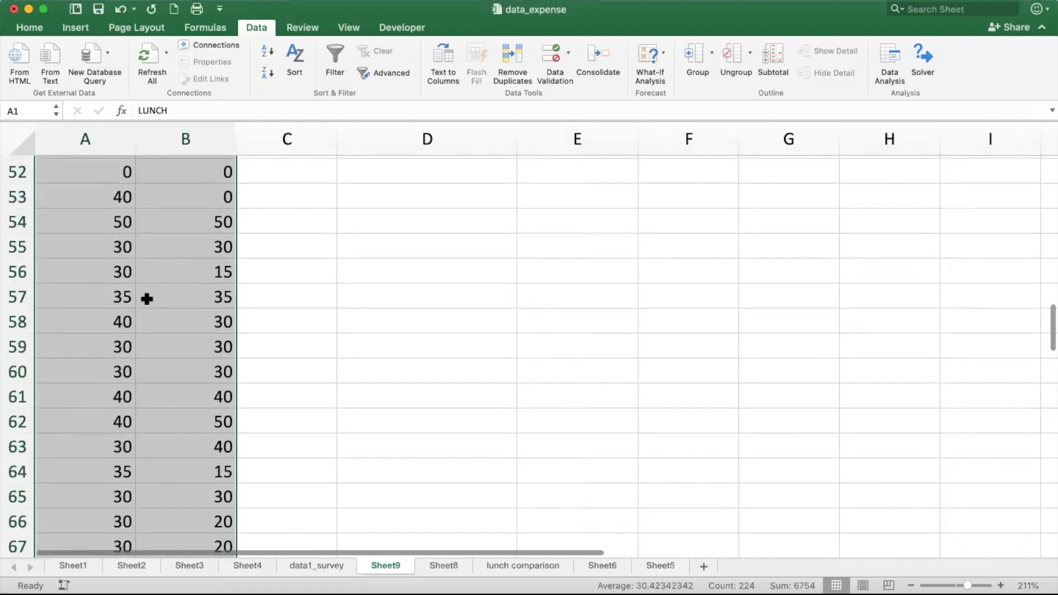
{"action": "scroll", "coordinate": [147, 299], "scroll_direction": "up", "scroll_amount": 6}
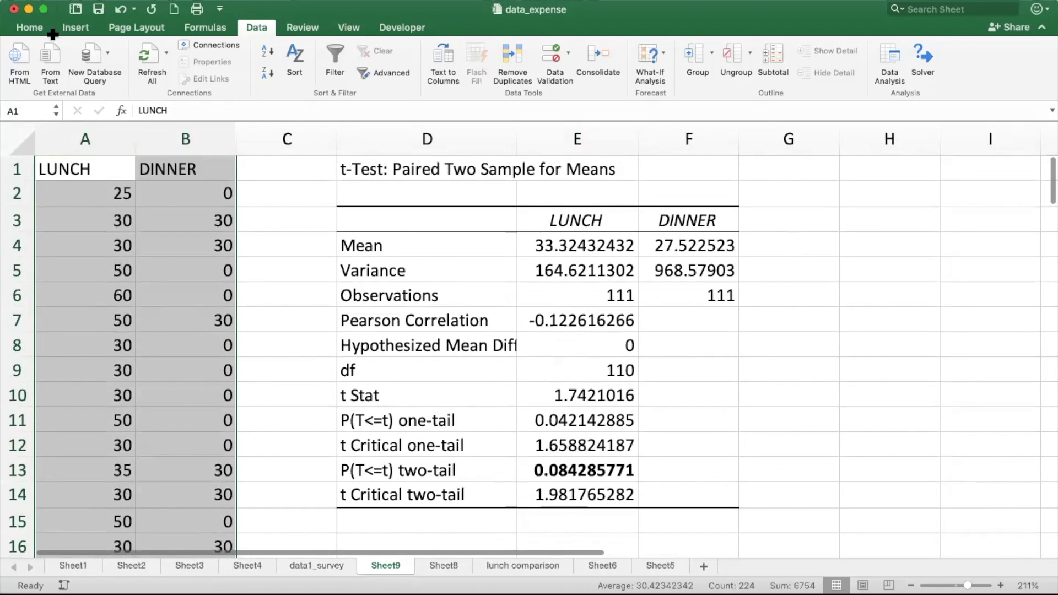
{"action": "left_click", "coordinate": [74, 27]}
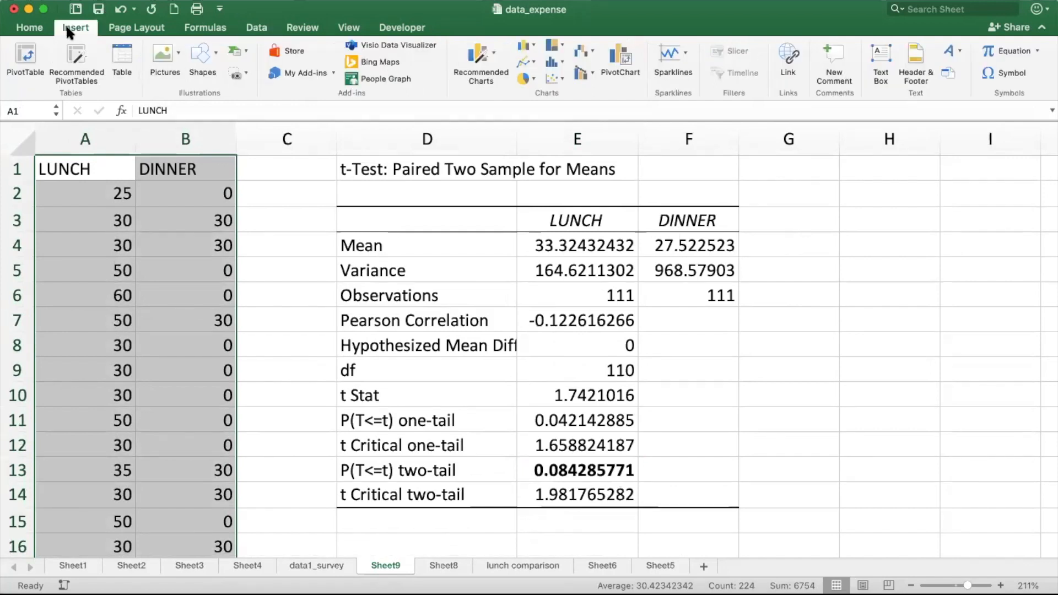
{"action": "left_click", "coordinate": [551, 78]}
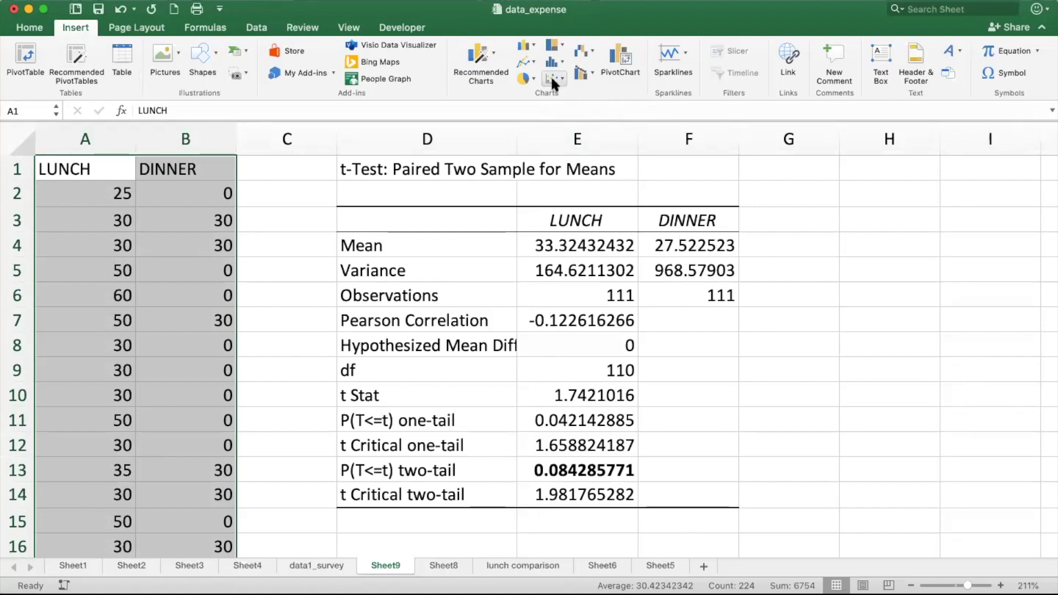
{"action": "left_click", "coordinate": [551, 80]}
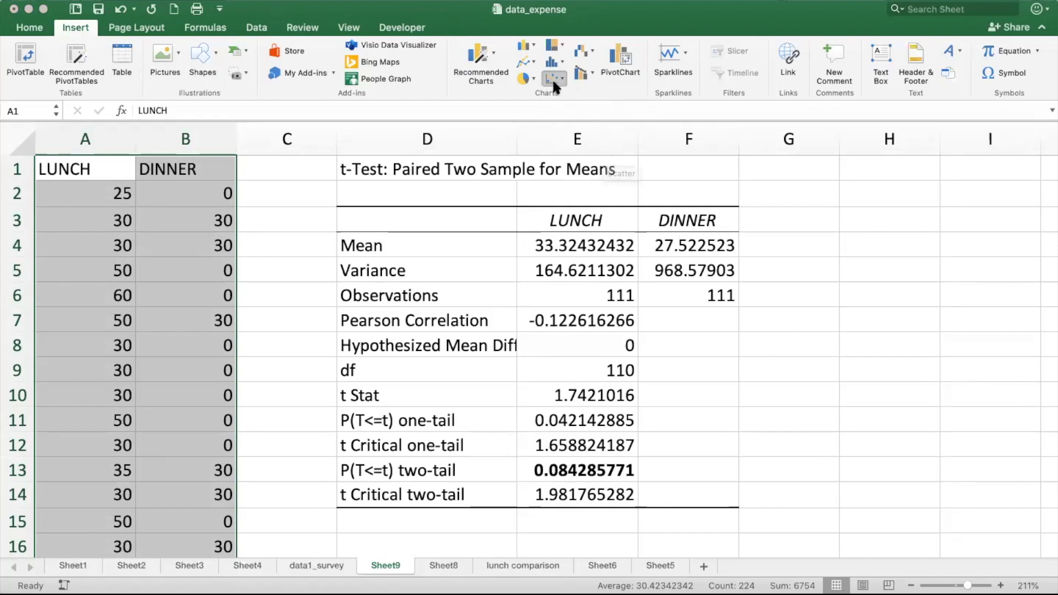
{"action": "left_click", "coordinate": [565, 135]}
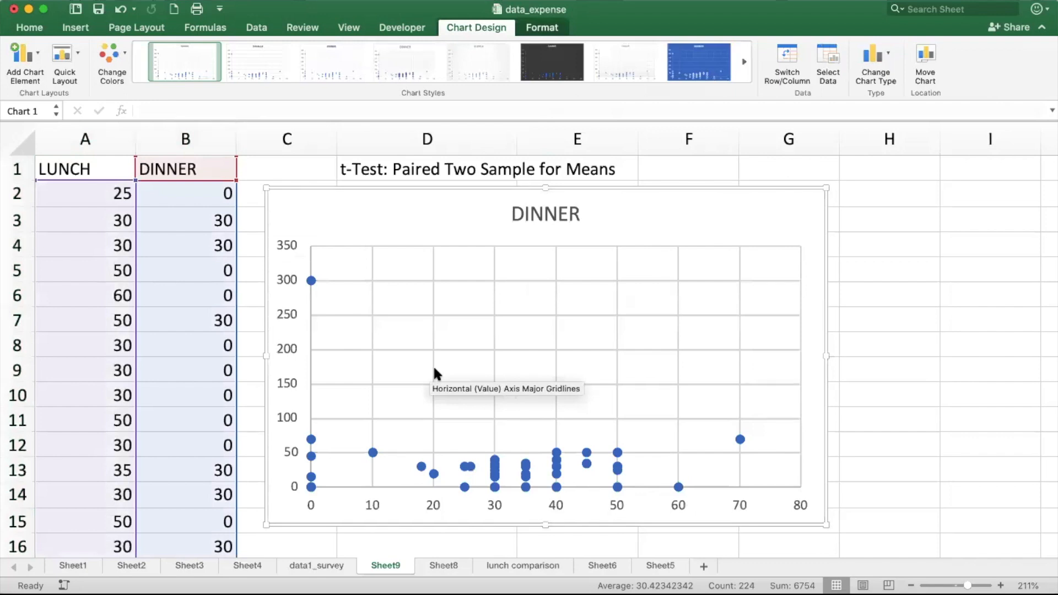
- Examine the scatter chart for outlying DINNER expenses against the Pearson correlation, and delete the chart
{"action": "left_click_drag", "start_coordinate": [326, 194], "coordinate": [626, 197]}
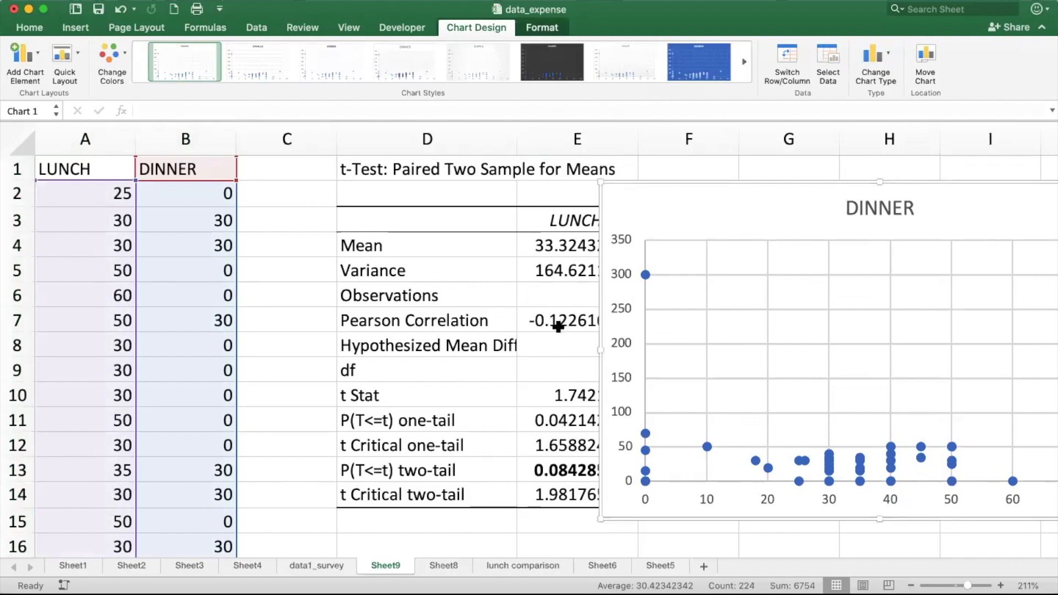
{"action": "left_click", "coordinate": [558, 326]}
{"action": "left_click_drag", "start_coordinate": [769, 189], "coordinate": [428, 161]}
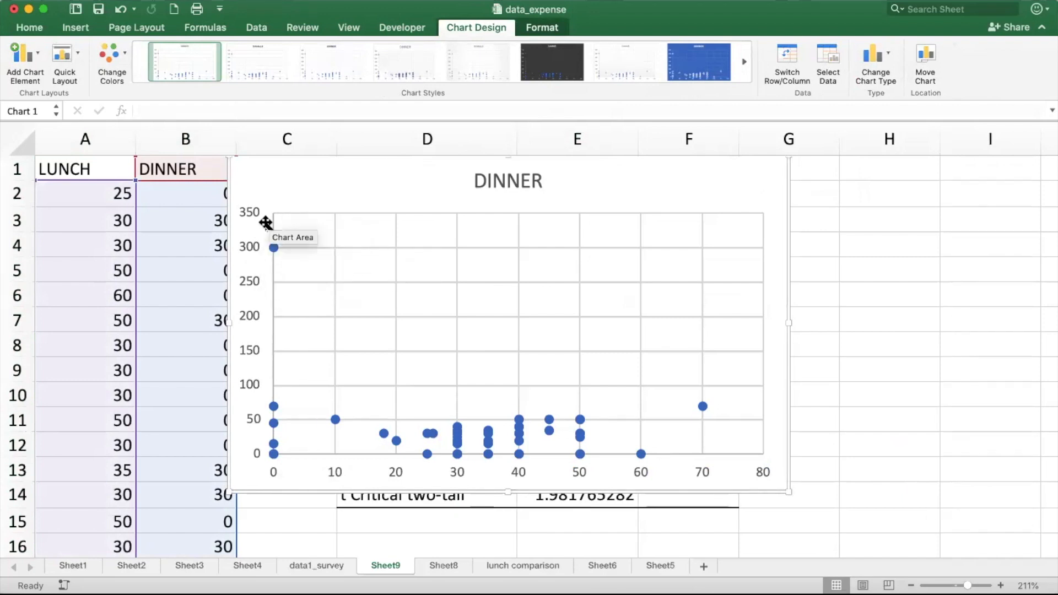
{"action": "mouse_move", "coordinate": [277, 247]}
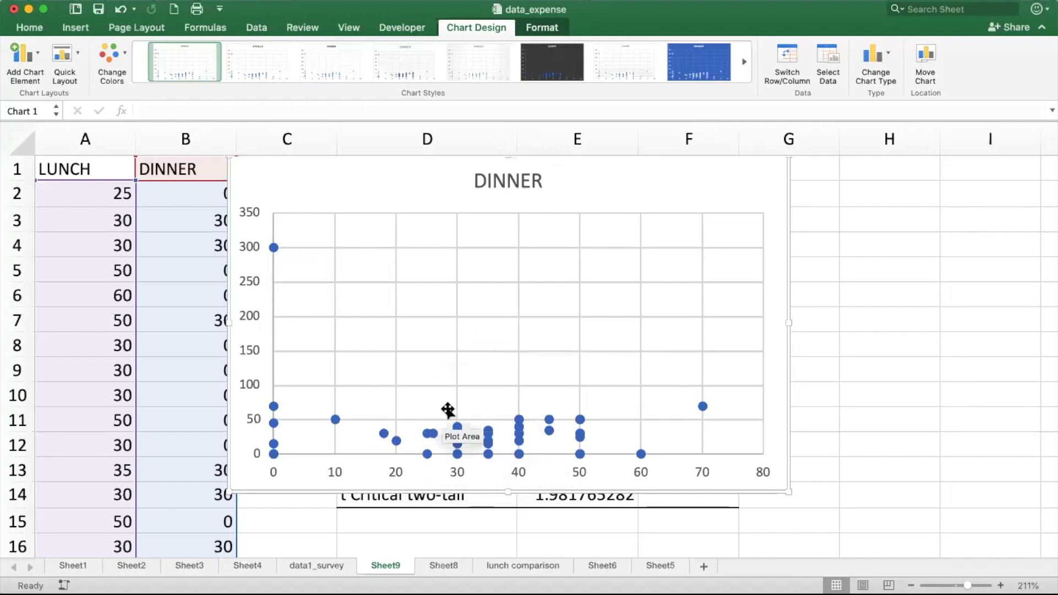
{"action": "scroll", "coordinate": [478, 427], "scroll_direction": "down", "scroll_amount": 2}
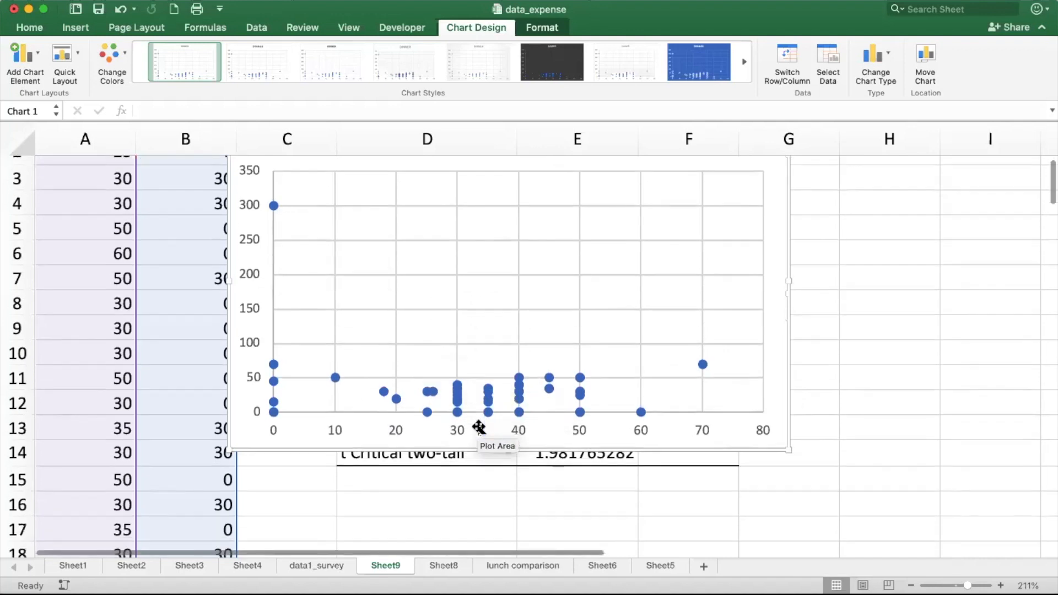
{"action": "scroll", "coordinate": [478, 427], "scroll_direction": "up", "scroll_amount": 2}
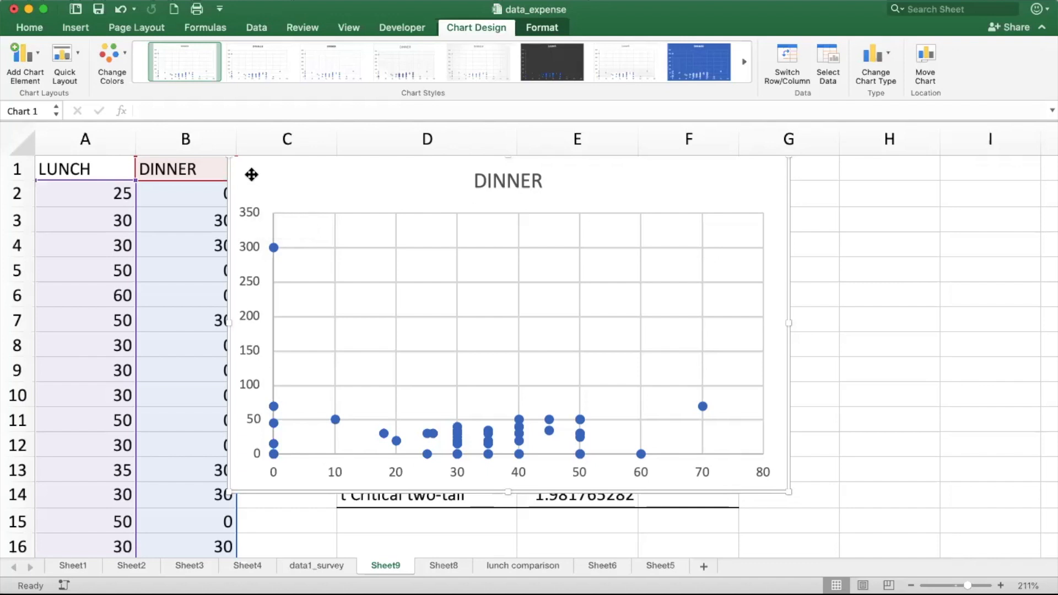
{"action": "key", "text": "Delete"}
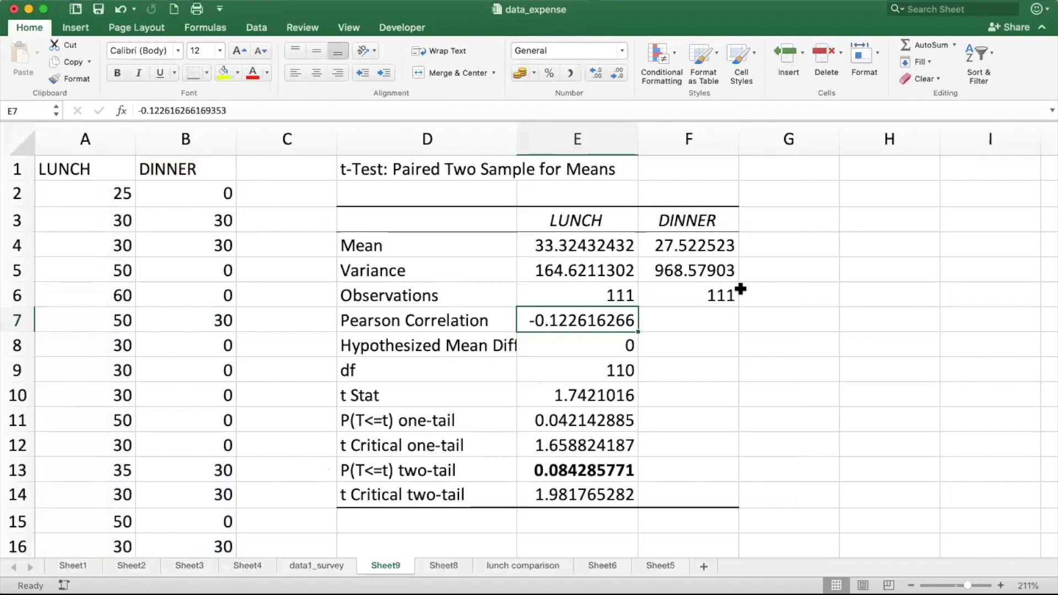
- Check the DINNER variance in F5 and replace the outlying DINNER value in B99 with 30
{"action": "left_click", "coordinate": [684, 269]}
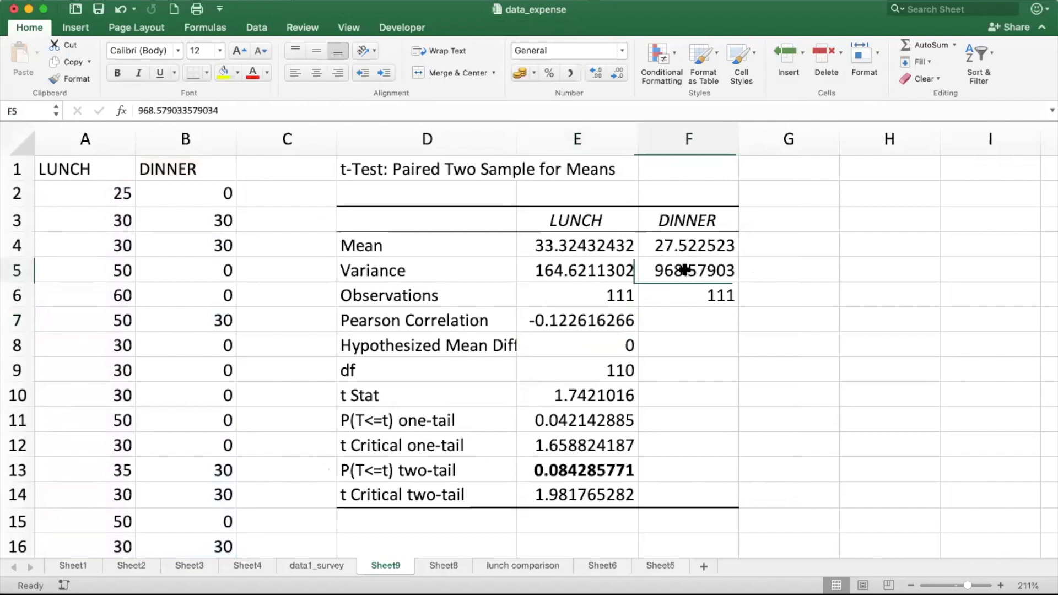
{"action": "left_click", "coordinate": [175, 329]}
{"action": "key", "text": "ctrl+Down"}
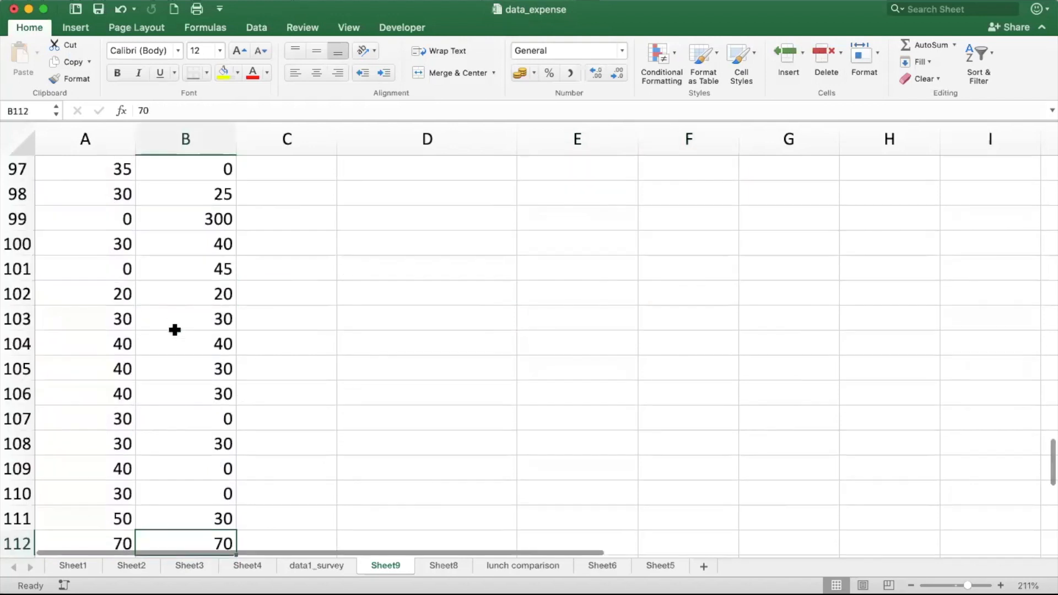
{"action": "scroll", "coordinate": [174, 329], "scroll_direction": "up", "scroll_amount": 1}
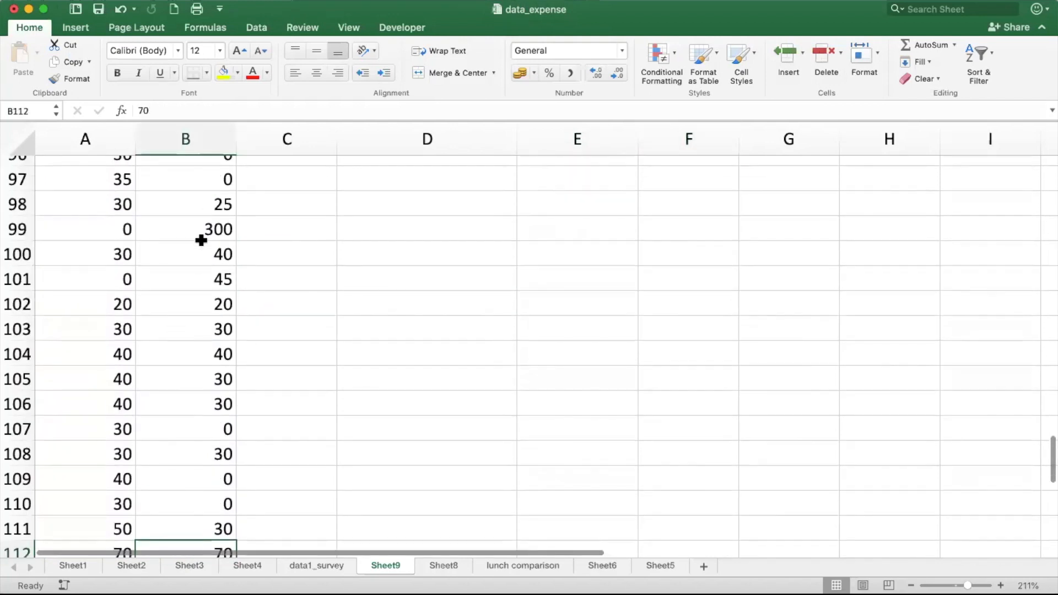
{"action": "left_click", "coordinate": [203, 238]}
{"action": "type", "text": "30"}
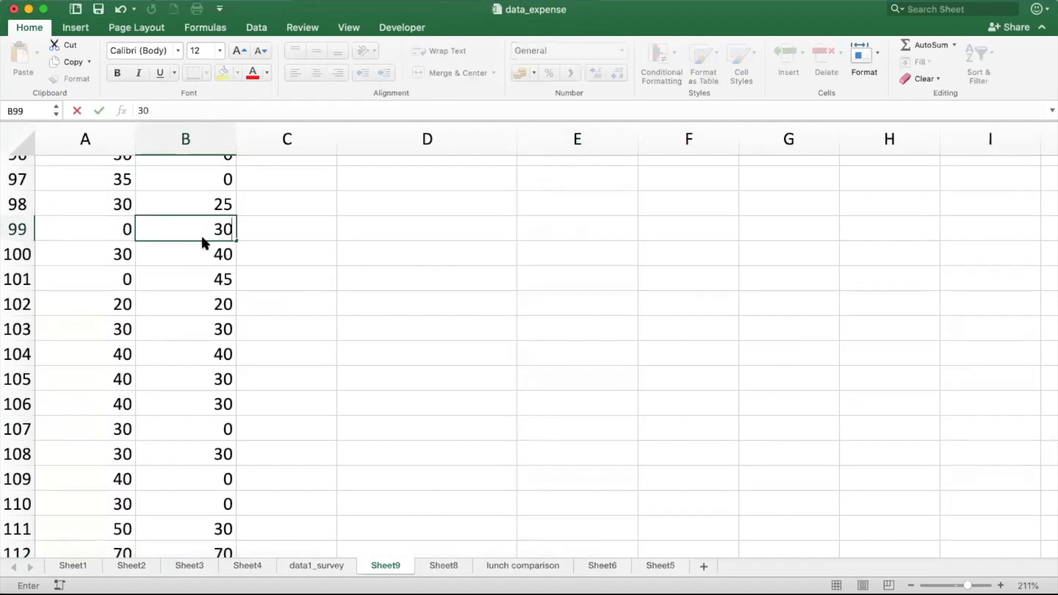
{"action": "key", "text": "Return"}
{"action": "scroll", "coordinate": [225, 271], "scroll_direction": "up", "scroll_amount": 10}
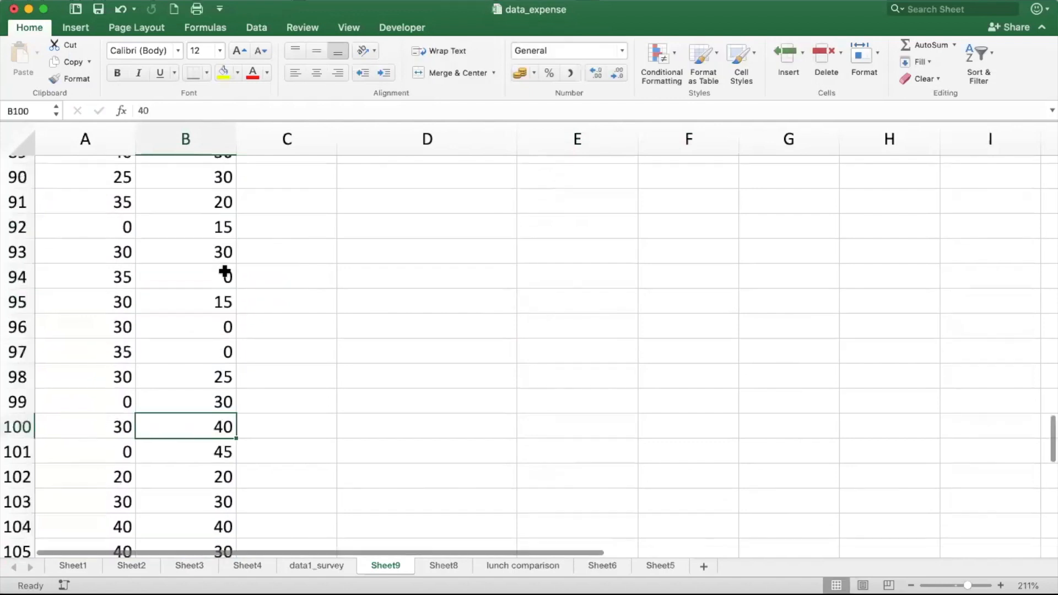
{"action": "scroll", "coordinate": [225, 272], "scroll_direction": "up", "scroll_amount": 10}
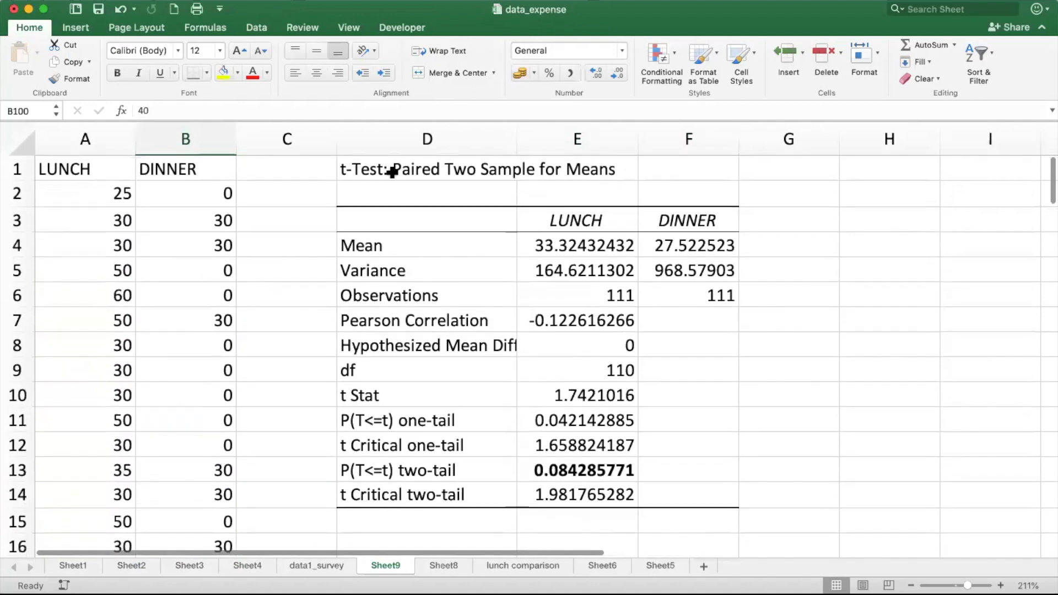
- Enter the label "without 300" in G1, beside the first paired t-test output
{"action": "left_click", "coordinate": [369, 169]}
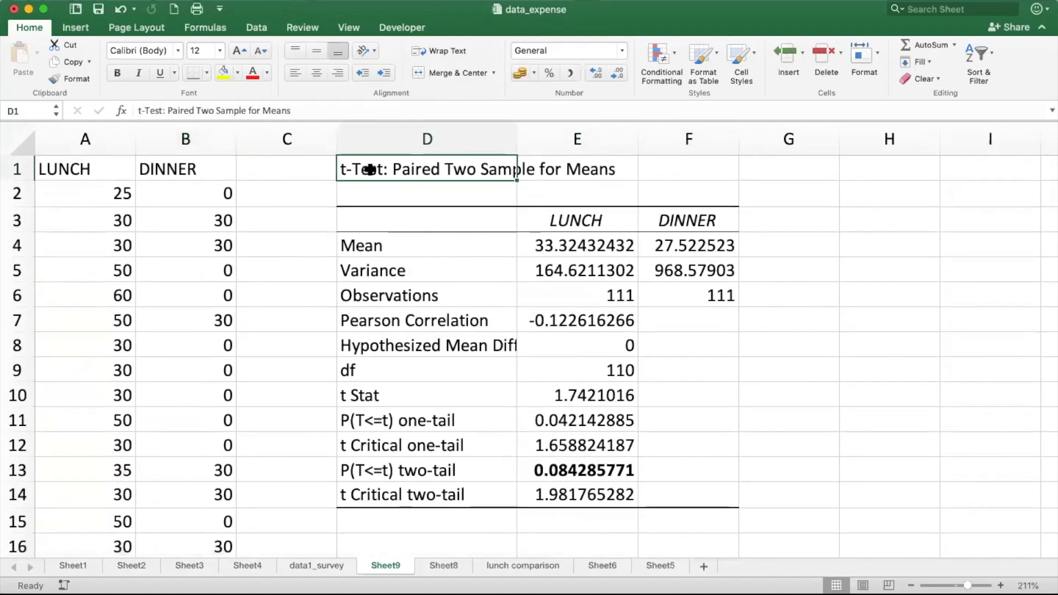
{"action": "left_click", "coordinate": [858, 173]}
{"action": "key", "text": "Left"}
{"action": "type", "text": "witho"}
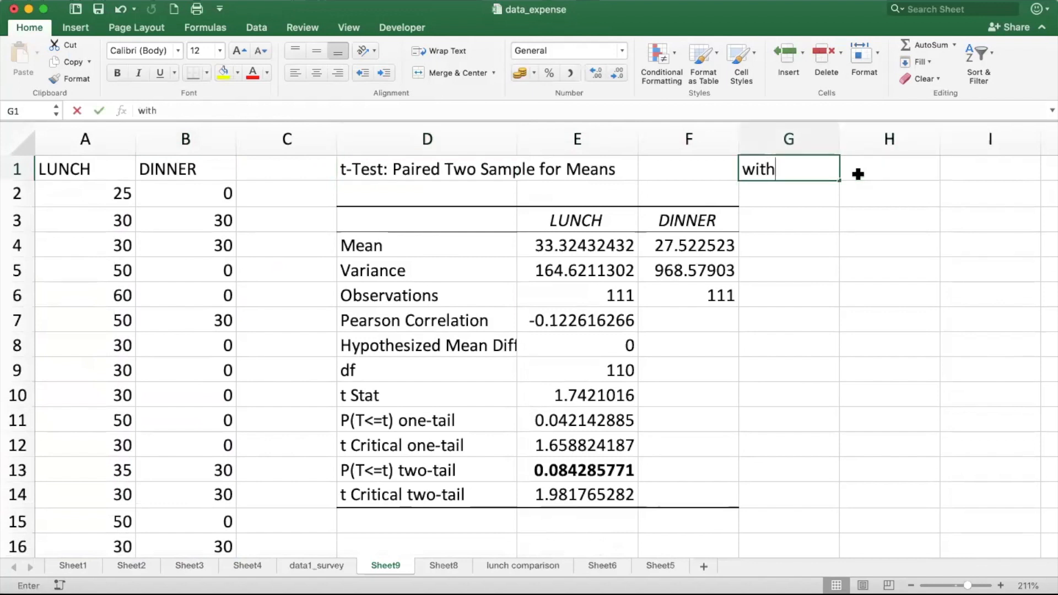
{"action": "key", "text": "BackSpace"}
{"action": "key", "text": "BackSpace"}
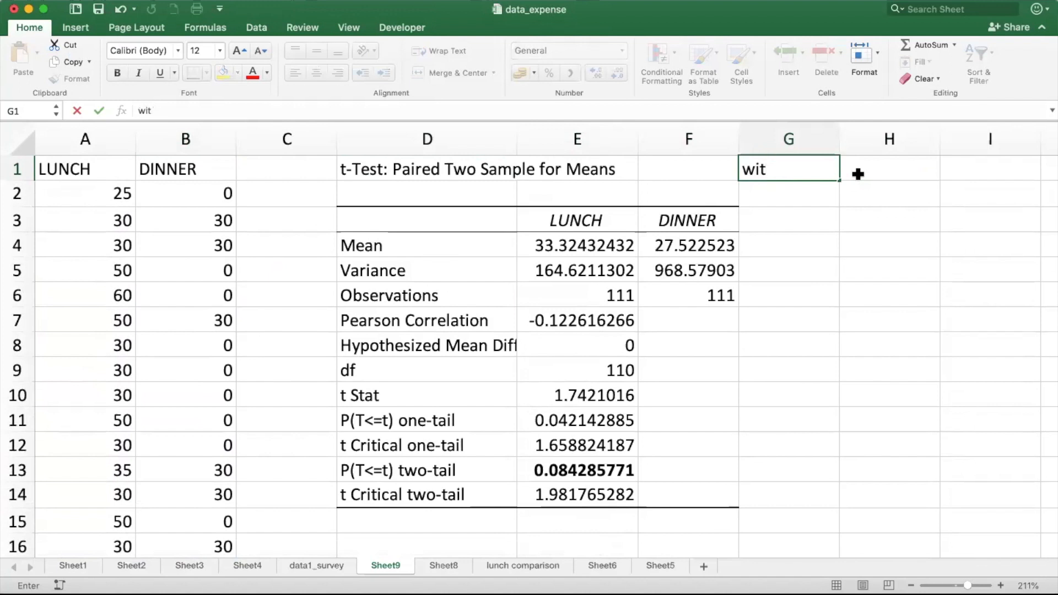
{"action": "type", "text": "hout 300"}
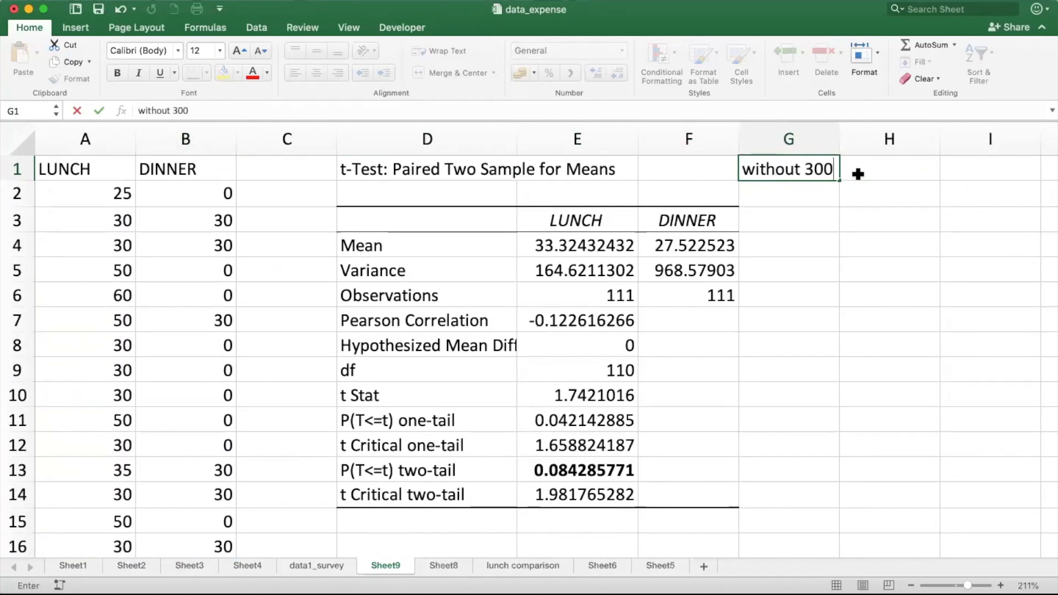
{"action": "key", "text": "Return"}
- Rerun the paired t-test on A1:A112 and B1:B112 with labels and alpha 0.05, sending the output to H1
{"action": "key", "text": "Right"}
{"action": "key", "text": "Up"}
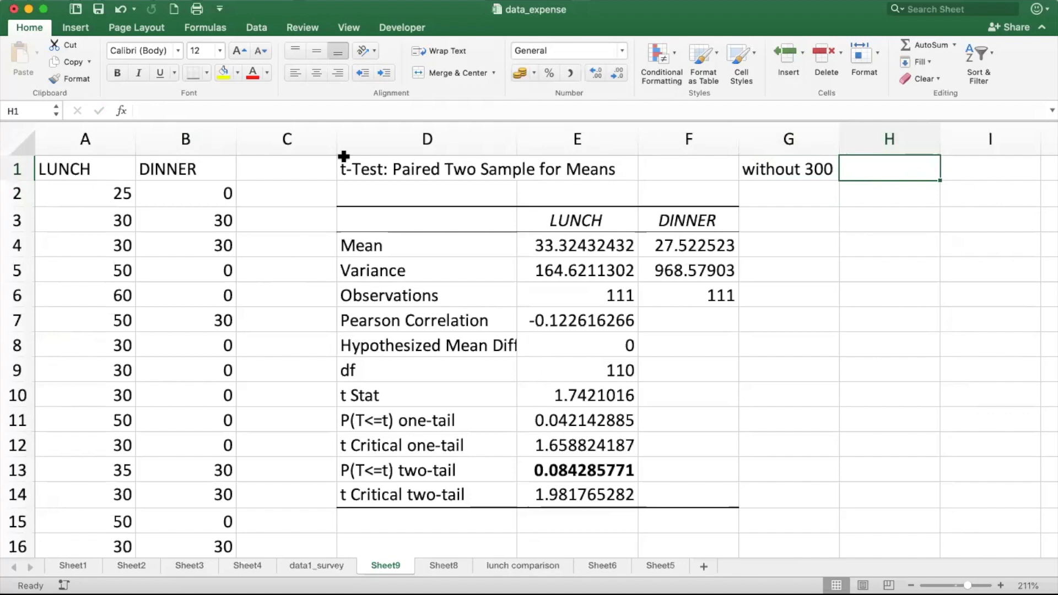
{"action": "left_click", "coordinate": [267, 27]}
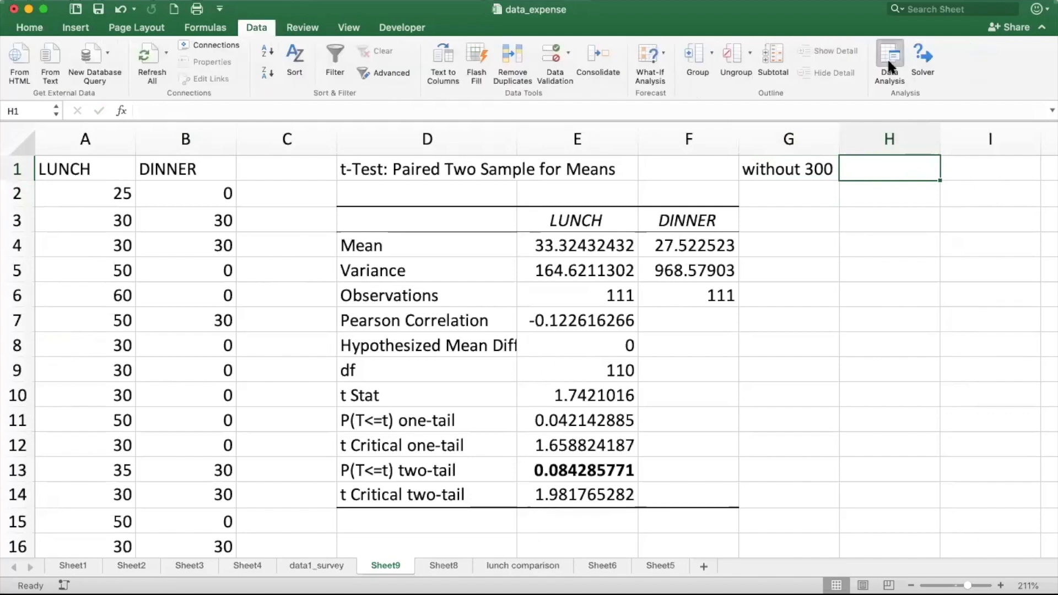
{"action": "left_click", "coordinate": [888, 61]}
{"action": "left_click", "coordinate": [667, 148]}
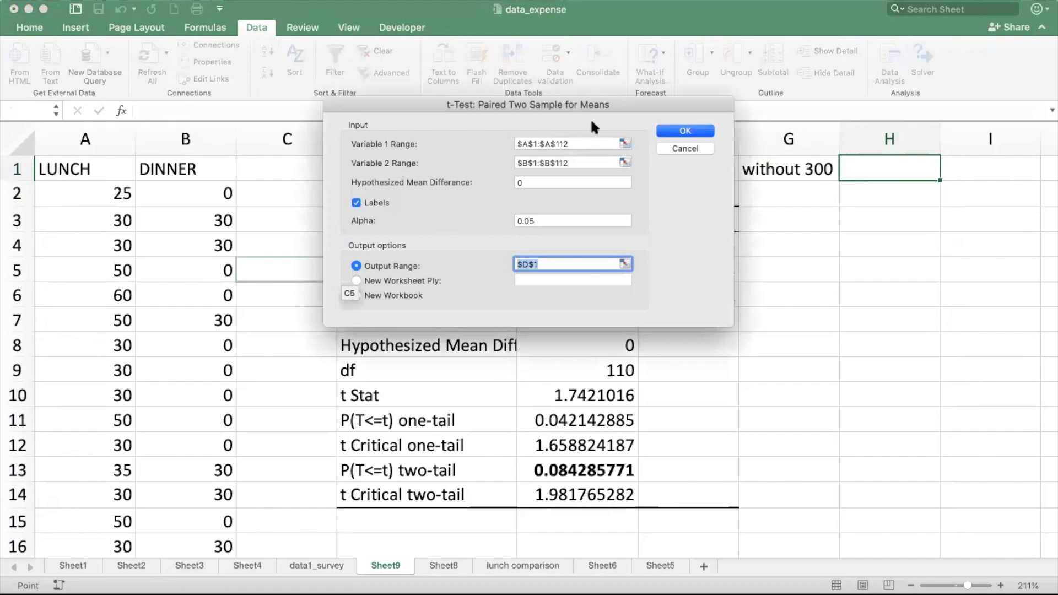
{"action": "left_click", "coordinate": [624, 143]}
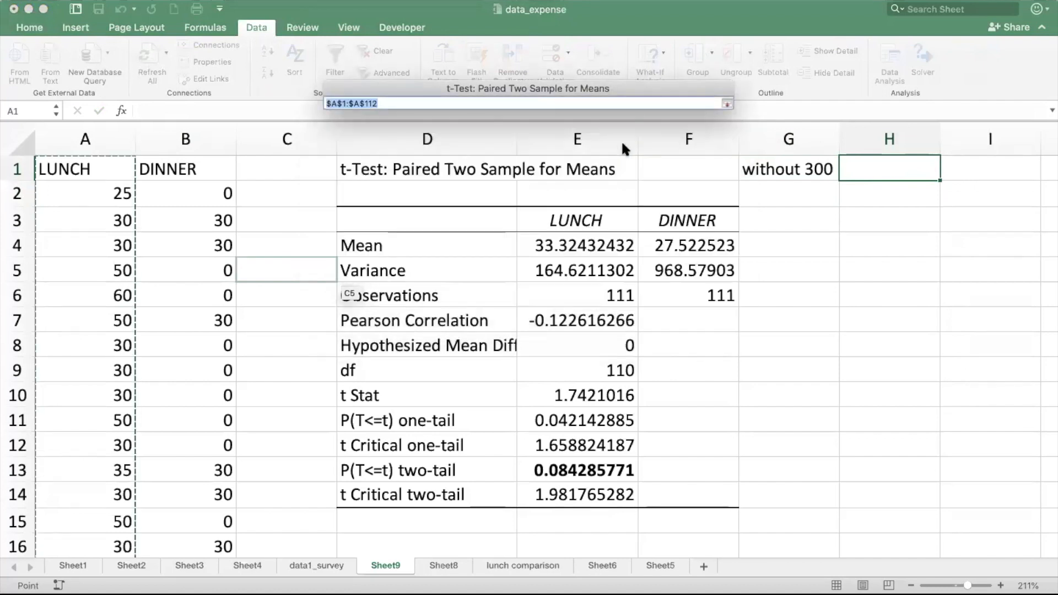
{"action": "left_click", "coordinate": [724, 103]}
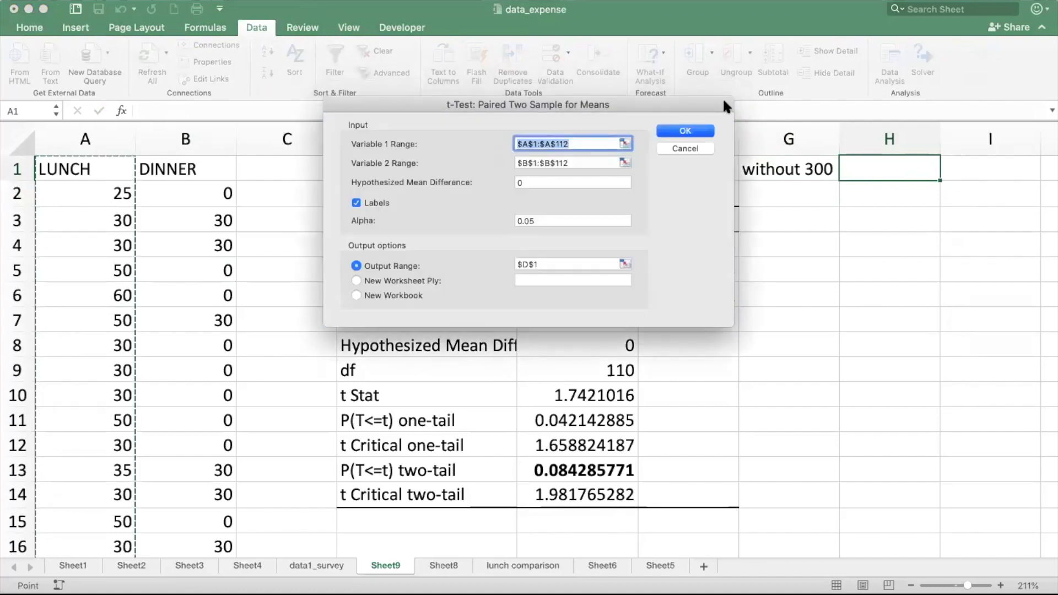
{"action": "left_click", "coordinate": [589, 266]}
{"action": "left_click", "coordinate": [527, 265]}
{"action": "key", "text": "BackSpace"}
{"action": "type", "text": "H"}
{"action": "left_click", "coordinate": [682, 134]}
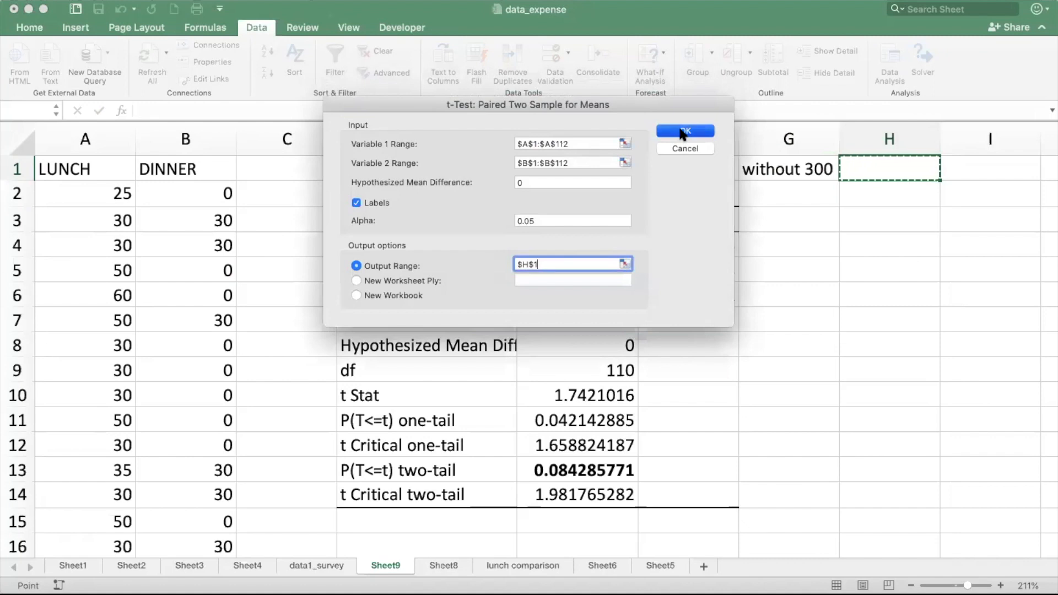
- Widen column H slightly and compare the DINNER variances of the two t-tests in F5 and J5
{"action": "scroll", "coordinate": [644, 343], "scroll_direction": "right", "scroll_amount": 3}
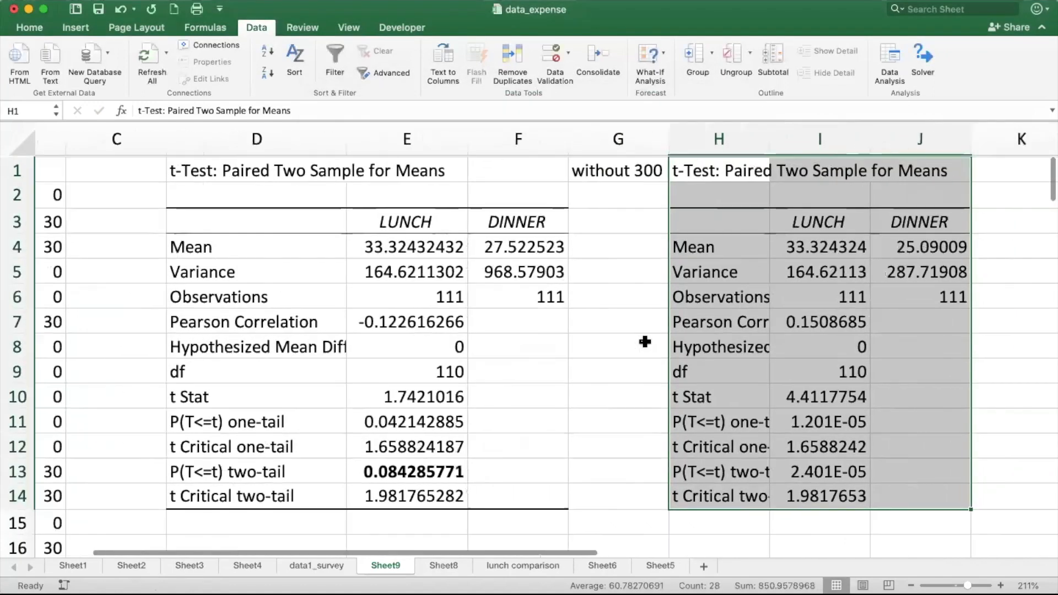
{"action": "left_click_drag", "start_coordinate": [770, 141], "coordinate": [793, 140]}
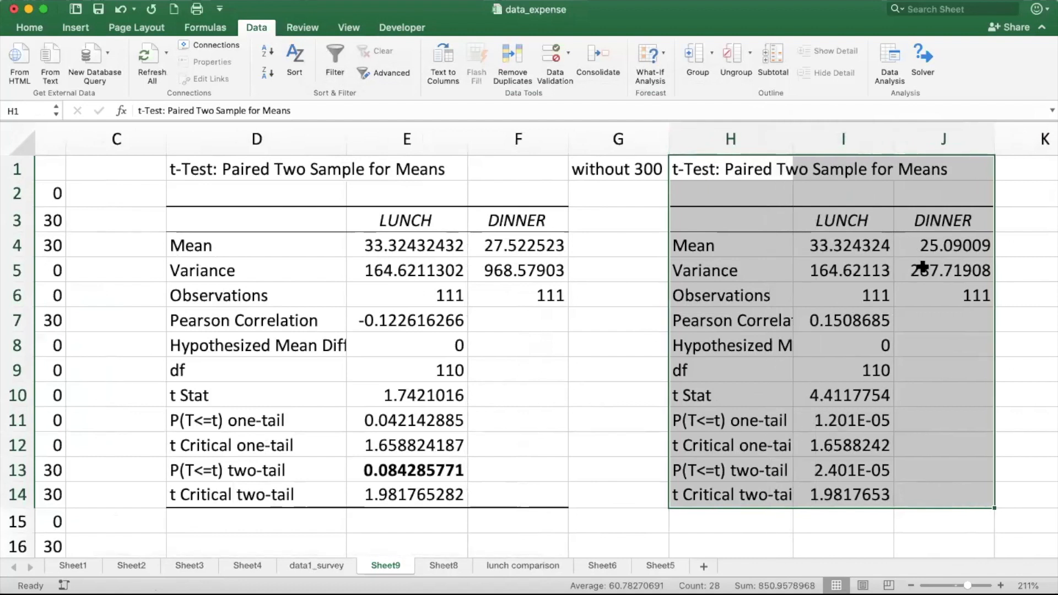
{"action": "left_click", "coordinate": [495, 276]}
{"action": "left_click", "coordinate": [926, 273]}
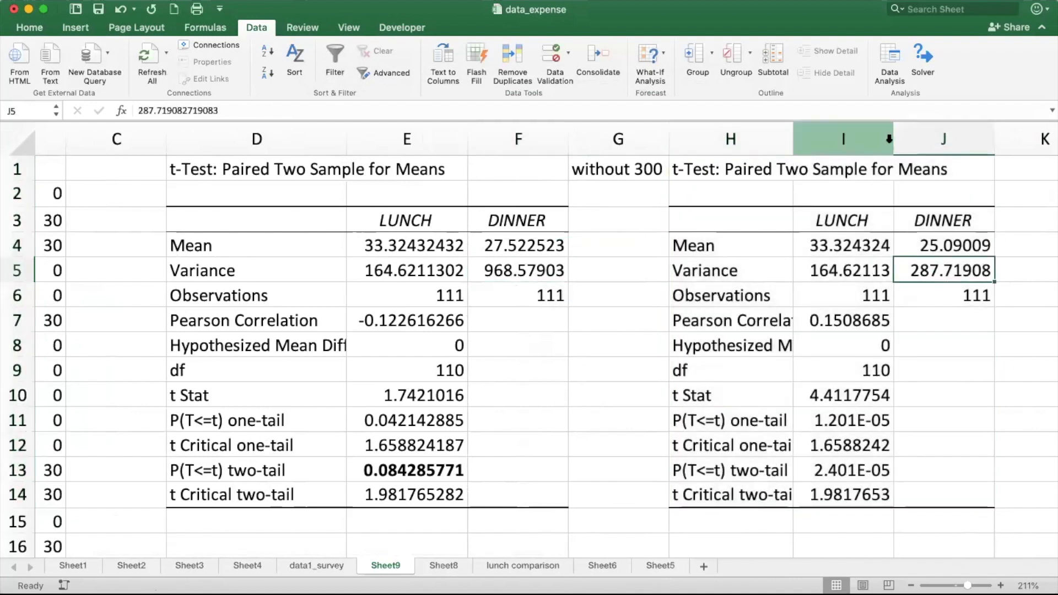
- Widen column I to about 16.5 and inspect the new test's two-tail P value in I13
{"action": "left_click_drag", "start_coordinate": [891, 138], "coordinate": [952, 139]}
{"action": "left_click_drag", "start_coordinate": [952, 139], "coordinate": [954, 139]}
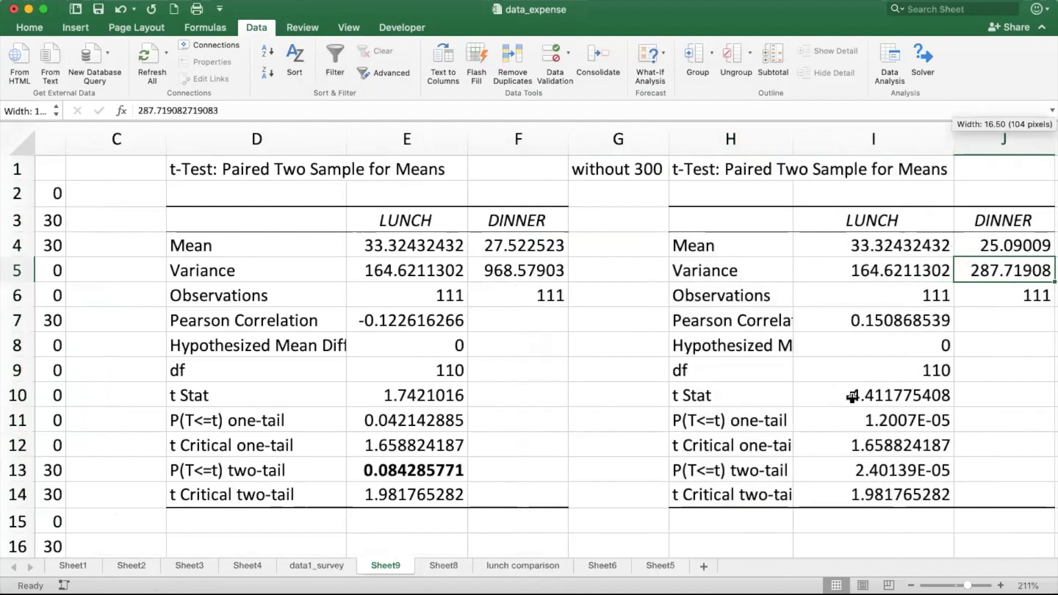
{"action": "left_click", "coordinate": [837, 472]}
{"action": "scroll", "coordinate": [836, 472], "scroll_direction": "right", "scroll_amount": 3}
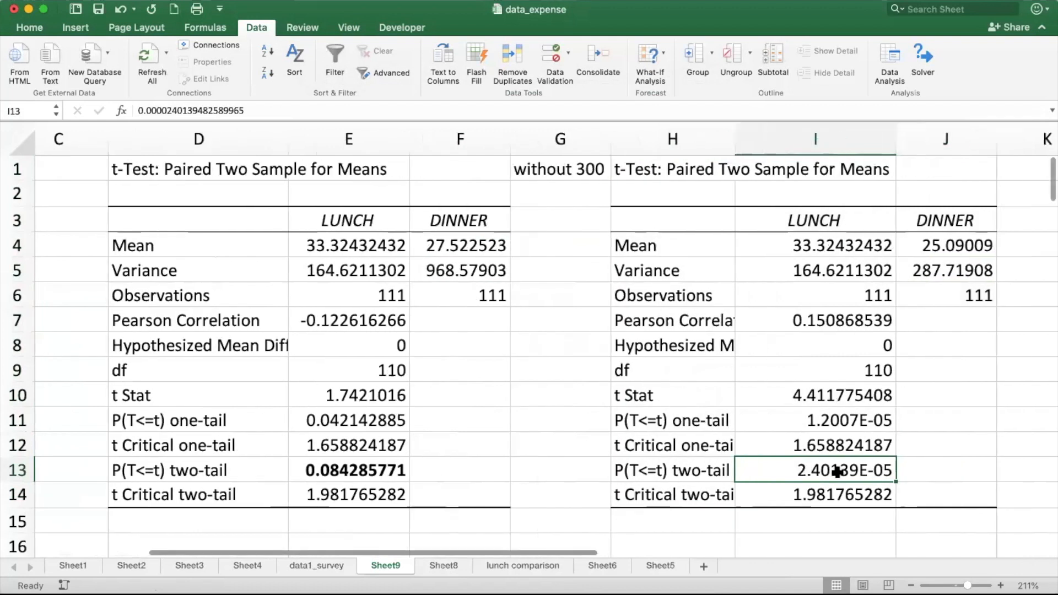
- Enter the conclusion "Reject Ho" in H16, below the paired t-test output that excludes 300
{"action": "scroll", "coordinate": [837, 472], "scroll_direction": "down", "scroll_amount": 3}
{"action": "scroll", "coordinate": [836, 472], "scroll_direction": "up", "scroll_amount": 3}
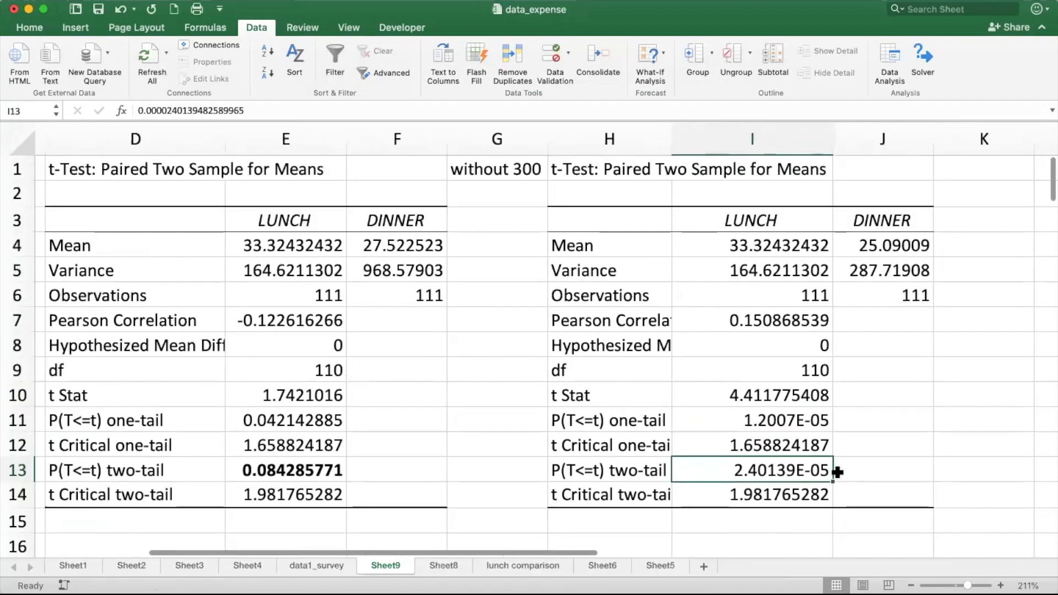
{"action": "scroll", "coordinate": [591, 525], "scroll_direction": "down", "scroll_amount": 3}
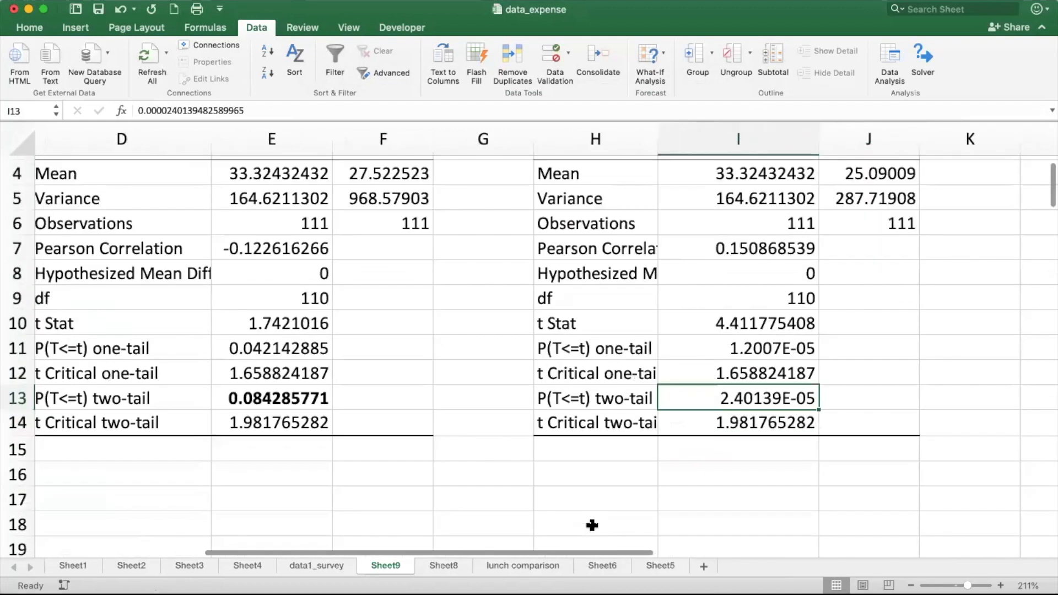
{"action": "scroll", "coordinate": [593, 524], "scroll_direction": "right", "scroll_amount": 1}
{"action": "left_click", "coordinate": [559, 472]}
{"action": "type", "text": "Reject Ho"}
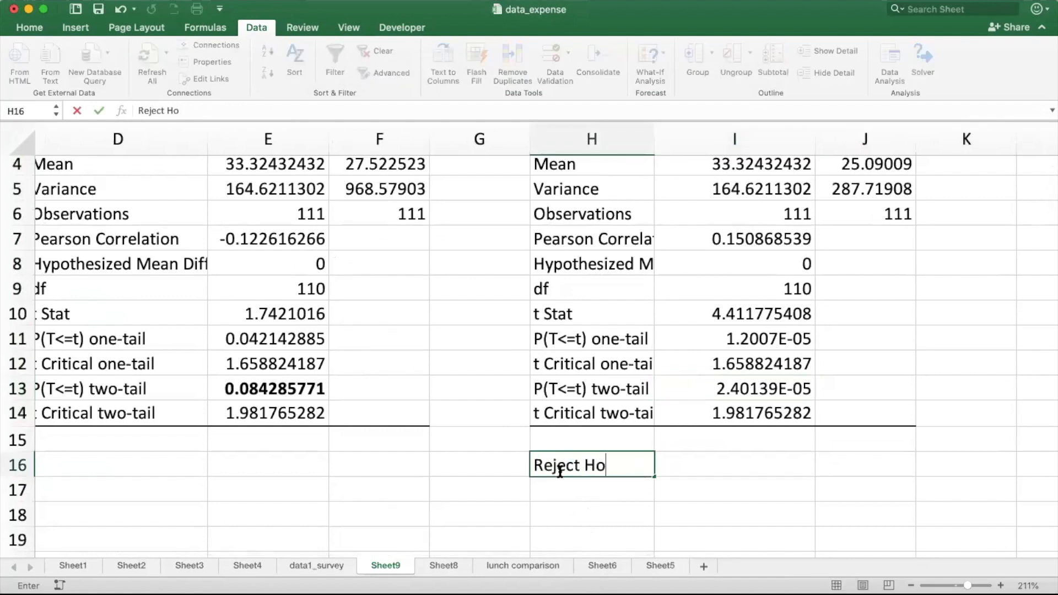
{"action": "key", "text": "Return"}
{"action": "scroll", "coordinate": [741, 374], "scroll_direction": "up", "scroll_amount": 3}
{"action": "scroll", "coordinate": [836, 311], "scroll_direction": "left", "scroll_amount": 1}
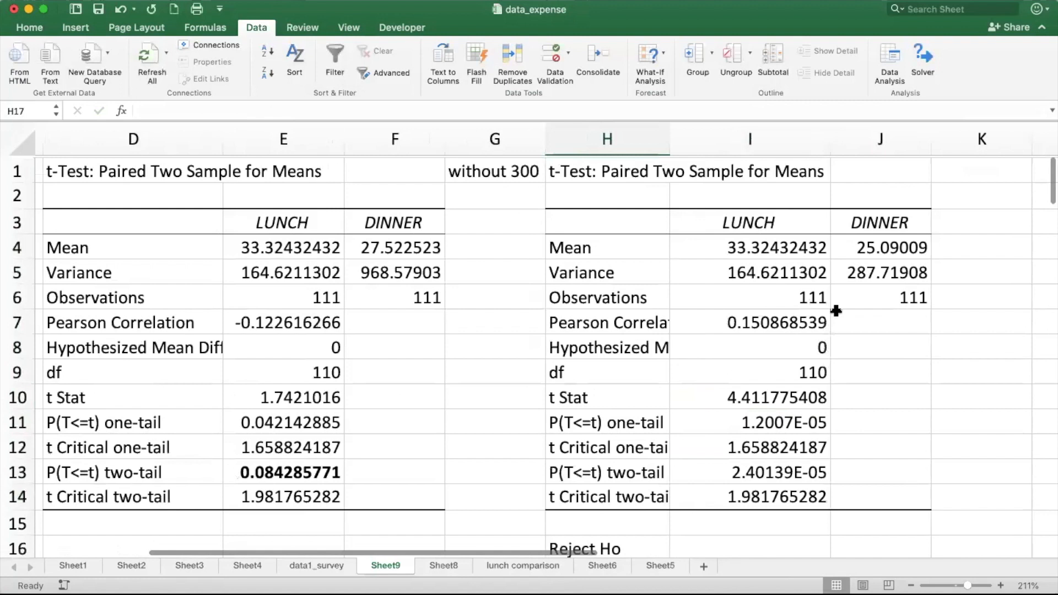
- Examine the DINNER variance in J5 and compare the LUNCH and DINNER means in I4 and J4
{"action": "left_click", "coordinate": [867, 276]}
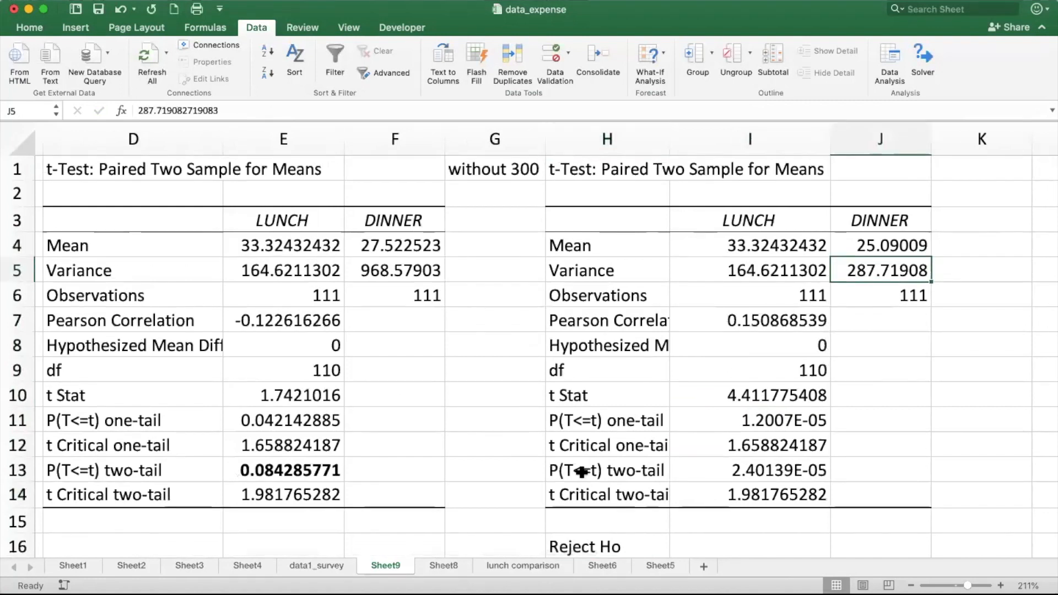
{"action": "scroll", "coordinate": [582, 472], "scroll_direction": "left", "scroll_amount": 1}
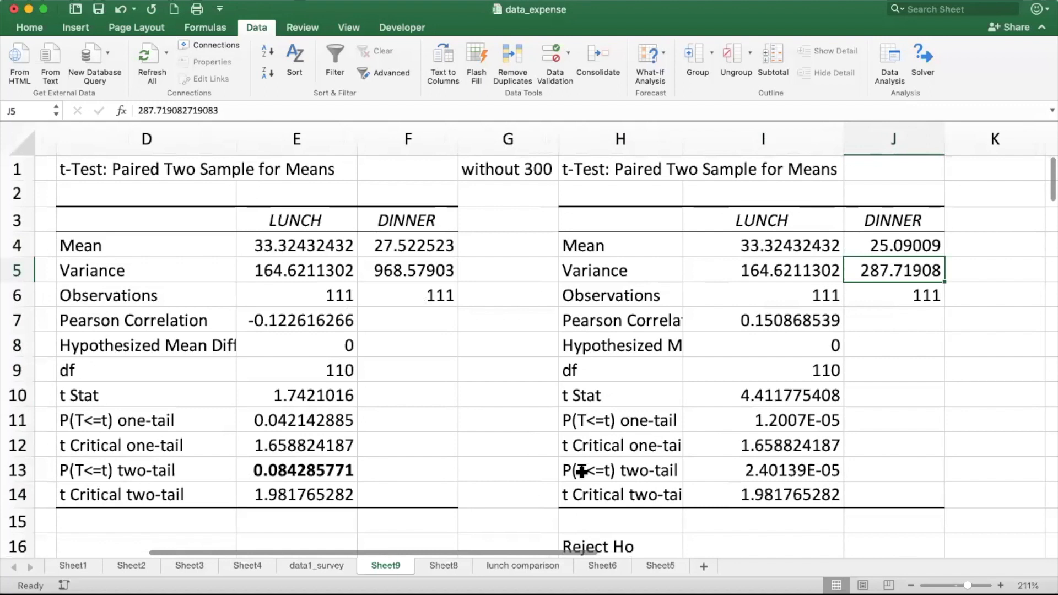
{"action": "left_click", "coordinate": [738, 251]}
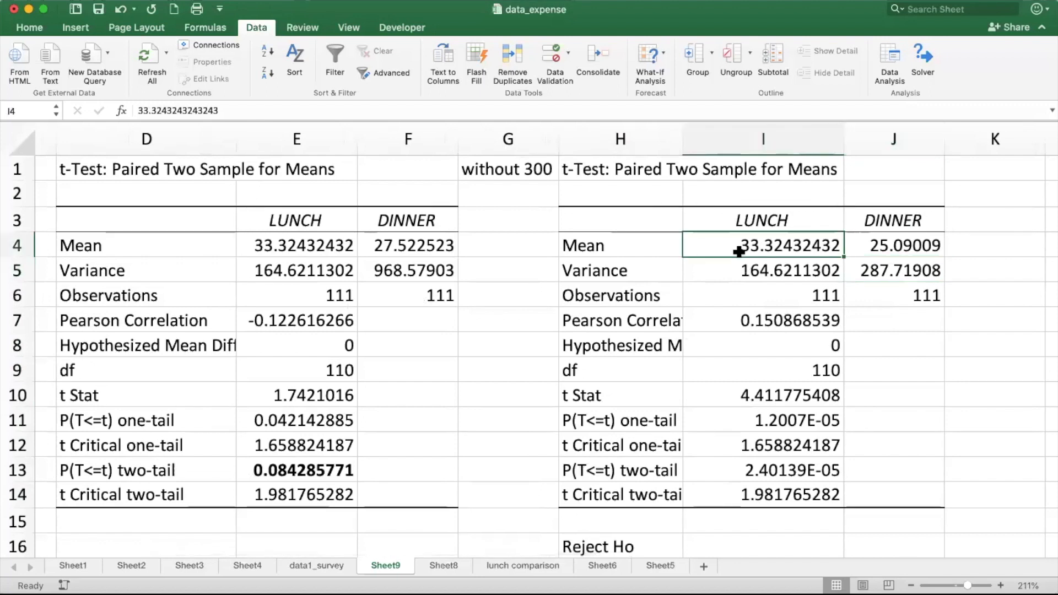
{"action": "key", "text": "Right"}
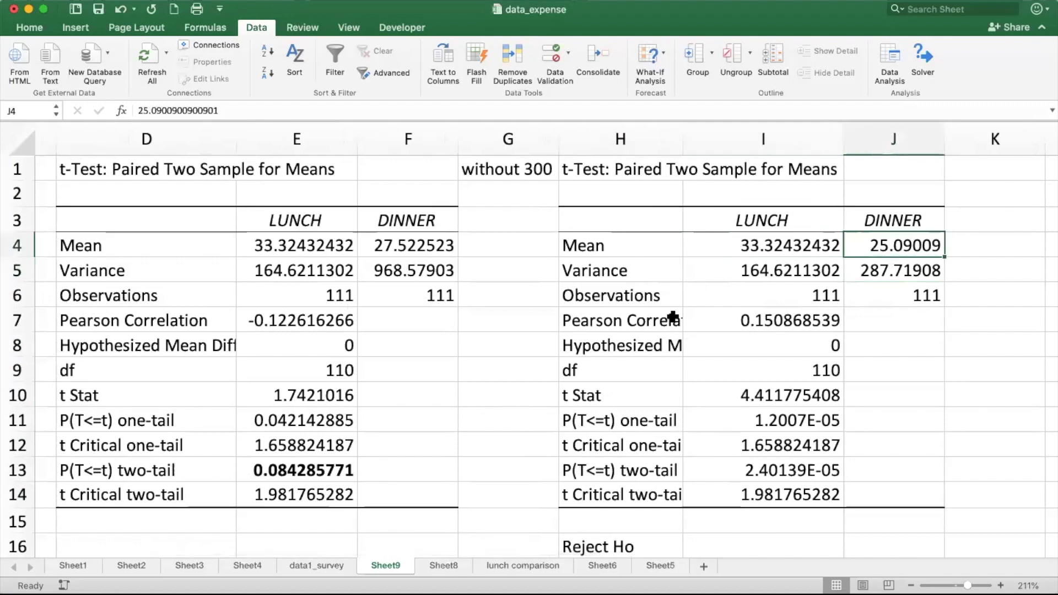
{"action": "scroll", "coordinate": [524, 418], "scroll_direction": "left", "scroll_amount": 5}
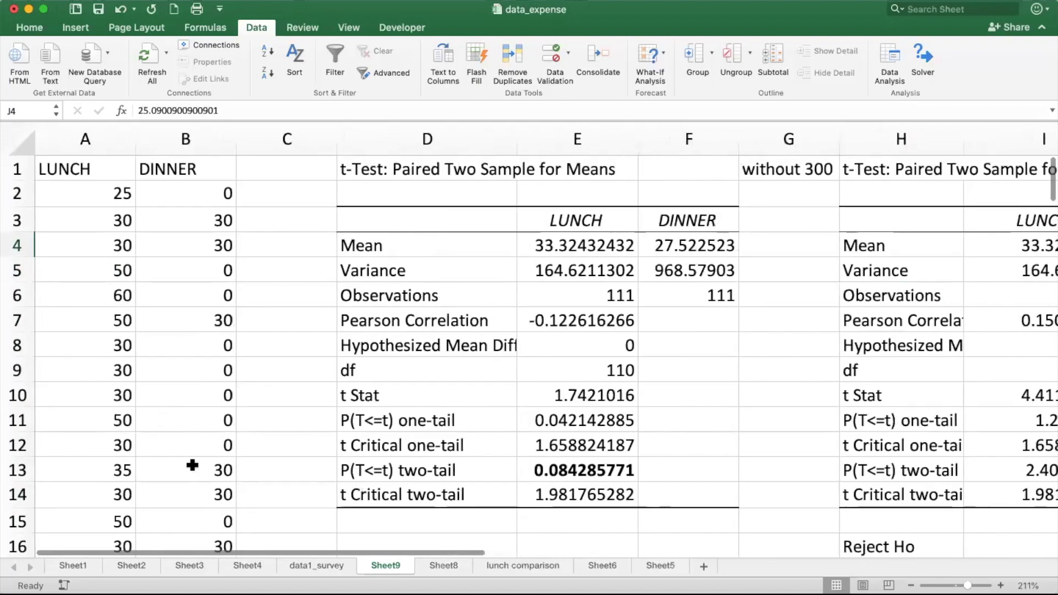
{"action": "scroll", "coordinate": [182, 420], "scroll_direction": "down", "scroll_amount": 1}
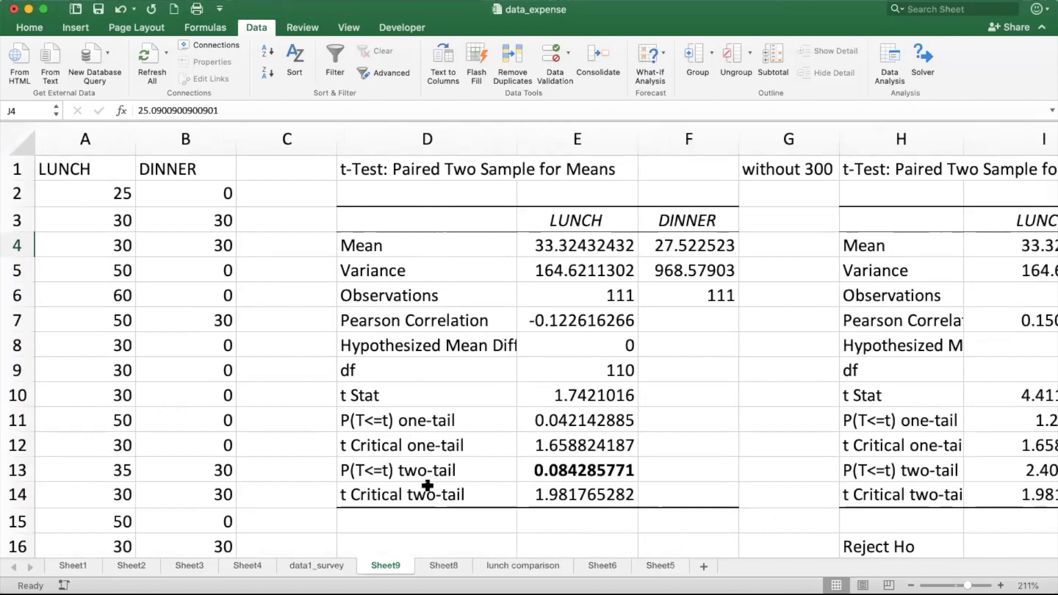
- Insert a scatter chart of the LUNCH and DINNER data in A1:B112 and place it over the first t-test output
{"action": "left_click", "coordinate": [90, 166]}
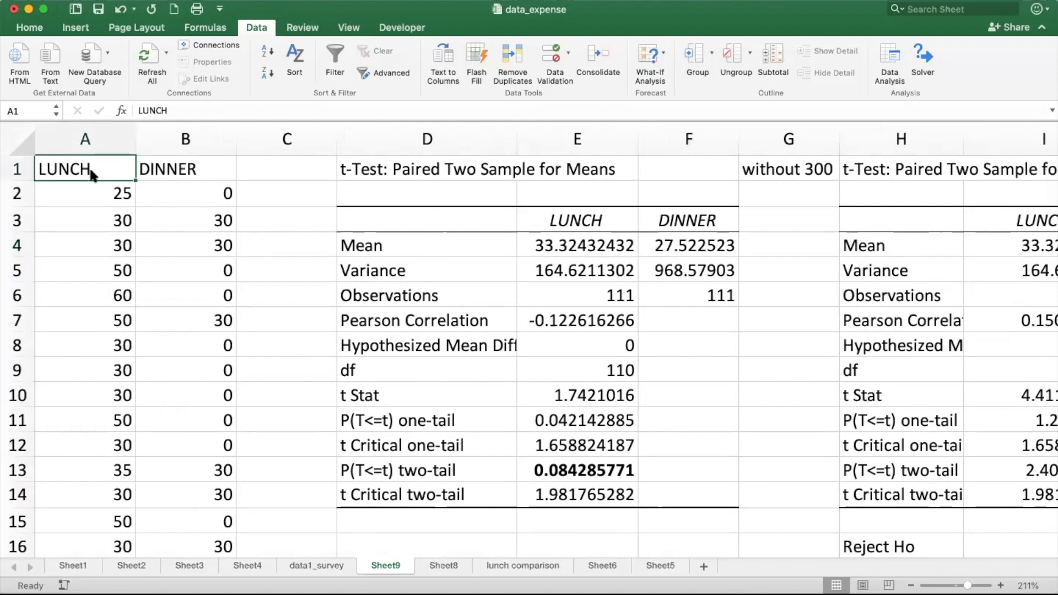
{"action": "key", "text": "shift+Right"}
{"action": "key", "text": "ctrl+shift+Down"}
{"action": "scroll", "coordinate": [89, 166], "scroll_direction": "down", "scroll_amount": 15}
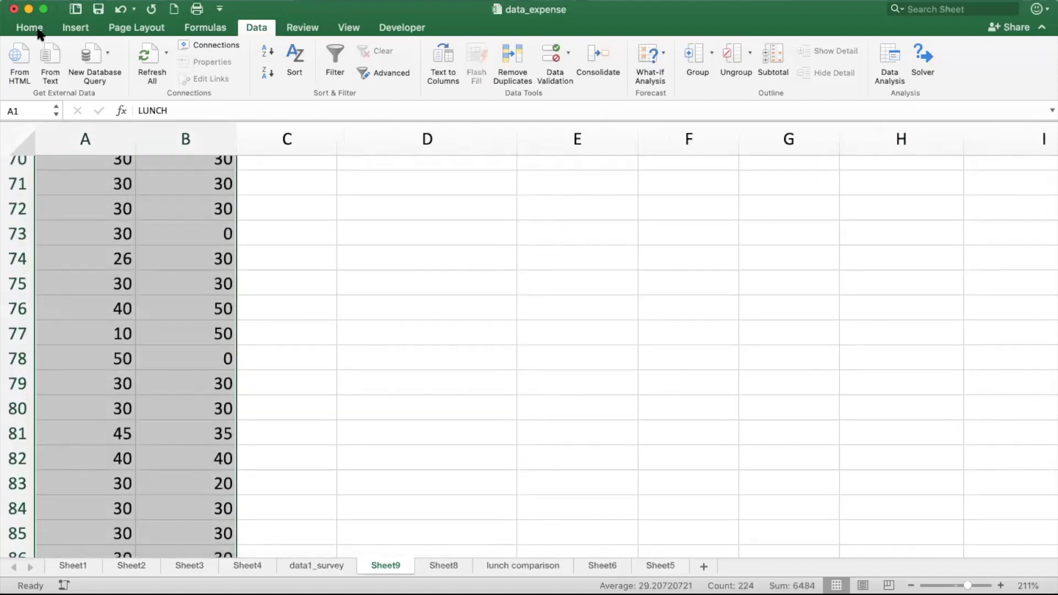
{"action": "left_click", "coordinate": [38, 31]}
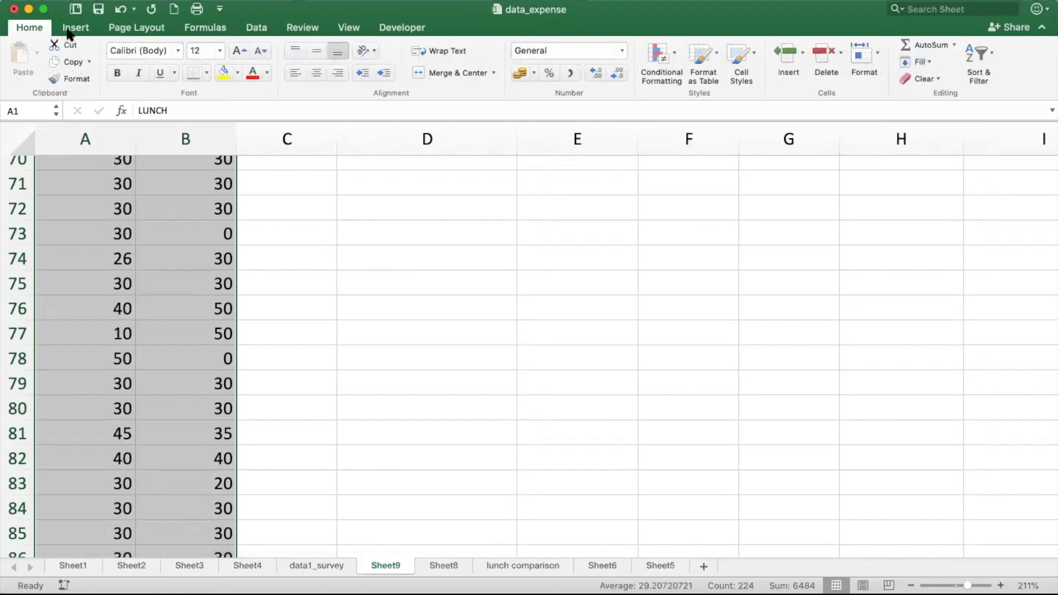
{"action": "left_click", "coordinate": [70, 30]}
{"action": "left_click", "coordinate": [549, 79]}
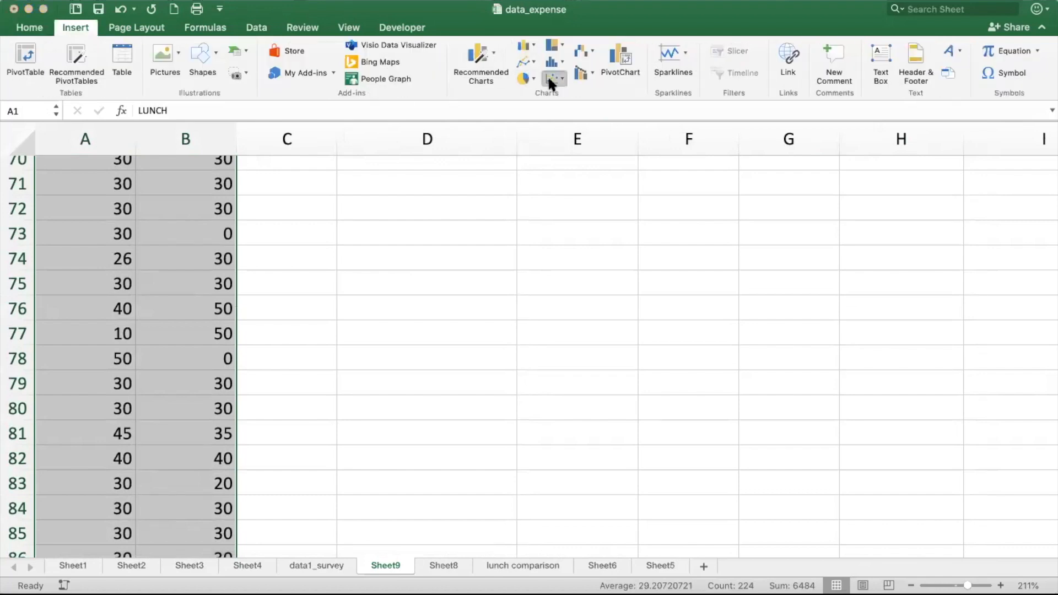
{"action": "left_click", "coordinate": [571, 143]}
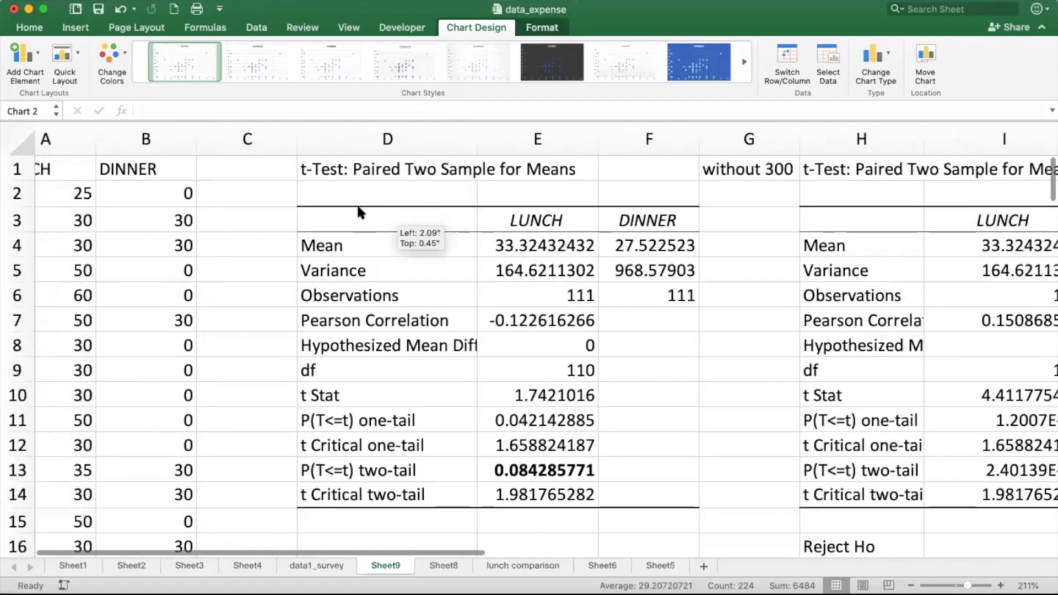
{"action": "left_click_drag", "start_coordinate": [356, 203], "coordinate": [375, 173]}
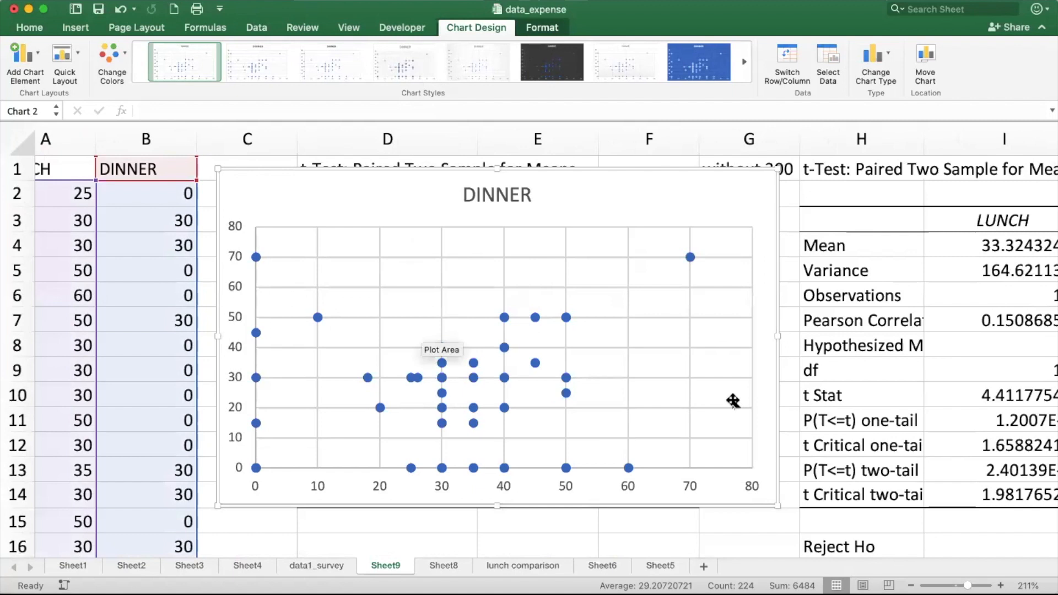
- Examine the Pearson correlation in I7 of the second t-test against the point pattern in the scatter chart
{"action": "scroll", "coordinate": [734, 353], "scroll_direction": "right", "scroll_amount": 5}
{"action": "scroll", "coordinate": [734, 352], "scroll_direction": "down", "scroll_amount": 1}
{"action": "scroll", "coordinate": [567, 328], "scroll_direction": "right", "scroll_amount": 3}
{"action": "scroll", "coordinate": [567, 328], "scroll_direction": "up", "scroll_amount": 1}
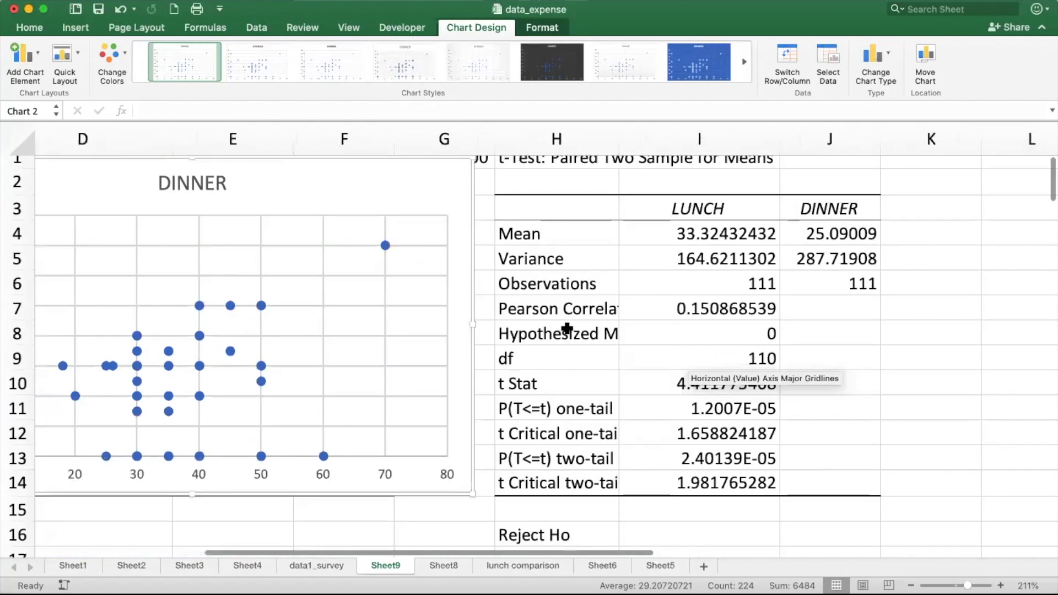
{"action": "left_click", "coordinate": [668, 313]}
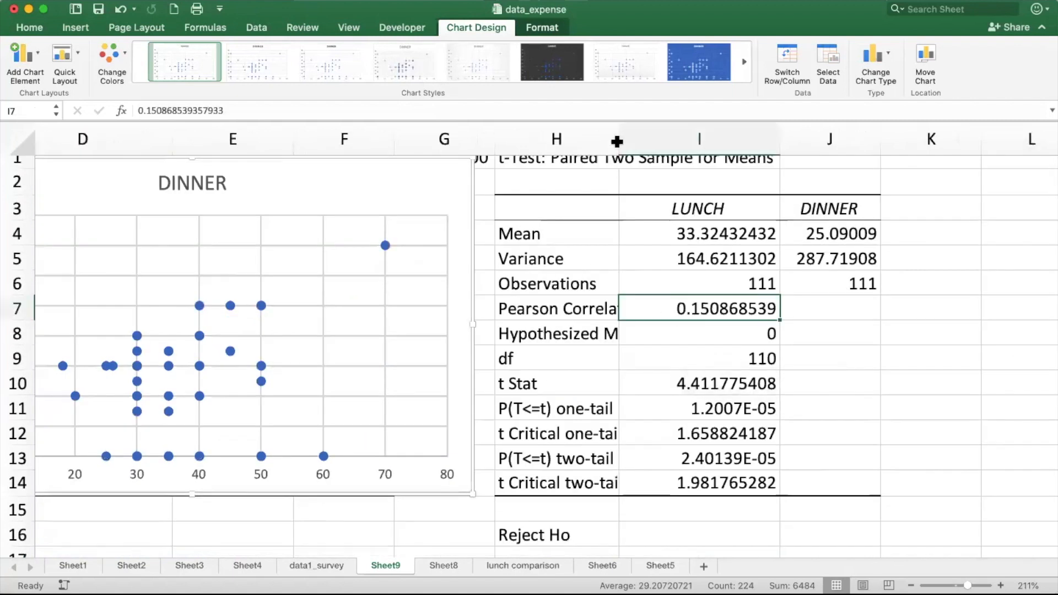
{"action": "left_click", "coordinate": [618, 136]}
{"action": "scroll", "coordinate": [282, 348], "scroll_direction": "left", "scroll_amount": 3}
{"action": "scroll", "coordinate": [281, 348], "scroll_direction": "down", "scroll_amount": 1}
{"action": "scroll", "coordinate": [281, 348], "scroll_direction": "left", "scroll_amount": 1}
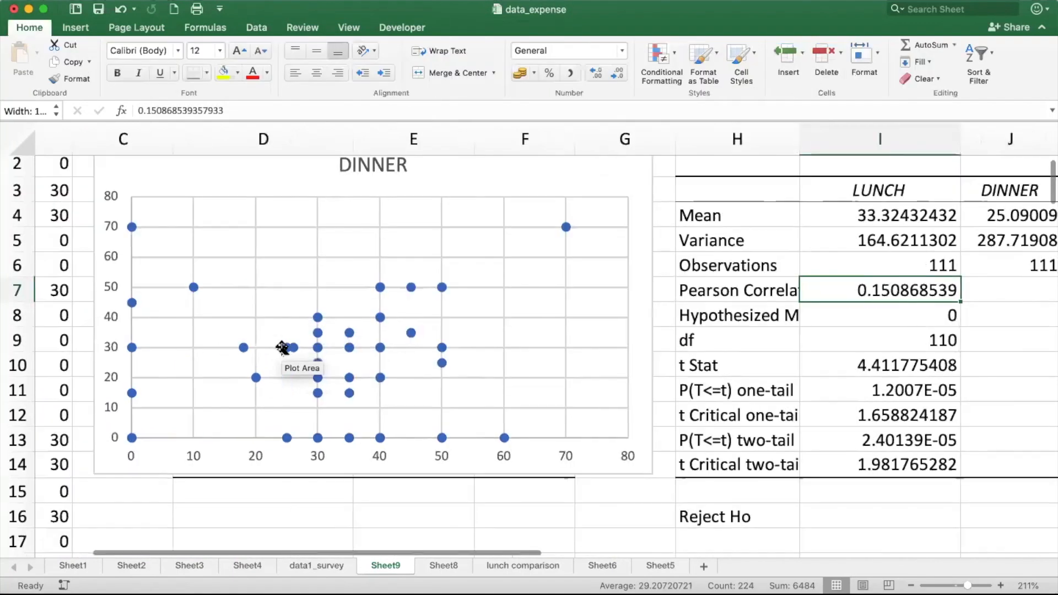